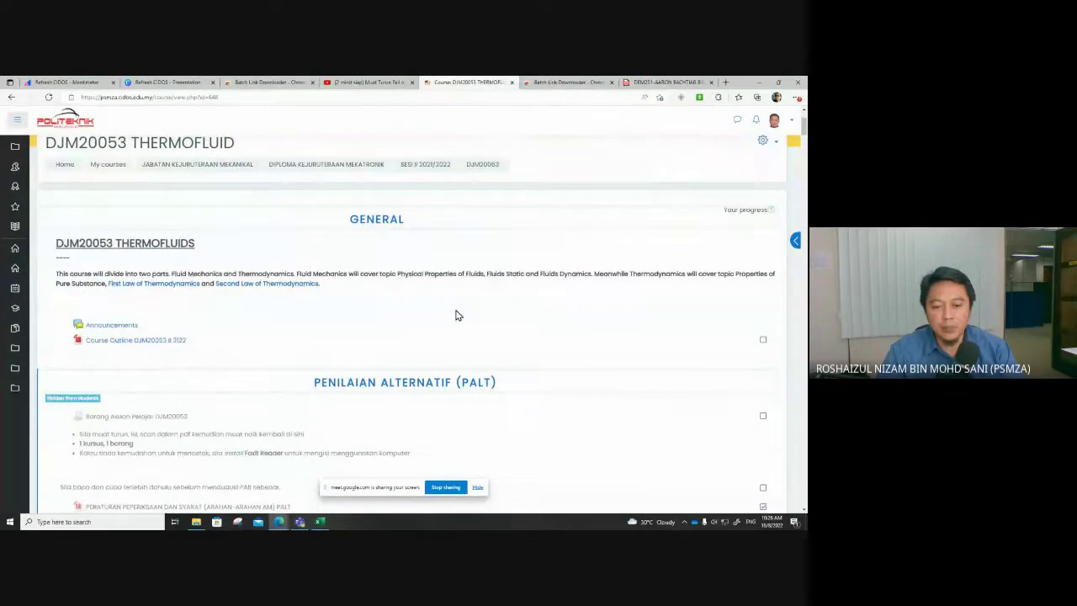
pyautogui.scroll(-15, 457, 314)
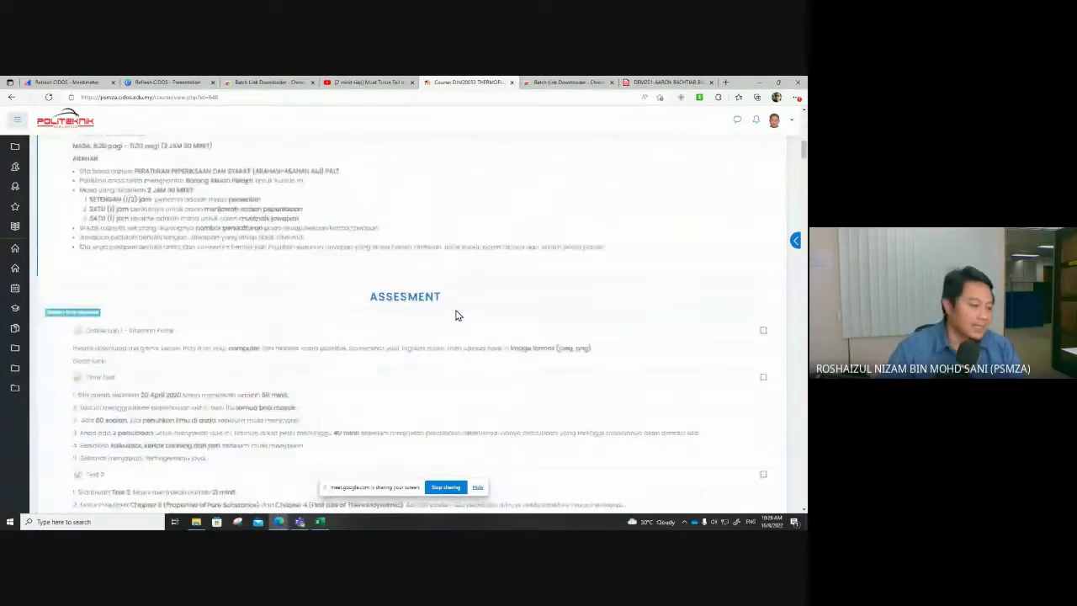
pyautogui.scroll(15, 456, 315)
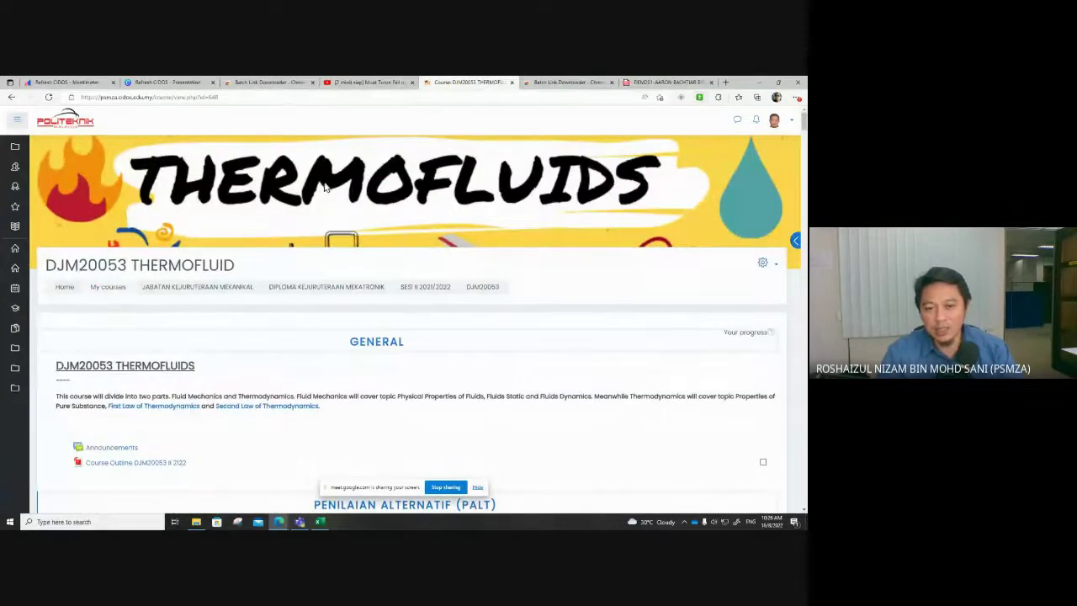
pyautogui.scroll(-1, 324, 187)
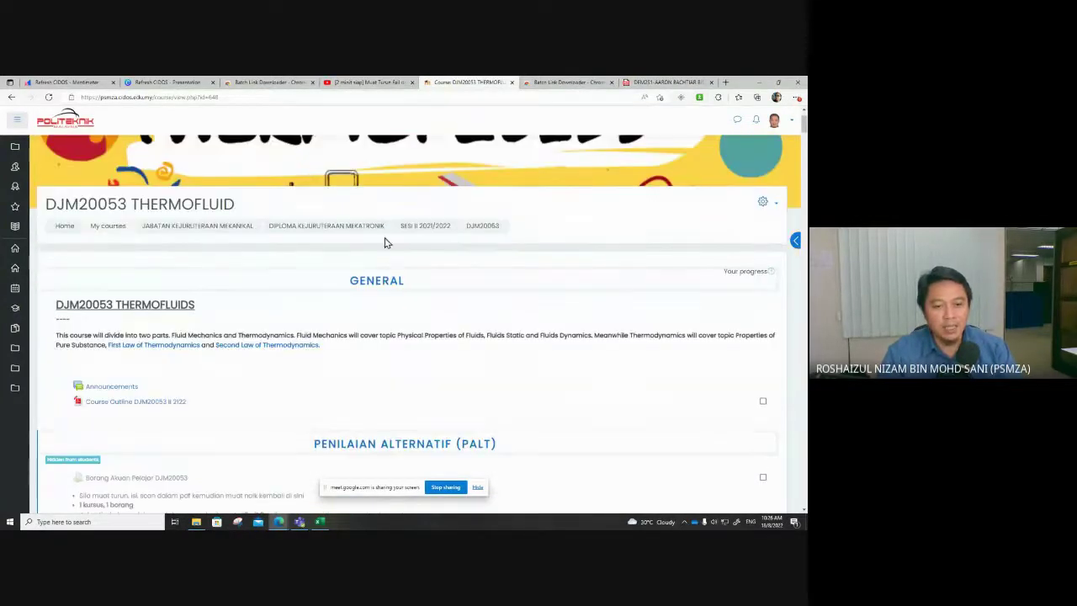
pyautogui.scroll(-2, 458, 304)
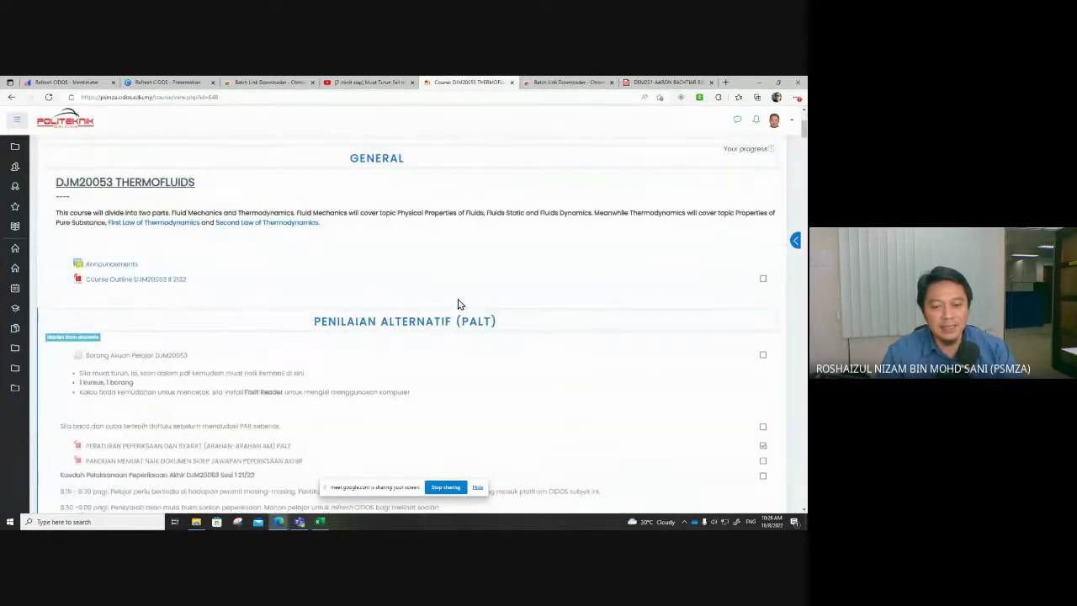
pyautogui.scroll(3, 458, 303)
pyautogui.scroll(-1, 457, 304)
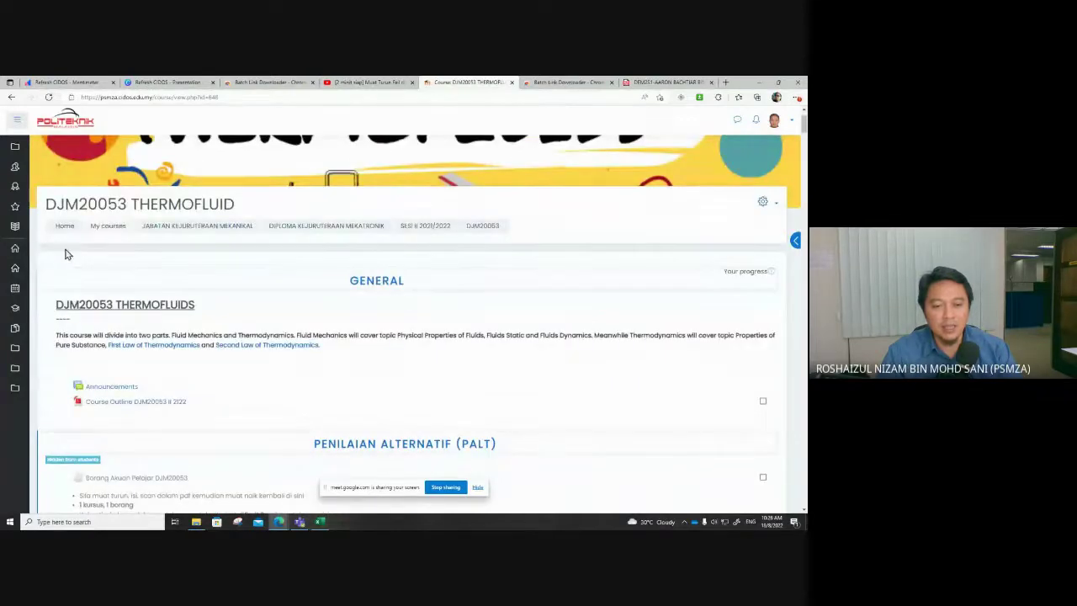
pyautogui.scroll(-6, 483, 294)
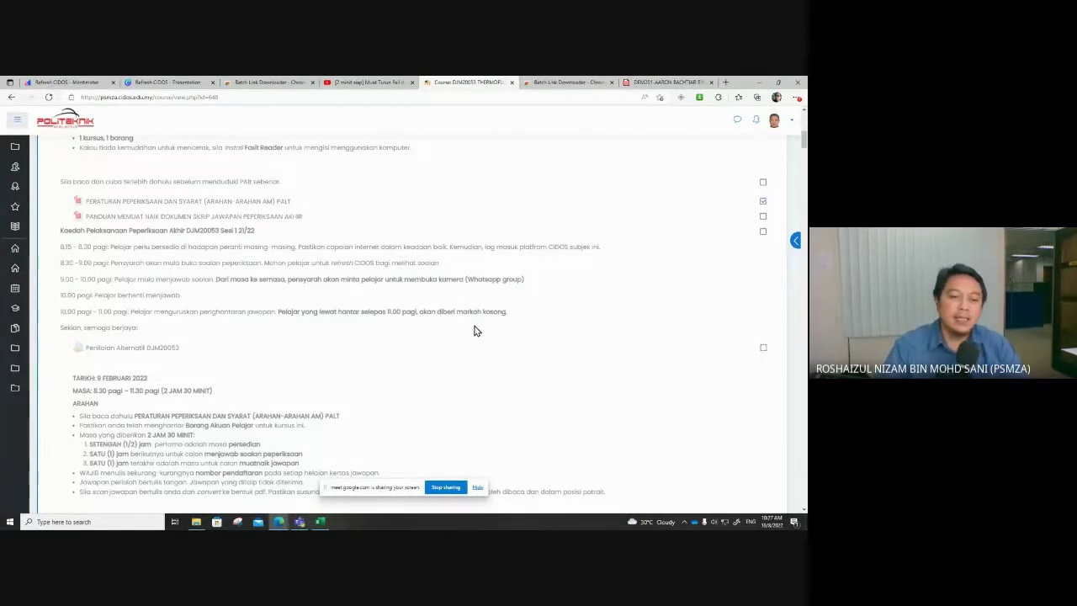
pyautogui.scroll(-3, 475, 242)
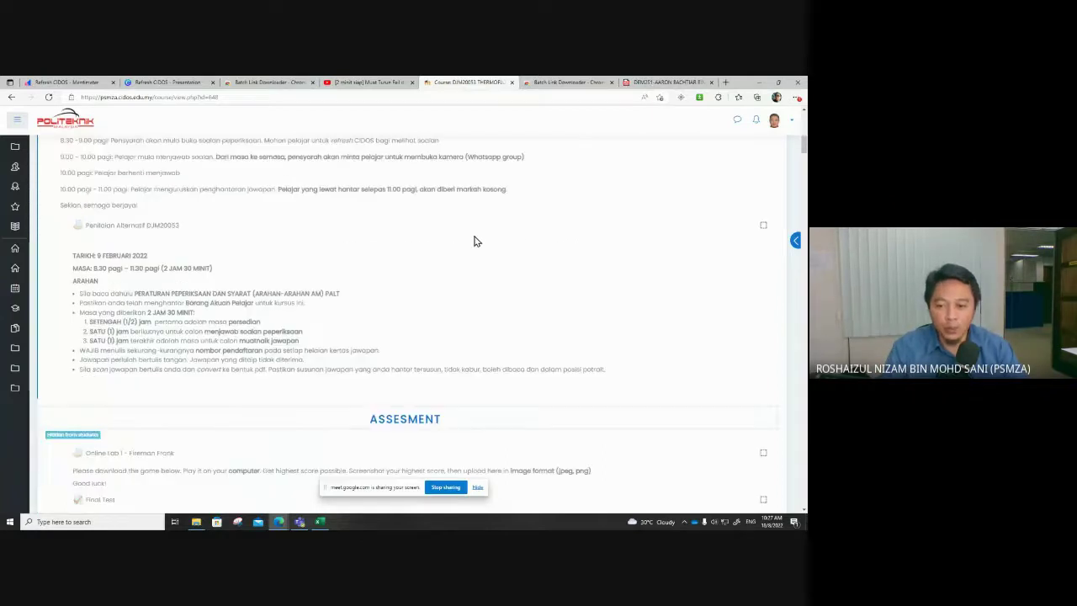
pyautogui.scroll(-10, 474, 241)
pyautogui.moveTo(803, 176); pyautogui.dragTo(796, 113)
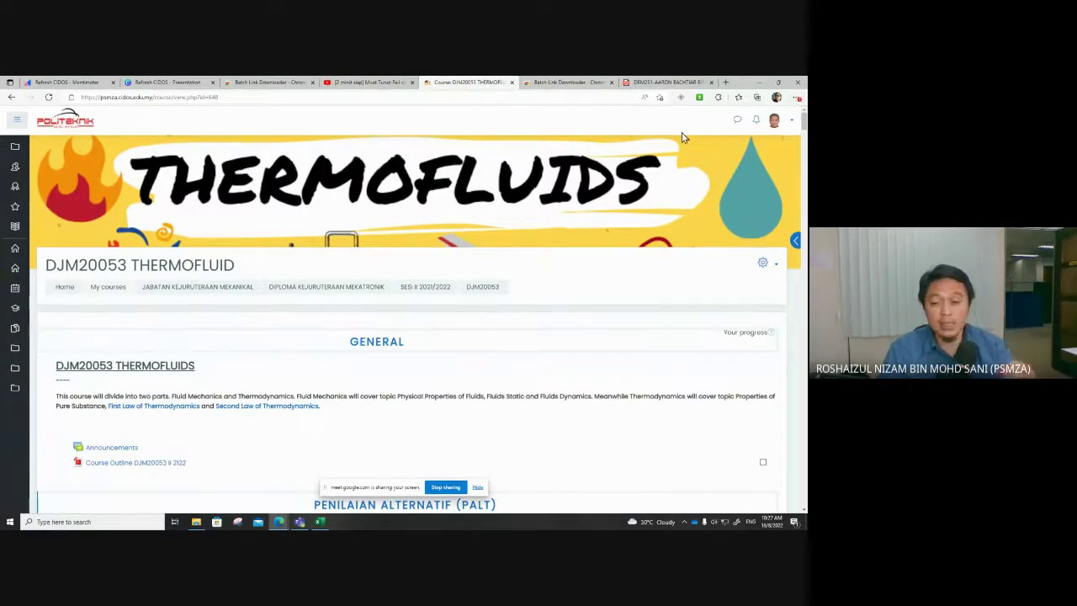
pyautogui.scroll(-5, 511, 269)
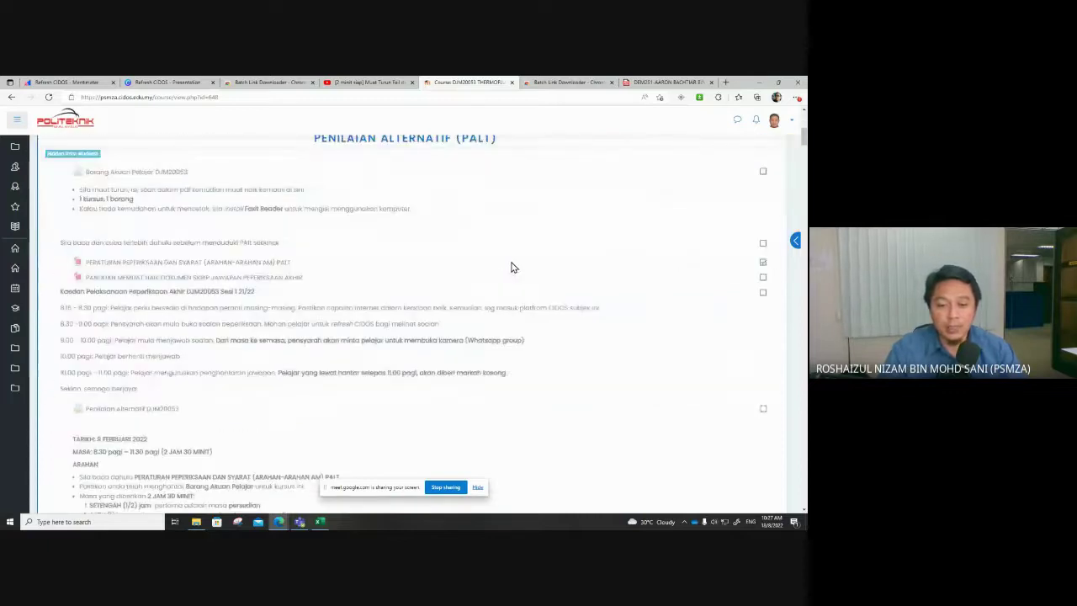
pyautogui.scroll(5, 488, 244)
pyautogui.scroll(-4, 460, 218)
pyautogui.scroll(-20, 459, 217)
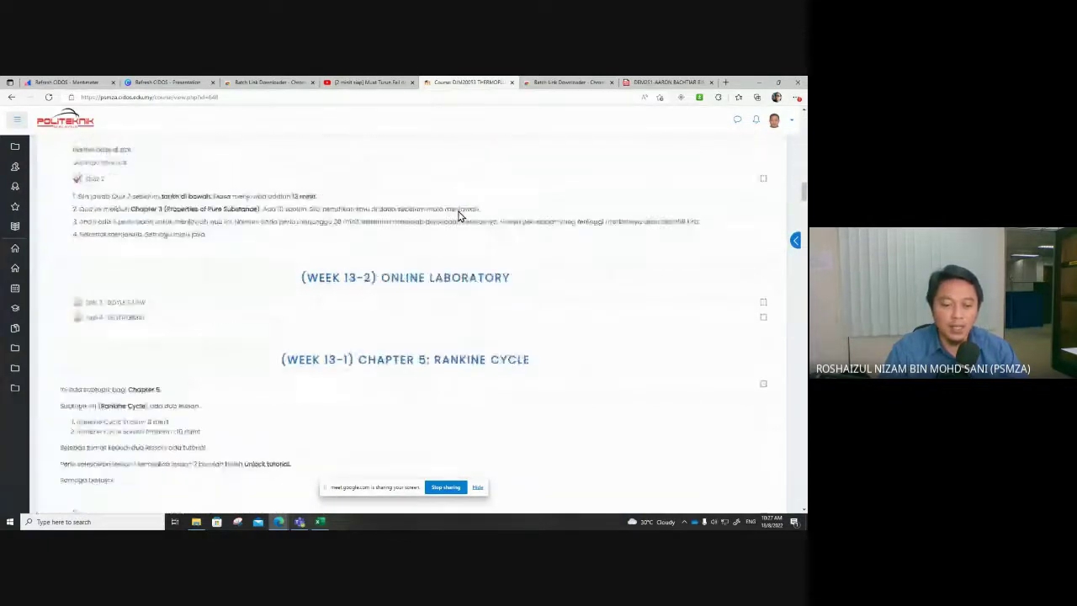
pyautogui.scroll(20, 459, 217)
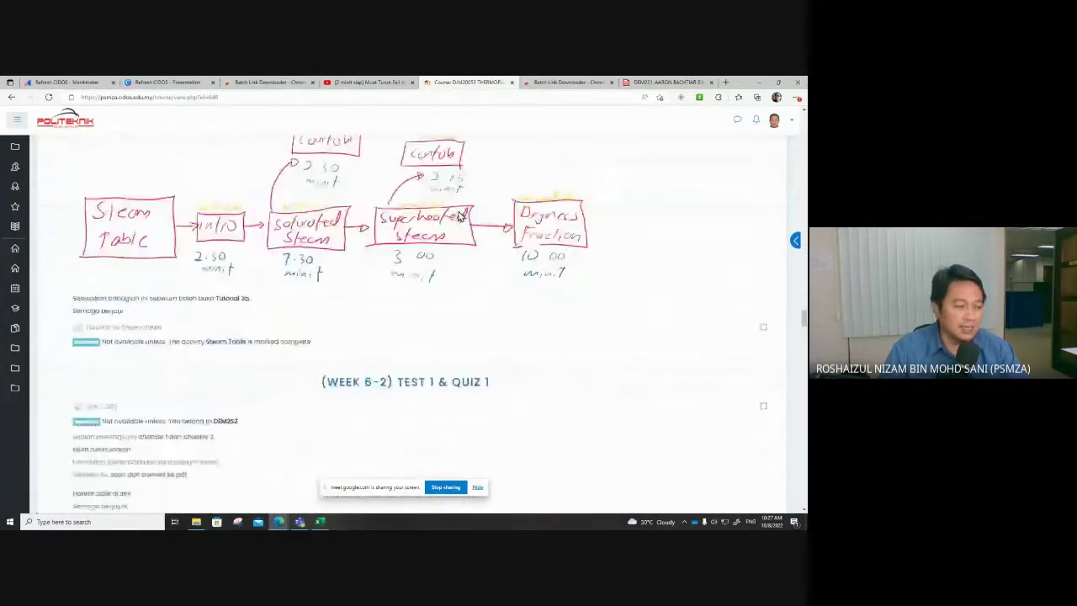
pyautogui.moveTo(803, 358); pyautogui.dragTo(801, 117)
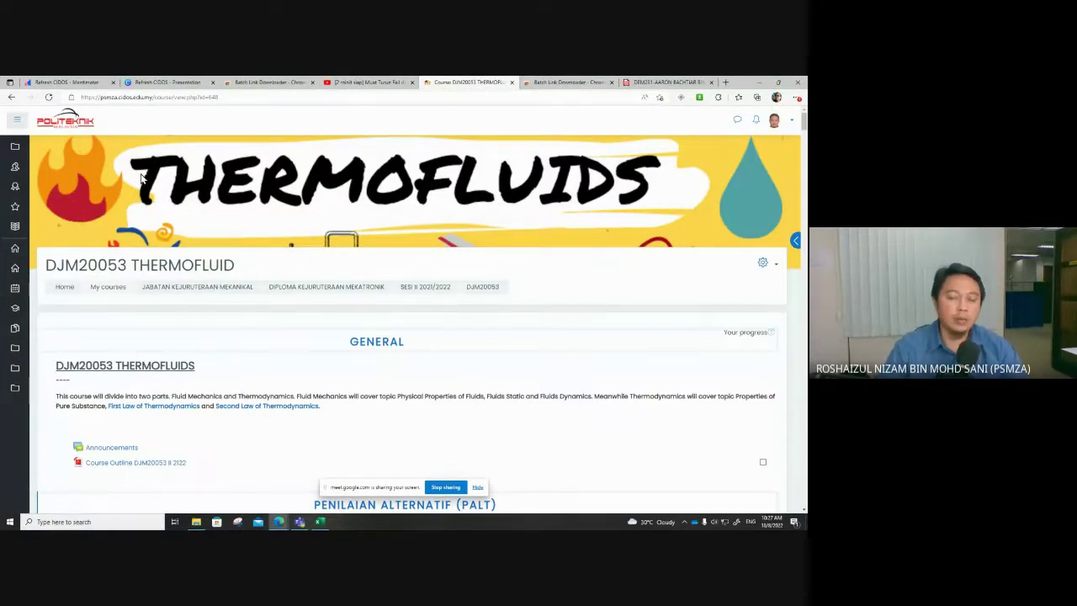
# Open the DJM20053 THERMOFLUID Participants page listing all 48 enrolled participants, unfiltered.
pyautogui.click(15, 170)
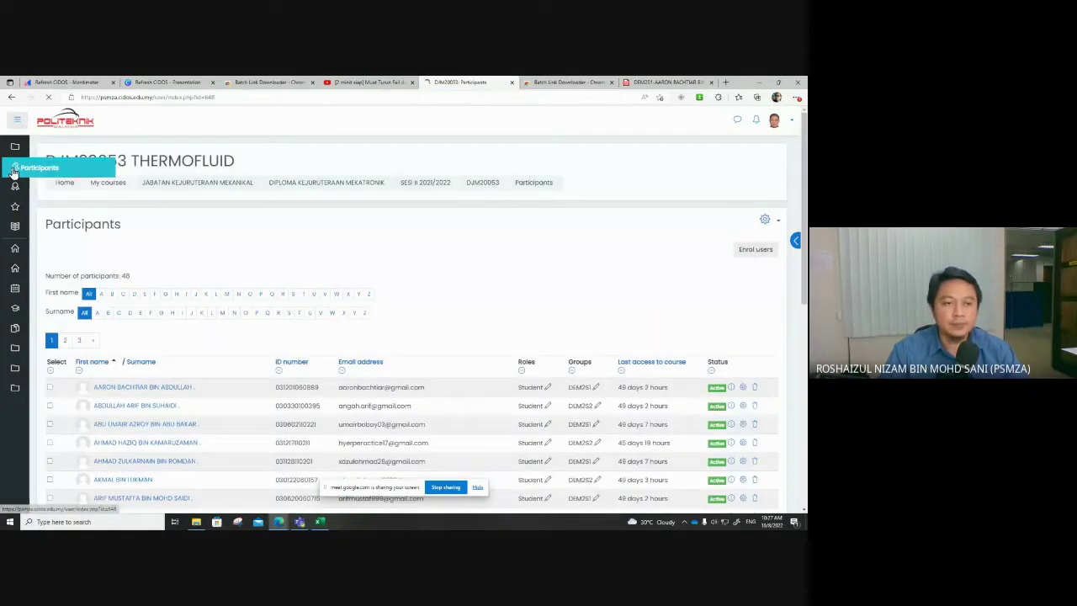
pyautogui.click(11, 99)
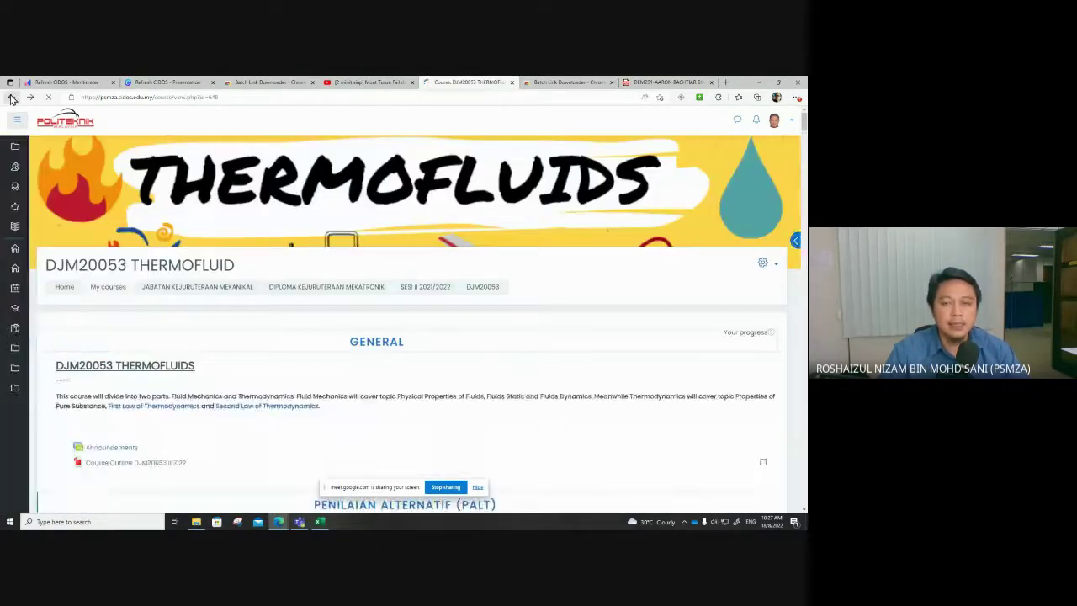
pyautogui.click(18, 174)
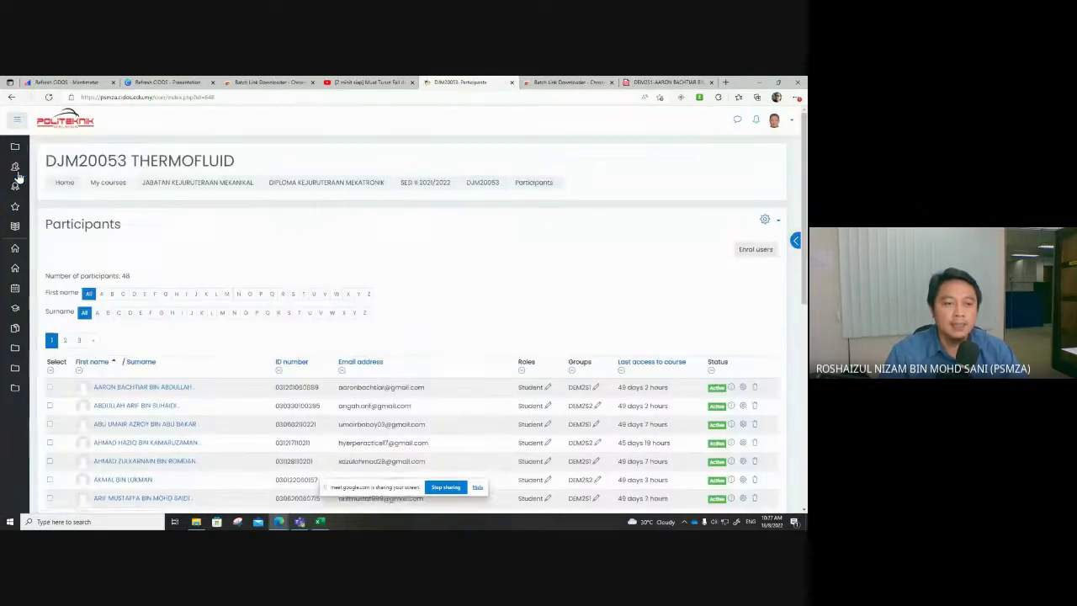
pyautogui.click(11, 99)
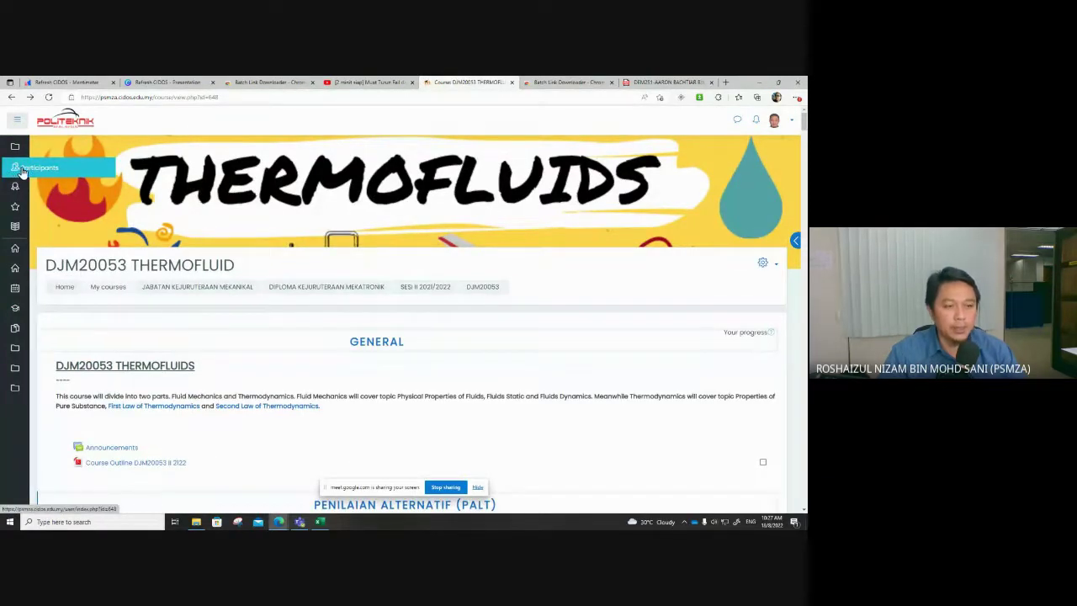
pyautogui.click(22, 169)
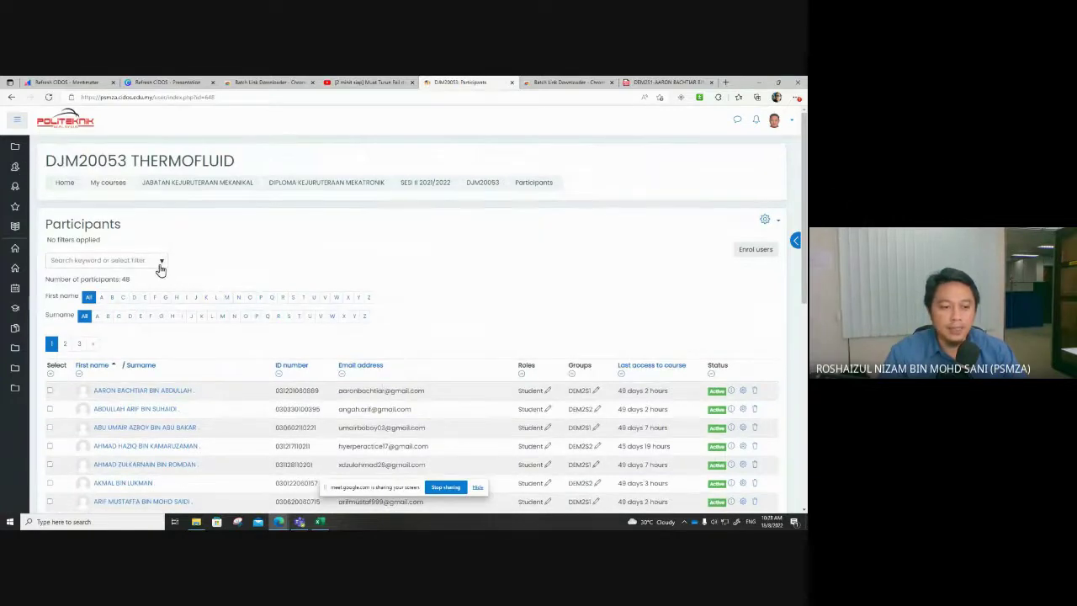
# Filter the participants list to Group: DEM251.
pyautogui.click(160, 263)
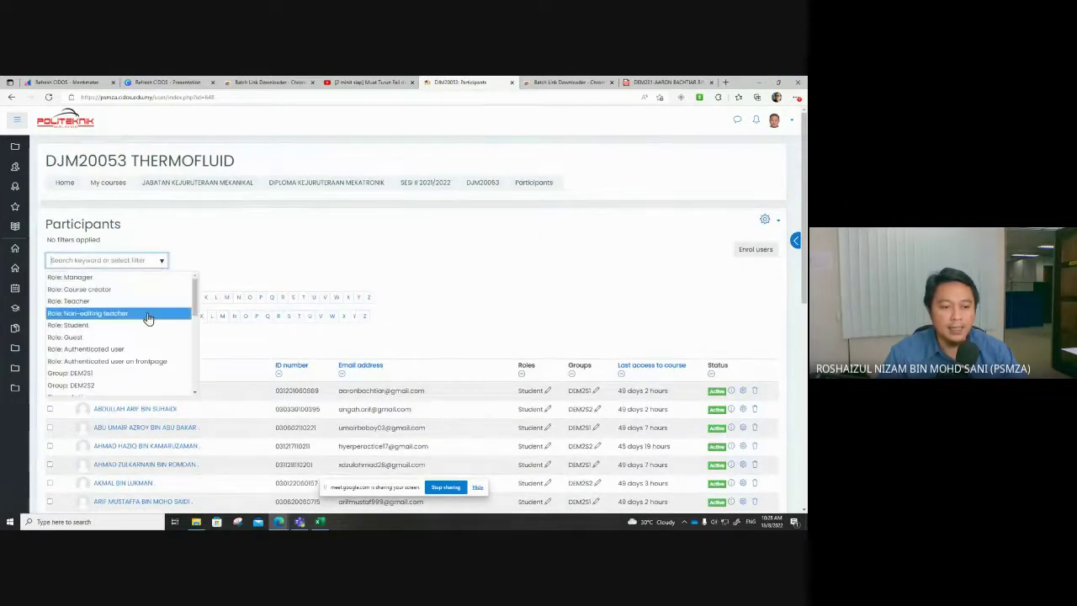
pyautogui.scroll(-1, 143, 320)
pyautogui.scroll(-1, 110, 349)
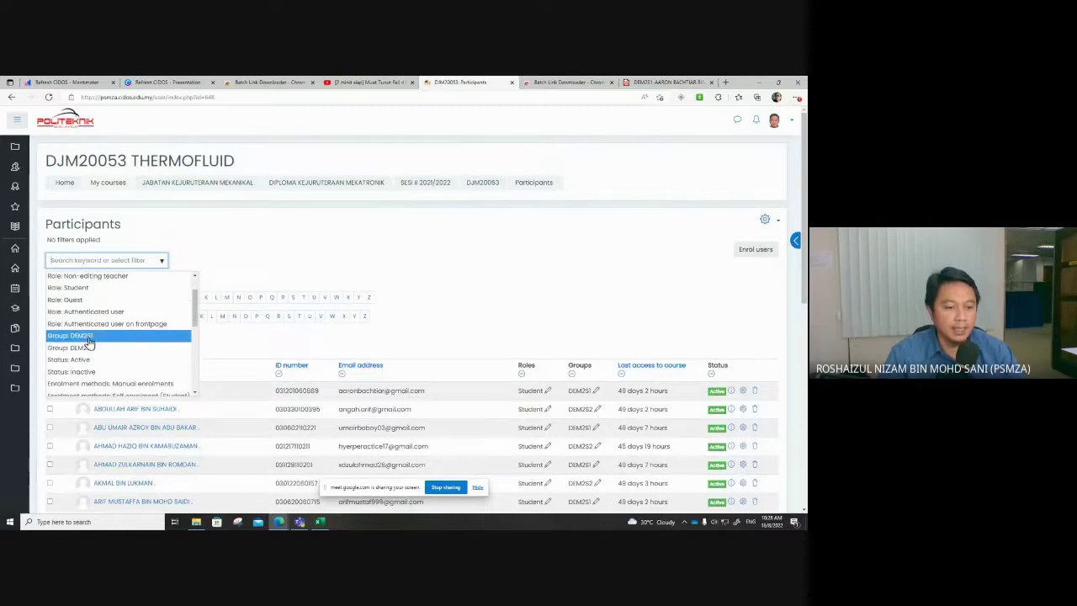
pyautogui.click(120, 338)
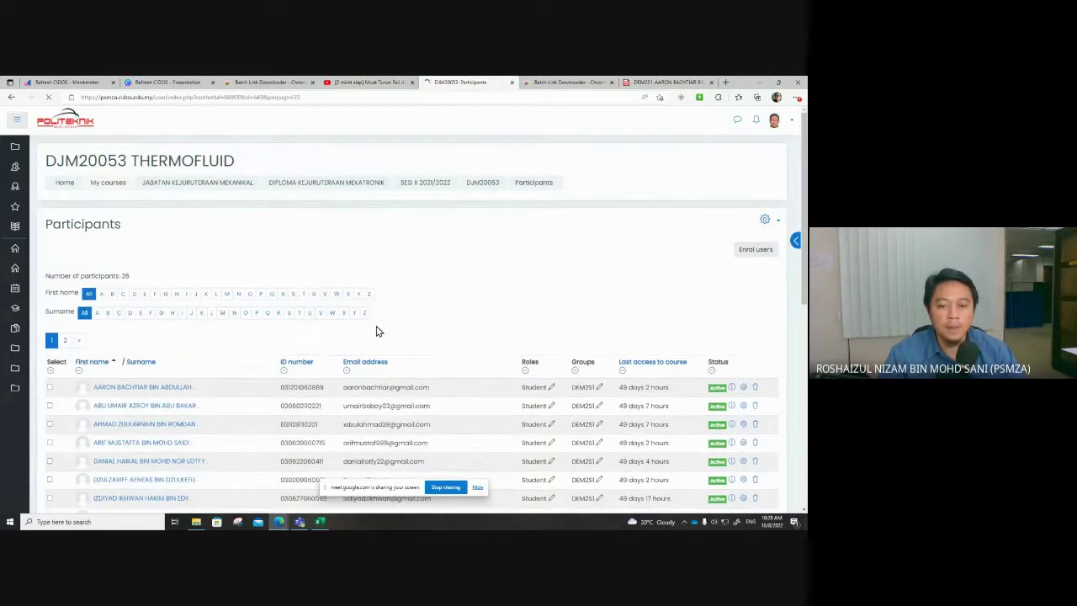
# Show all 26 DEM251 members on one page, zooming the browser out to fit the rows.
pyautogui.scroll(-3, 445, 308)
pyautogui.scroll(-2, 447, 310)
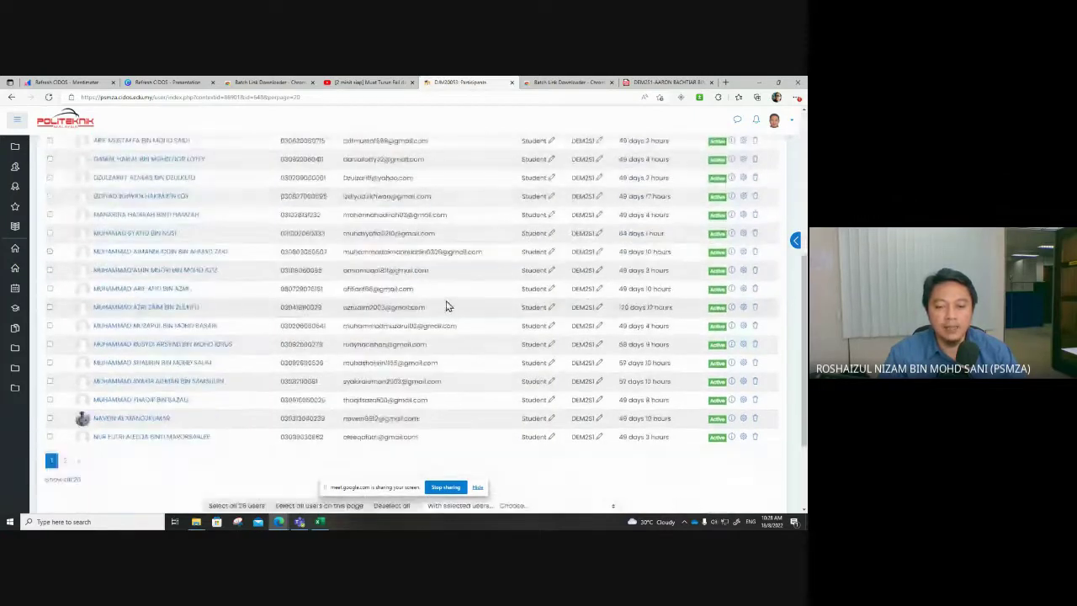
pyautogui.scroll(1, 447, 307)
pyautogui.hotkey('ctrl', '-')
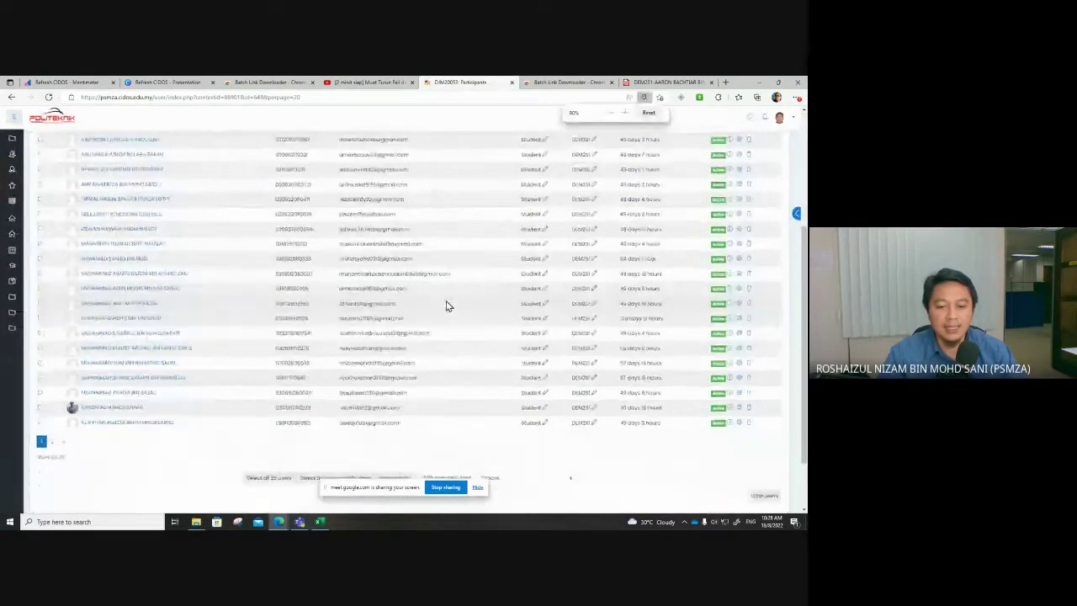
pyautogui.click(53, 460)
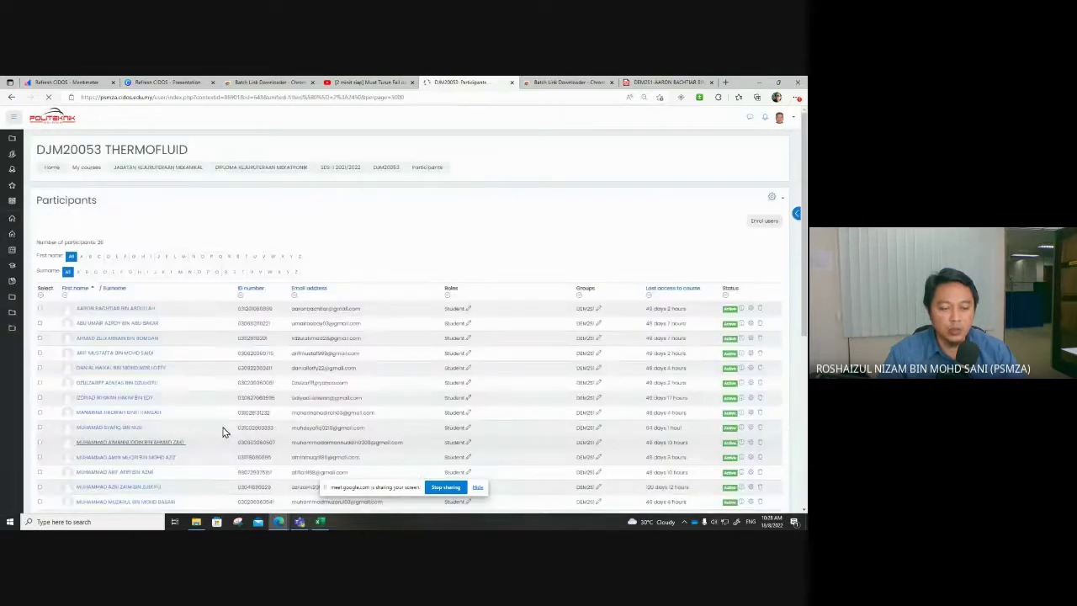
pyautogui.scroll(-3, 378, 299)
pyautogui.scroll(-2, 377, 298)
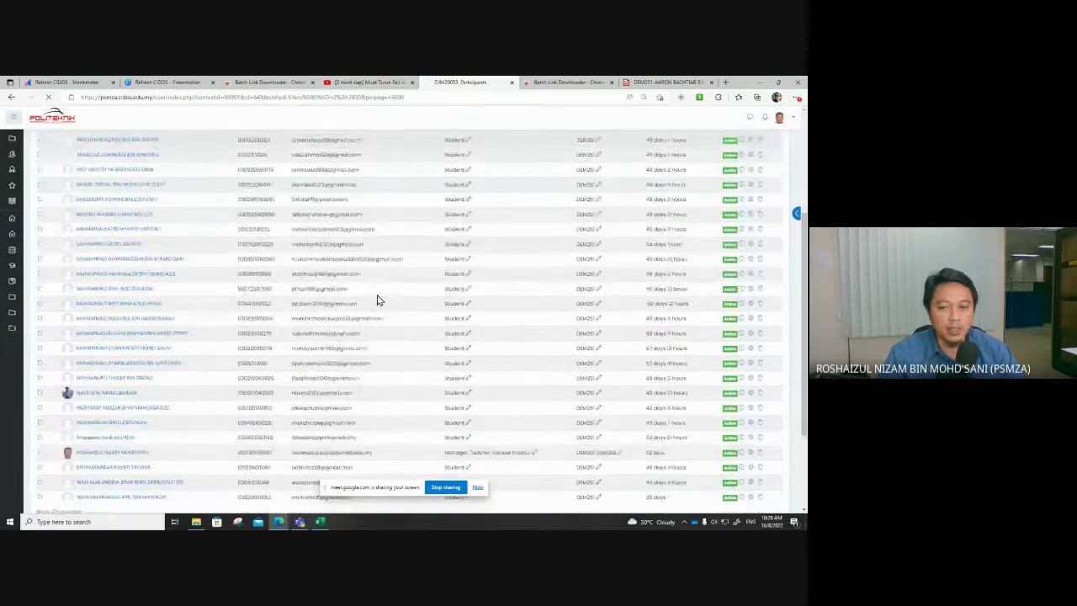
pyautogui.hotkey('ctrl', '-')
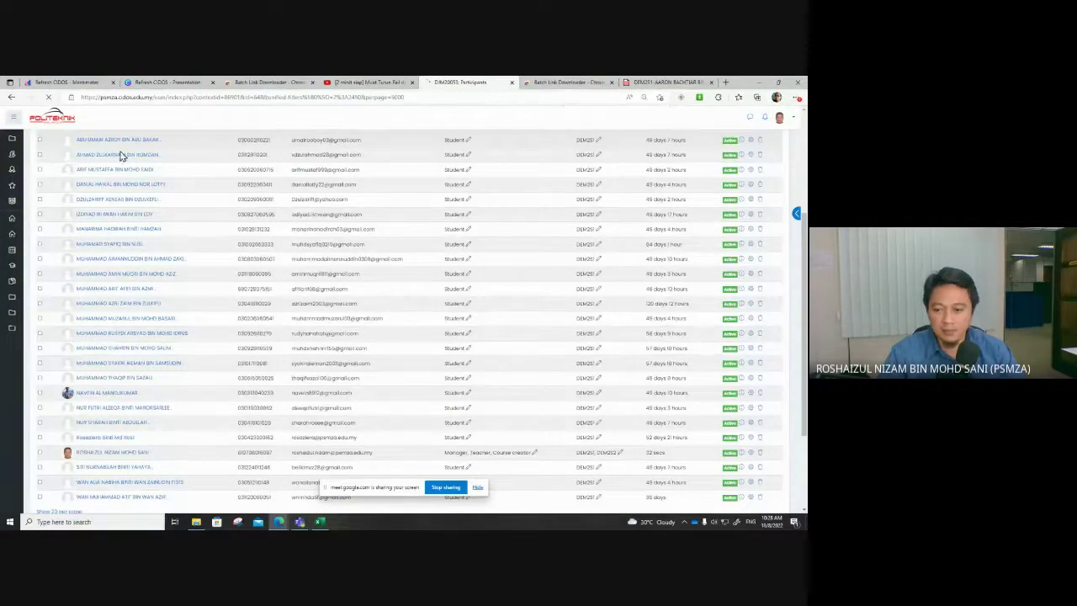
pyautogui.scroll(5, 500, 354)
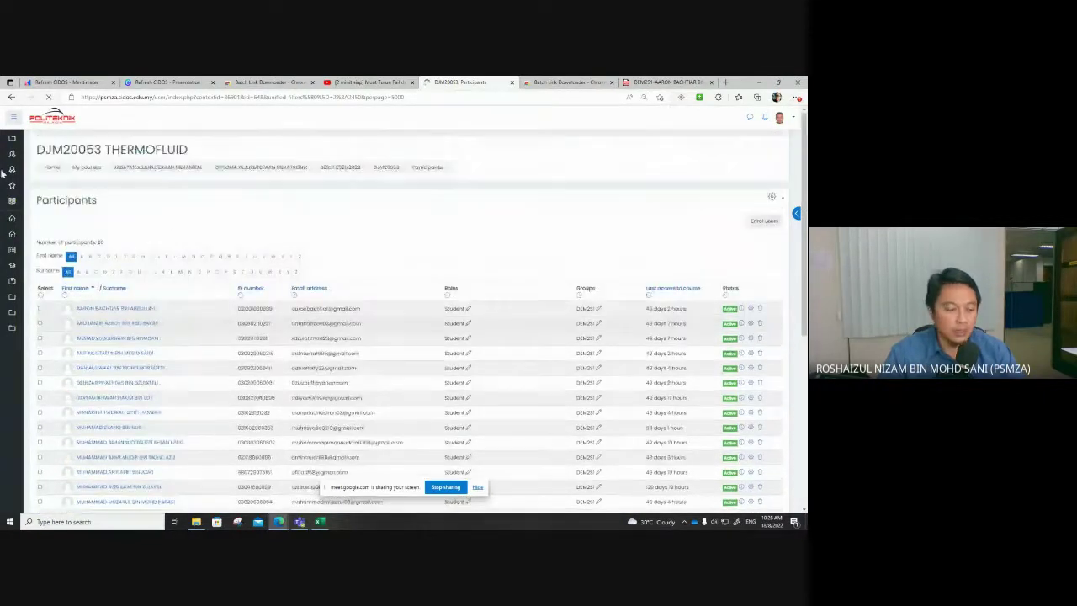
pyautogui.hotkey('ctrl', '-')
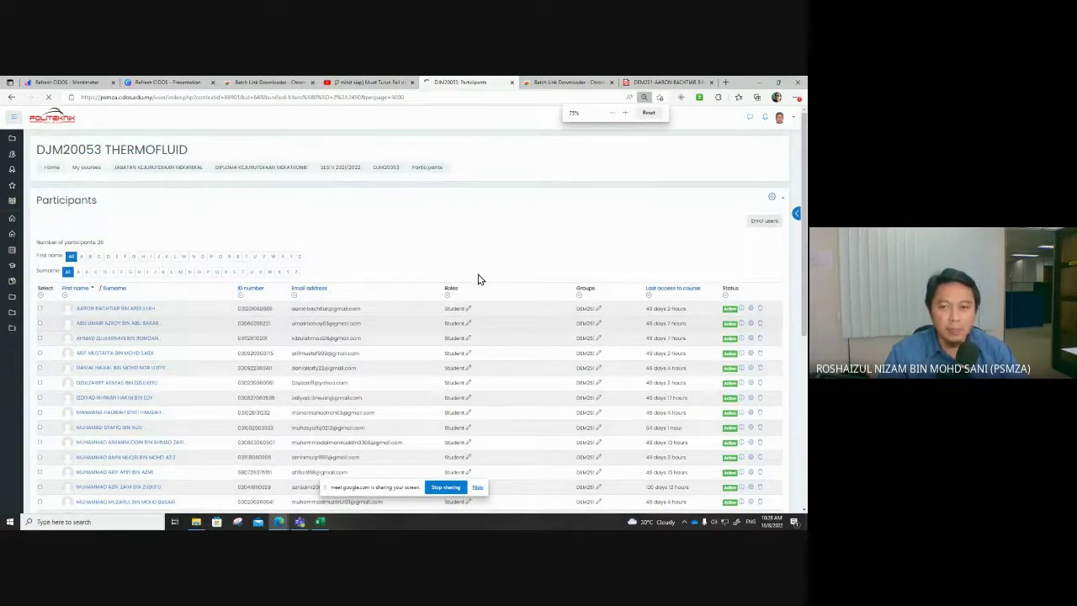
# Restore normal browser zoom and switch to the Canva slide 'Habis sem nak buat apa?'.
pyautogui.hotkey('ctrl', '+')
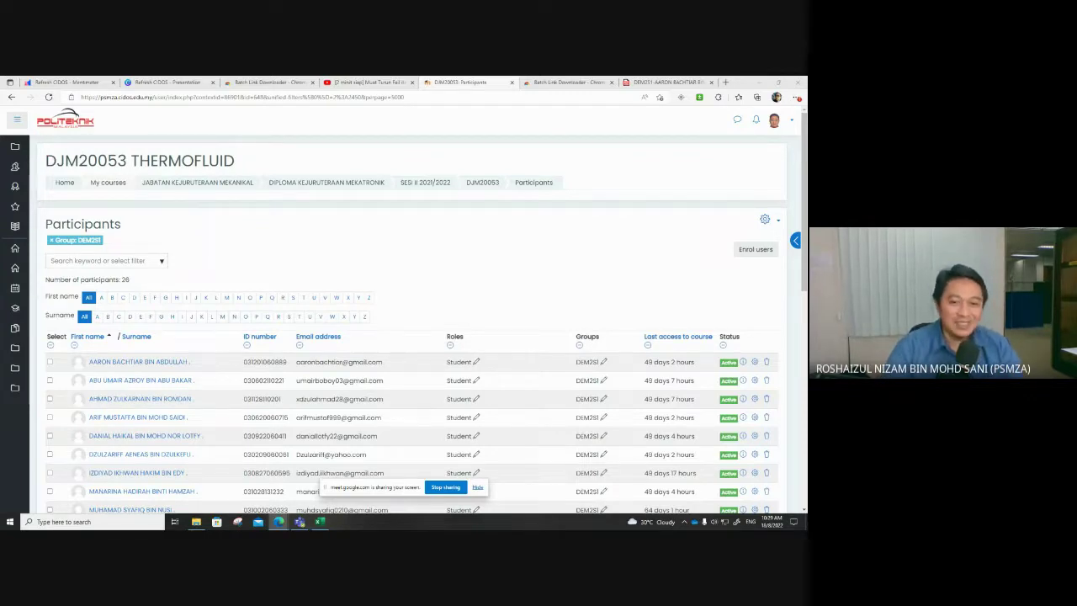
pyautogui.click(176, 81)
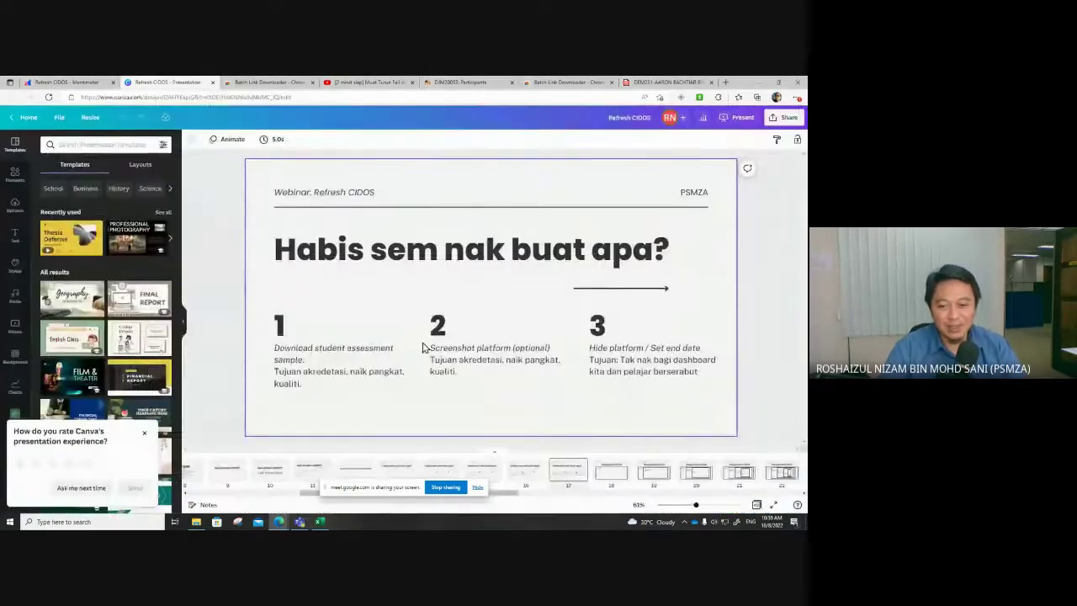
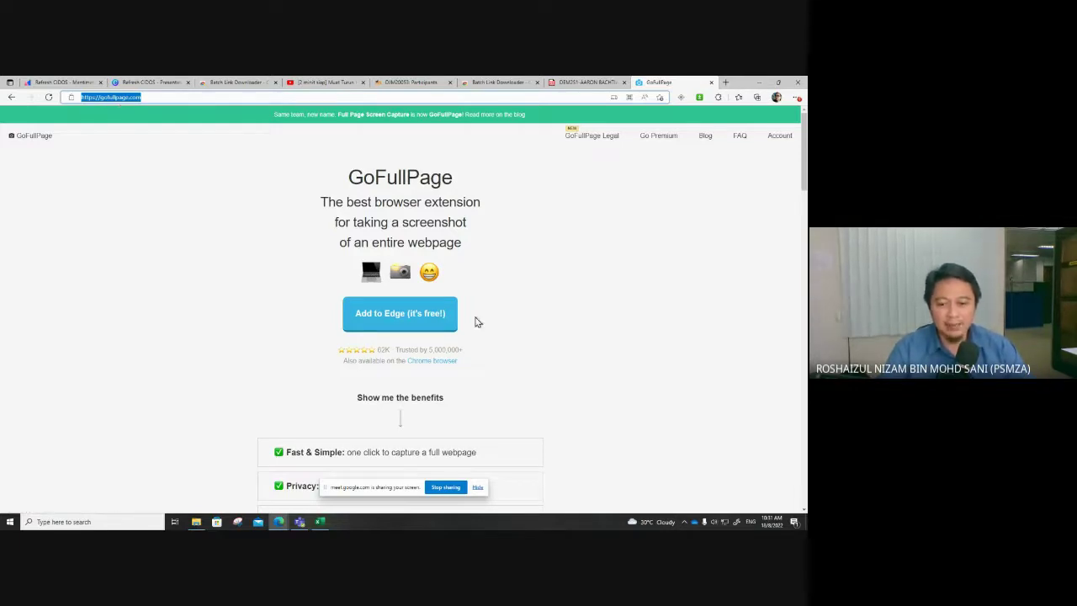
# Install GoFullPage from its Edge Add-ons listing and confirm adding the extension.
pyautogui.scroll(-3, 508, 307)
pyautogui.scroll(2, 509, 308)
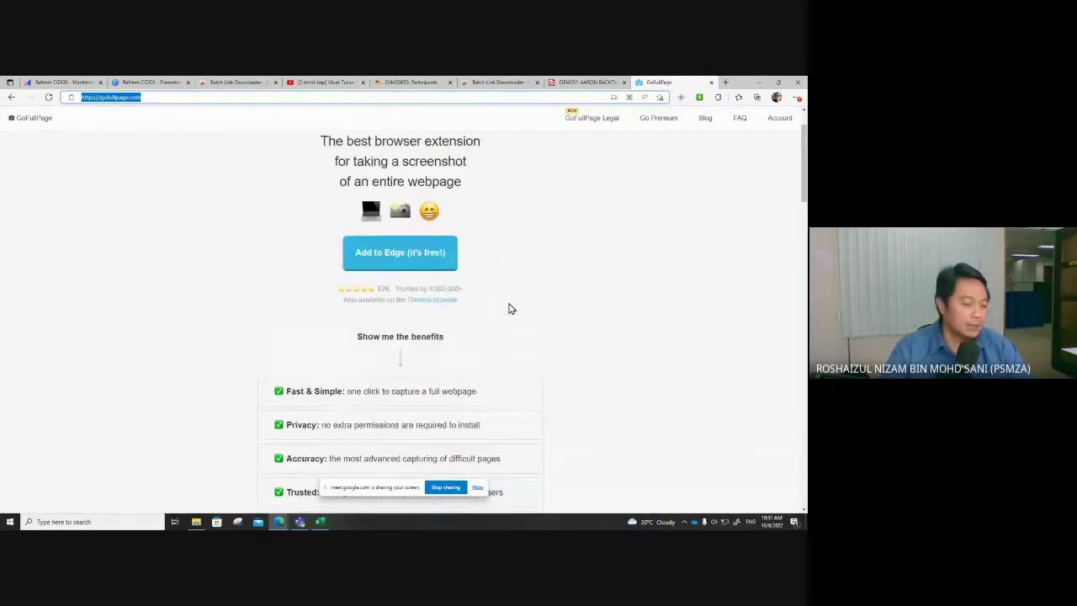
pyautogui.scroll(1, 509, 308)
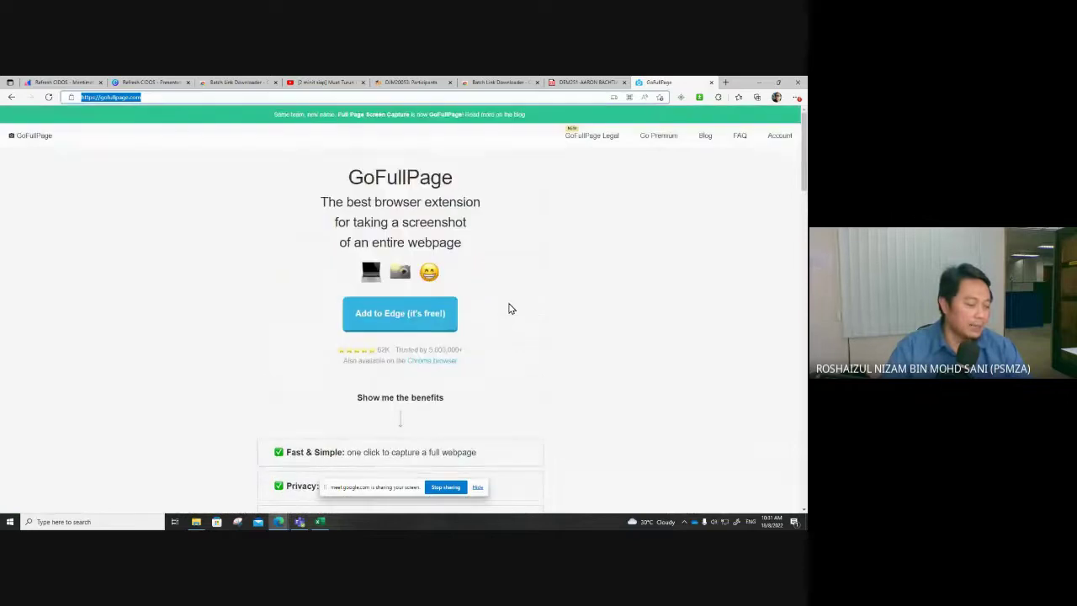
pyautogui.click(400, 315)
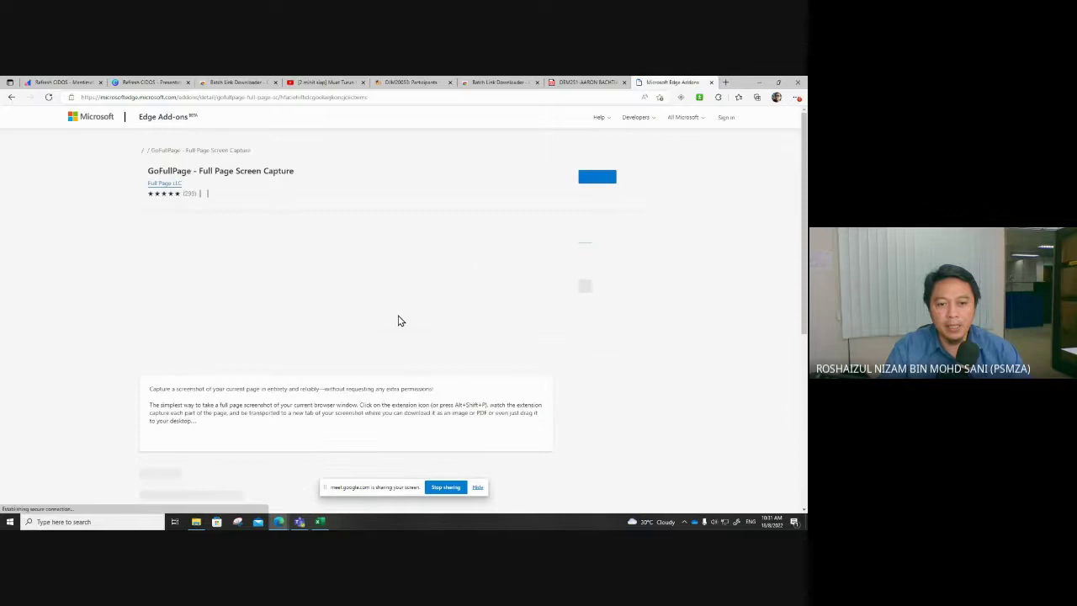
pyautogui.click(601, 183)
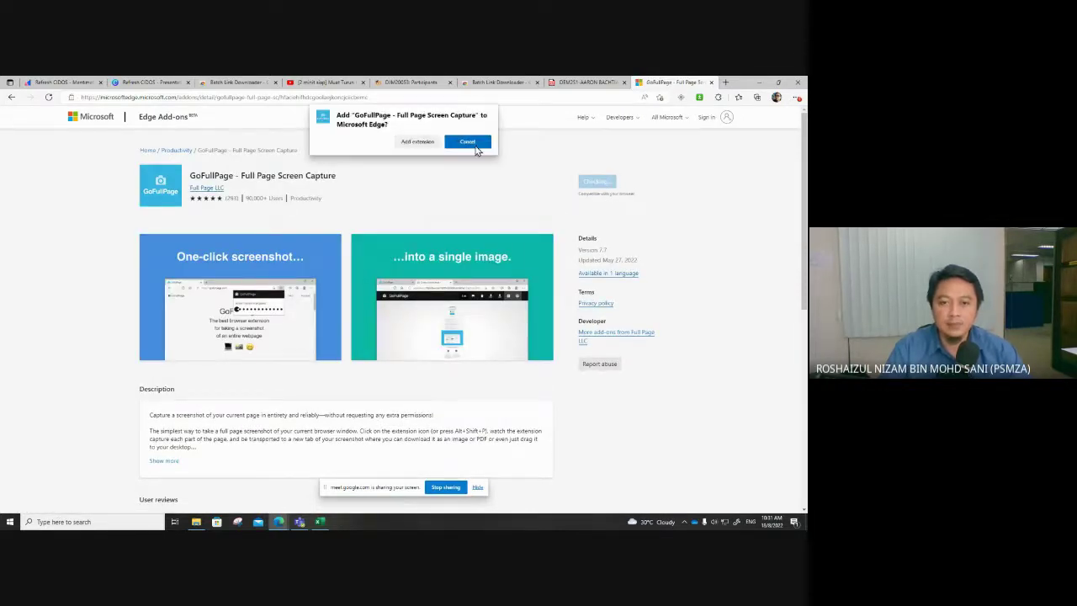
pyautogui.click(416, 143)
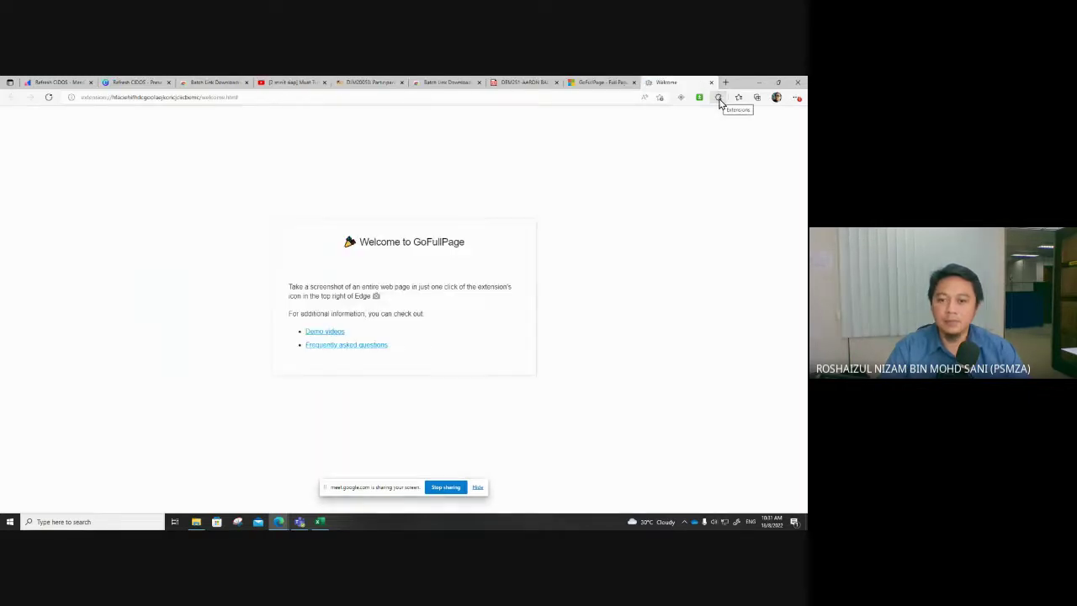
# Pin GoFullPage to the Edge toolbar and go back to the DJM20053 Participants tab.
pyautogui.click(720, 99)
pyautogui.click(705, 156)
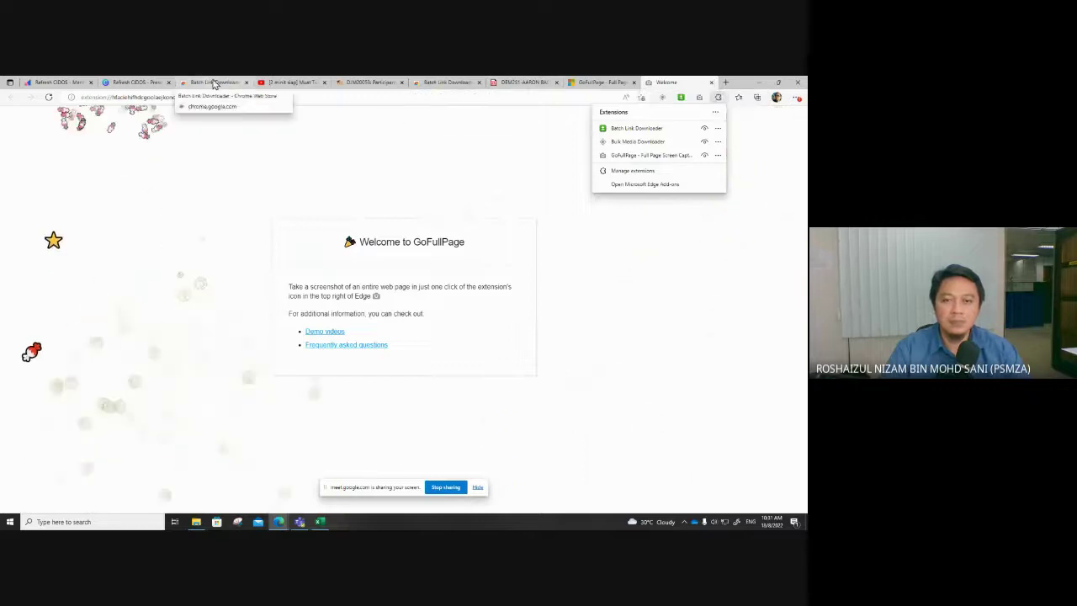
pyautogui.click(366, 81)
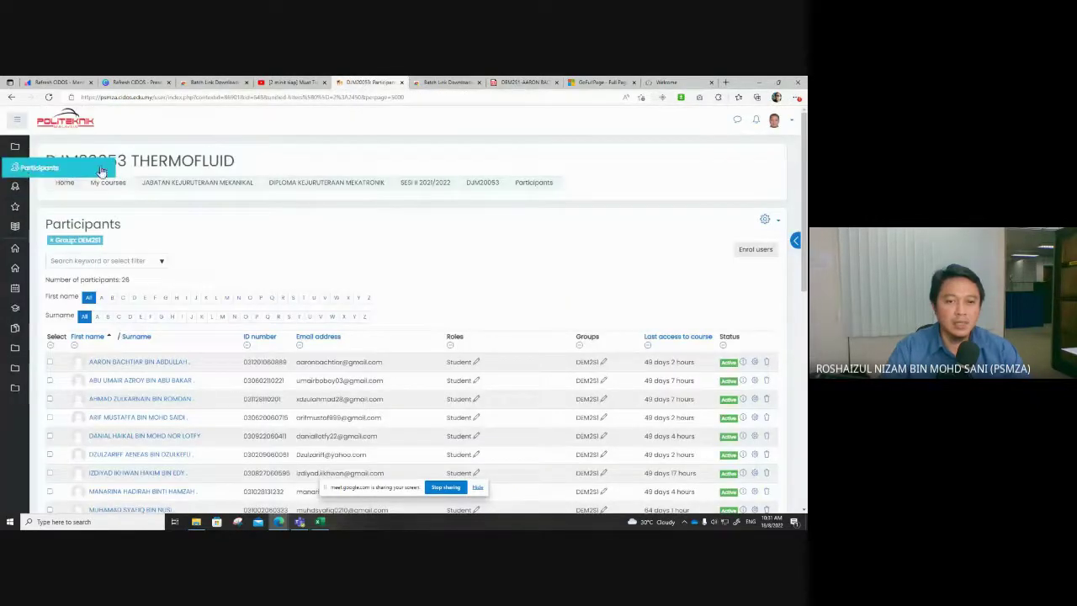
# Open the DJM20053 course page from the breadcrumb and capture it with GoFullPage.
pyautogui.click(482, 184)
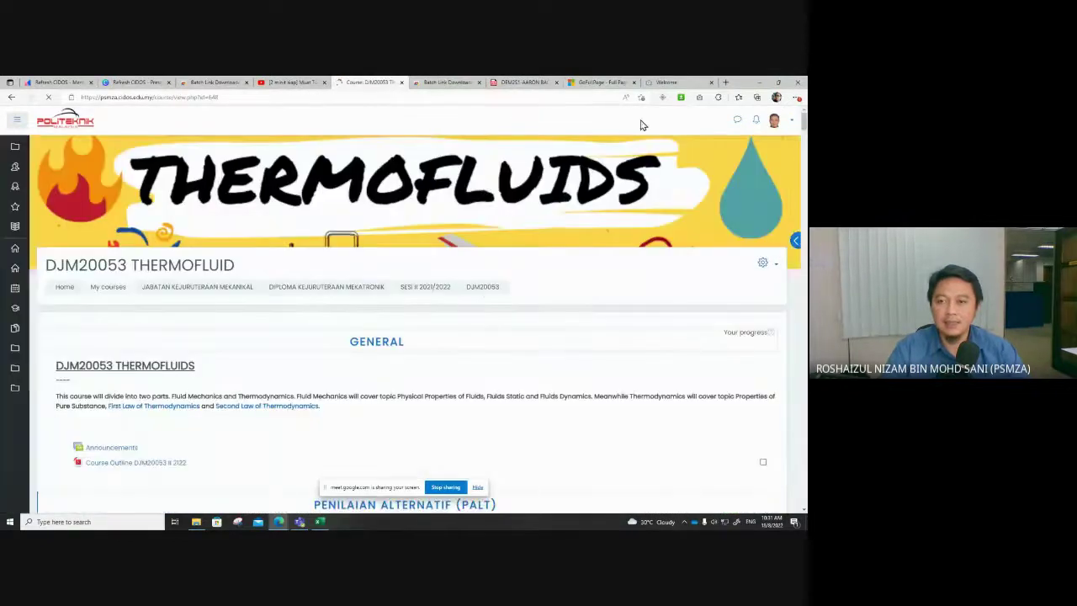
pyautogui.click(700, 98)
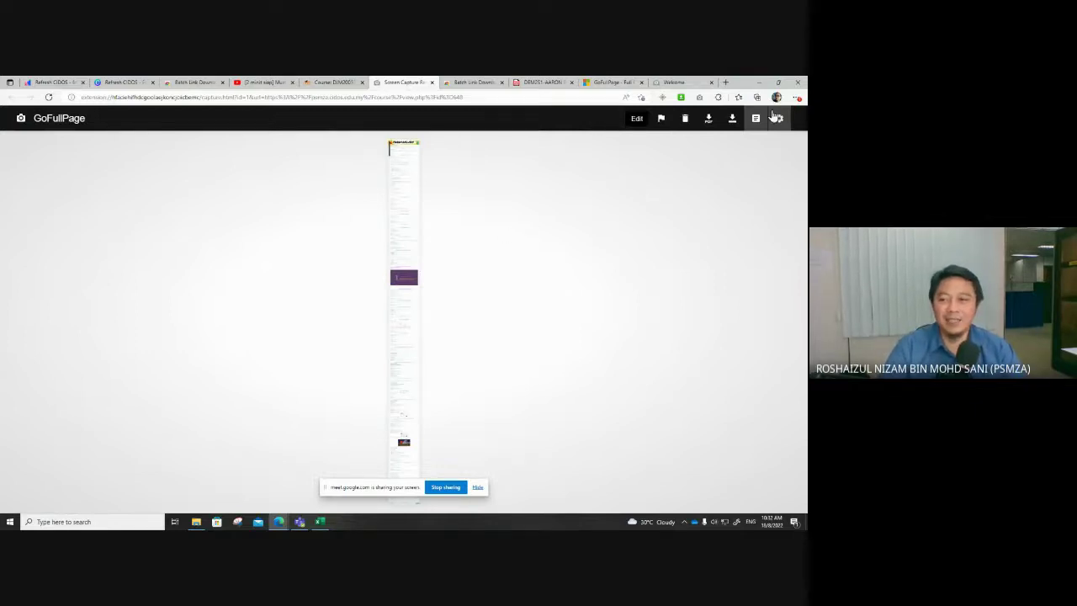
# Download the capture as a PDF, allowing GoFullPage to manage downloads.
pyautogui.click(710, 119)
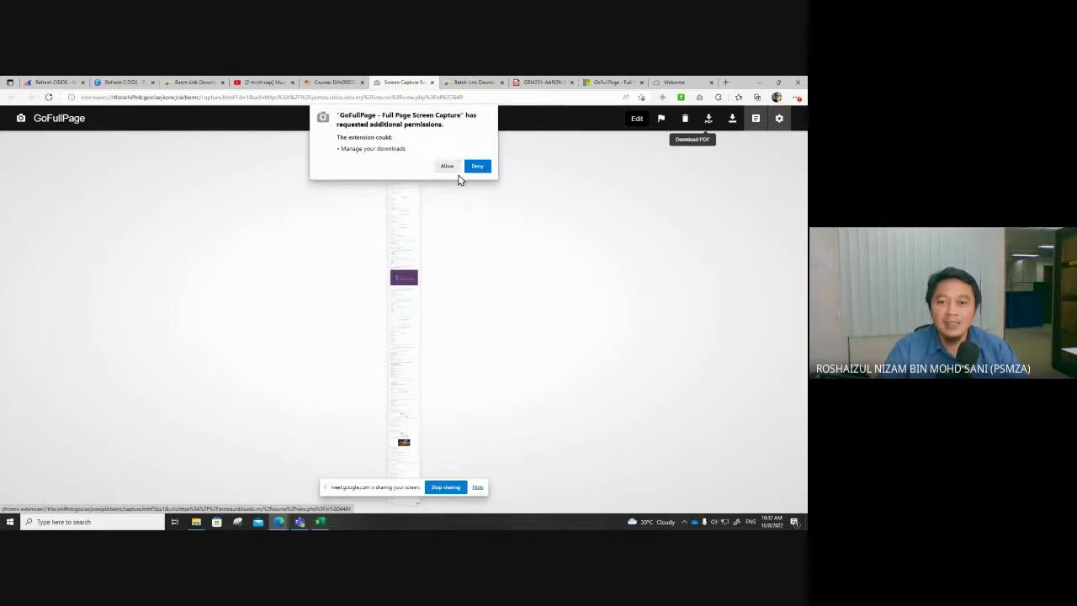
pyautogui.click(446, 167)
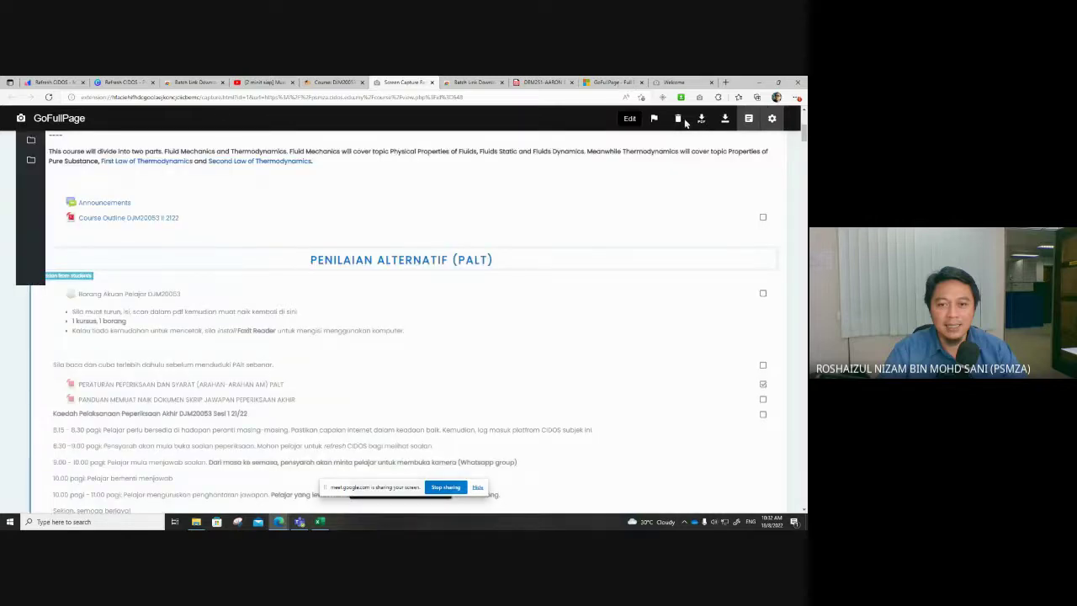
pyautogui.scroll(-5, 449, 168)
pyautogui.hotkey('ctrl', 'Tab')
pyautogui.hotkey('ctrl', 'Tab')
pyautogui.hotkey('ctrl', 'Tab')
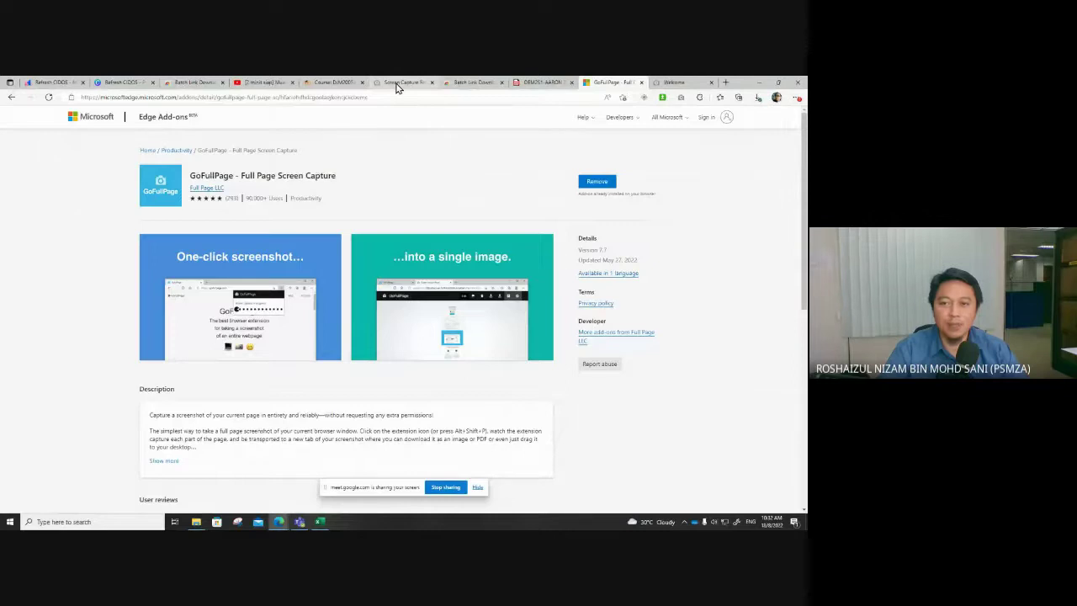
# Open the newest screencapture PDF from the Downloads list on the course tab.
pyautogui.click(330, 82)
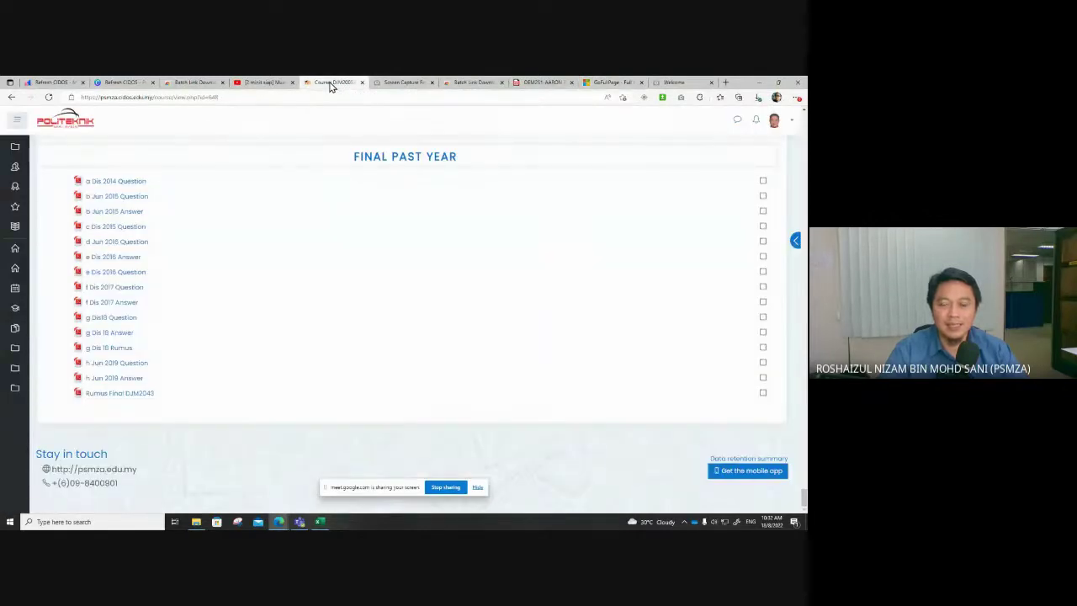
pyautogui.scroll(15, 457, 285)
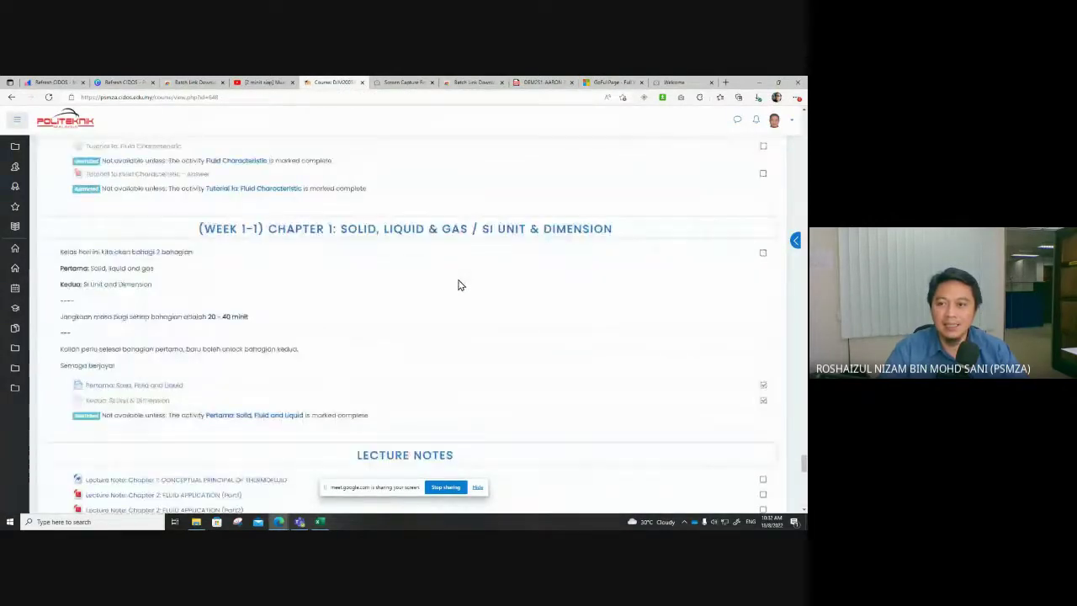
pyautogui.scroll(5, 458, 284)
pyautogui.scroll(-15, 458, 285)
pyautogui.scroll(-10, 457, 285)
pyautogui.scroll(3, 457, 285)
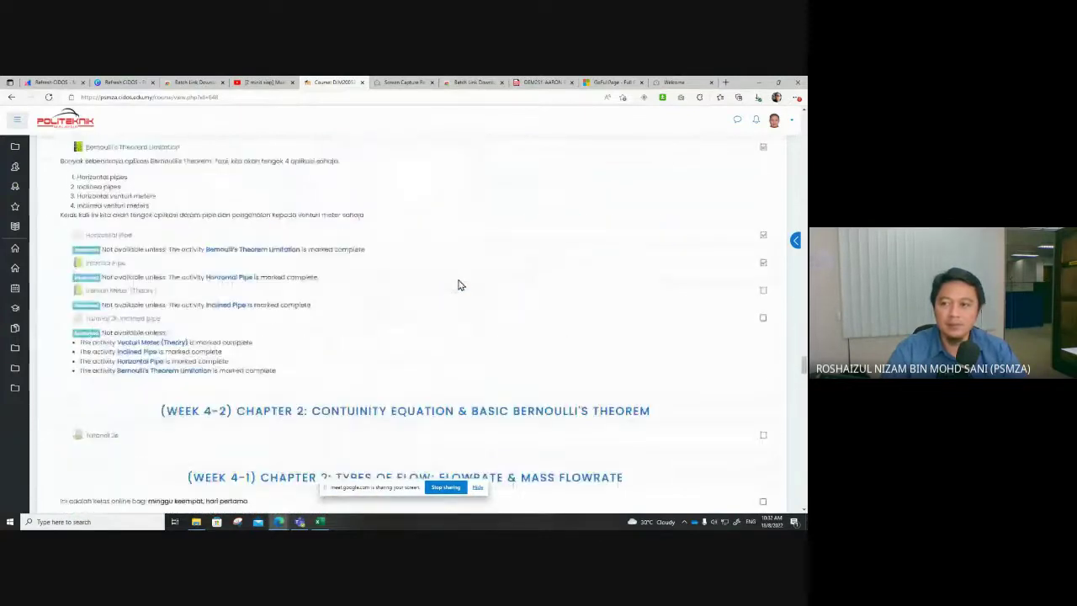
pyautogui.click(758, 99)
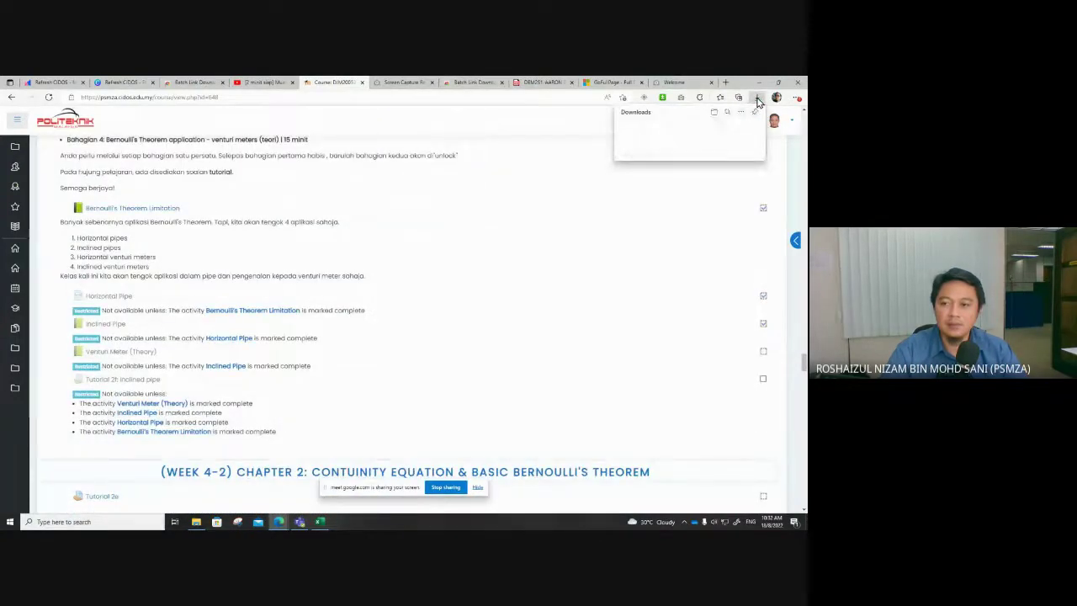
pyautogui.moveTo(720, 132)
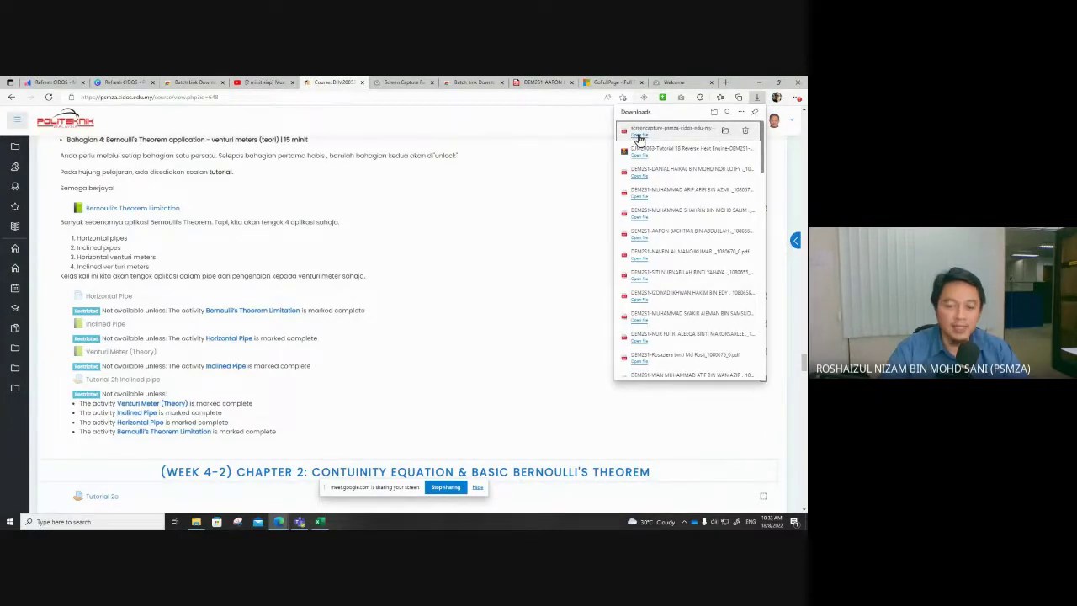
pyautogui.click(639, 139)
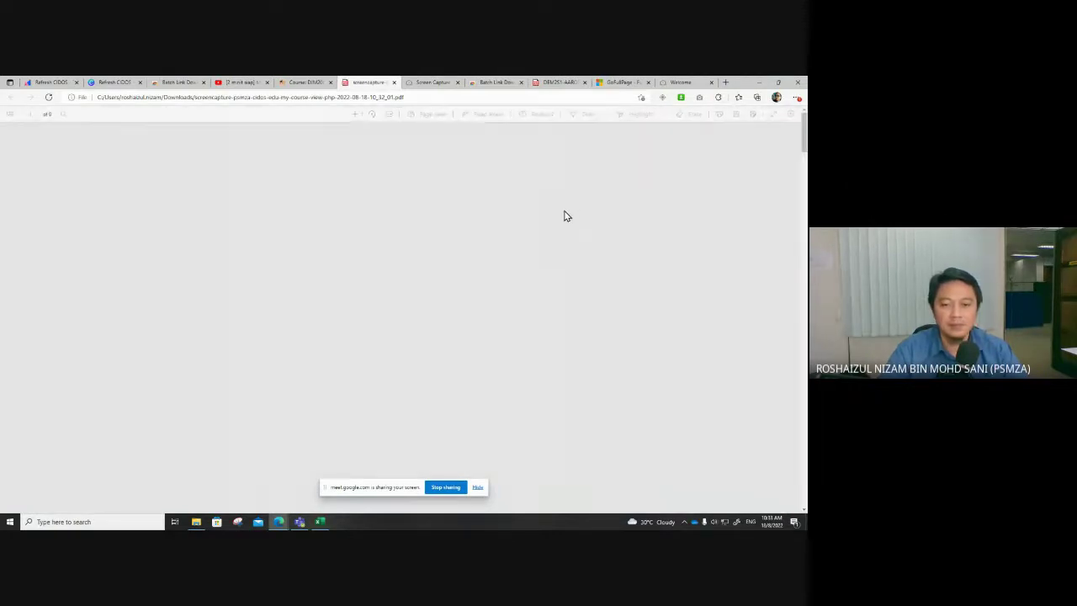
# Scroll through all nine pages of the capture PDF and back, then return to the course tab.
pyautogui.scroll(-15, 504, 270)
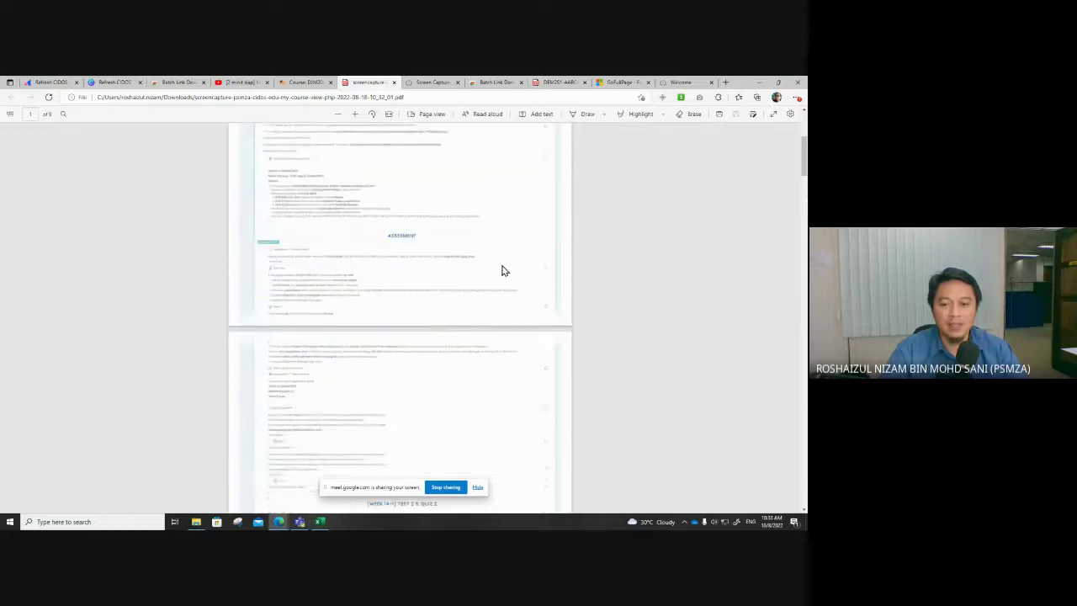
pyautogui.scroll(-15, 504, 270)
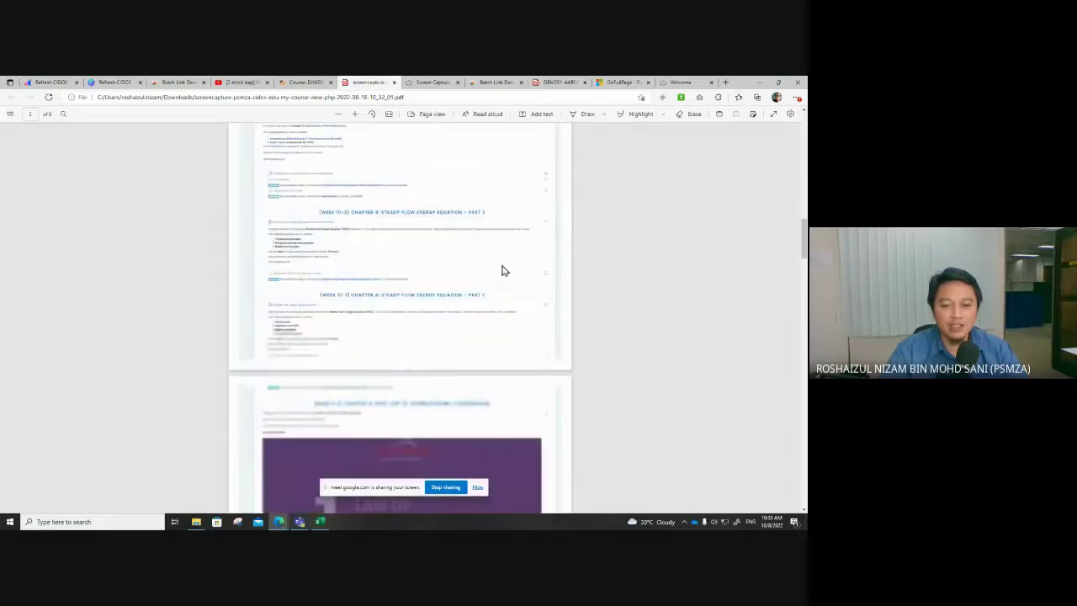
pyautogui.scroll(-15, 504, 270)
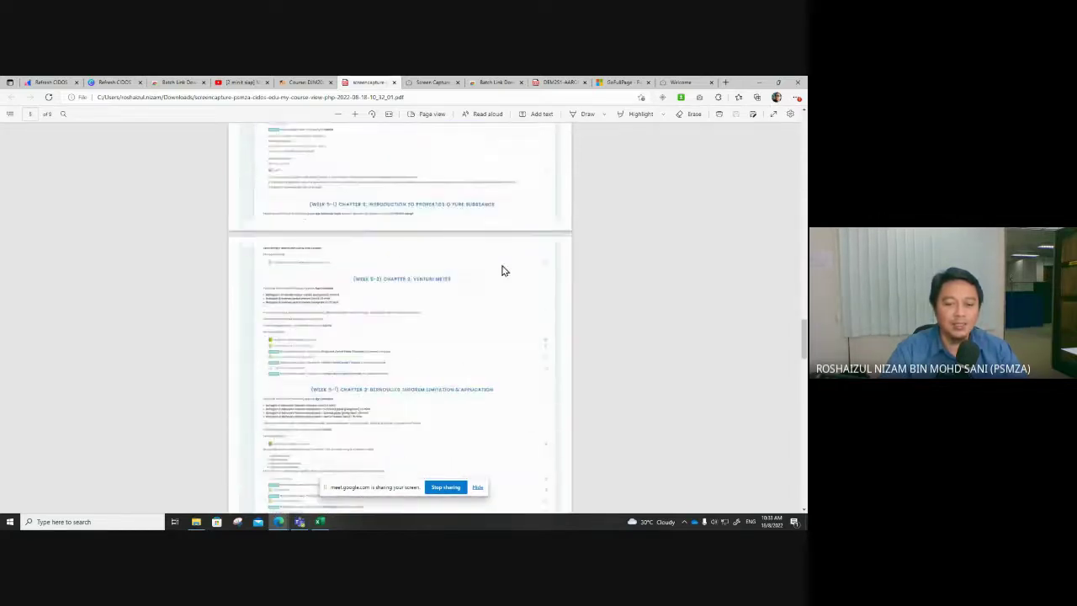
pyautogui.scroll(-10, 504, 270)
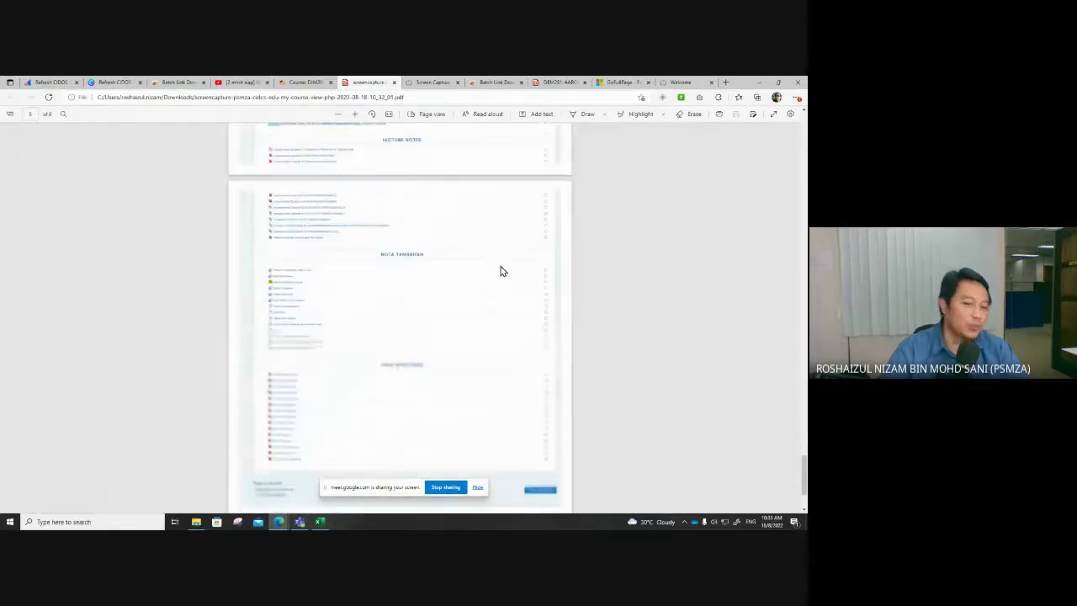
pyautogui.scroll(-2, 499, 276)
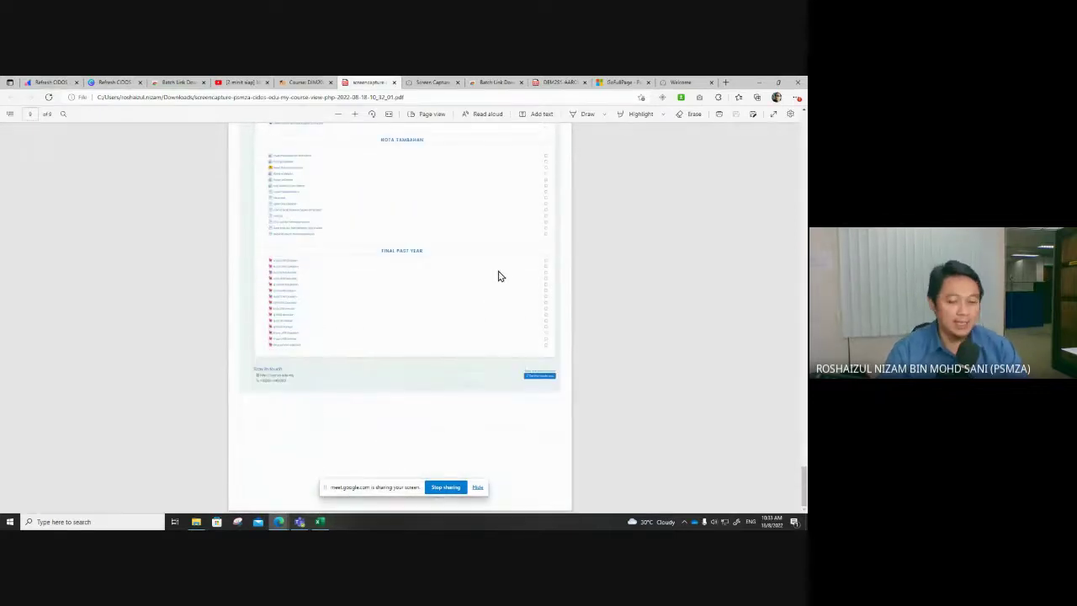
pyautogui.scroll(15, 499, 276)
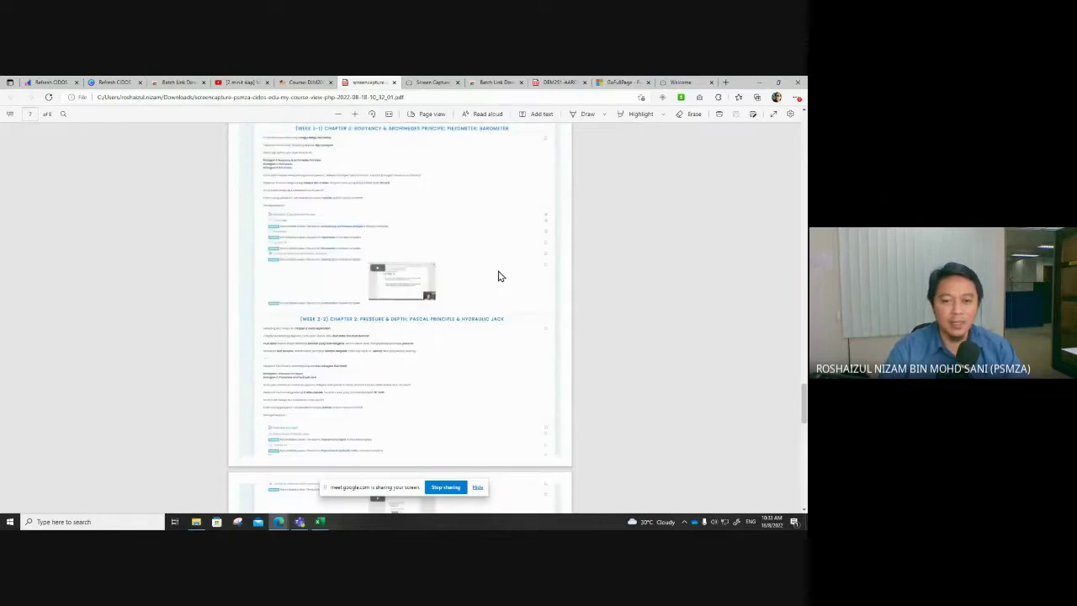
pyautogui.scroll(15, 499, 276)
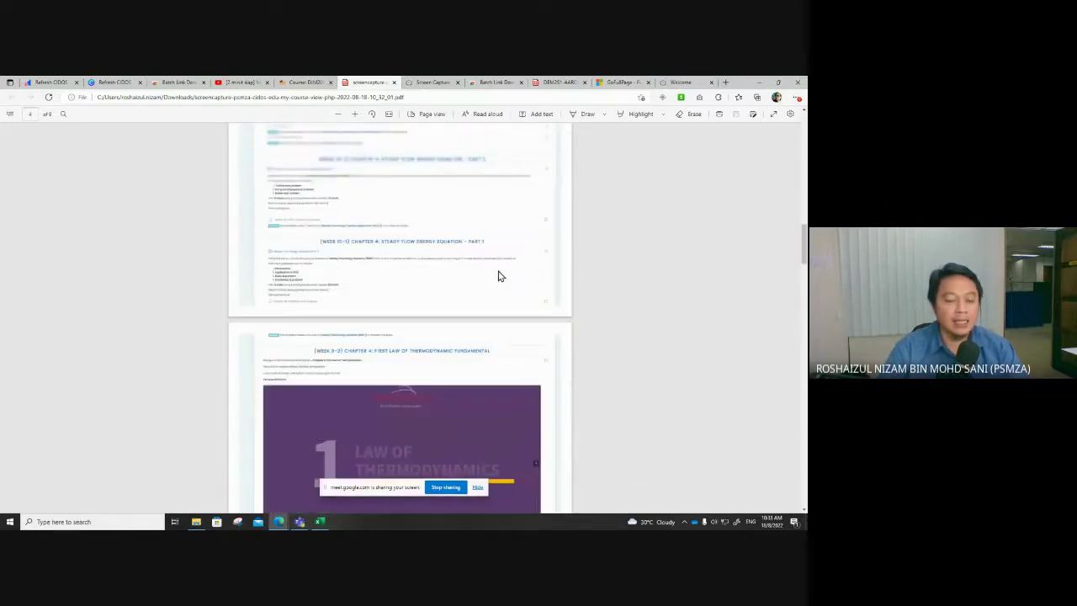
pyautogui.scroll(10, 498, 277)
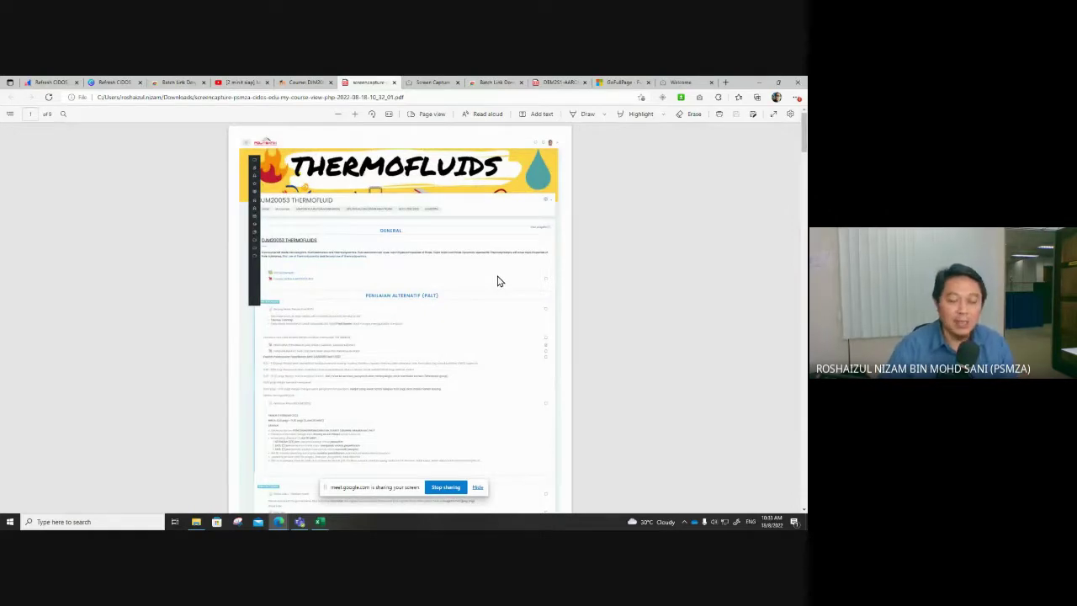
pyautogui.click(294, 82)
# Open the Politeknik logo's link in a new tab.
pyautogui.scroll(20, 401, 280)
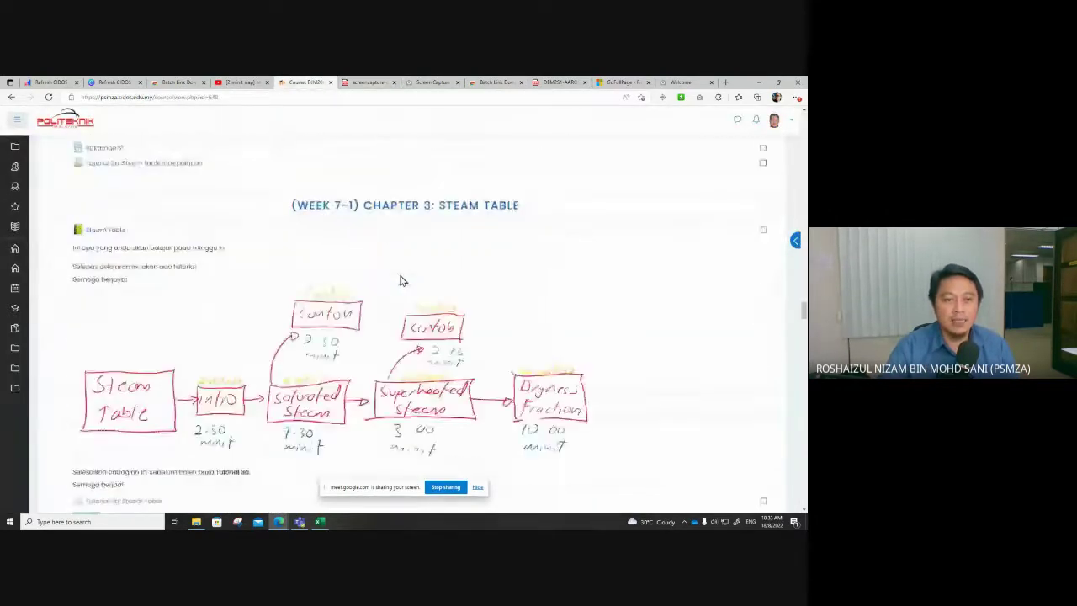
pyautogui.scroll(20, 401, 280)
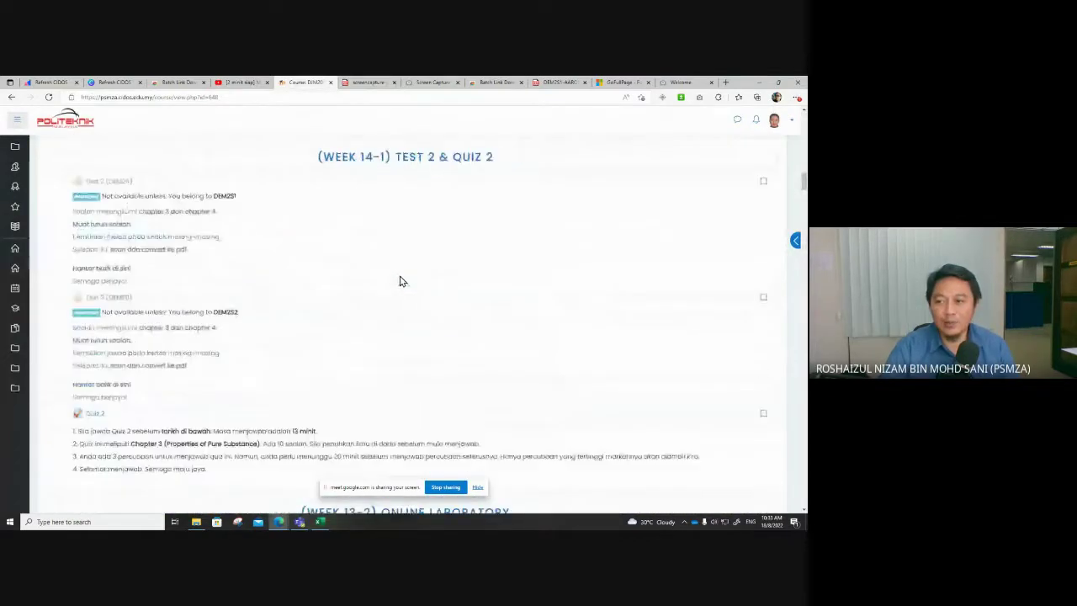
pyautogui.rightClick(81, 123)
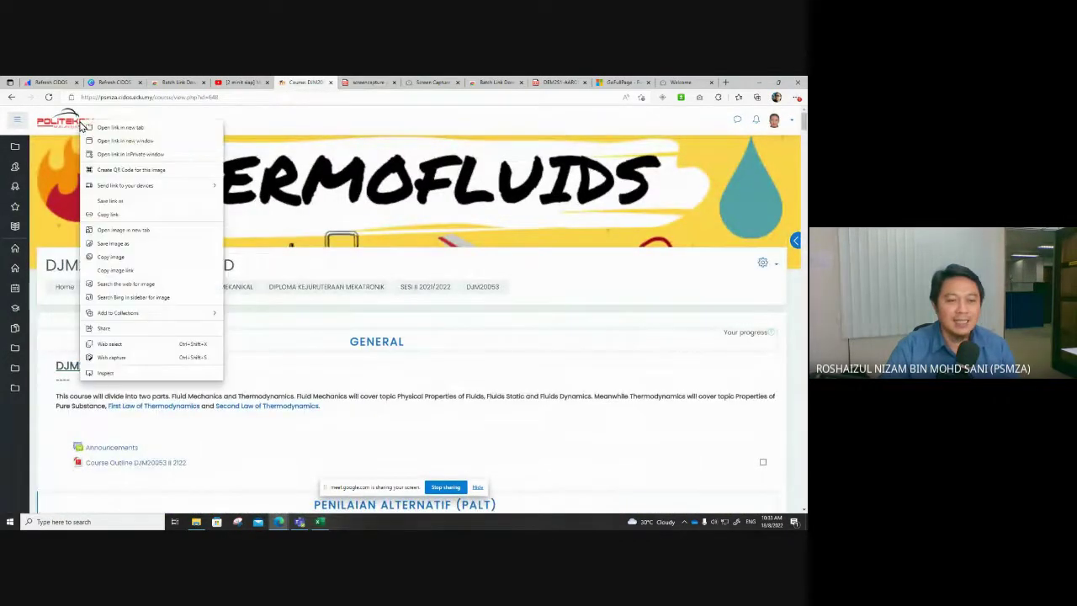
pyautogui.click(132, 129)
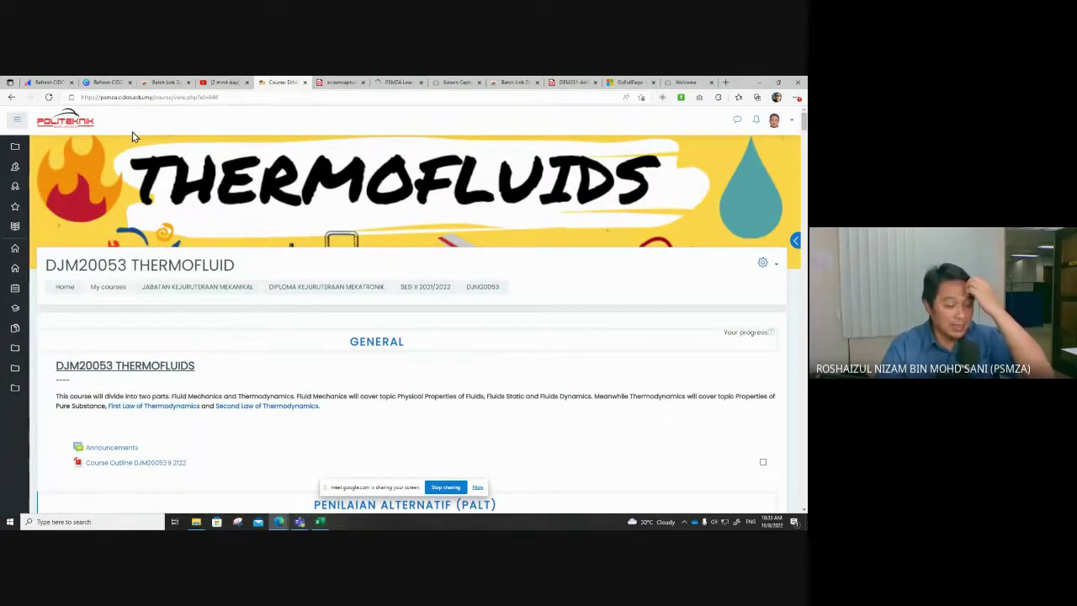
# From the PSMZA LMS tab's side-drawer Main menu, use Return to Portal to reach the CIDOS portal.
pyautogui.click(396, 82)
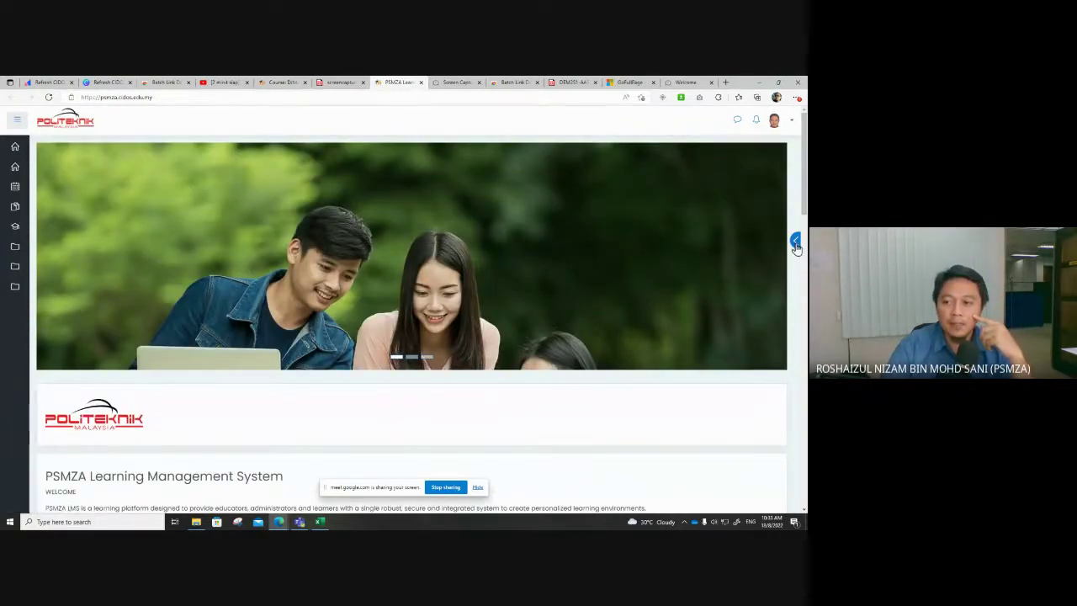
pyautogui.click(796, 243)
pyautogui.click(724, 167)
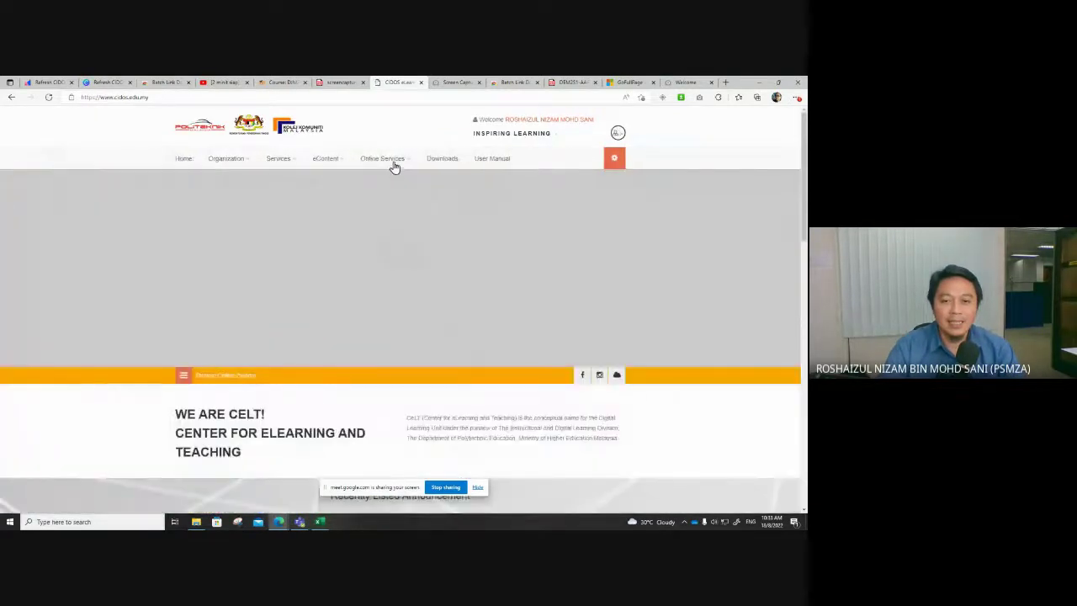
# Open COMS from the Online Services menu, then go back to the portal.
pyautogui.moveTo(395, 165)
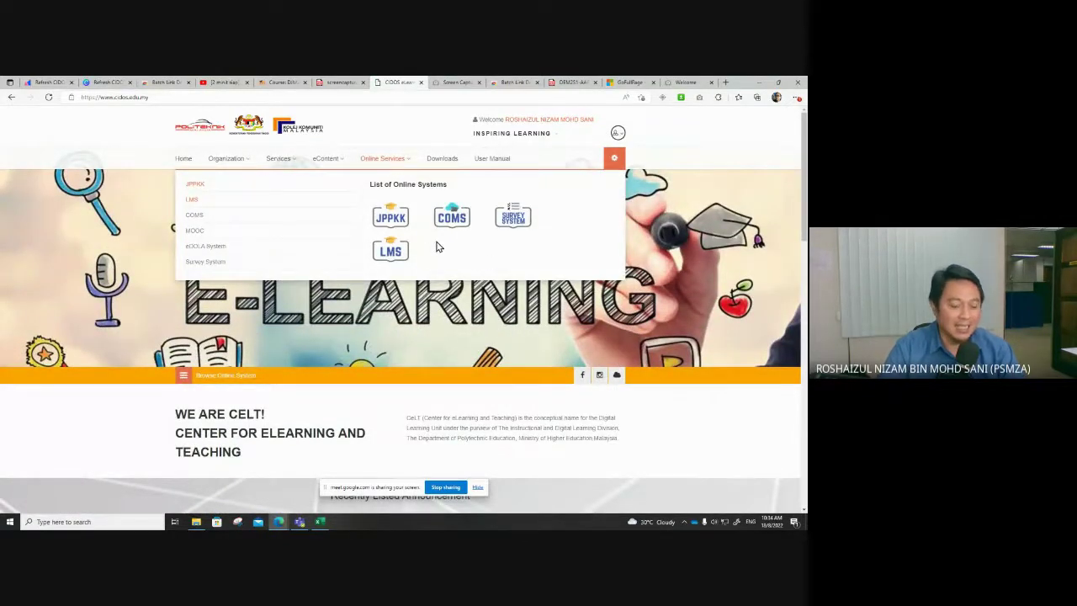
pyautogui.click(452, 218)
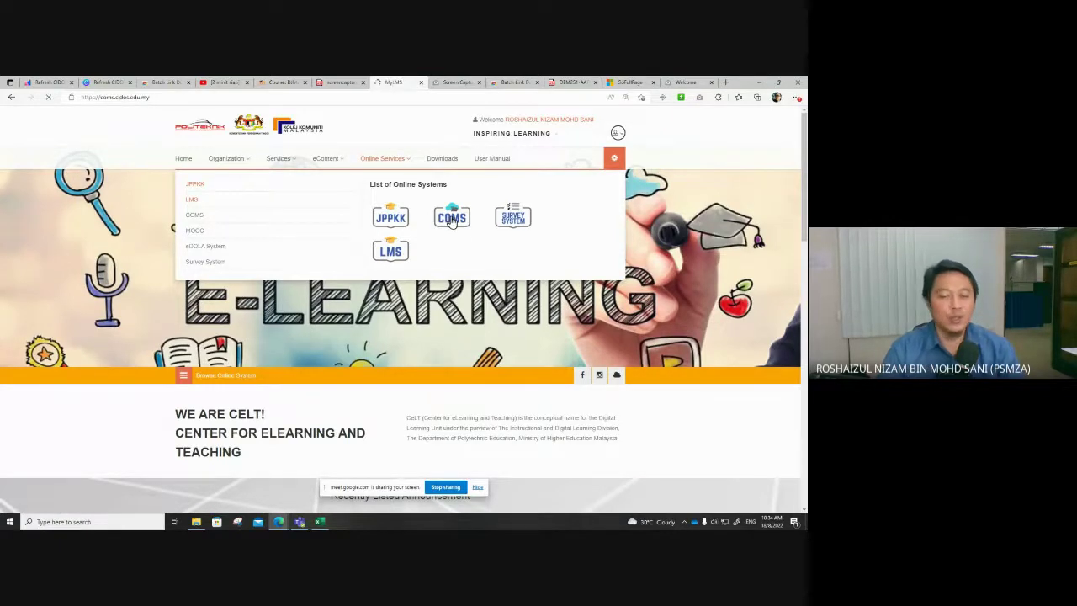
pyautogui.click(11, 98)
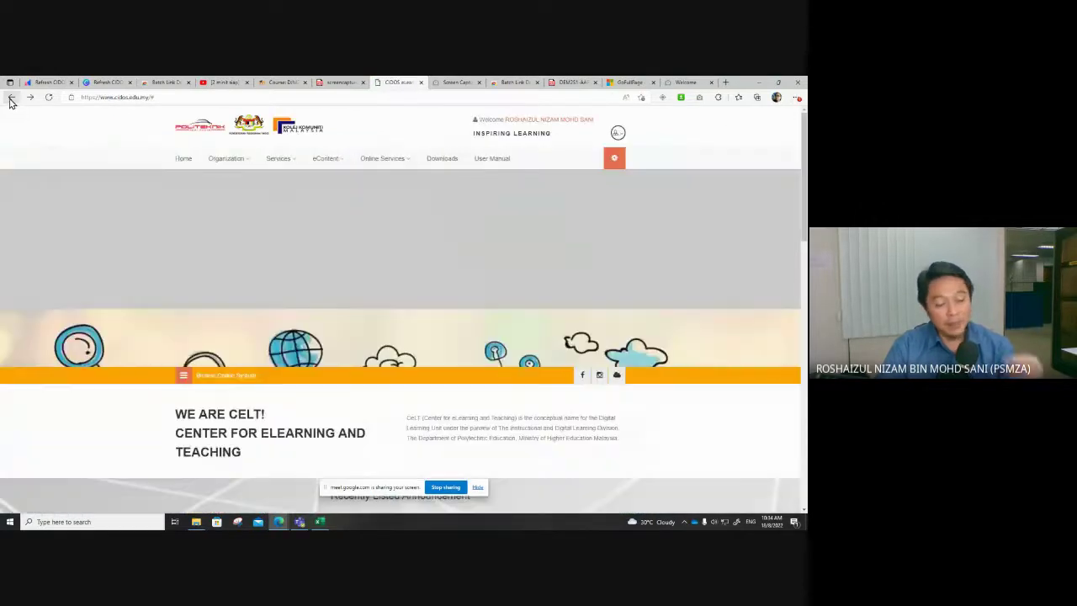
# Check the Thermofluids course tab, then move to the GoFullPage add-on tab.
pyautogui.moveTo(385, 160)
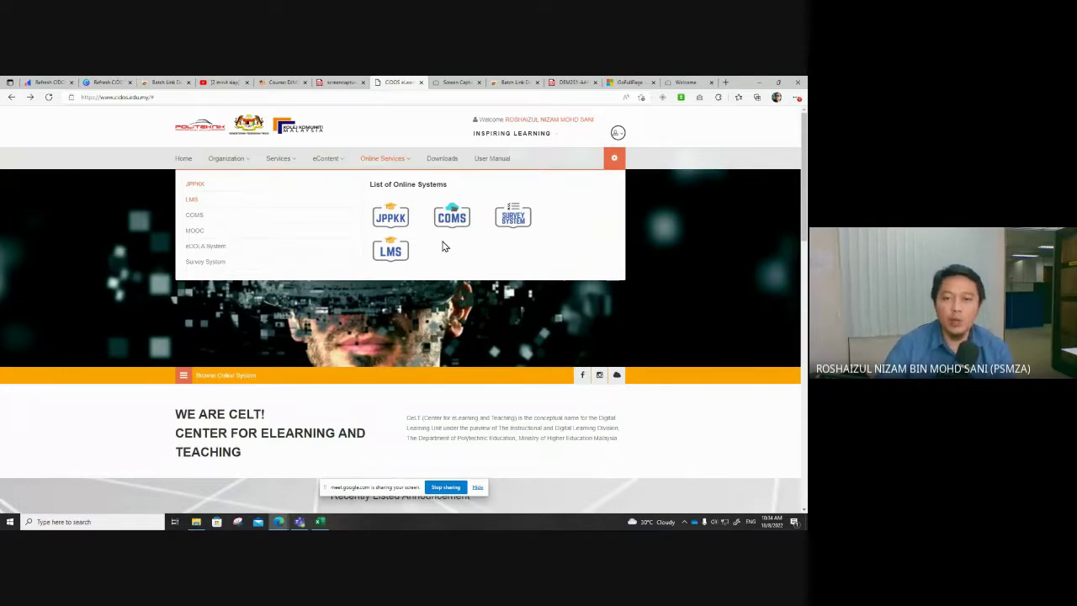
pyautogui.click(284, 83)
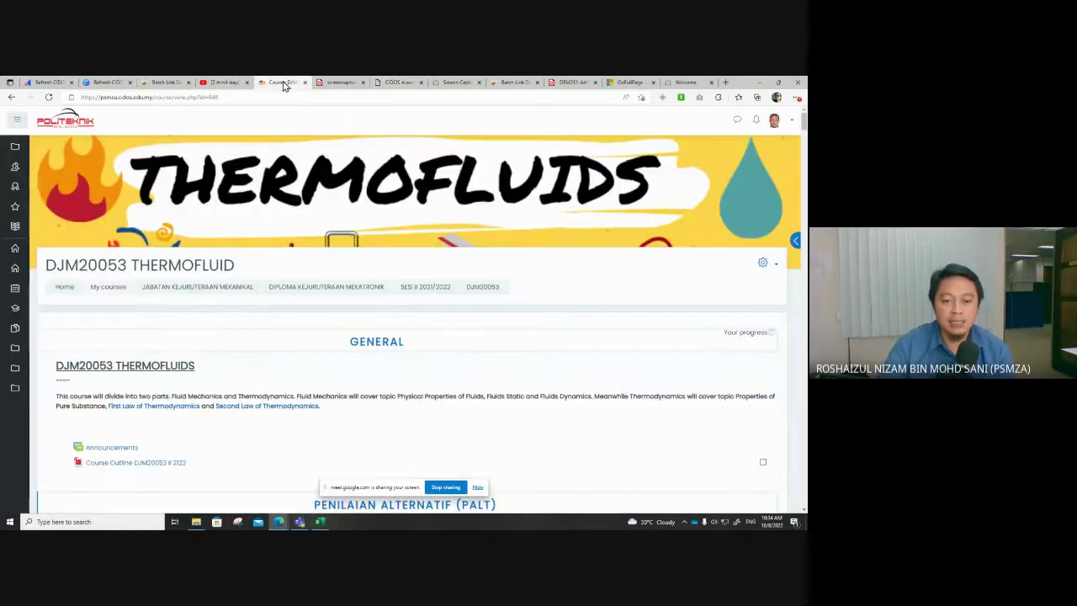
pyautogui.scroll(-10, 355, 305)
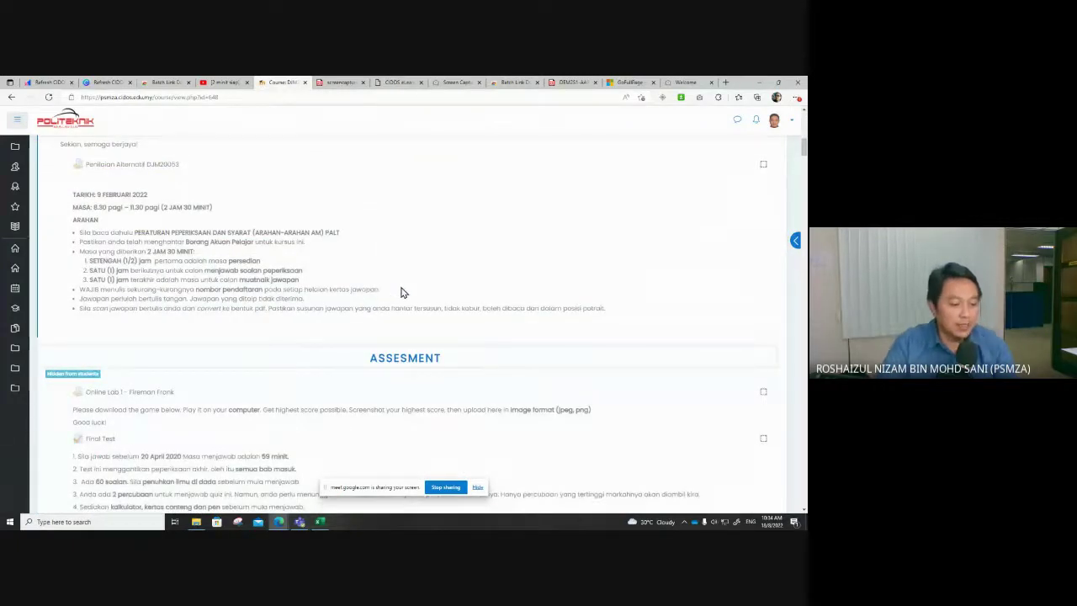
pyautogui.click(628, 83)
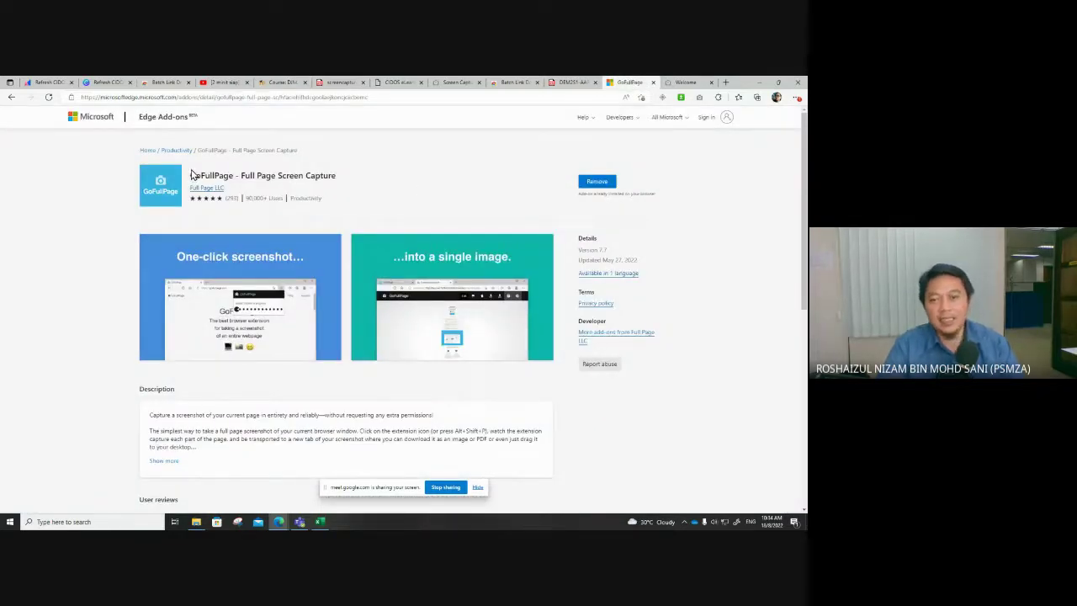
# Select 'GoFullPage' in the add-on title, then move on to the Refresh CIDOS Canva slide.
pyautogui.doubleClick(211, 180)
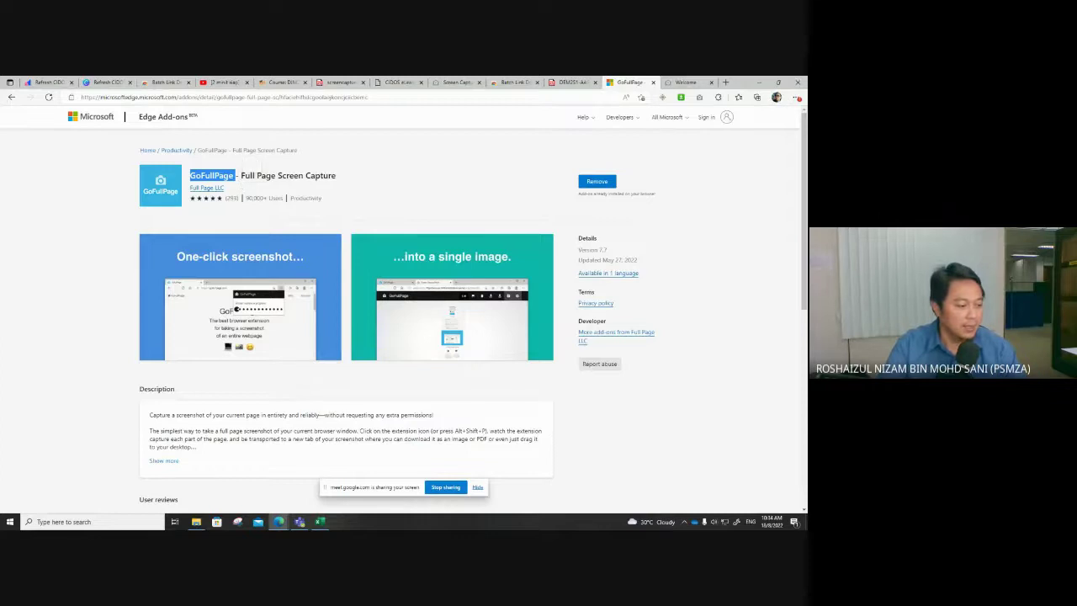
pyautogui.click(278, 83)
pyautogui.click(106, 83)
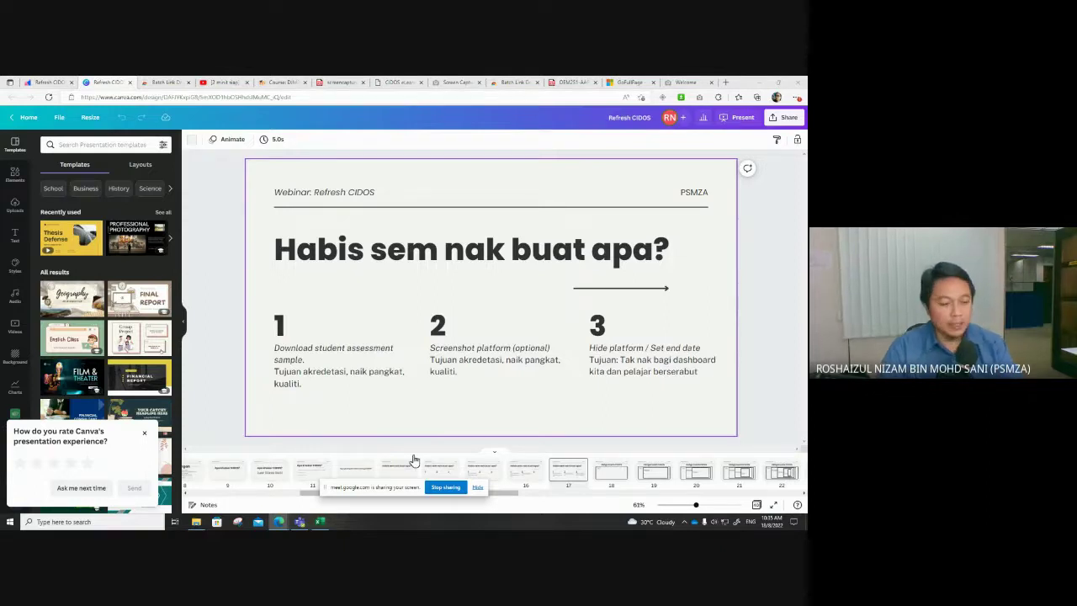
# Open the logo link from the Thermofluids course in a new tab and go to its Dashboard.
pyautogui.click(282, 81)
pyautogui.scroll(3, 345, 267)
pyautogui.scroll(5, 345, 266)
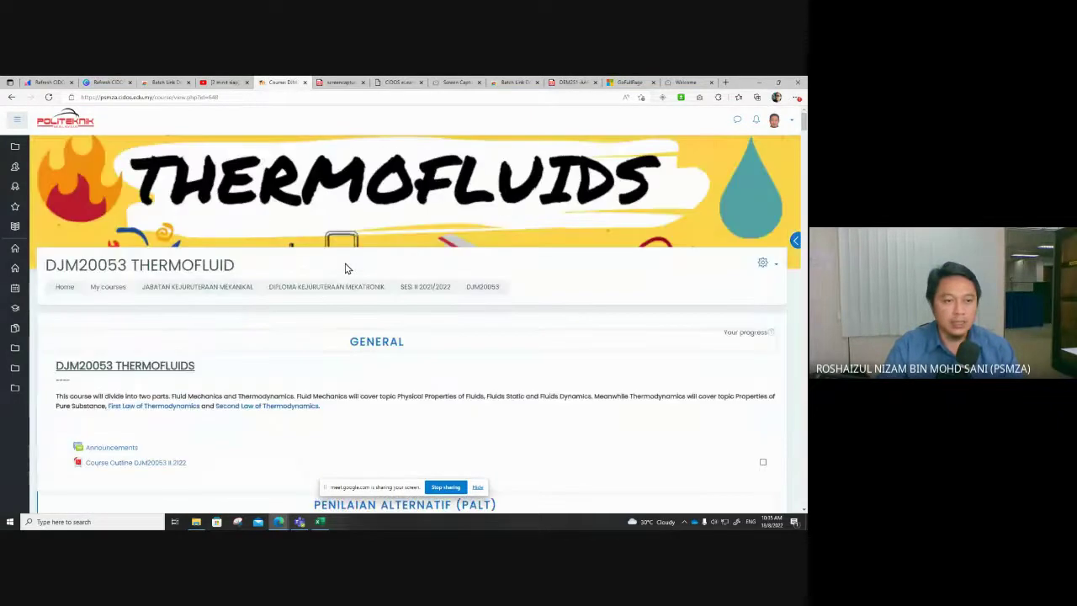
pyautogui.rightClick(63, 122)
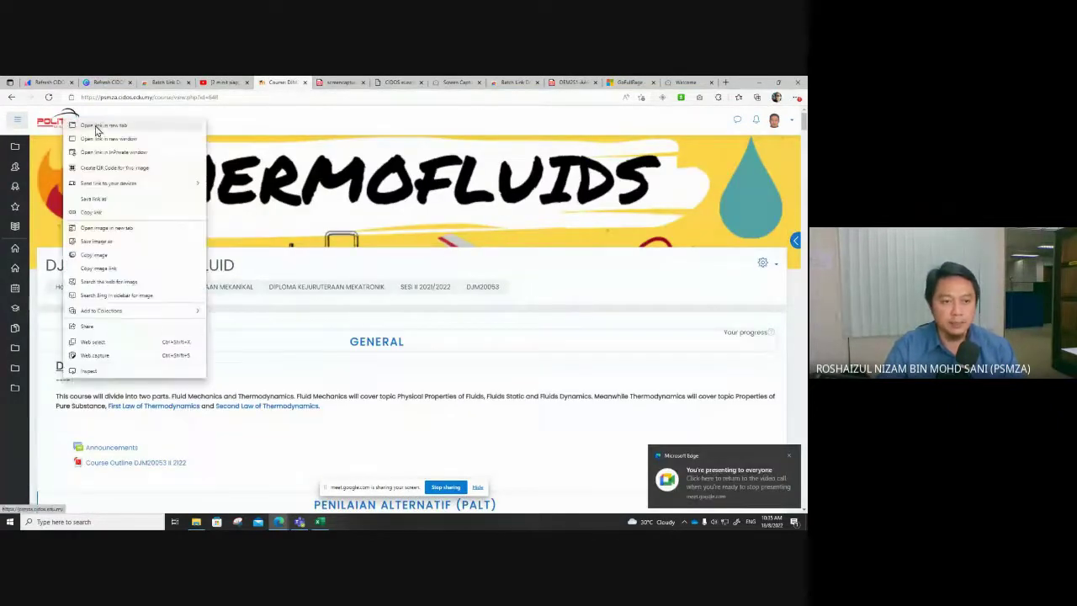
pyautogui.click(97, 128)
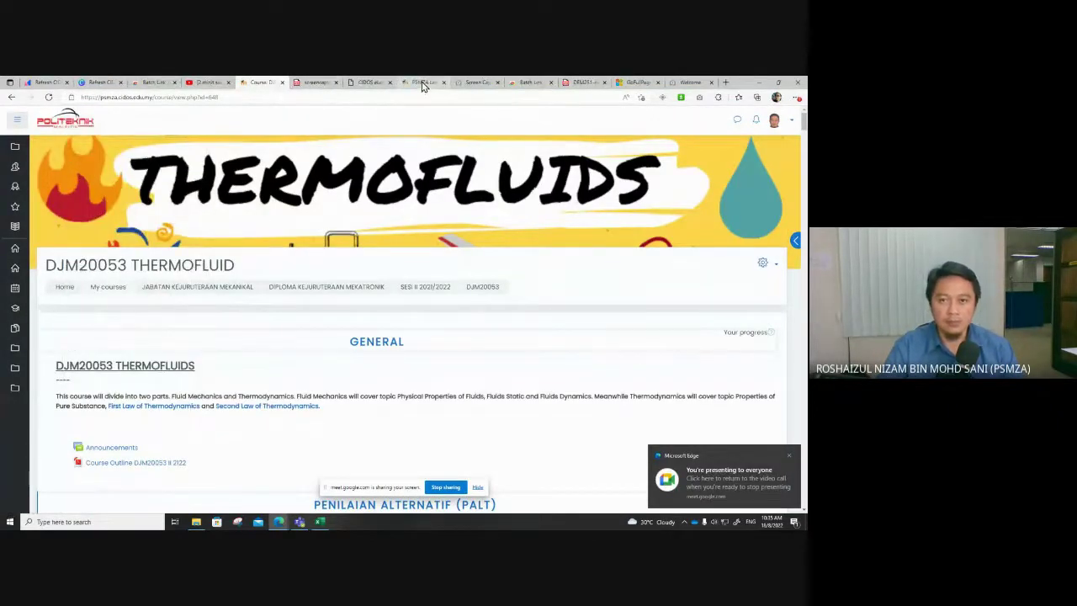
pyautogui.click(424, 82)
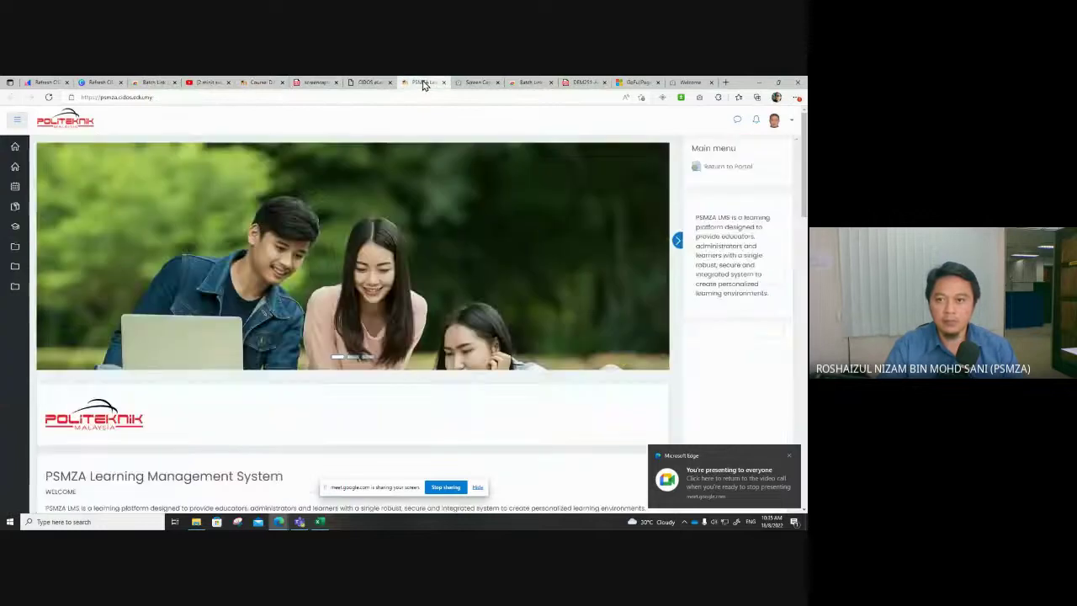
pyautogui.click(14, 169)
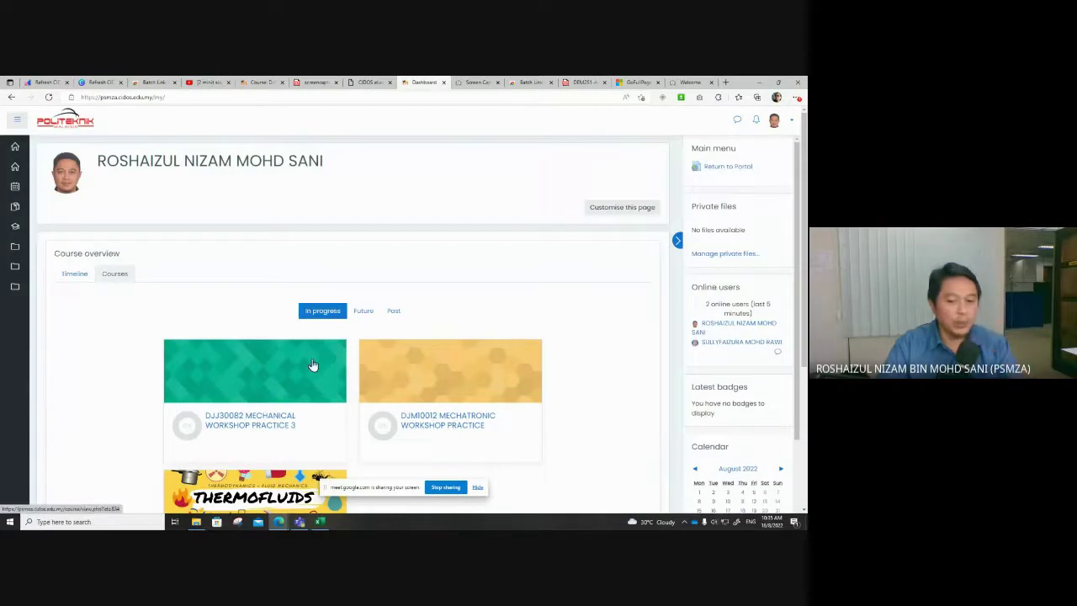
pyautogui.scroll(-2, 310, 362)
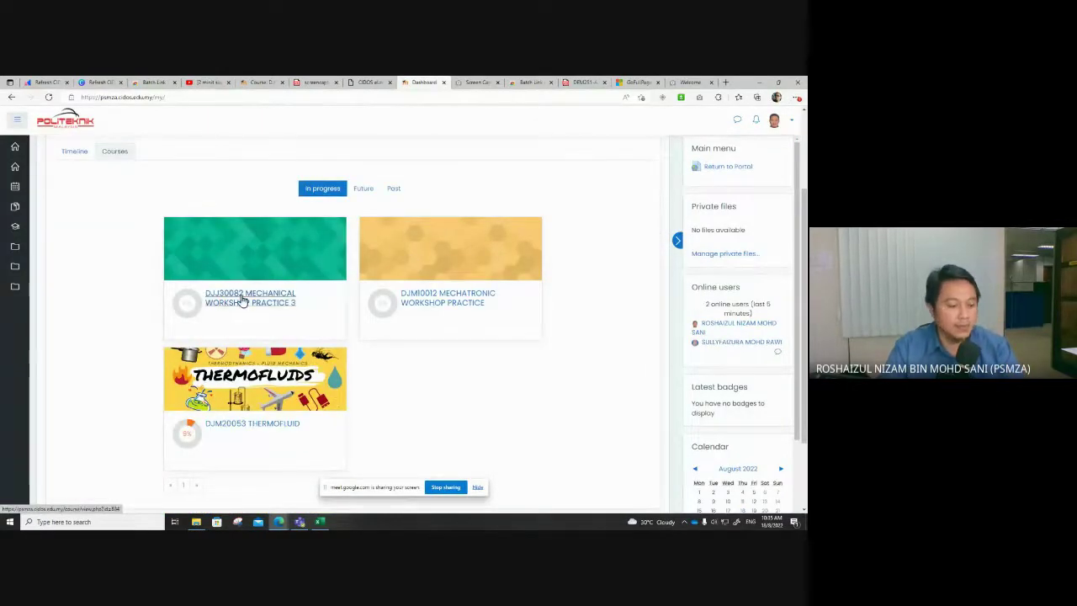
pyautogui.scroll(-1, 405, 375)
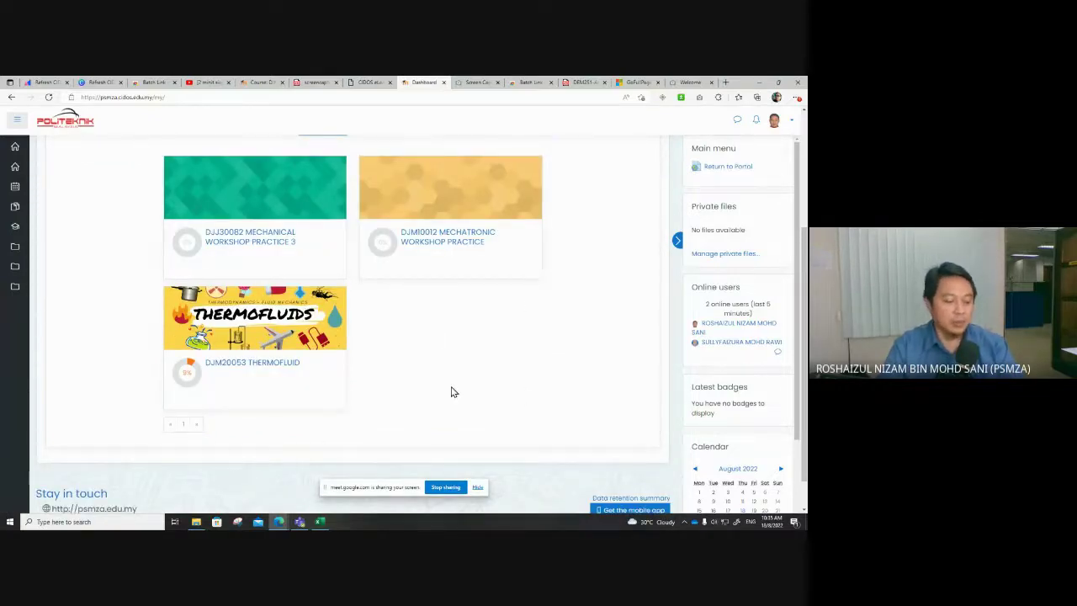
pyautogui.scroll(2, 460, 395)
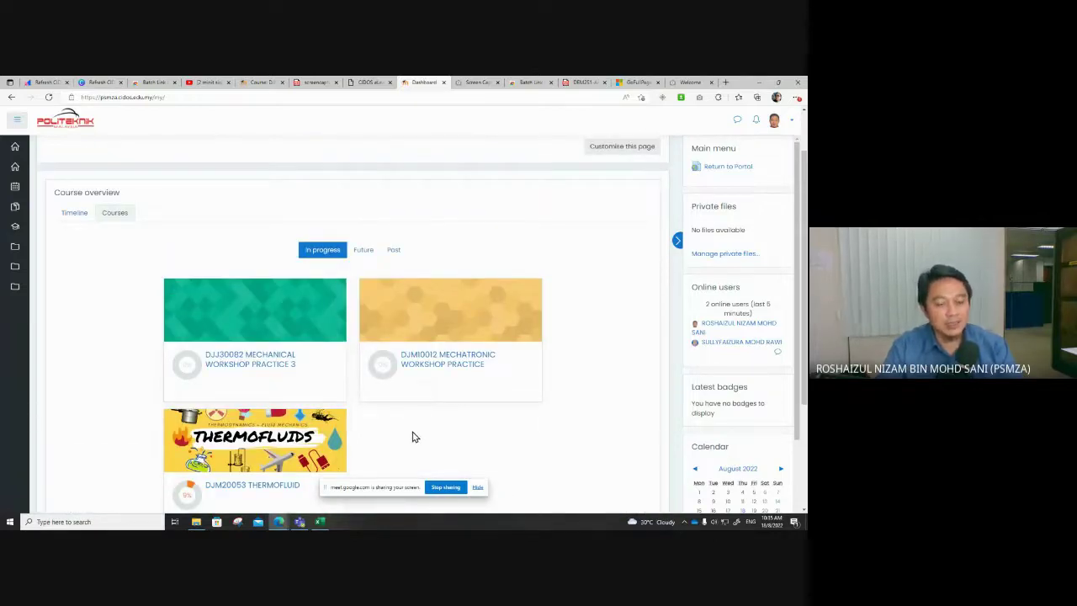
pyautogui.scroll(-2, 412, 437)
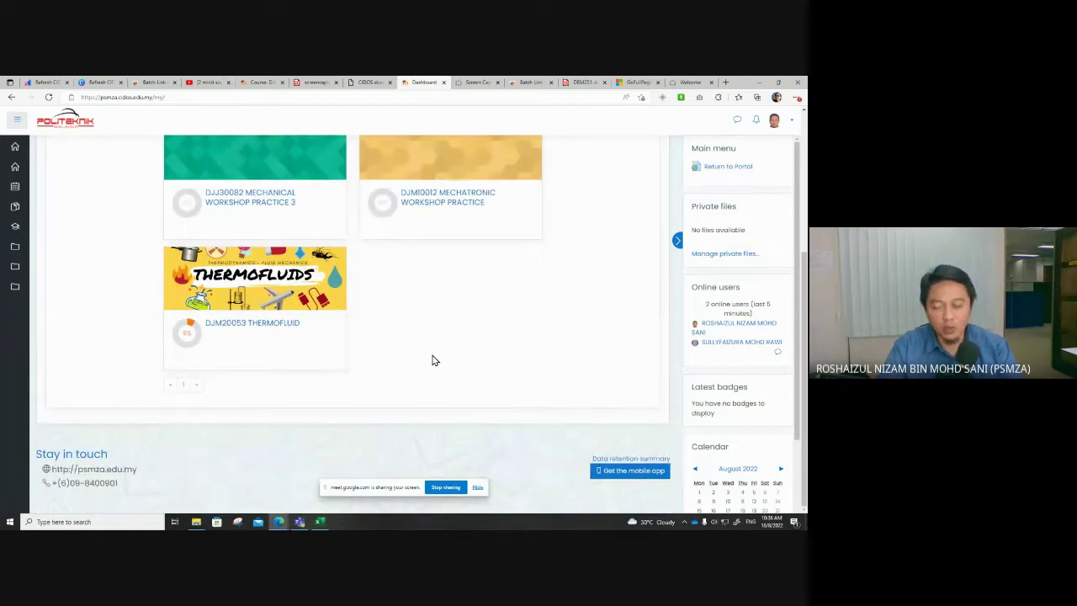
pyautogui.scroll(1, 432, 360)
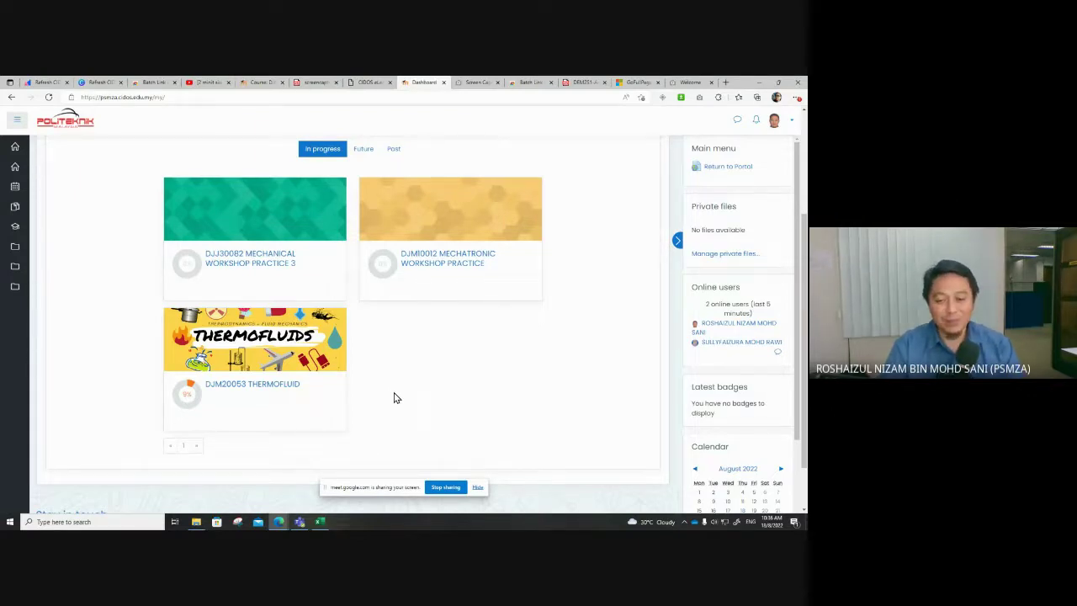
pyautogui.scroll(-1, 396, 397)
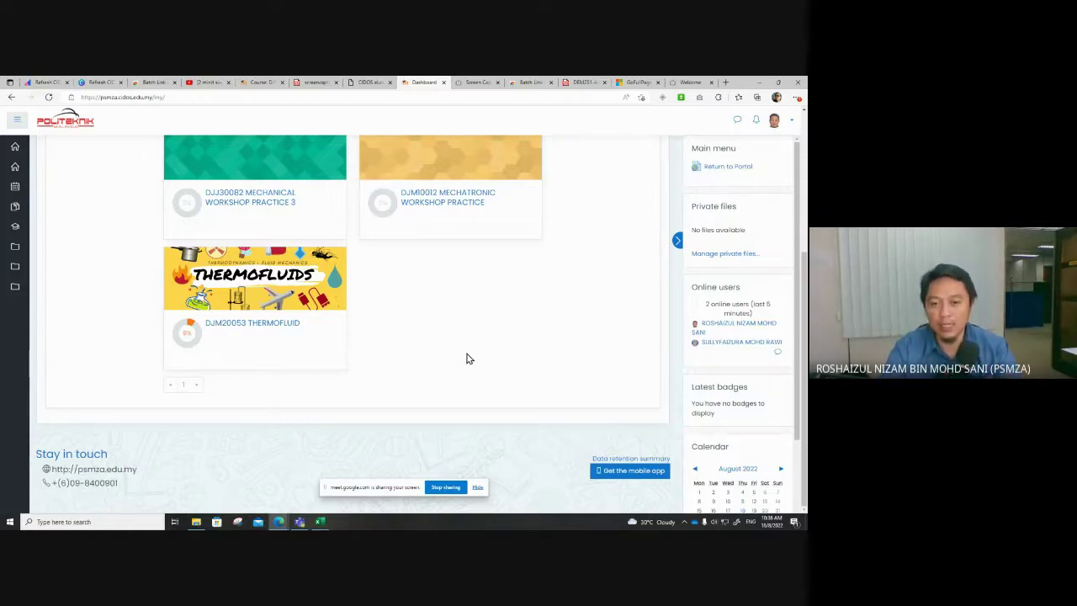
pyautogui.scroll(3, 469, 359)
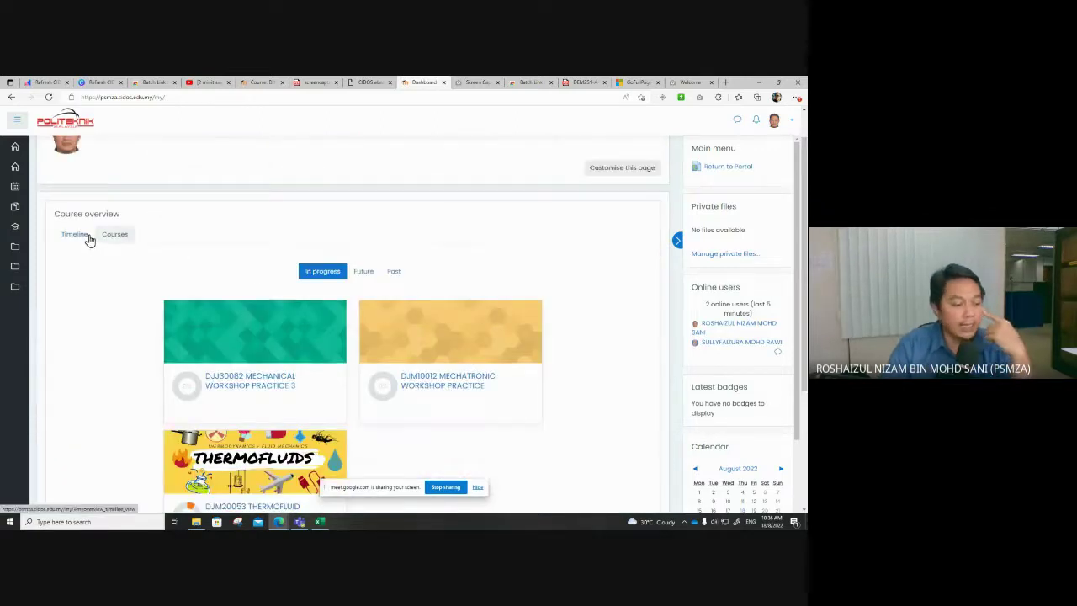
pyautogui.scroll(-2, 477, 375)
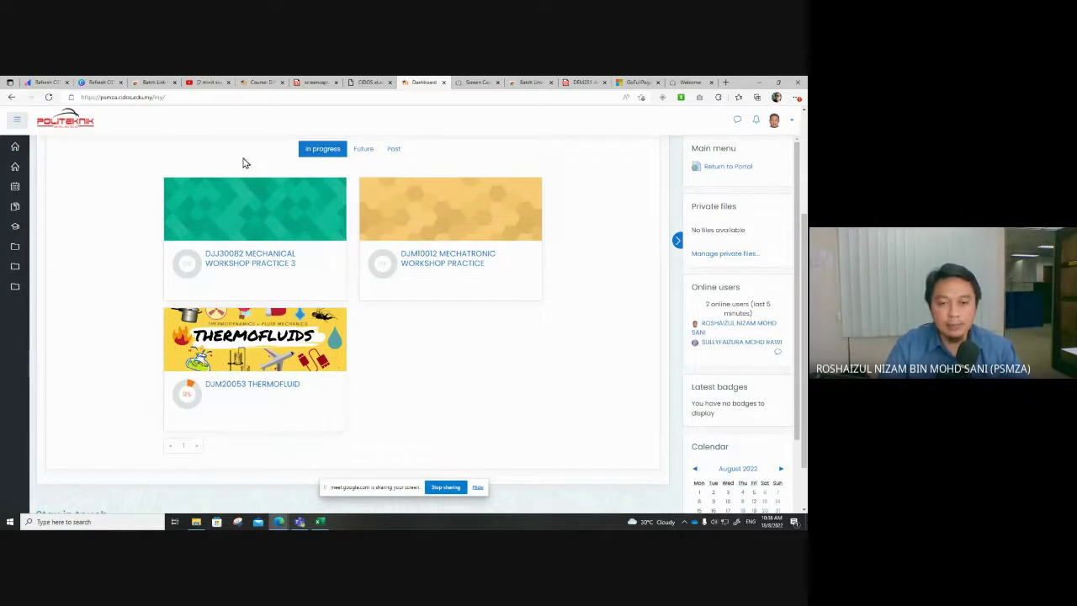
pyautogui.scroll(1, 363, 254)
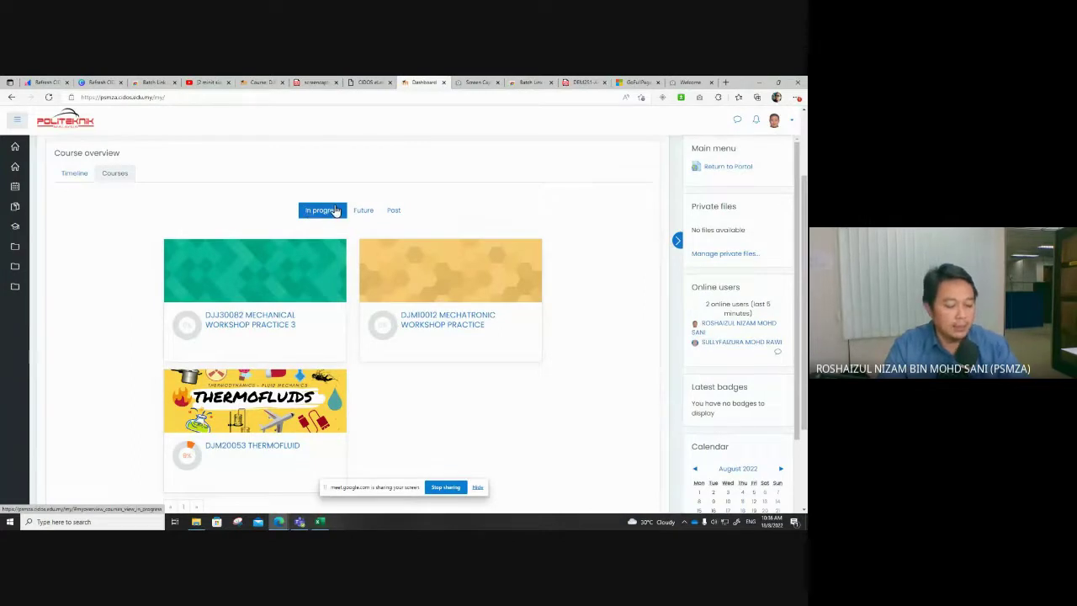
# Check the In progress, Future and Past course lists, then settle on In progress courses.
pyautogui.click(334, 210)
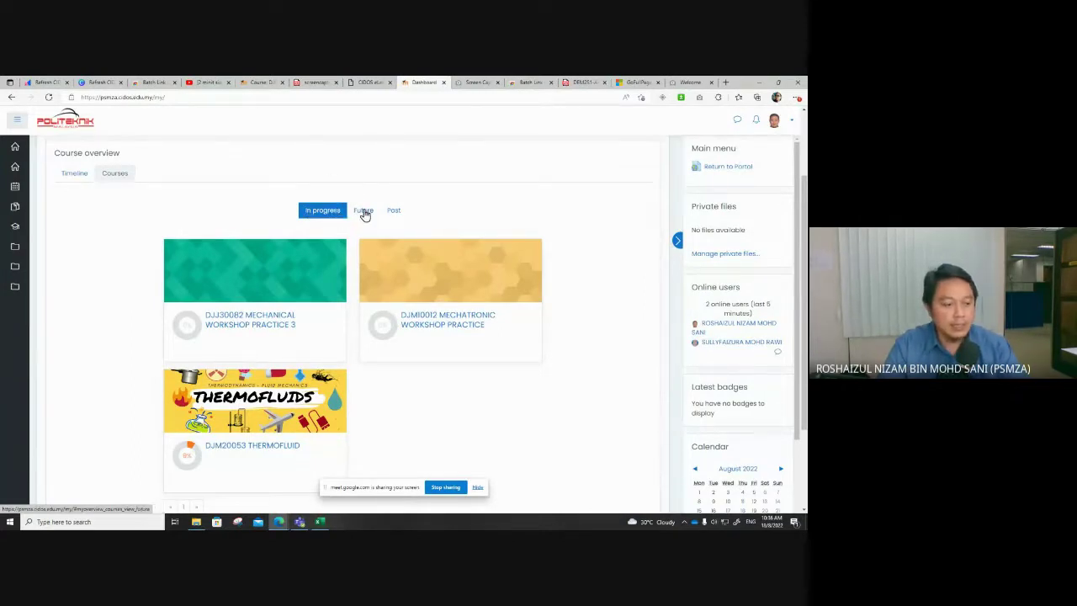
pyautogui.click(364, 213)
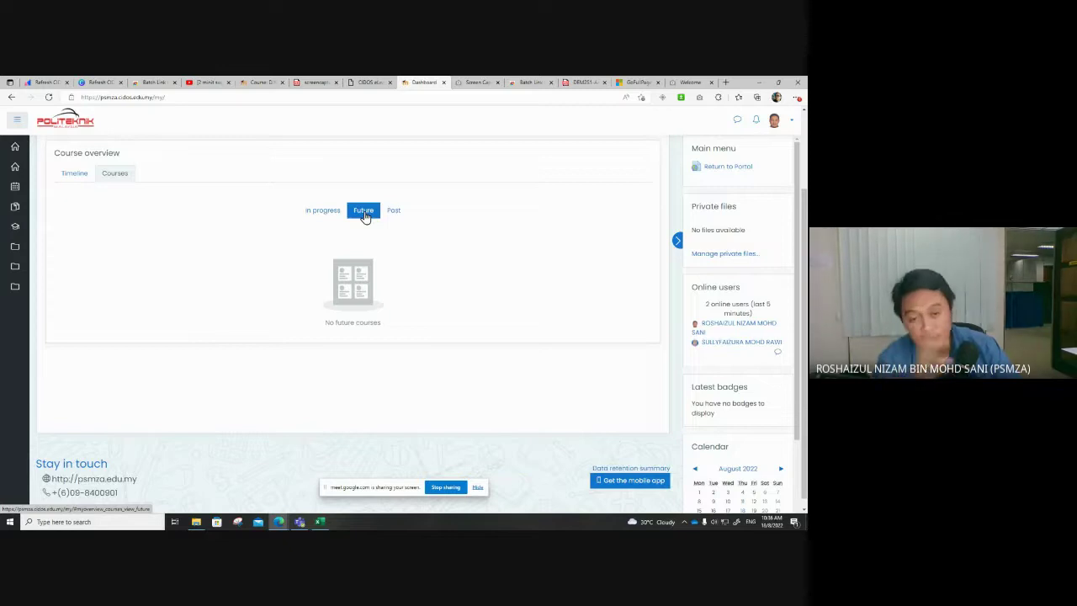
pyautogui.click(394, 211)
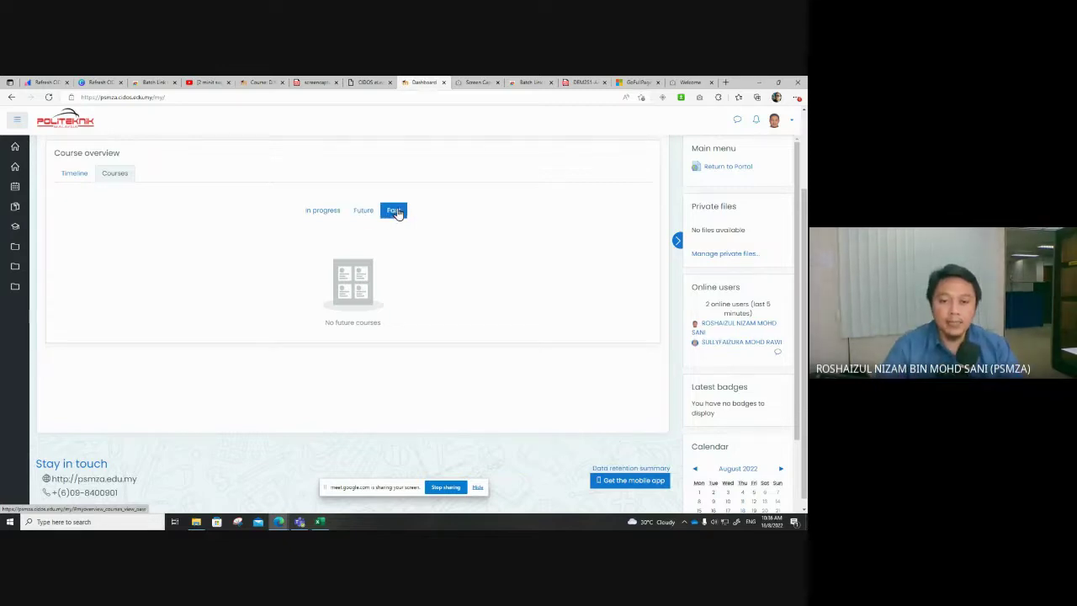
pyautogui.scroll(-3, 500, 284)
pyautogui.scroll(4, 500, 284)
pyautogui.scroll(1, 500, 284)
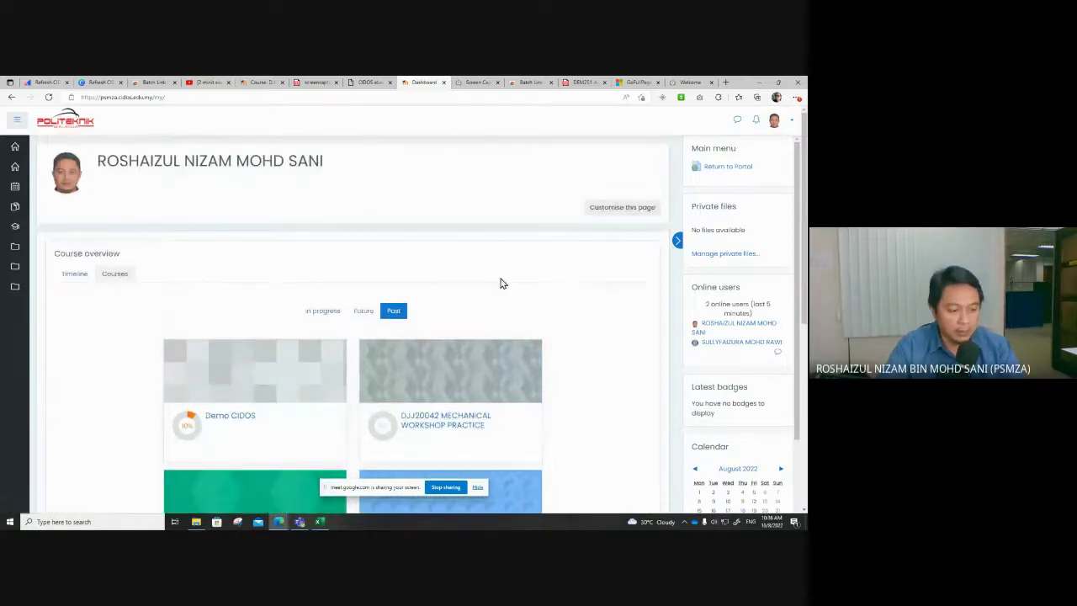
pyautogui.scroll(-3, 500, 284)
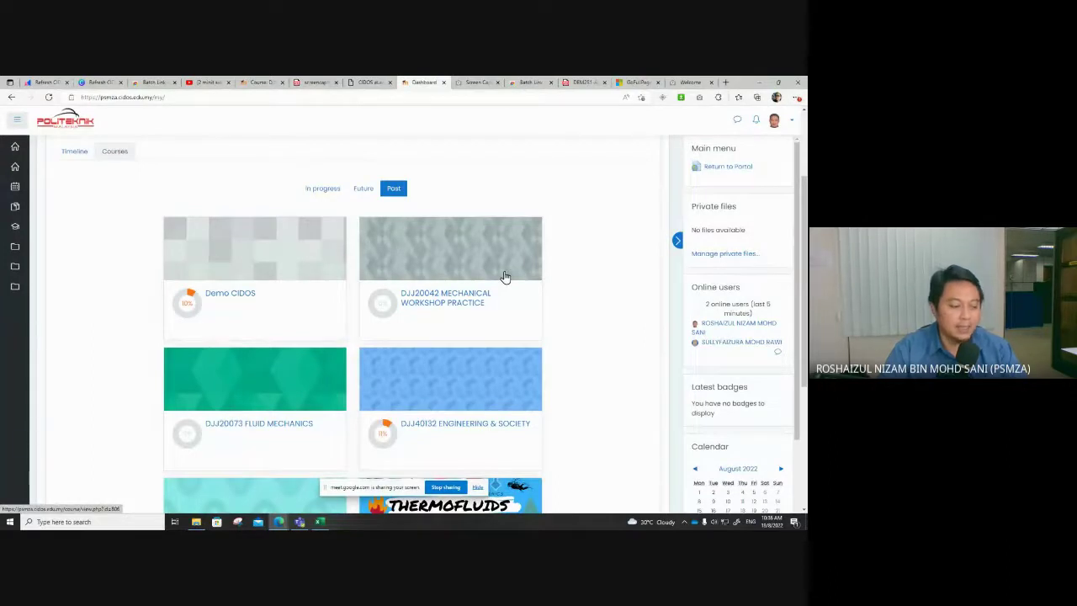
pyautogui.scroll(-5, 504, 277)
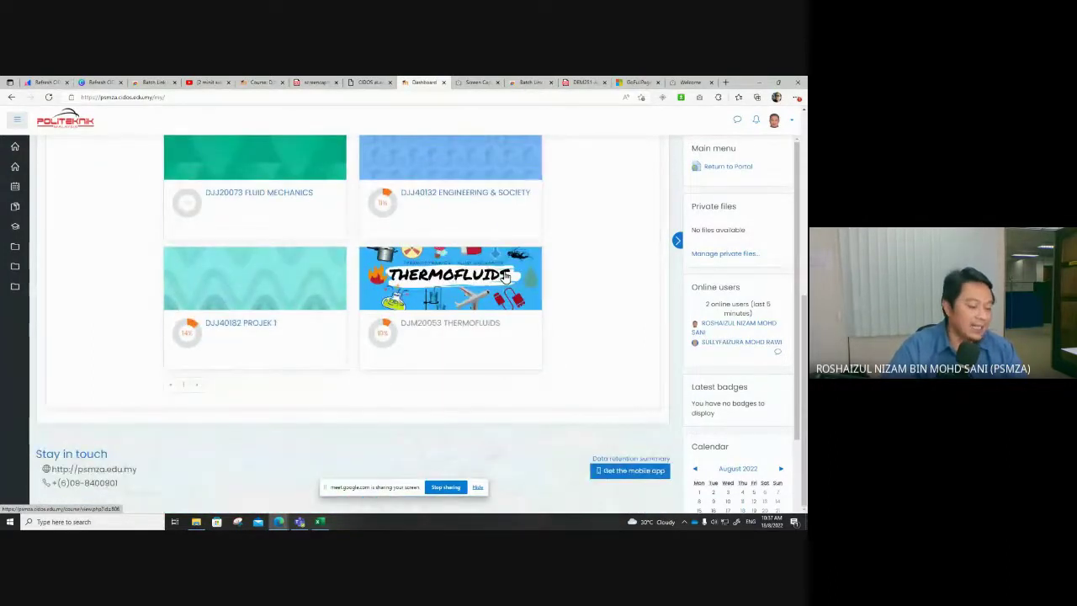
pyautogui.scroll(7, 505, 277)
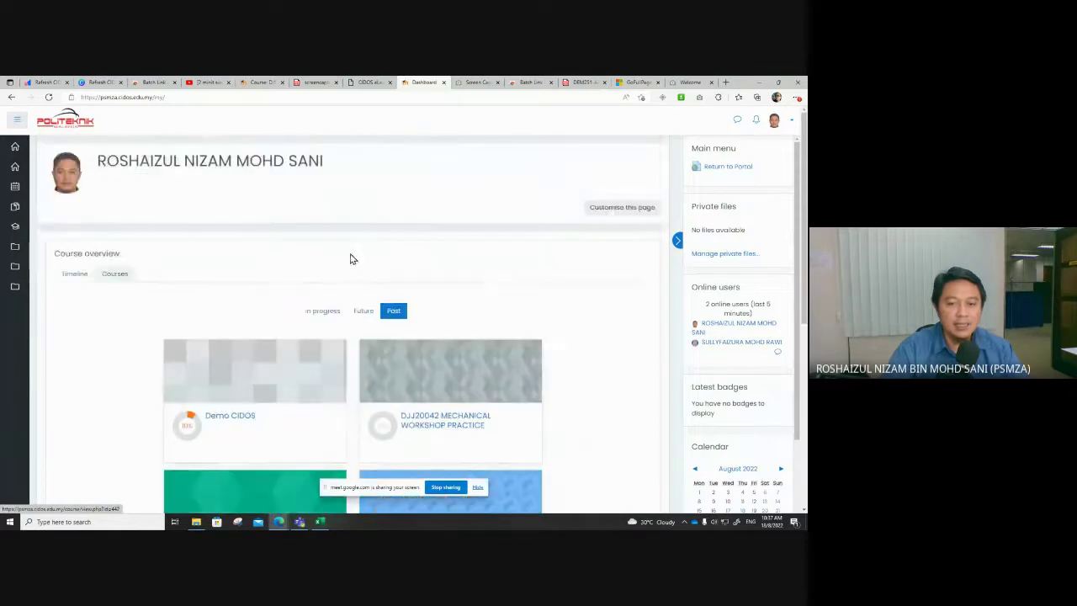
pyautogui.click(323, 312)
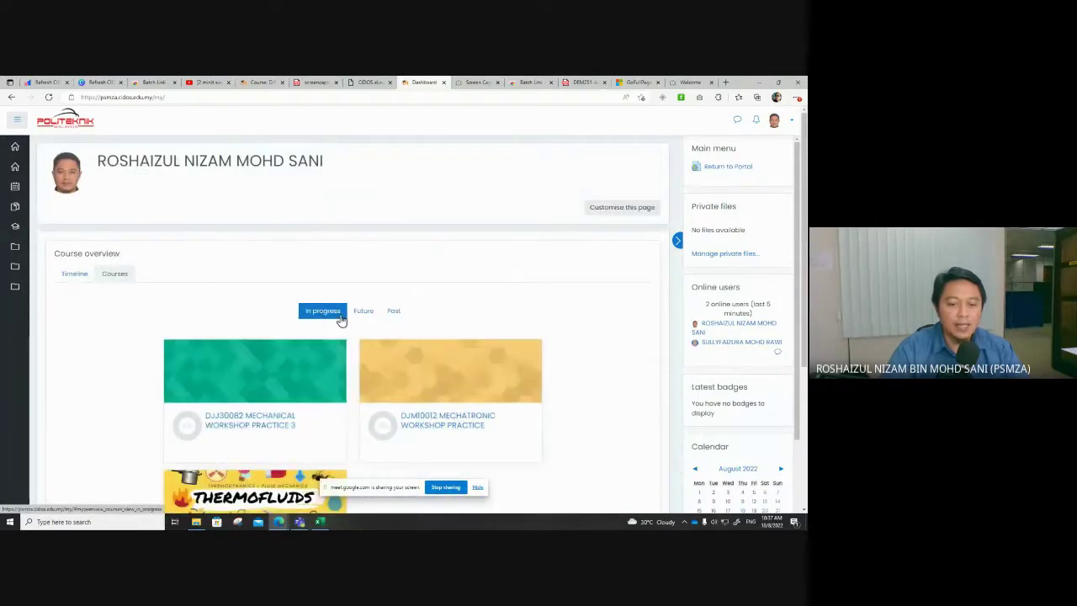
pyautogui.scroll(-3, 344, 318)
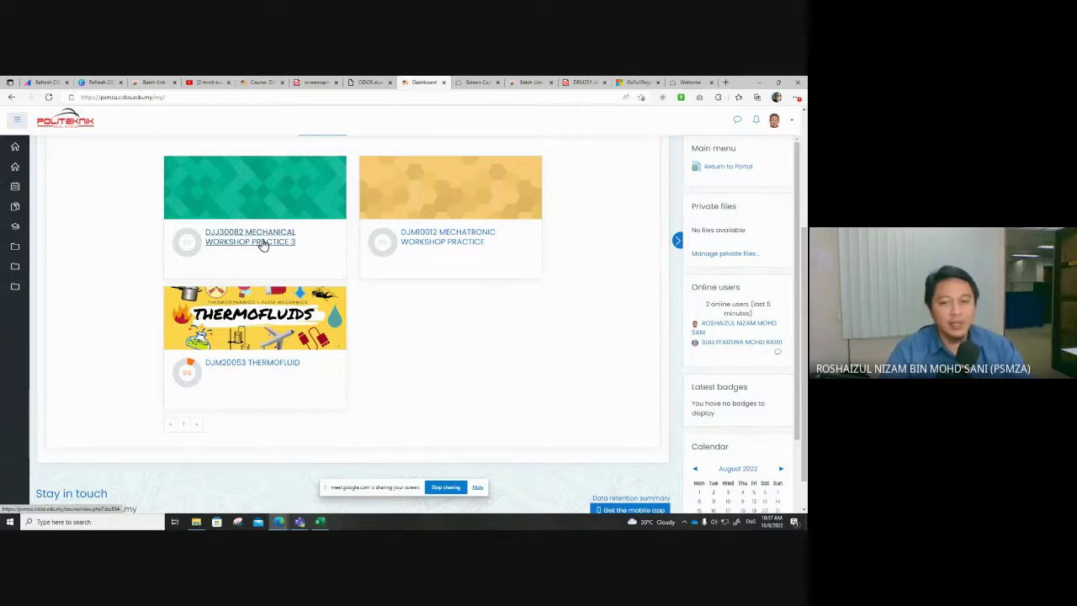
pyautogui.scroll(1, 264, 244)
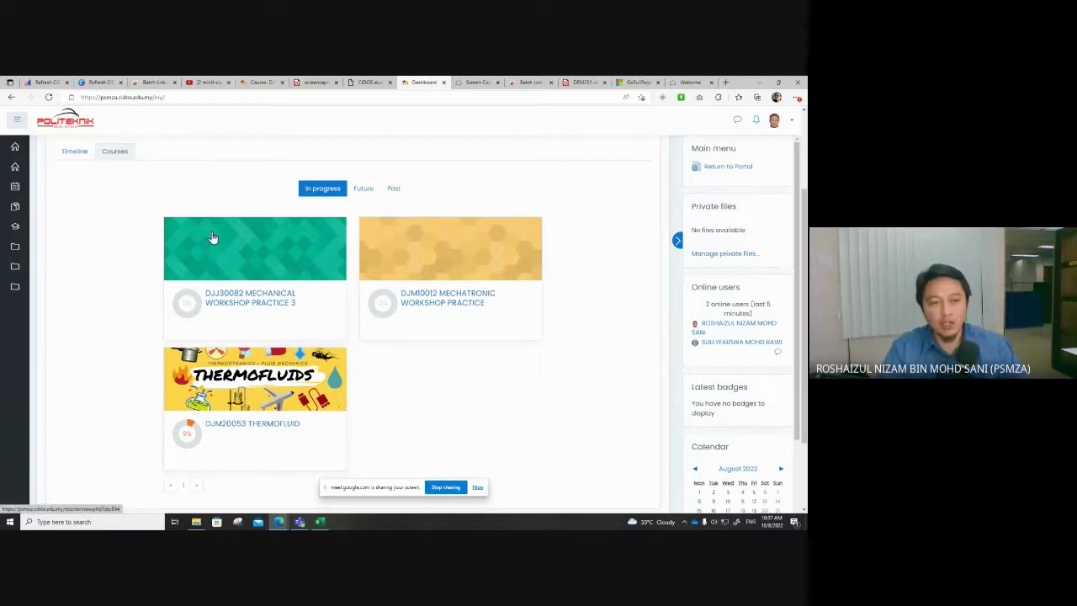
pyautogui.scroll(3, 63, 289)
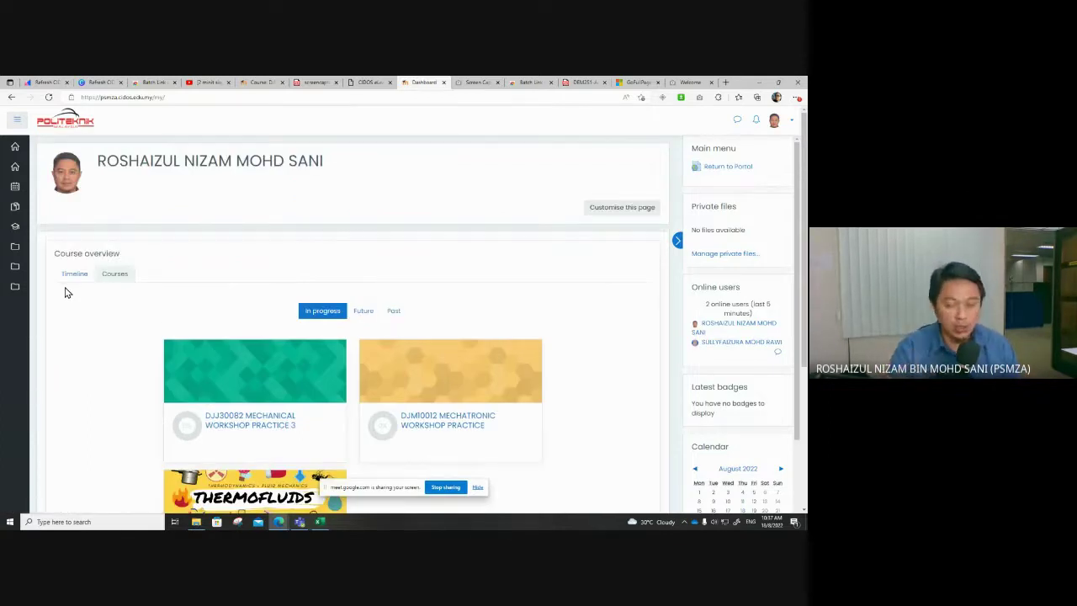
pyautogui.scroll(-2, 66, 294)
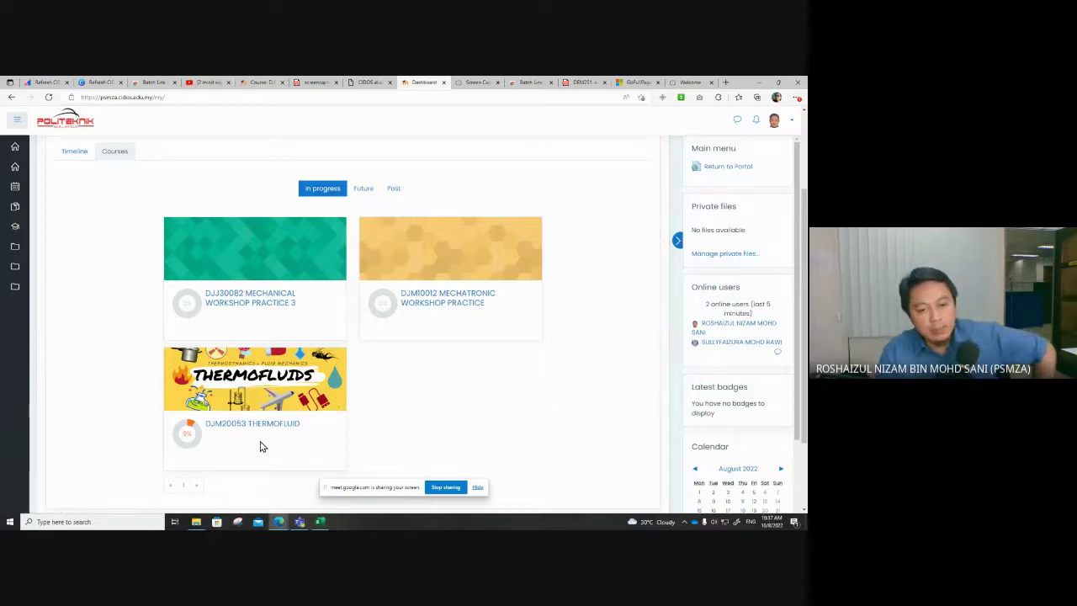
# Open the DJJ30082 Mechanical Workshop Practice 3 course and go to its Edit settings page.
pyautogui.click(279, 303)
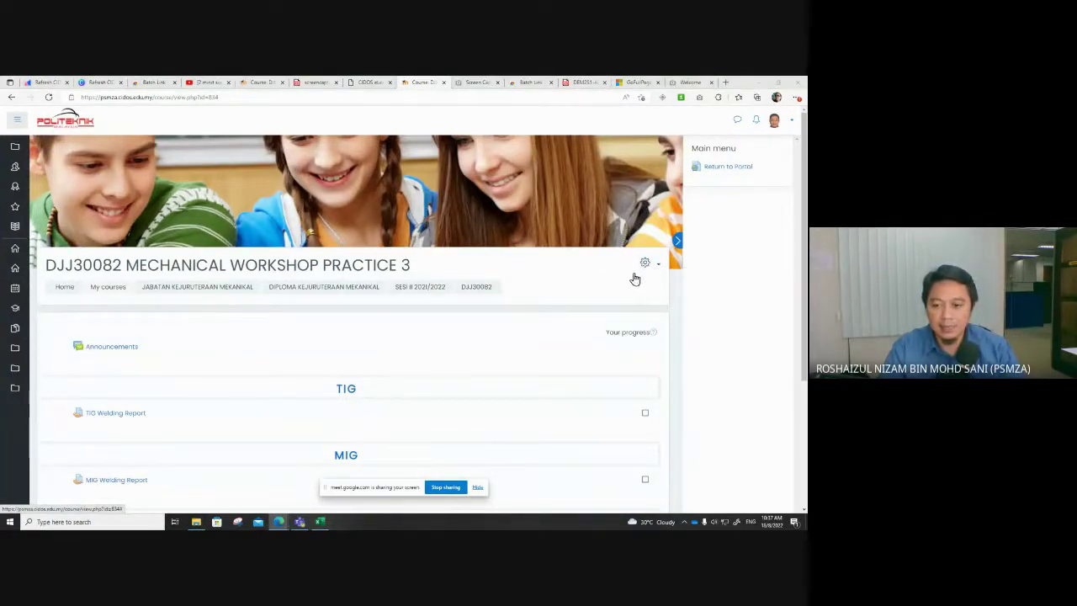
pyautogui.press('super')
pyautogui.press('super')
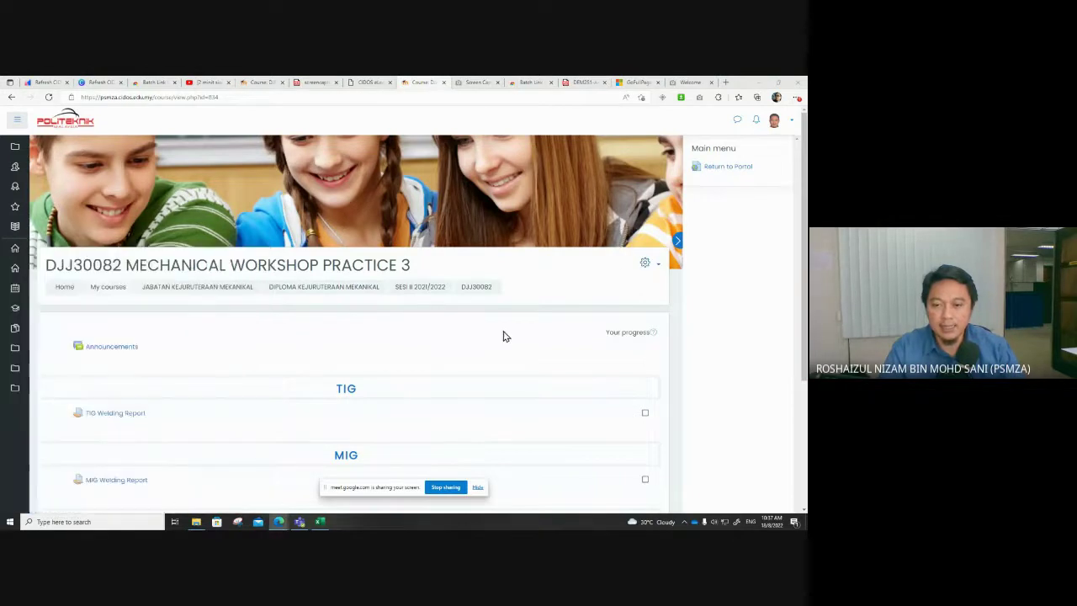
pyautogui.click(645, 264)
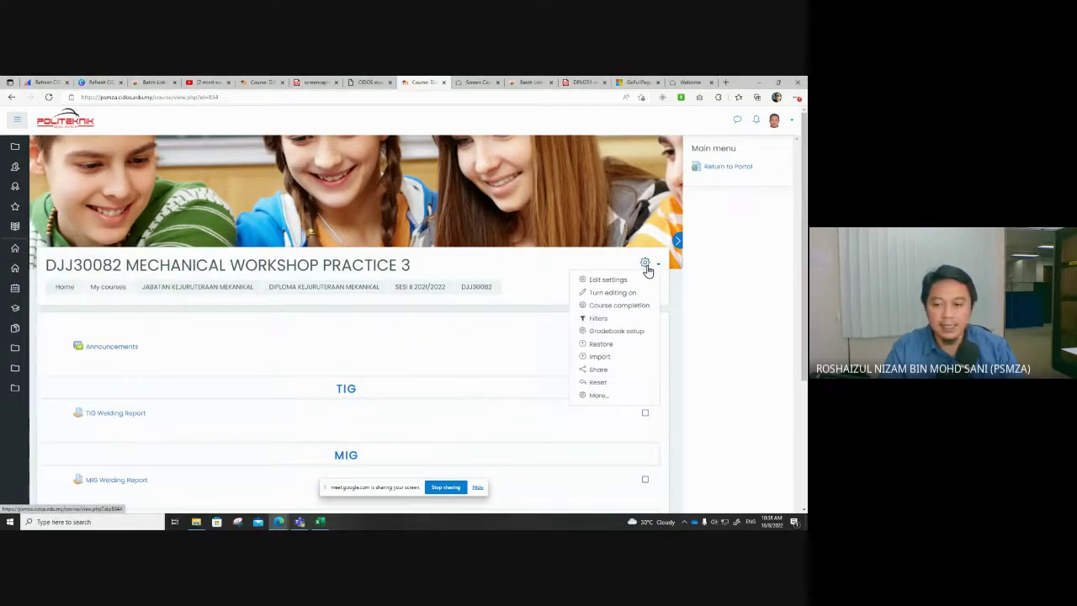
pyautogui.click(606, 283)
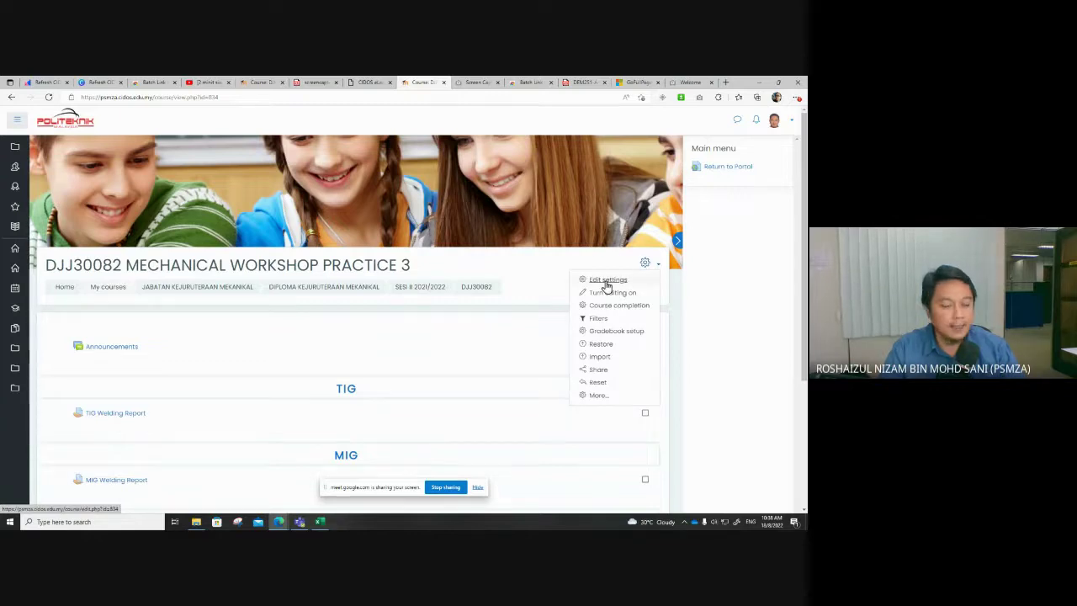
pyautogui.click(607, 284)
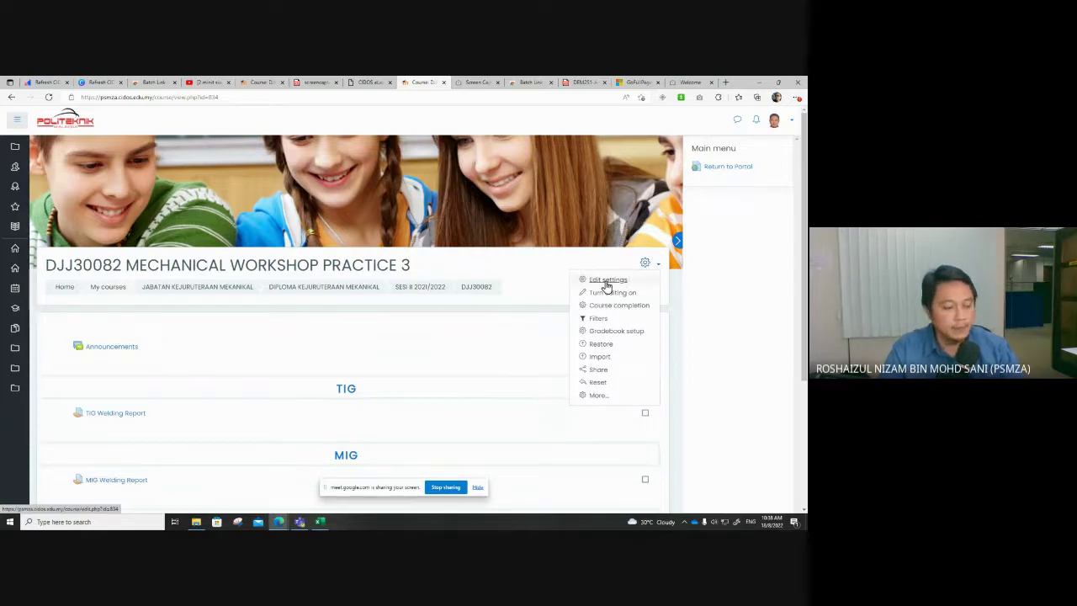
pyautogui.click(607, 285)
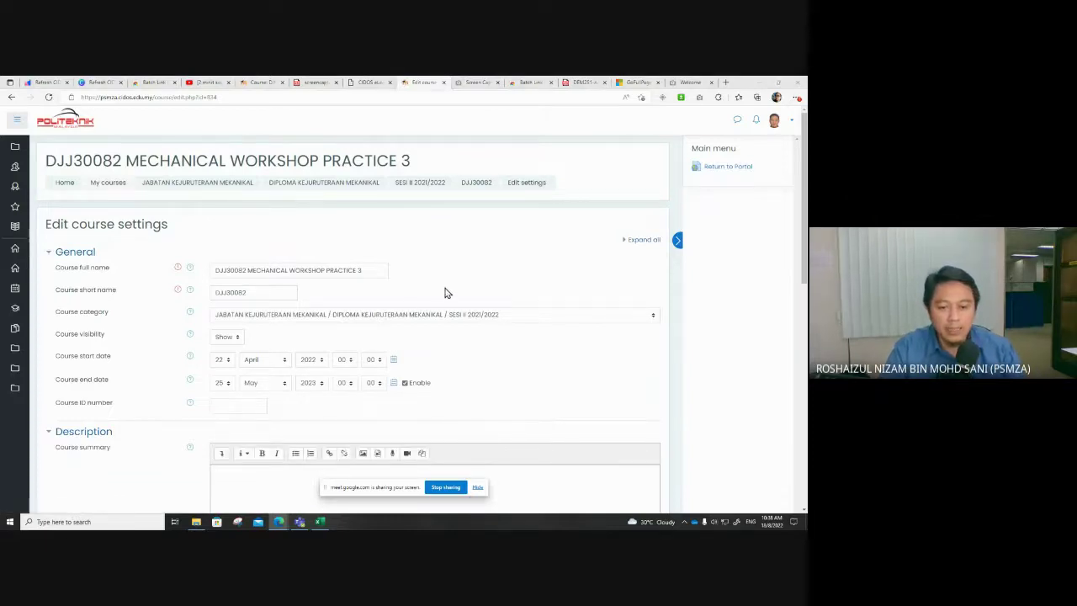
# Set the course end date to day 17, month August (2023) and save with 'Save and display'.
pyautogui.scroll(-1, 447, 292)
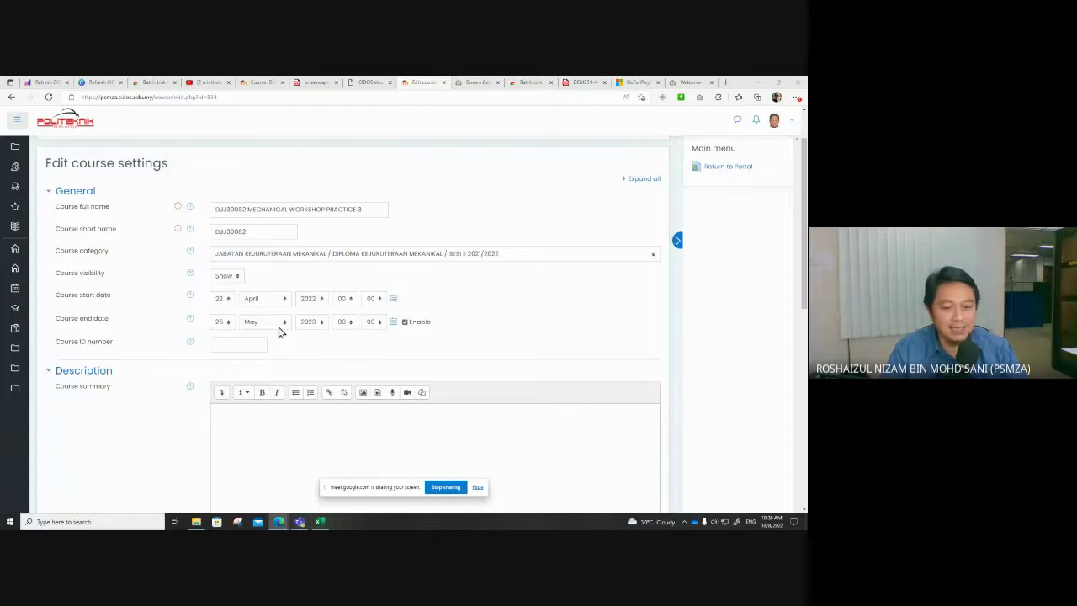
pyautogui.click(223, 324)
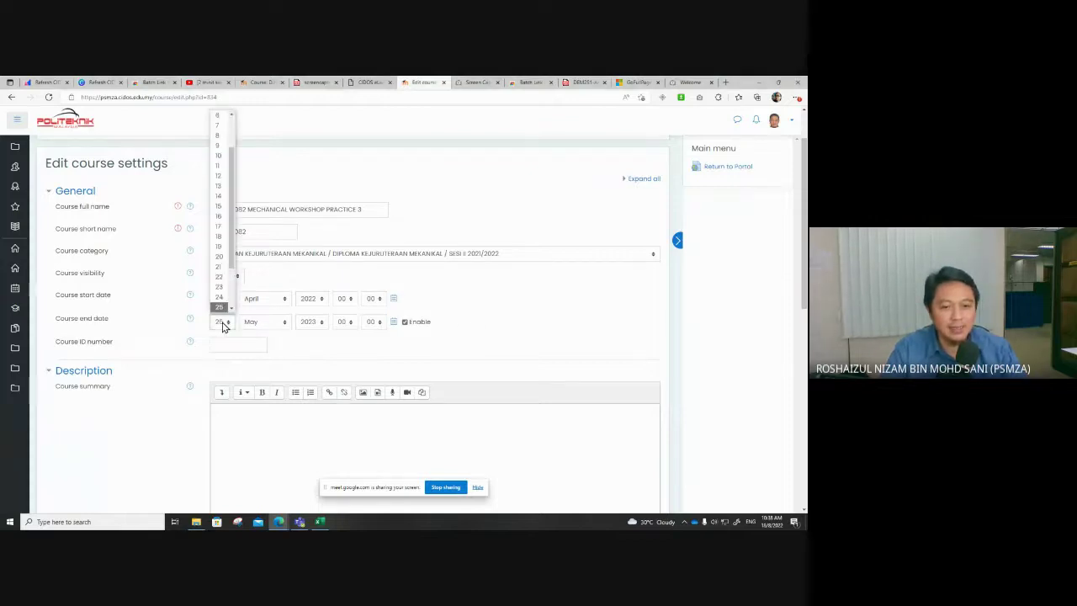
pyautogui.click(219, 225)
pyautogui.click(276, 325)
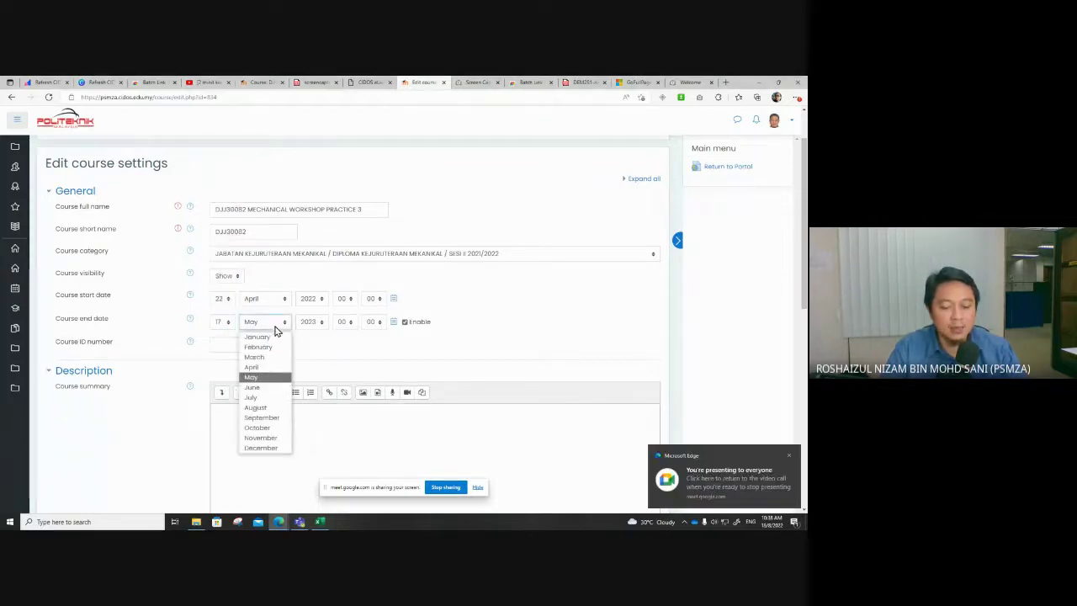
pyautogui.click(275, 408)
pyautogui.click(320, 343)
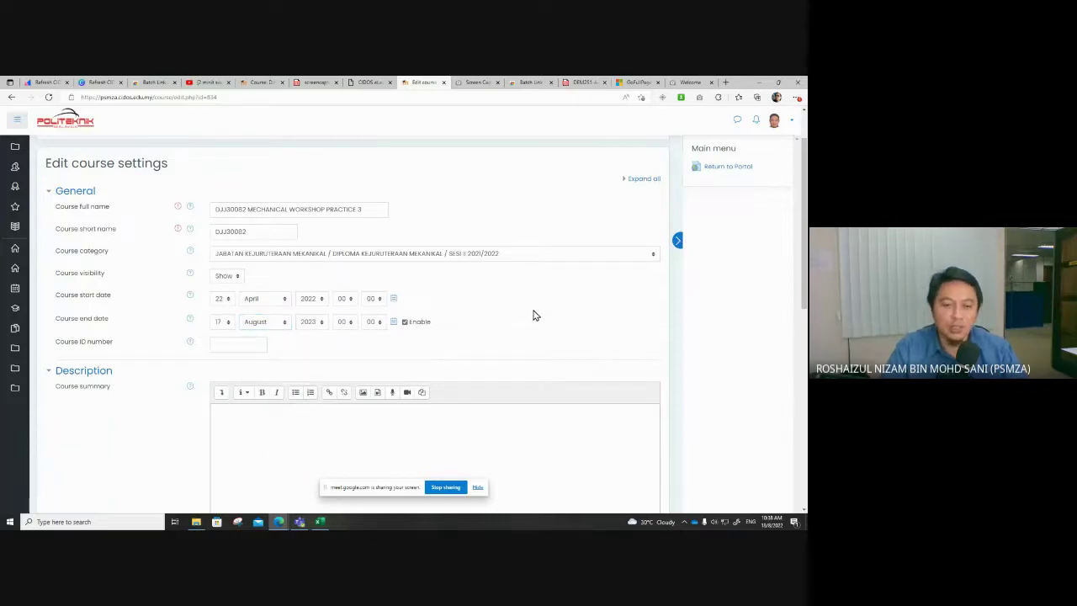
pyautogui.scroll(-10, 531, 312)
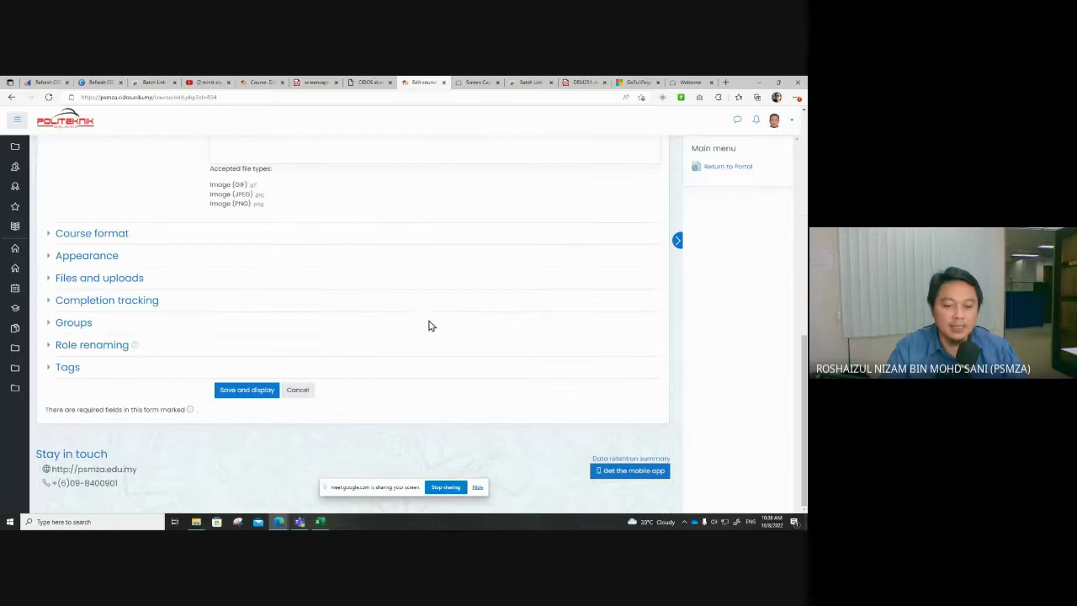
pyautogui.click(244, 391)
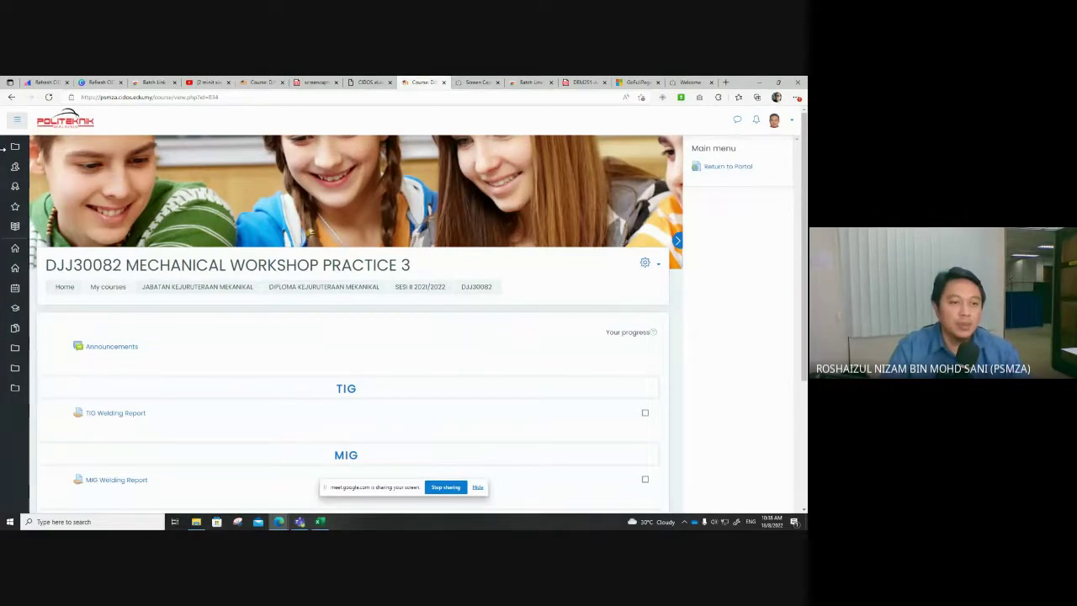
pyautogui.click(71, 124)
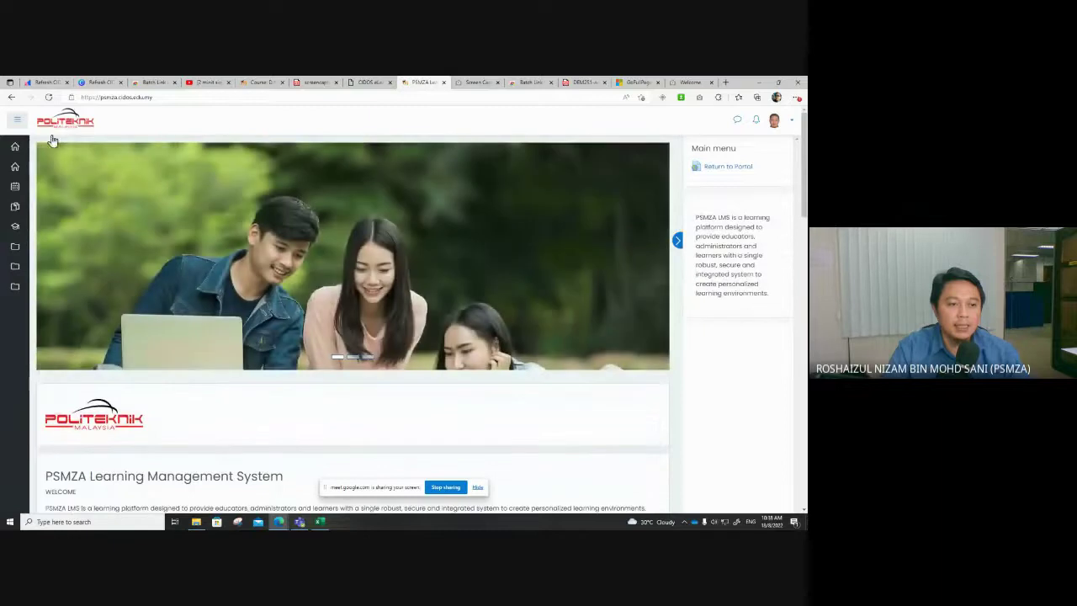
pyautogui.click(17, 170)
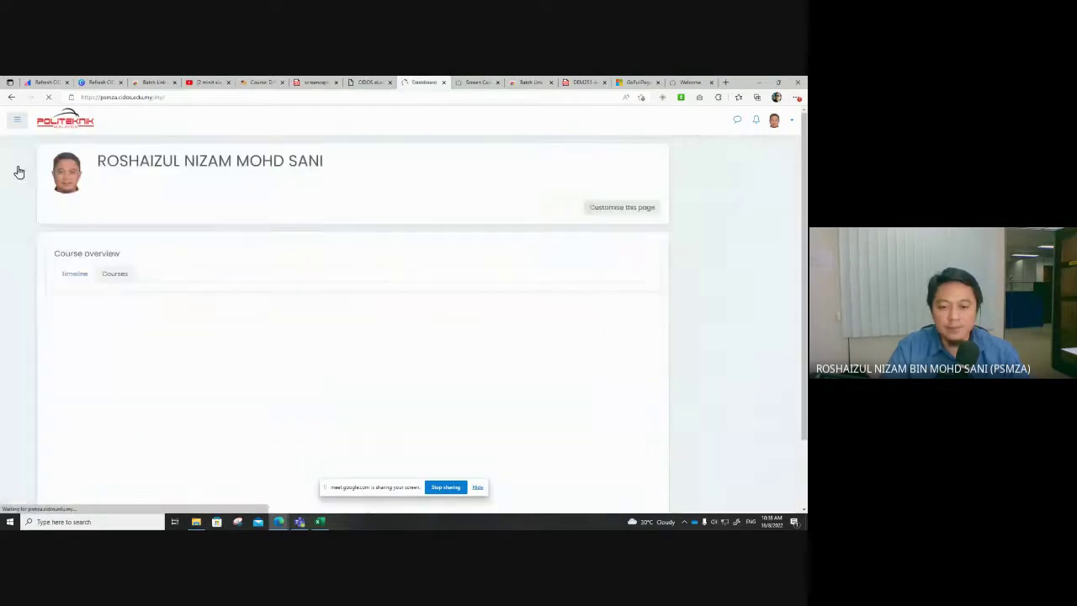
pyautogui.scroll(-1, 216, 296)
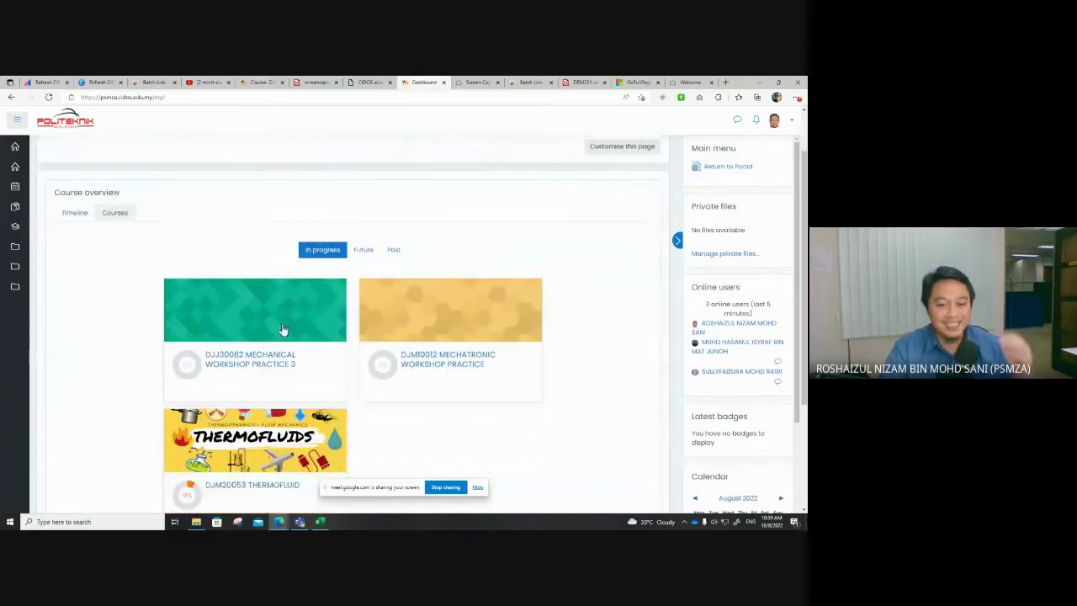
pyautogui.click(250, 360)
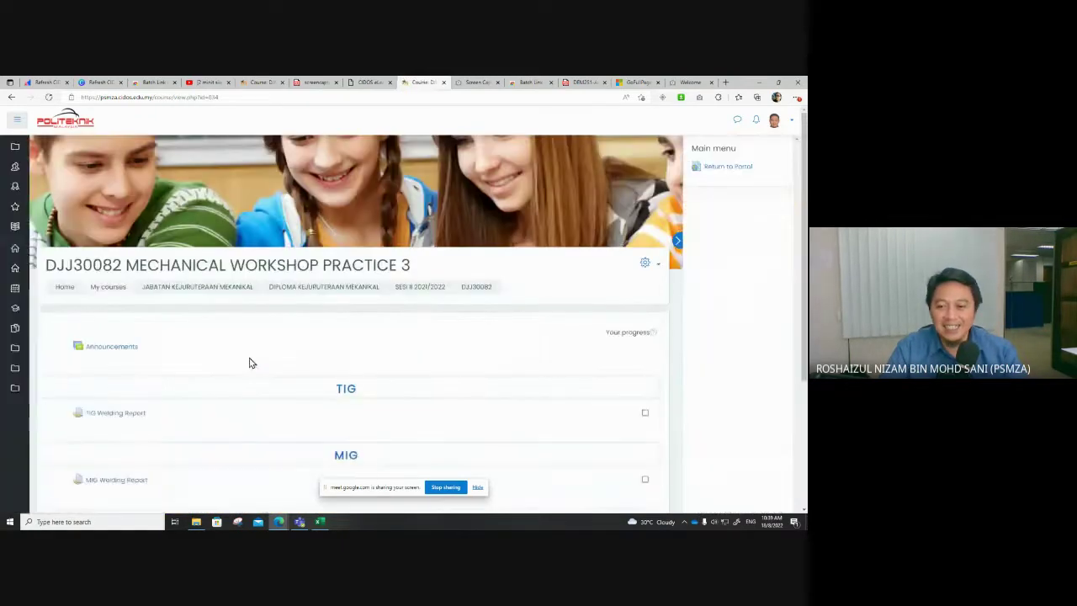
# Disable the DJJ30082 course end date, save the settings, and return to the home page.
pyautogui.click(648, 266)
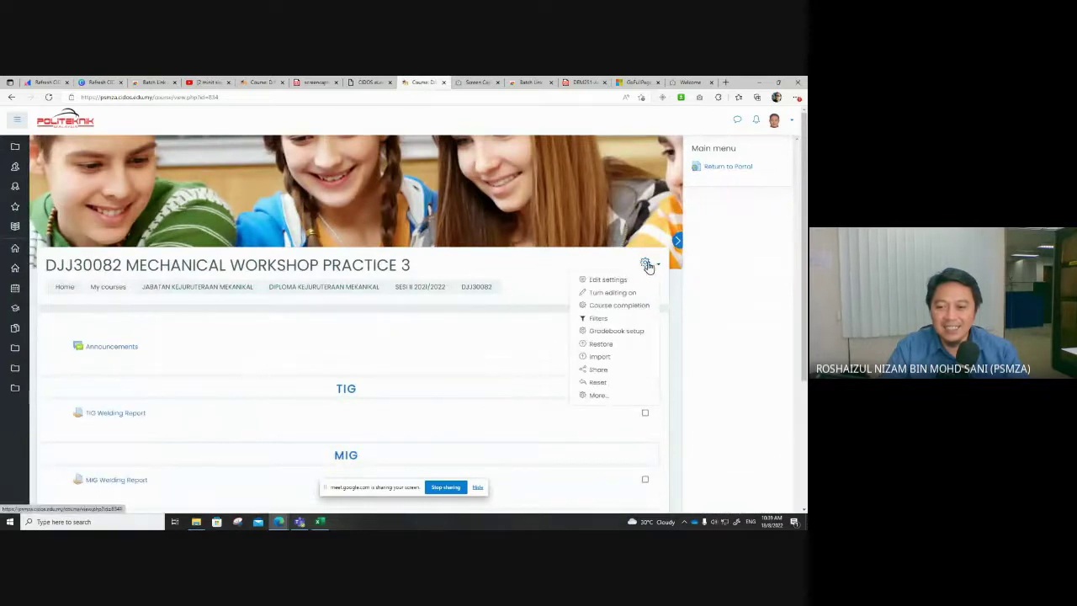
pyautogui.click(609, 283)
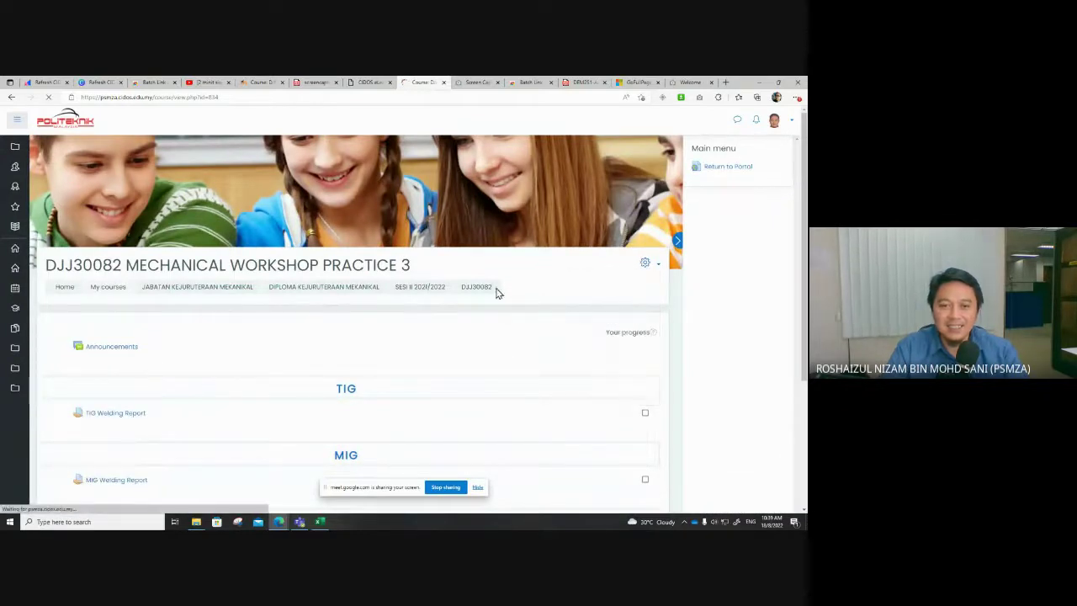
pyautogui.scroll(-1, 289, 296)
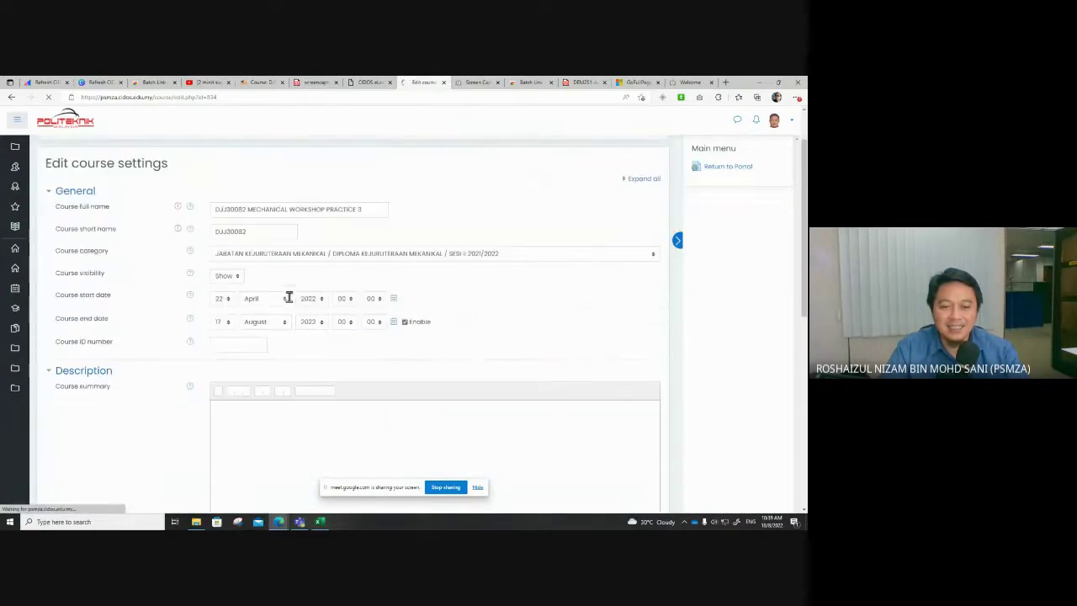
pyautogui.click(405, 322)
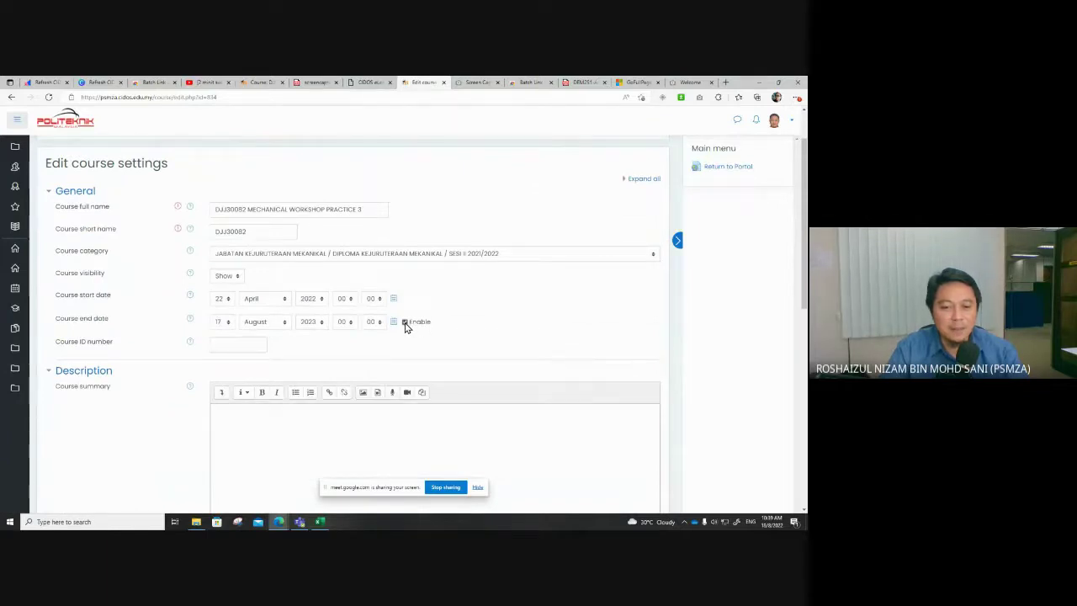
pyautogui.scroll(-6, 495, 311)
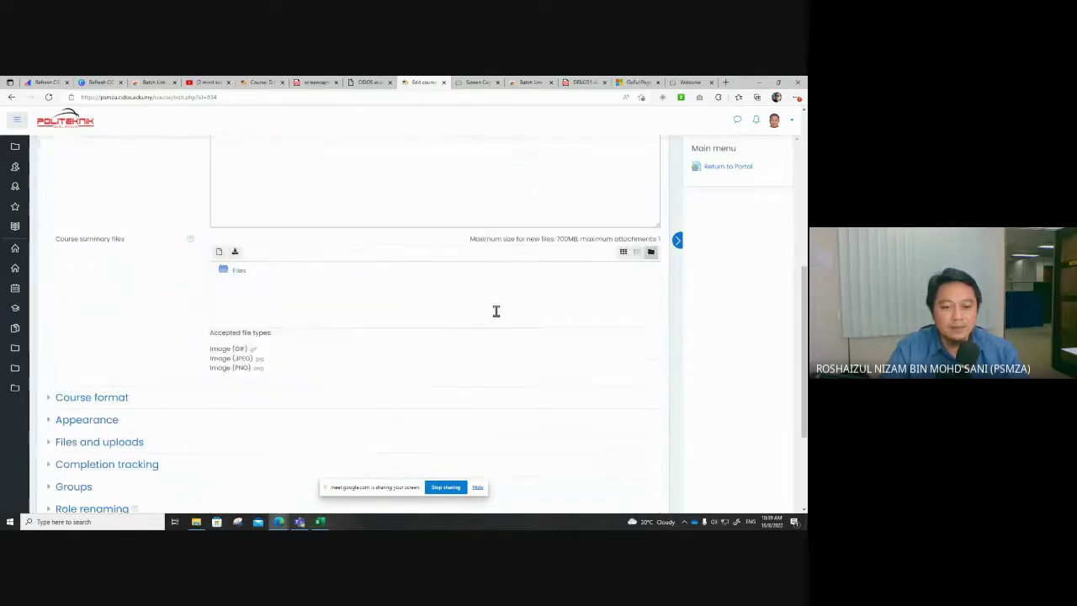
pyautogui.scroll(4, 496, 310)
pyautogui.scroll(3, 496, 317)
pyautogui.scroll(-8, 493, 310)
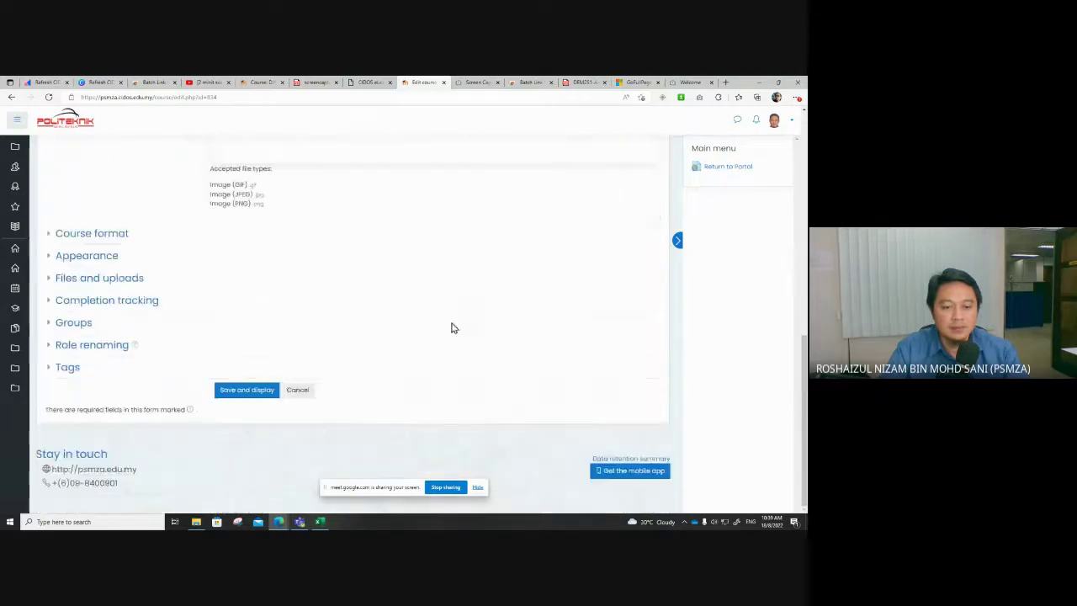
pyautogui.click(243, 392)
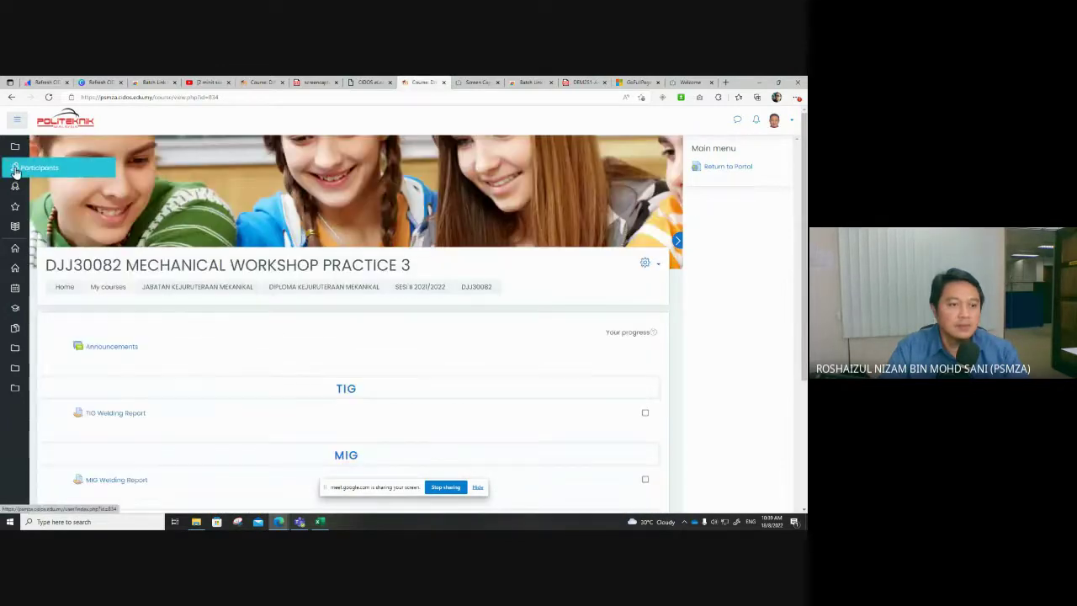
pyautogui.click(63, 123)
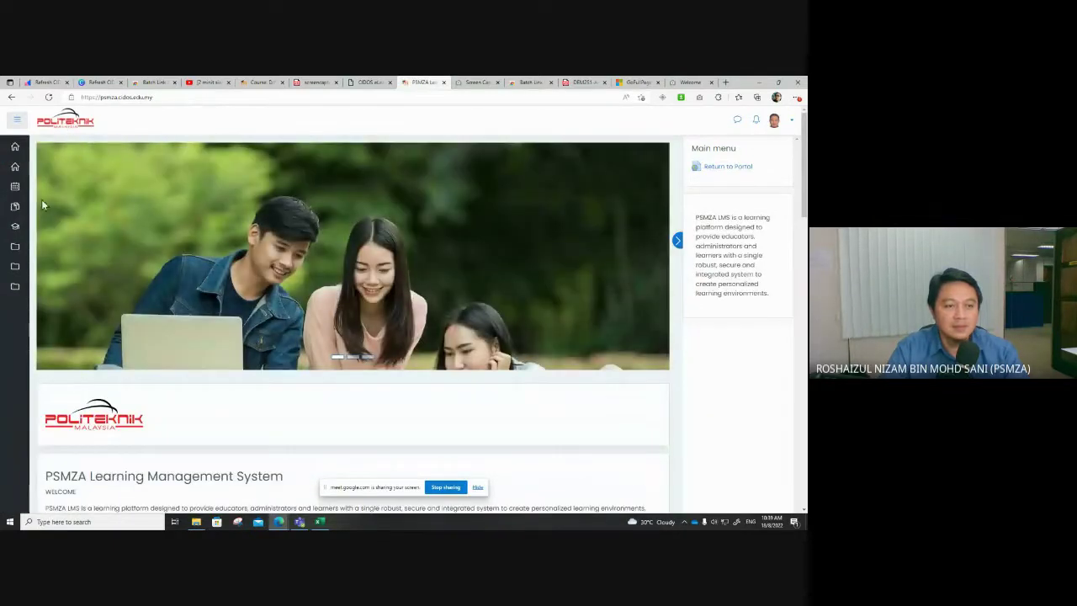
# Re-enable DJJ30082's course end date, set day 17 for 17 August 2022, and save.
pyautogui.click(16, 170)
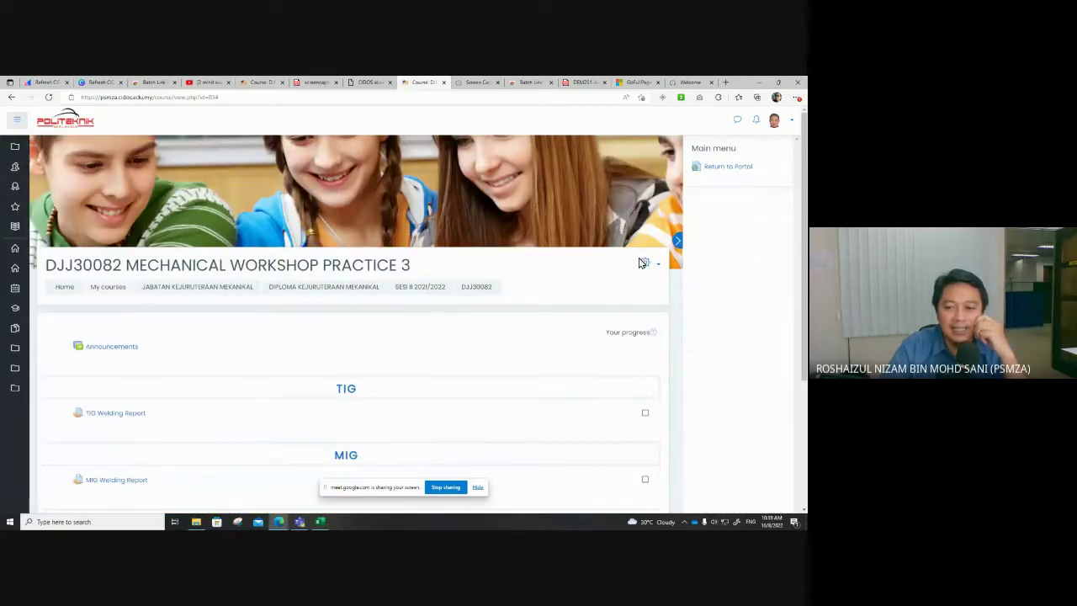
pyautogui.click(644, 265)
pyautogui.click(609, 280)
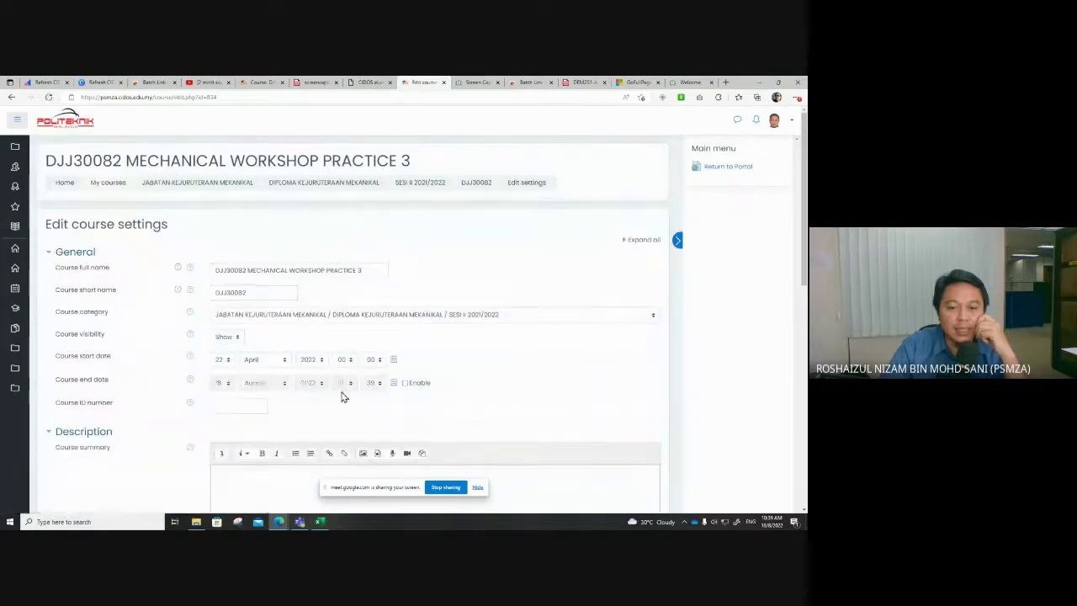
pyautogui.click(405, 383)
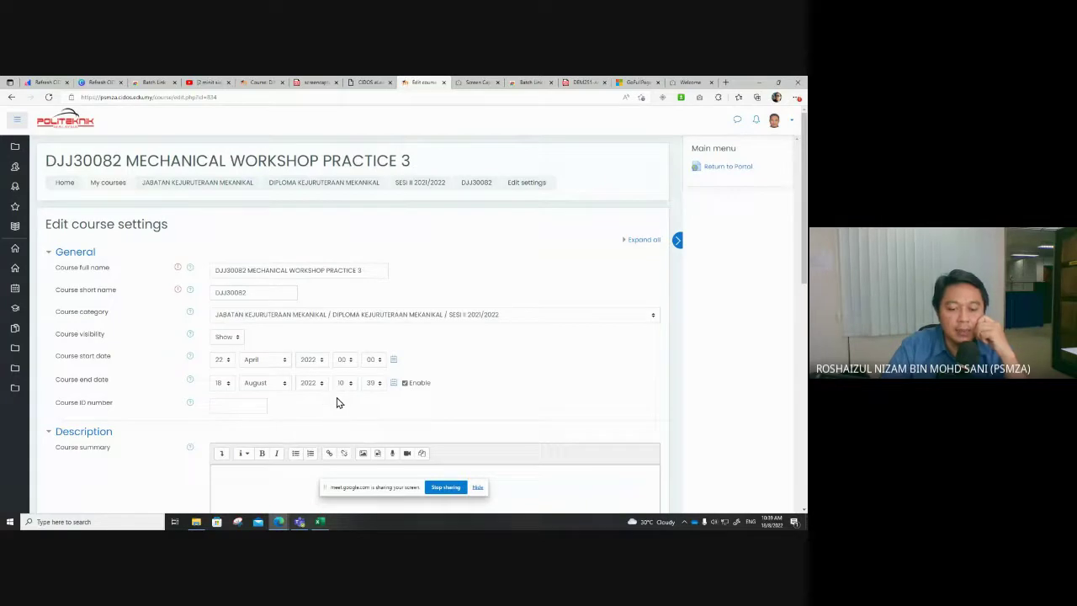
pyautogui.click(220, 384)
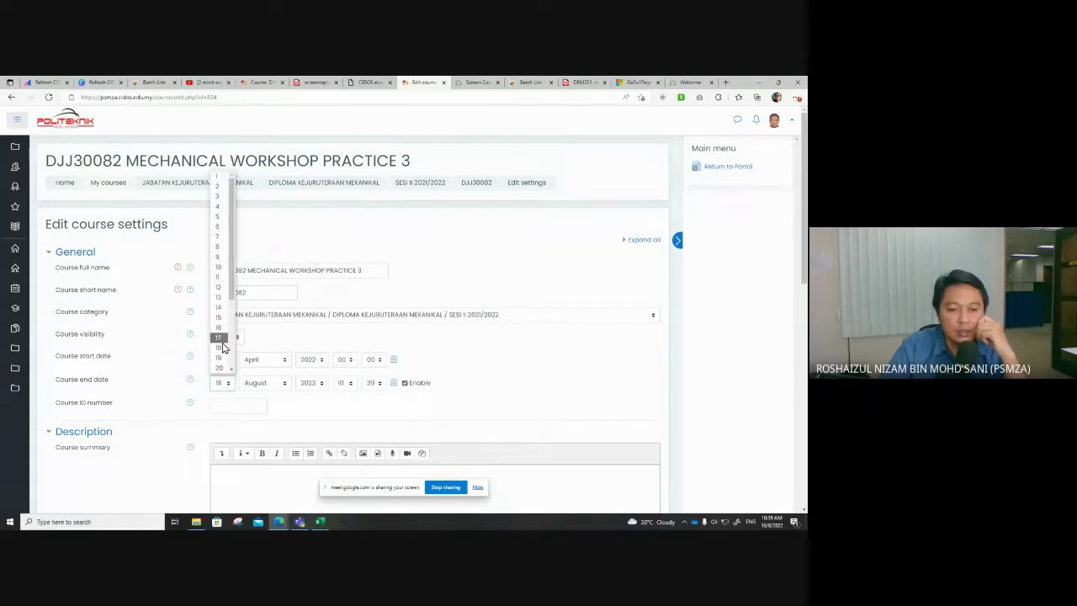
pyautogui.click(222, 345)
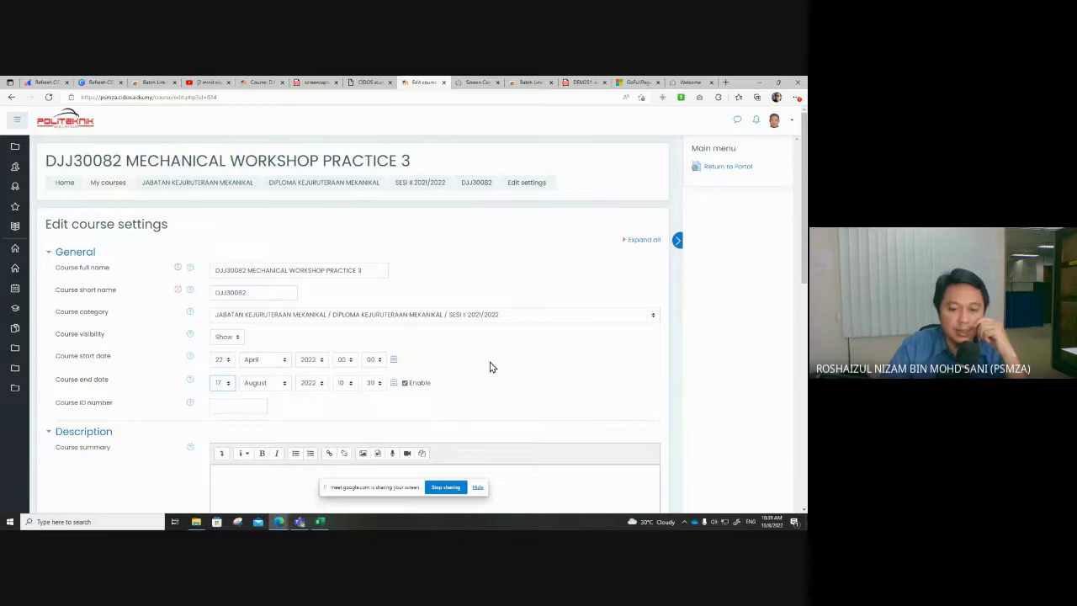
pyautogui.scroll(-10, 492, 367)
pyautogui.click(238, 396)
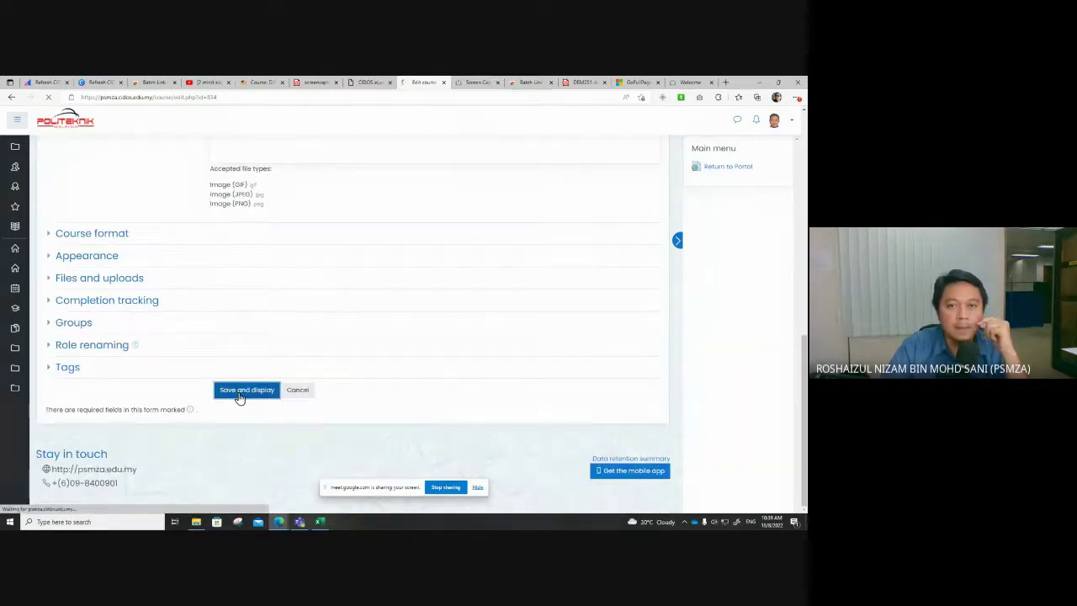
# Confirm DJJ30082 appears under the dashboard's Past courses and open it from there.
pyautogui.click(60, 126)
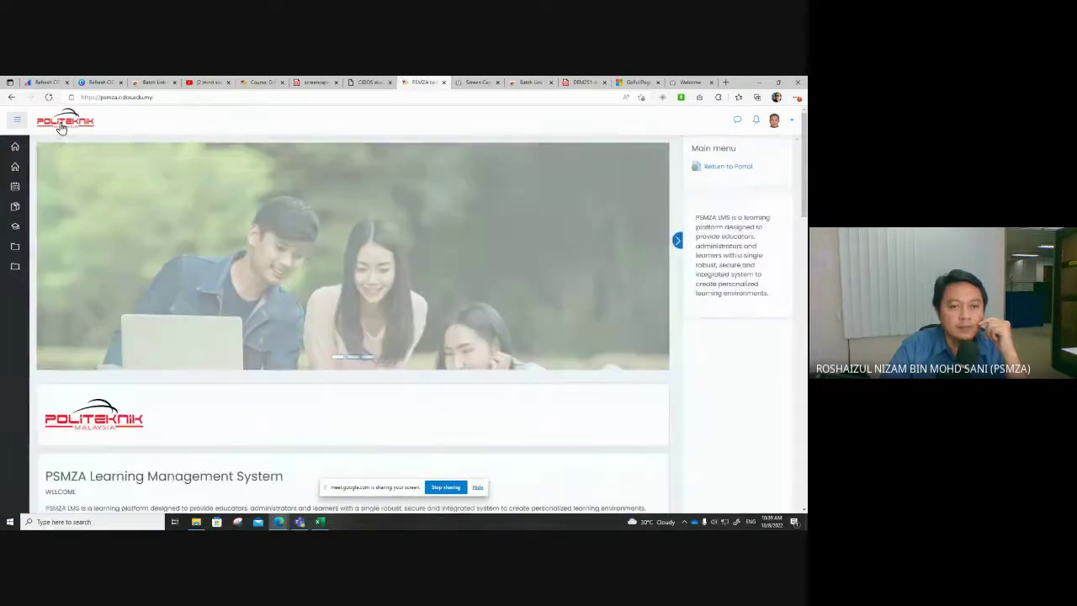
pyautogui.click(14, 167)
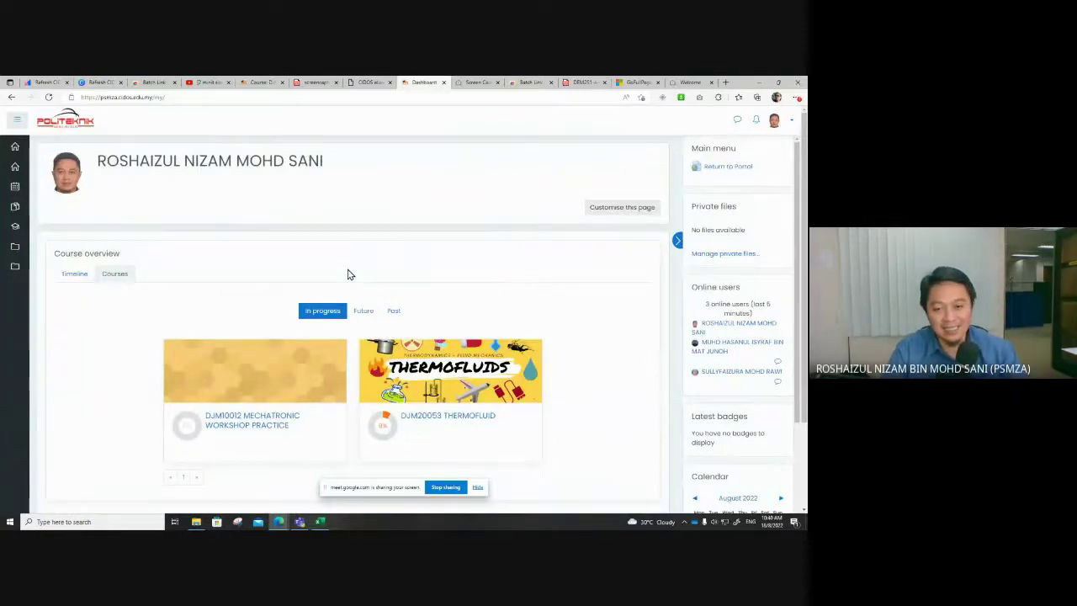
pyautogui.click(393, 311)
pyautogui.scroll(-3, 479, 339)
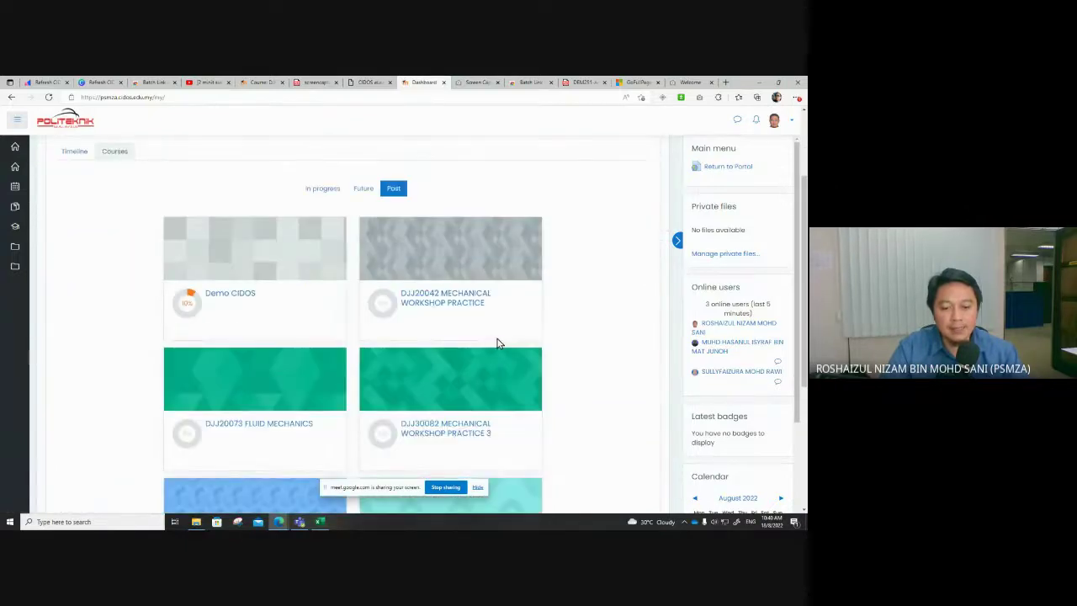
pyautogui.click(450, 434)
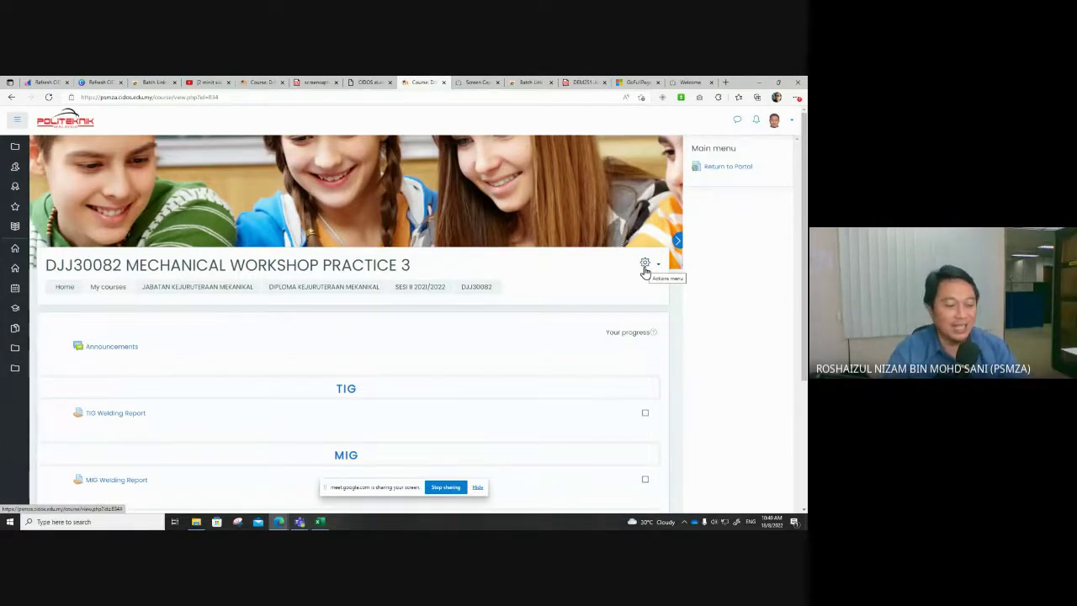
# In DJJ30082's Edit settings, set Course visibility to Hide.
pyautogui.click(644, 266)
pyautogui.click(609, 285)
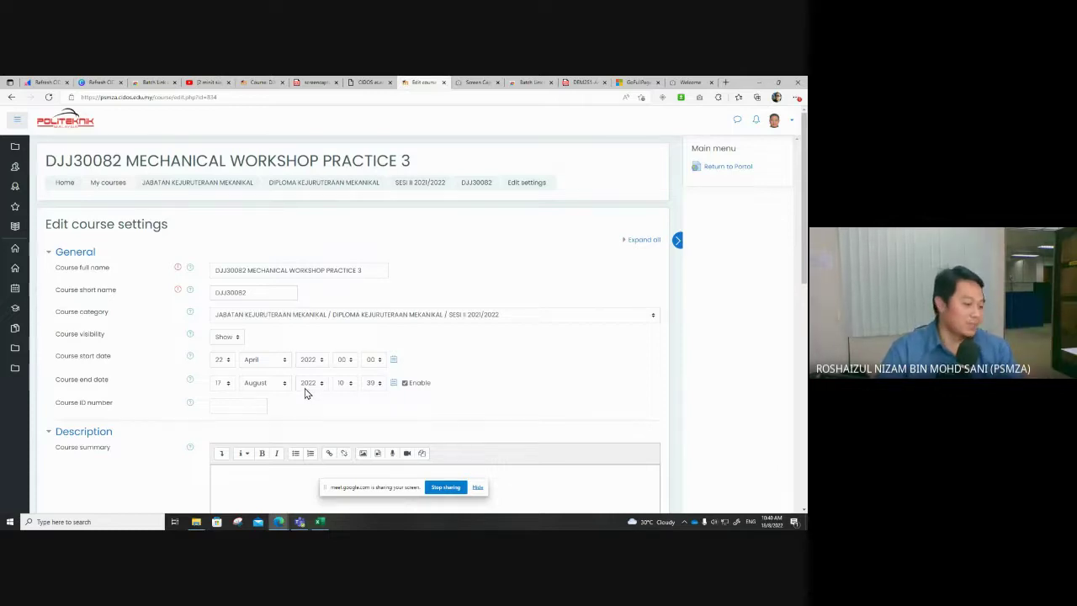
pyautogui.click(232, 338)
pyautogui.click(223, 351)
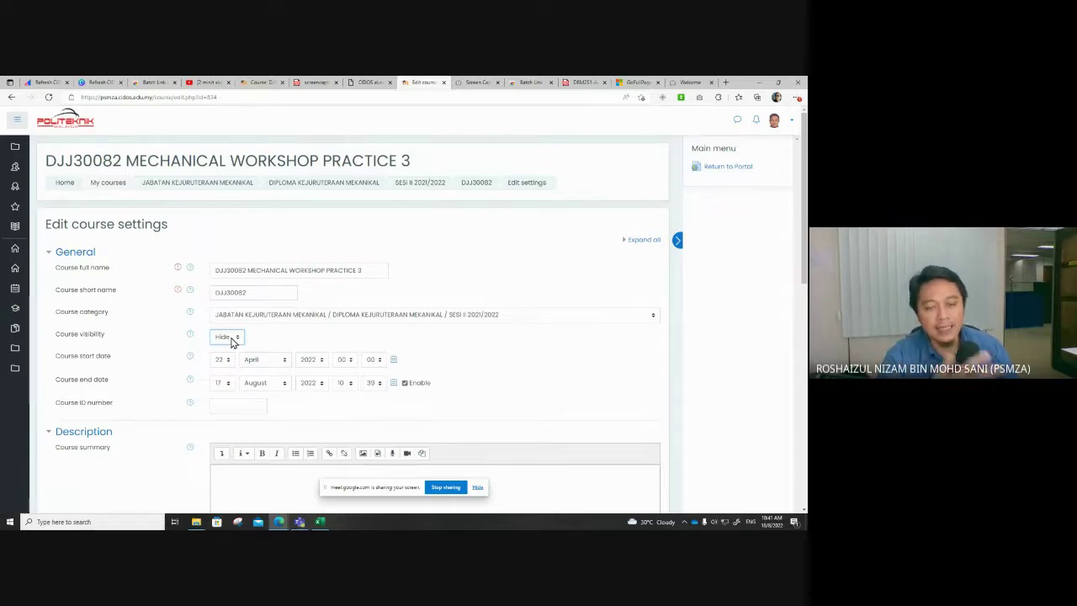
# Glance at the CIDOS e-learning tab, return, and bring up the home link's context menu.
pyautogui.click(374, 83)
pyautogui.click(421, 83)
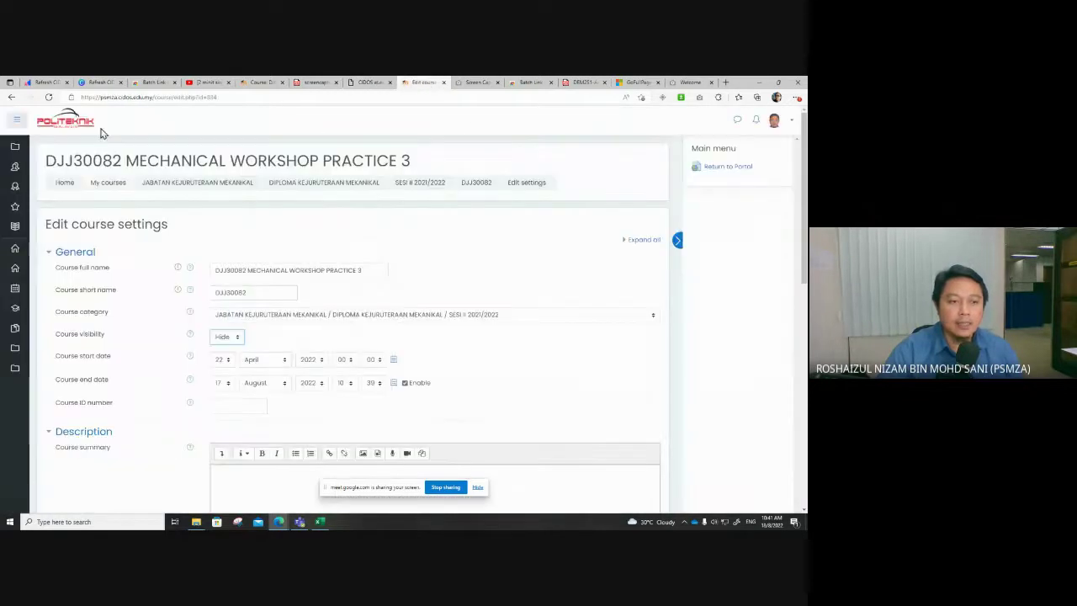
pyautogui.rightClick(59, 126)
# Open the home page in a new tab, list Past courses on its dashboard, then return to settings.
pyautogui.click(97, 134)
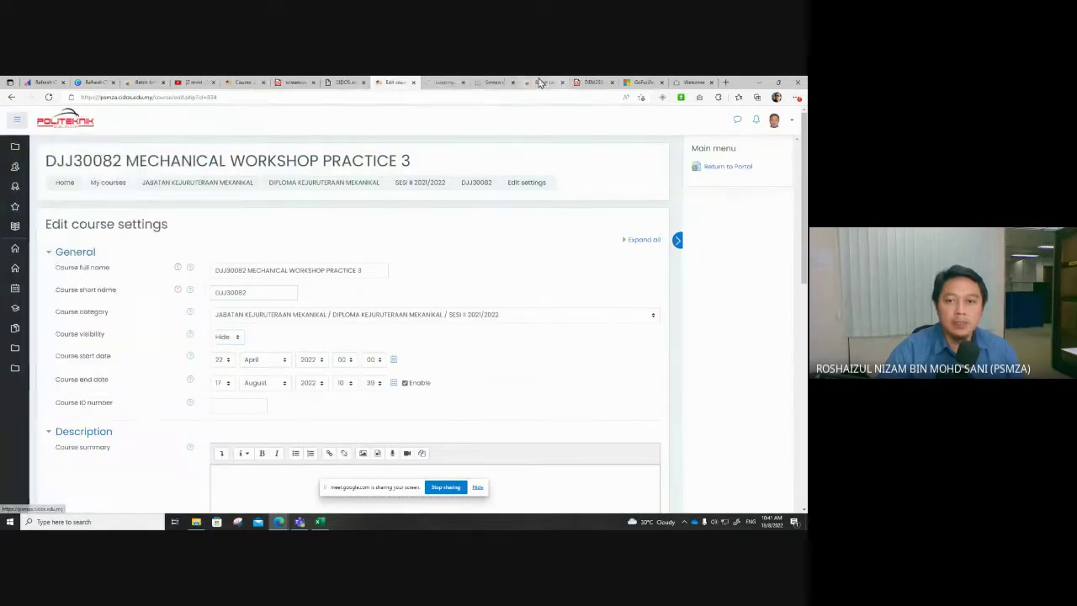
pyautogui.click(440, 82)
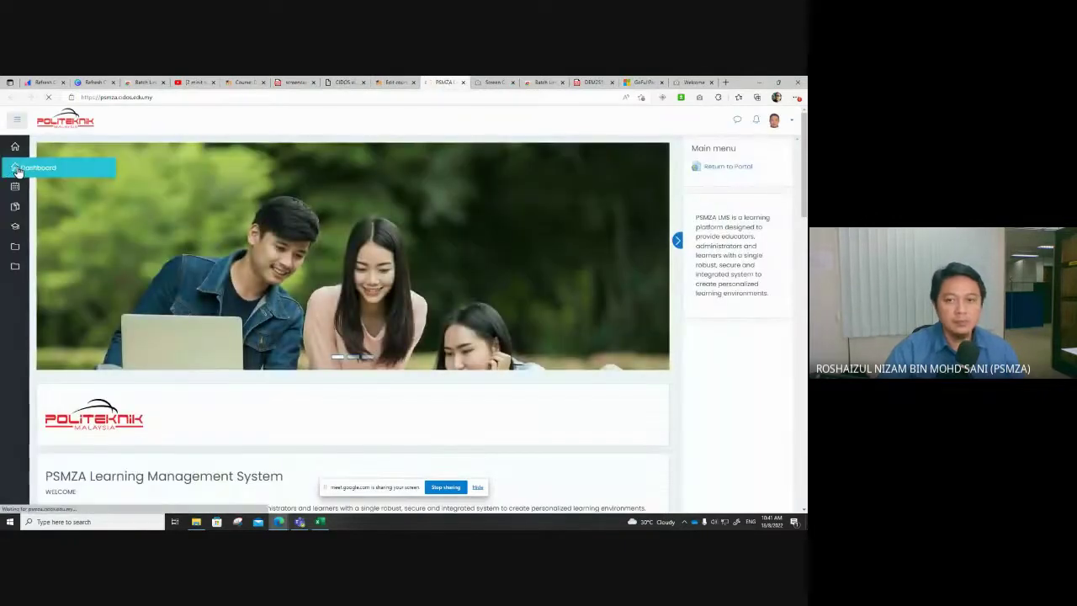
pyautogui.click(17, 170)
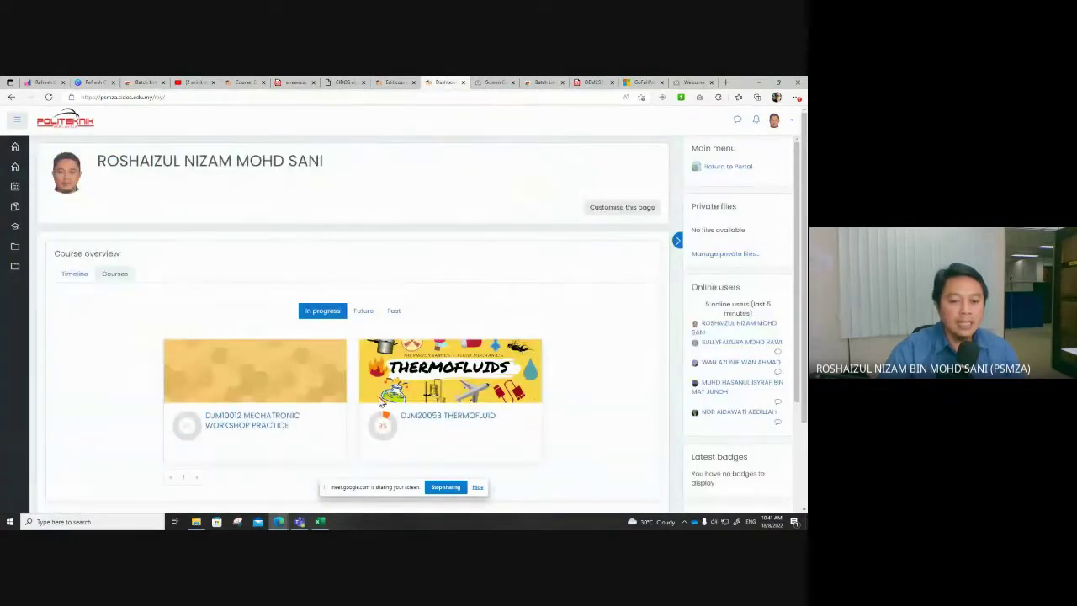
pyautogui.click(393, 313)
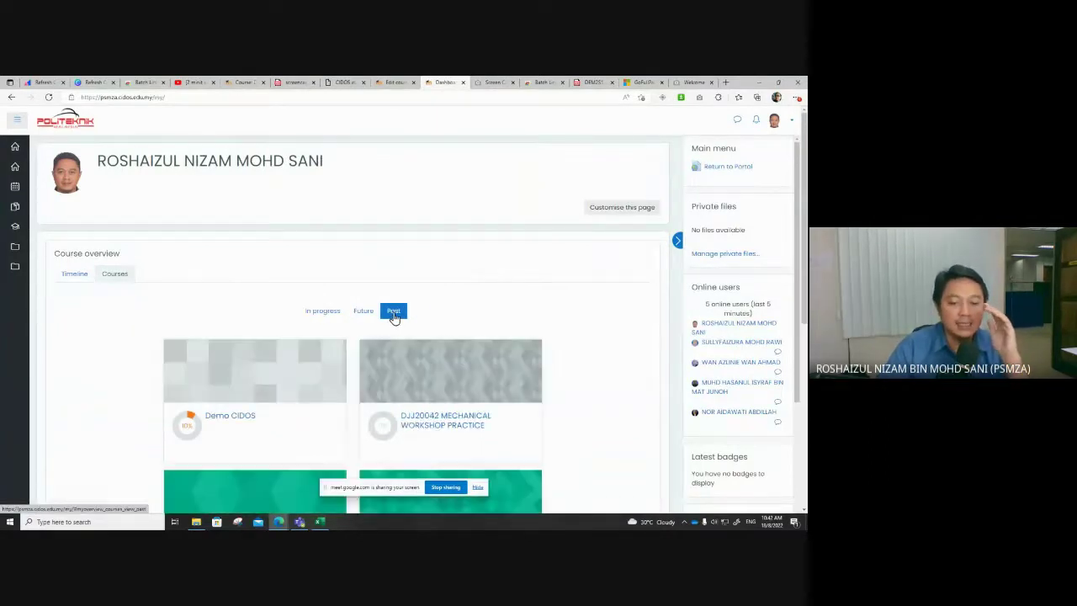
pyautogui.scroll(-2, 408, 341)
pyautogui.scroll(2, 407, 340)
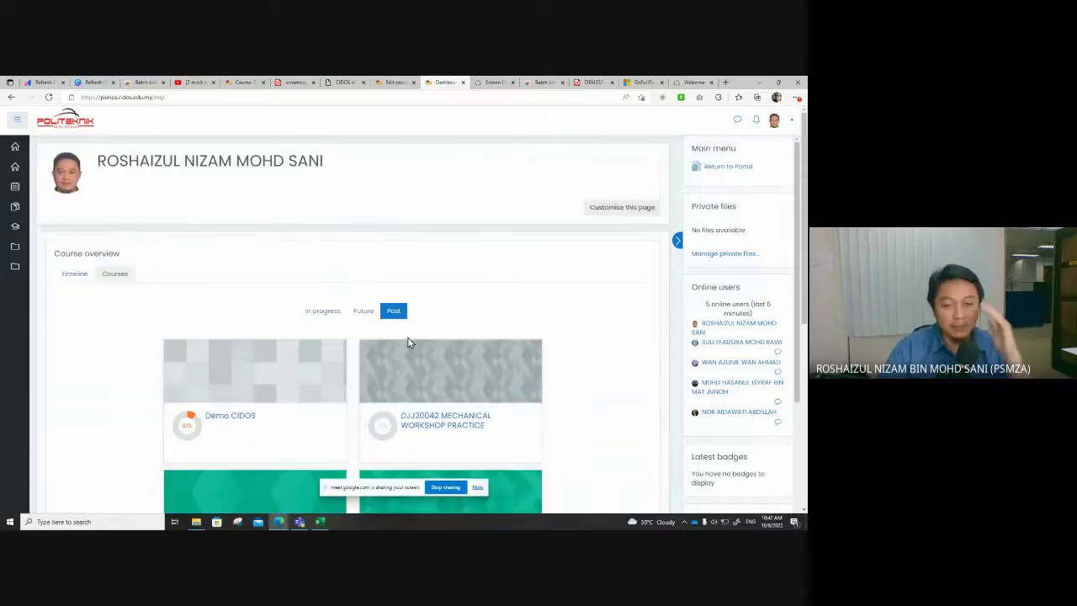
pyautogui.scroll(-2, 366, 324)
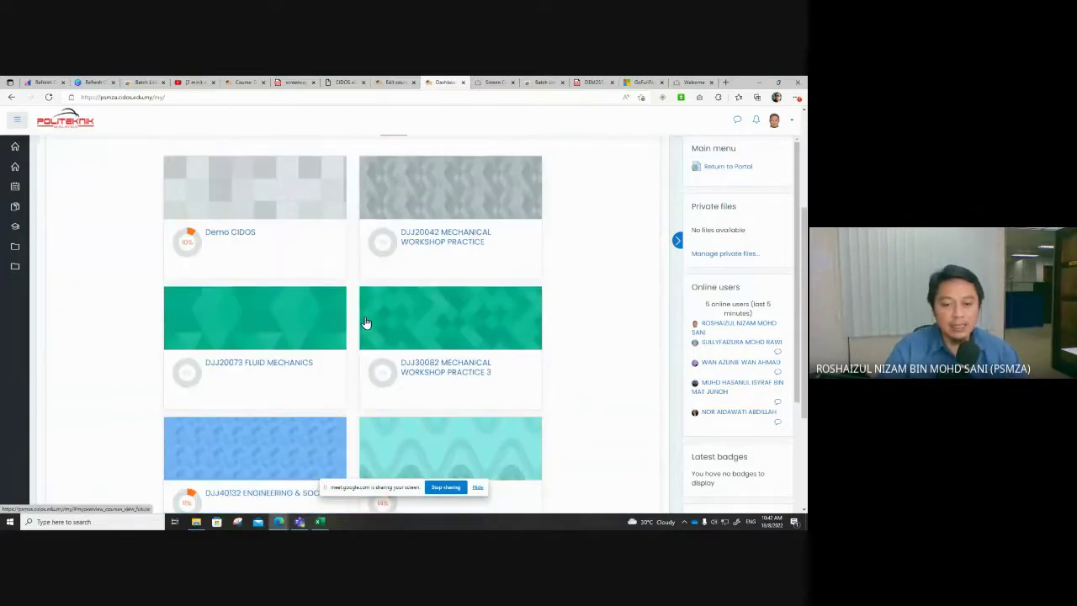
pyautogui.scroll(2, 504, 399)
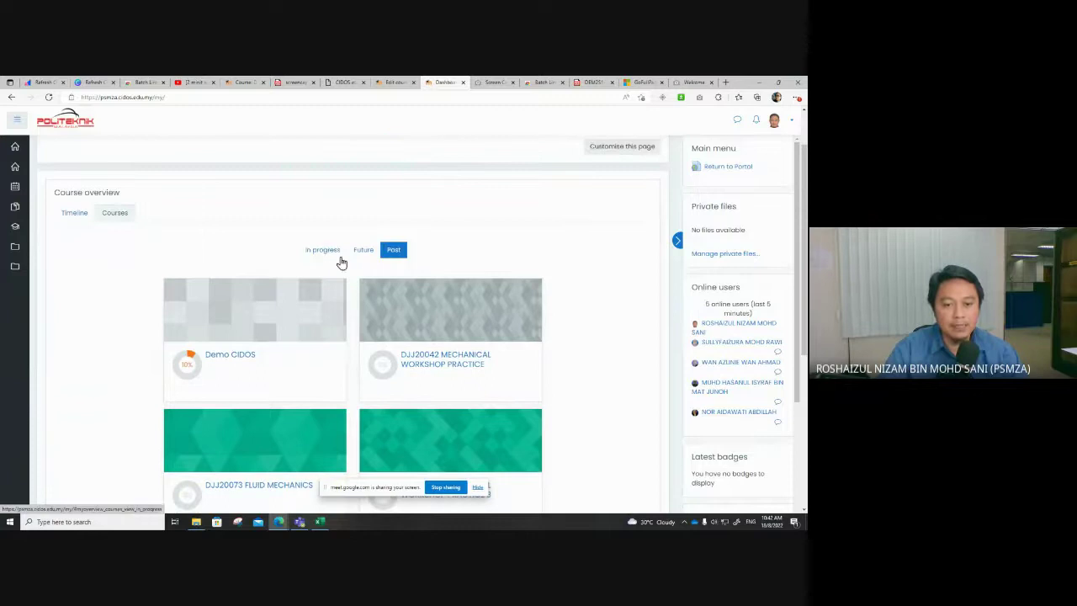
pyautogui.click(401, 81)
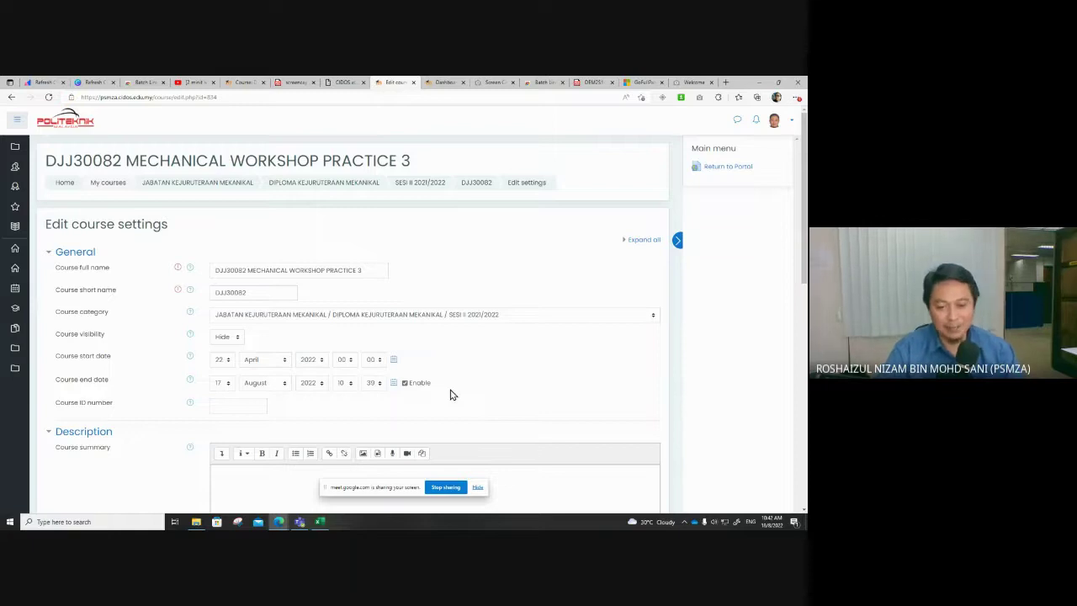
# Review page 2 of Past courses and the In progress list, then switch to the Refresh CIDOS presentation.
pyautogui.click(455, 82)
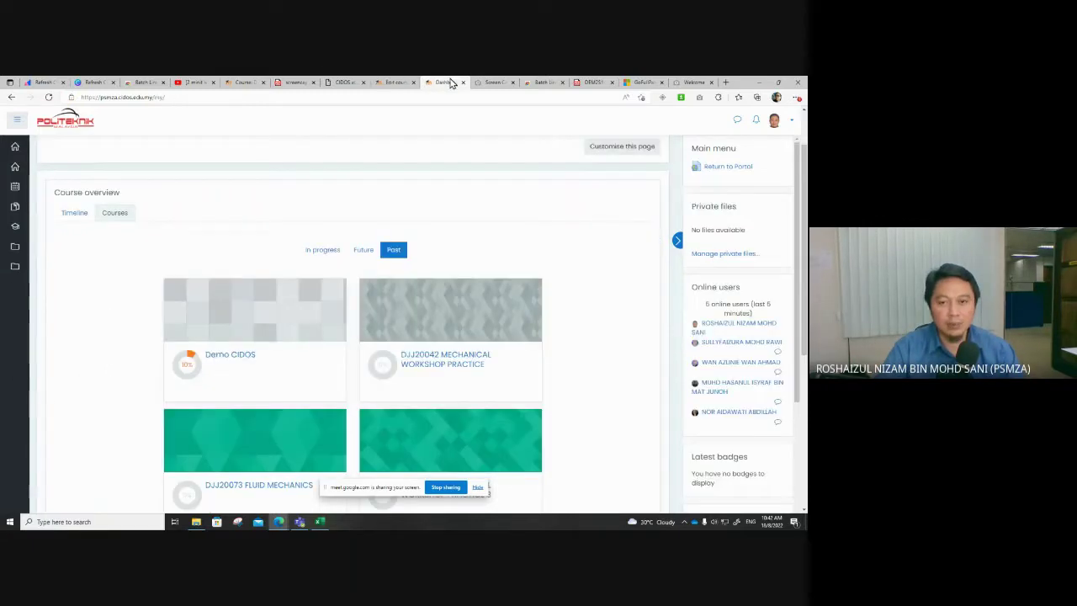
pyautogui.scroll(-3, 446, 377)
pyautogui.scroll(4, 449, 373)
pyautogui.scroll(-4, 260, 421)
pyautogui.click(197, 434)
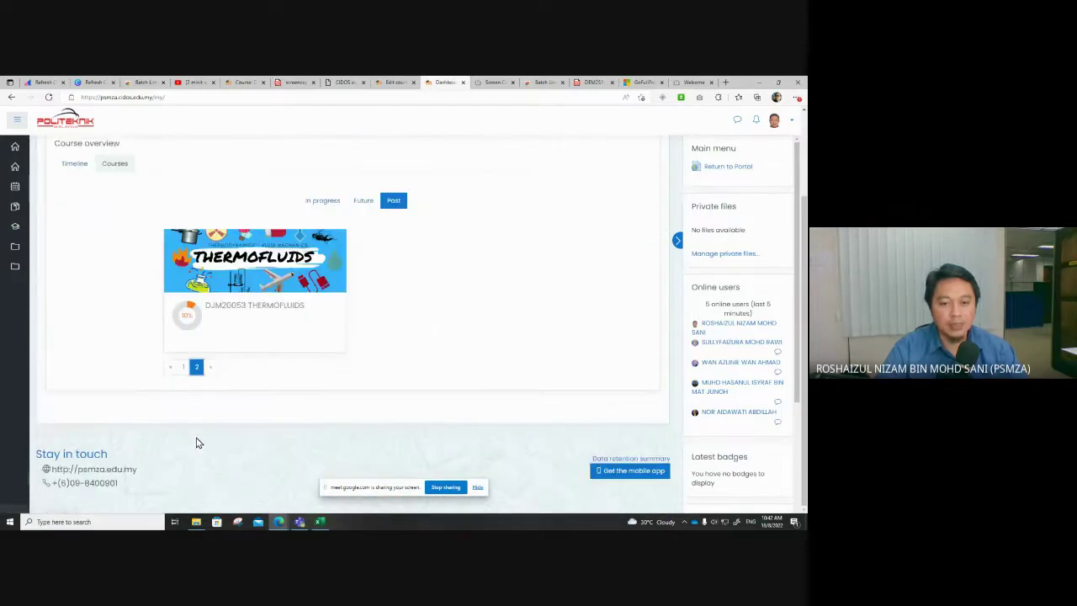
pyautogui.scroll(3, 197, 440)
pyautogui.click(324, 313)
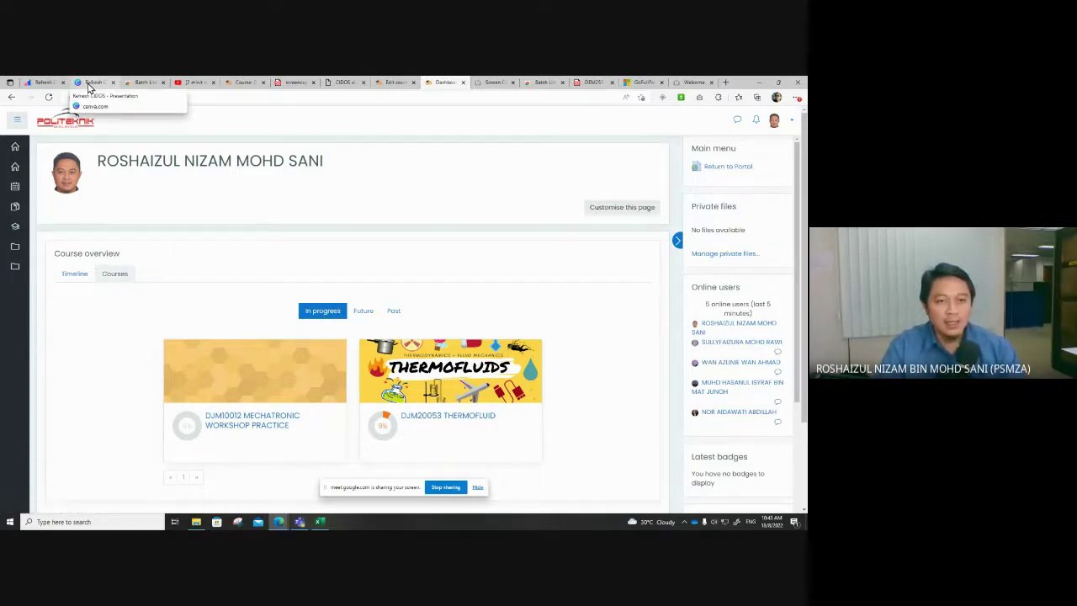
pyautogui.click(89, 84)
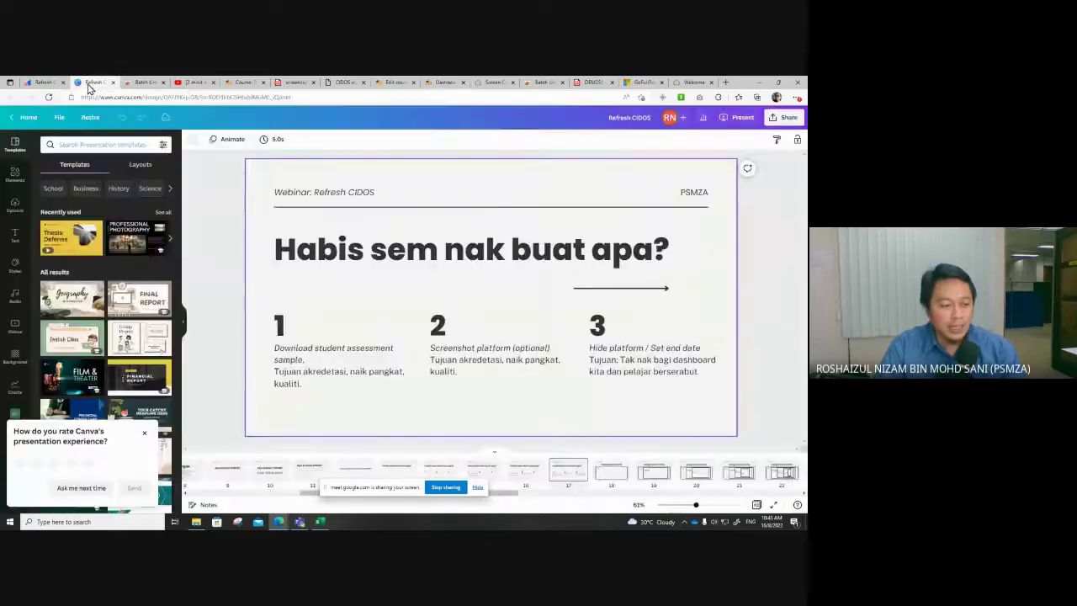
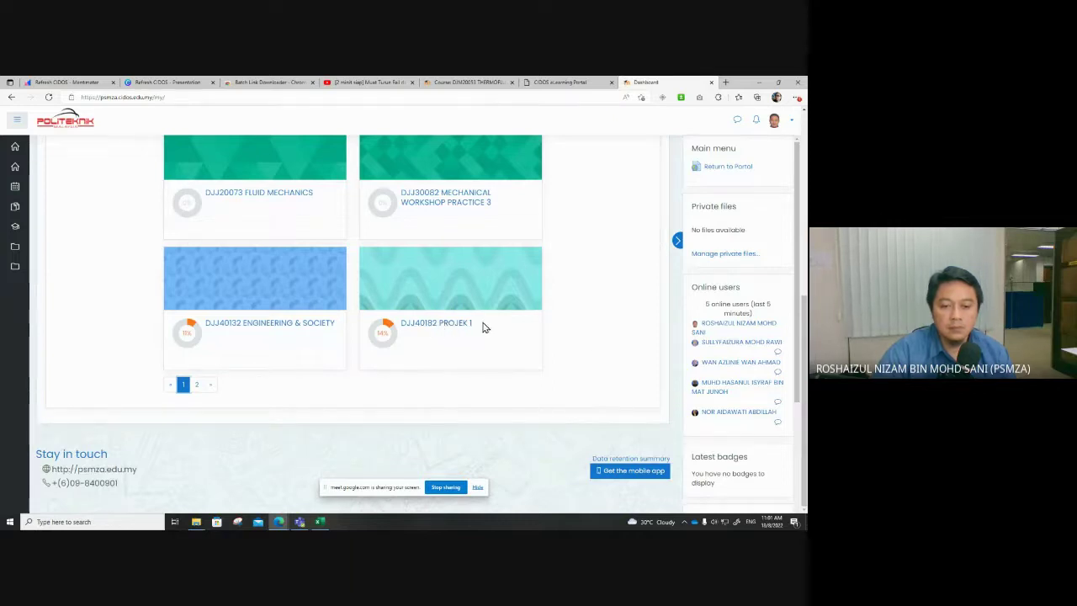
# Open the DJJ20042 Mechanical Workshop Practice course and look through its page.
pyautogui.scroll(5, 484, 327)
pyautogui.click(437, 317)
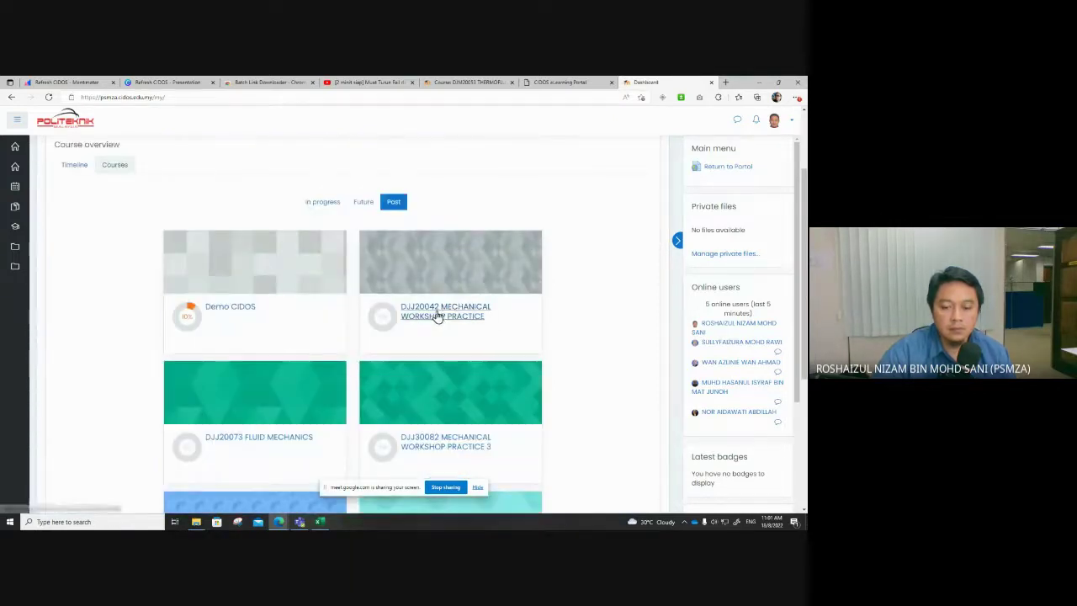
pyautogui.scroll(-3, 439, 317)
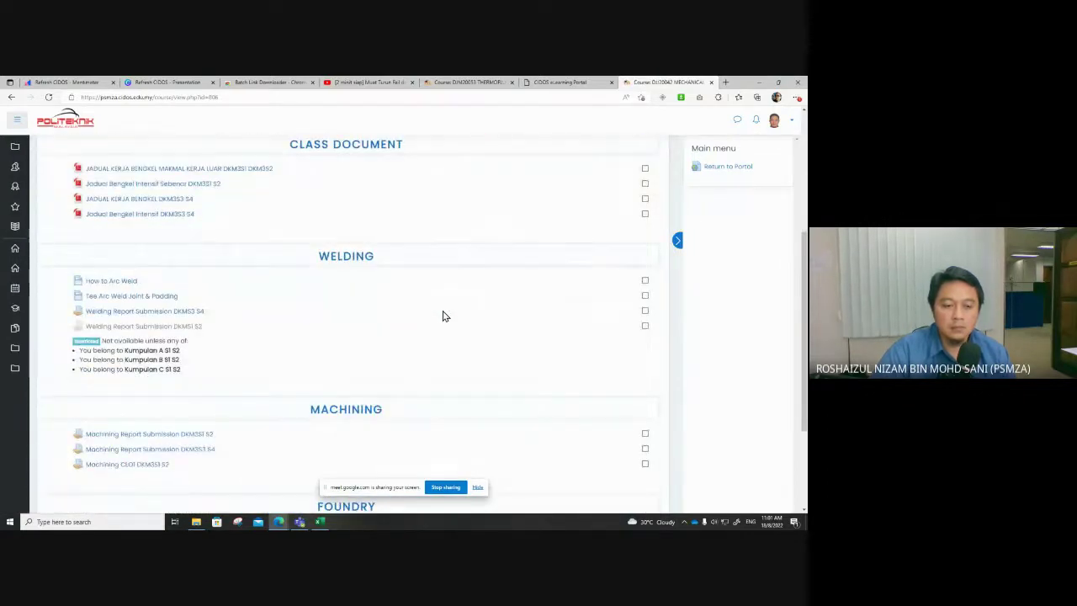
pyautogui.scroll(-2, 444, 313)
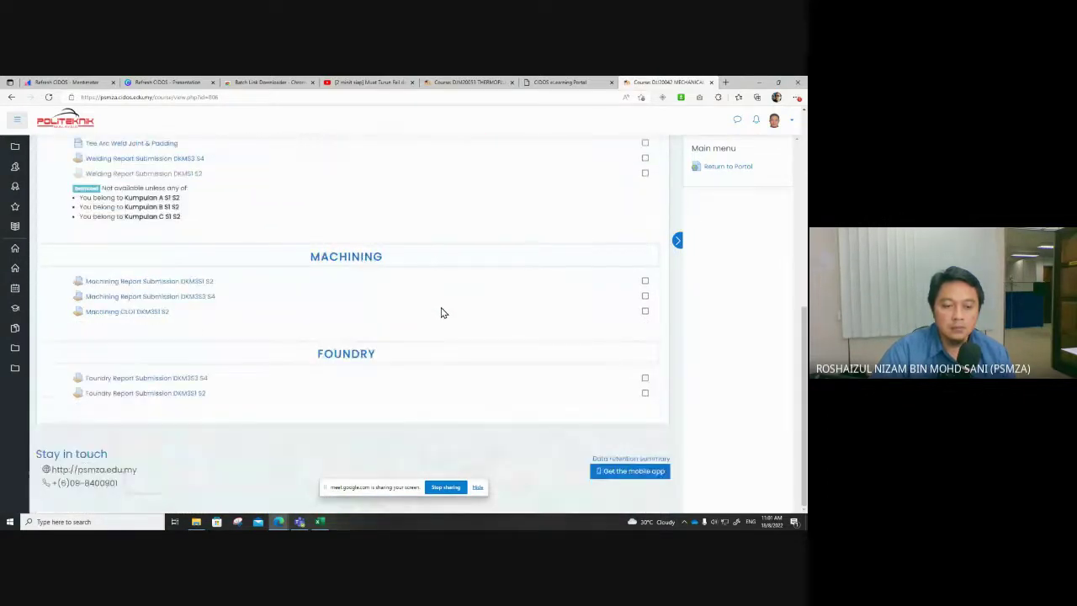
pyautogui.scroll(5, 441, 311)
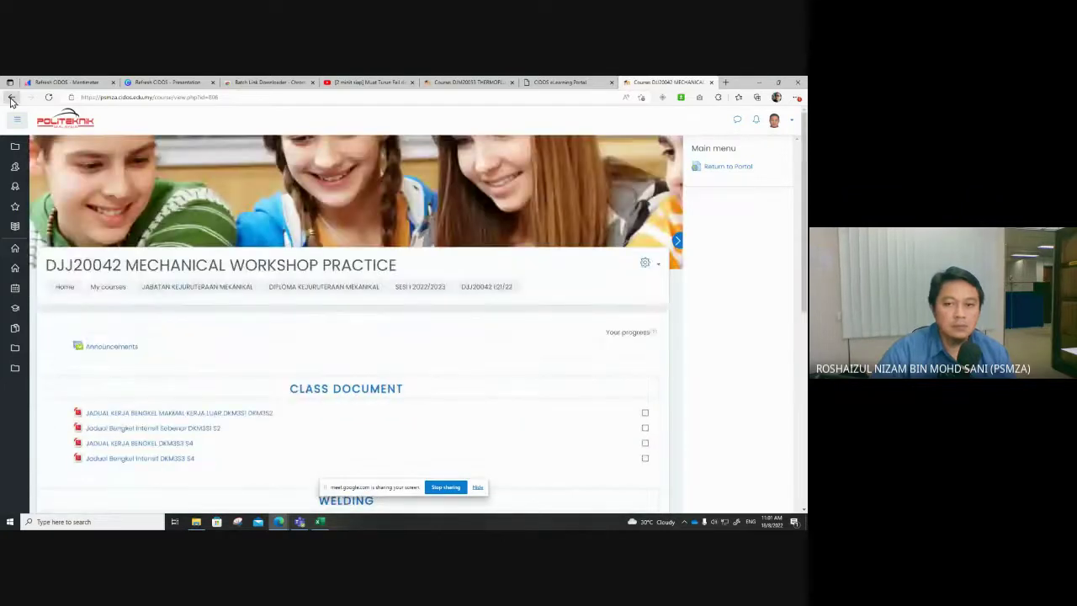
# Check who is enrolled in the past Demo CIDOS course, then return to the dashboard.
pyautogui.click(11, 99)
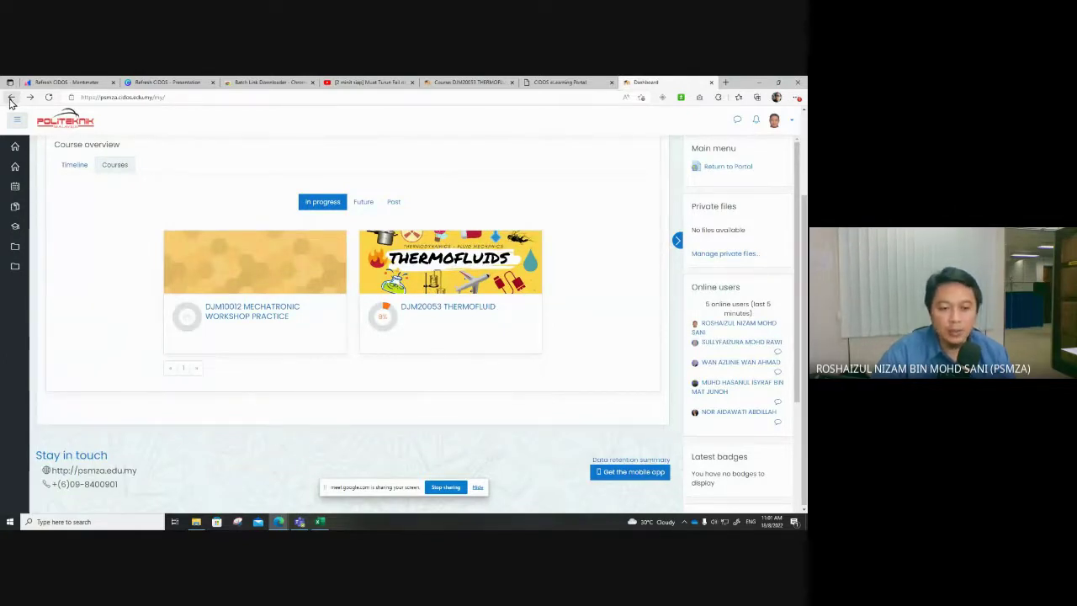
pyautogui.click(391, 205)
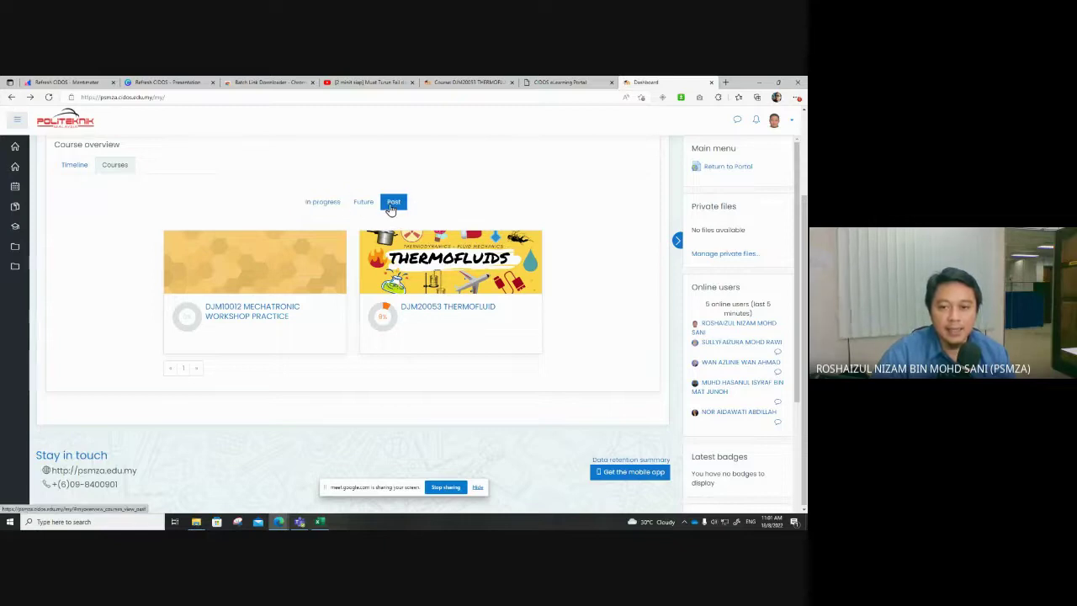
pyautogui.click(239, 311)
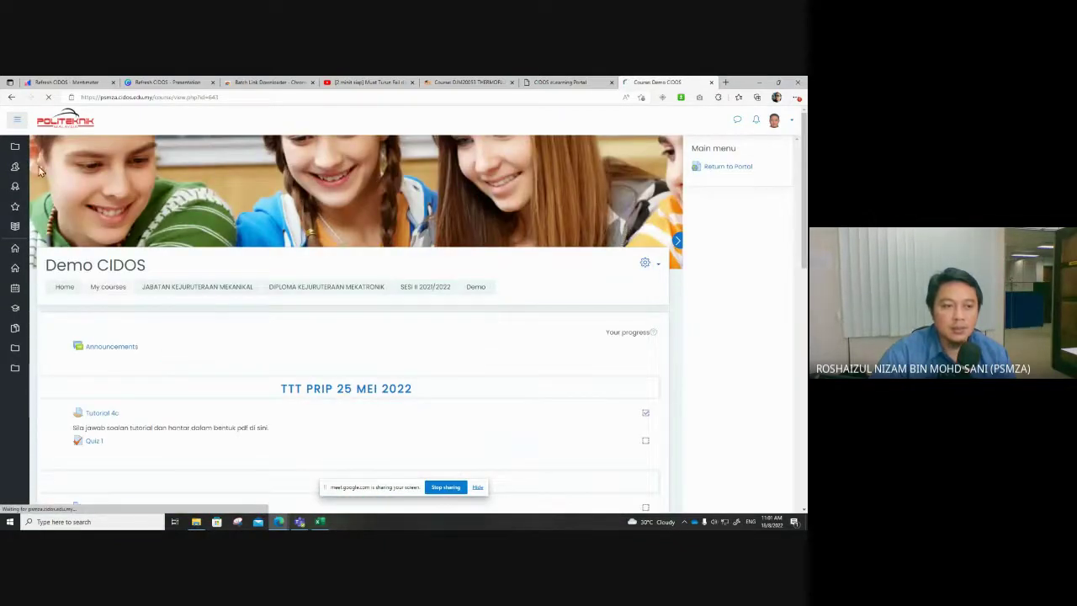
pyautogui.click(11, 169)
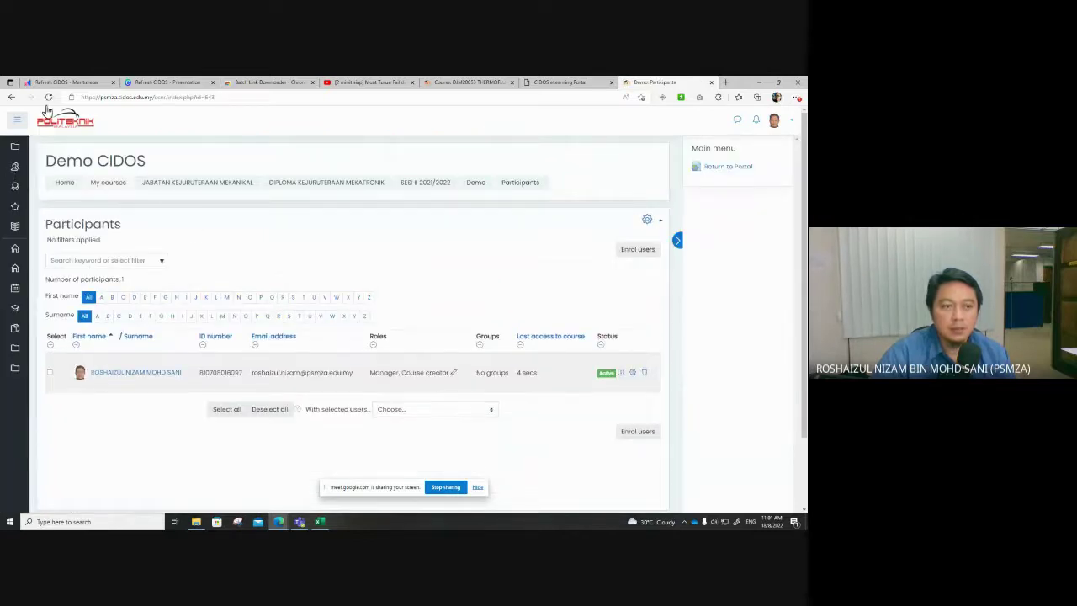
pyautogui.click(12, 97)
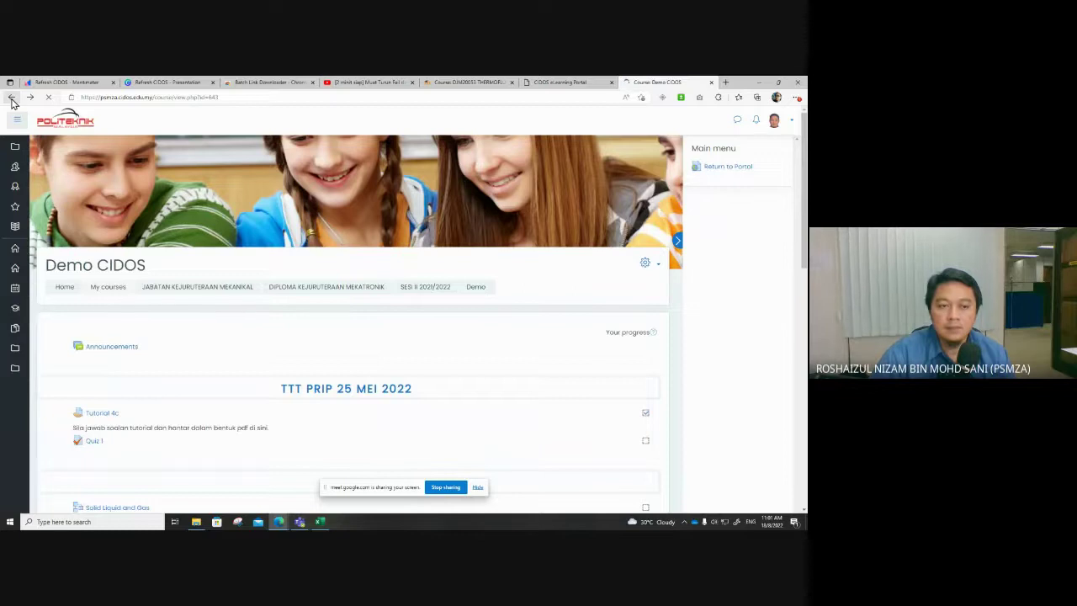
pyautogui.click(11, 98)
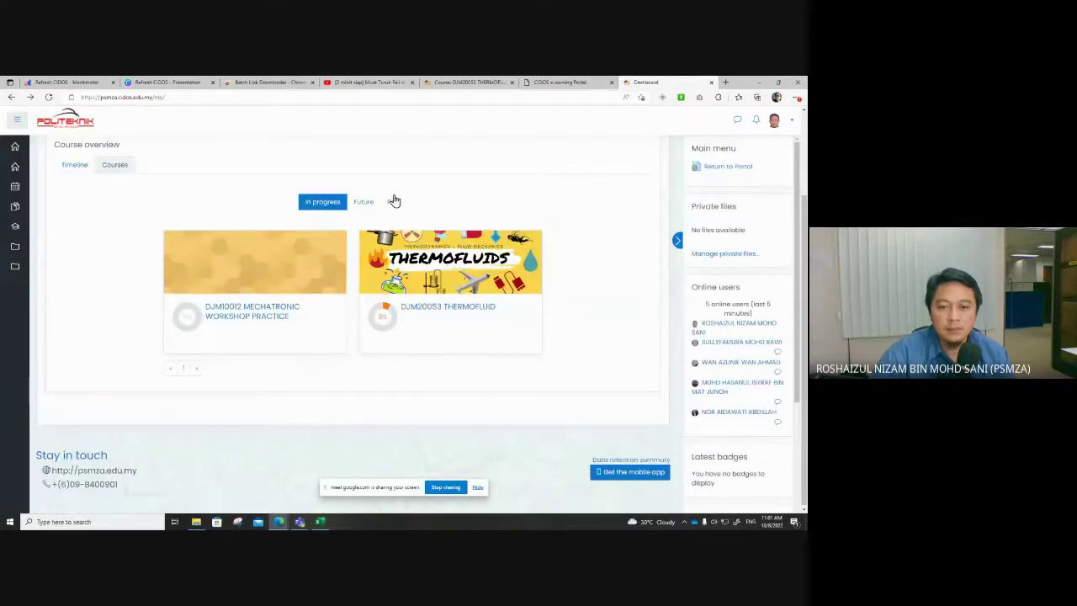
# Open DJM20053 THERMOFLUIDS from the second page of past courses and view its participants.
pyautogui.click(393, 202)
pyautogui.scroll(-3, 350, 385)
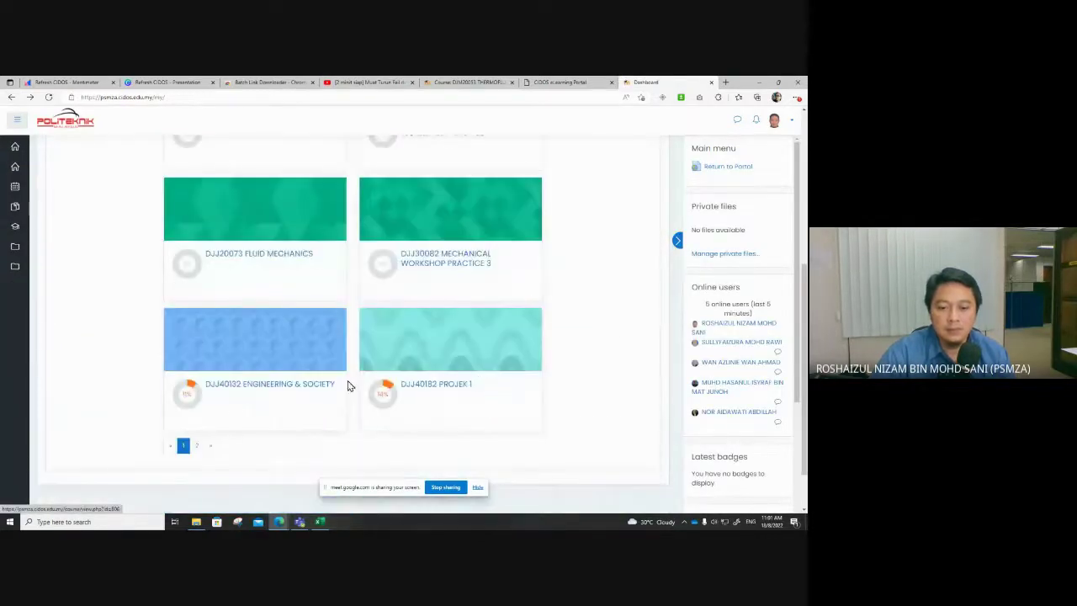
pyautogui.click(196, 445)
pyautogui.click(258, 308)
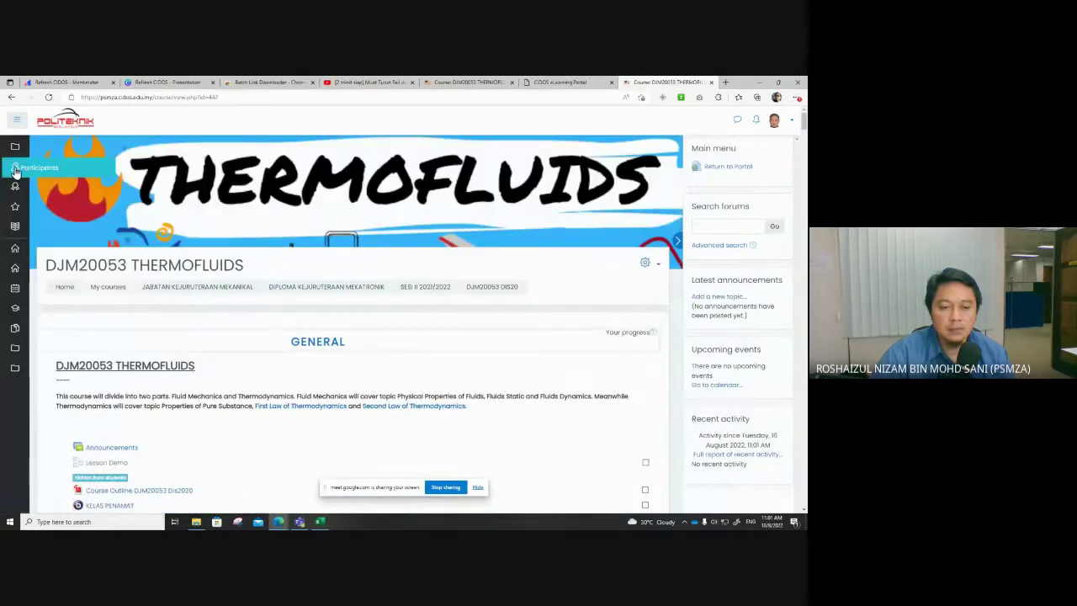
pyautogui.click(16, 170)
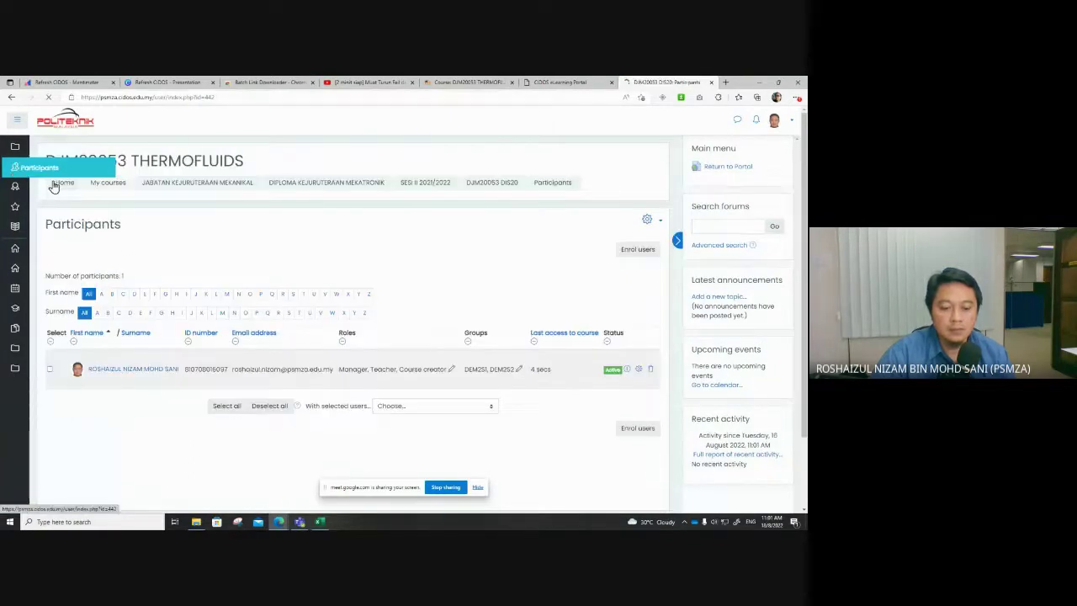
# Review the Thermofluids participants and settings menu again, then go to the PSMZA LMS front page.
pyautogui.moveTo(196, 523)
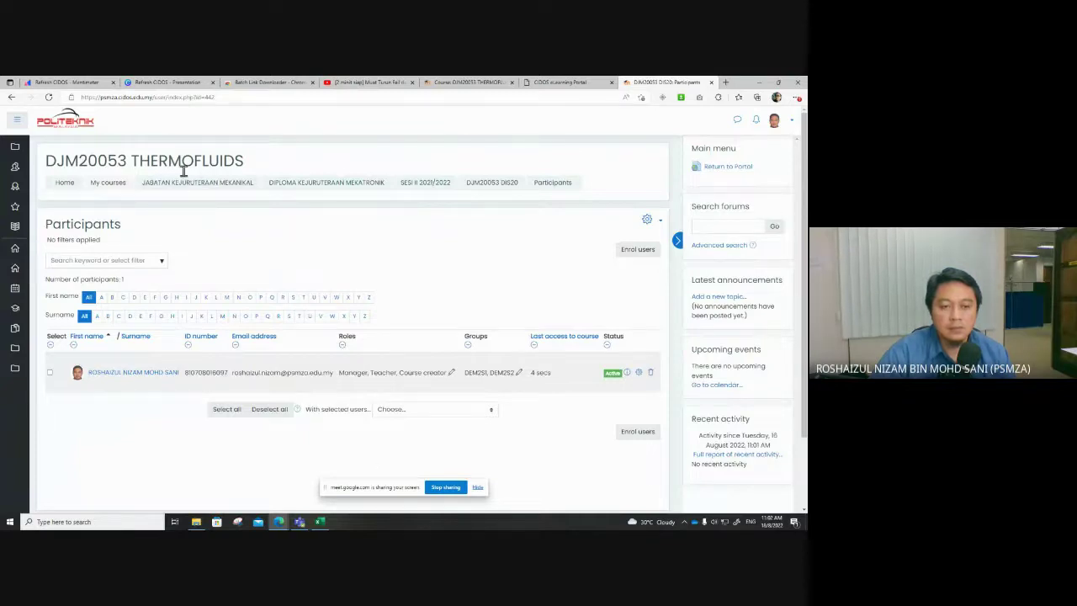
pyautogui.click(11, 97)
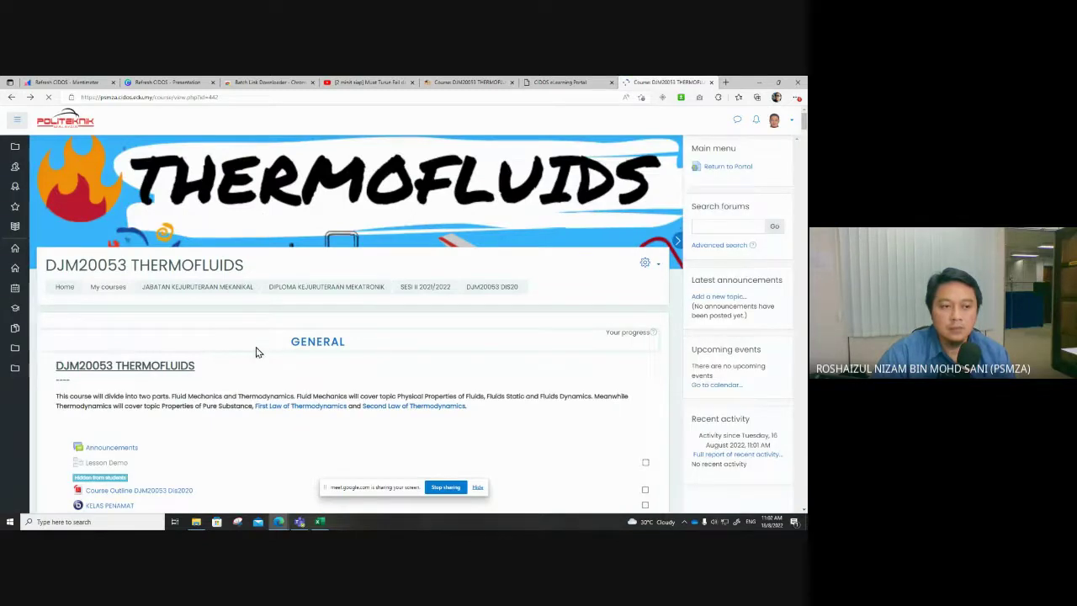
pyautogui.click(13, 171)
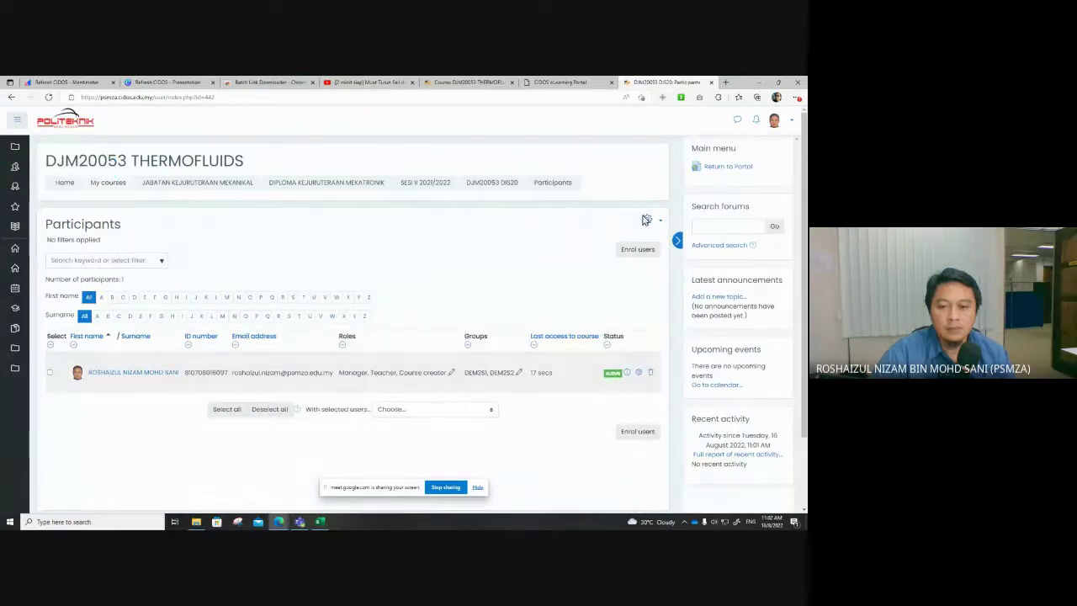
pyautogui.click(649, 222)
pyautogui.click(417, 243)
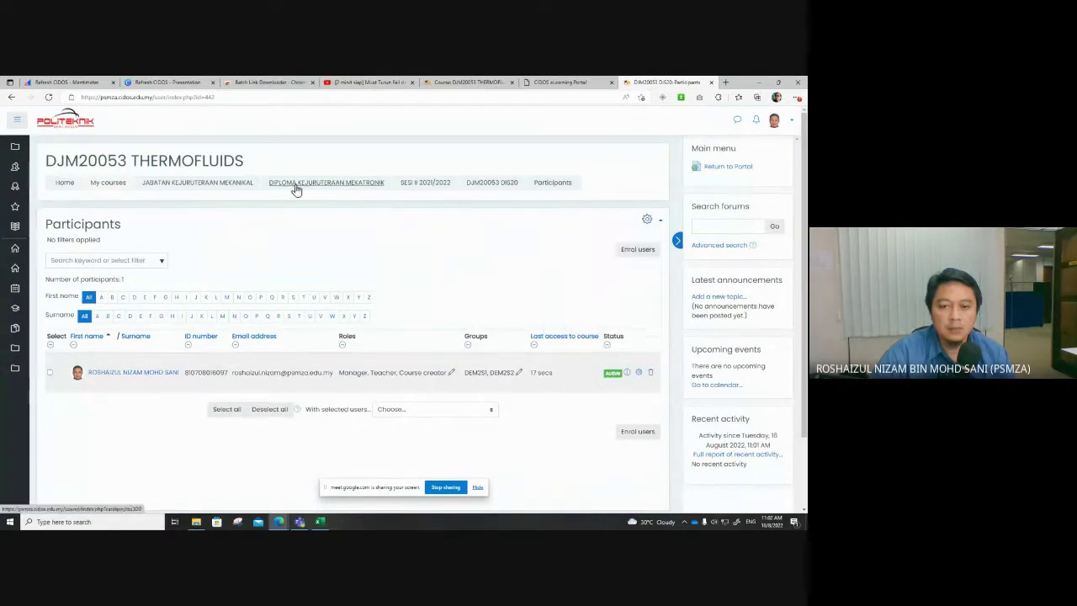
pyautogui.click(485, 184)
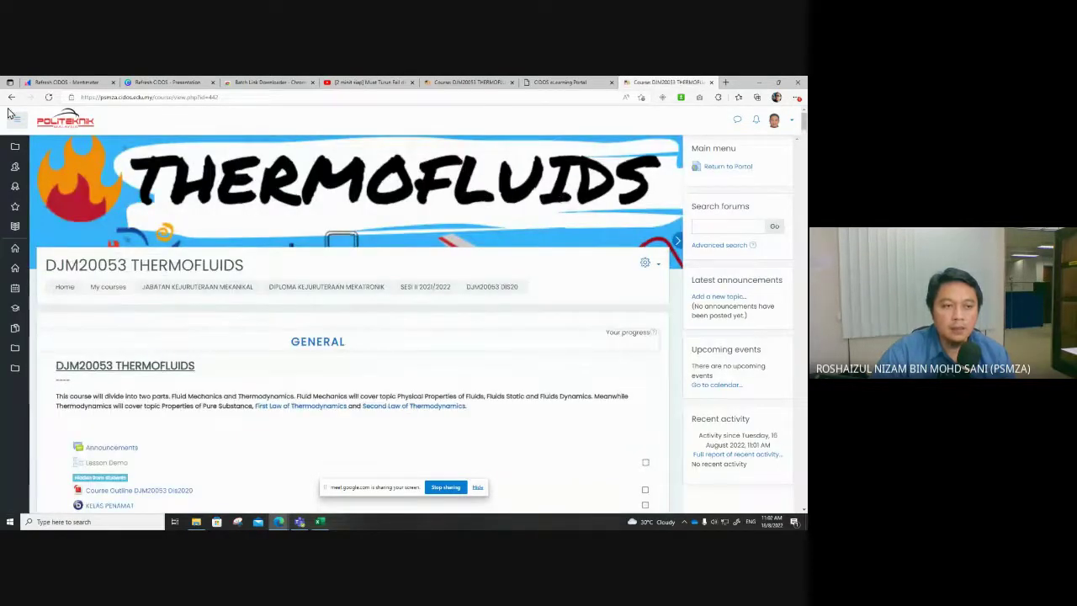
pyautogui.click(63, 123)
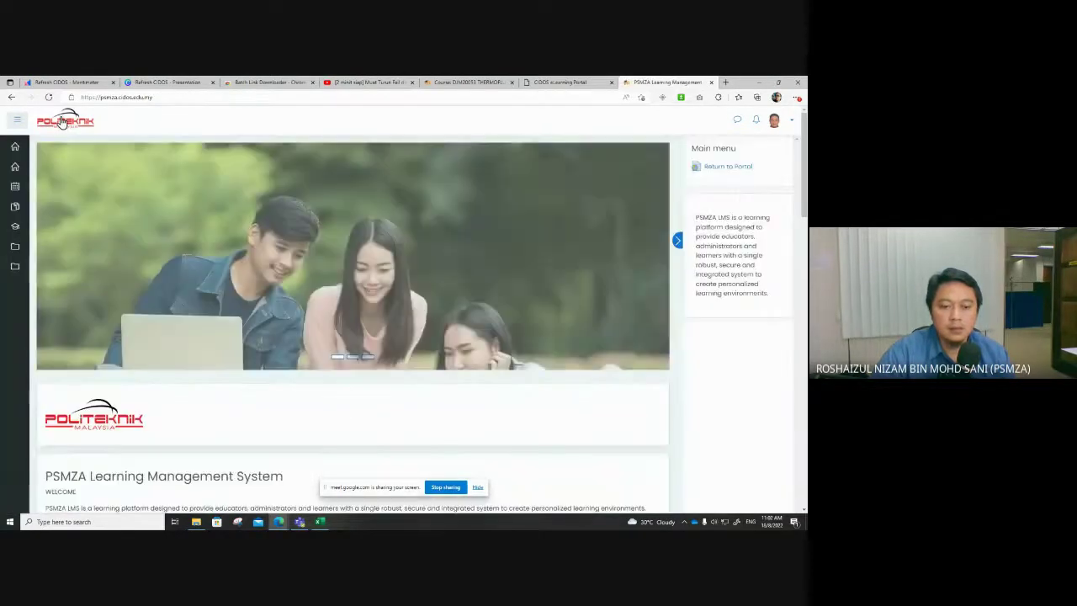
pyautogui.click(20, 170)
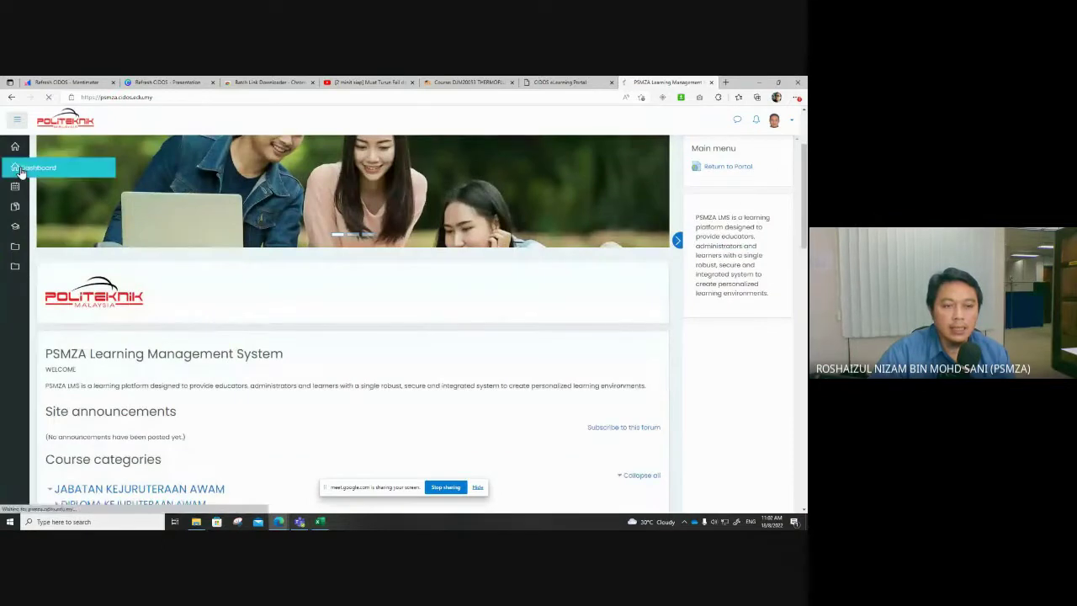
pyautogui.click(59, 123)
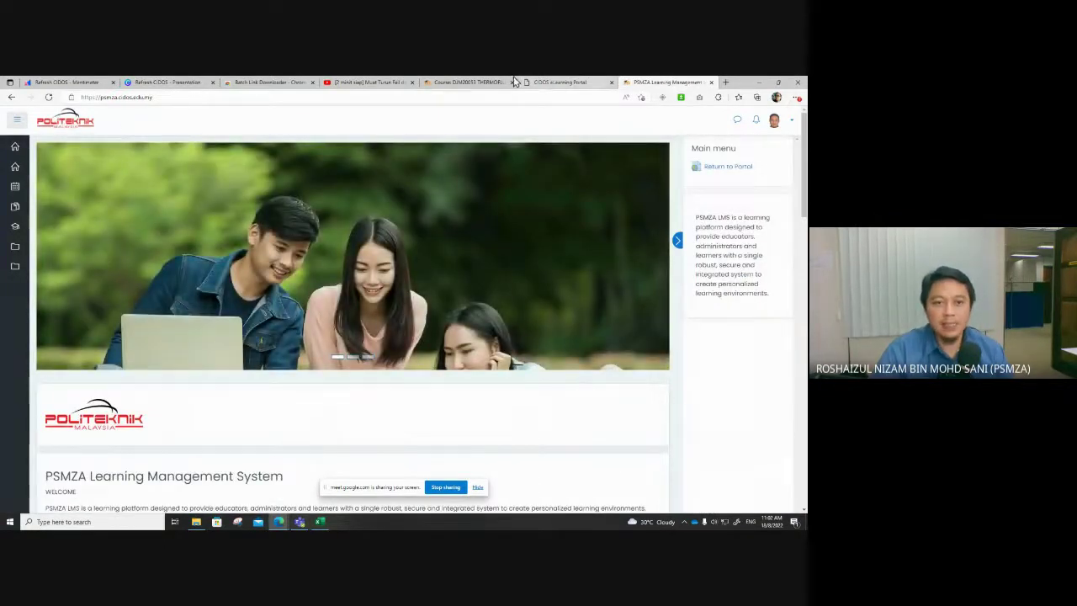
pyautogui.click(166, 82)
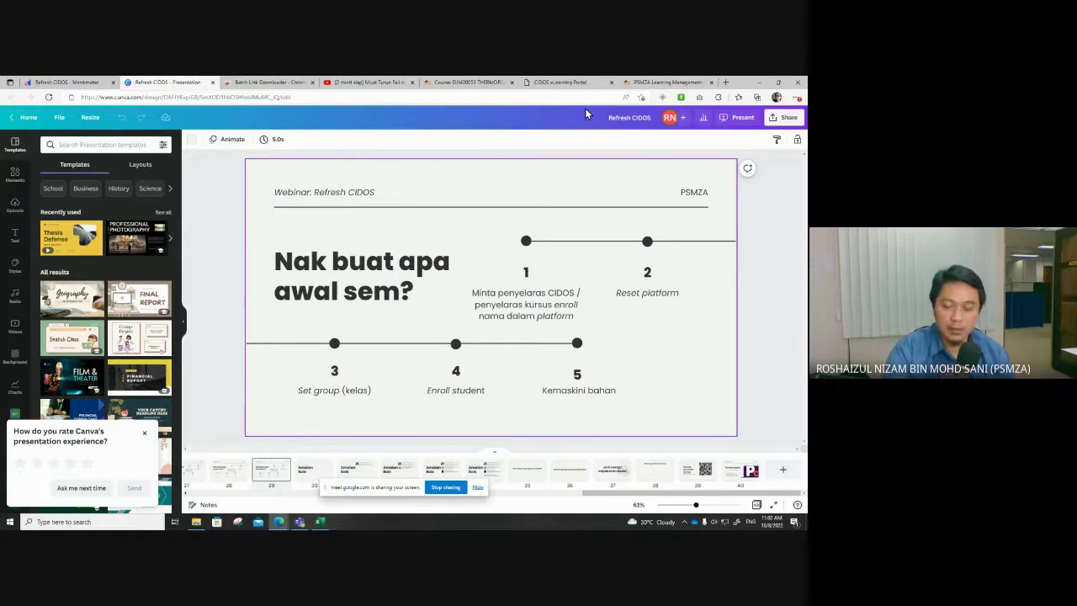
pyautogui.click(467, 82)
pyautogui.click(667, 82)
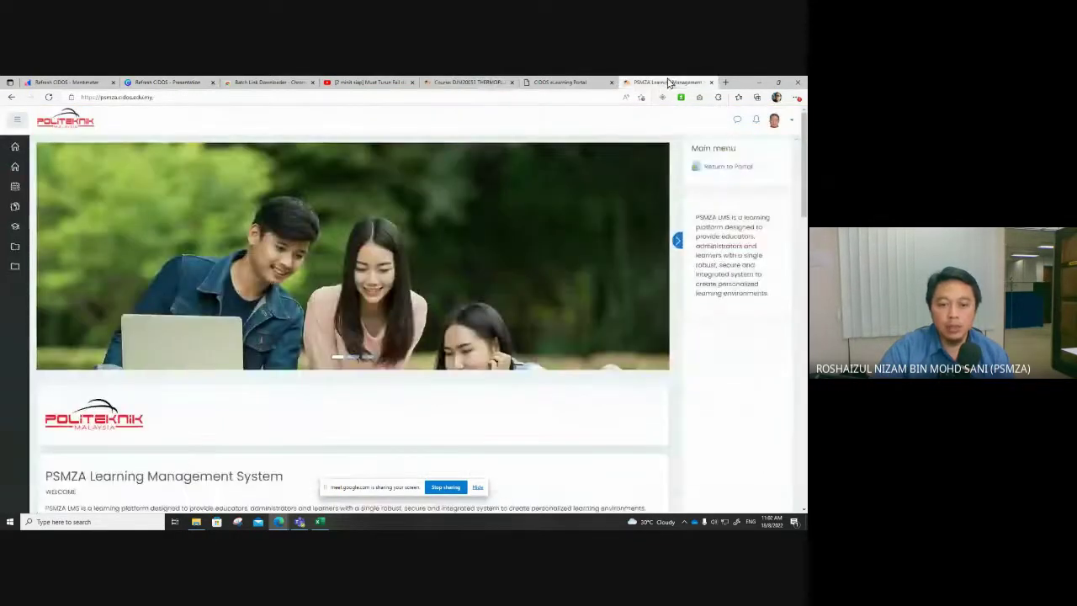
# Open DIPLOMA KEJURUTERAAN MEKATRONIK under Jabatan Kejuruteraan Mekanikal in Course categories.
pyautogui.scroll(-10, 257, 284)
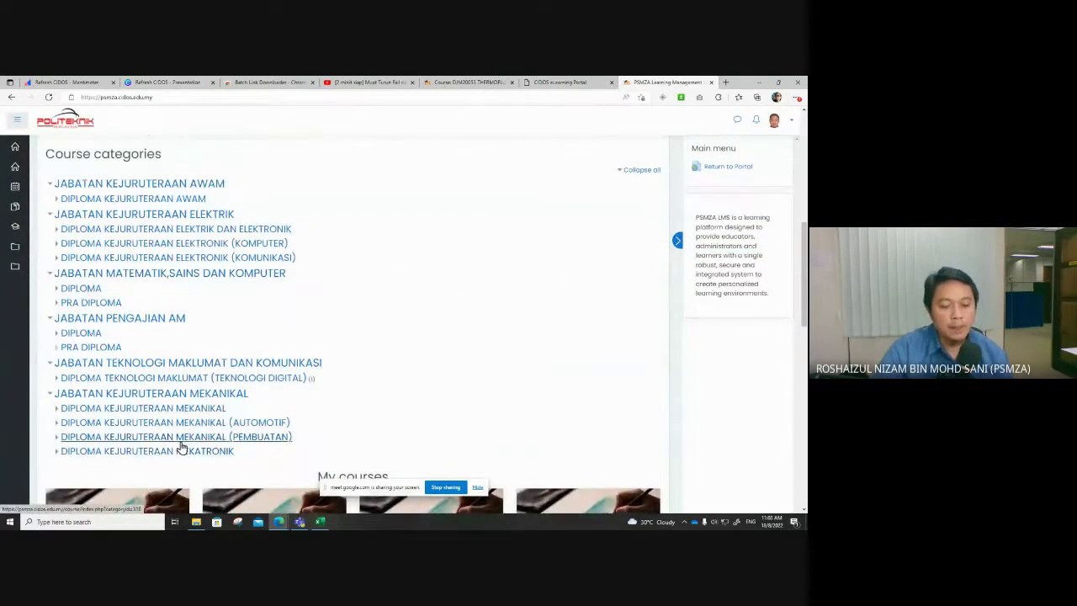
pyautogui.scroll(-1, 181, 455)
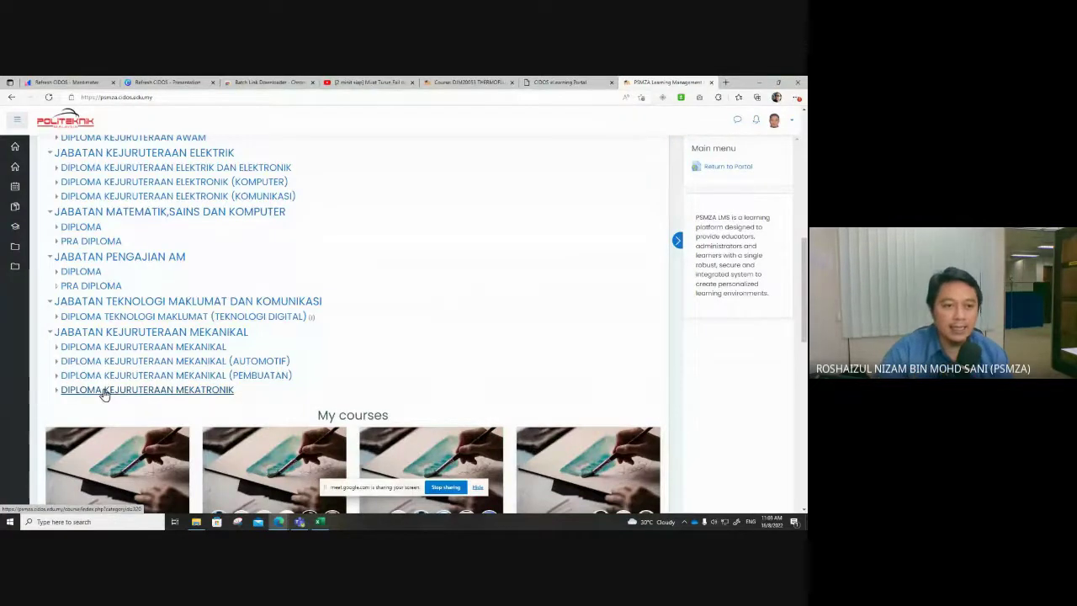
pyautogui.scroll(1, 103, 394)
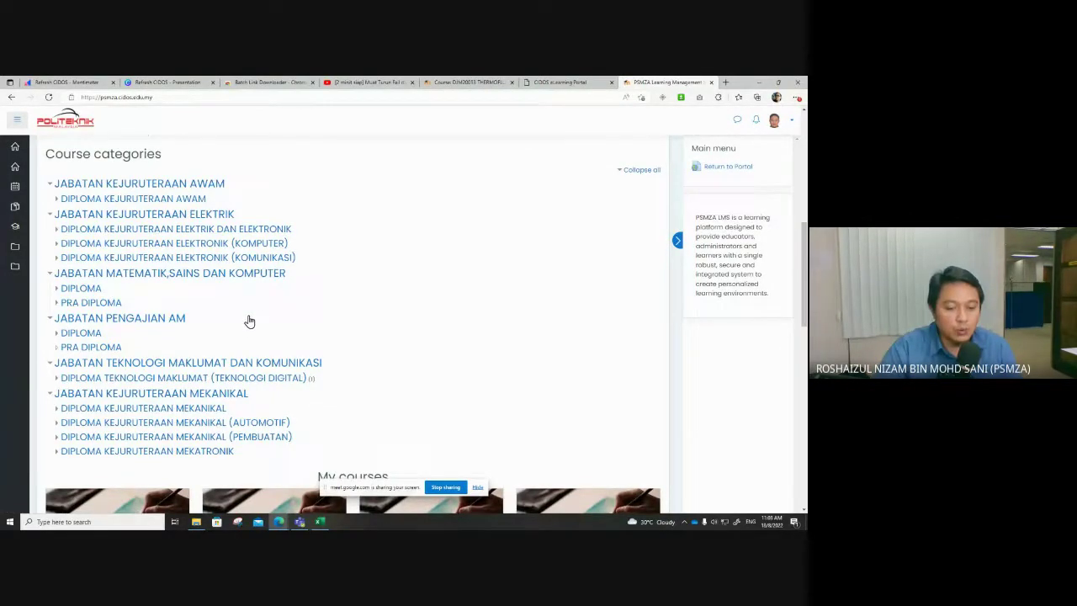
pyautogui.click(137, 453)
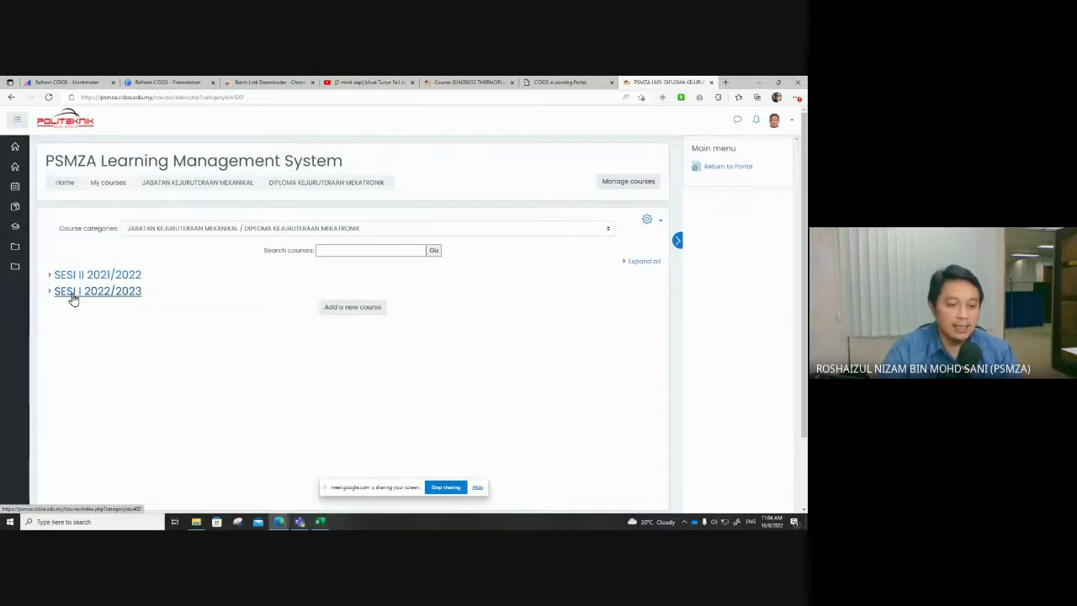
# Open DJM10012 Mechatronic Workshop Practice from the SESI I 2022/2023 course list.
pyautogui.click(75, 295)
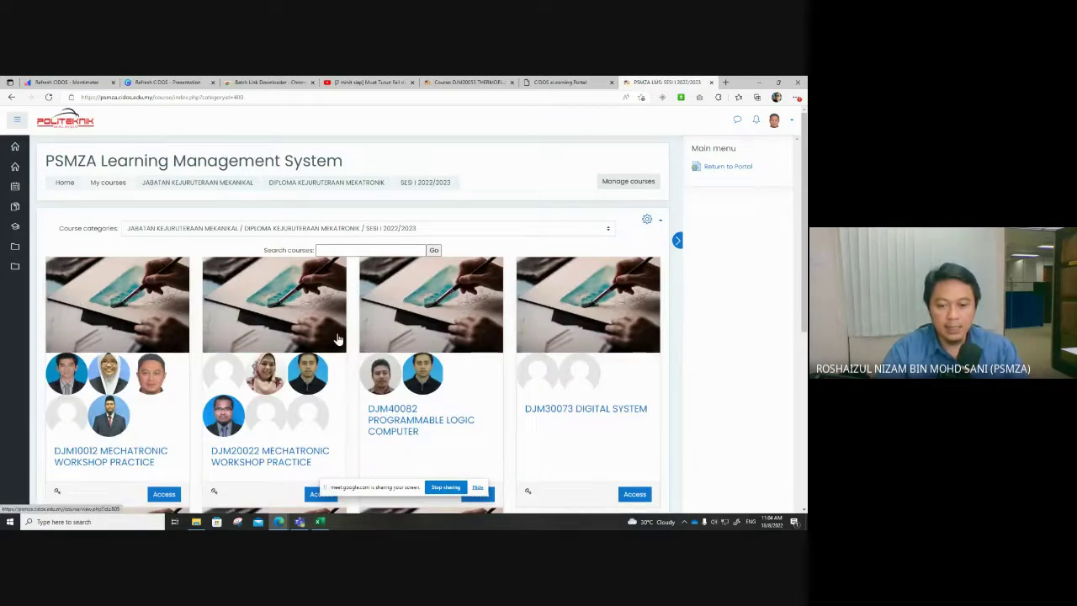
pyautogui.scroll(-5, 338, 339)
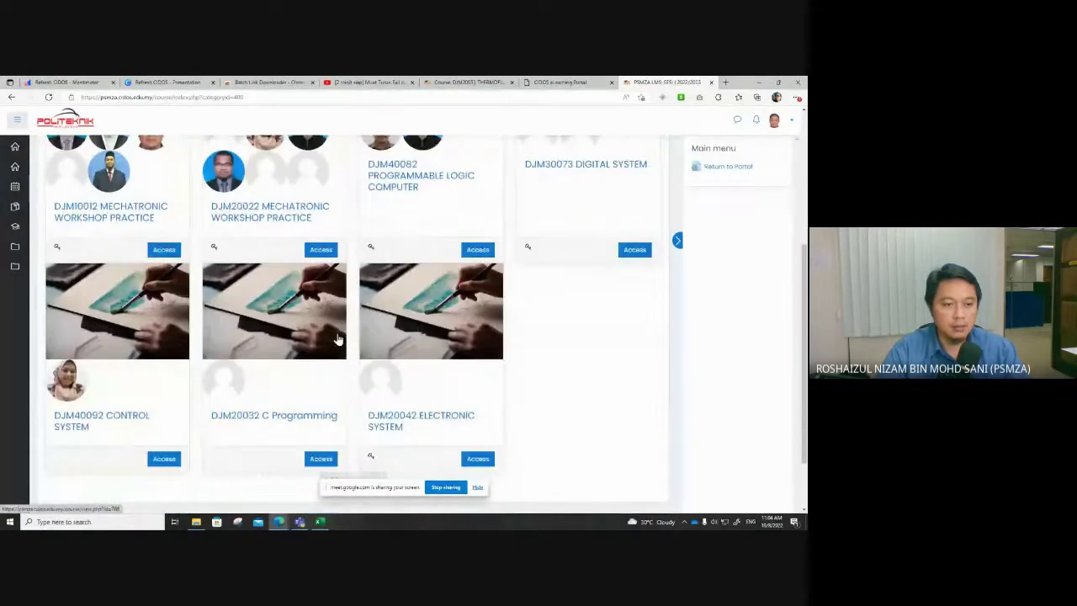
pyautogui.scroll(-2, 337, 339)
pyautogui.scroll(5, 337, 339)
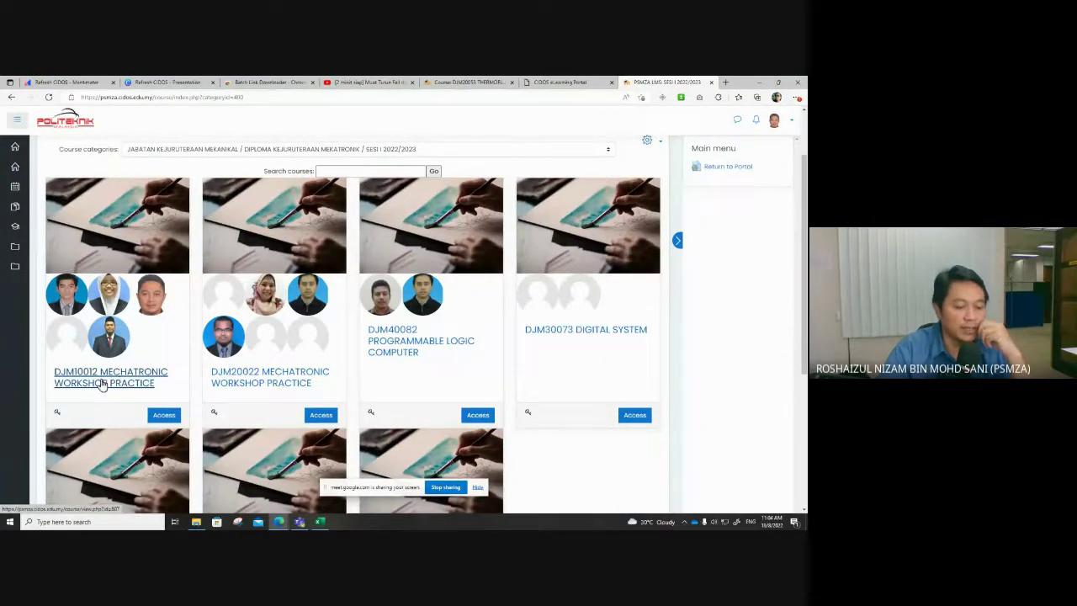
pyautogui.click(109, 381)
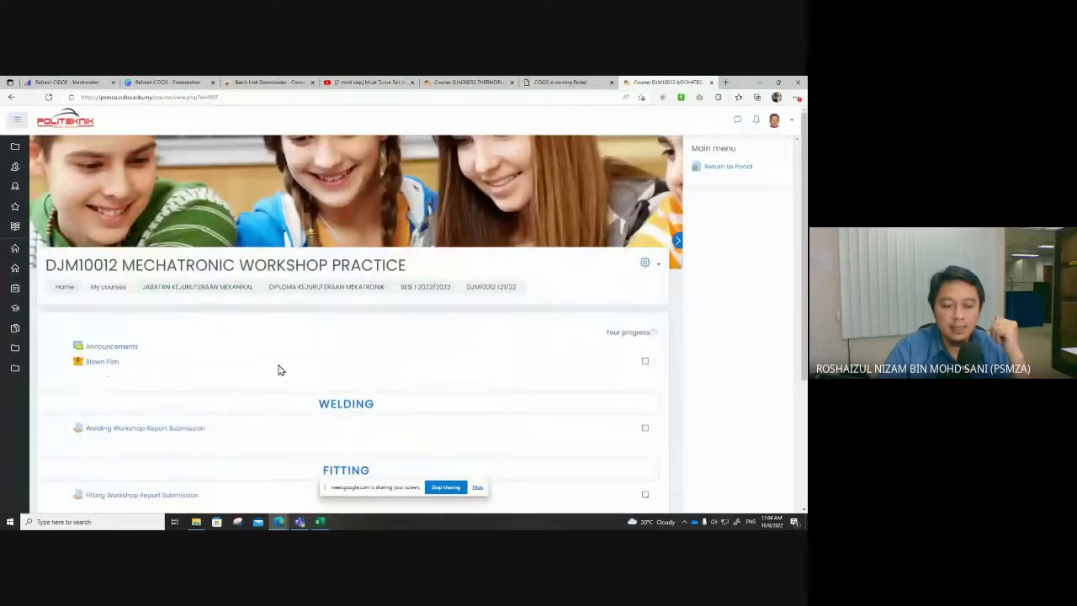
pyautogui.scroll(-2, 281, 370)
pyautogui.scroll(2, 280, 370)
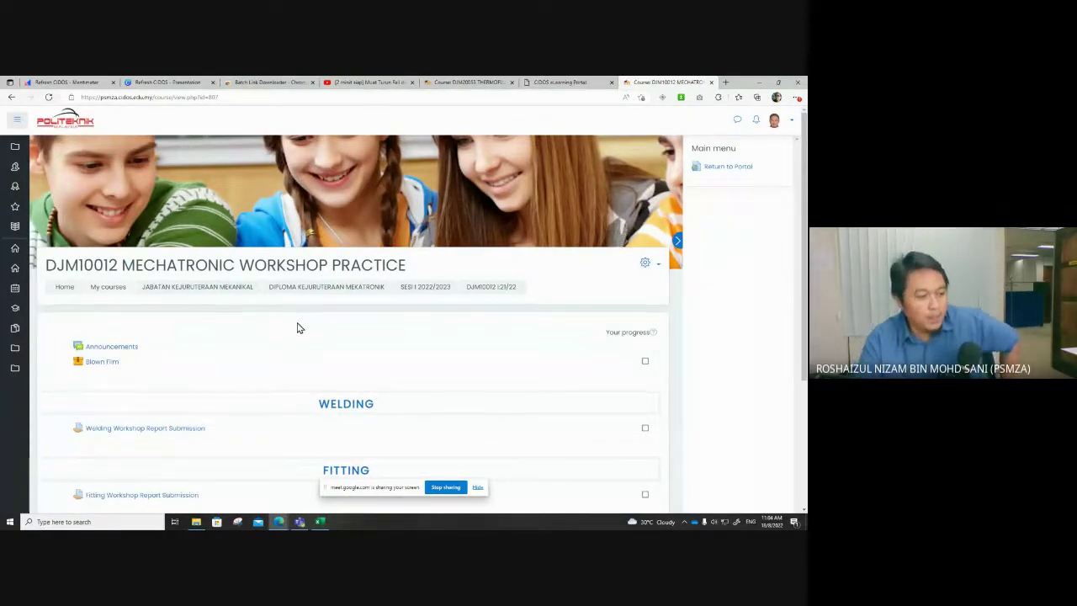
pyautogui.click(11, 97)
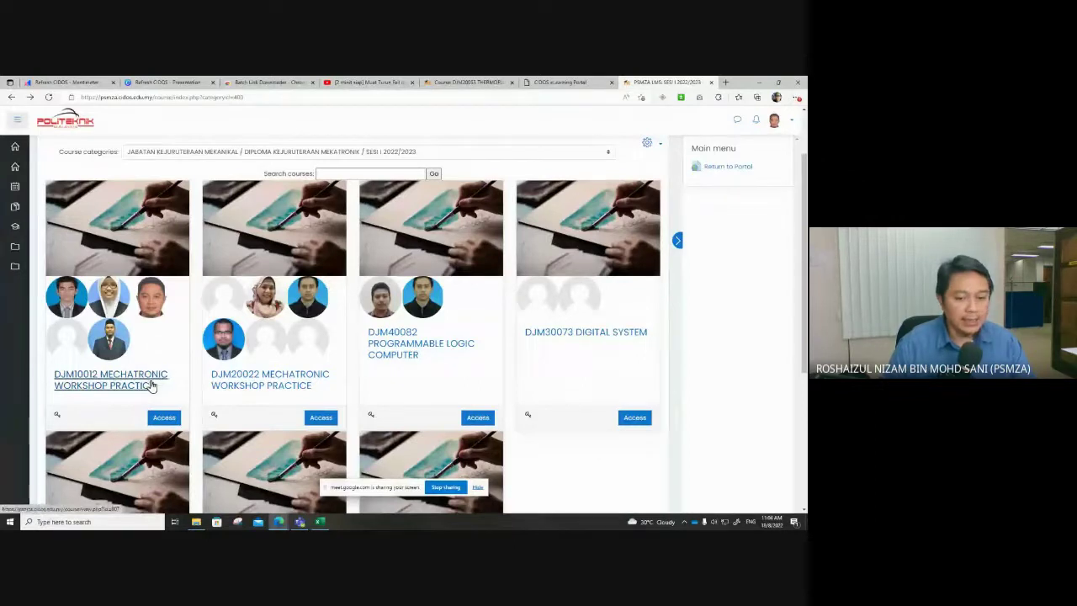
pyautogui.click(152, 384)
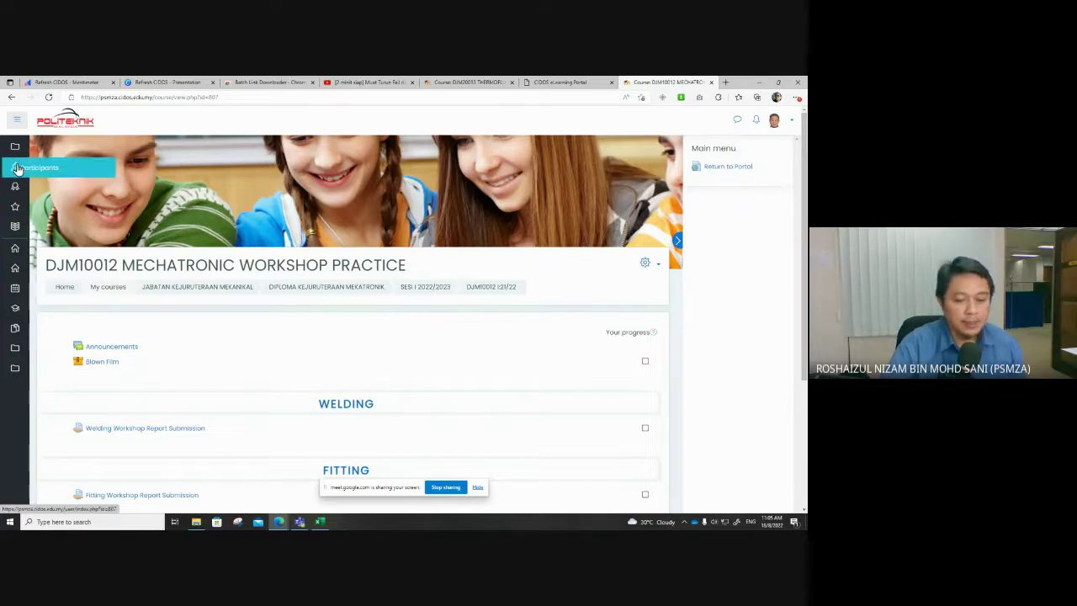
# Filter DJM10012 participants by the lecturer's name, then switch back to the Canva slides.
pyautogui.click(16, 168)
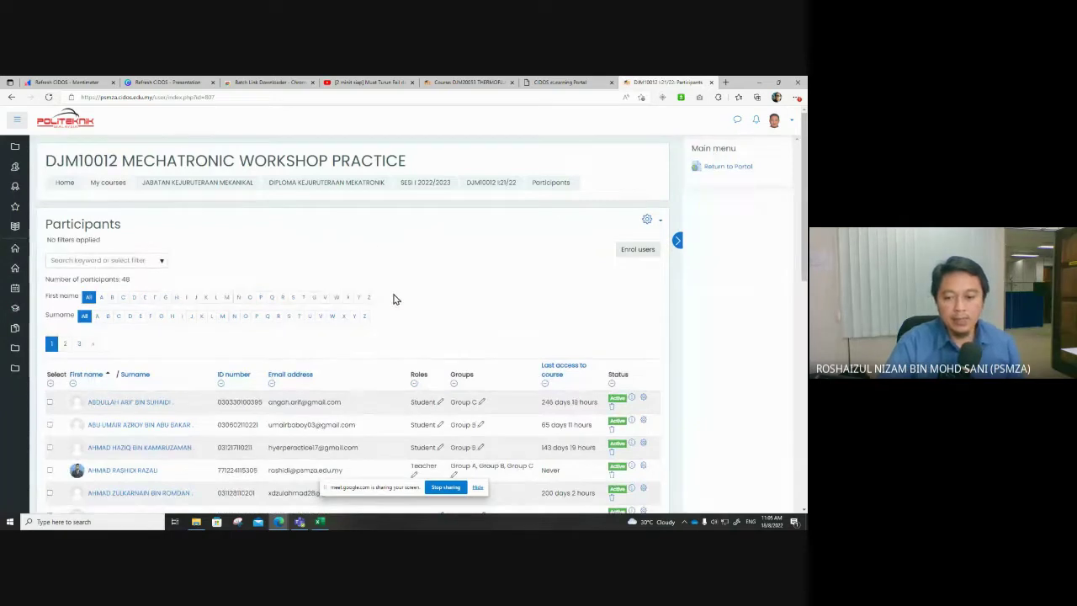
pyautogui.scroll(-3, 392, 296)
pyautogui.scroll(1, 395, 299)
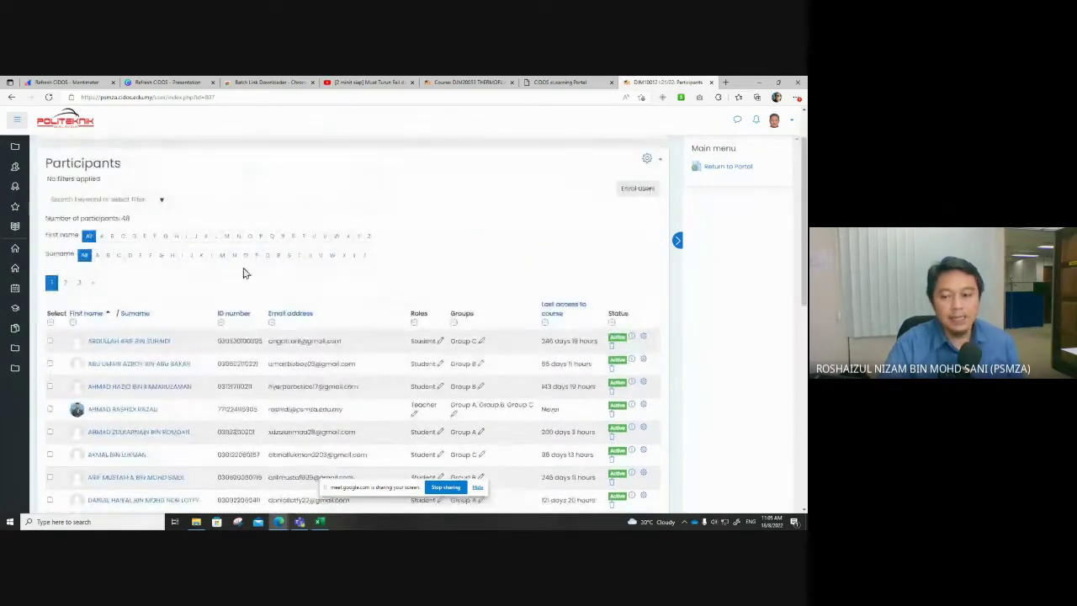
pyautogui.click(104, 199)
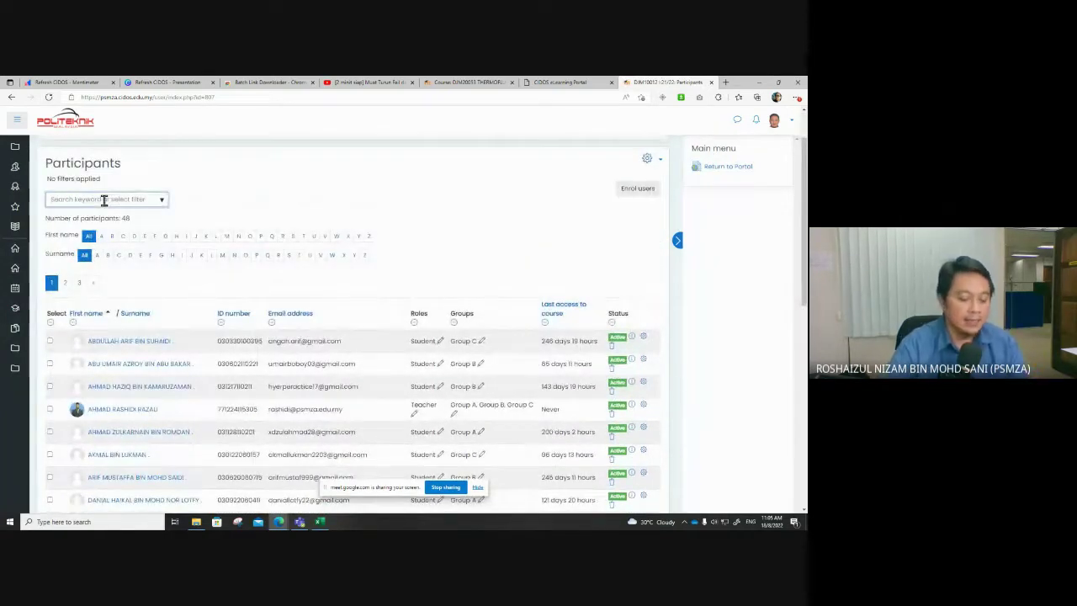
pyautogui.write('roshai')
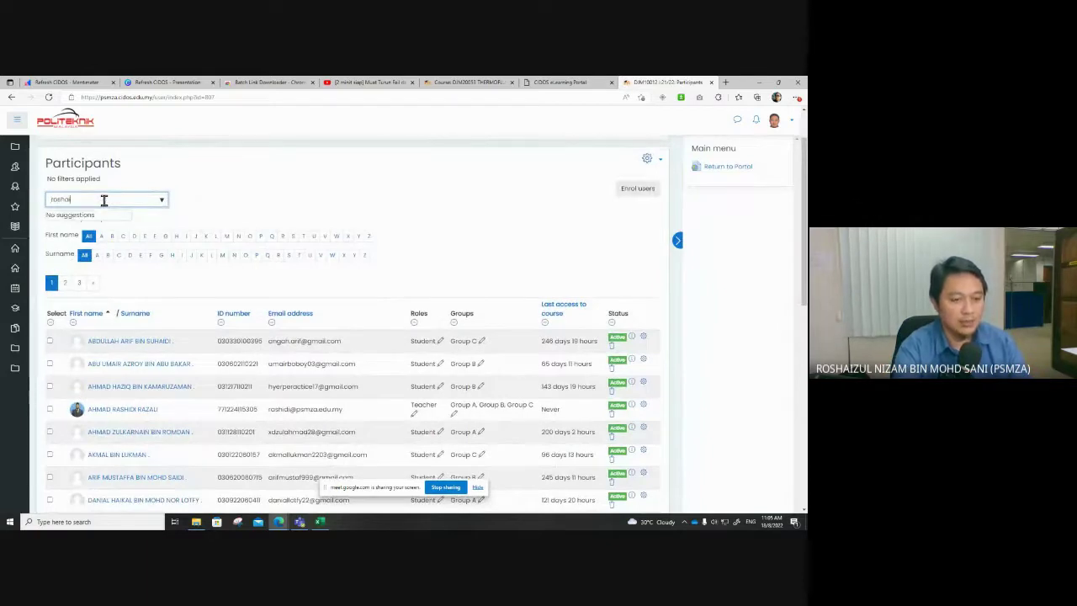
pyautogui.write('zul')
pyautogui.press('Return')
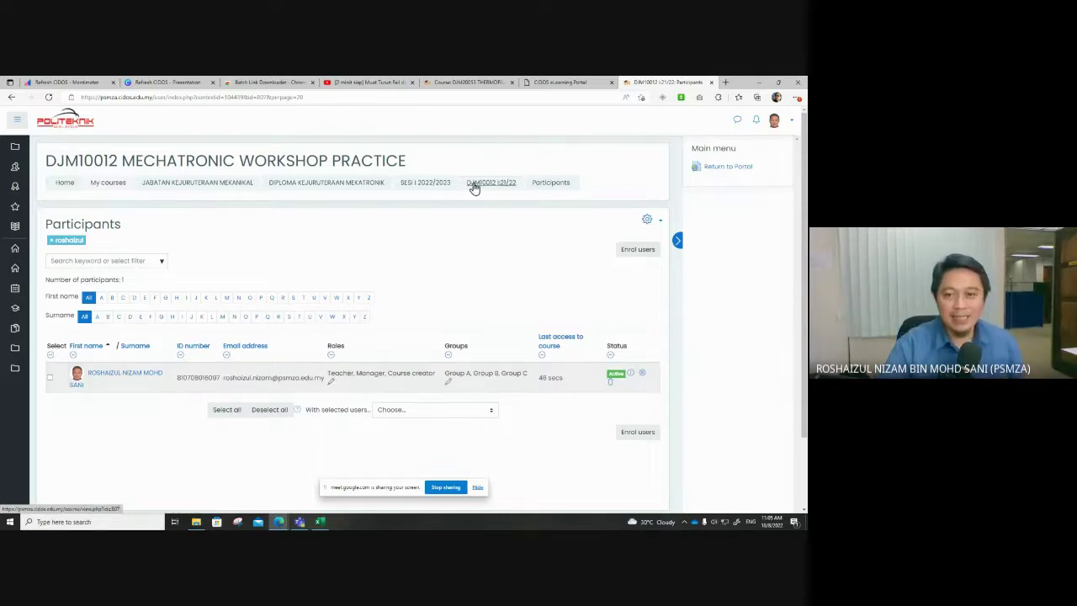
pyautogui.click(168, 82)
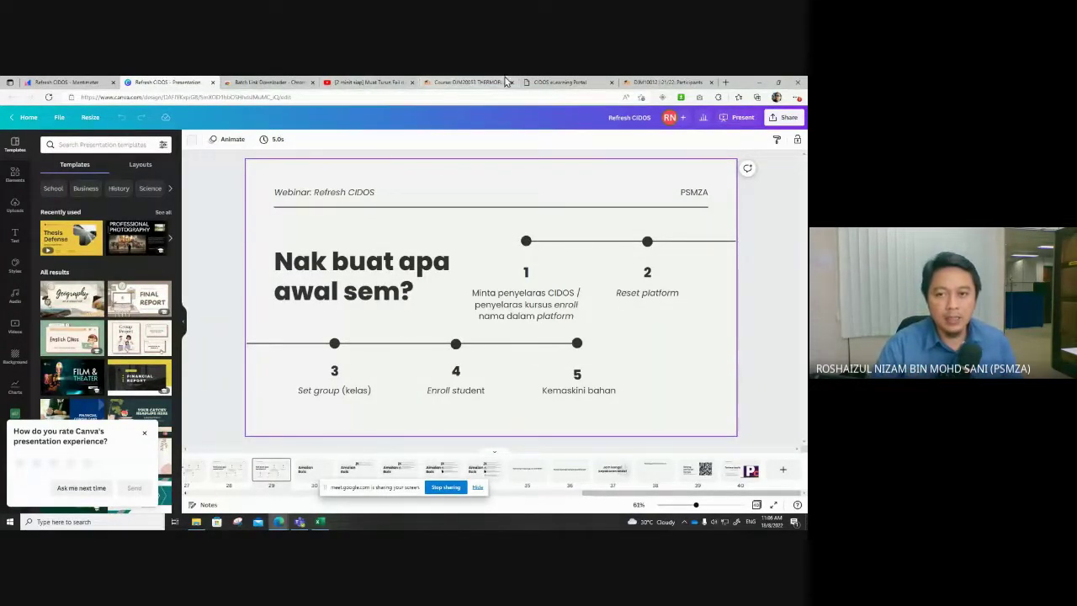
# Return from Canva to the filtered DJM10012 participants browser tab.
pyautogui.click(484, 84)
pyautogui.click(665, 81)
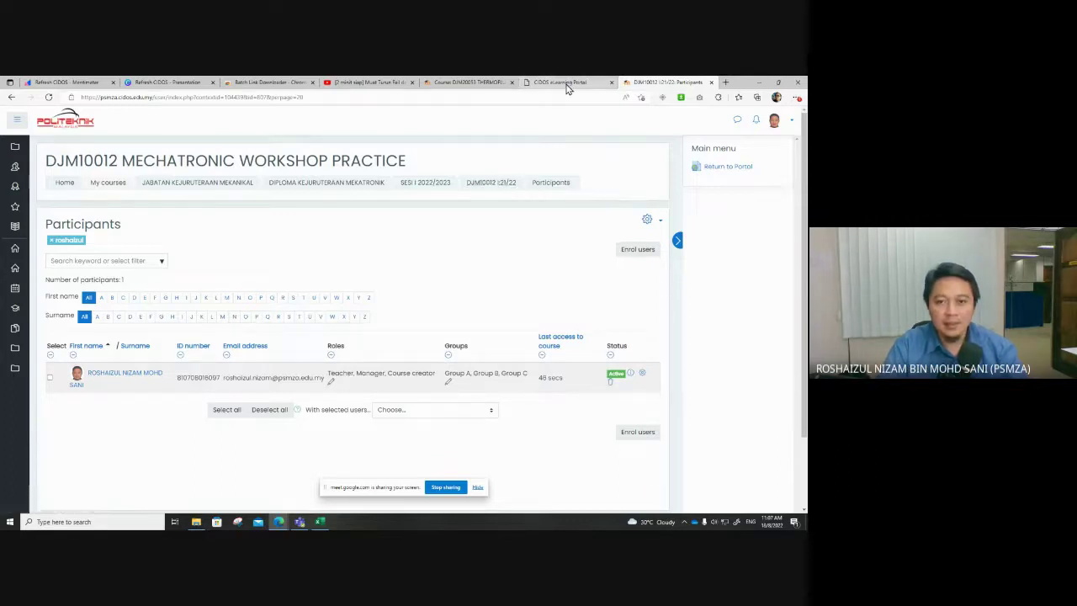
# Switch to the 'Refresh CIDOS - Presentation' tab showing the 'Nak buat apa awal sem?' slide.
pyautogui.click(154, 83)
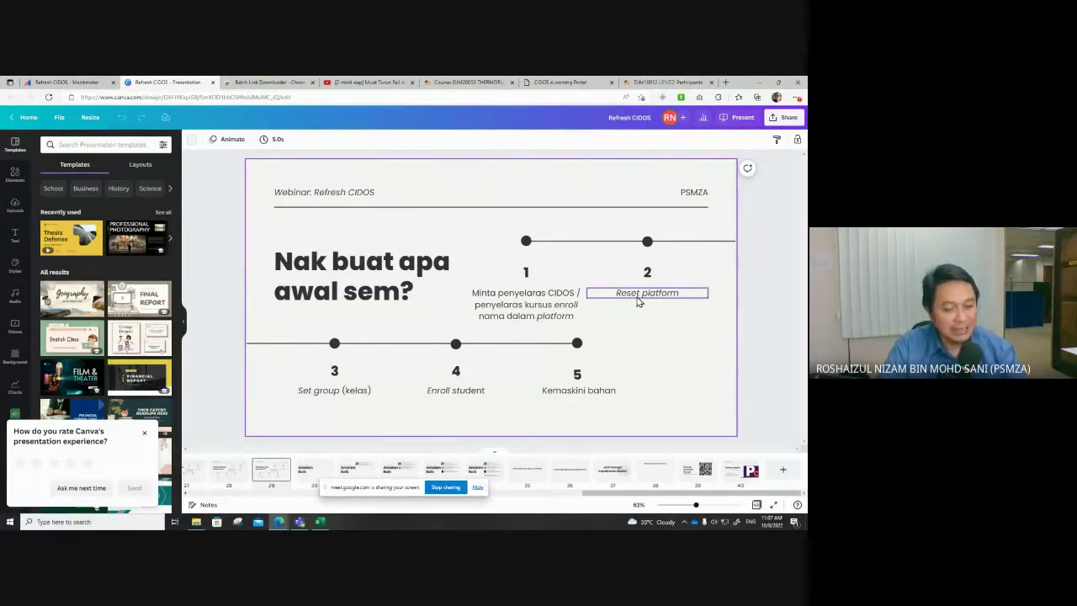
# Go from DJM10012 participants to the course page and open Welding Workshop Report Submission.
pyautogui.click(657, 83)
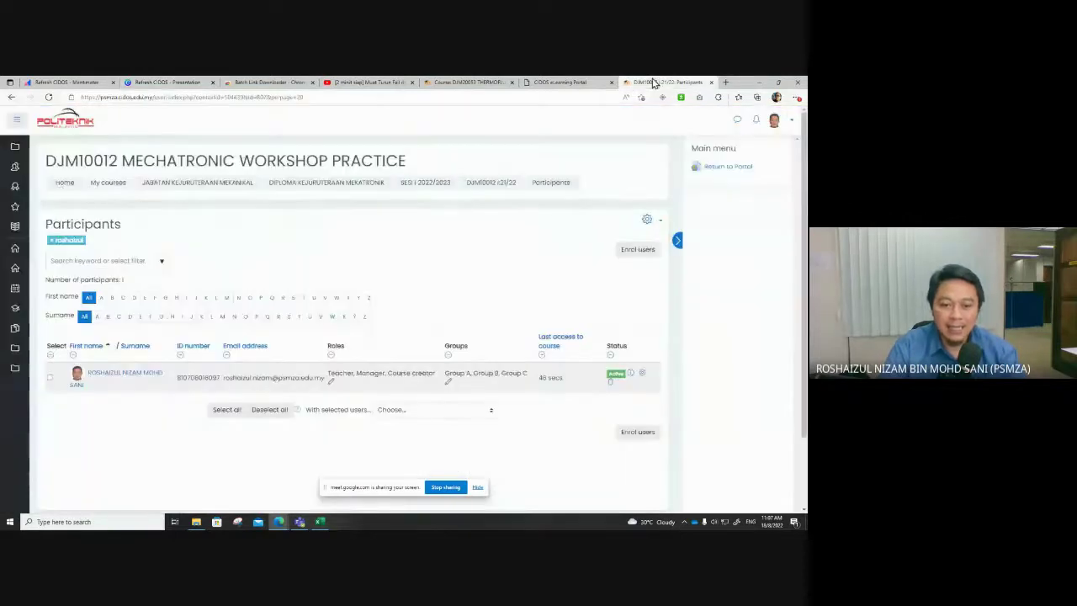
pyautogui.click(491, 183)
pyautogui.scroll(-5, 422, 303)
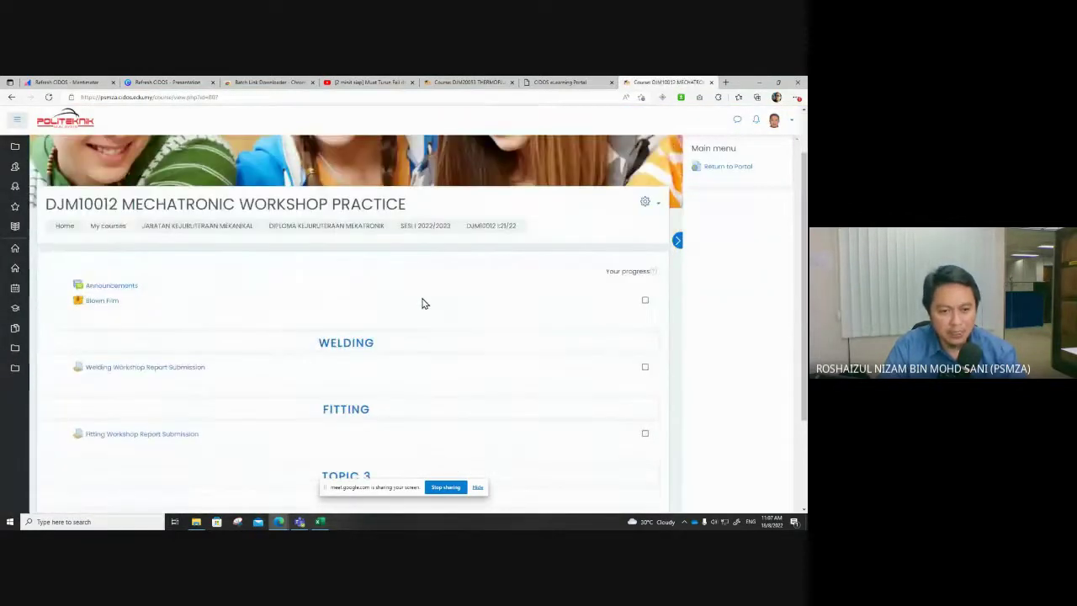
pyautogui.scroll(2, 423, 305)
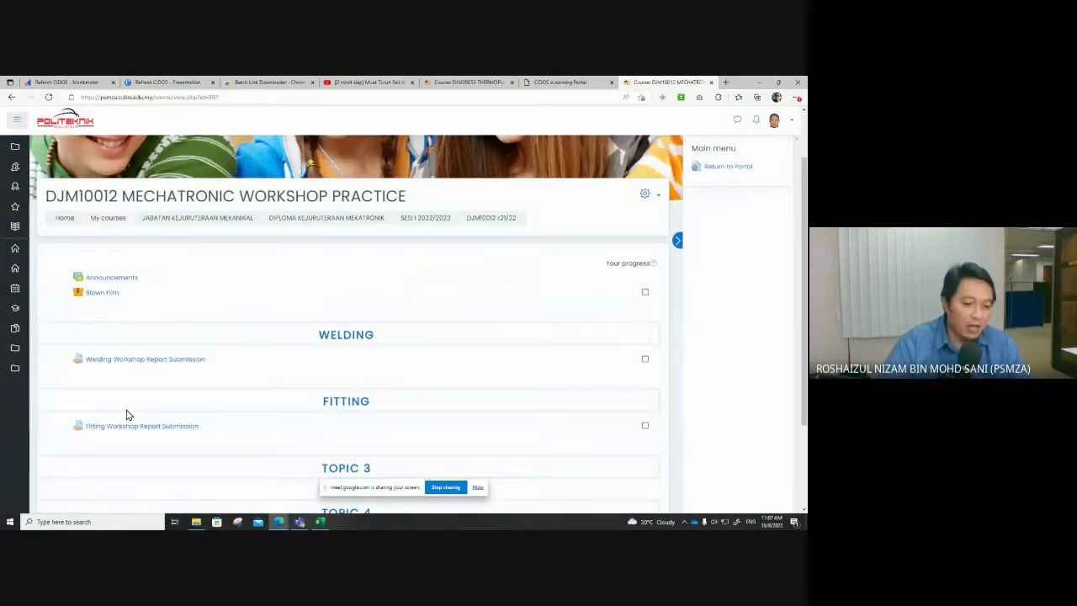
pyautogui.click(153, 363)
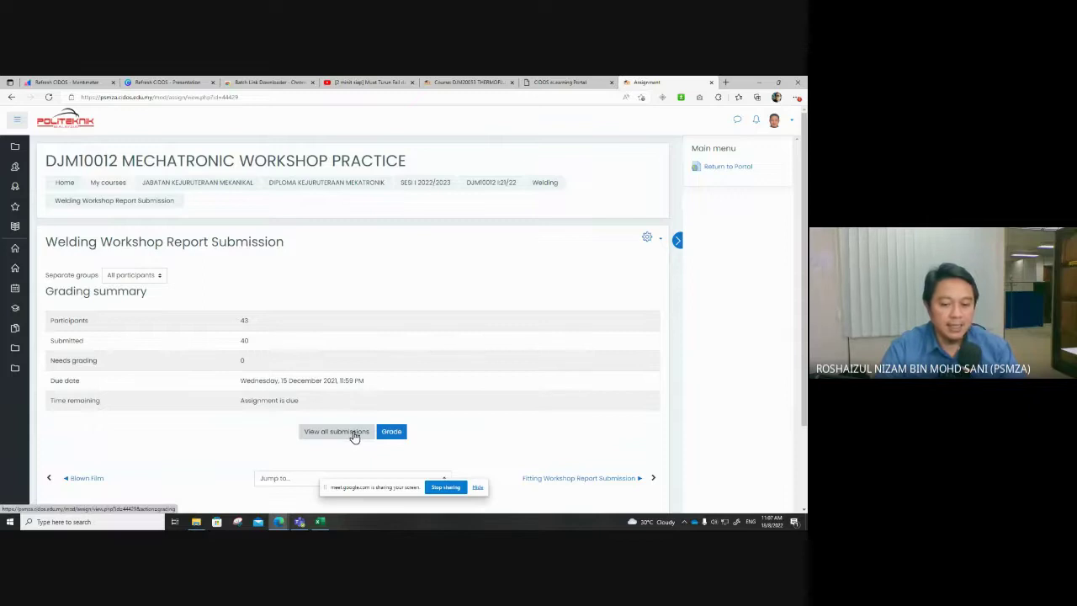
pyautogui.click(15, 98)
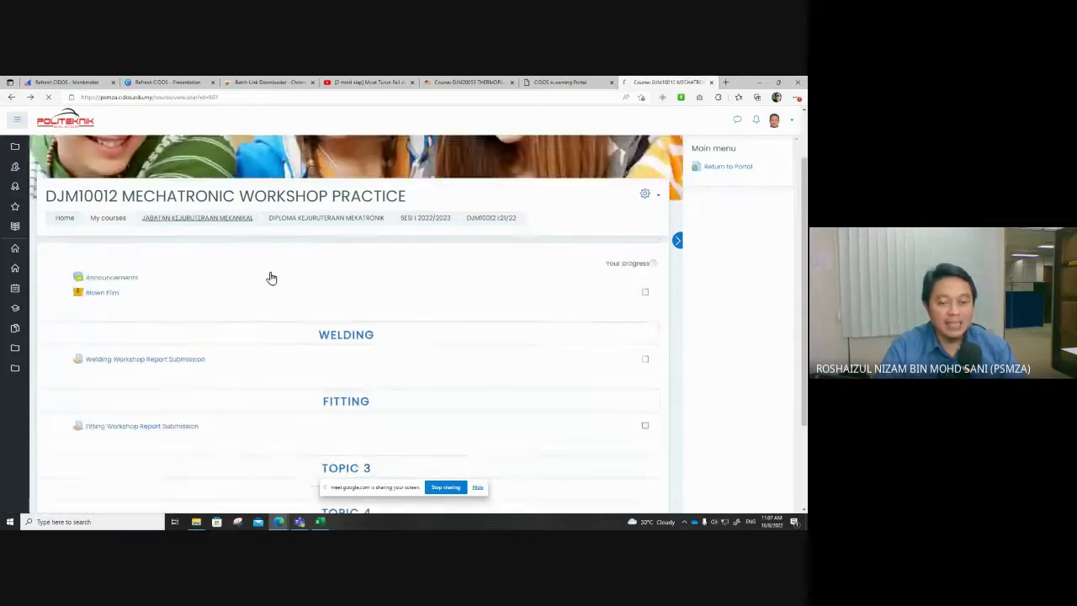
pyautogui.scroll(-3, 365, 354)
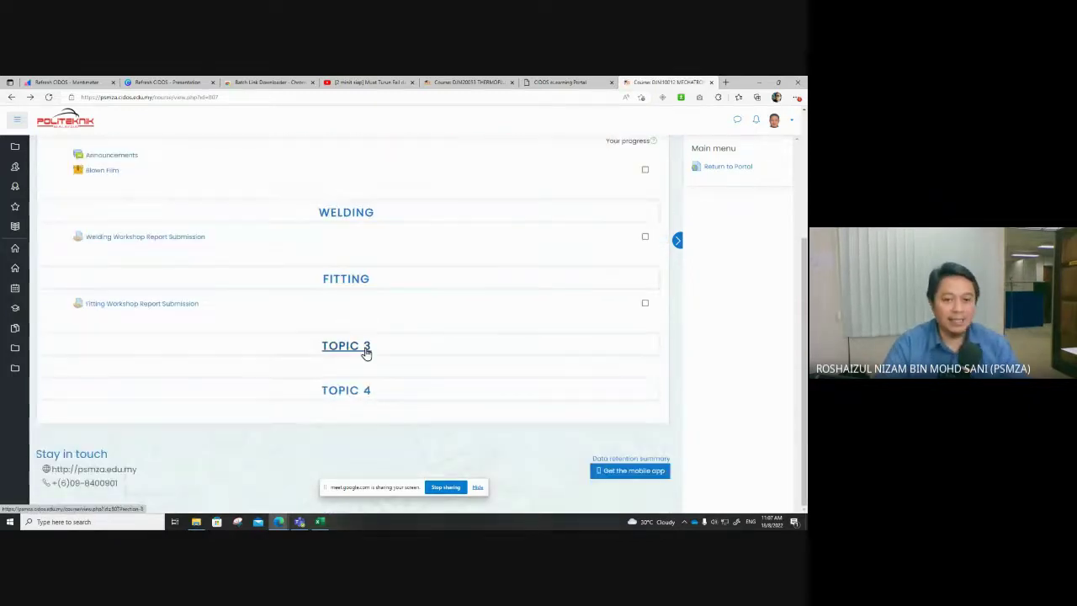
pyautogui.scroll(2, 365, 354)
pyautogui.scroll(-1, 365, 353)
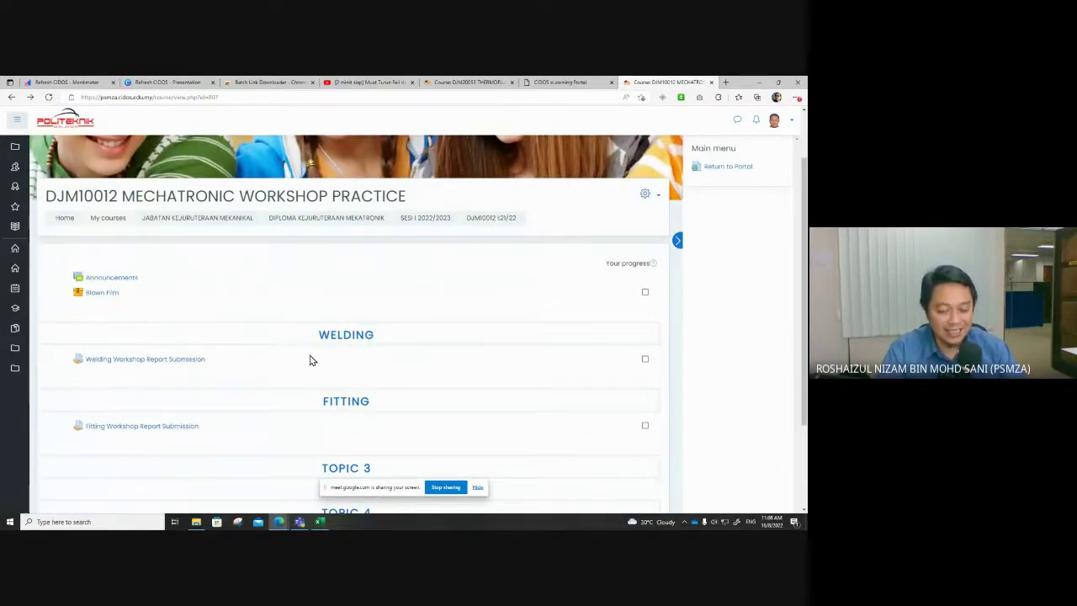
pyautogui.click(143, 360)
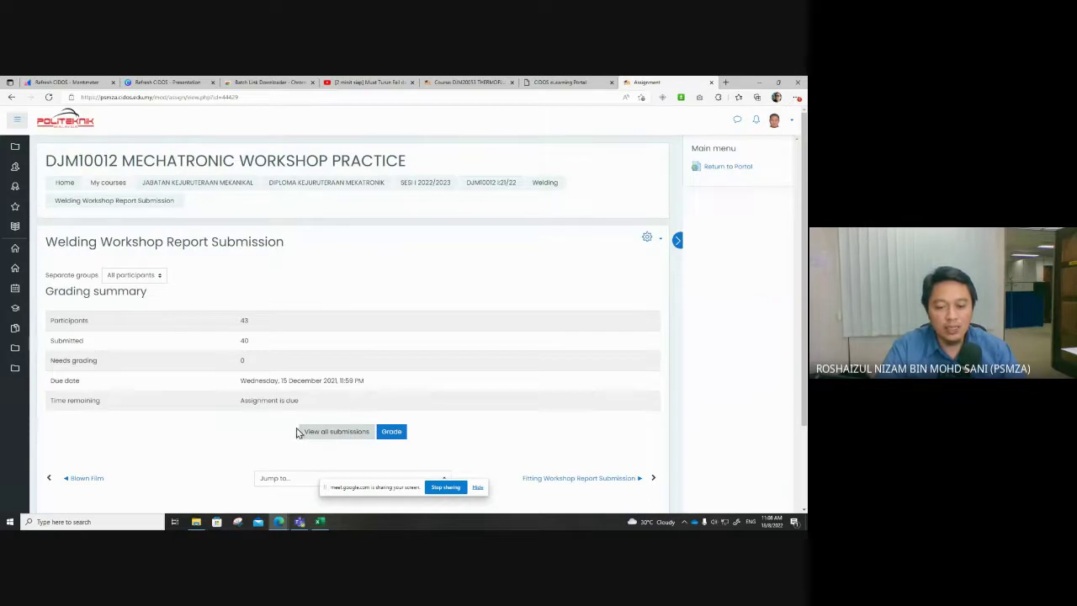
# View all Welding submissions, scan the grading table, and expand the Grading action list.
pyautogui.click(346, 436)
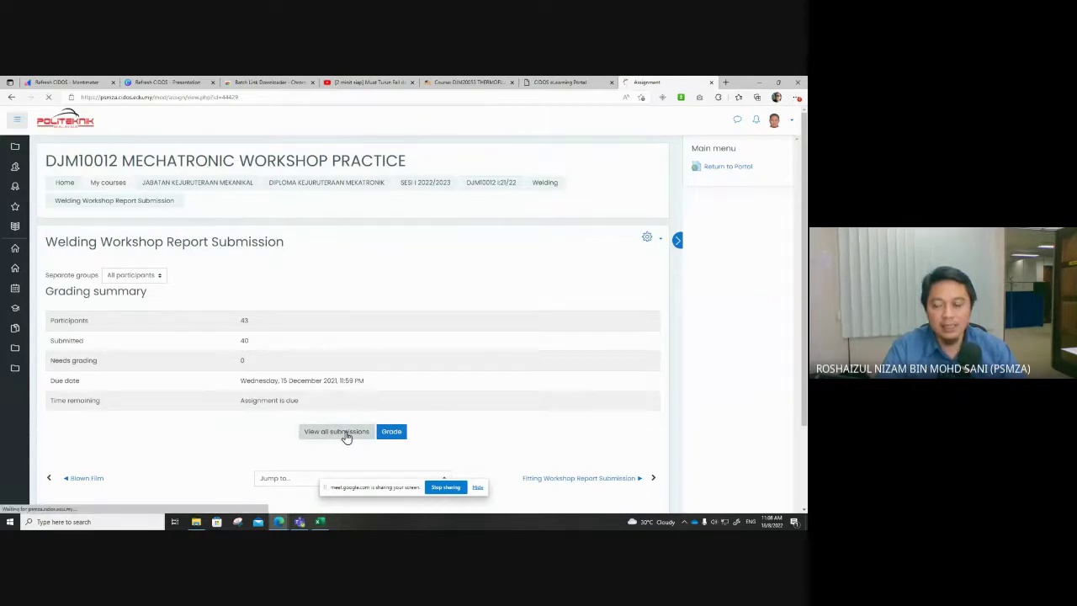
pyautogui.scroll(-1, 413, 409)
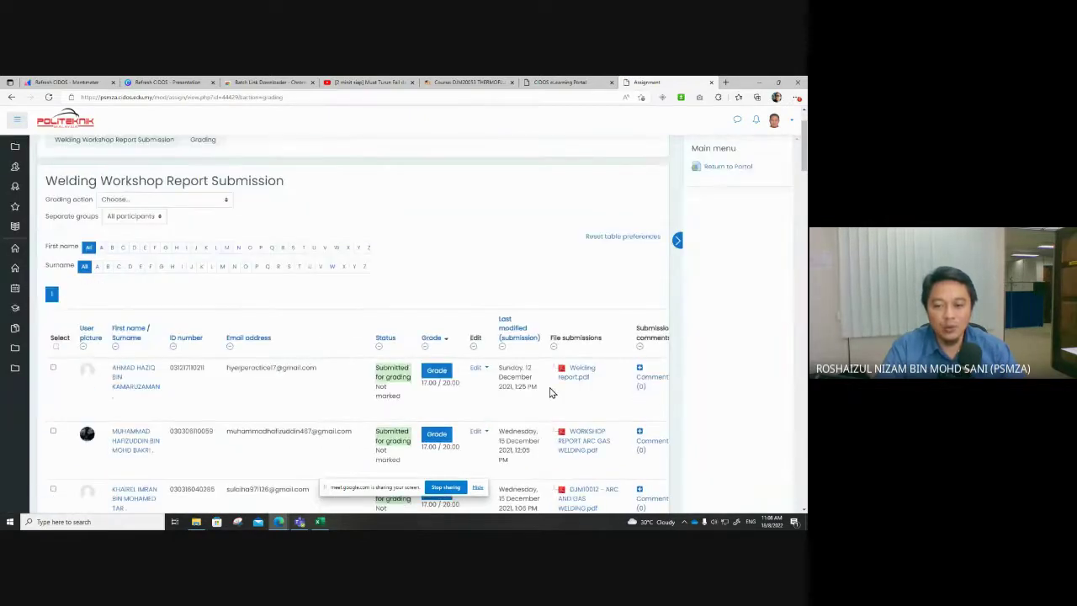
pyautogui.keyDown('ctrl'); pyautogui.scroll(-3, 552, 393); pyautogui.keyUp('ctrl')
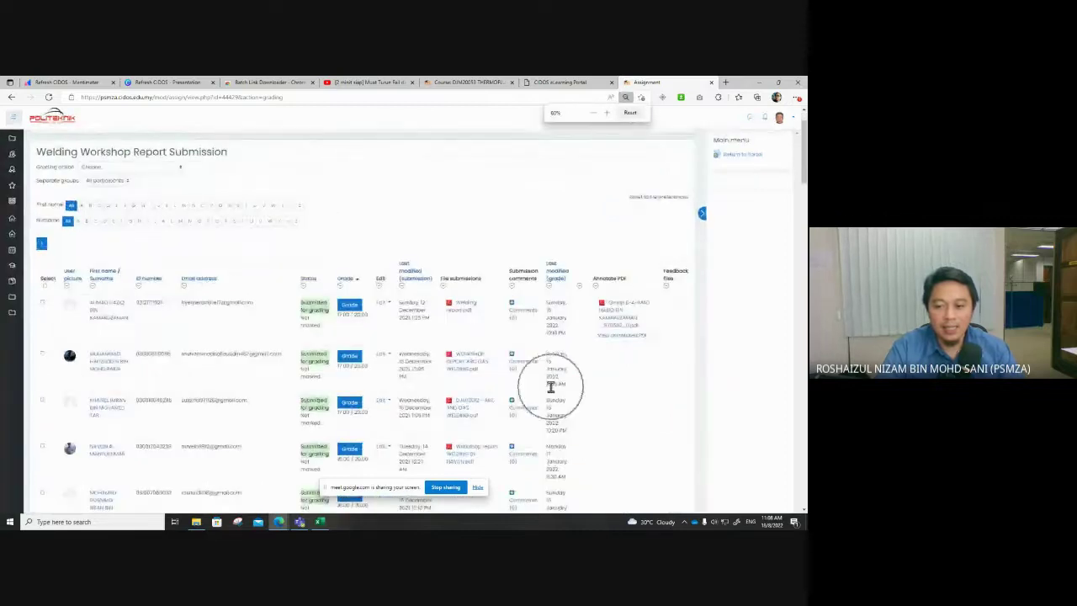
pyautogui.scroll(-3, 551, 387)
pyautogui.scroll(-3, 551, 387)
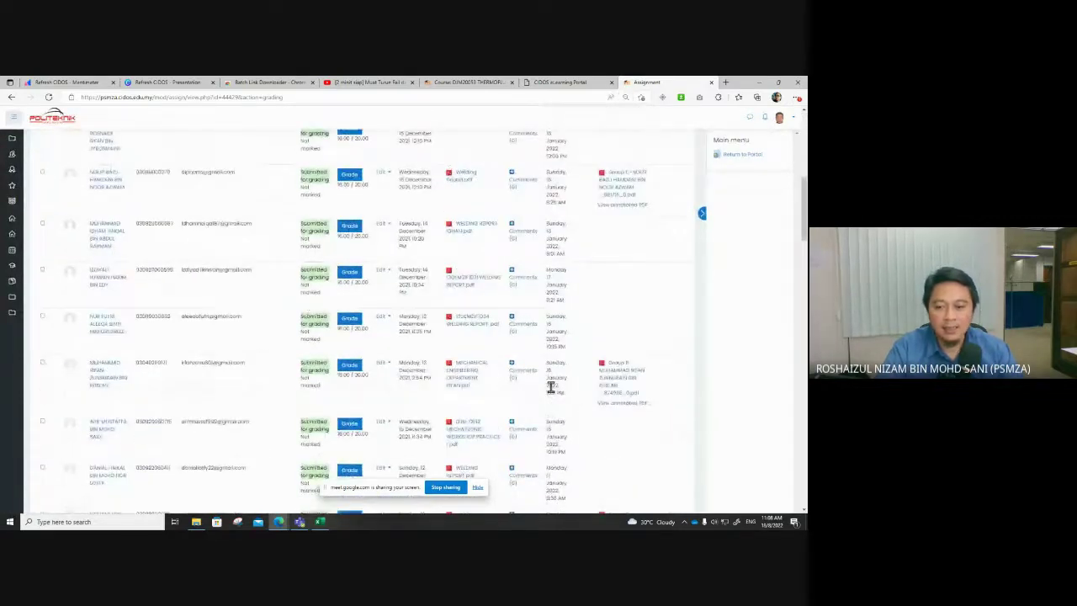
pyautogui.scroll(-10, 551, 387)
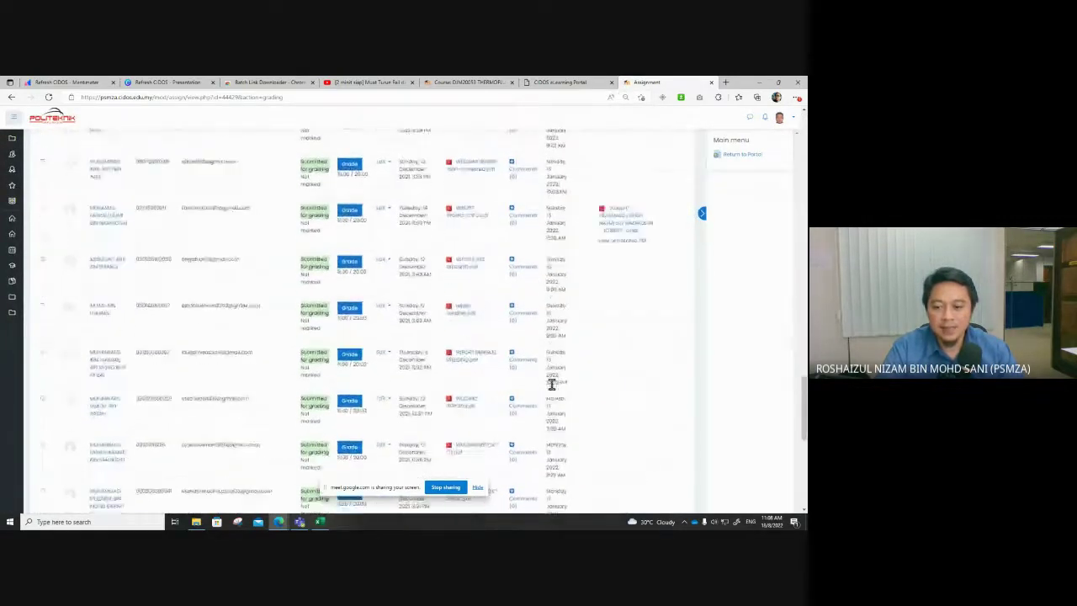
pyautogui.scroll(10, 551, 385)
pyautogui.scroll(-1, 552, 383)
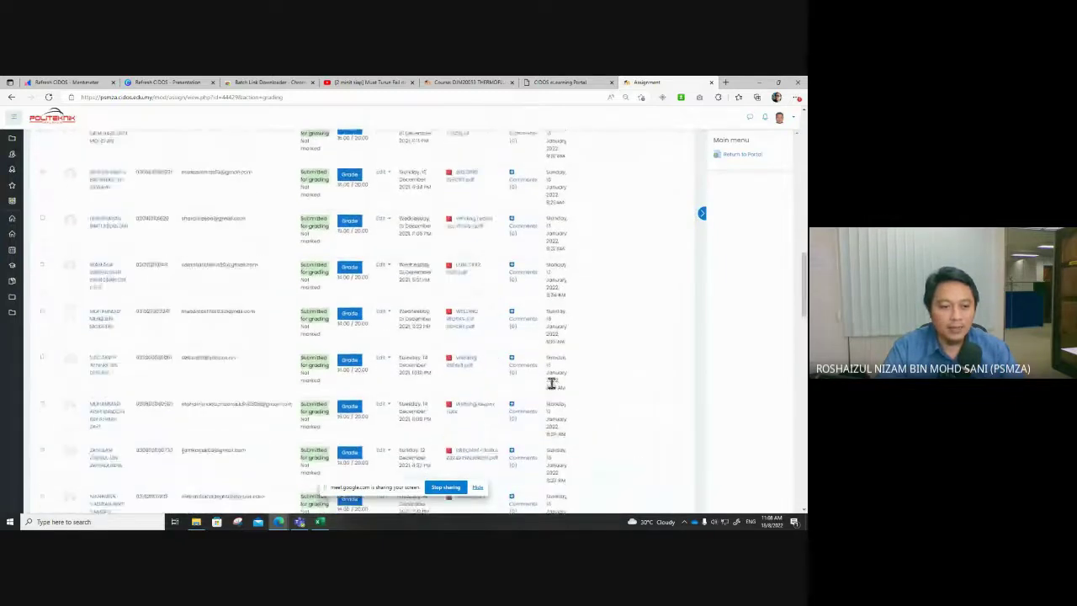
pyautogui.scroll(10, 552, 383)
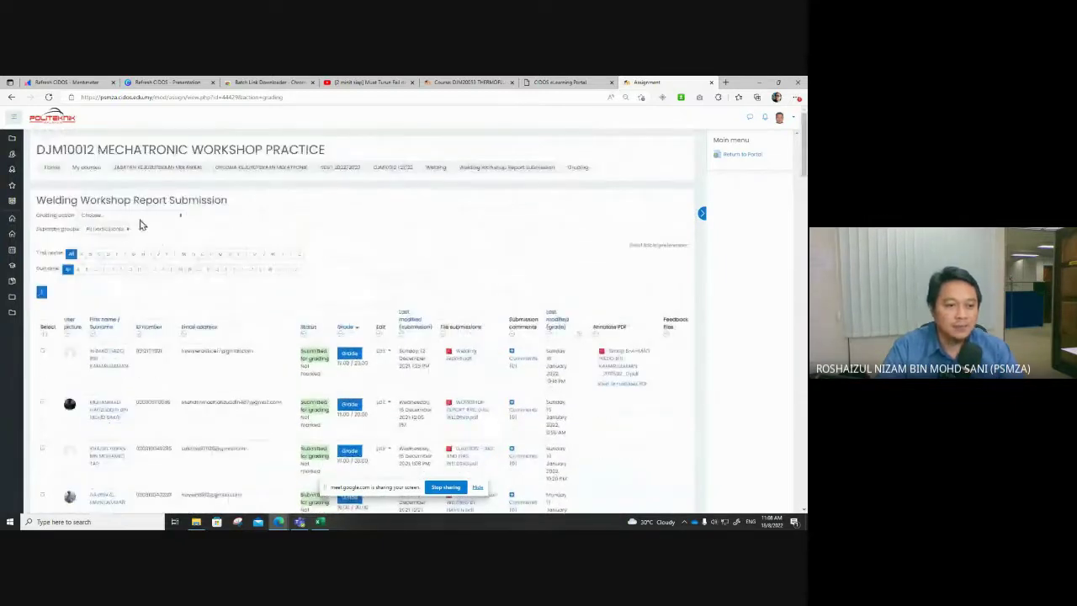
pyautogui.scroll(-10, 208, 309)
pyautogui.scroll(-10, 208, 309)
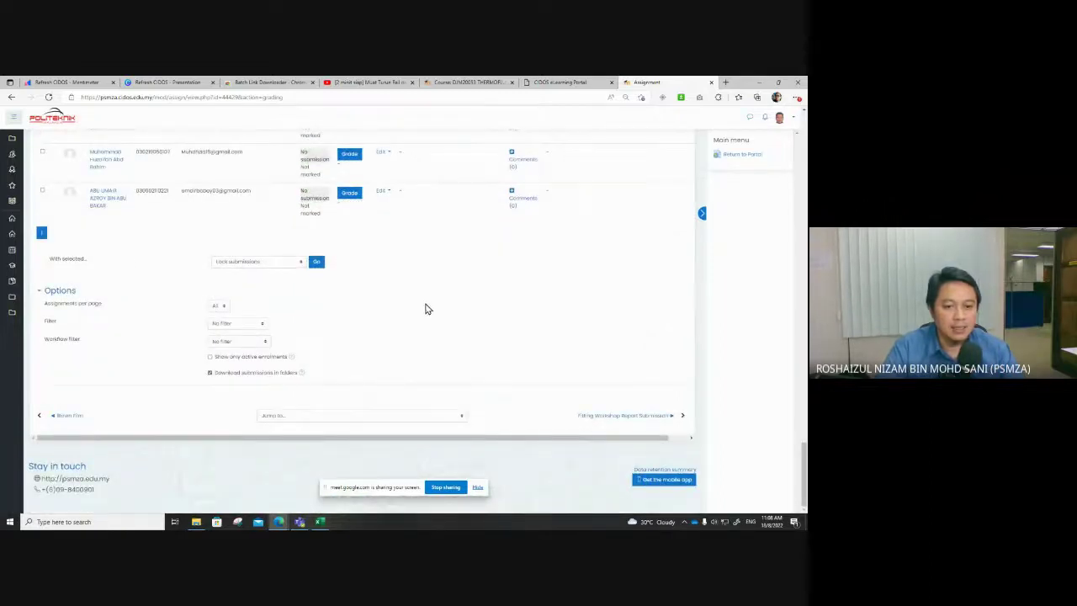
pyautogui.scroll(5, 427, 308)
pyautogui.scroll(3, 445, 328)
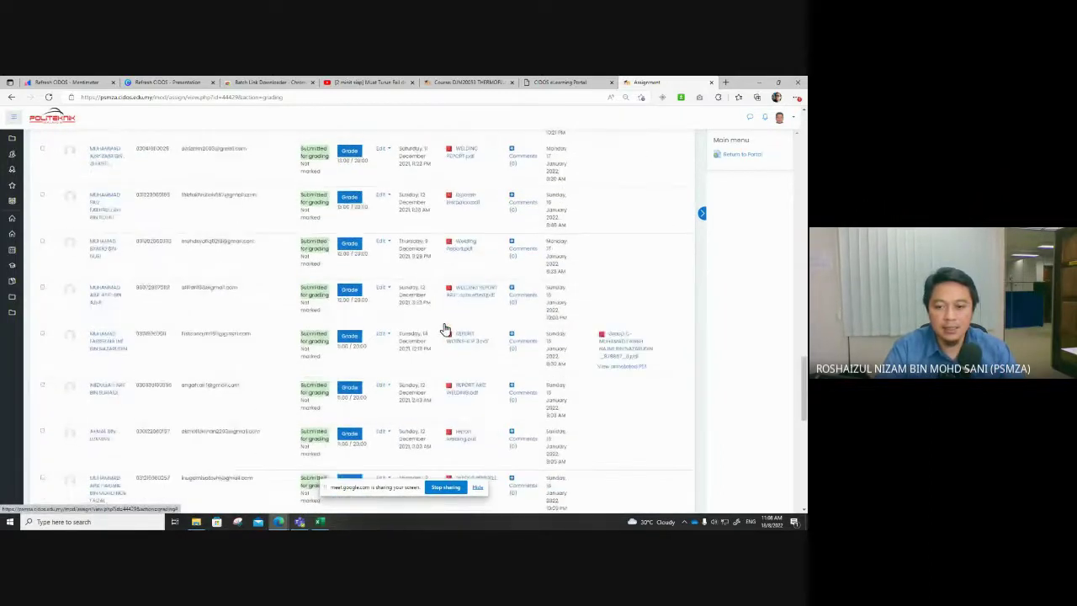
pyautogui.scroll(8, 445, 328)
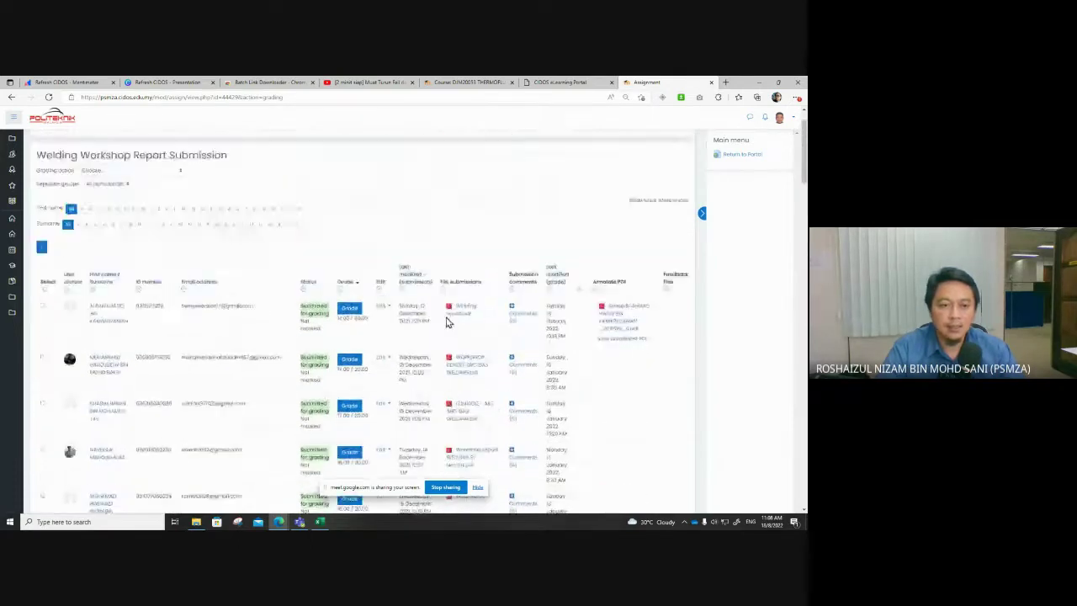
pyautogui.click(130, 215)
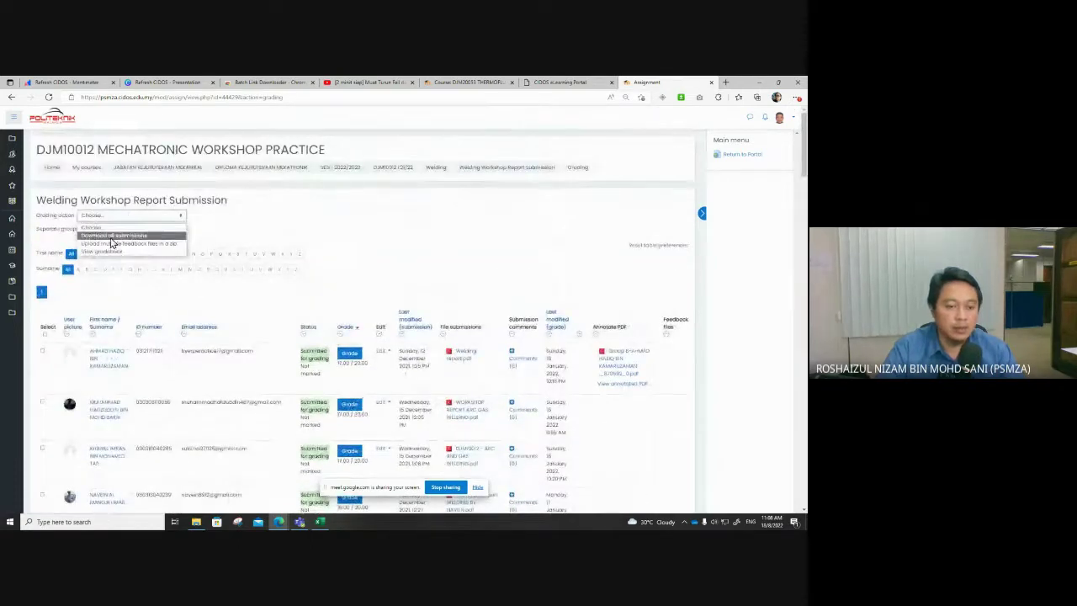
# Download all Welding submissions as one archive and hide the File submissions column.
pyautogui.click(113, 241)
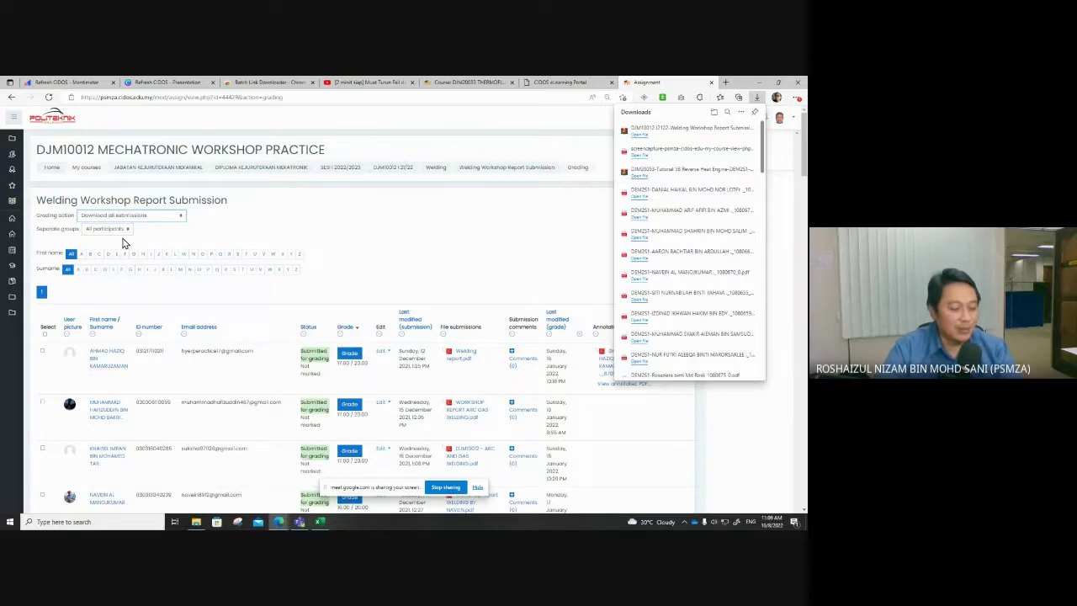
pyautogui.click(445, 249)
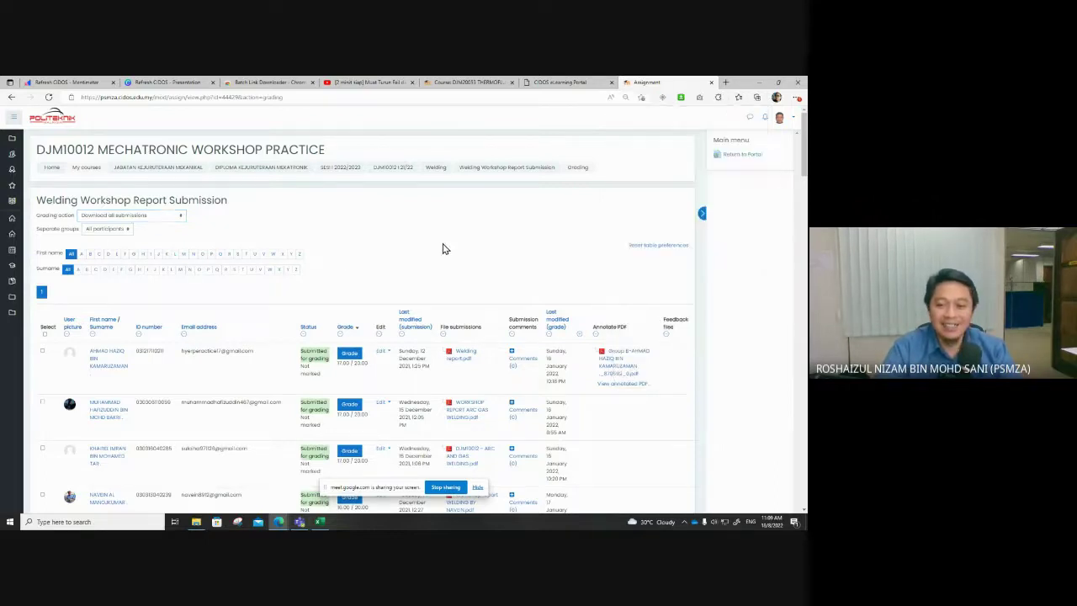
pyautogui.click(445, 335)
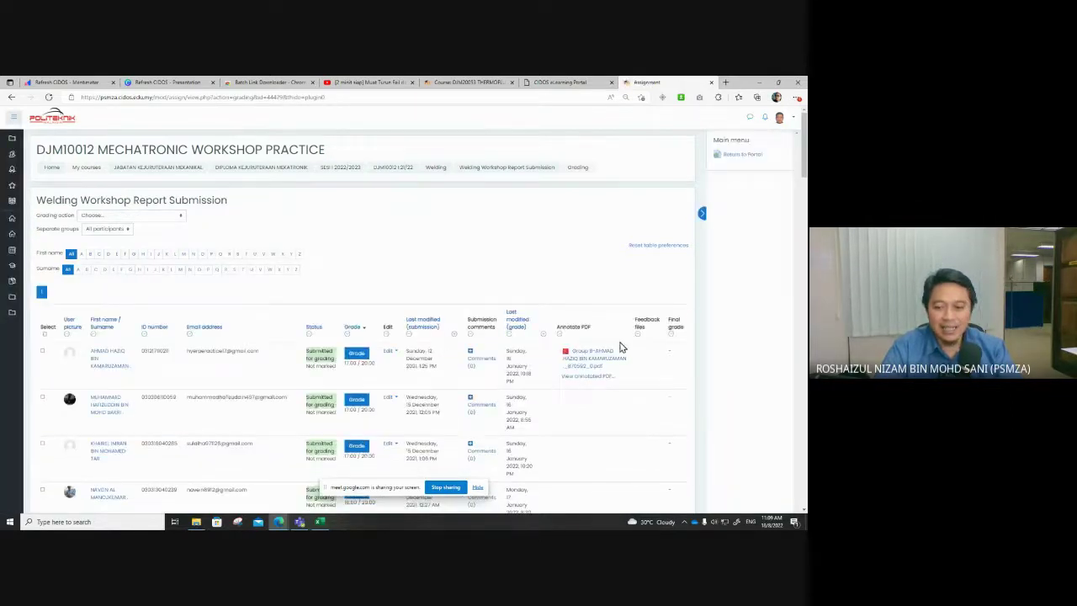
# Batch-download every *.pdf link on the page with Batch Link Downloader, then return to DJM10012.
pyautogui.click(681, 98)
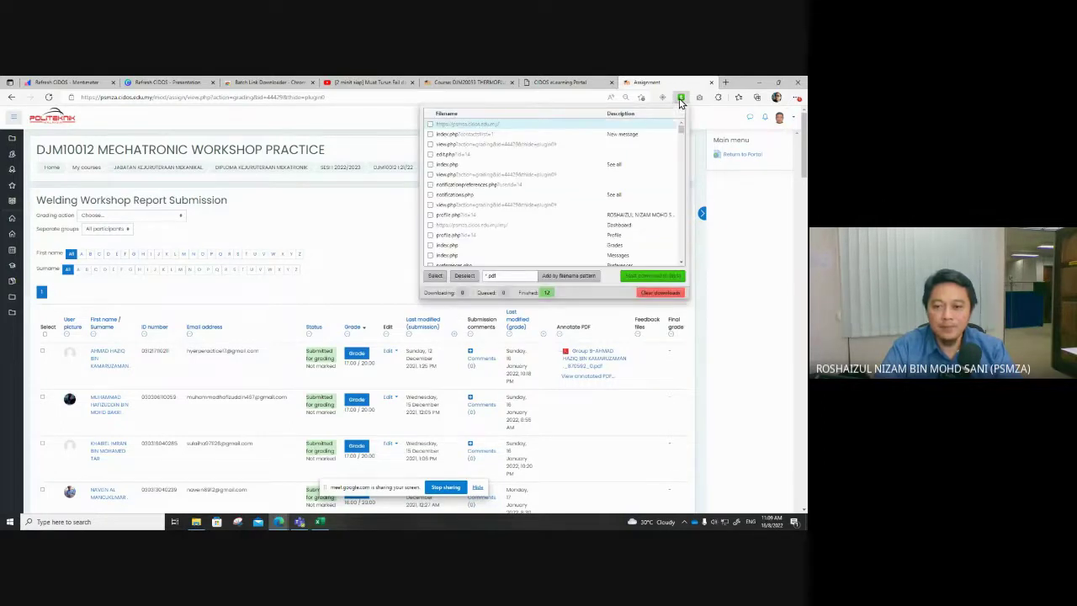
pyautogui.click(581, 277)
pyautogui.click(641, 277)
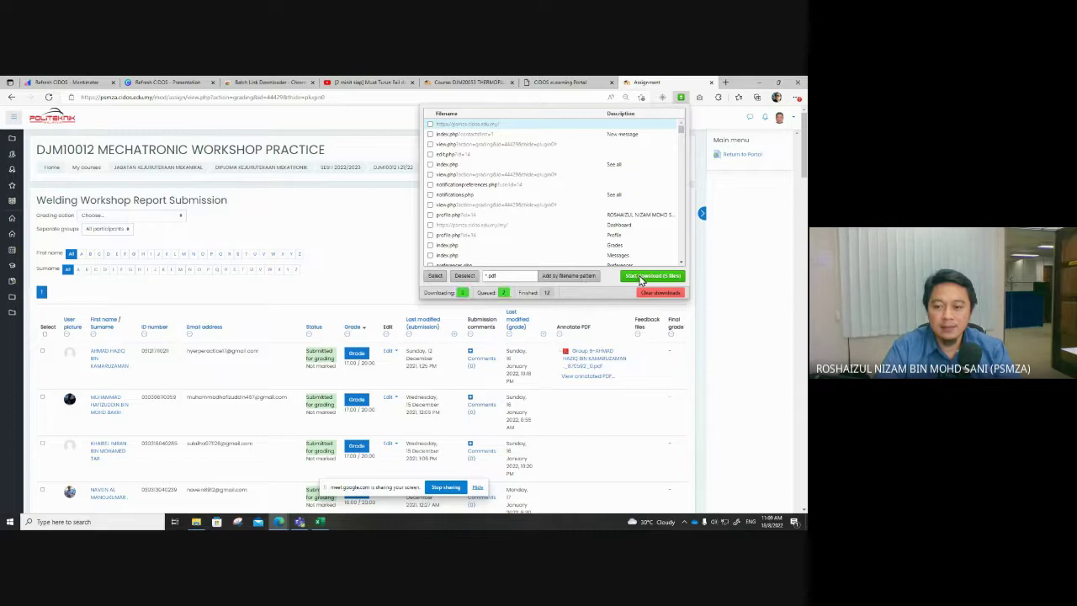
pyautogui.click(360, 243)
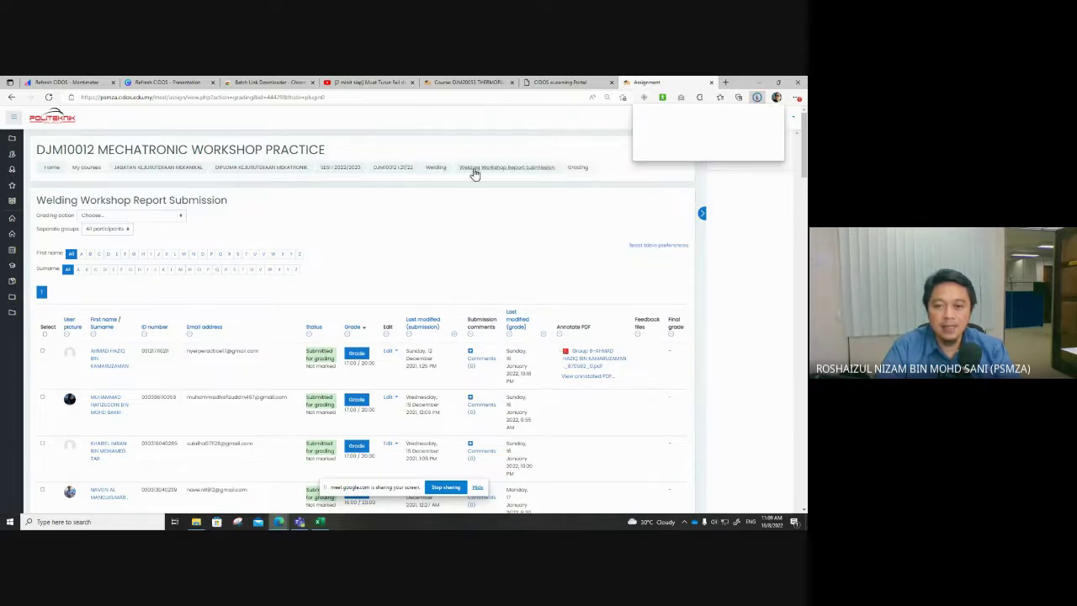
pyautogui.click(391, 169)
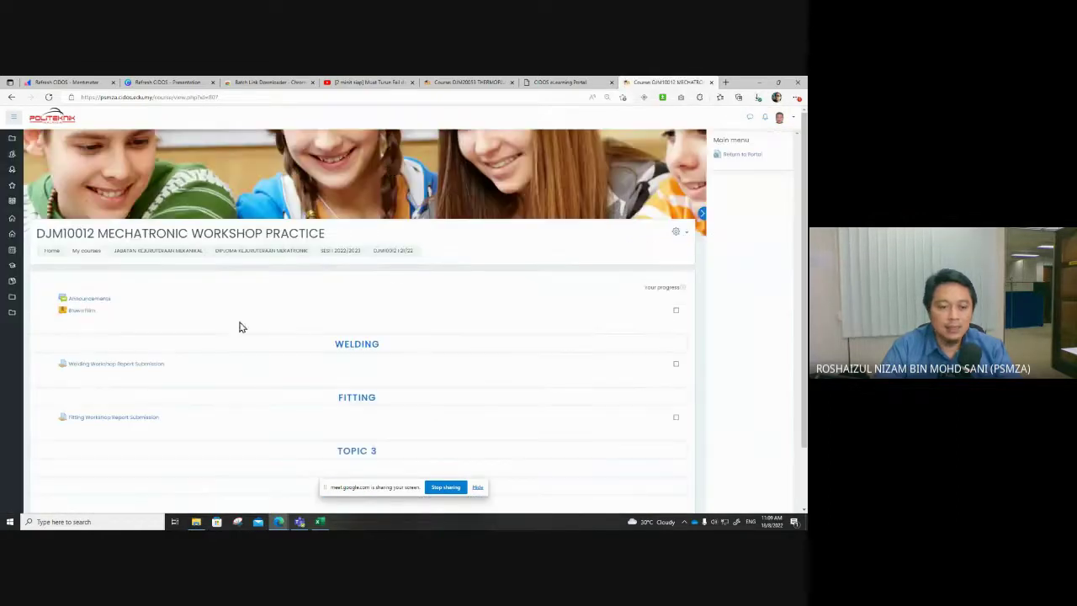
# Open all Fitting Workshop Report Submission entries with the File submissions column shown again.
pyautogui.click(98, 419)
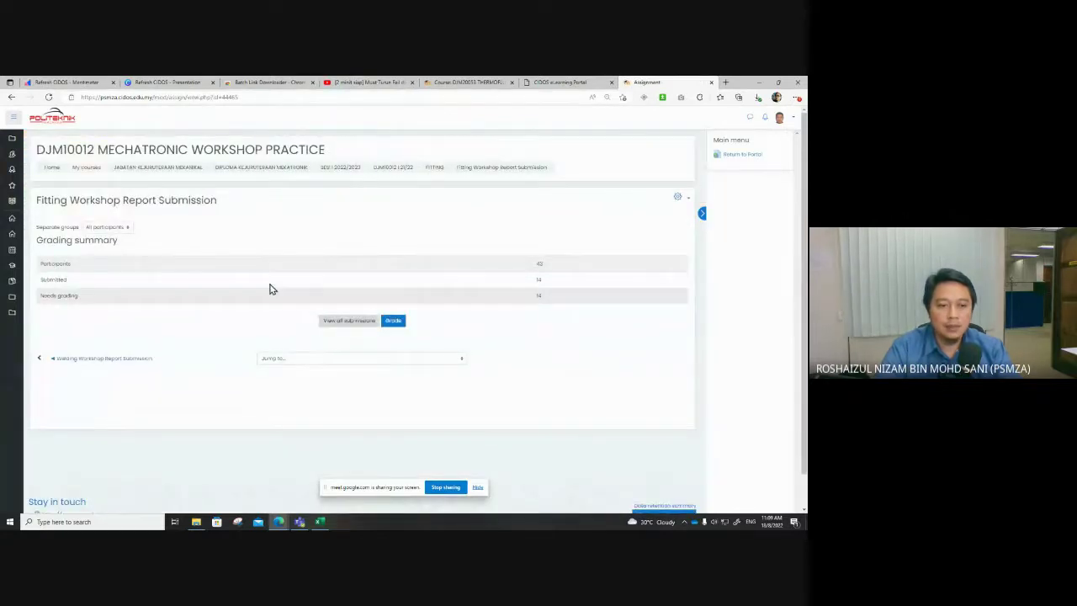
pyautogui.click(339, 323)
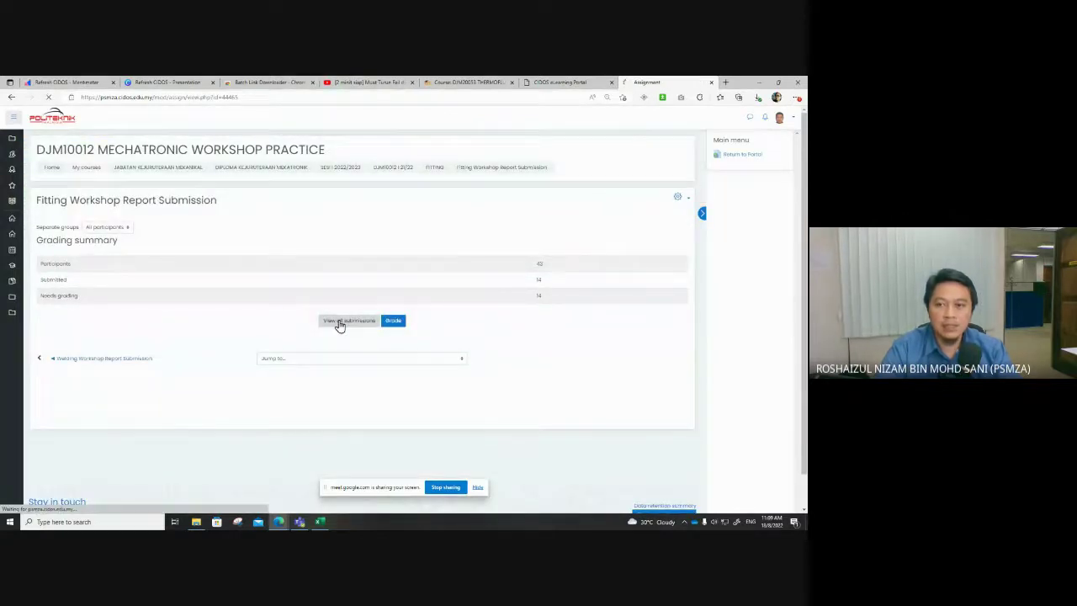
pyautogui.scroll(-3, 490, 348)
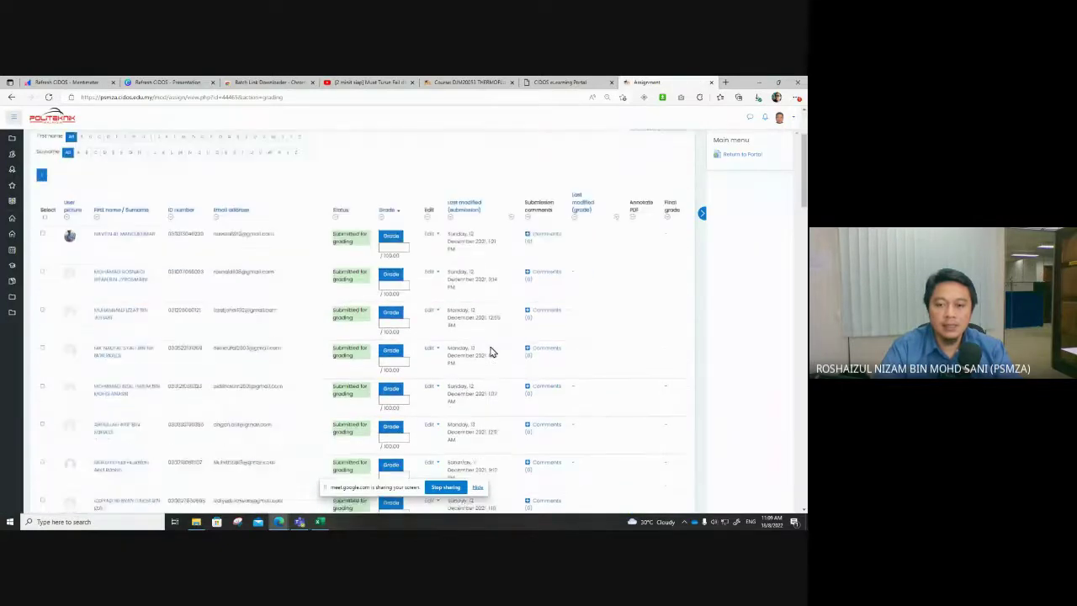
pyautogui.click(510, 221)
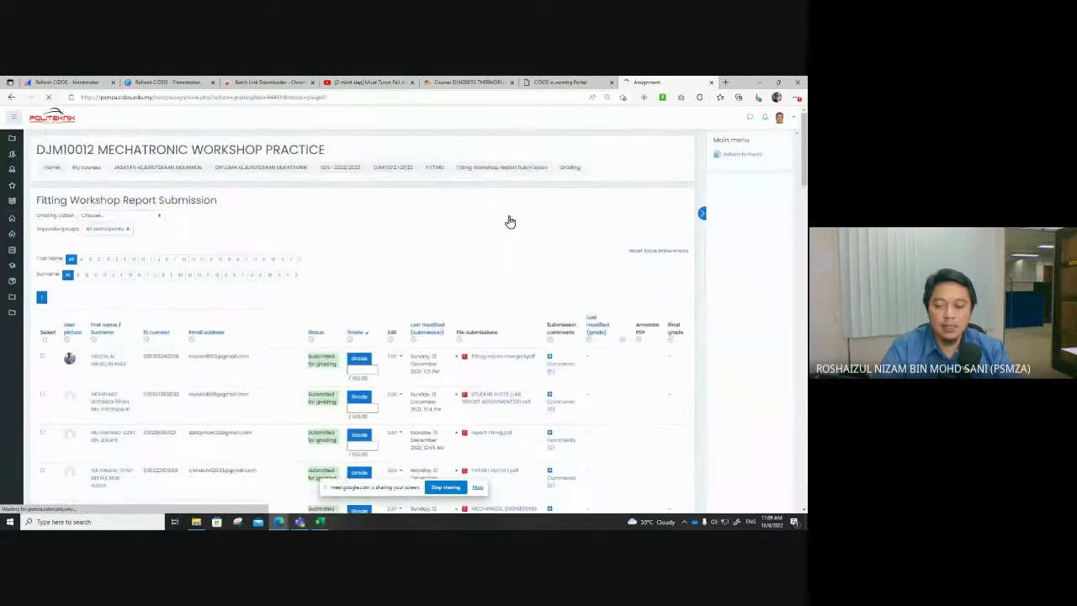
pyautogui.scroll(-7, 410, 292)
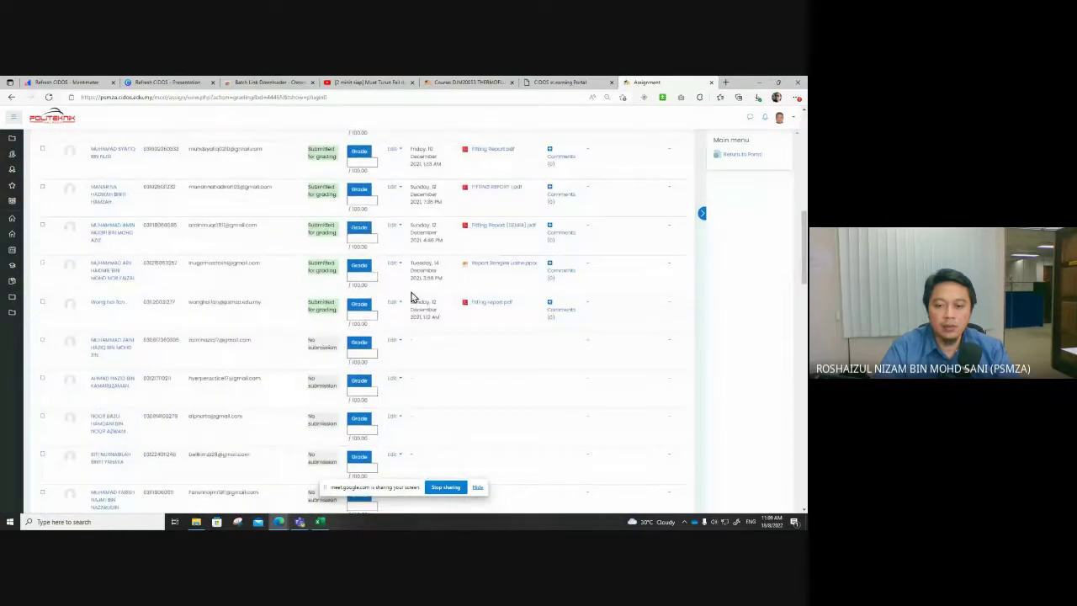
pyautogui.scroll(-5, 409, 291)
pyautogui.scroll(5, 406, 290)
pyautogui.scroll(10, 405, 292)
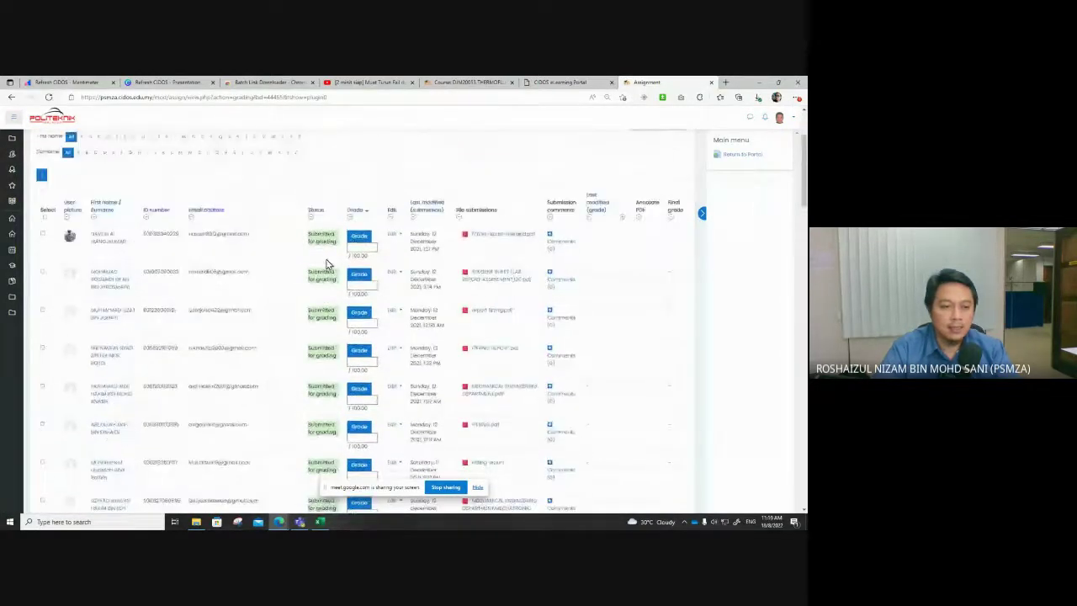
# Download all Fitting submissions via Grading action and confirm the archive in Downloads.
pyautogui.click(140, 218)
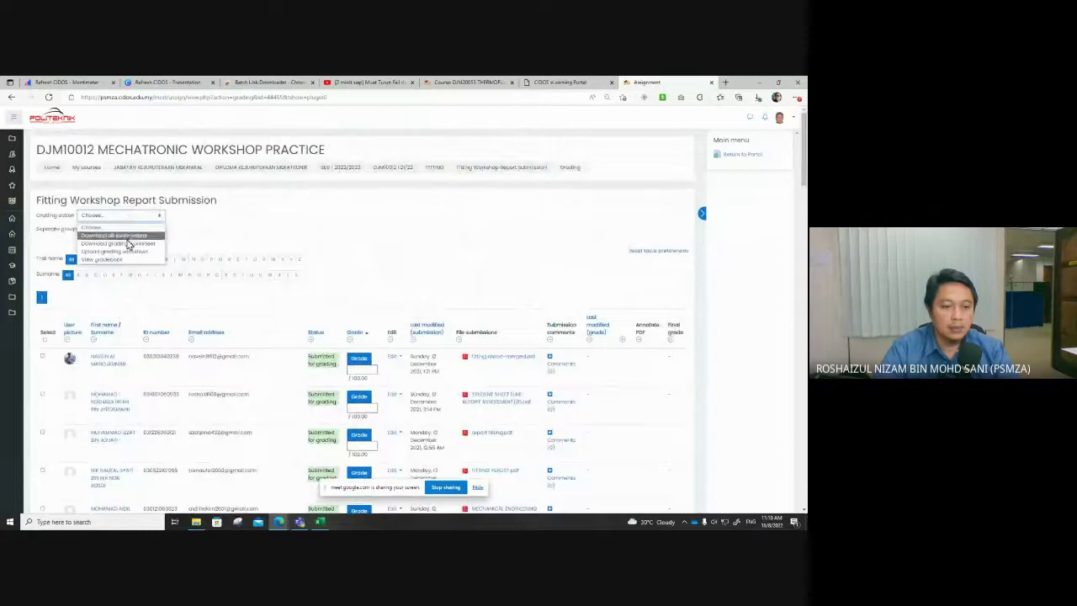
pyautogui.click(134, 236)
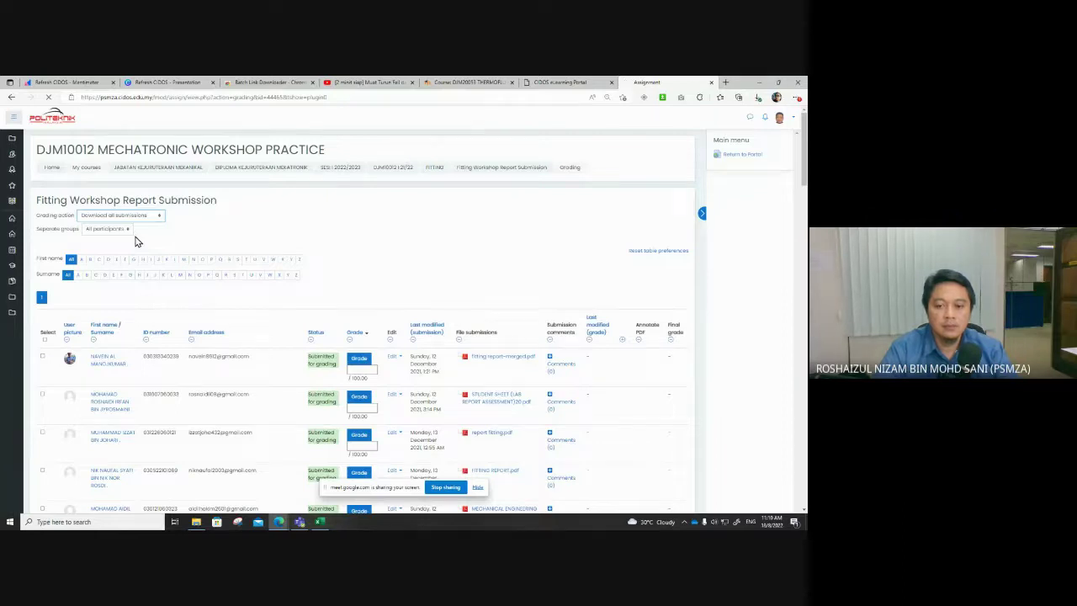
pyautogui.click(758, 97)
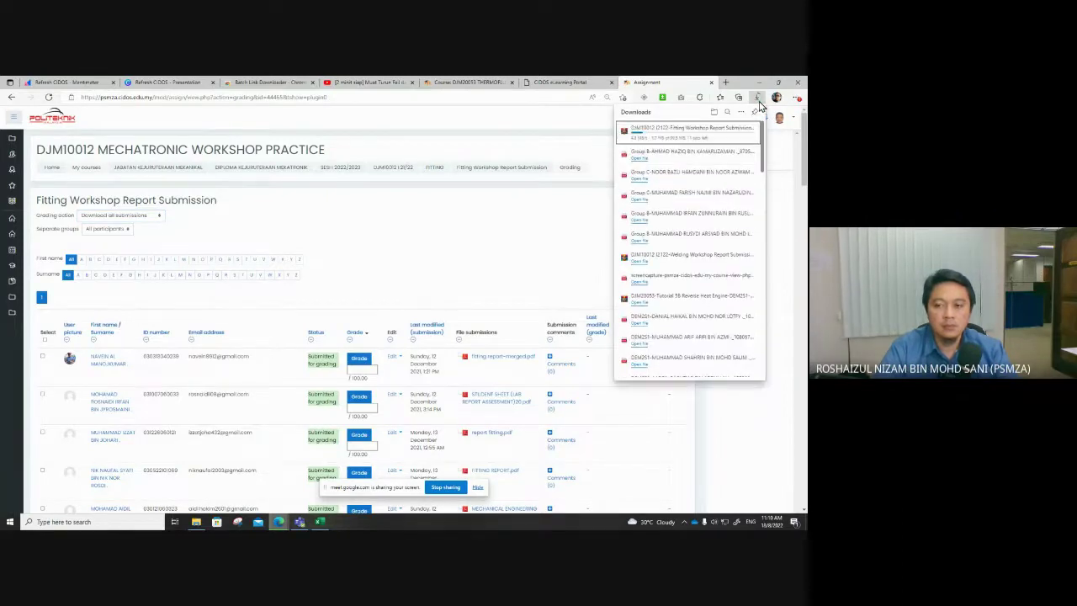
pyautogui.click(450, 242)
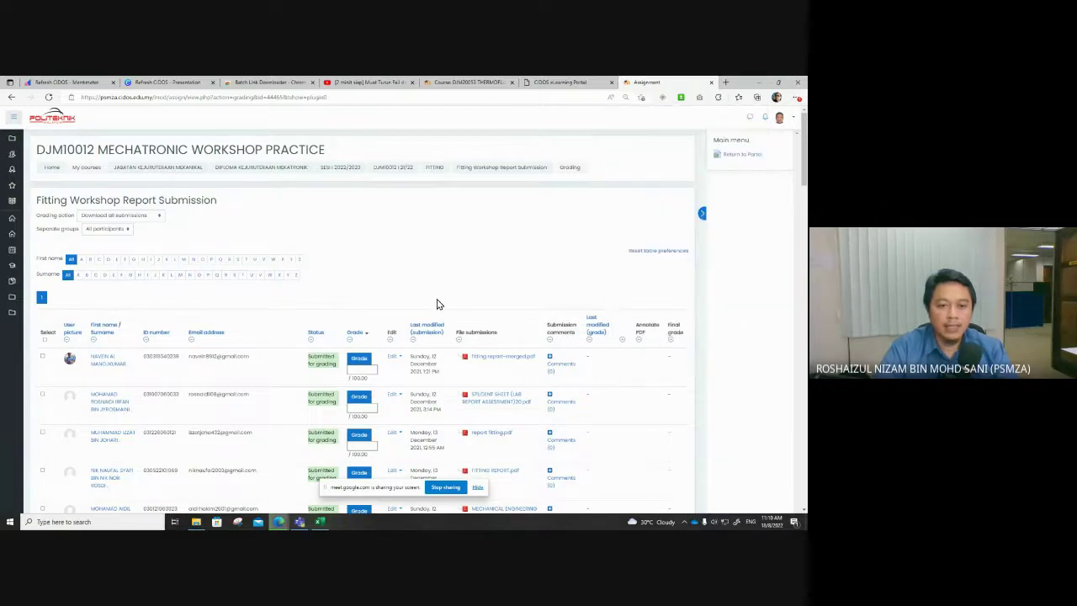
pyautogui.scroll(2, 432, 308)
pyautogui.scroll(2, 474, 276)
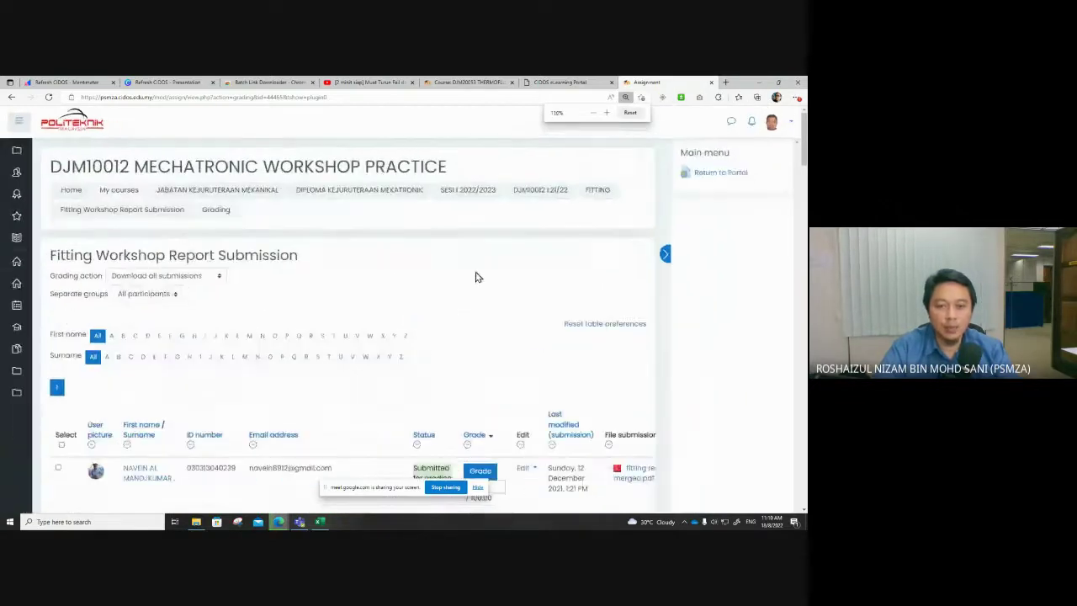
# Return to the DJM10012 Mechatronic Workshop Practice course page and open its gear Actions menu.
pyautogui.click(541, 193)
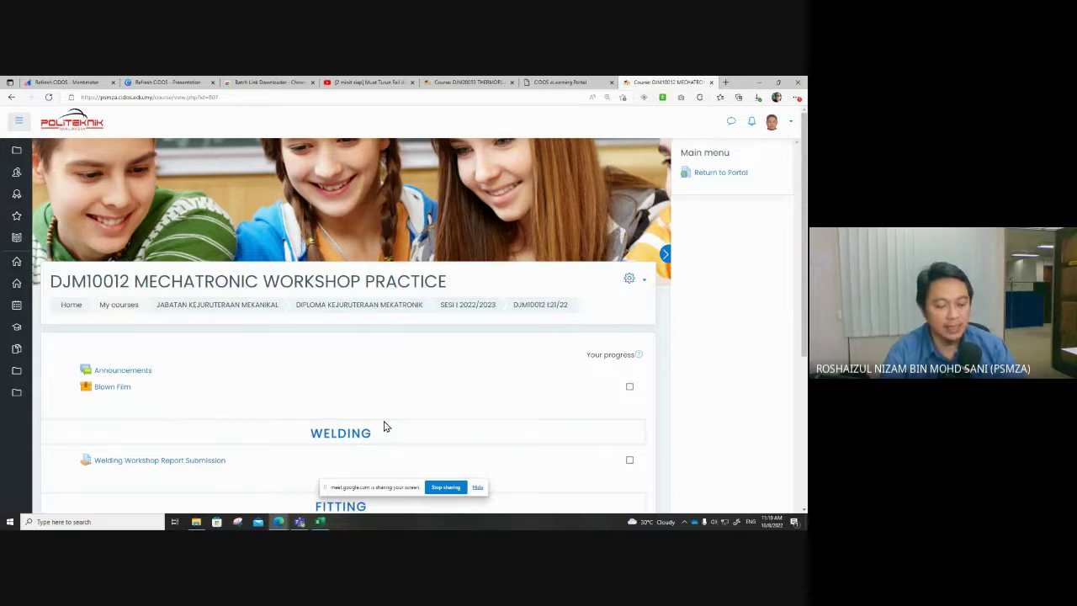
pyautogui.scroll(-3, 399, 396)
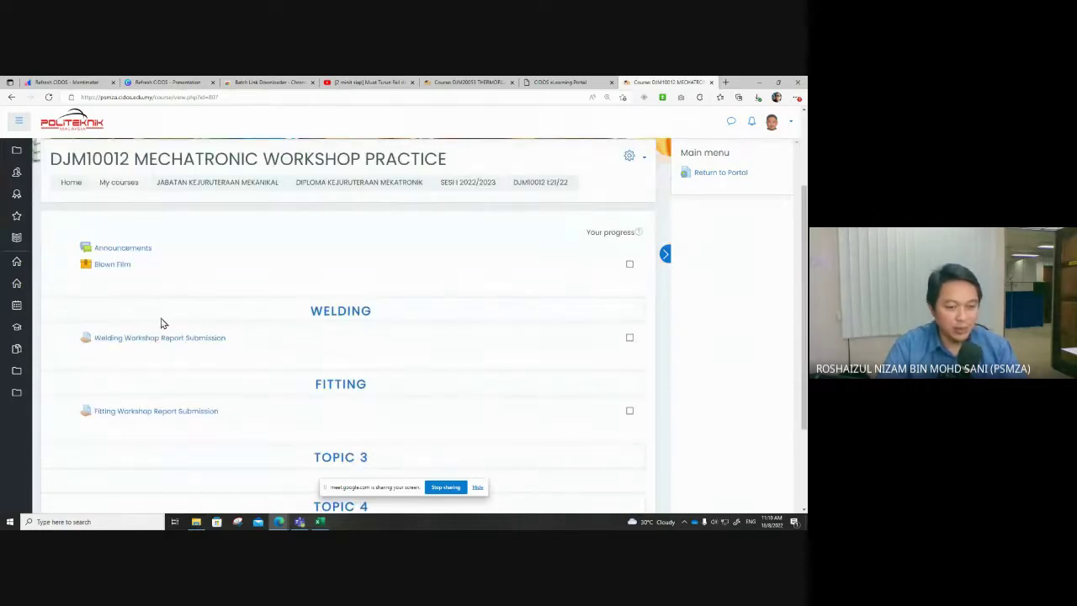
pyautogui.scroll(-3, 238, 385)
pyautogui.scroll(6, 239, 386)
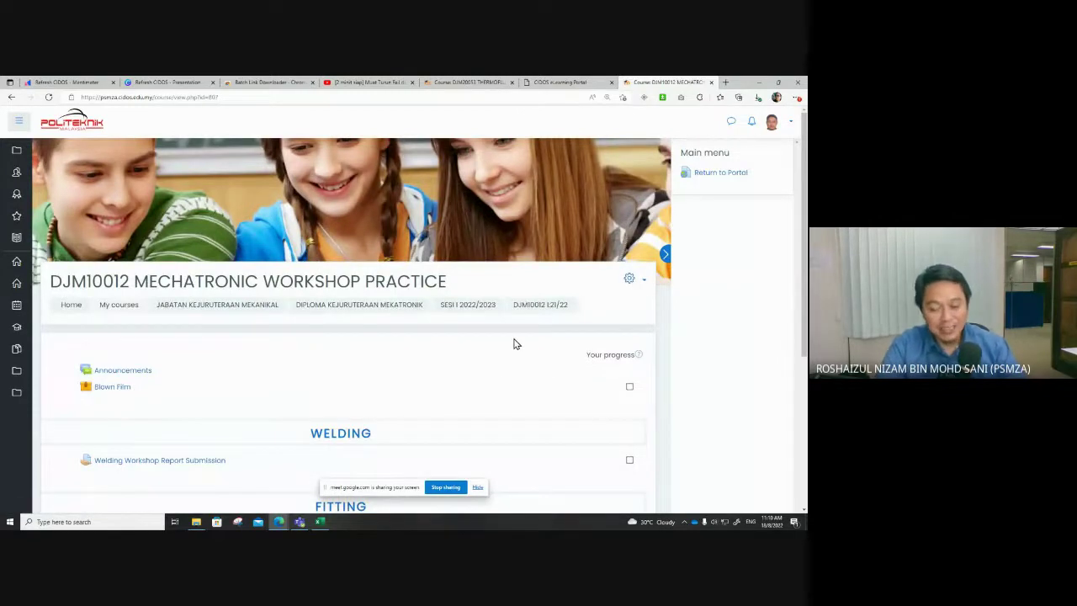
pyautogui.hotkey('ctrl', '-')
pyautogui.hotkey('ctrl', '-')
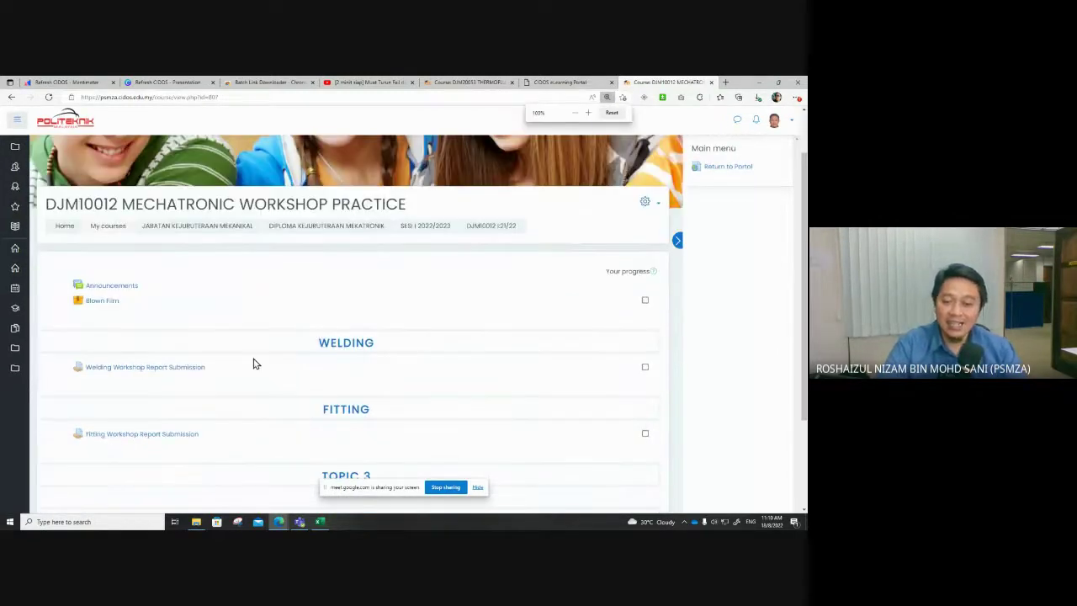
pyautogui.scroll(-2, 252, 362)
pyautogui.scroll(2, 253, 362)
pyautogui.hotkey('ctrl', '+')
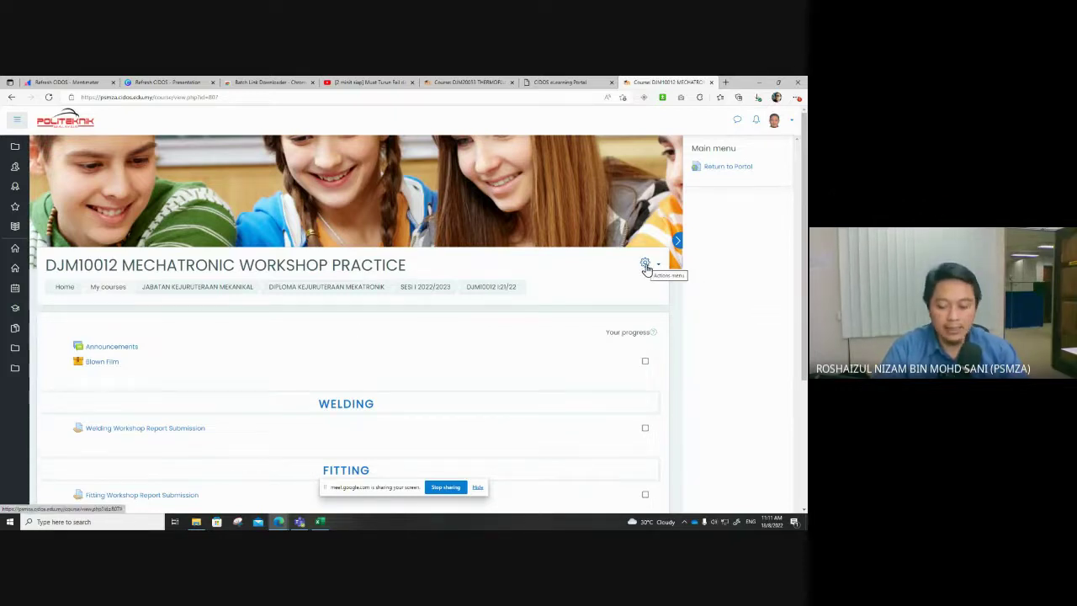
pyautogui.click(646, 266)
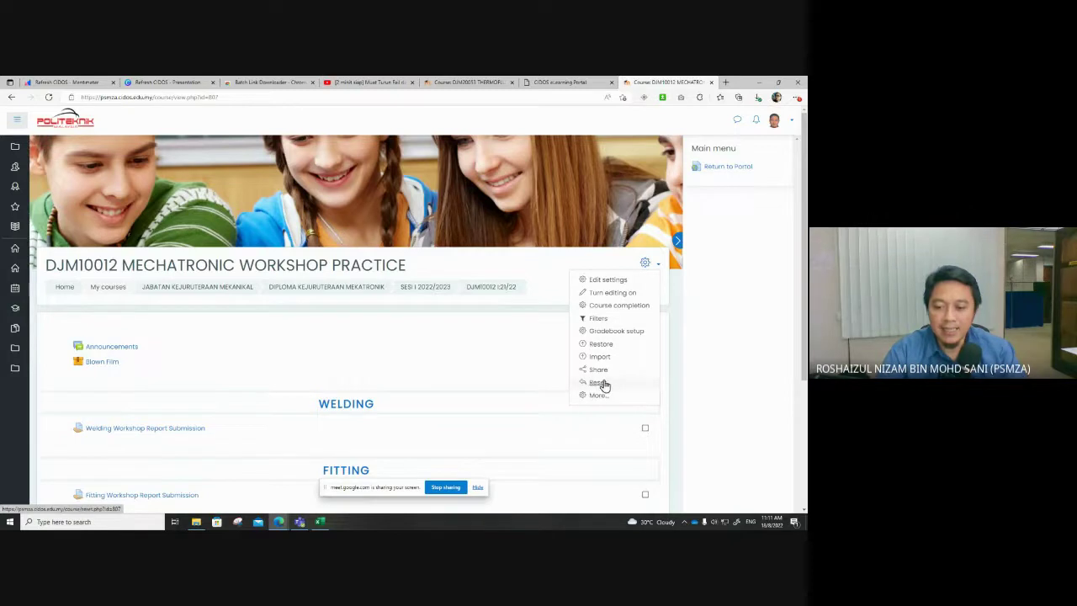
# Open Reset course and keep the course start date day at 18 (18 August 2022).
pyautogui.click(598, 382)
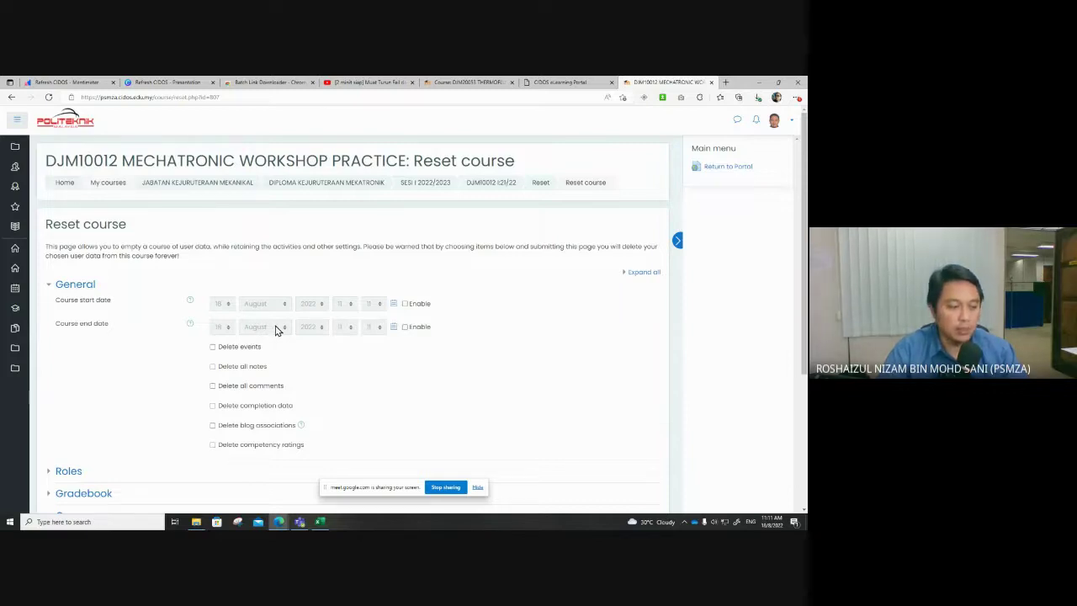
pyautogui.click(406, 304)
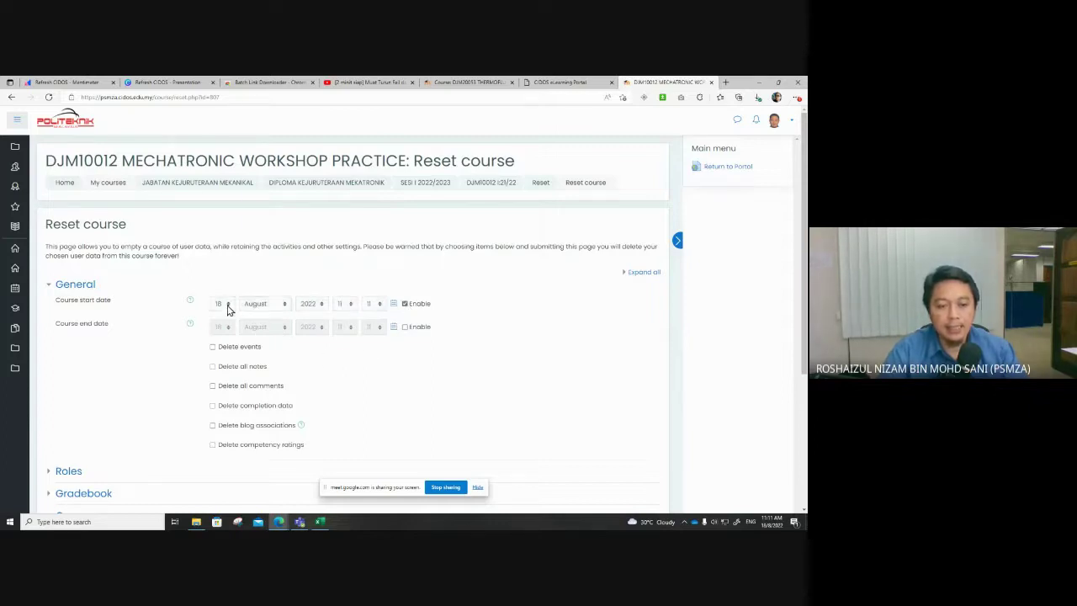
pyautogui.click(220, 304)
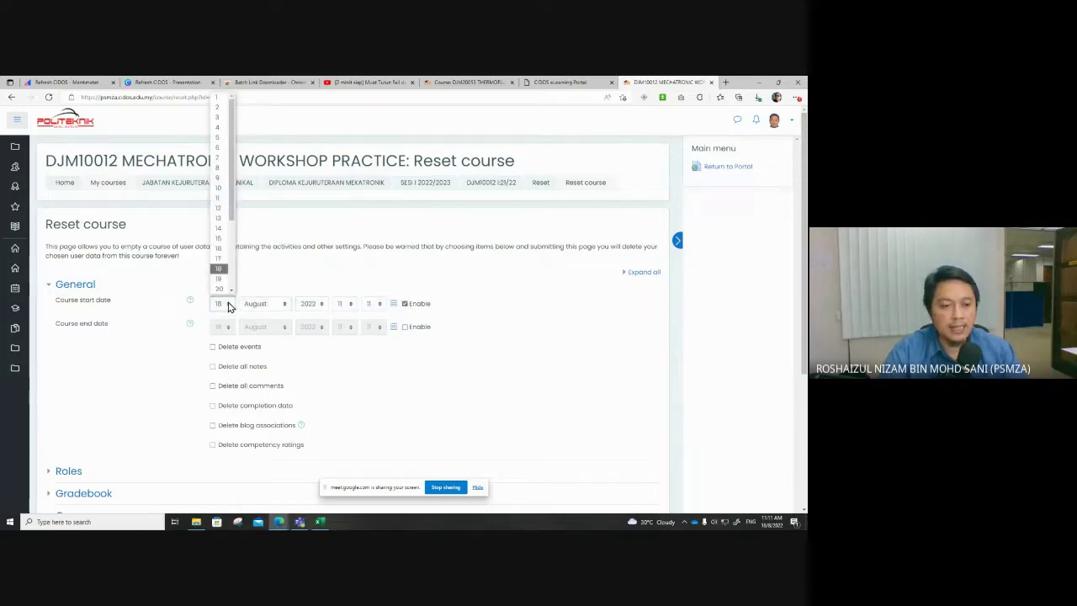
pyautogui.click(308, 278)
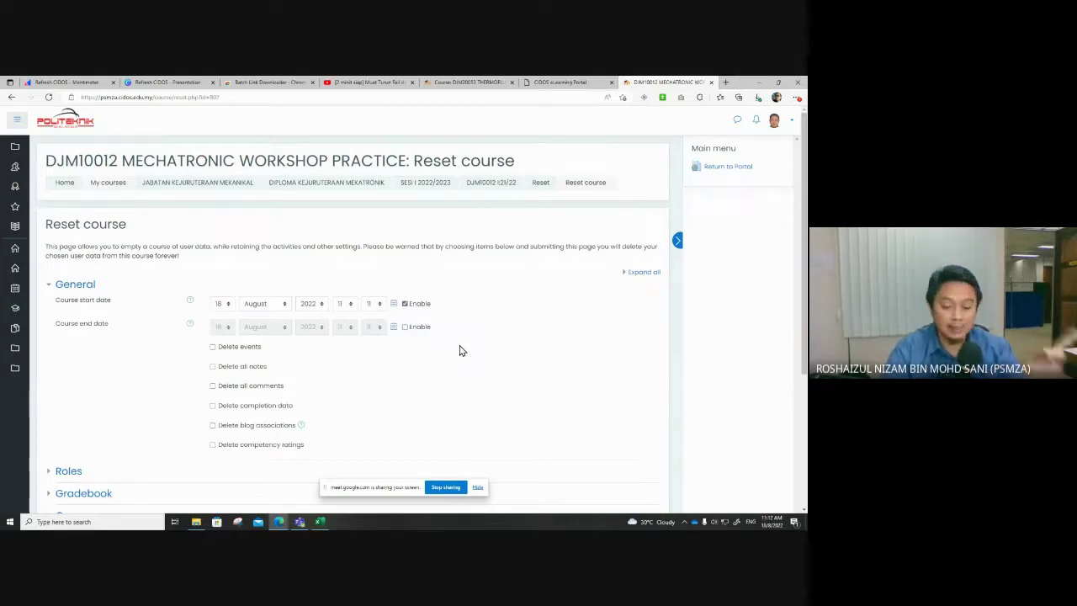
# Tick the General deletion options, including comments, blog associations and competency ratings.
pyautogui.scroll(-1, 460, 351)
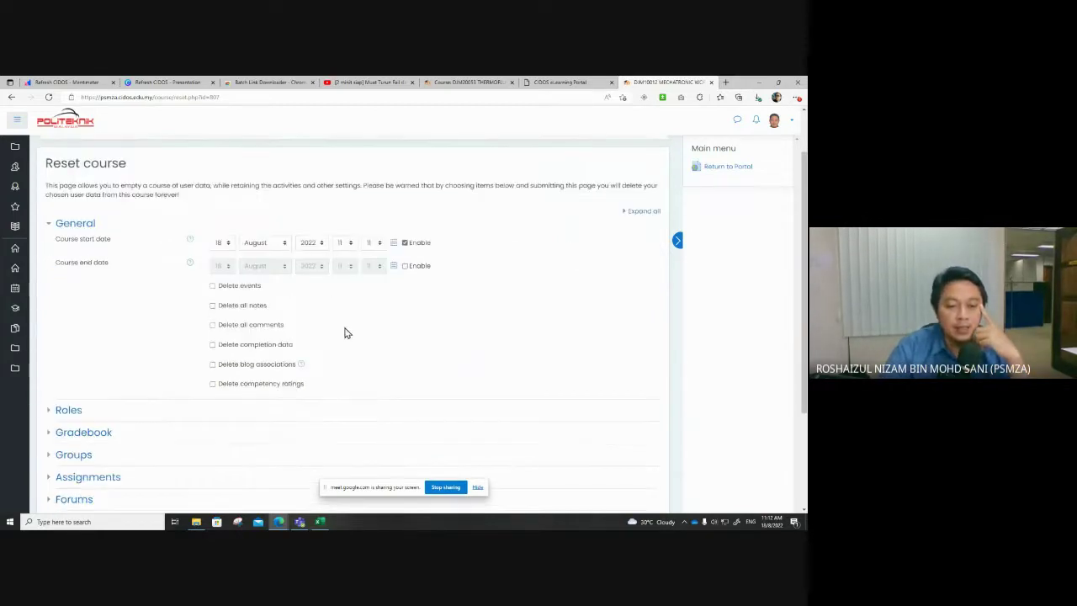
pyautogui.click(213, 325)
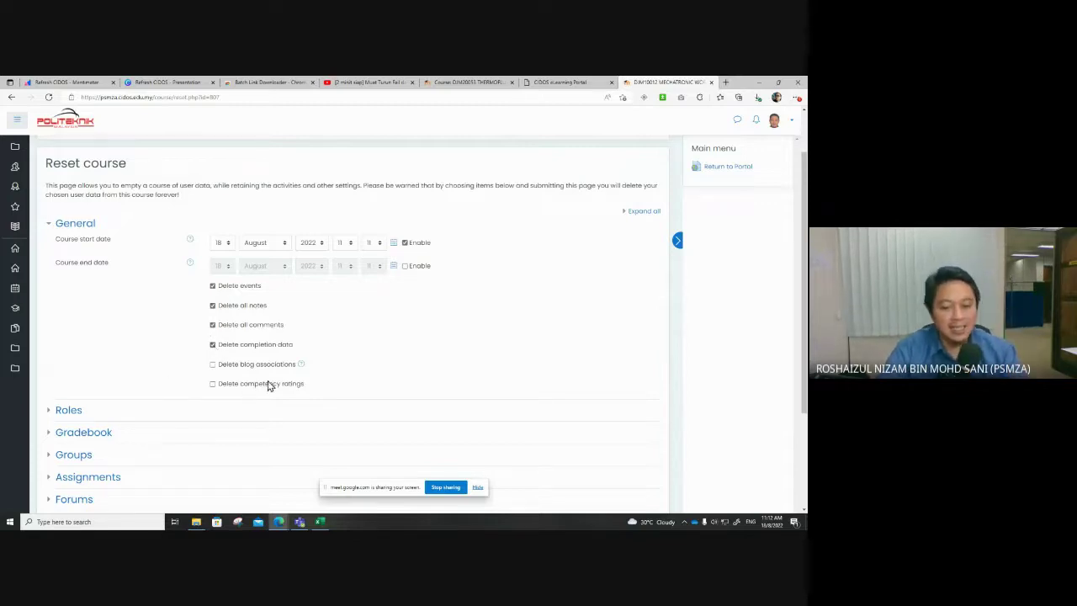
pyautogui.click(213, 364)
pyautogui.click(212, 384)
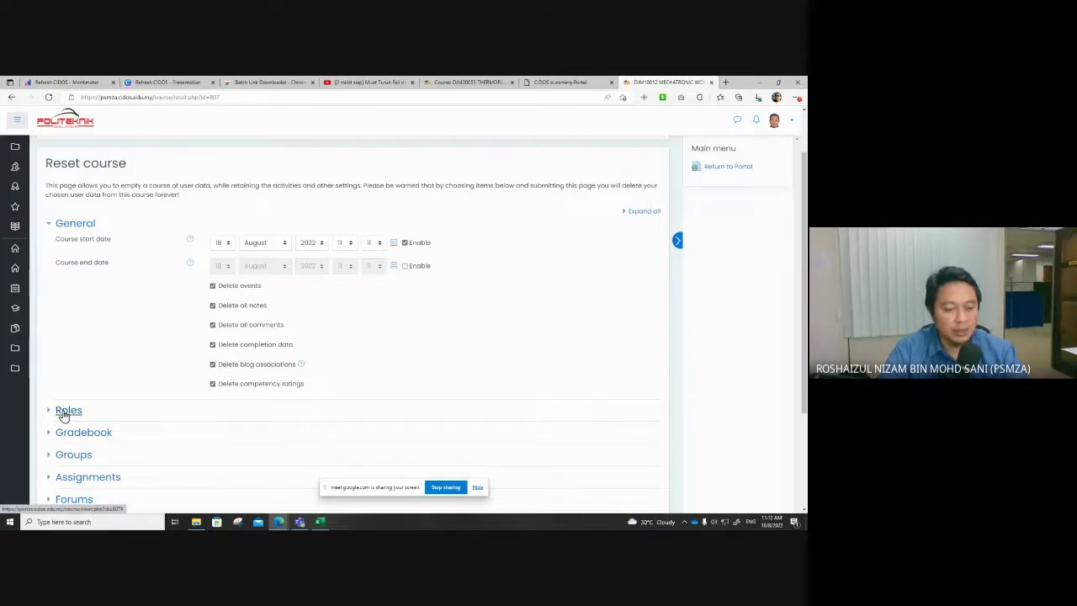
# Expand the Roles reset options and select Student in the Unenrol users list.
pyautogui.click(68, 413)
pyautogui.scroll(-1, 390, 392)
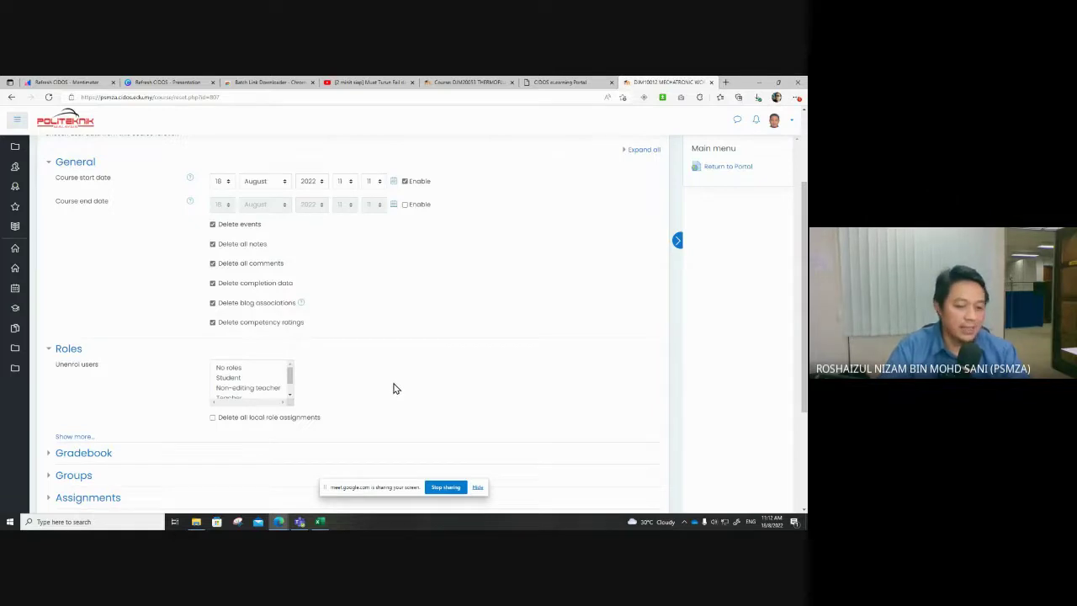
pyautogui.moveTo(291, 375); pyautogui.dragTo(289, 387)
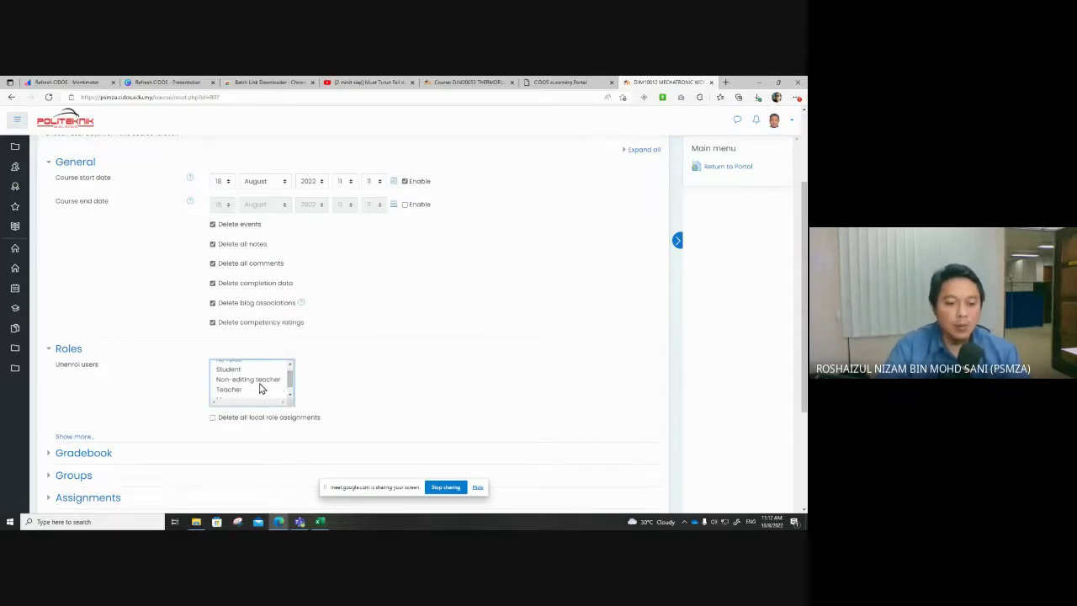
pyautogui.click(233, 369)
pyautogui.click(233, 392)
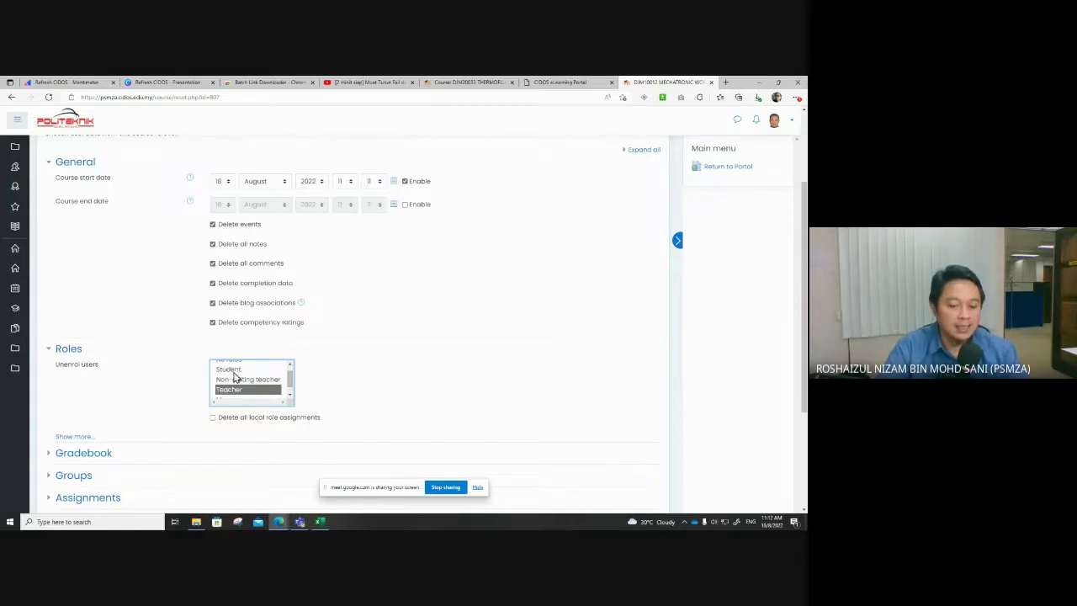
pyautogui.click(236, 370)
pyautogui.keyDown('ctrl'); pyautogui.click(234, 392); pyautogui.keyUp('ctrl')
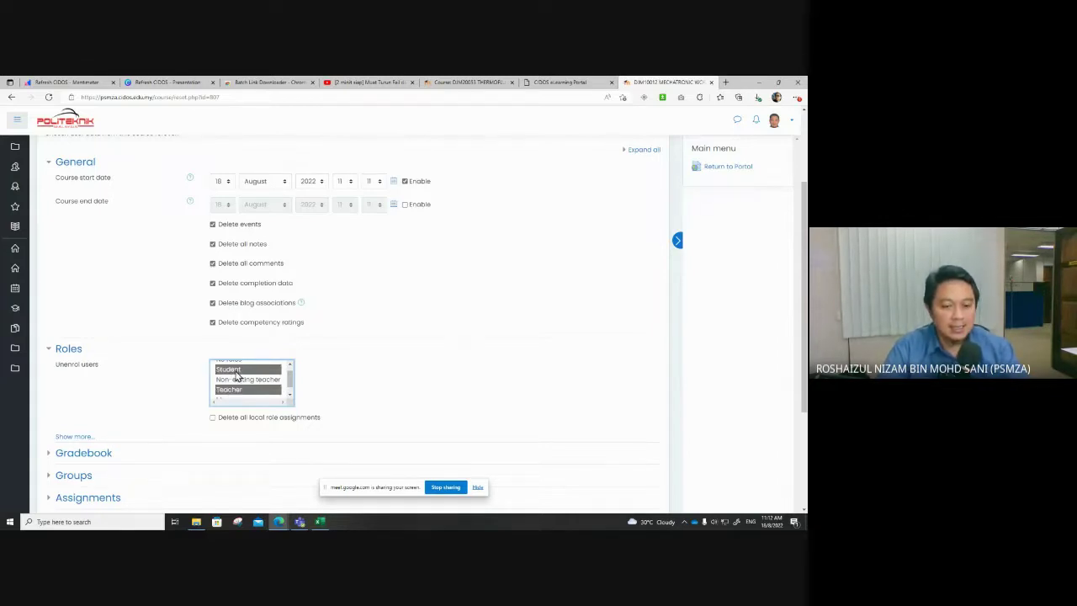
pyautogui.click(236, 371)
pyautogui.scroll(-1, 249, 386)
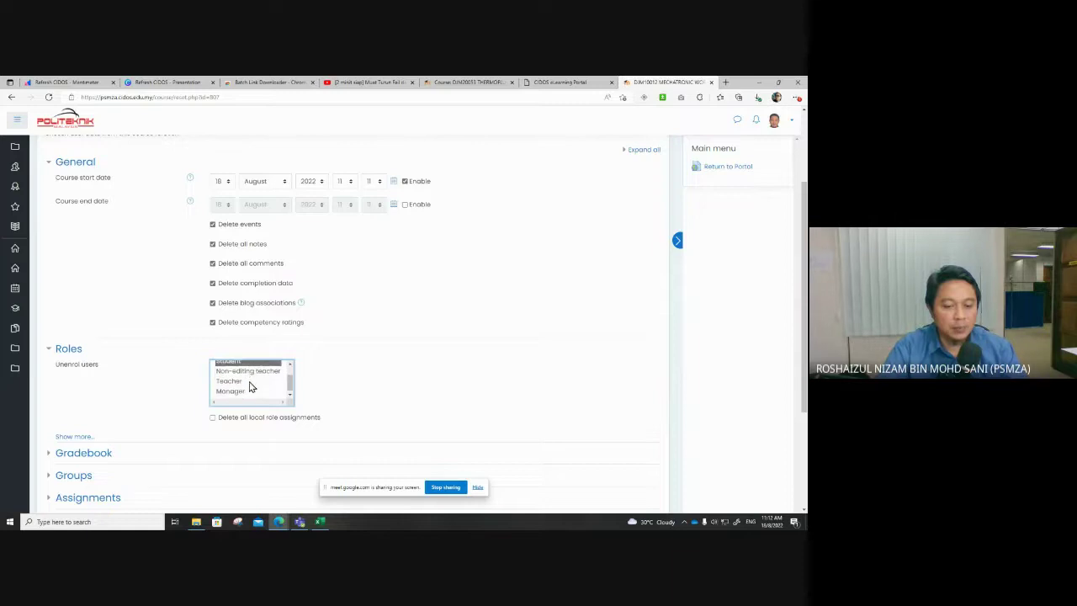
pyautogui.scroll(1, 249, 387)
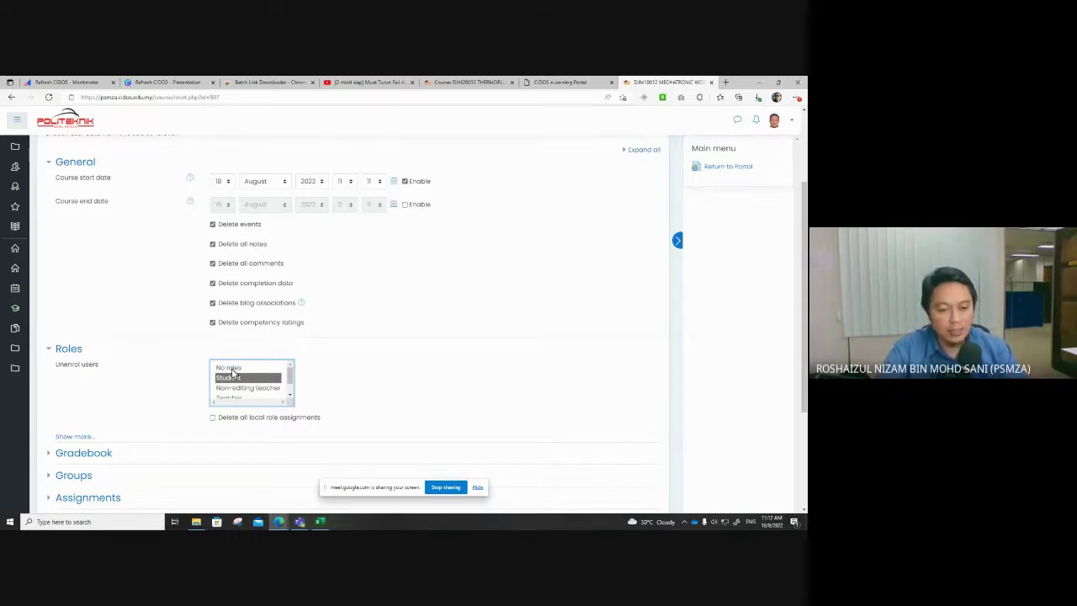
# Settle the Unenrol users selection on 'No roles' and 'Student'.
pyautogui.keyDown('ctrl'); pyautogui.click(236, 368); pyautogui.keyUp('ctrl')
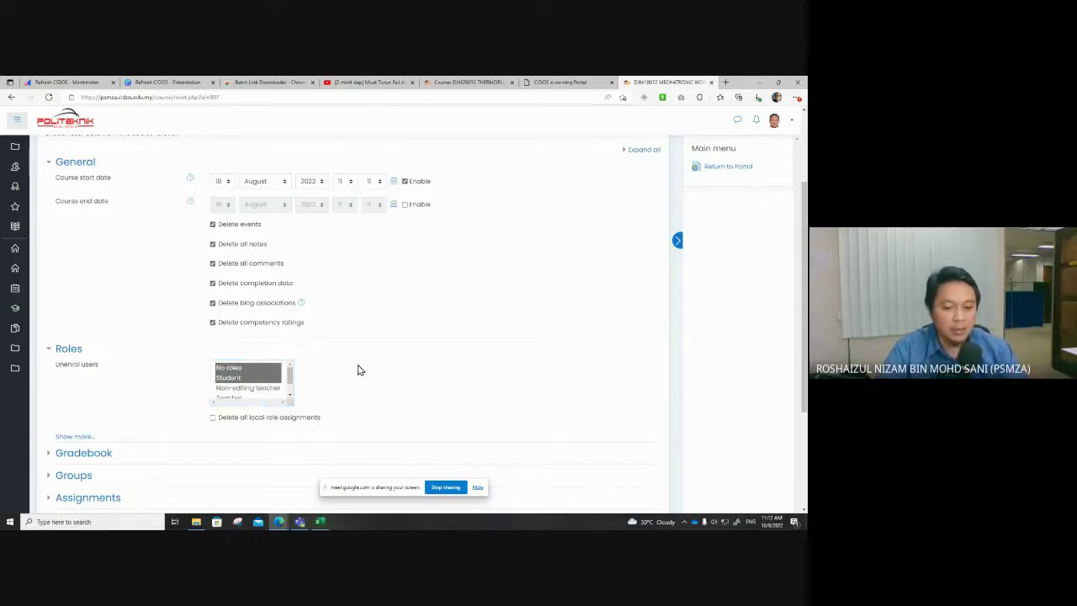
pyautogui.click(242, 377)
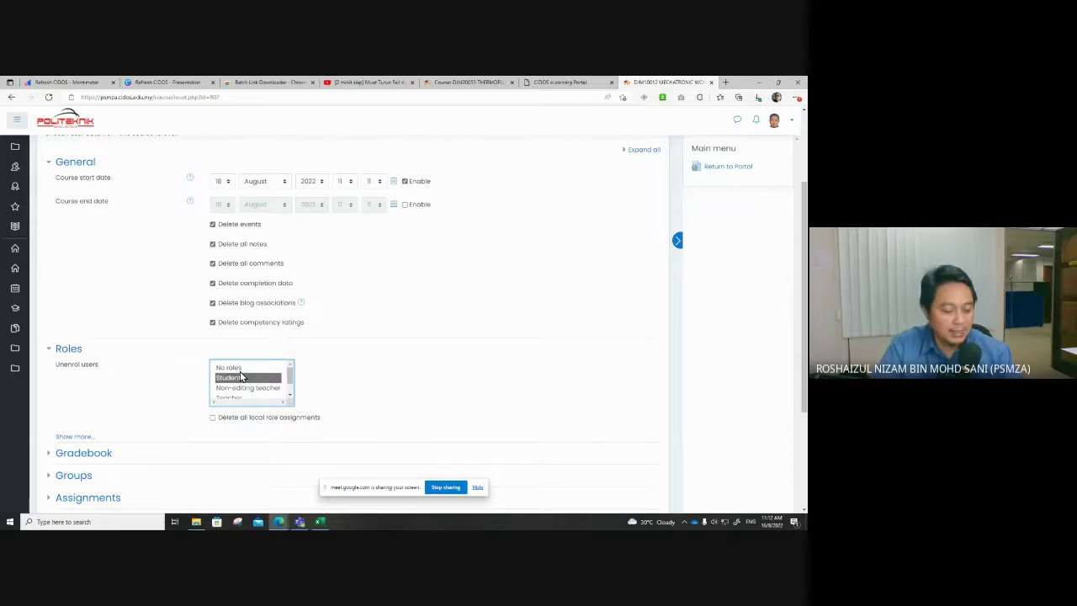
pyautogui.click(240, 388)
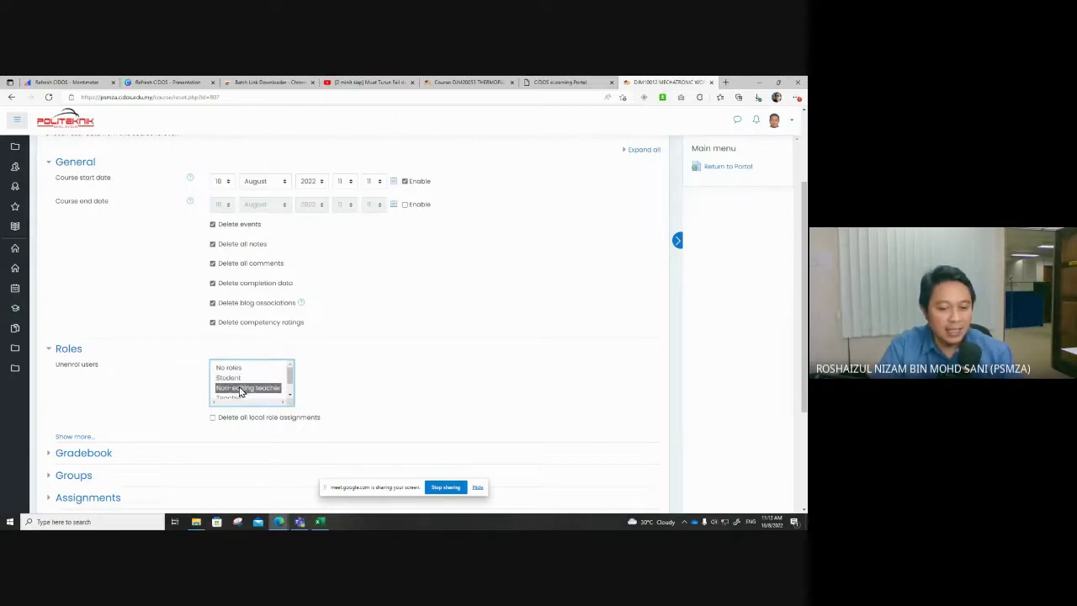
pyautogui.click(236, 380)
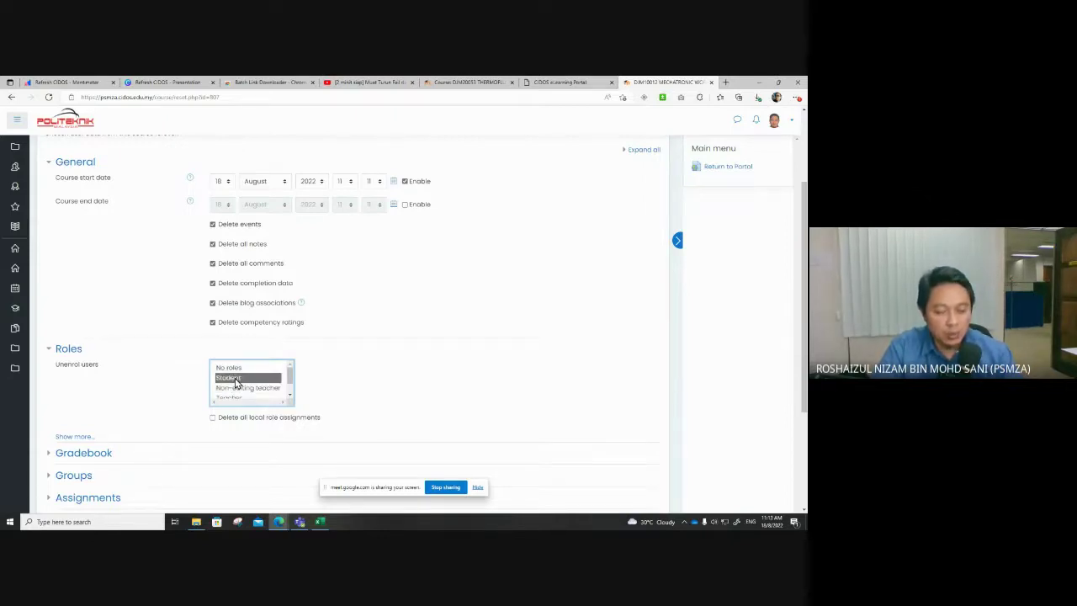
pyautogui.click(234, 369)
pyautogui.click(234, 378)
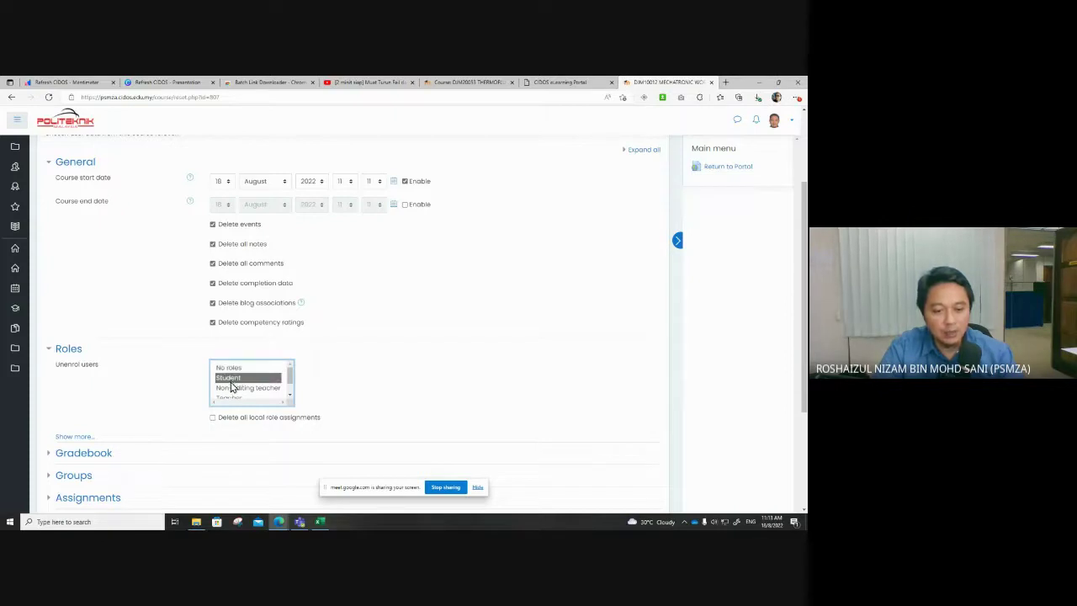
pyautogui.click(231, 389)
pyautogui.click(232, 378)
pyautogui.click(233, 396)
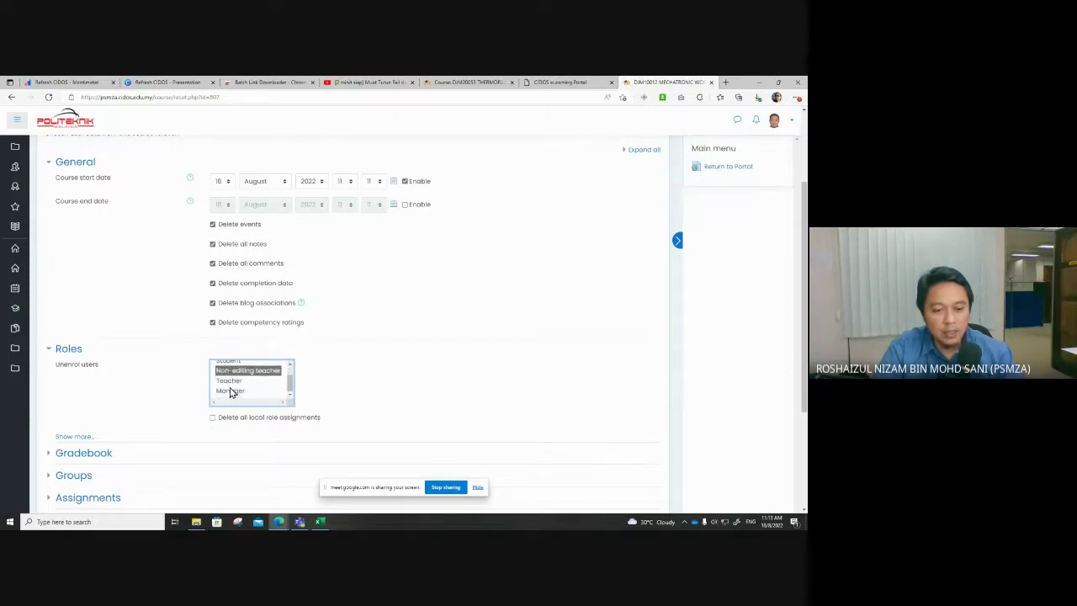
pyautogui.click(232, 387)
pyautogui.click(232, 378)
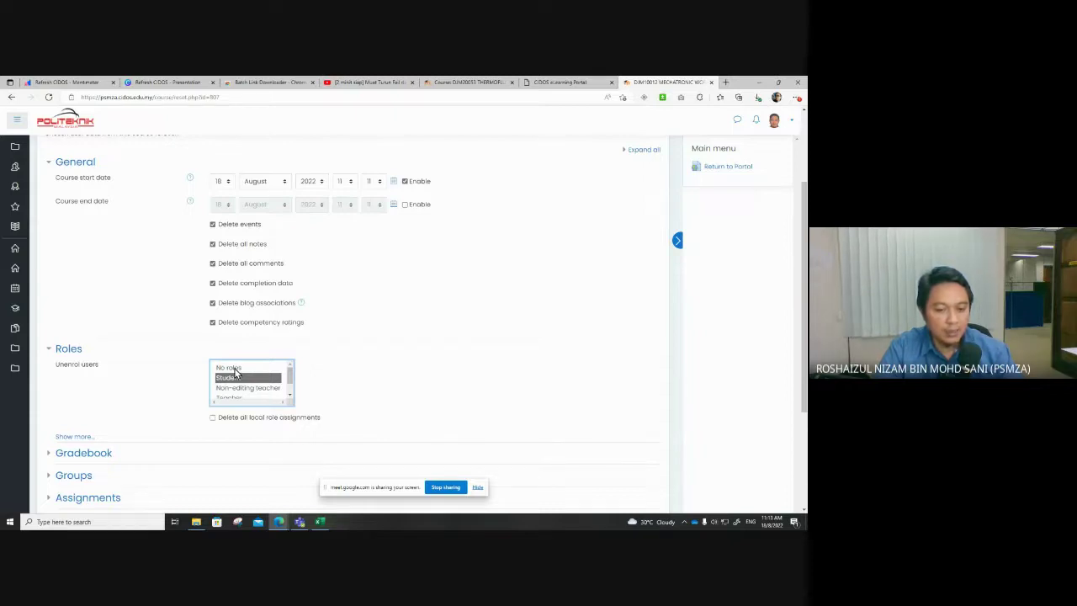
pyautogui.keyDown('ctrl'); pyautogui.click(235, 368); pyautogui.keyUp('ctrl')
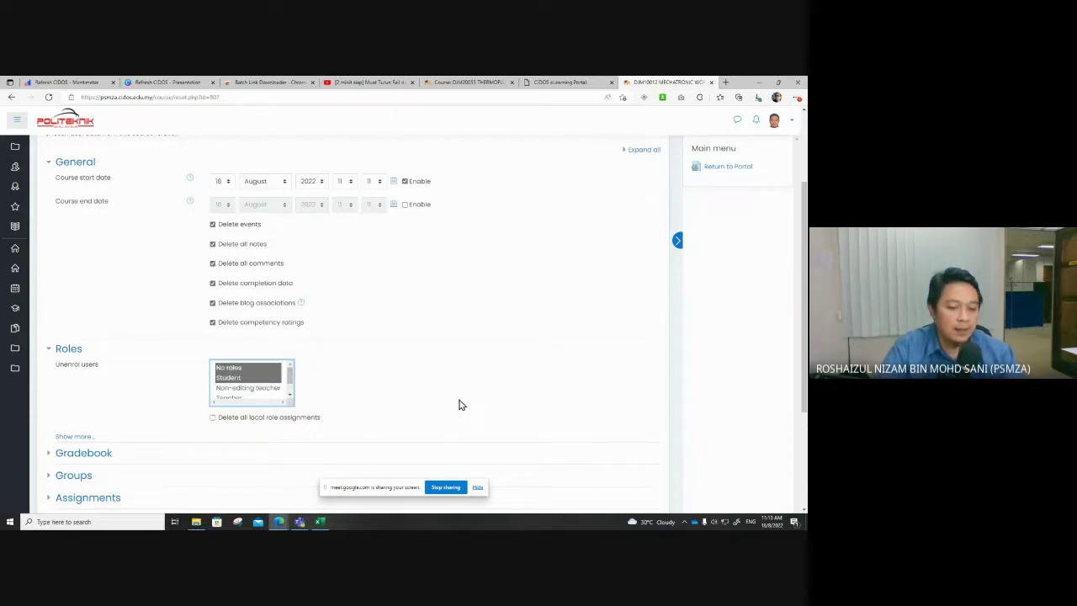
# Tick 'Delete all local role assignments' and reveal the further role options.
pyautogui.click(213, 420)
pyautogui.scroll(-2, 438, 340)
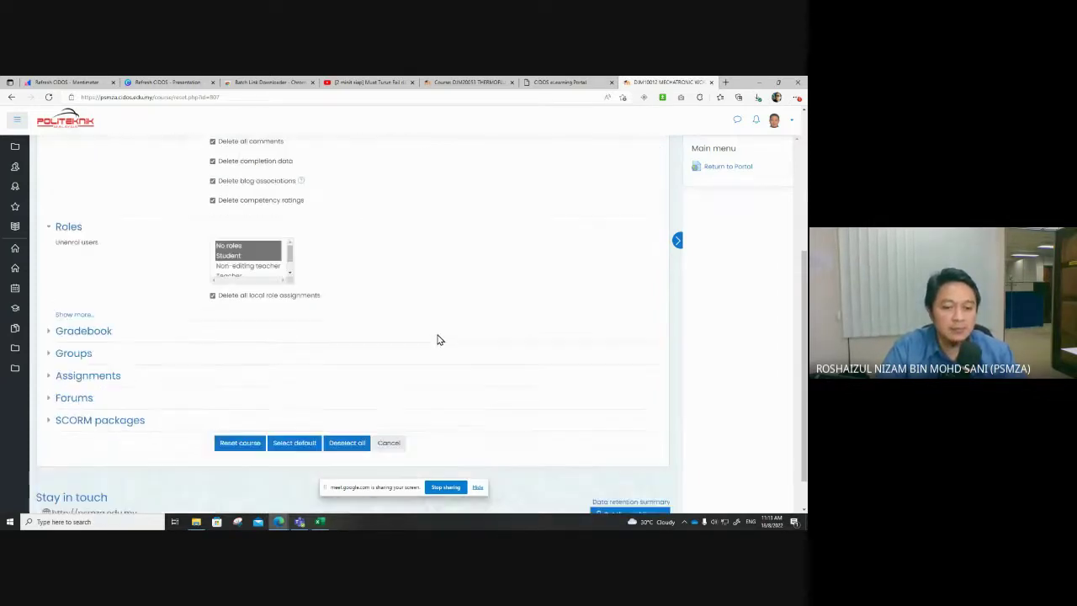
pyautogui.click(74, 315)
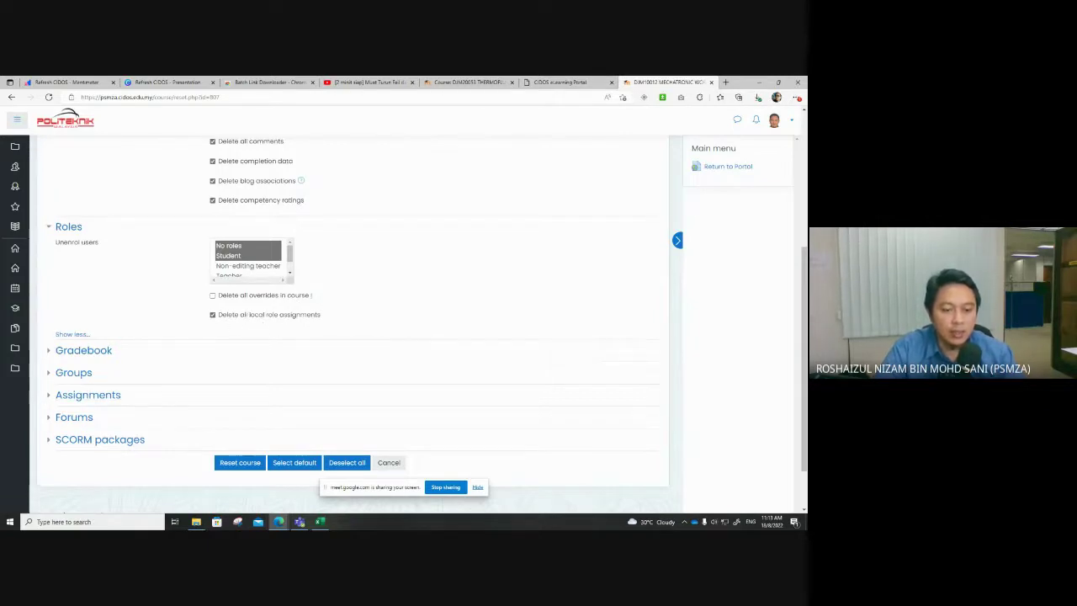
# Expand the Gradebook and Groups reset options.
pyautogui.click(81, 352)
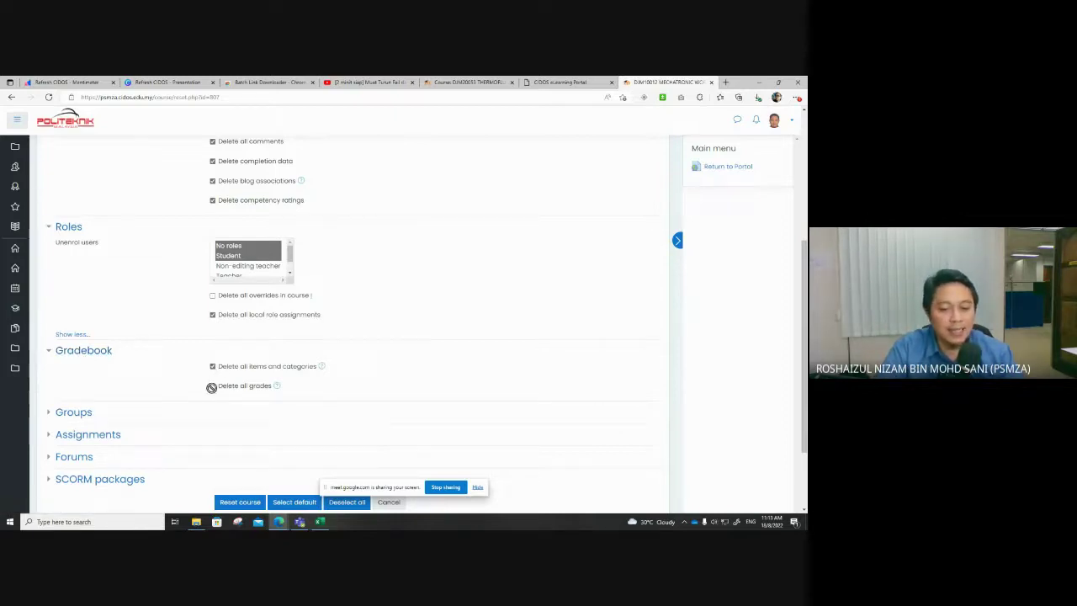
pyautogui.click(73, 414)
pyautogui.scroll(-3, 178, 402)
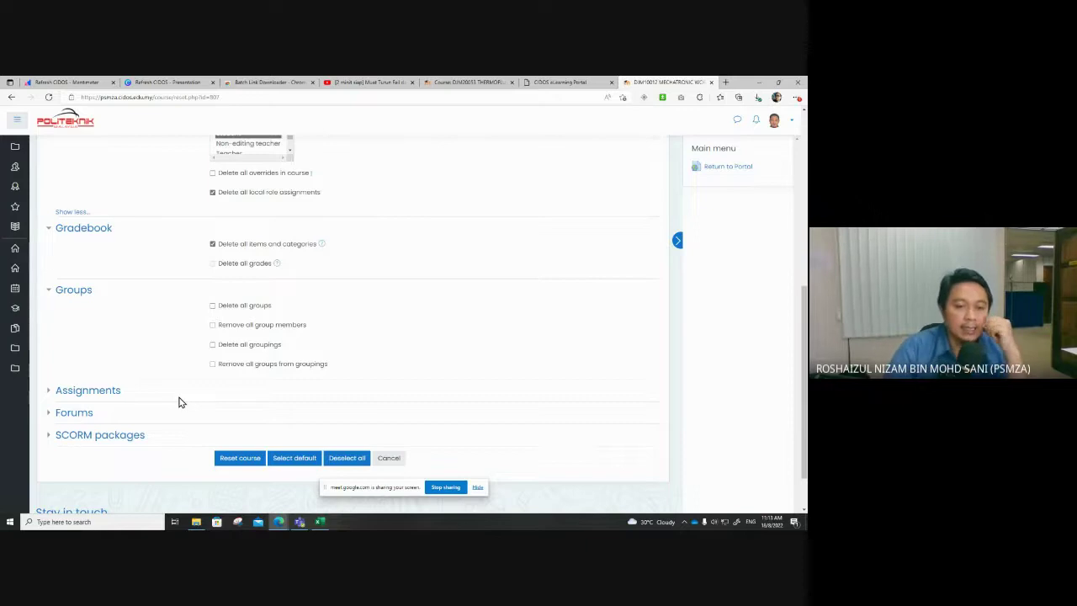
# Leave 'Delete all groups' unticked and switch to the DJM20053 THERMOFLUID course tab.
pyautogui.click(213, 306)
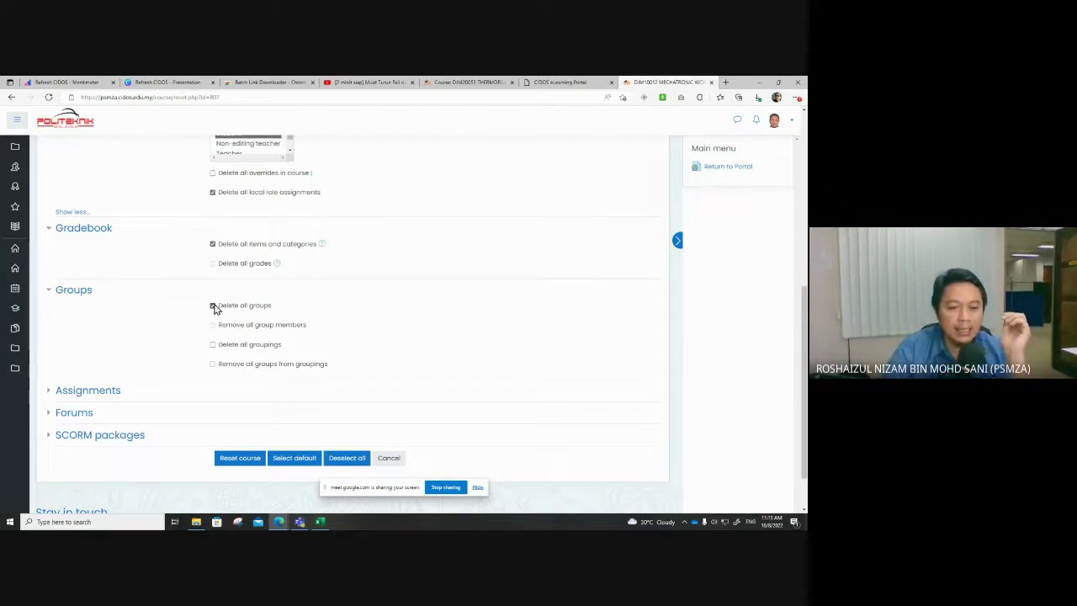
pyautogui.click(212, 306)
pyautogui.click(467, 81)
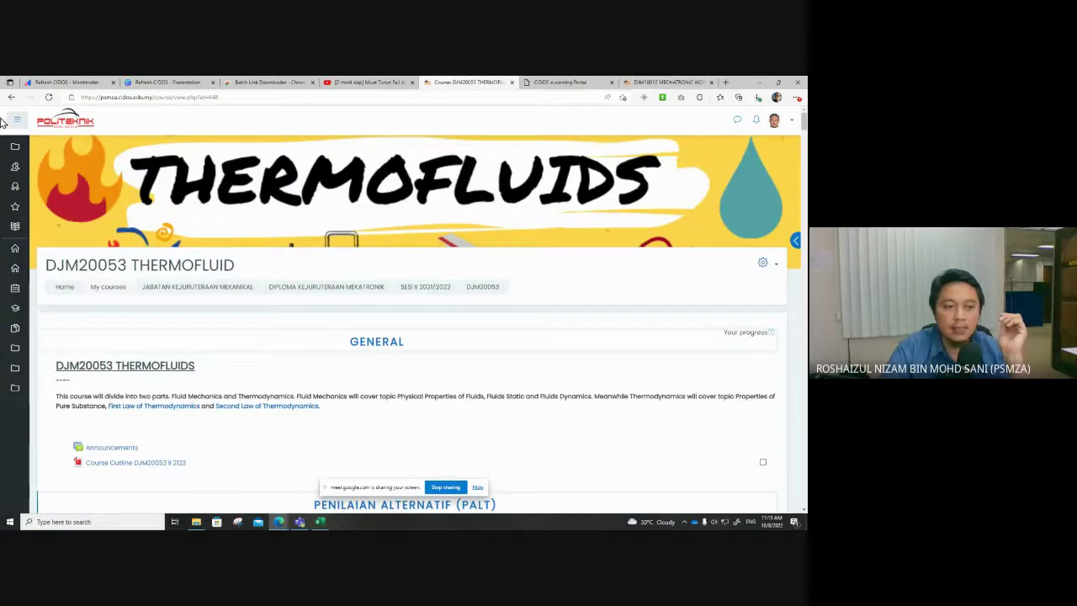
# Open the DJM20053 groups page and view the DEM2S1 and DEM2S2 members.
pyautogui.click(665, 81)
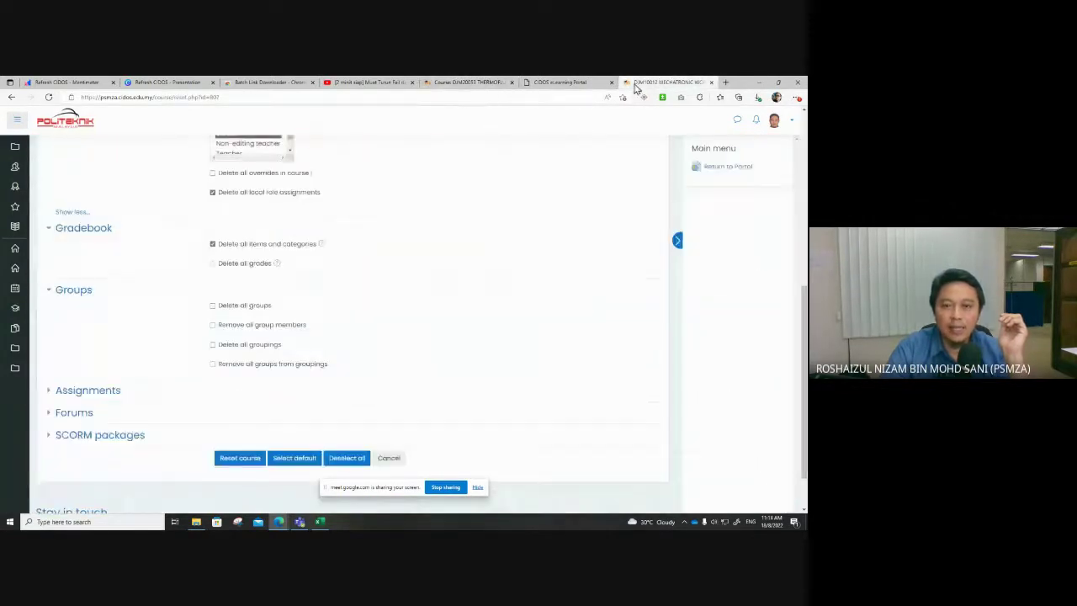
pyautogui.click(467, 81)
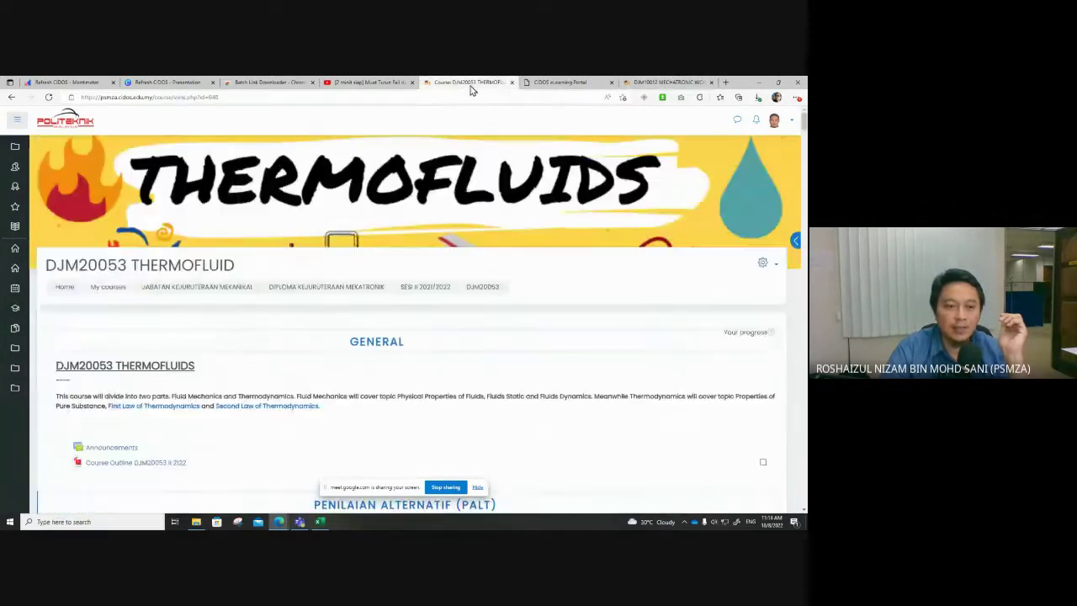
pyautogui.click(15, 170)
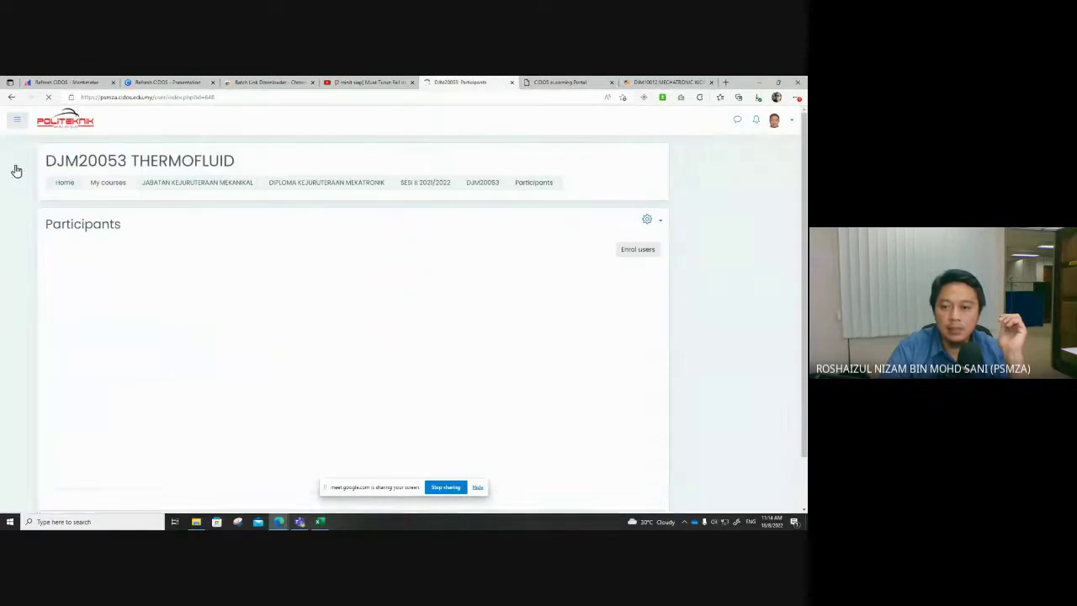
pyautogui.click(650, 221)
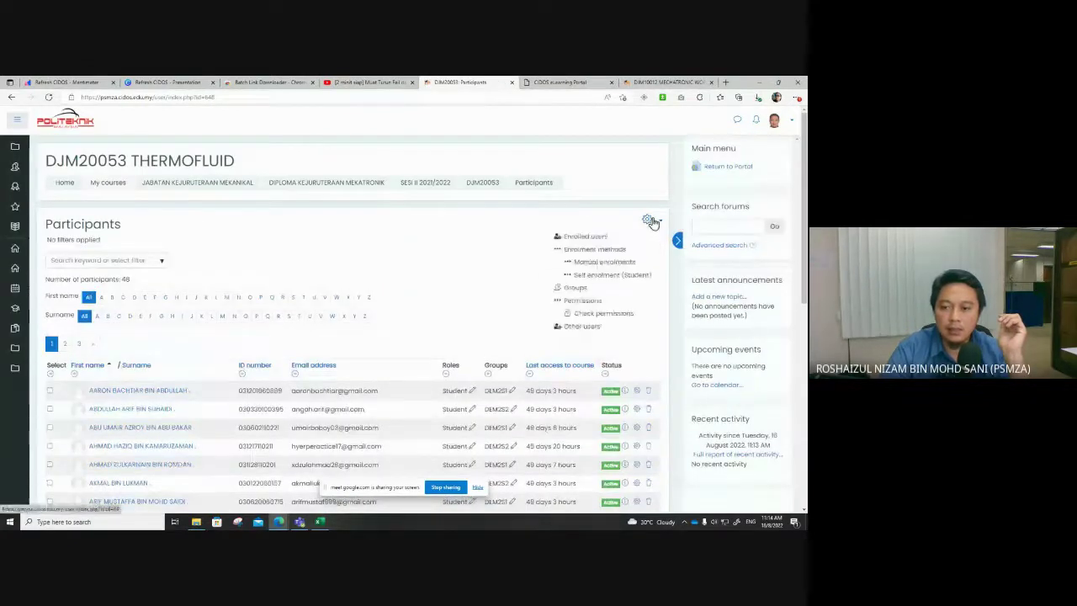
pyautogui.click(580, 291)
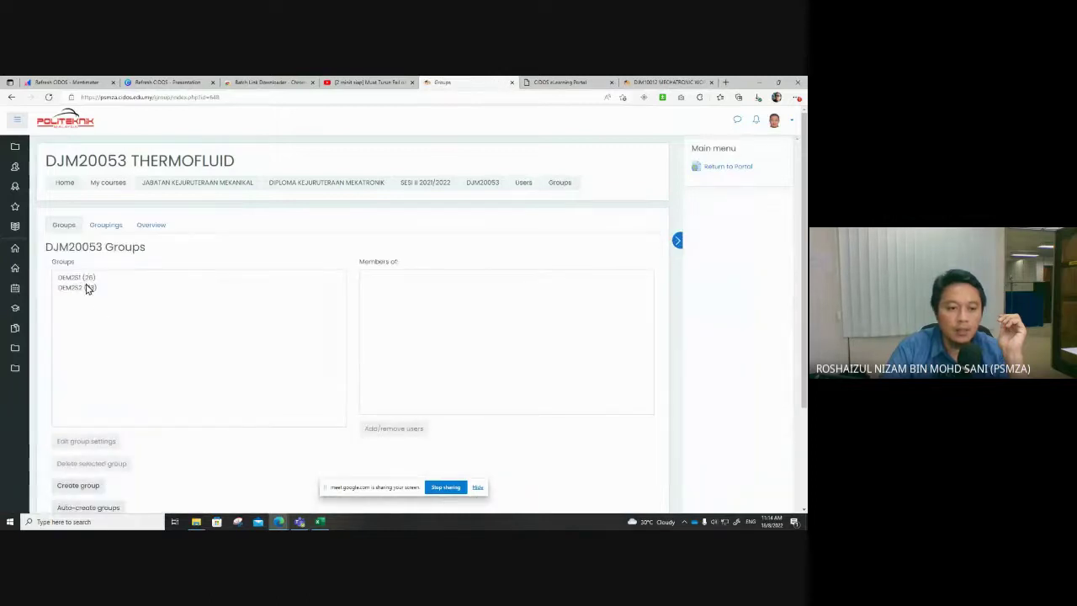
pyautogui.click(84, 278)
pyautogui.click(78, 288)
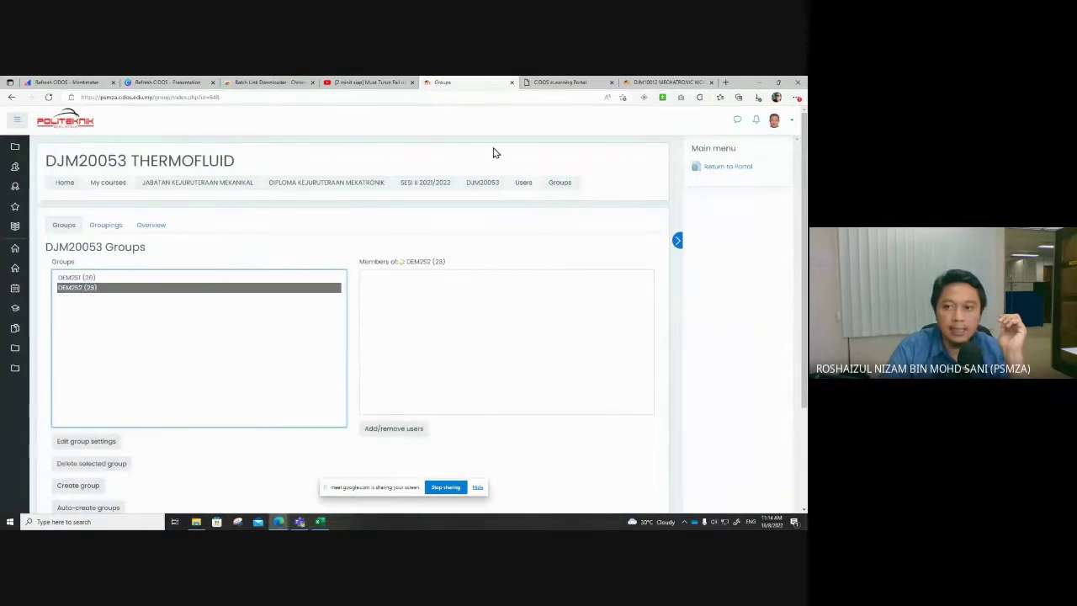
# Recheck DEM2S1's members, then return to the DJM10012 Reset course tab.
pyautogui.click(664, 81)
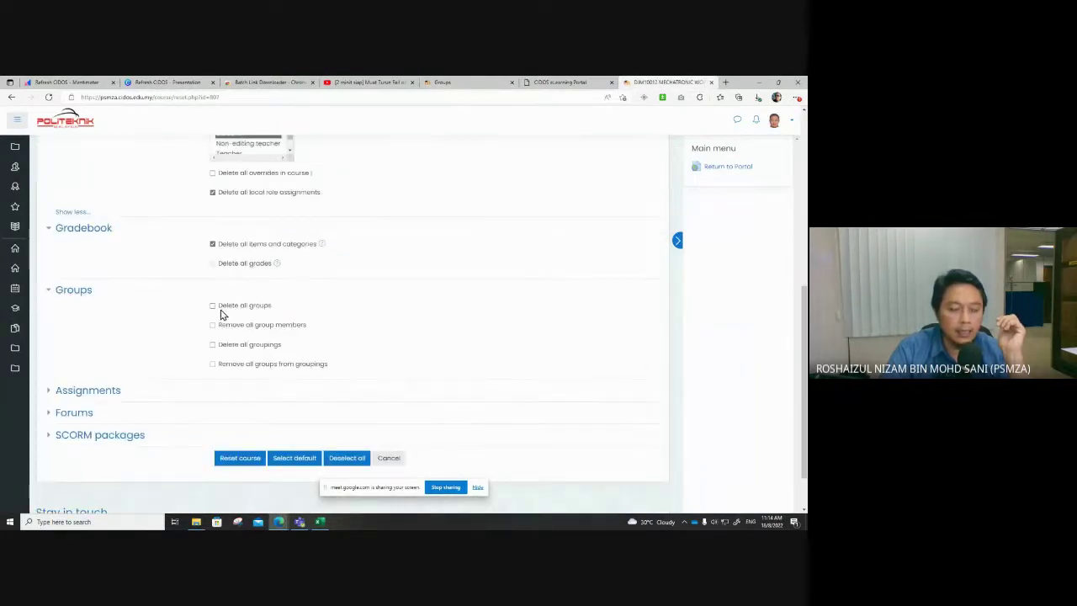
pyautogui.click(572, 83)
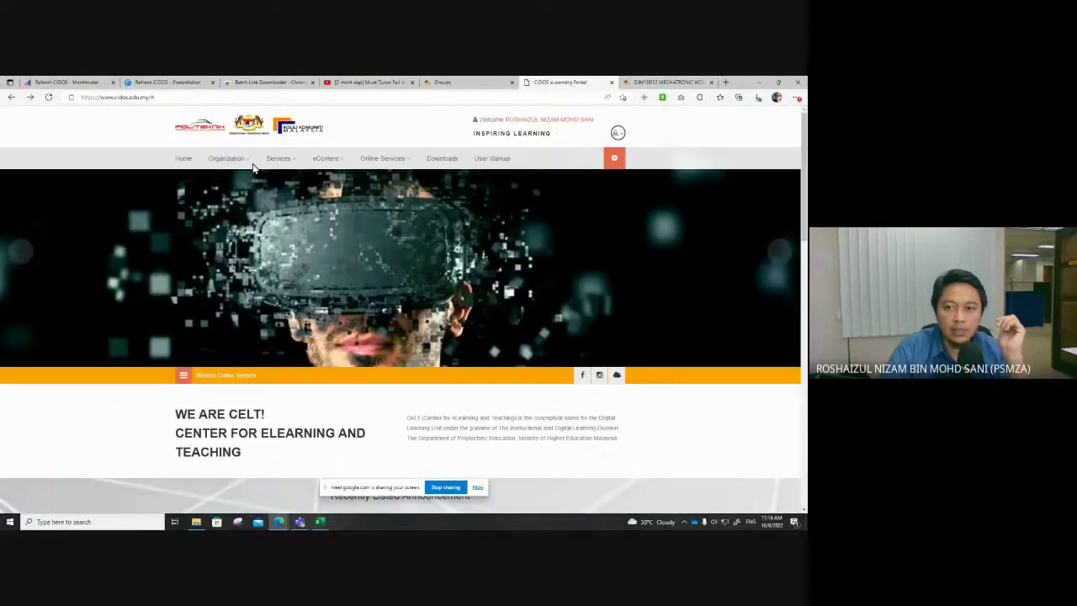
pyautogui.click(448, 82)
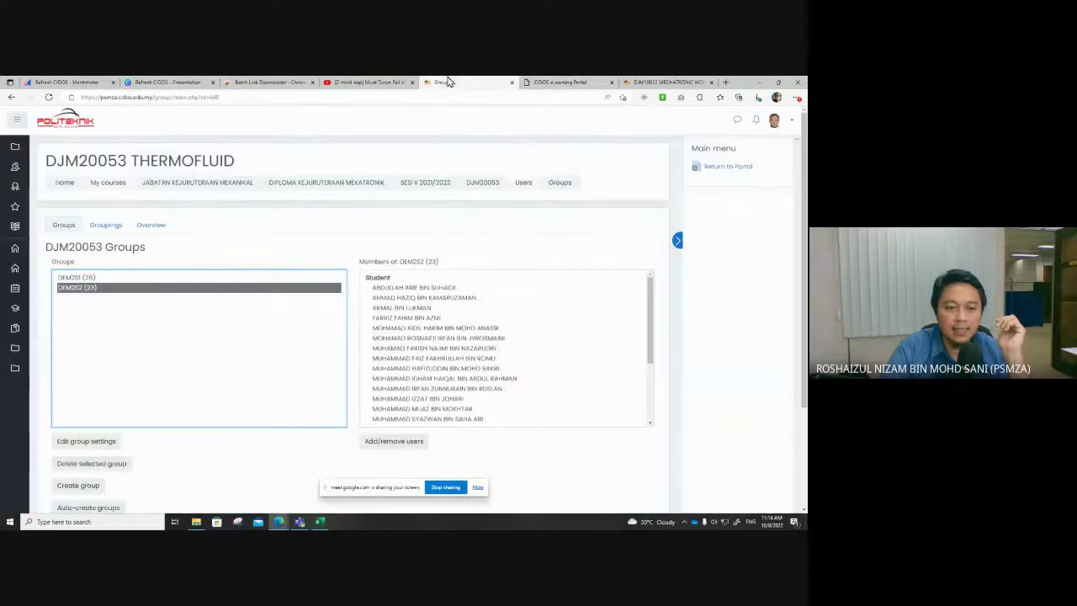
pyautogui.click(80, 278)
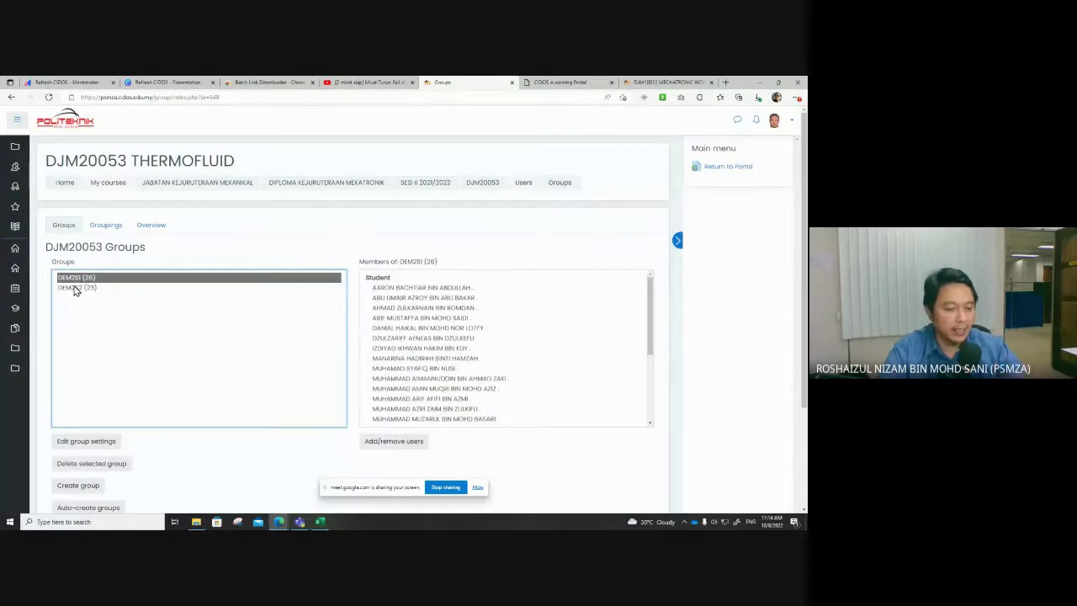
pyautogui.scroll(-1, 114, 358)
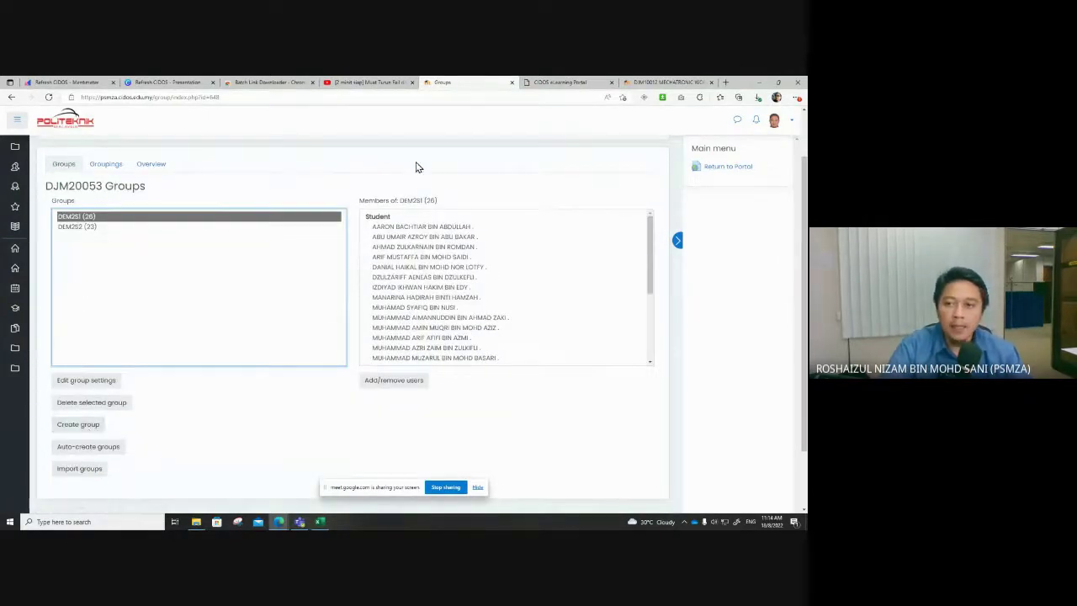
pyautogui.click(663, 81)
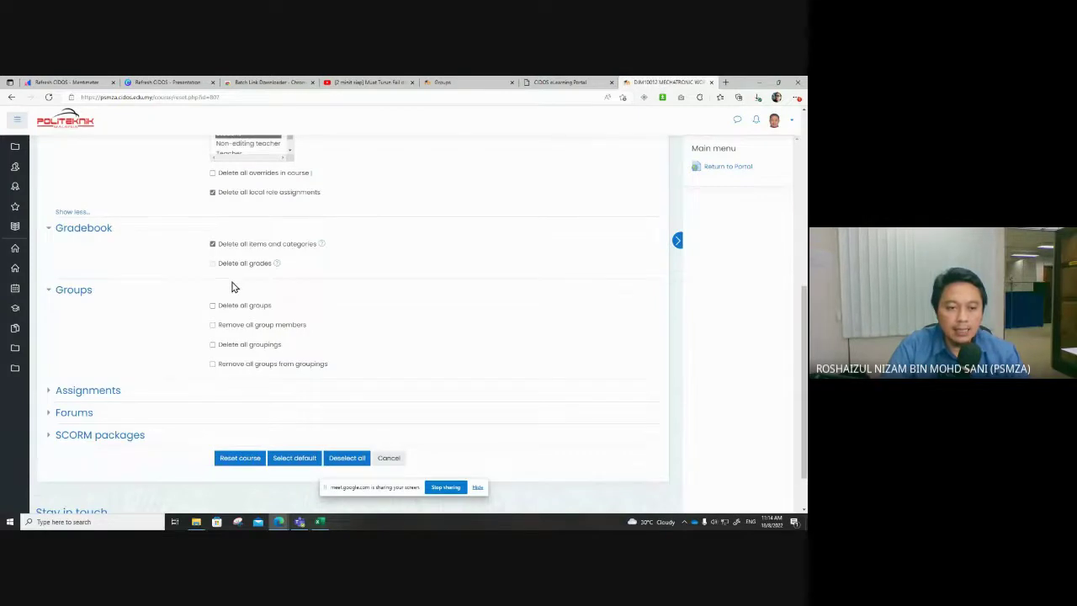
# Tick 'Remove all group members' in the DJM10012 reset, after checking DJM20053's group member list.
pyautogui.scroll(1, 234, 287)
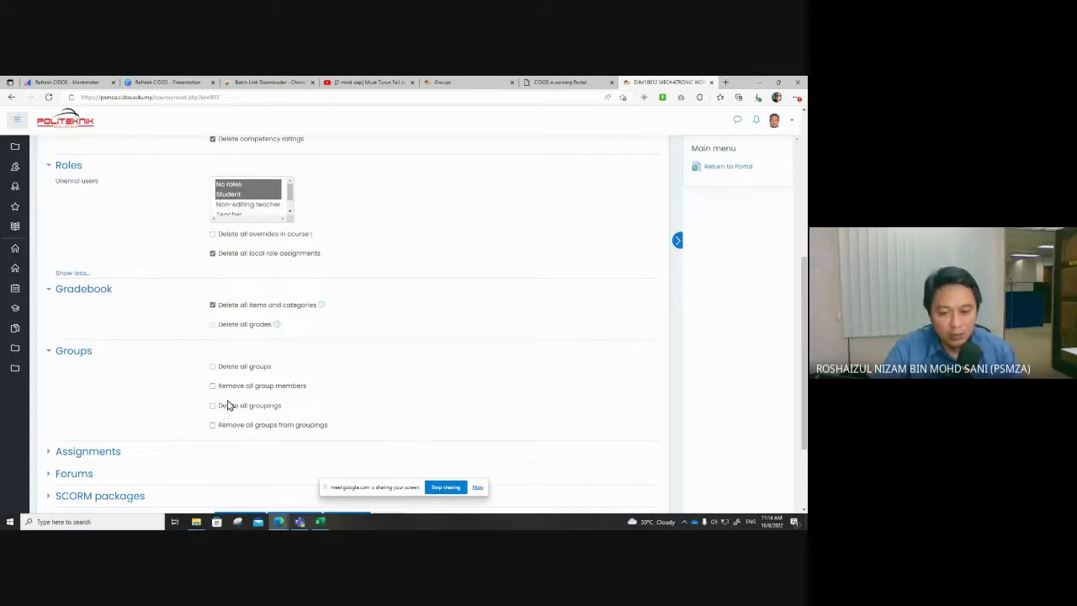
pyautogui.click(213, 386)
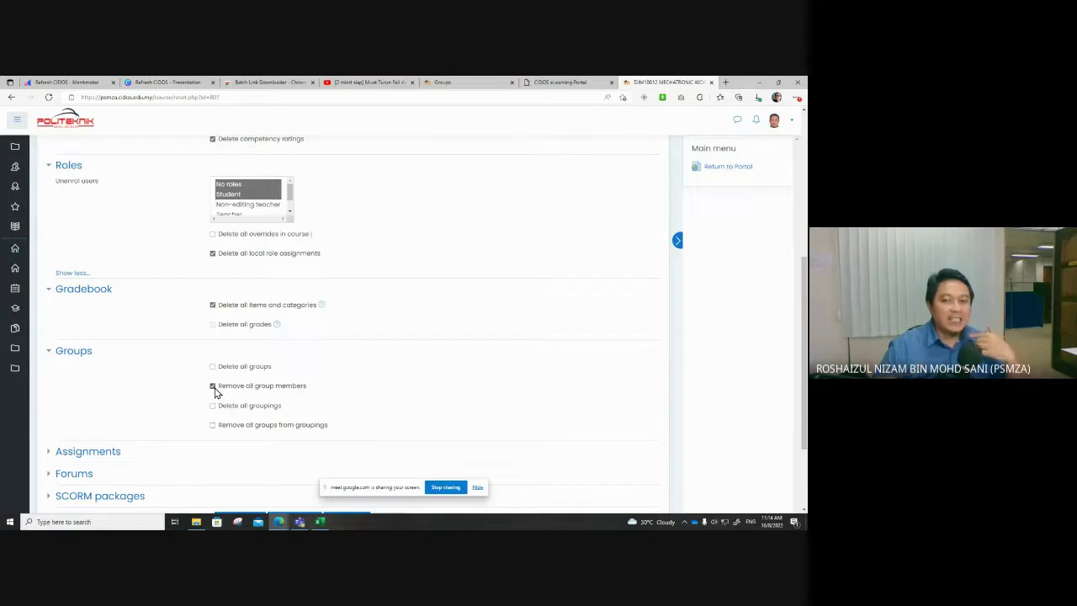
pyautogui.click(446, 81)
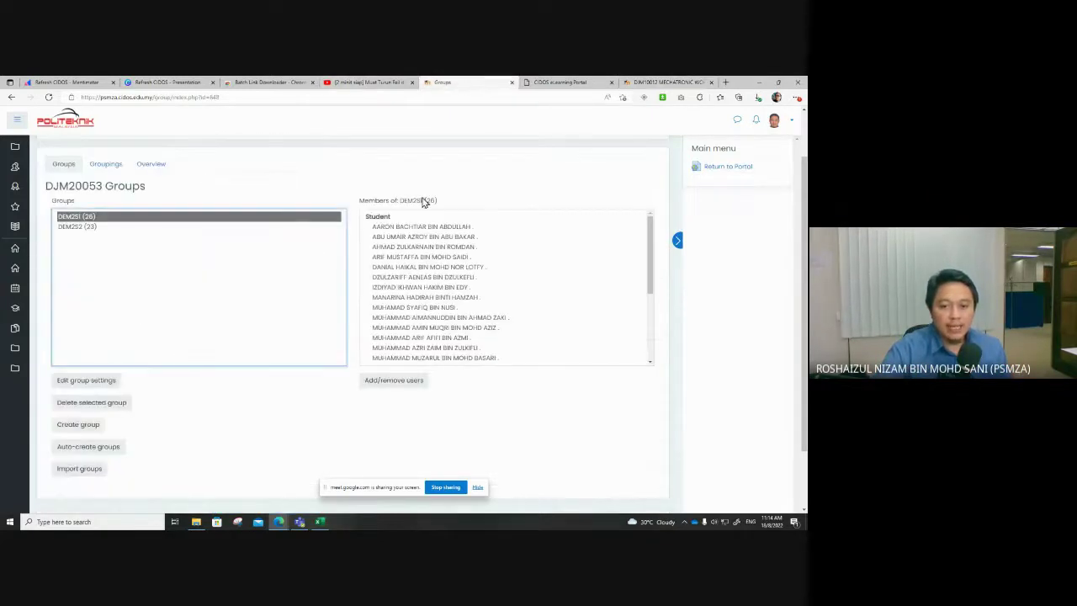
pyautogui.scroll(-3, 412, 259)
pyautogui.scroll(-2, 413, 260)
pyautogui.click(420, 357)
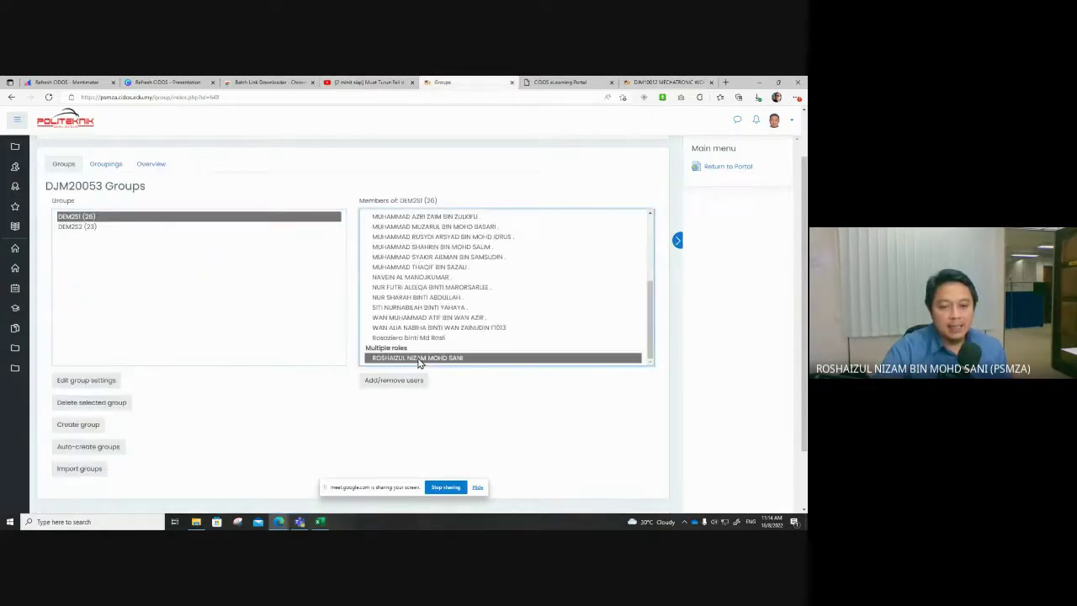
pyautogui.click(652, 81)
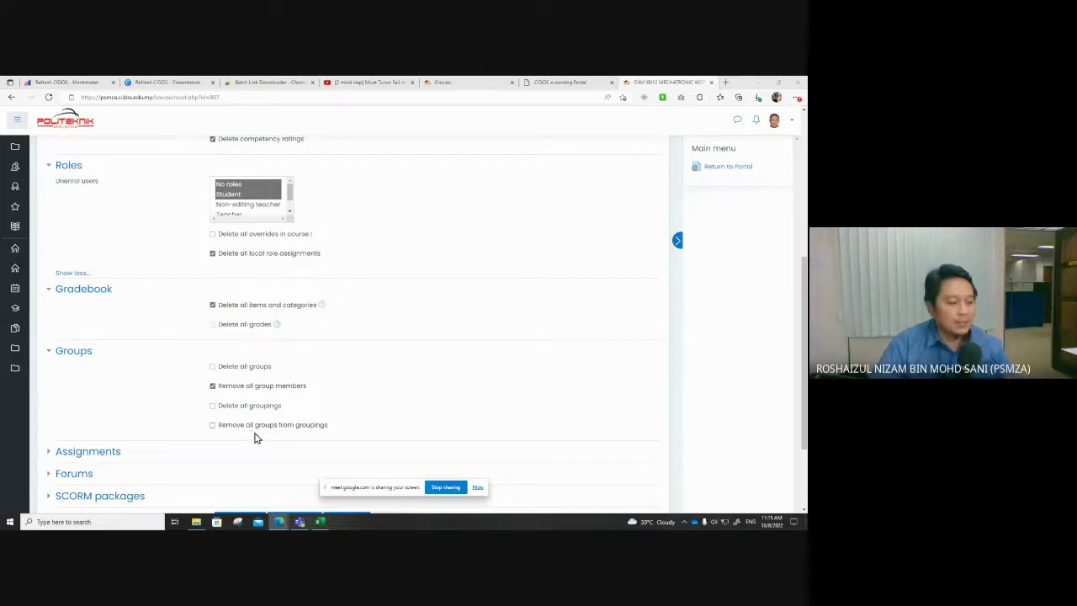
pyautogui.click(213, 387)
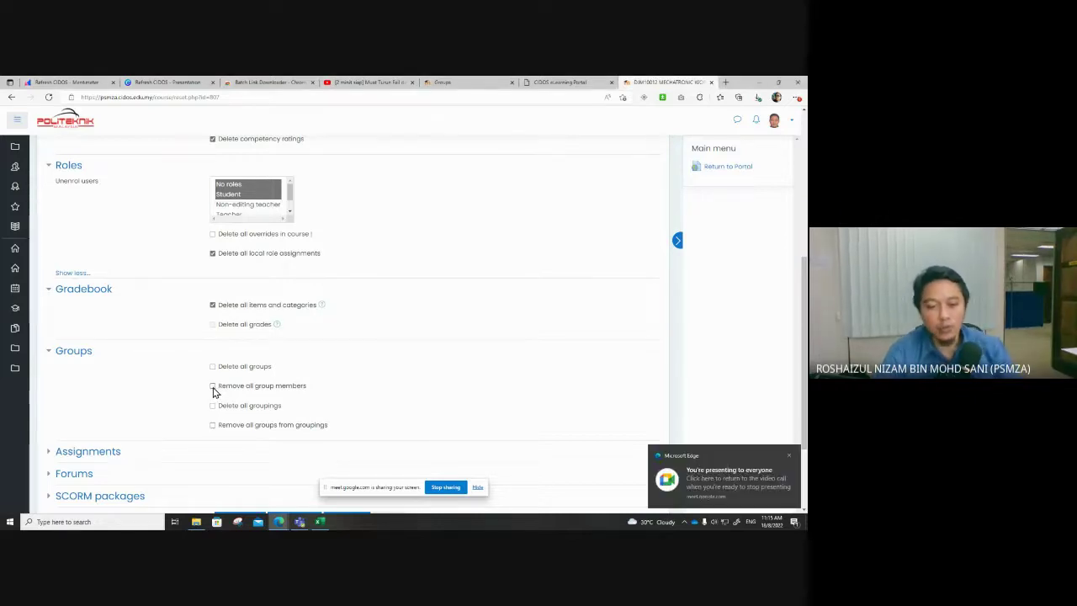
pyautogui.click(213, 368)
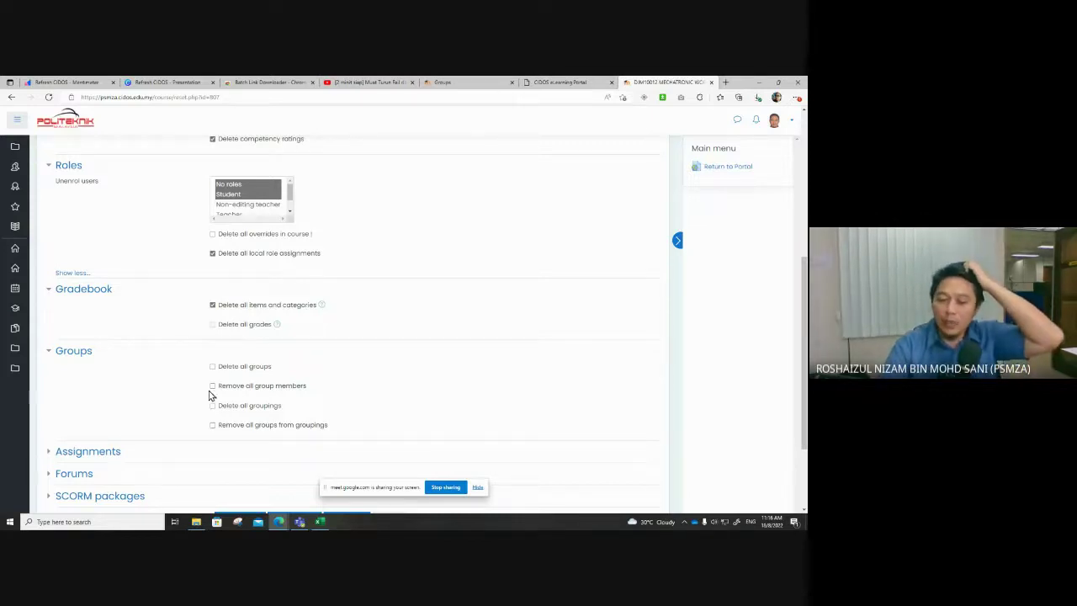
pyautogui.click(214, 387)
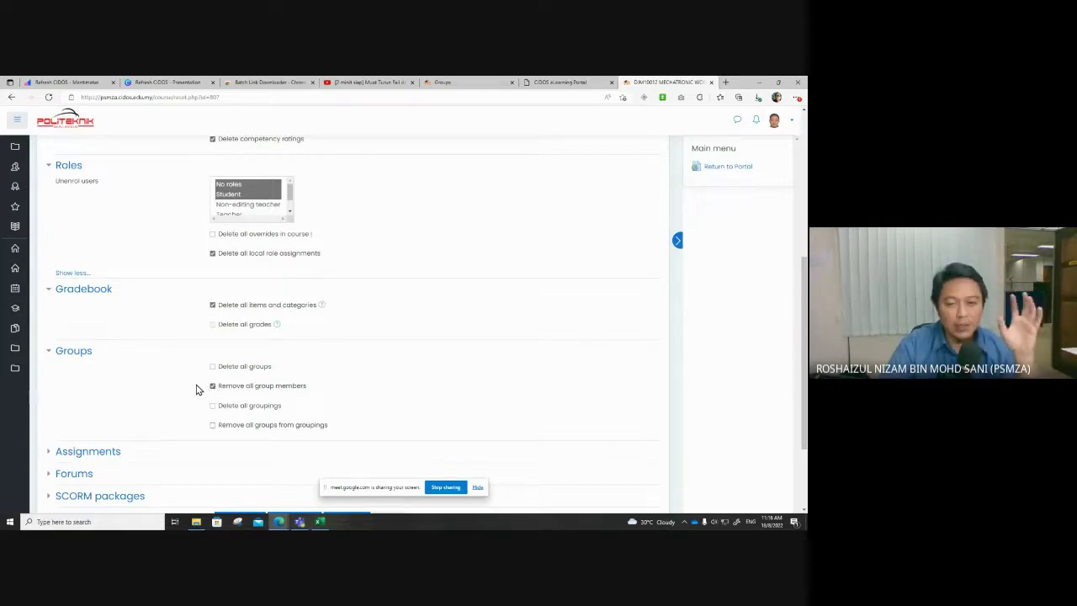
pyautogui.click(445, 81)
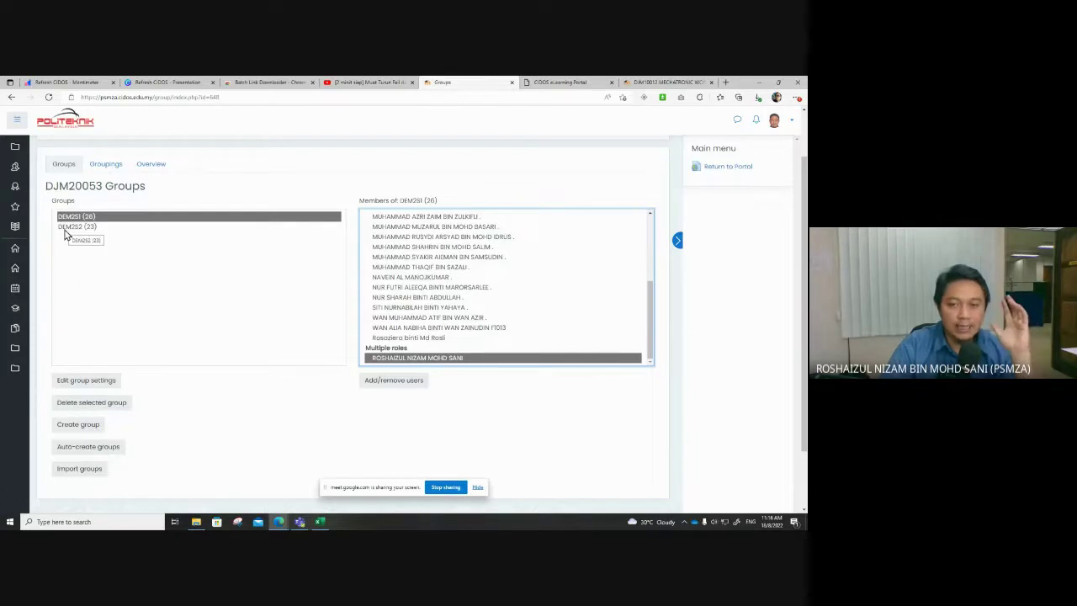
pyautogui.click(662, 82)
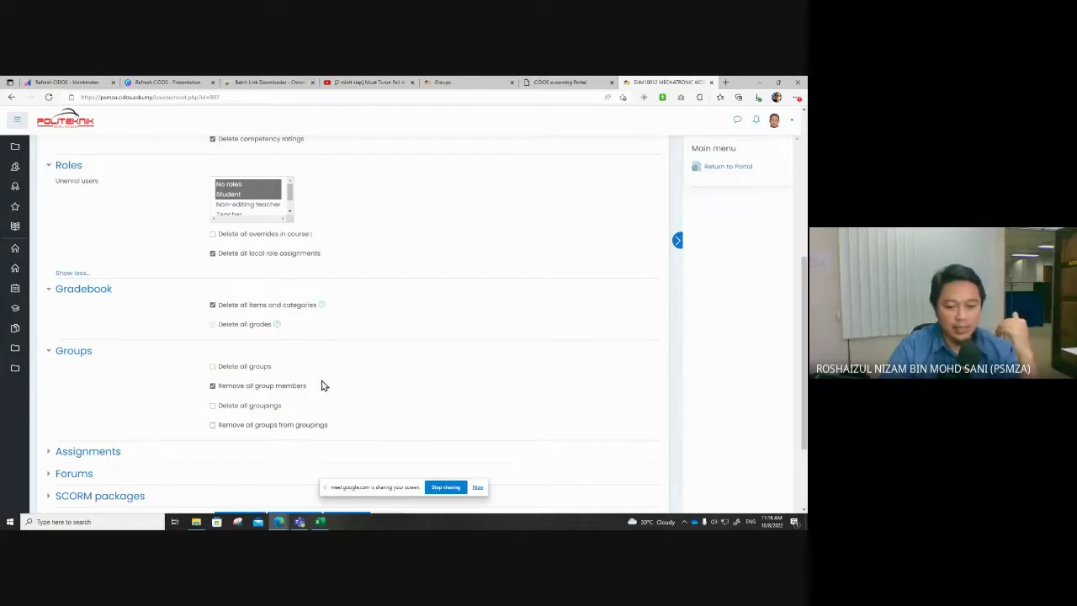
# Tick 'Delete all submissions' under Assignments and 'Delete all posts' under Forums.
pyautogui.scroll(-3, 375, 334)
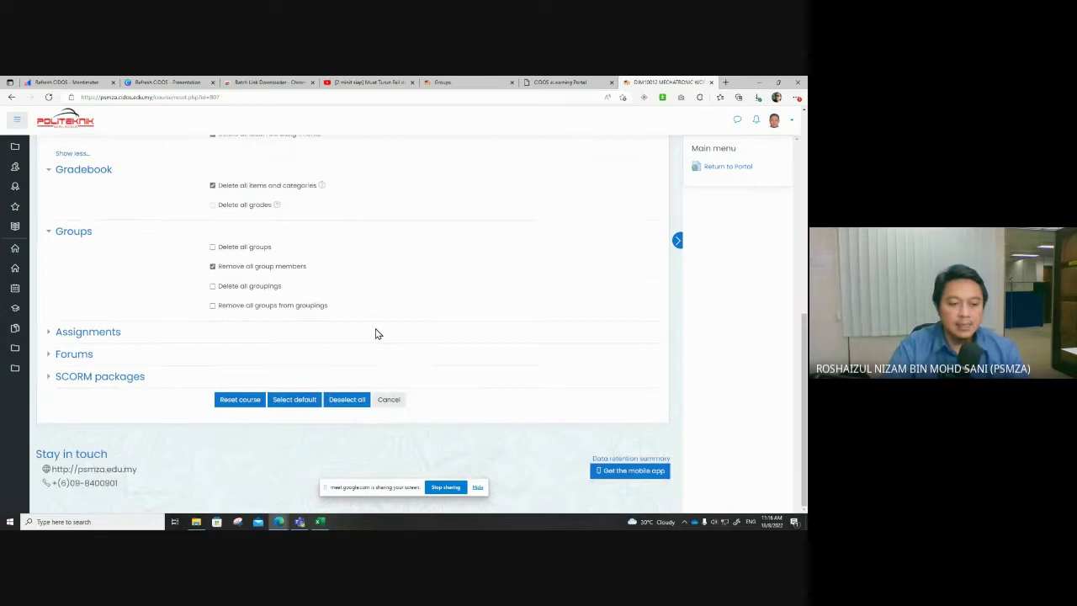
pyautogui.click(97, 340)
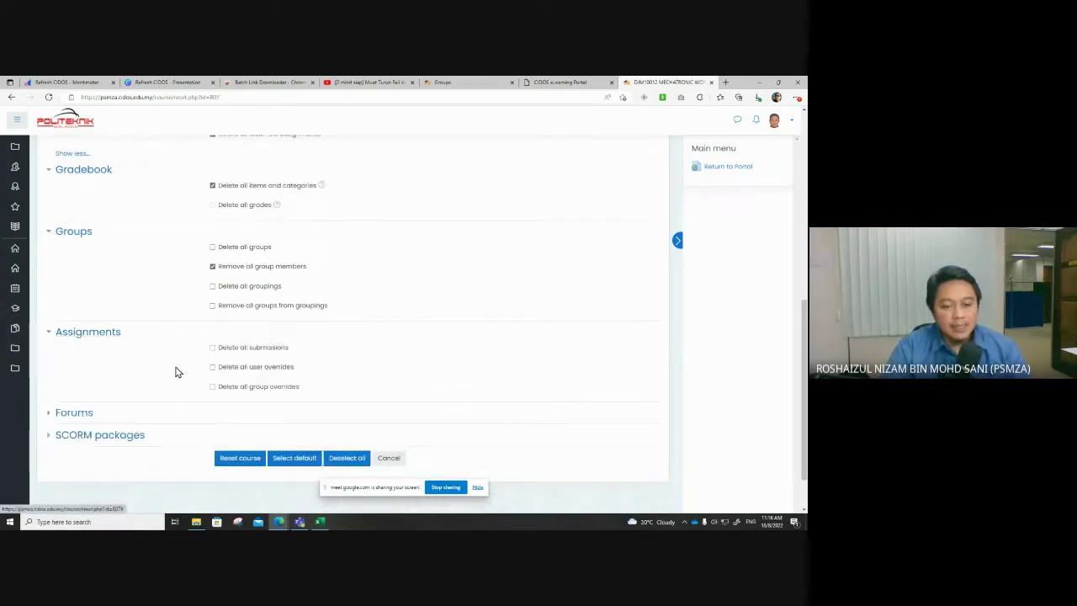
pyautogui.click(212, 352)
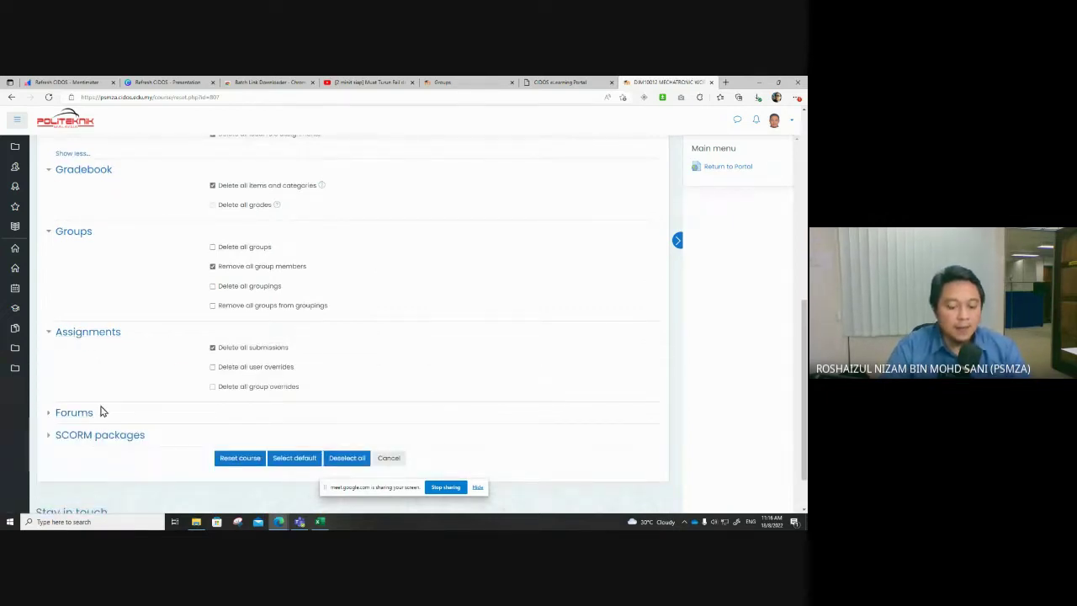
pyautogui.click(75, 413)
pyautogui.click(212, 429)
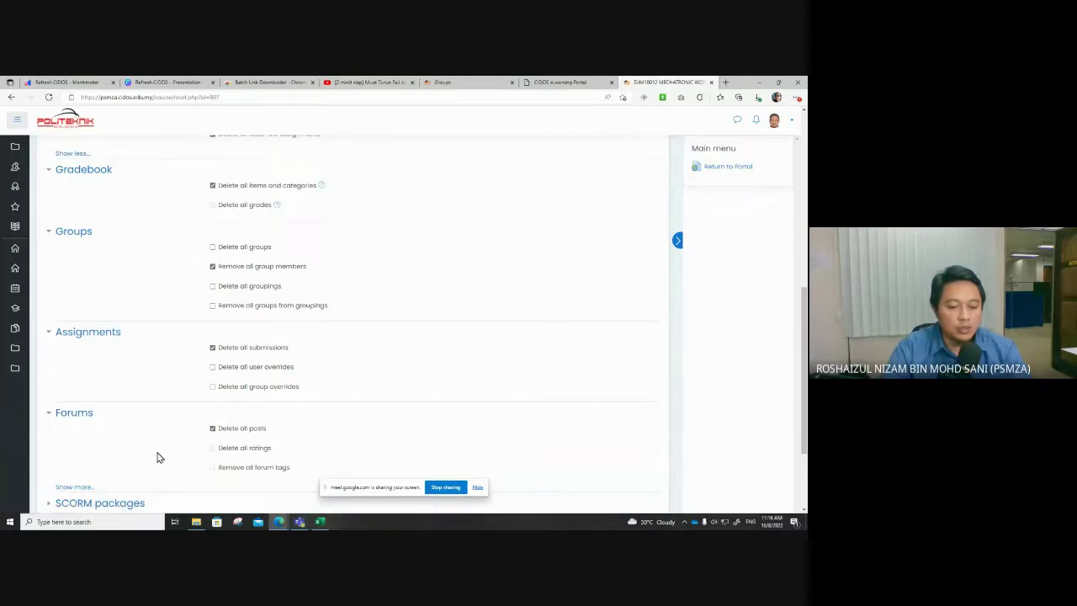
pyautogui.scroll(-2, 171, 439)
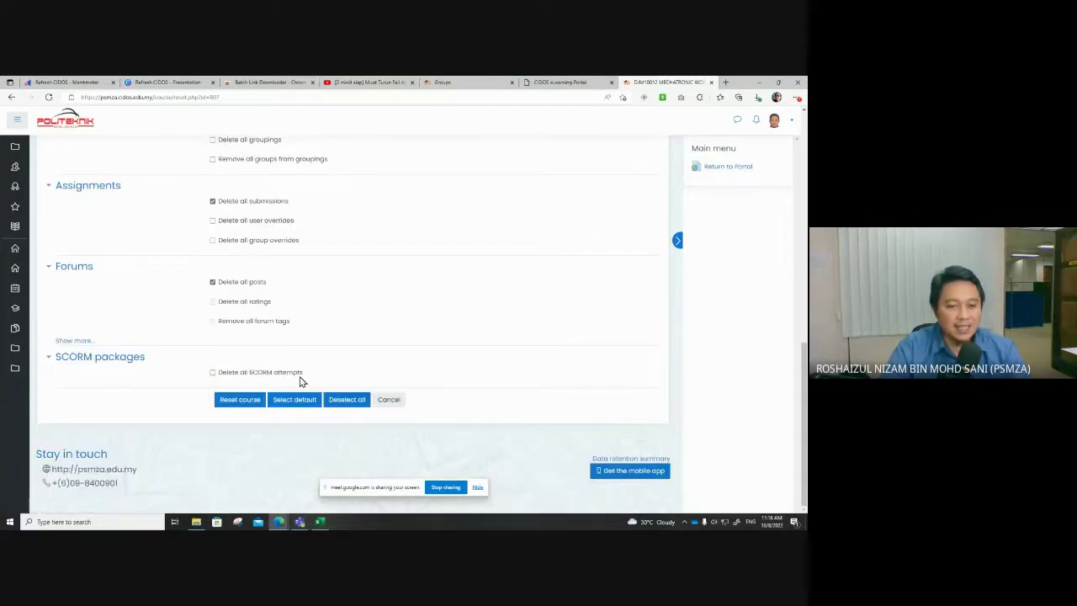
pyautogui.scroll(3, 389, 379)
pyautogui.scroll(-3, 392, 381)
pyautogui.scroll(4, 393, 381)
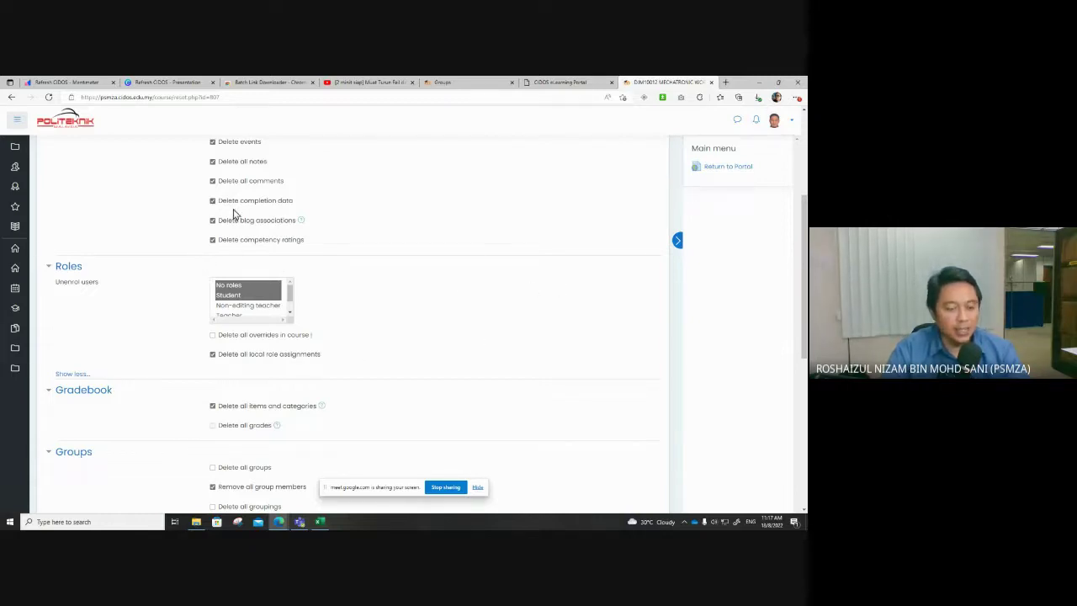
pyautogui.scroll(-5, 435, 261)
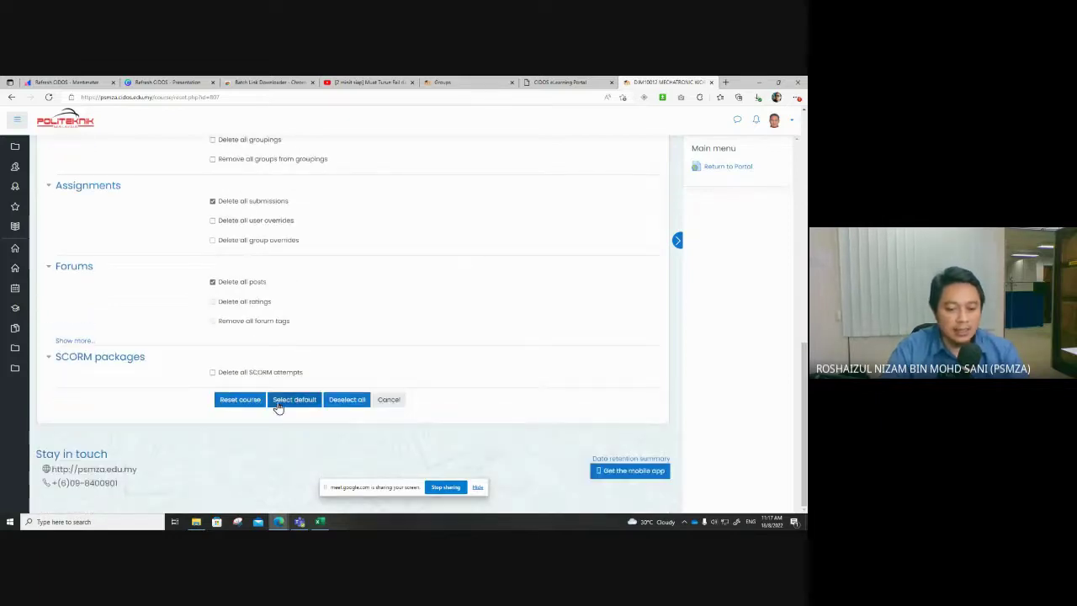
pyautogui.scroll(15, 432, 344)
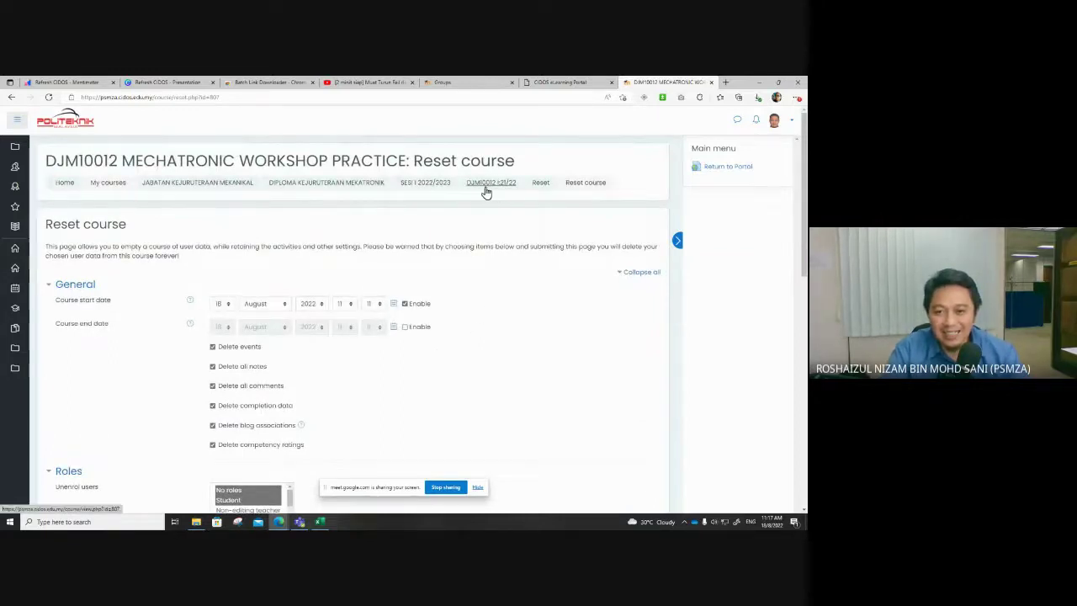
pyautogui.scroll(-15, 361, 288)
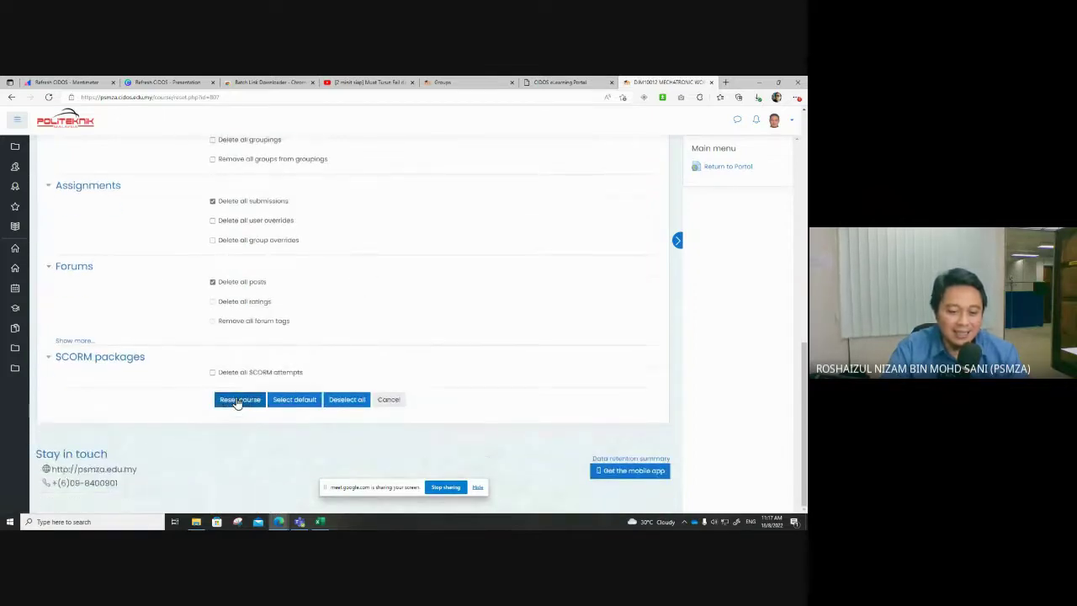
# Run the course reset, highlight the Unenrol (43) result, and continue to the course page.
pyautogui.click(238, 401)
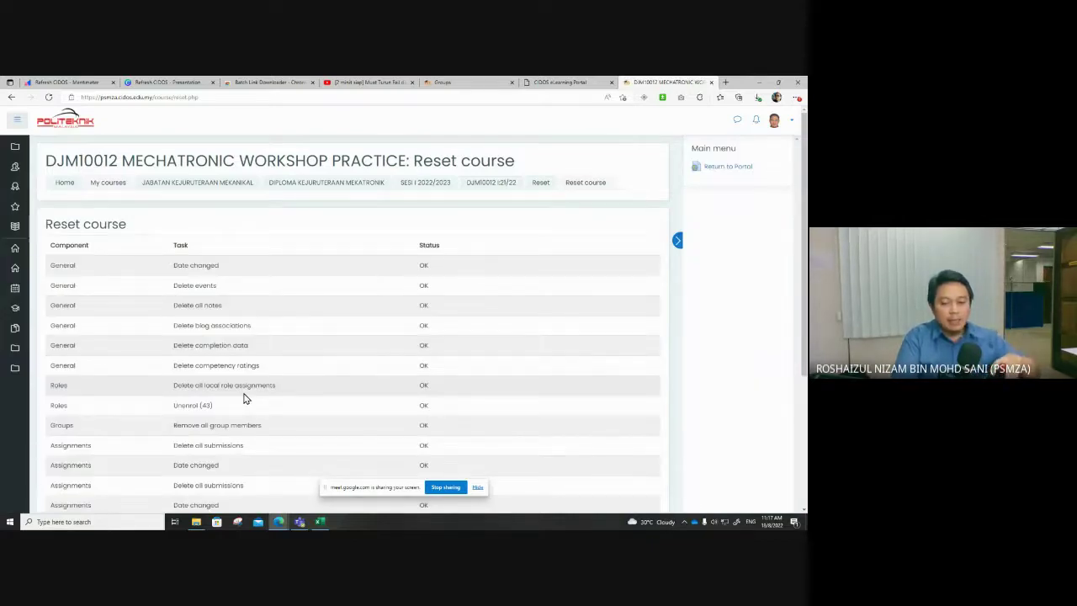
pyautogui.scroll(-1, 244, 397)
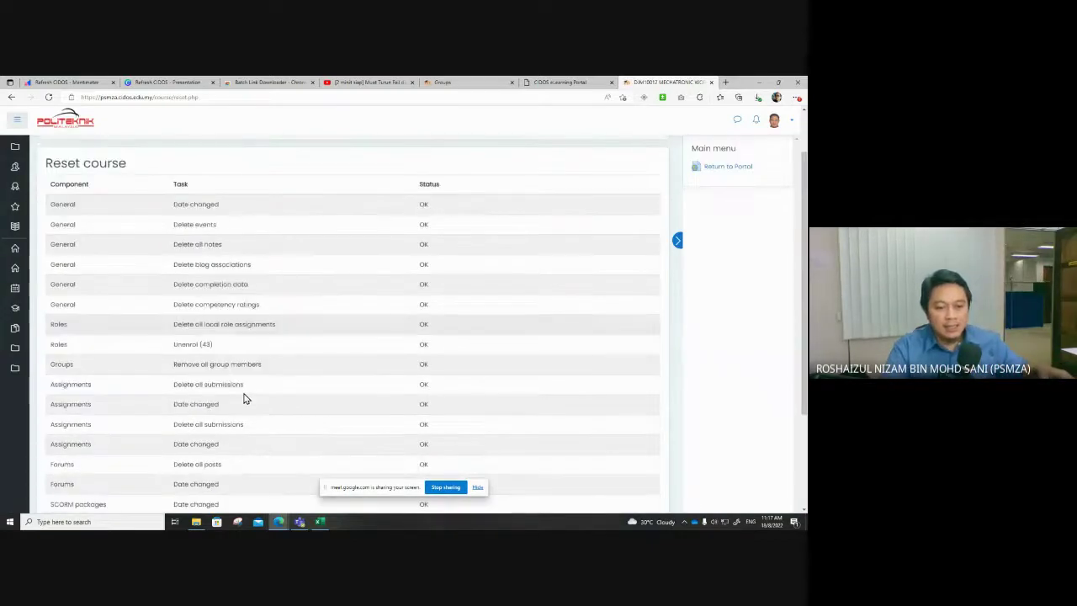
pyautogui.moveTo(173, 344); pyautogui.dragTo(235, 350)
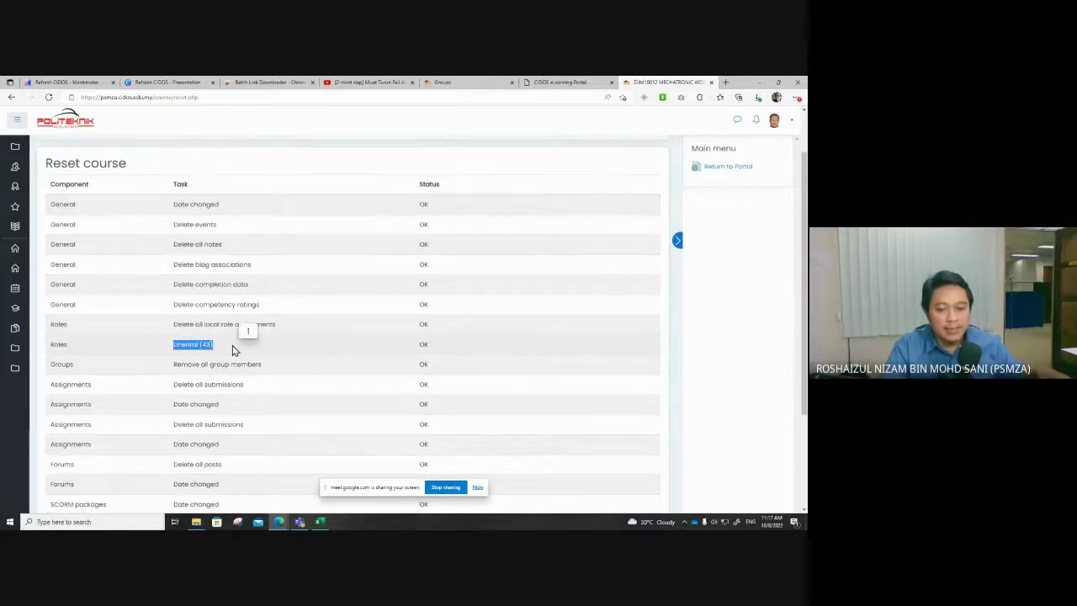
pyautogui.scroll(-3, 234, 348)
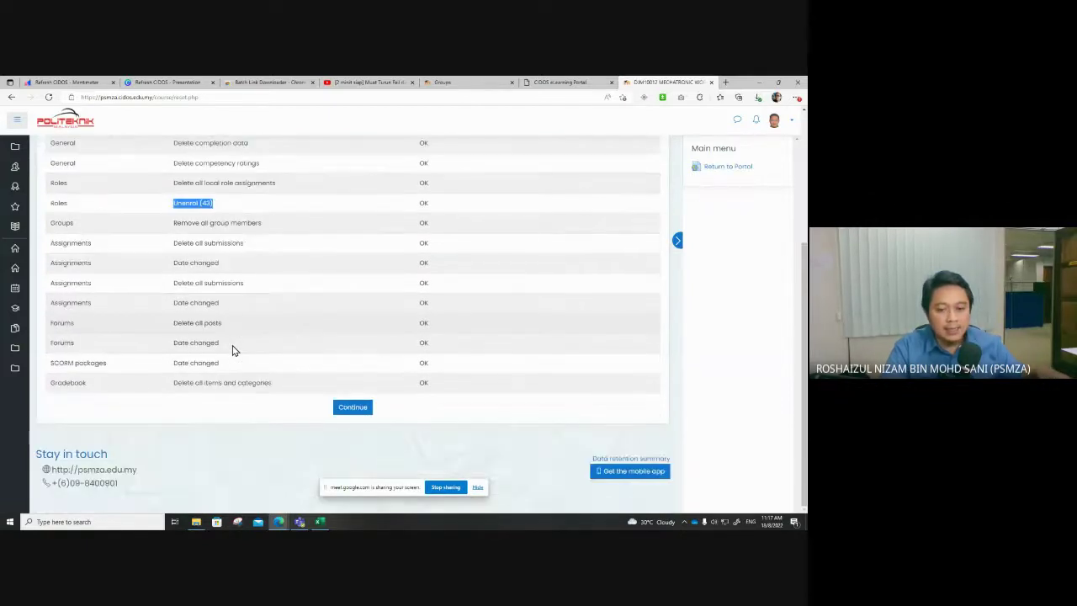
pyautogui.click(353, 408)
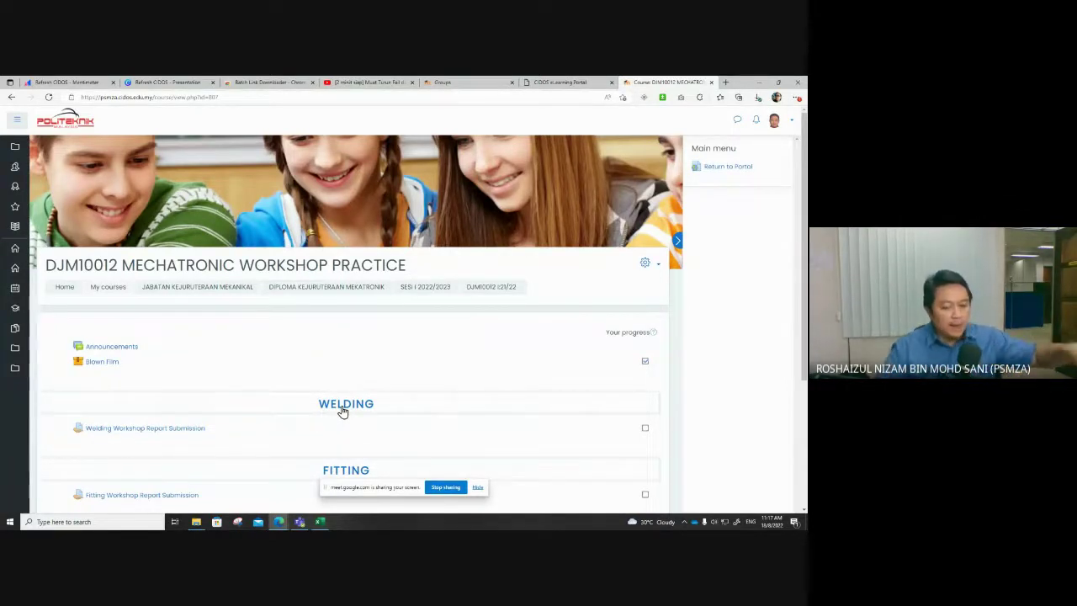
# Check the Participants list shows just 5 teachers, then go to the Groups page.
pyautogui.scroll(-2, 341, 410)
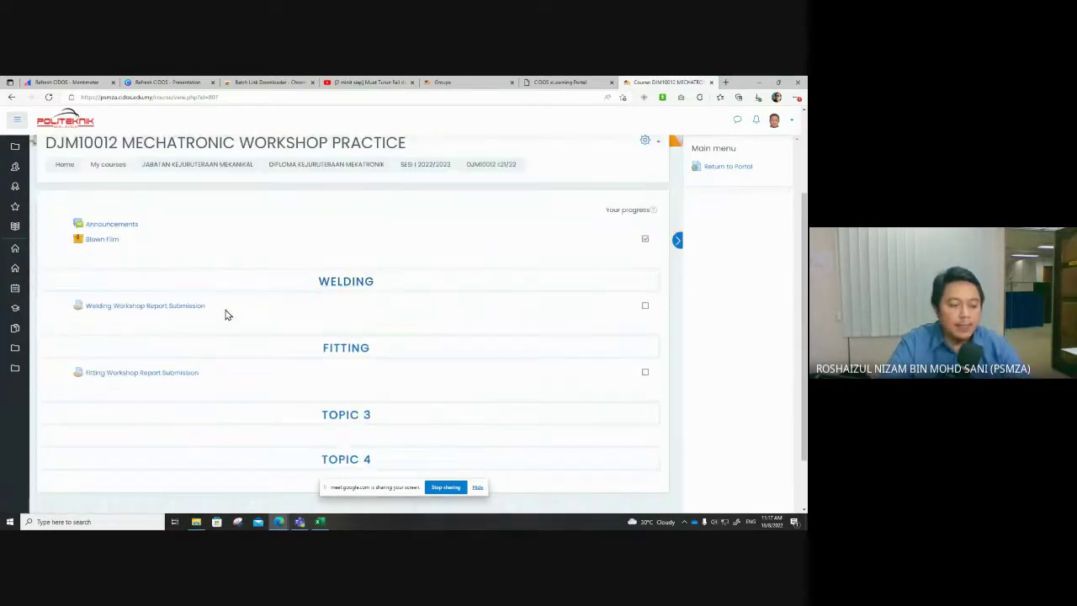
pyautogui.scroll(2, 231, 328)
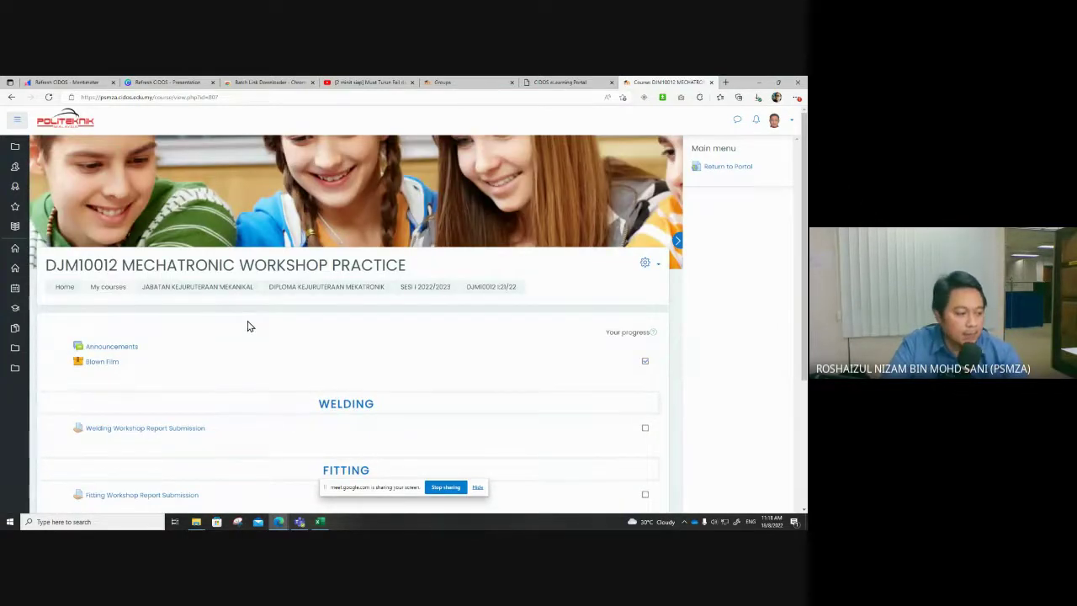
pyautogui.scroll(-2, 248, 326)
pyautogui.scroll(2, 248, 326)
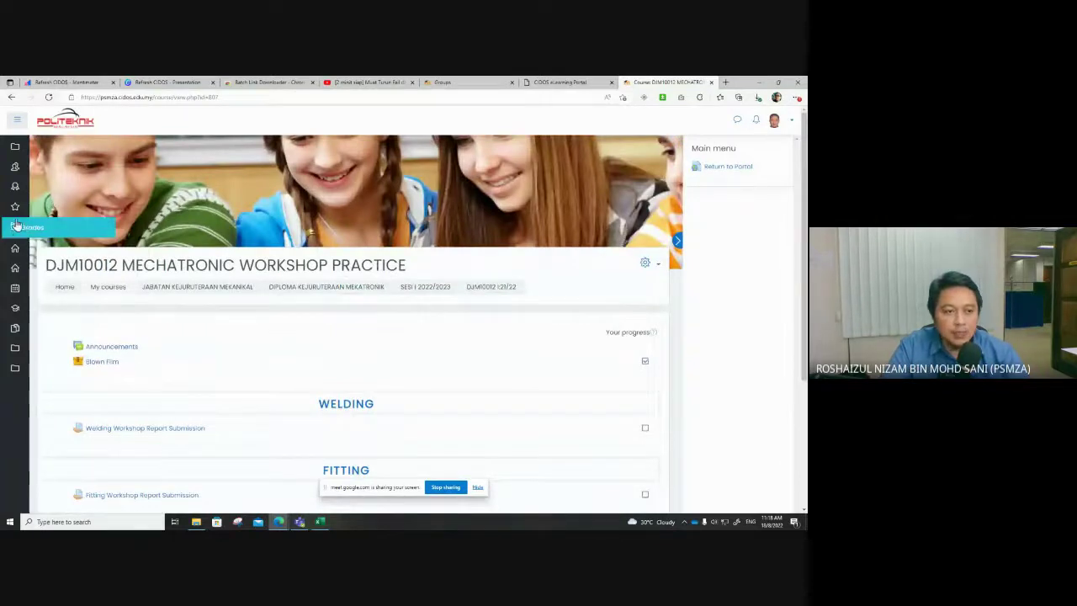
pyautogui.click(19, 168)
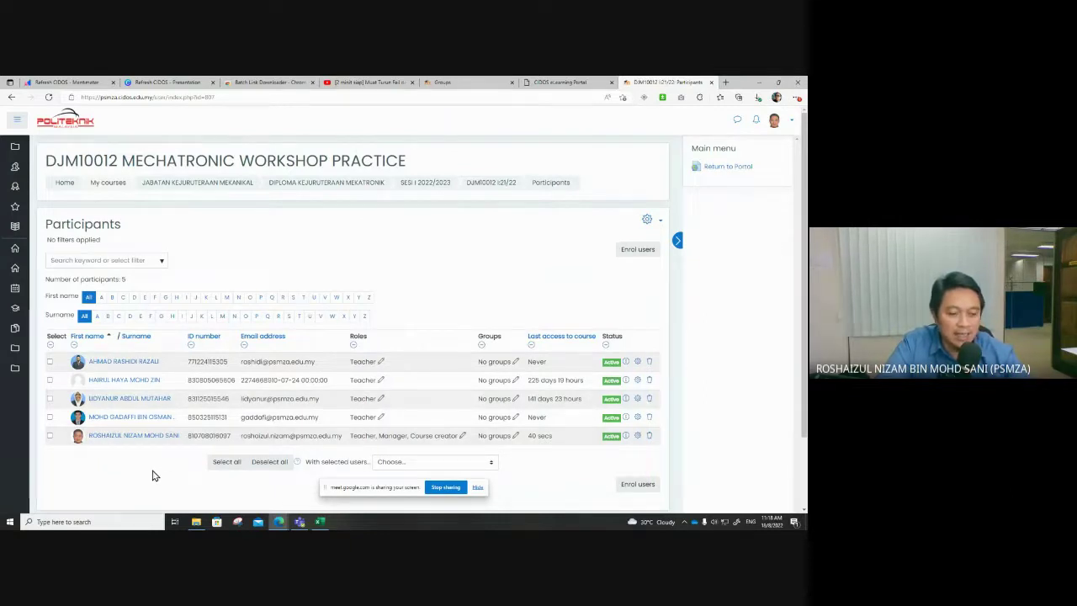
pyautogui.scroll(-2, 154, 476)
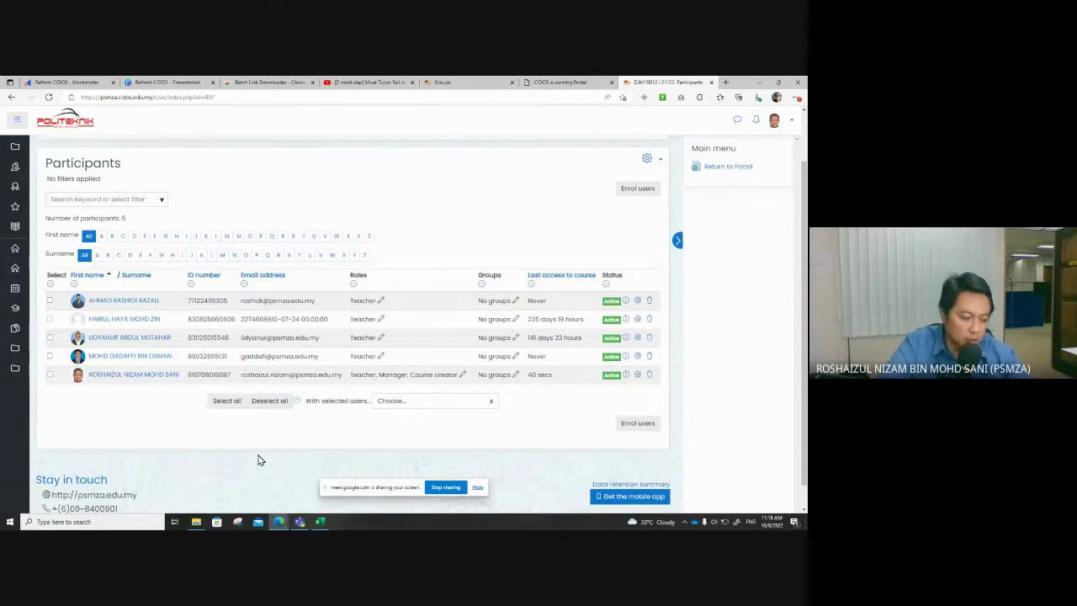
pyautogui.scroll(2, 260, 460)
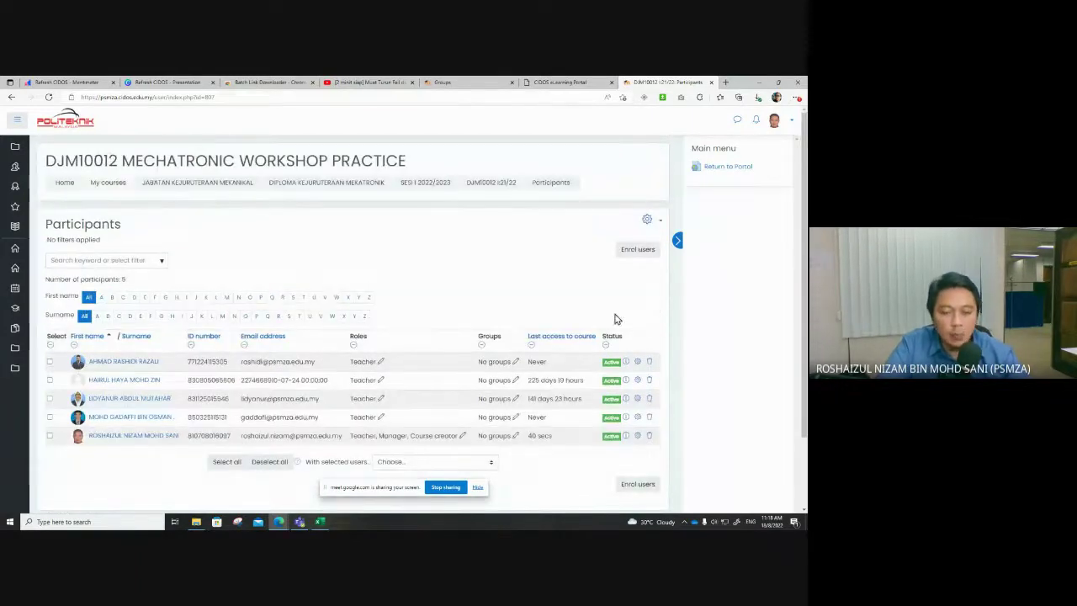
pyautogui.click(647, 220)
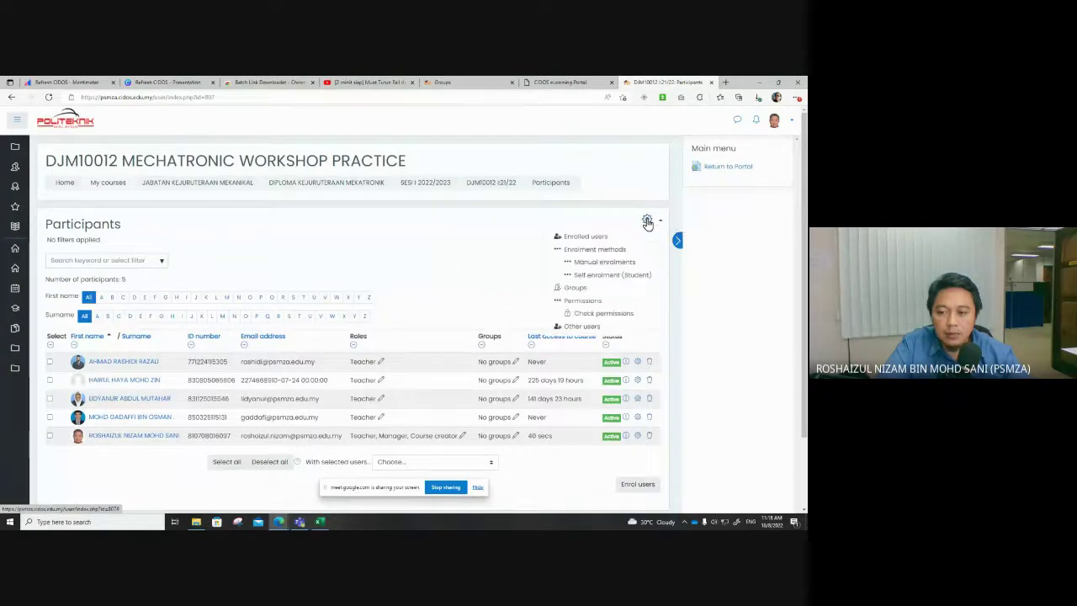
pyautogui.click(577, 288)
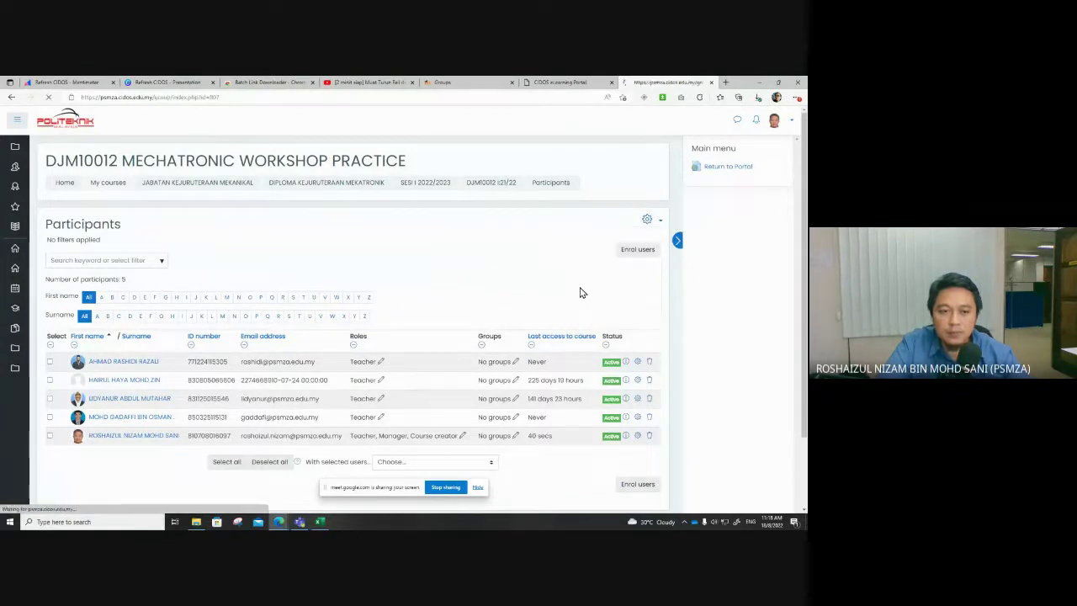
pyautogui.click(87, 279)
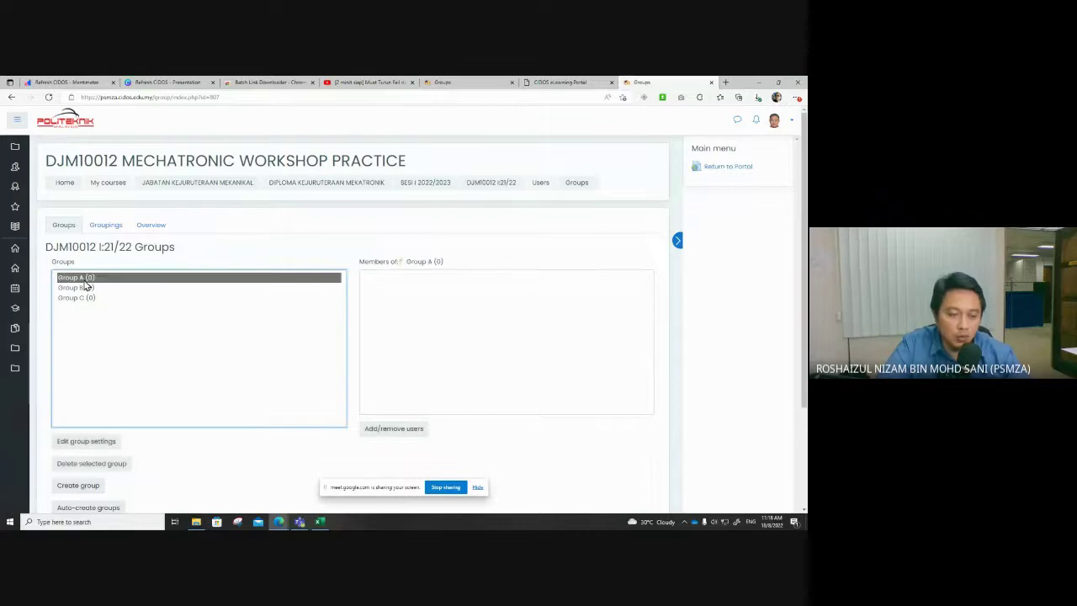
pyautogui.click(84, 288)
pyautogui.click(78, 299)
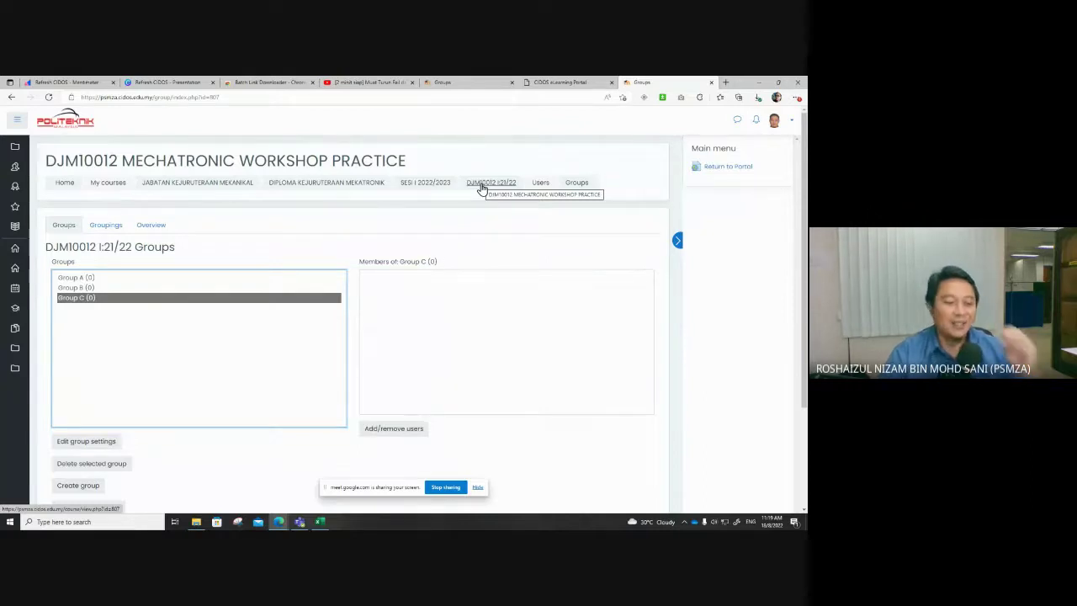
pyautogui.click(477, 190)
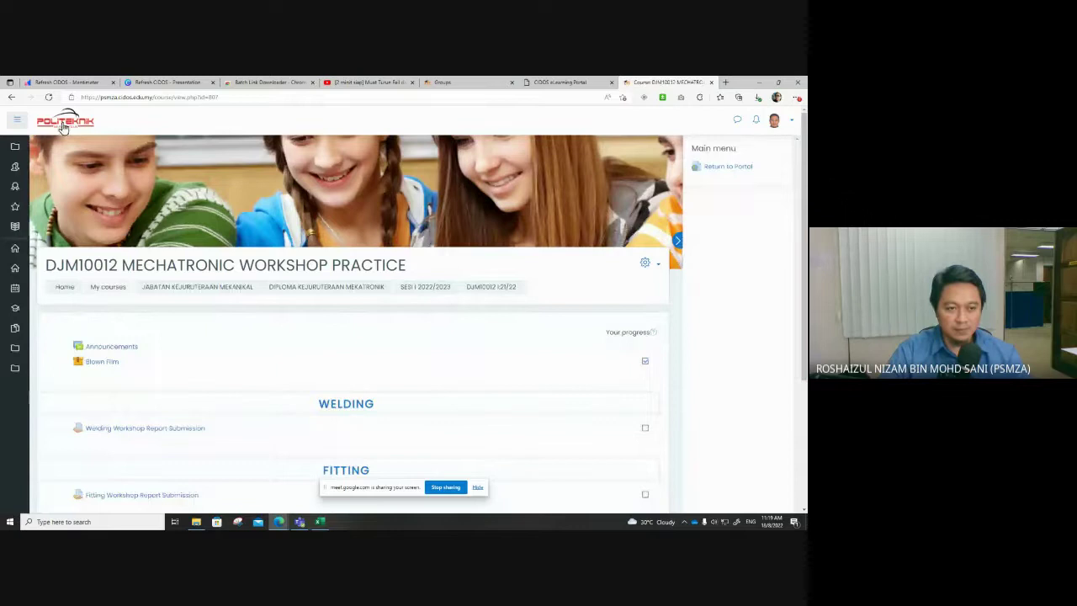
pyautogui.rightClick(64, 127)
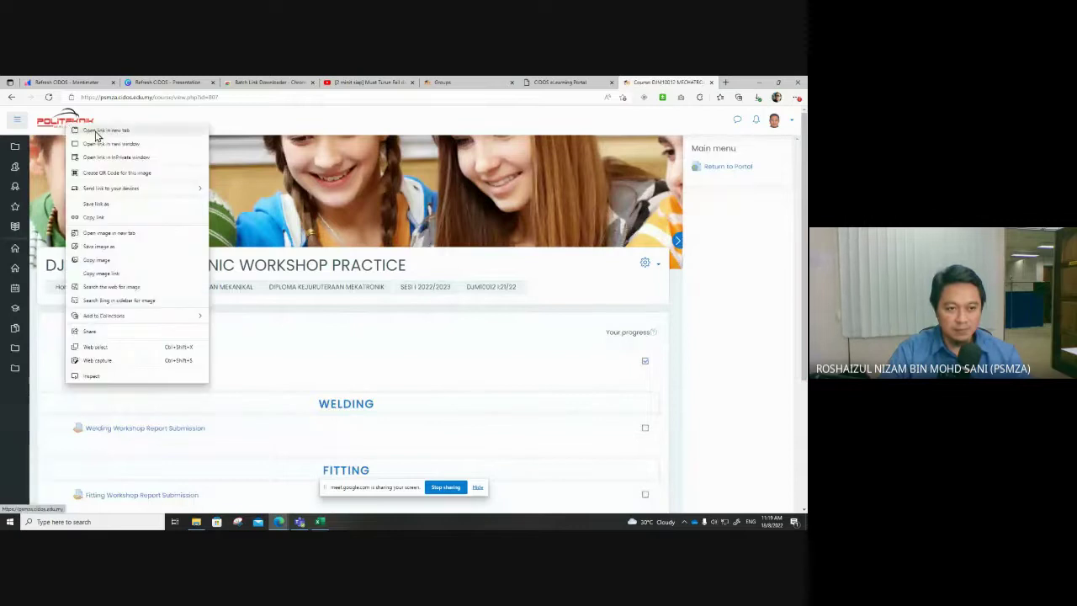
pyautogui.click(101, 132)
pyautogui.click(667, 82)
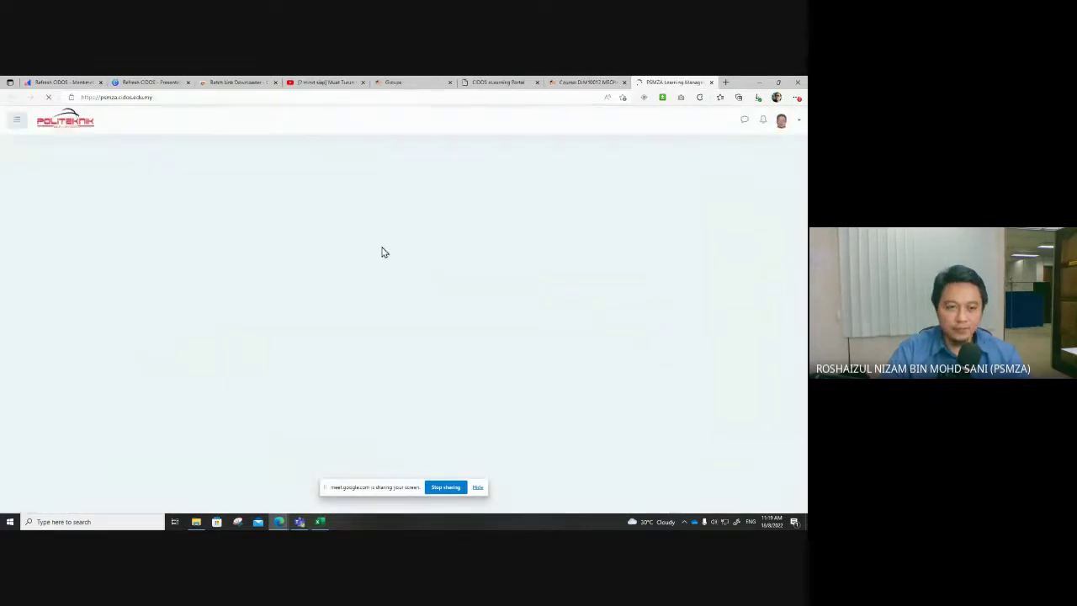
pyautogui.click(24, 171)
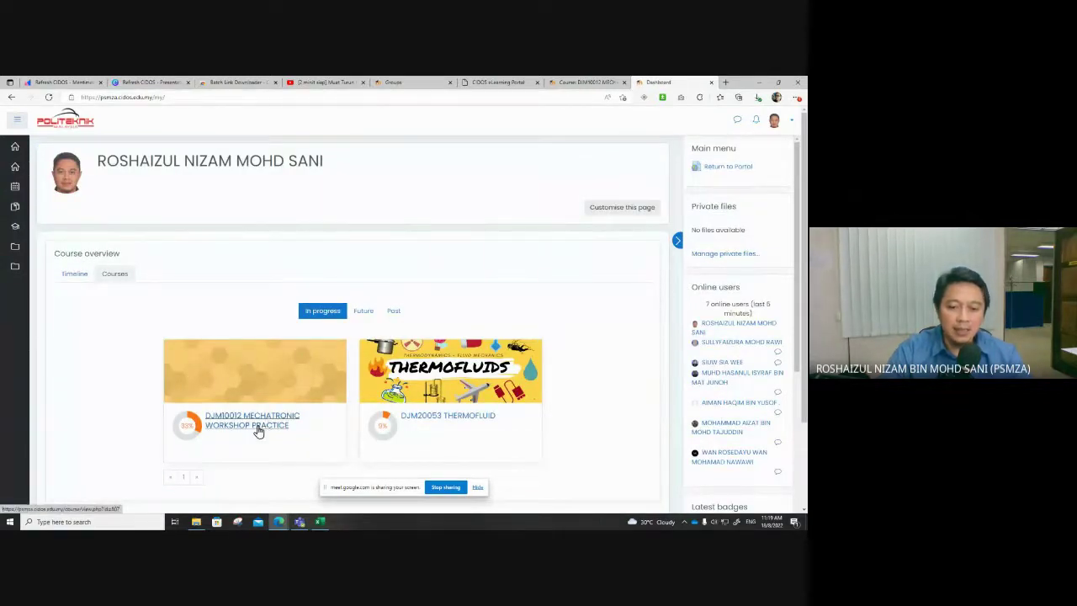
pyautogui.click(394, 311)
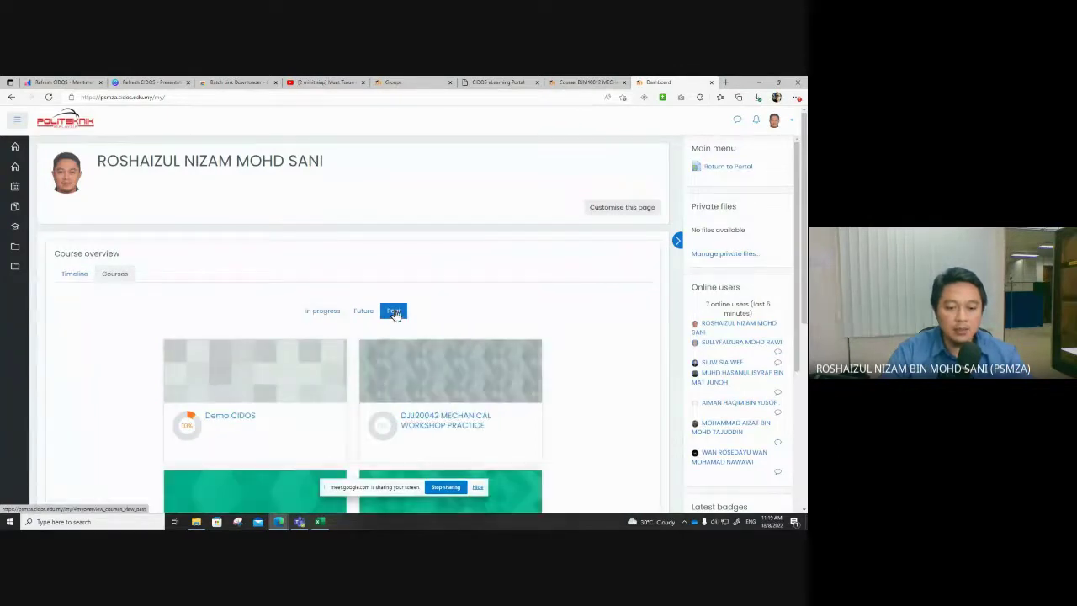
pyautogui.scroll(-2, 388, 316)
pyautogui.scroll(-2, 388, 316)
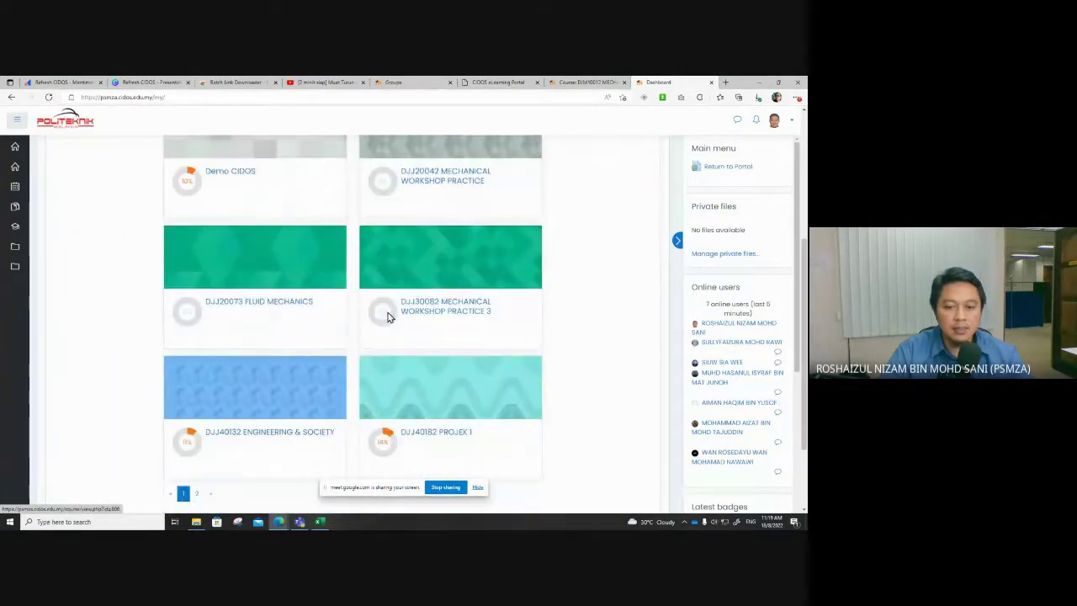
pyautogui.scroll(-1, 388, 316)
pyautogui.click(198, 434)
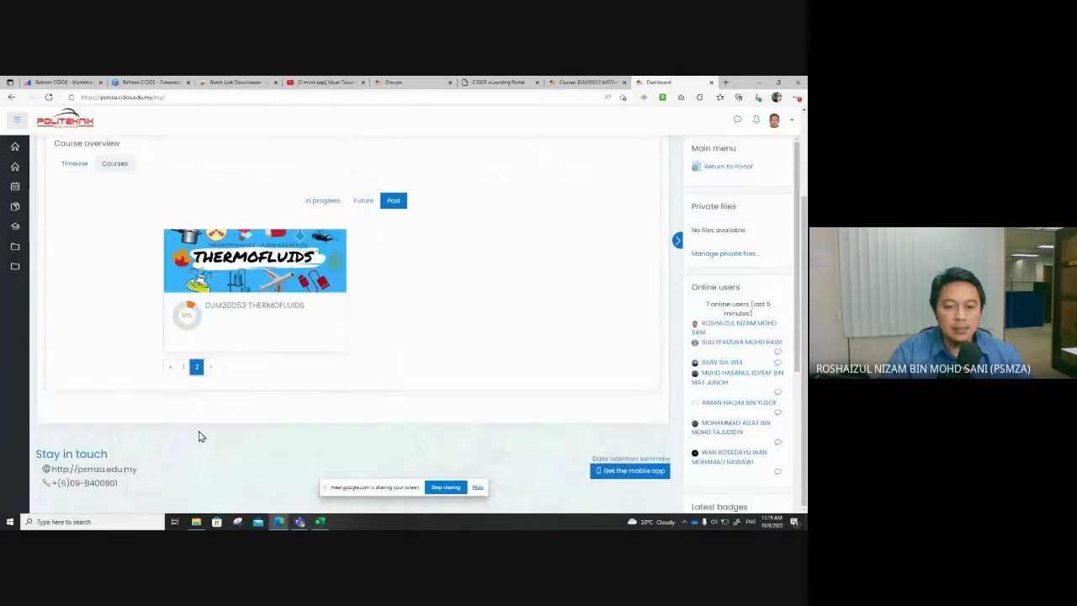
pyautogui.click(184, 370)
pyautogui.click(63, 165)
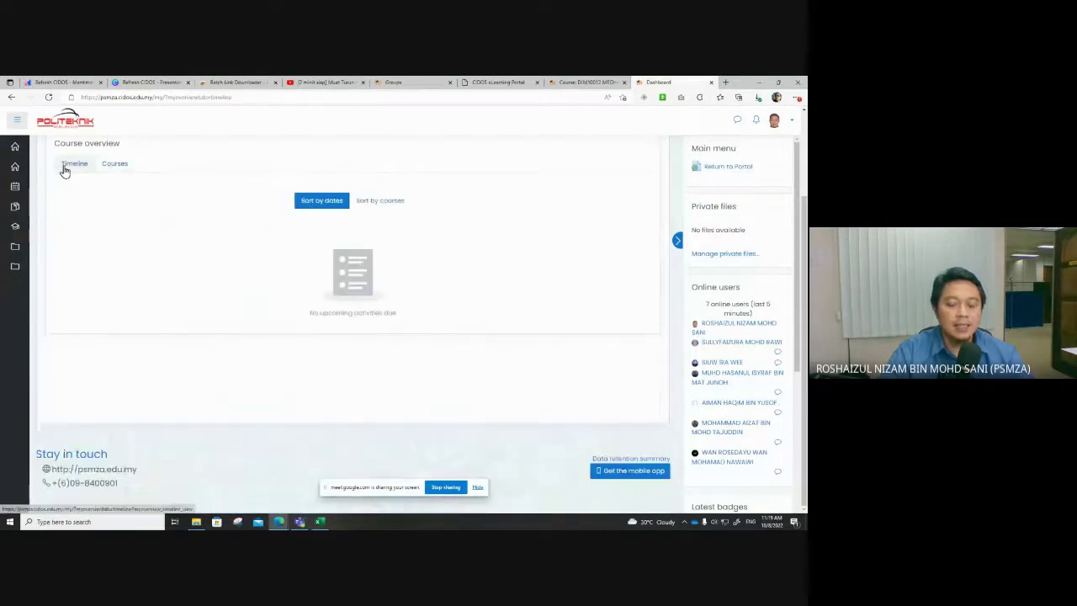
pyautogui.scroll(2, 148, 233)
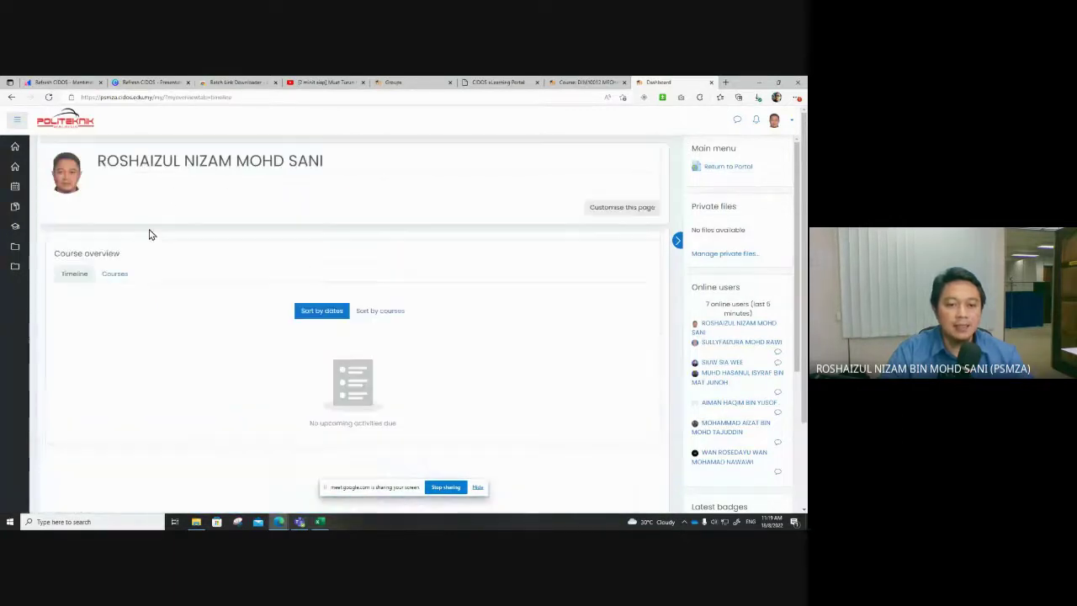
pyautogui.click(110, 272)
pyautogui.click(323, 312)
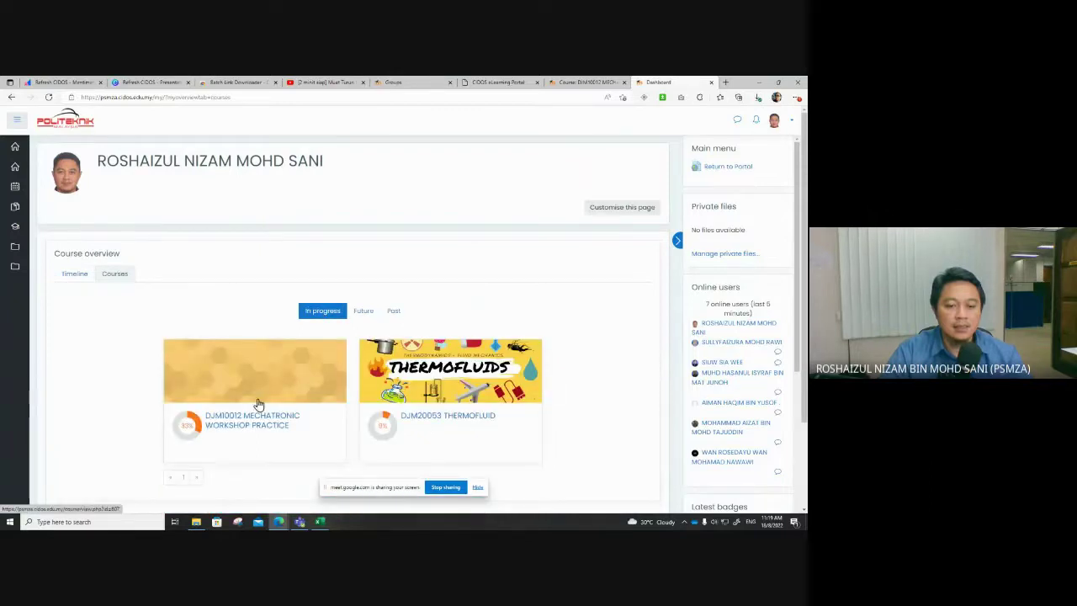
pyautogui.click(255, 425)
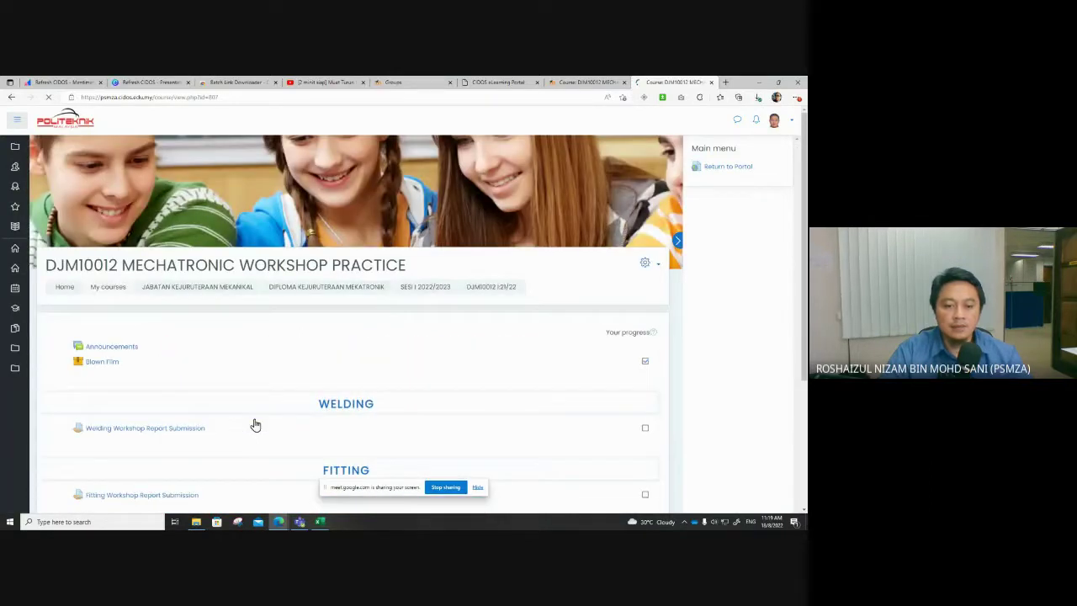
pyautogui.scroll(-2, 398, 327)
pyautogui.scroll(2, 398, 328)
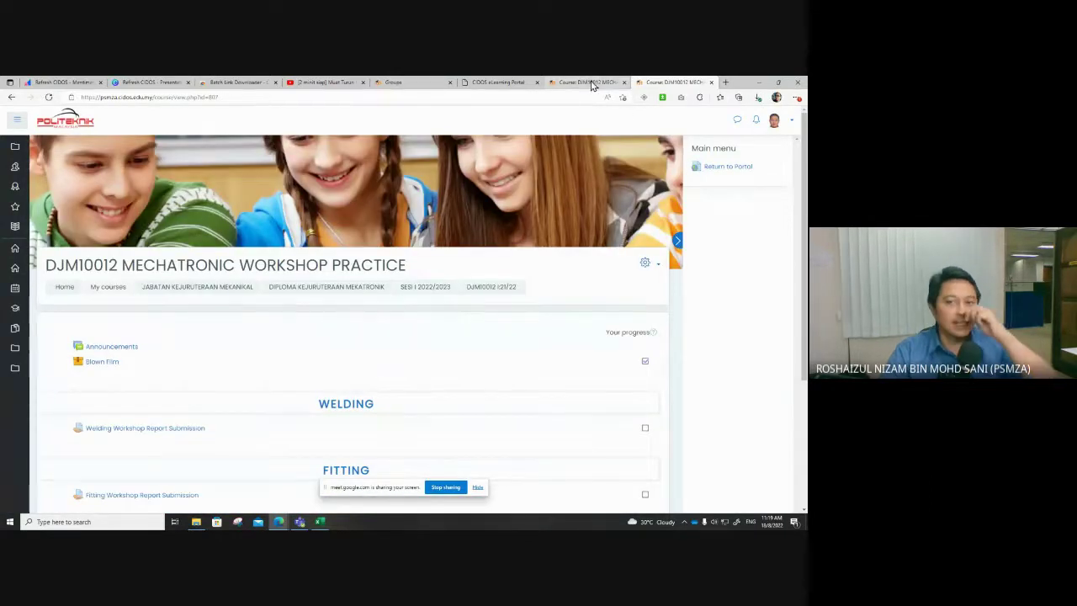
pyautogui.click(699, 82)
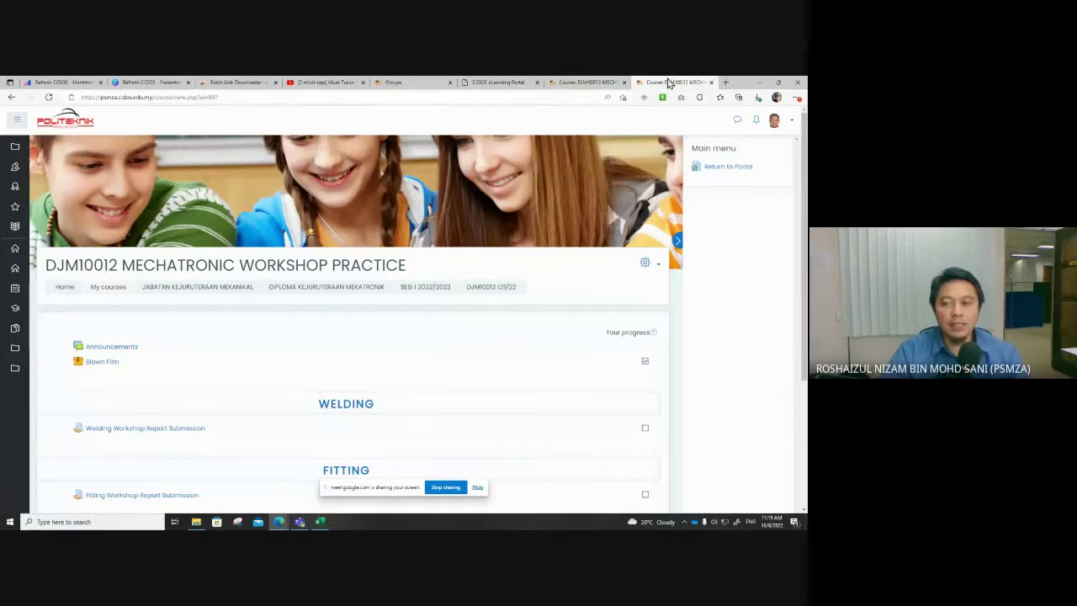
pyautogui.click(713, 83)
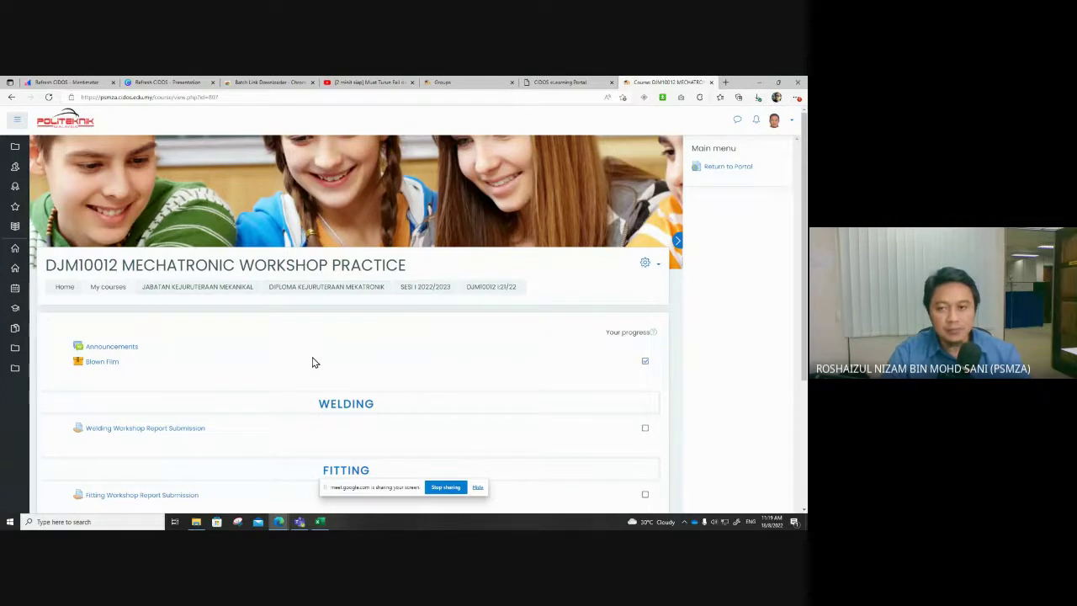
pyautogui.click(174, 82)
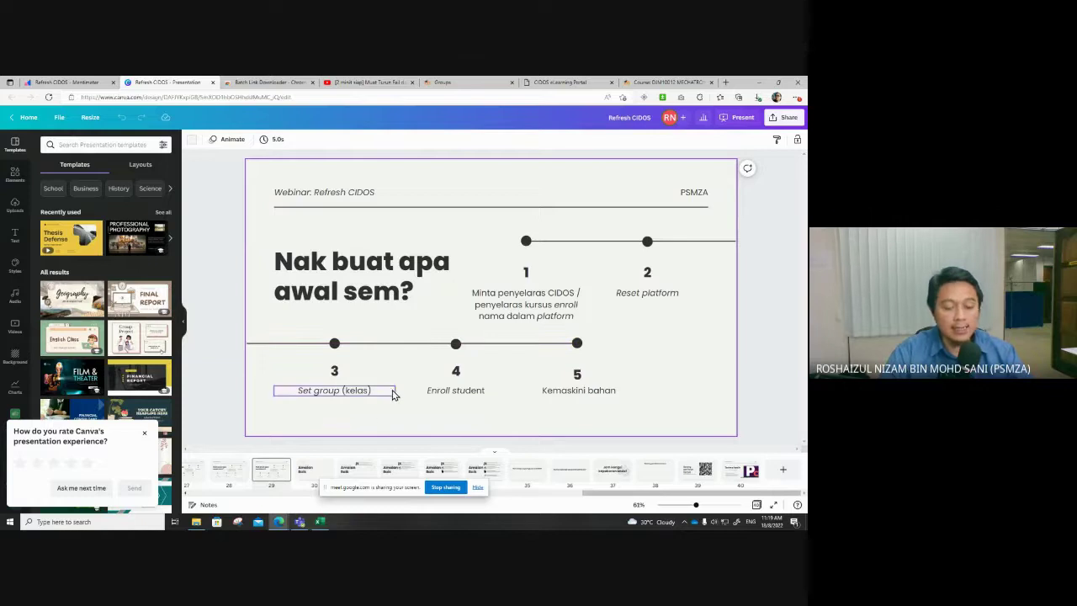
pyautogui.click(660, 81)
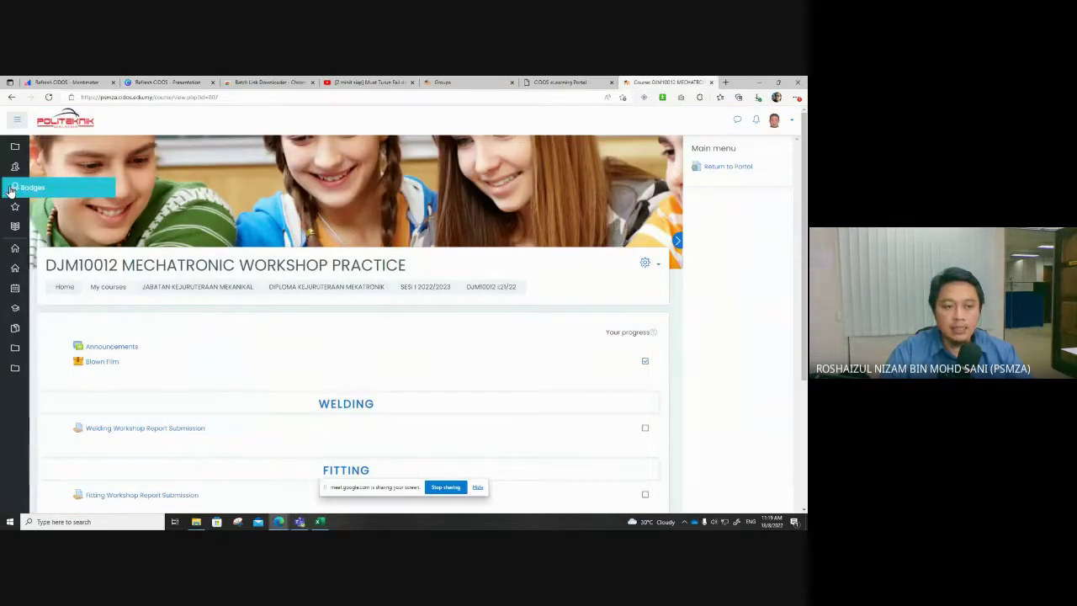
# Go via Participants and the gear Actions menu to the Groups page listing Groups A, B, C.
pyautogui.moveTo(13, 152)
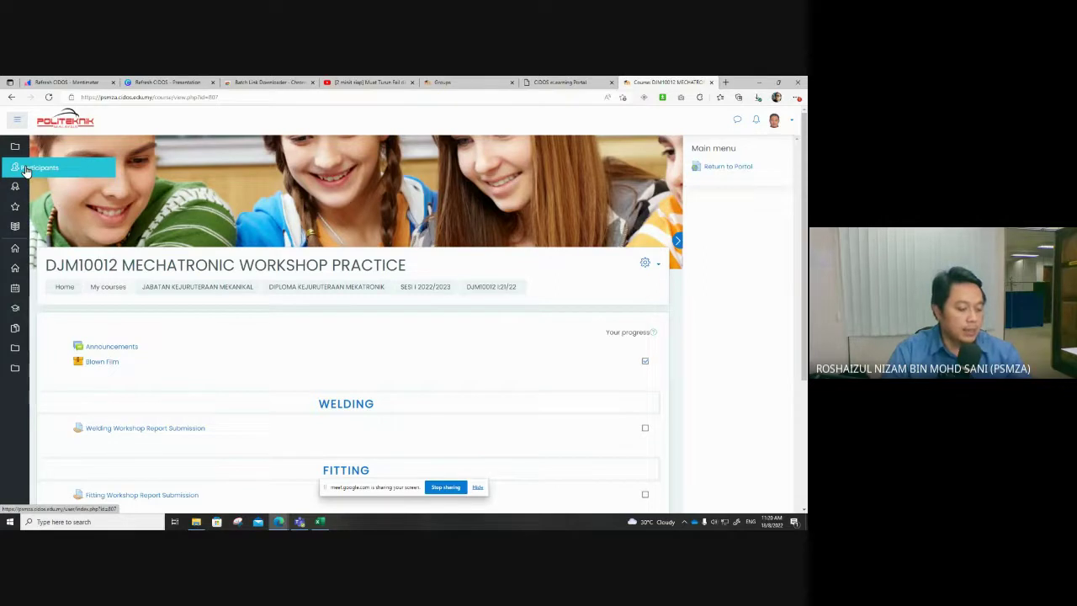
pyautogui.click(25, 170)
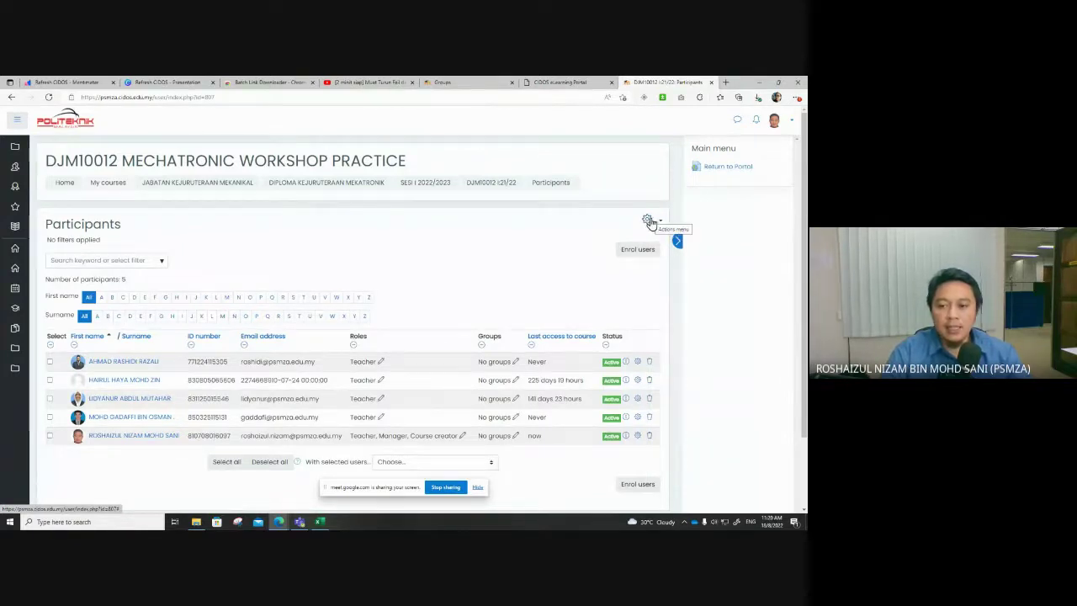
pyautogui.click(649, 221)
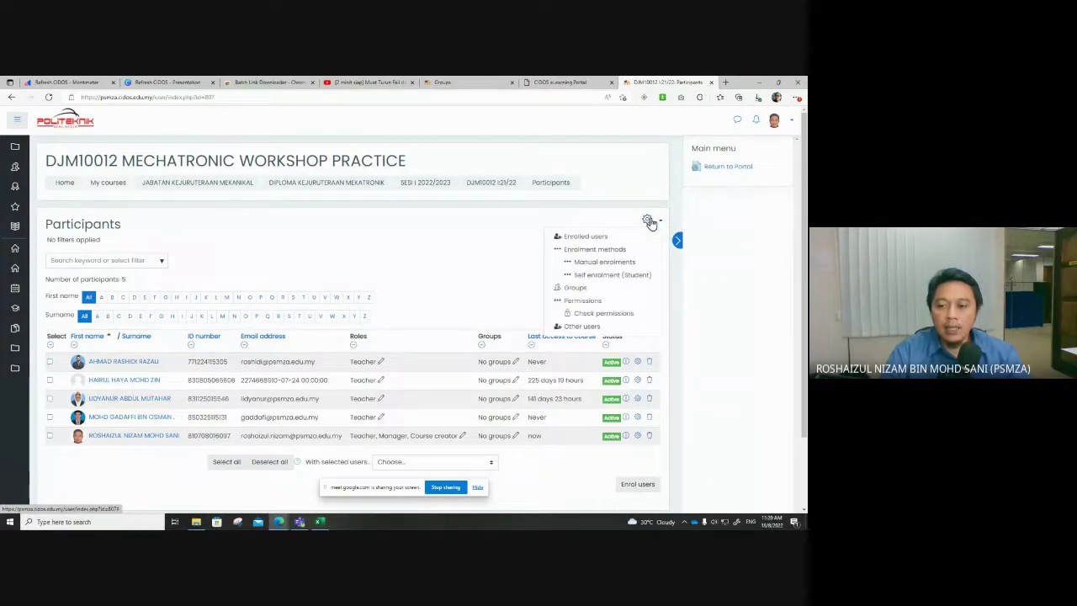
pyautogui.click(648, 221)
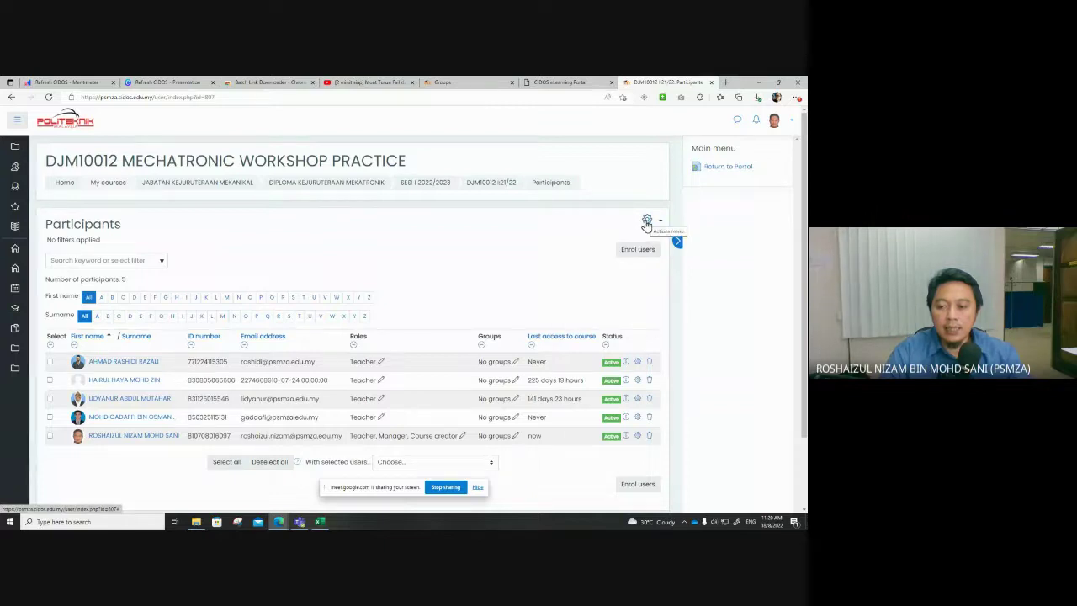
pyautogui.click(647, 221)
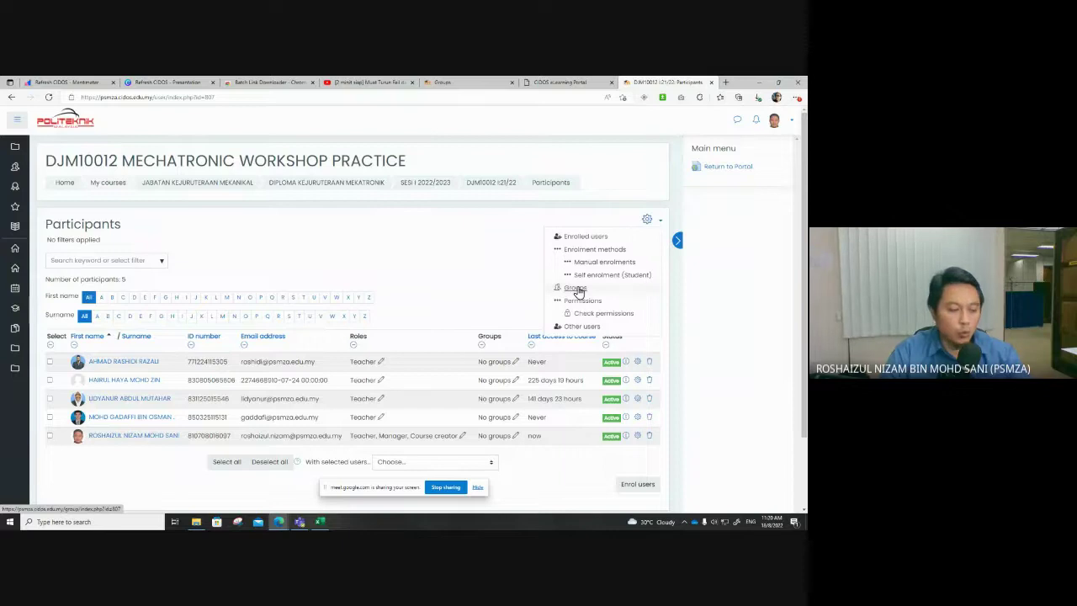
pyautogui.press('ctrl')
pyautogui.press('ctrl')
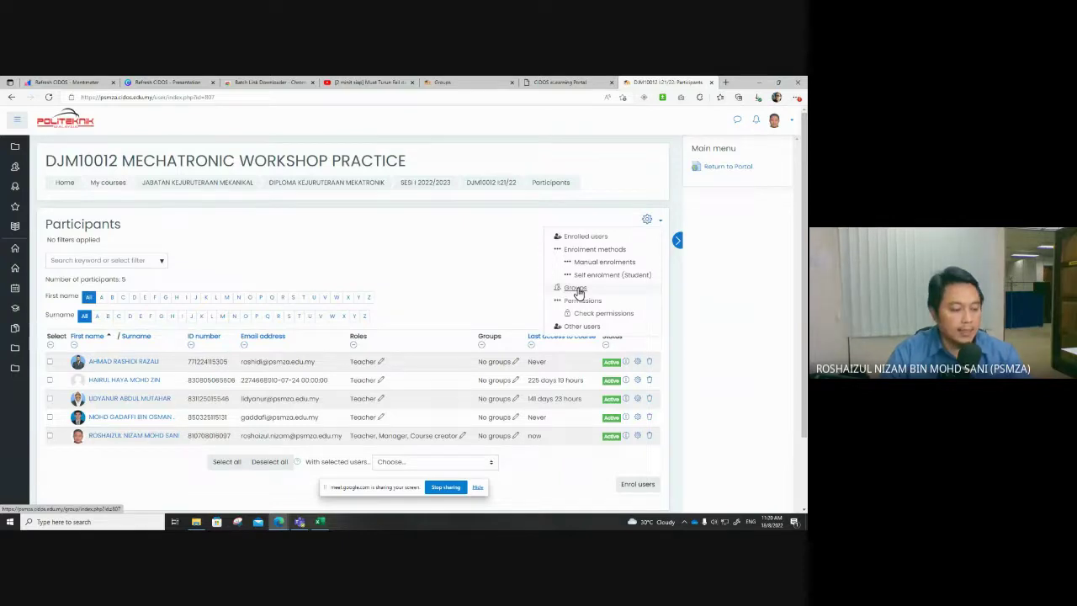
pyautogui.click(577, 290)
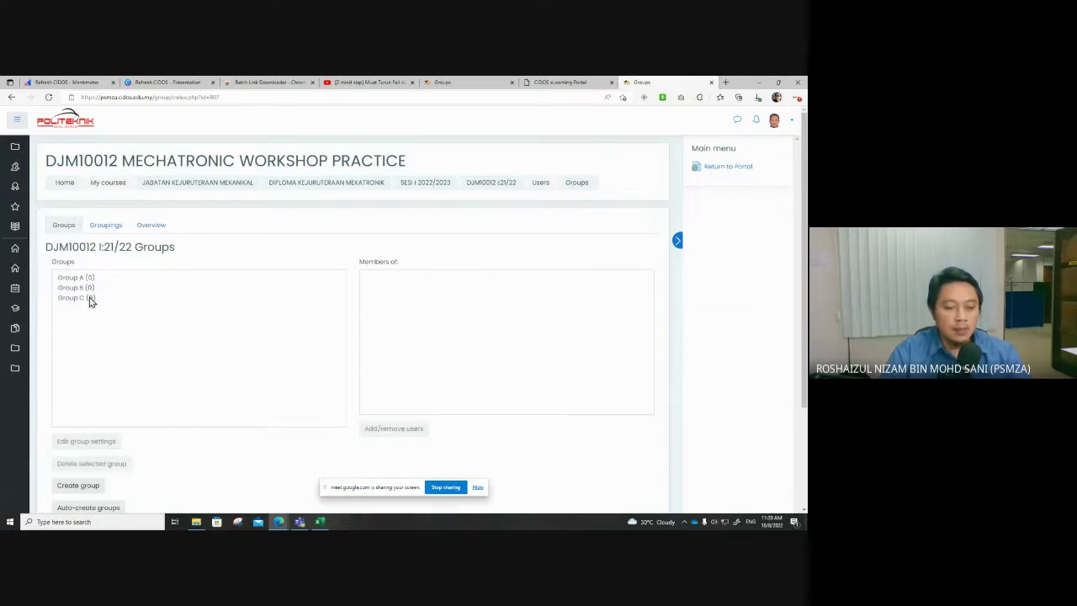
# Rename Group A to S1 in its group settings and save.
pyautogui.click(72, 280)
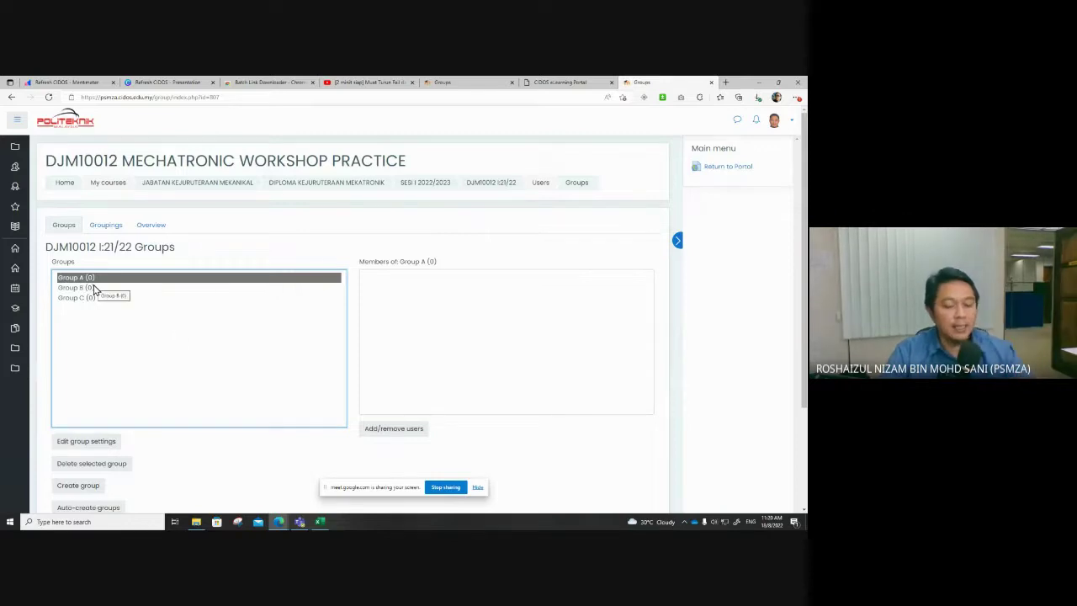
pyautogui.scroll(-1, 168, 334)
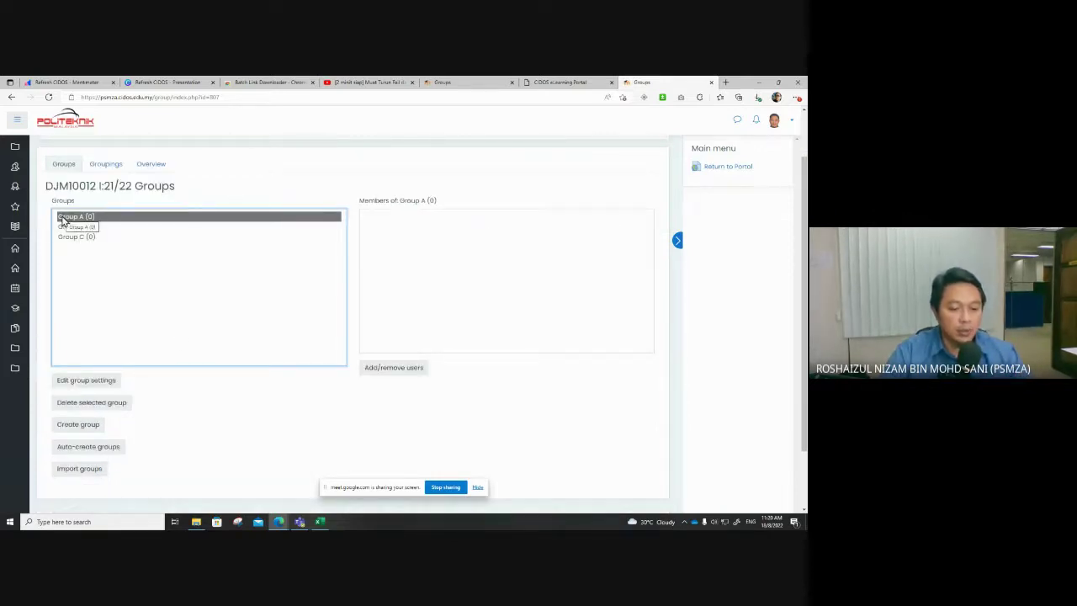
pyautogui.click(86, 383)
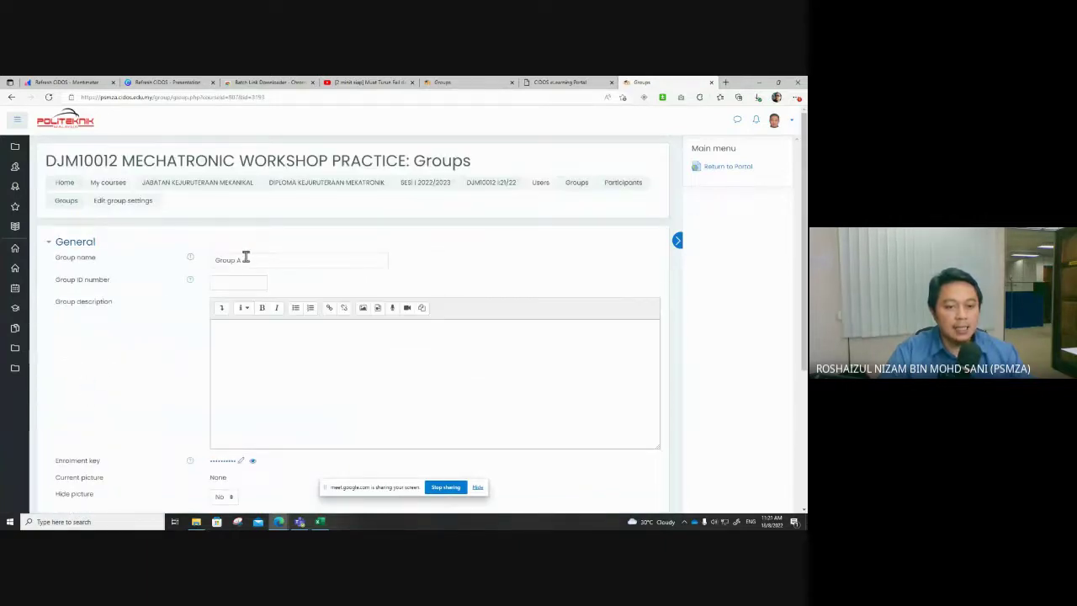
pyautogui.moveTo(246, 260); pyautogui.dragTo(200, 258)
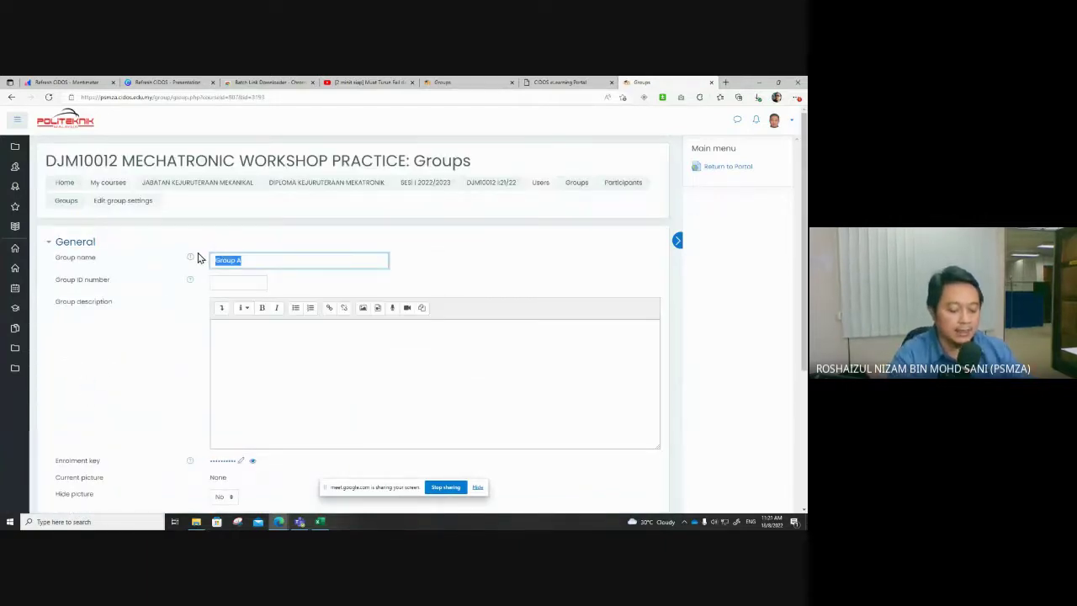
pyautogui.write('S1')
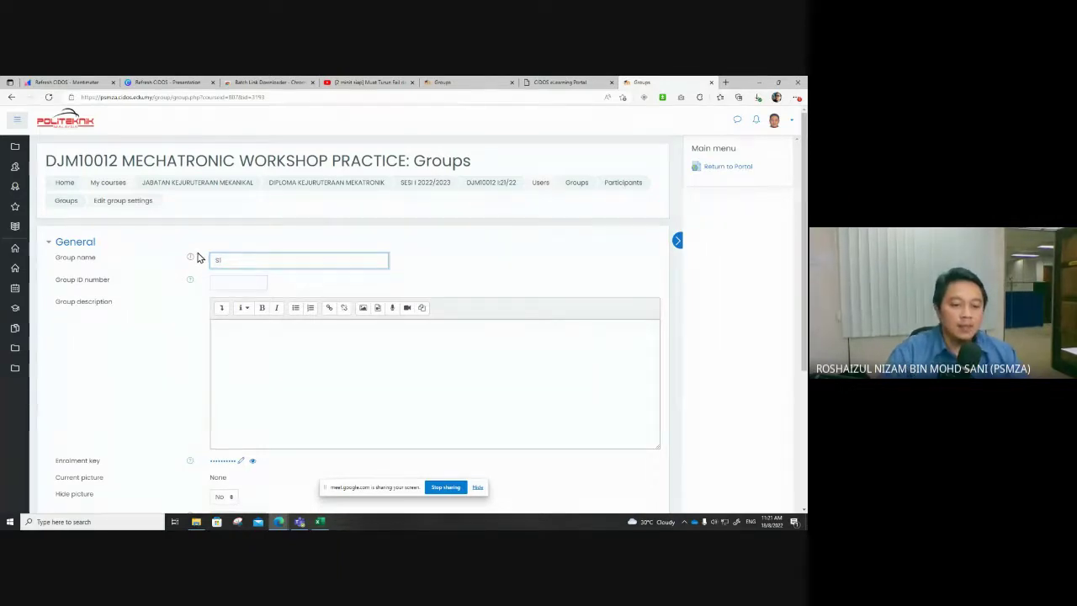
pyautogui.scroll(-5, 197, 255)
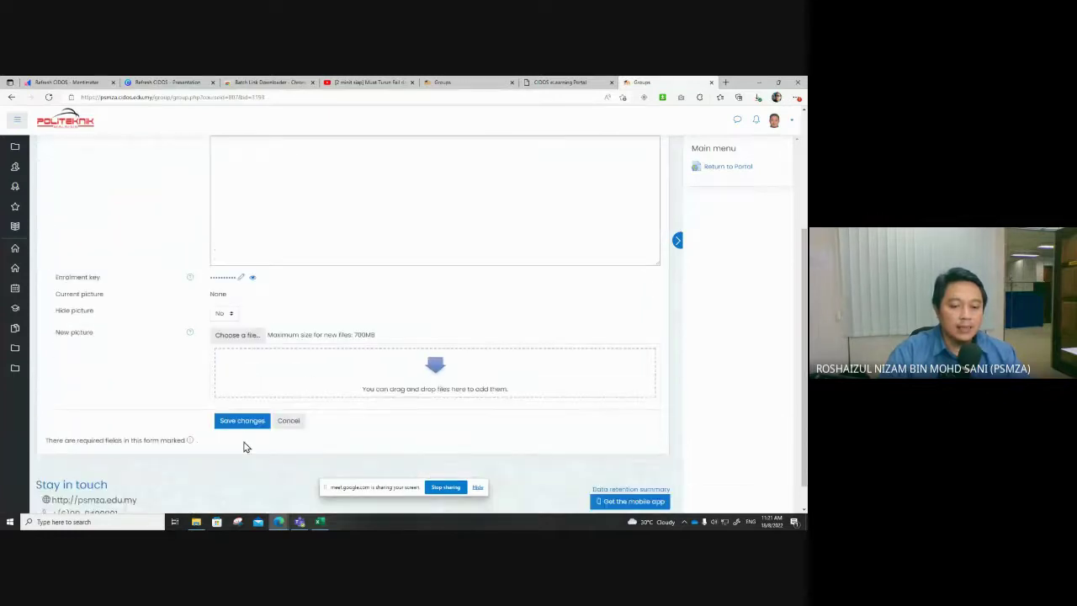
pyautogui.click(236, 427)
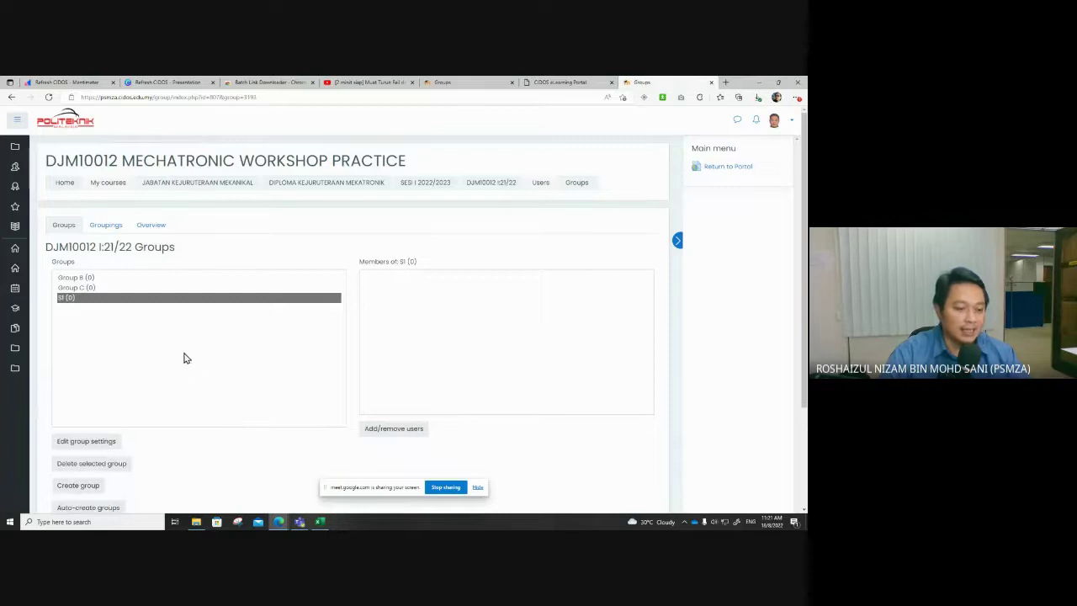
# Rename Group B to S2 in its group settings and save.
pyautogui.click(71, 281)
pyautogui.scroll(-1, 127, 320)
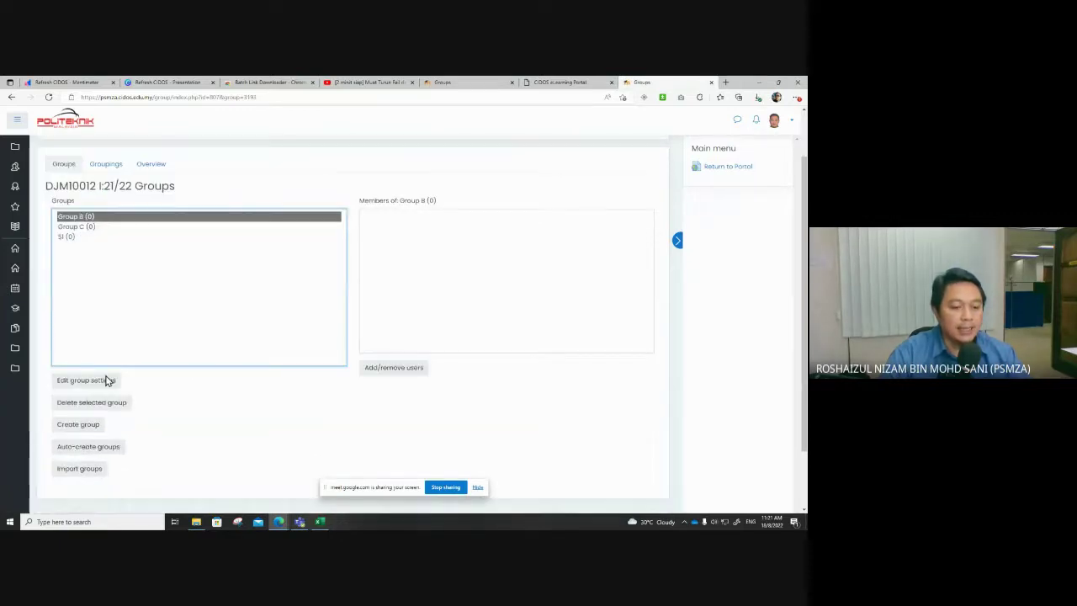
pyautogui.click(94, 381)
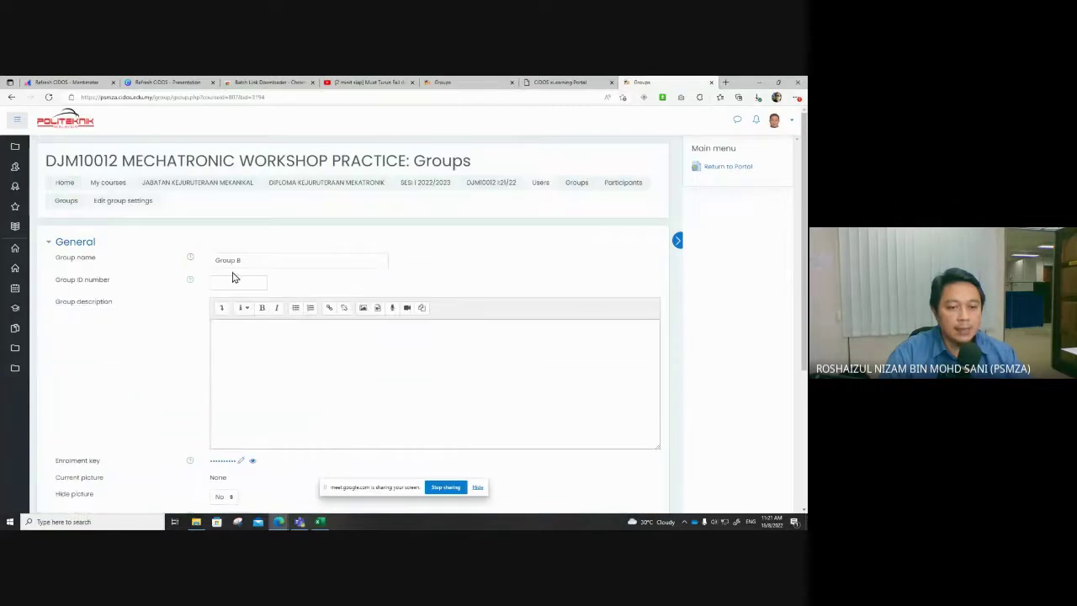
pyautogui.tripleClick(259, 257)
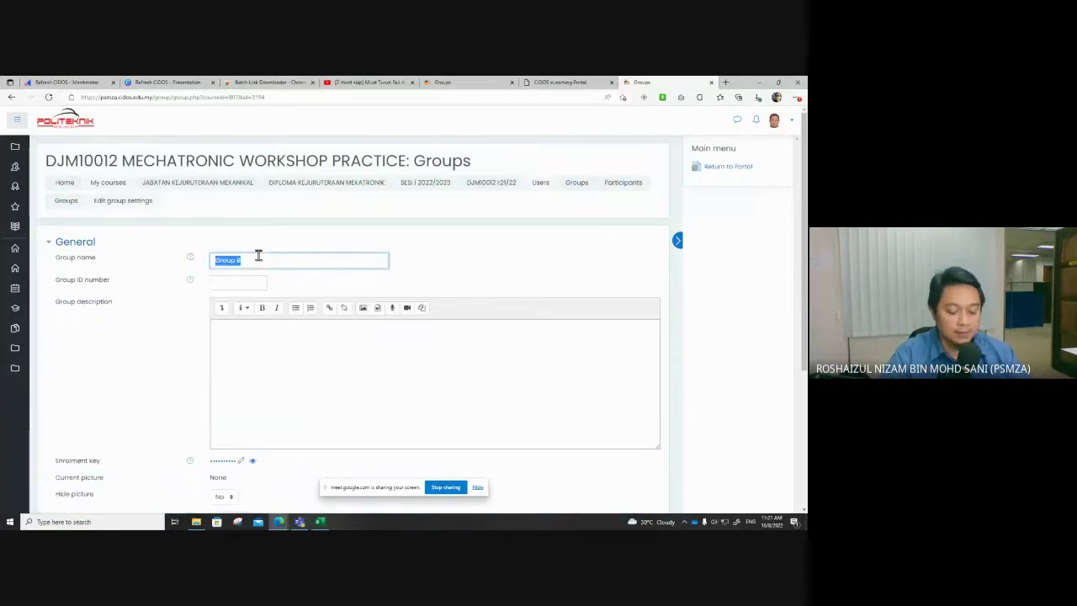
pyautogui.write('S2')
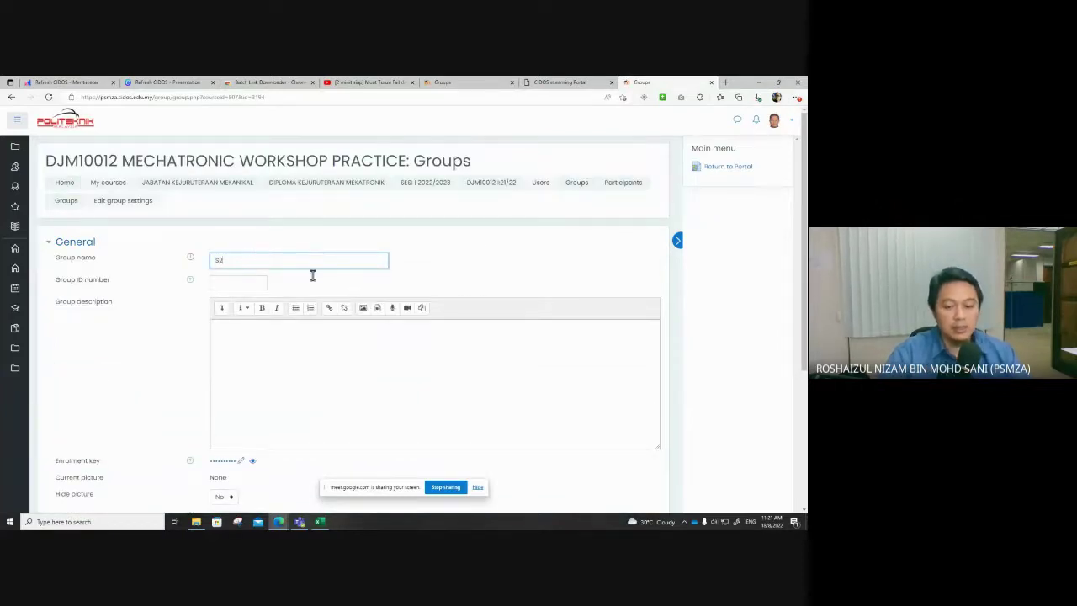
pyautogui.scroll(-3, 120, 380)
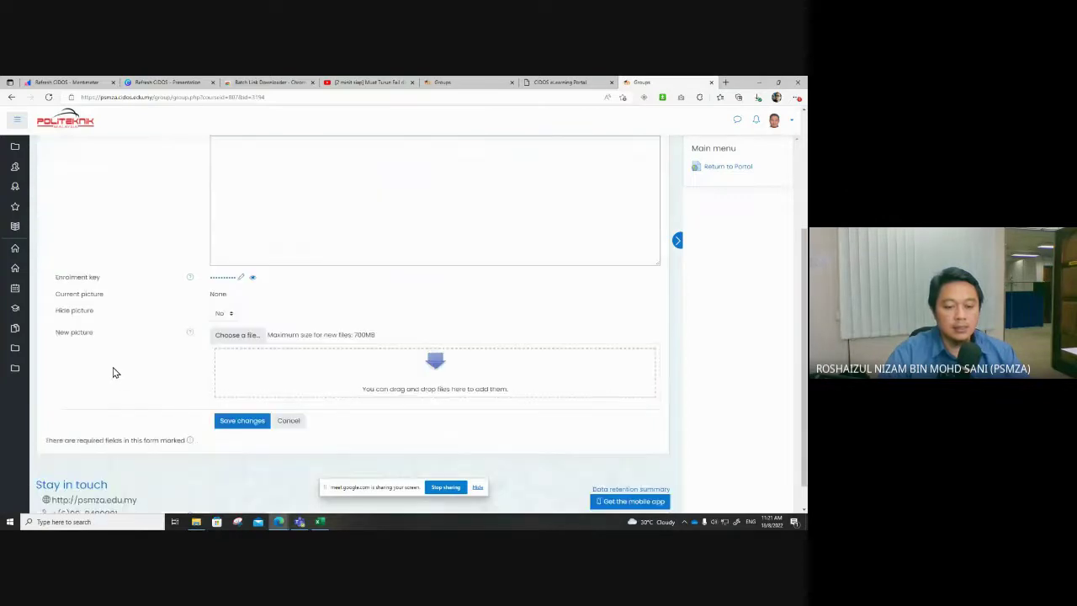
pyautogui.click(249, 422)
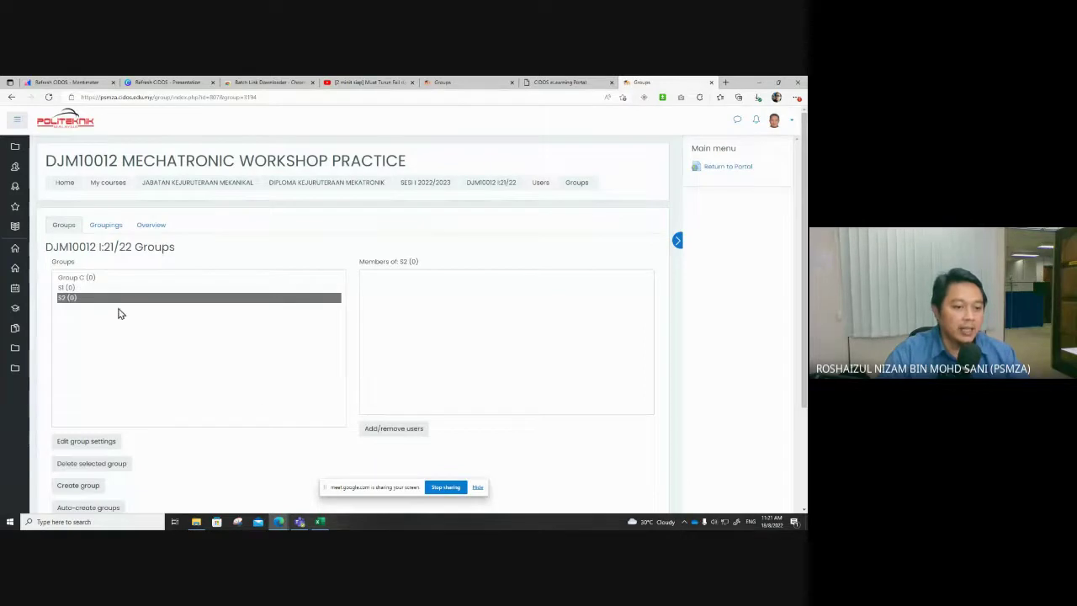
# Delete Group C from the course and confirm the deletion.
pyautogui.click(74, 278)
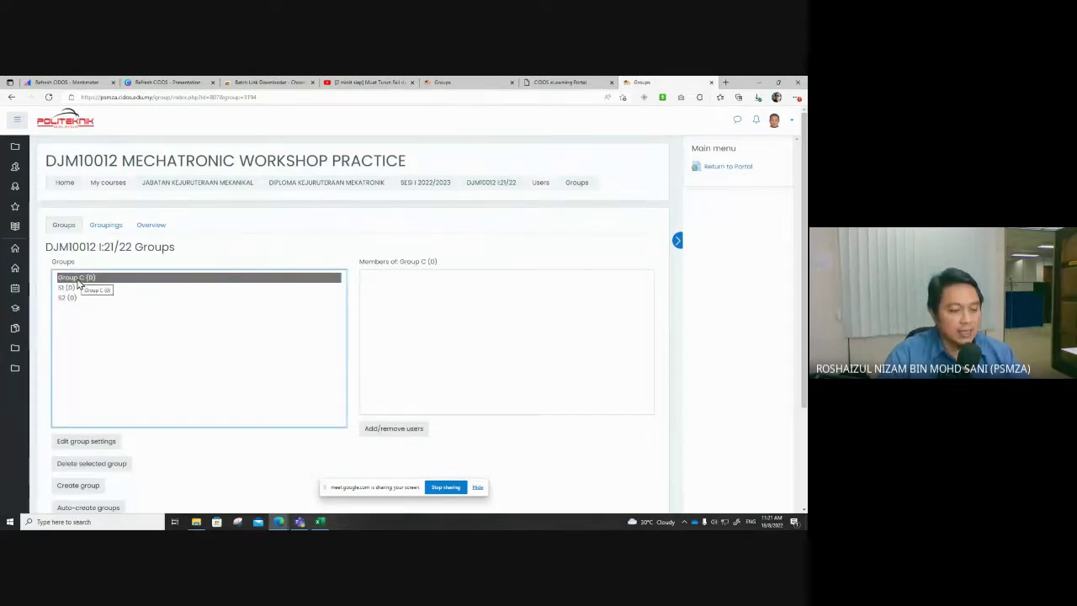
pyautogui.scroll(-1, 101, 298)
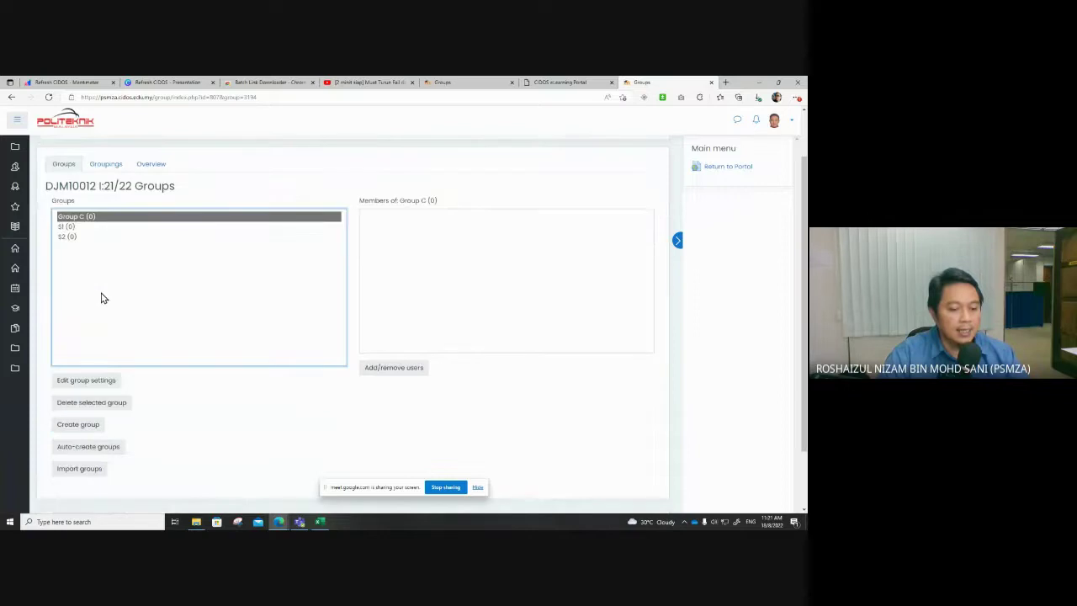
pyautogui.click(91, 407)
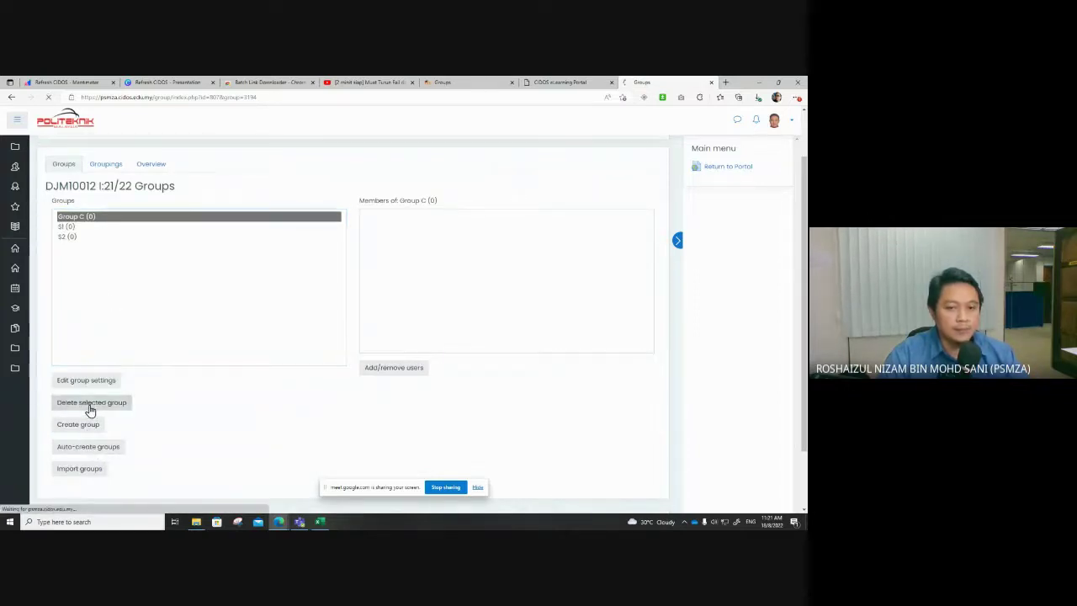
pyautogui.click(426, 315)
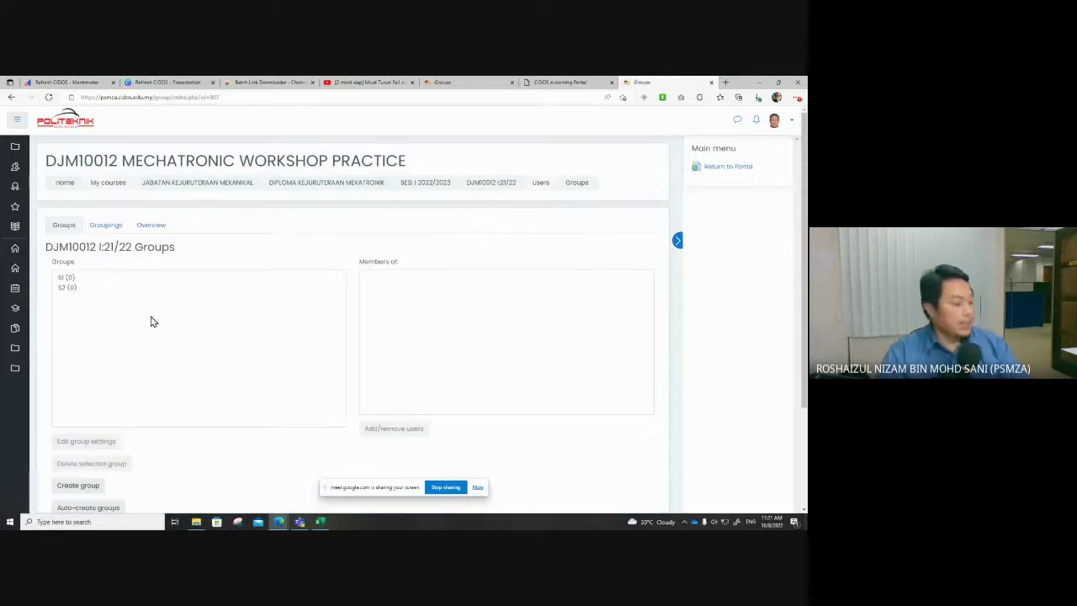
# Check that groups S1 and S2 both show no members, glancing at the Refresh CIDOS presentation.
pyautogui.click(66, 280)
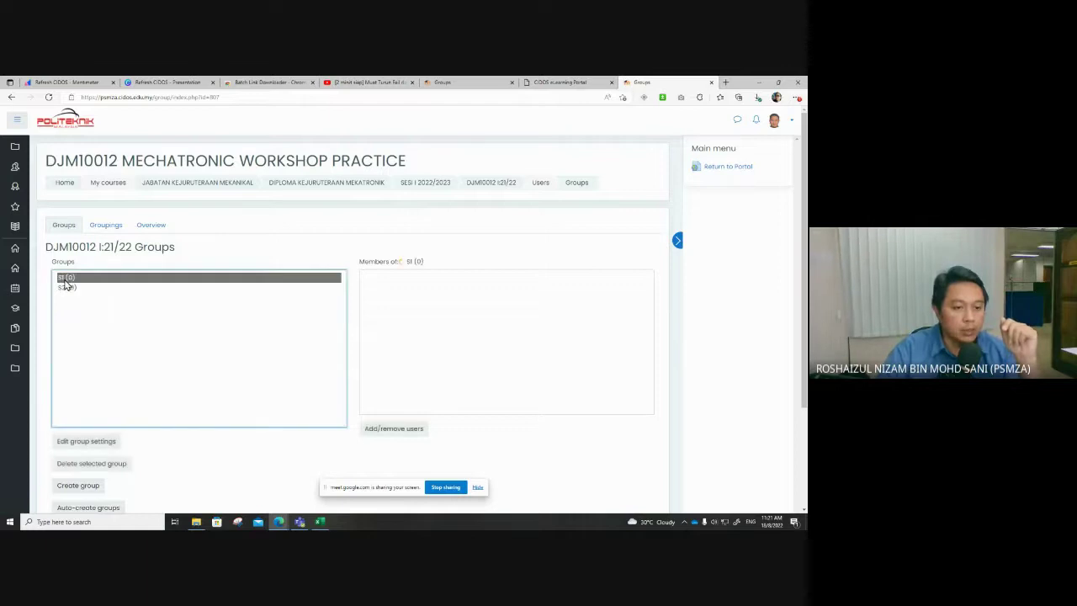
pyautogui.click(67, 287)
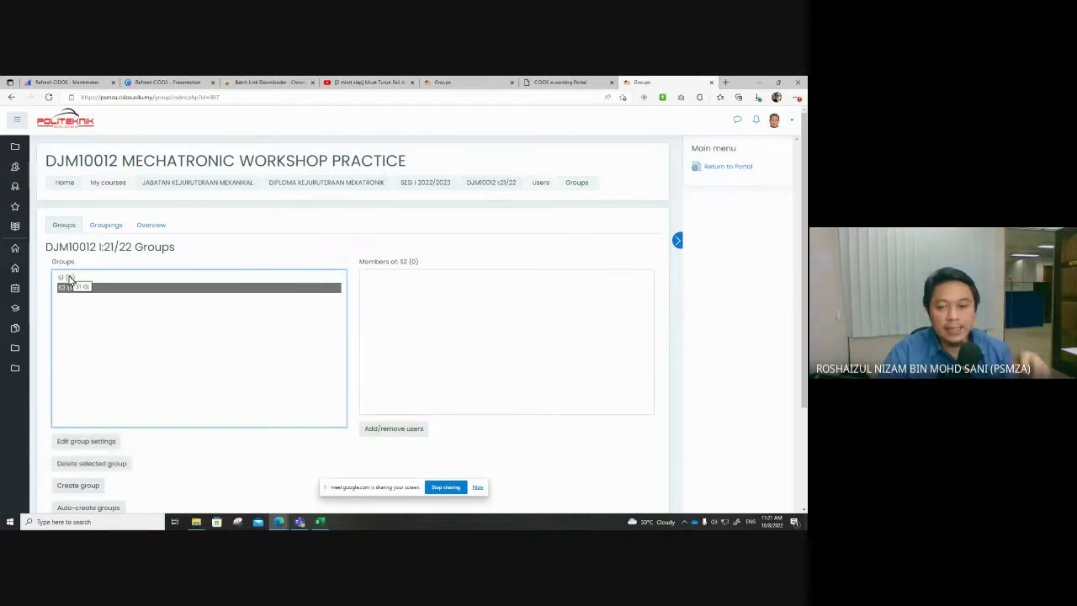
pyautogui.click(70, 278)
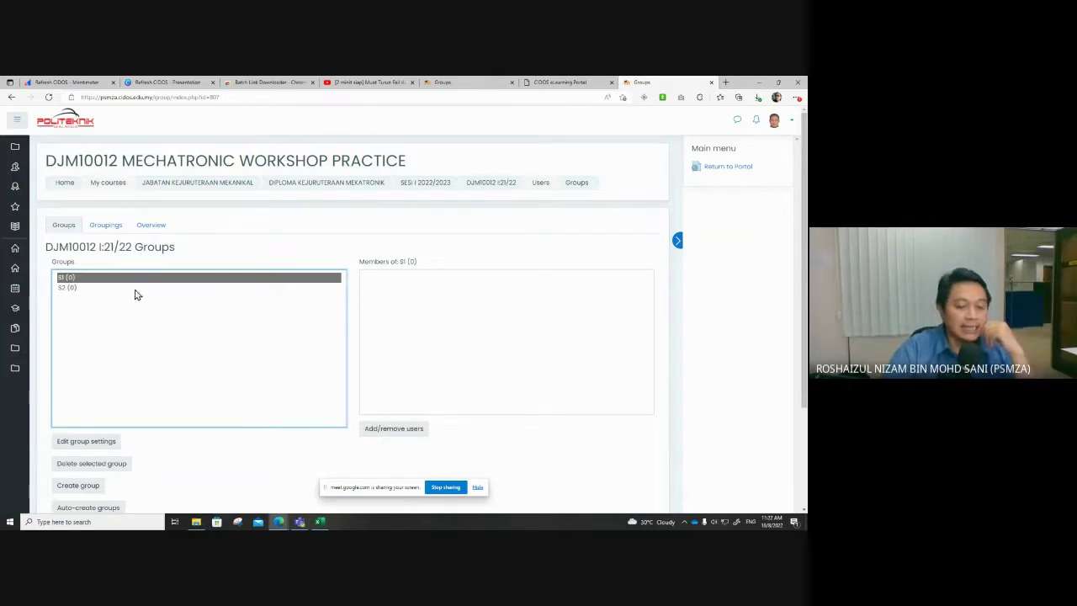
pyautogui.click(164, 81)
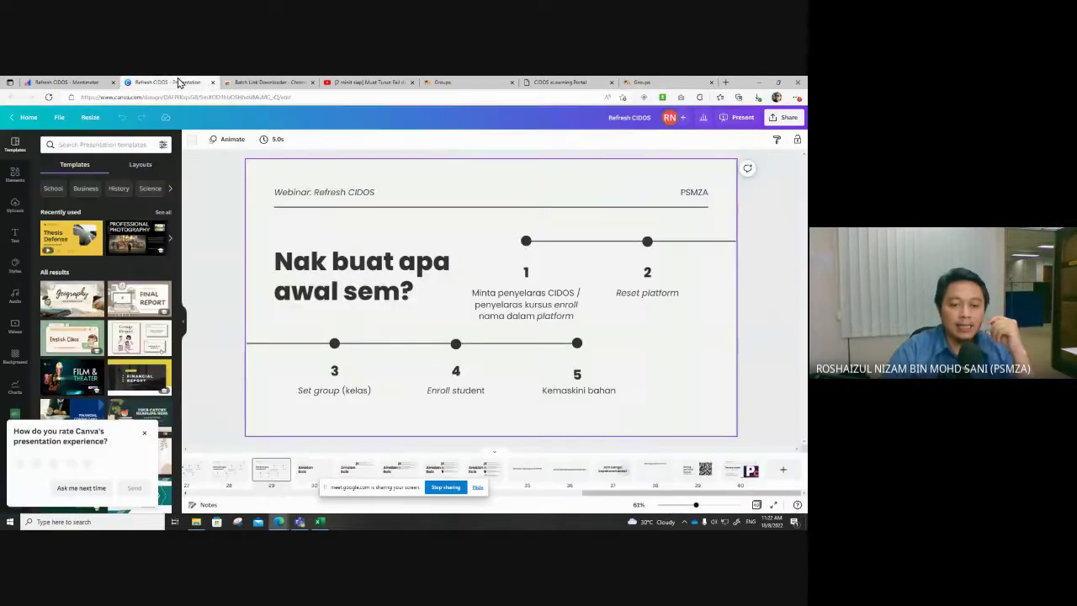
pyautogui.click(644, 82)
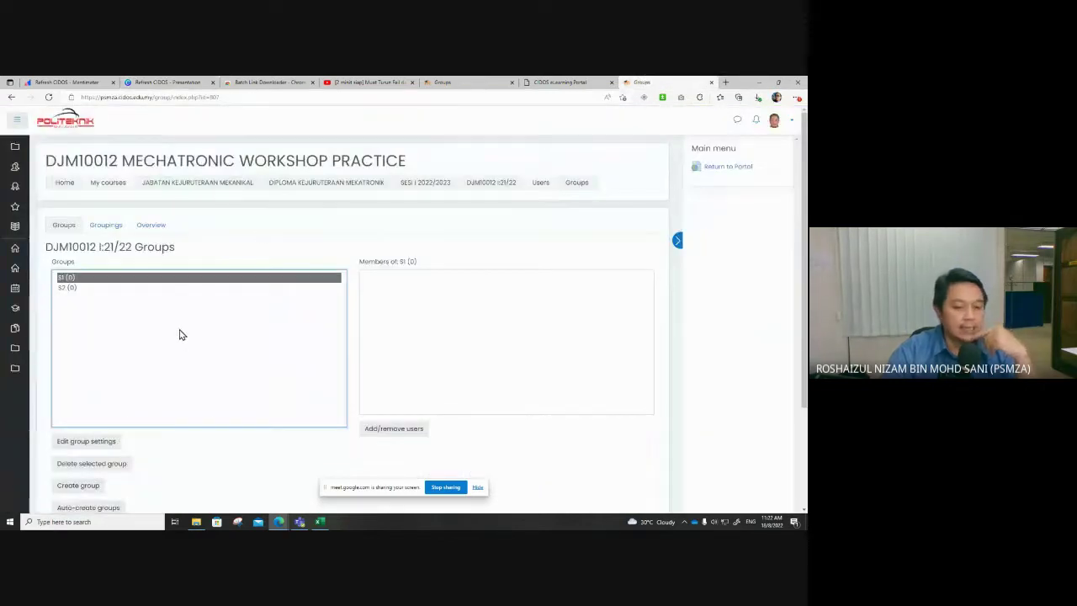
# Add one teacher from the potential members list to group S1.
pyautogui.scroll(-1, 172, 334)
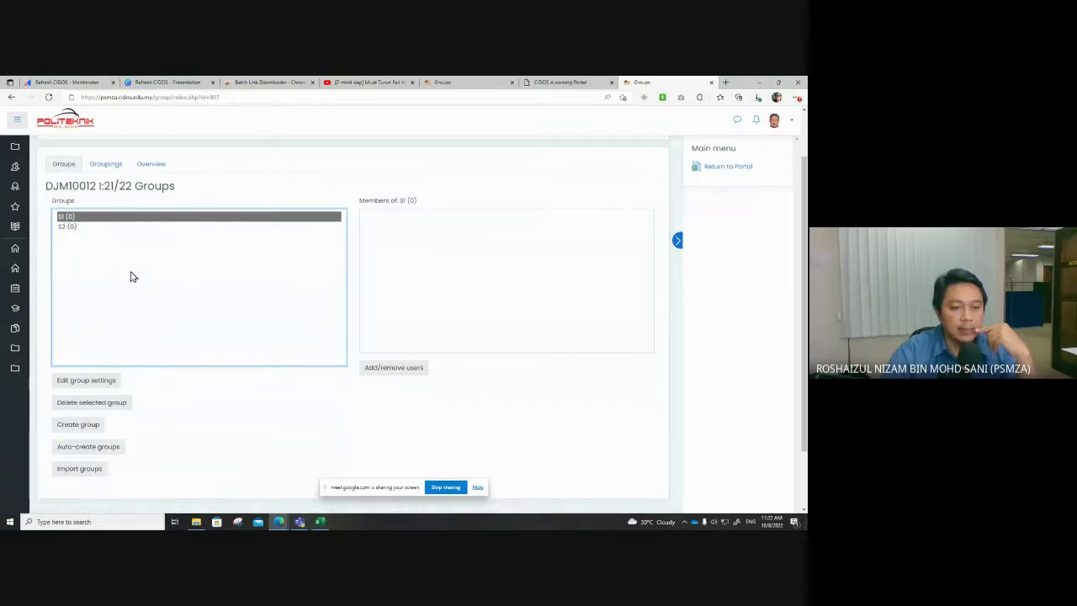
pyautogui.click(67, 227)
pyautogui.click(65, 217)
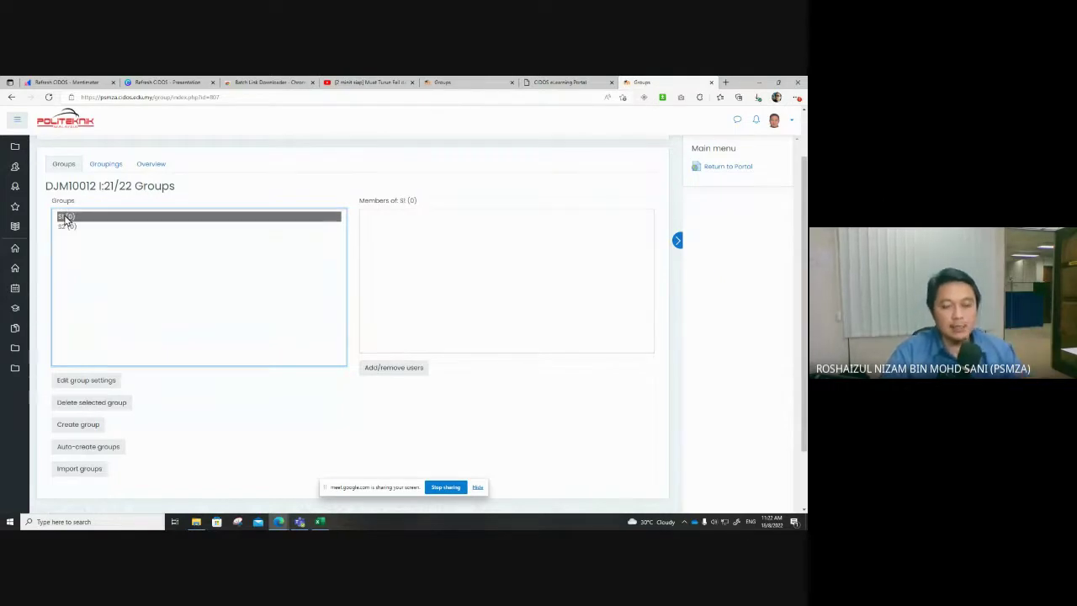
pyautogui.click(396, 372)
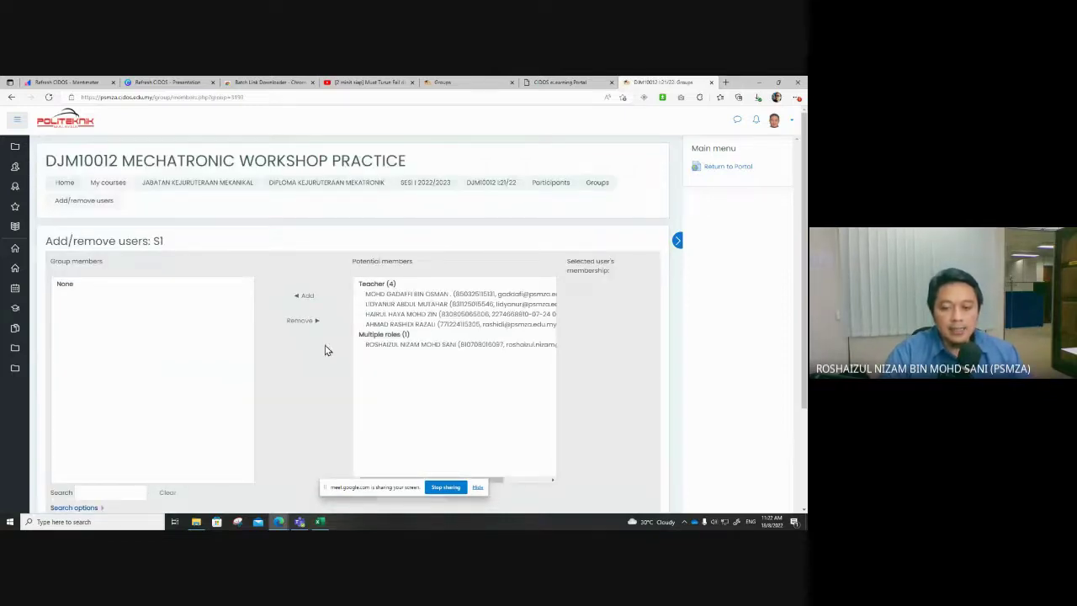
pyautogui.click(393, 324)
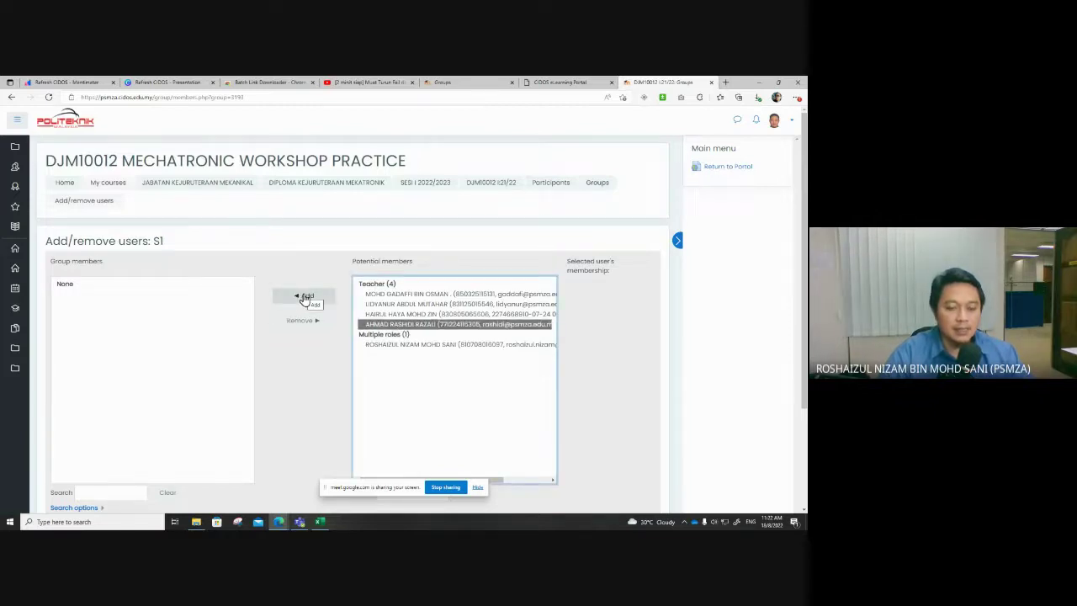
pyautogui.click(305, 296)
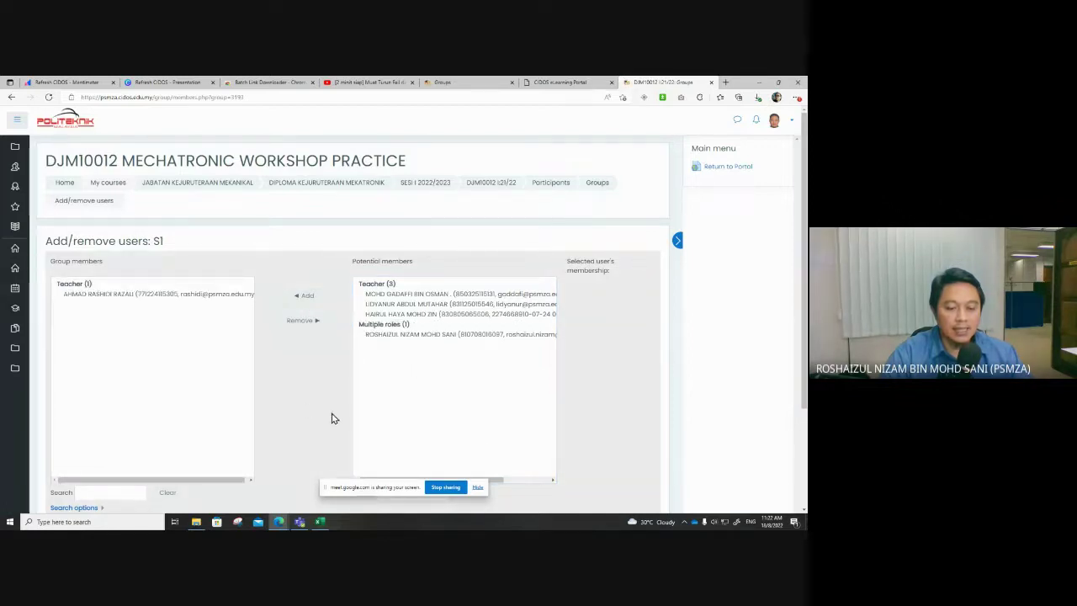
pyautogui.scroll(-3, 623, 427)
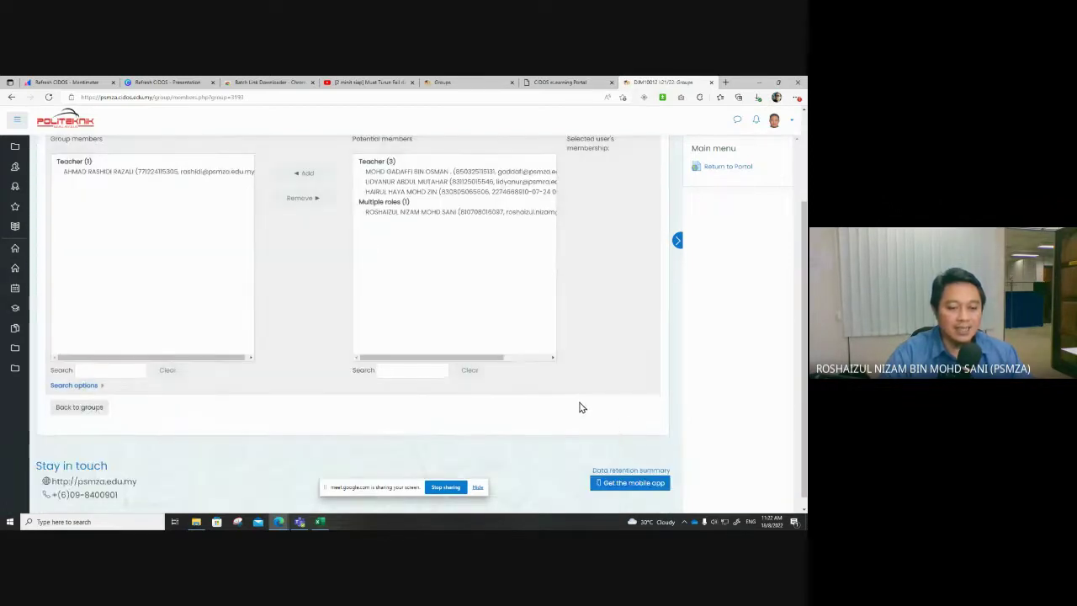
pyautogui.scroll(1, 193, 365)
pyautogui.scroll(-1, 139, 366)
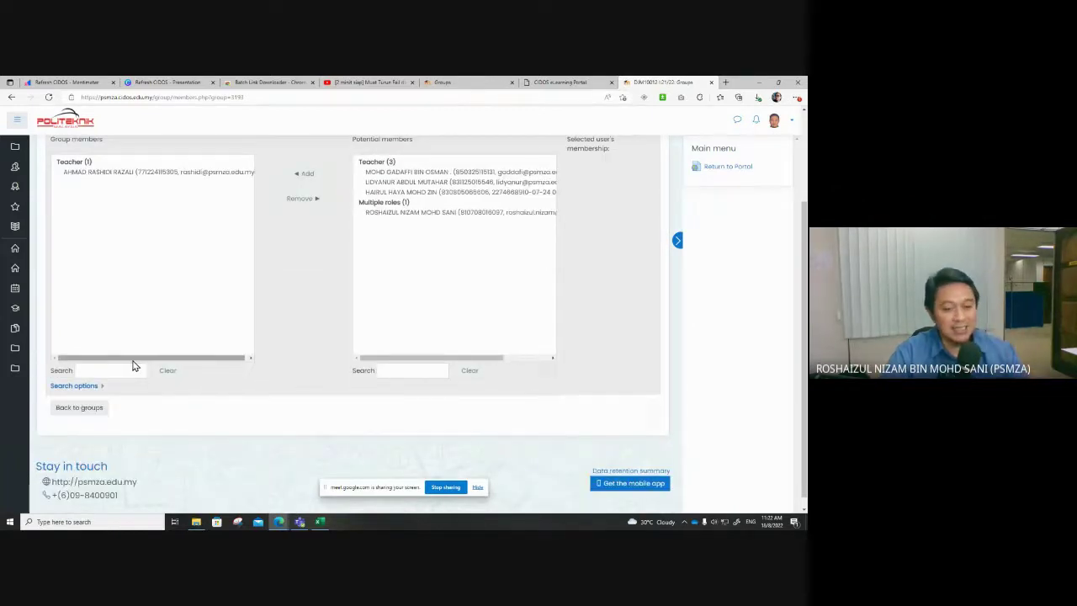
# Go back to the groups overview and select group S2.
pyautogui.click(77, 410)
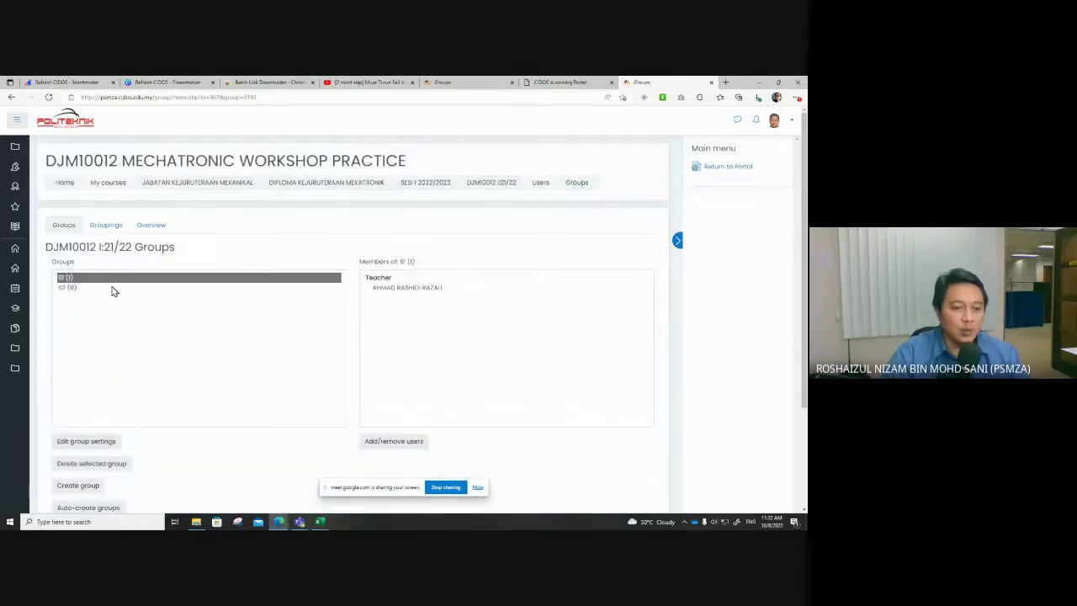
pyautogui.click(66, 288)
pyautogui.press('Up')
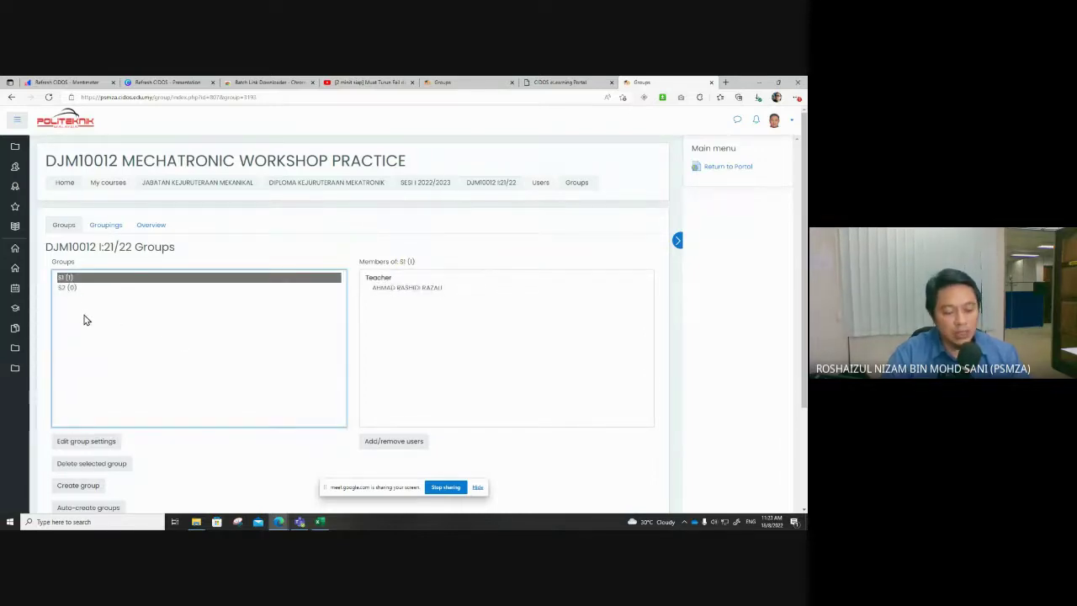
pyautogui.click(67, 288)
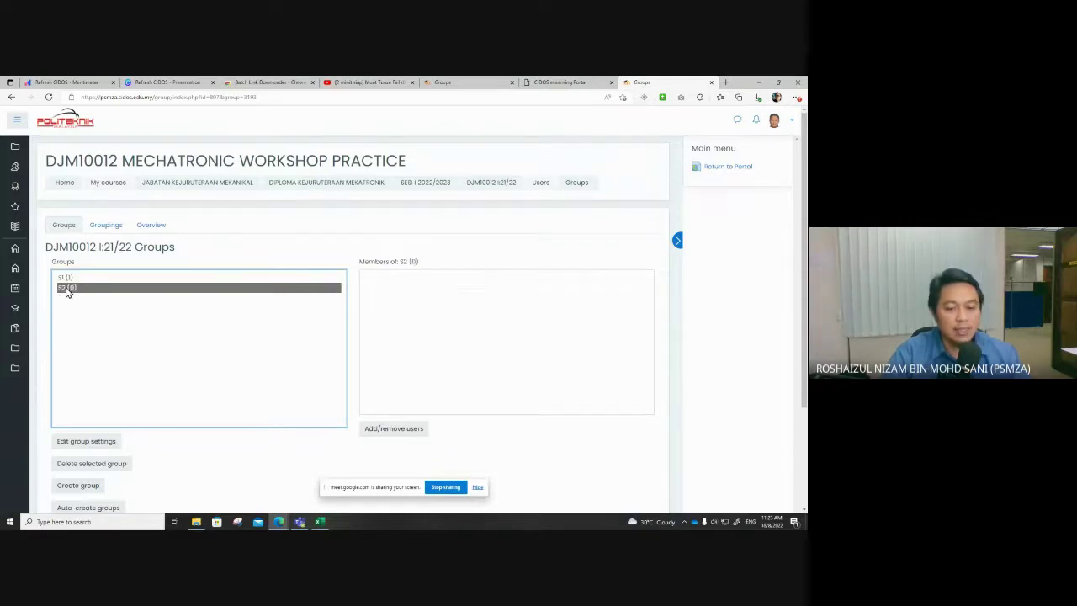
# Add a different teacher to group S2, then return to the groups overview.
pyautogui.click(398, 432)
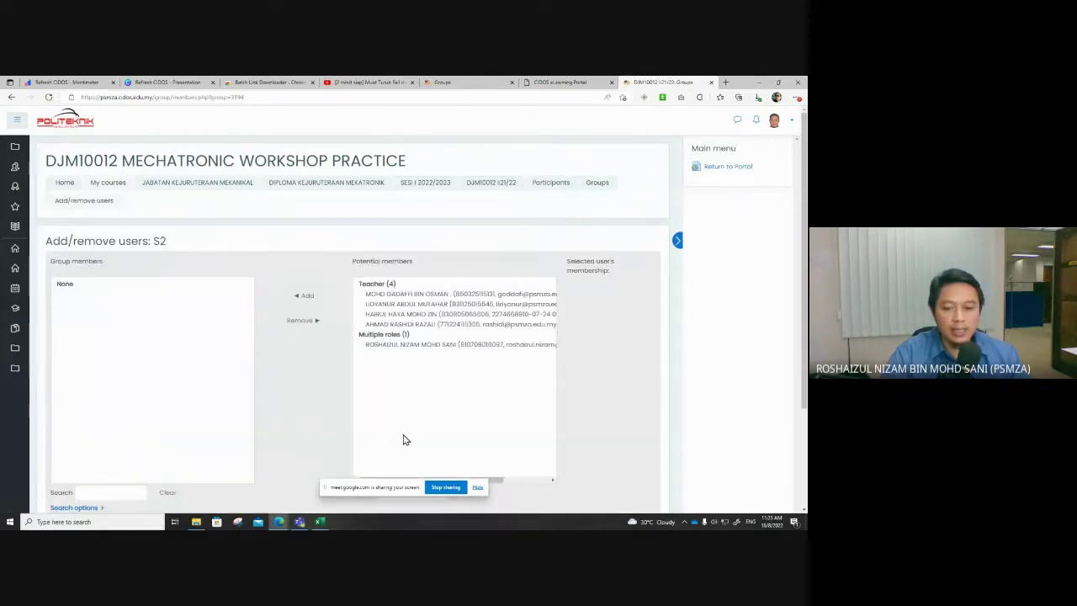
pyautogui.click(389, 314)
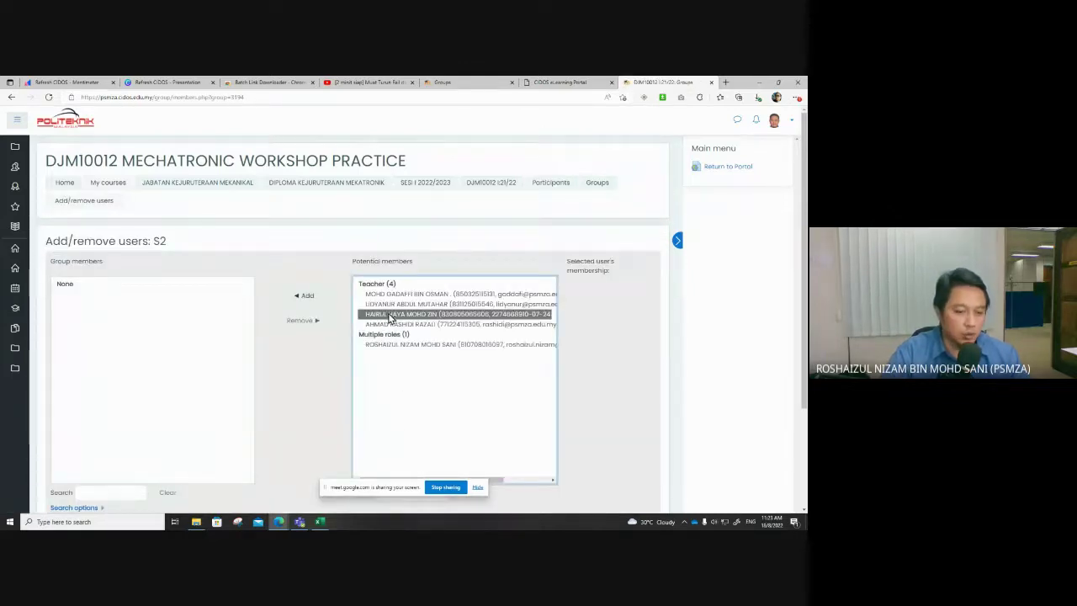
pyautogui.click(298, 296)
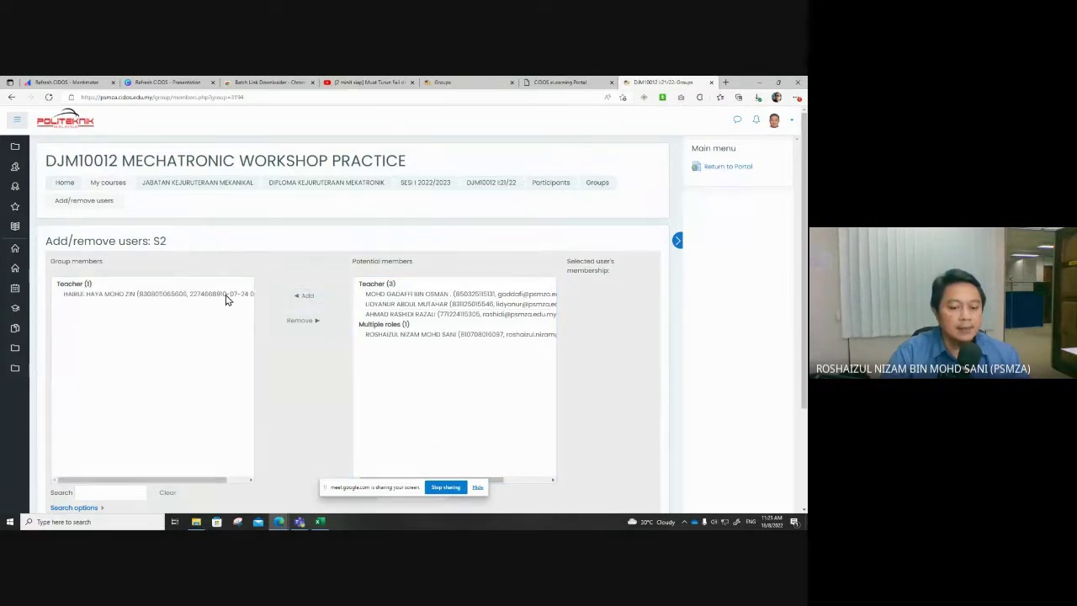
pyautogui.scroll(-2, 264, 327)
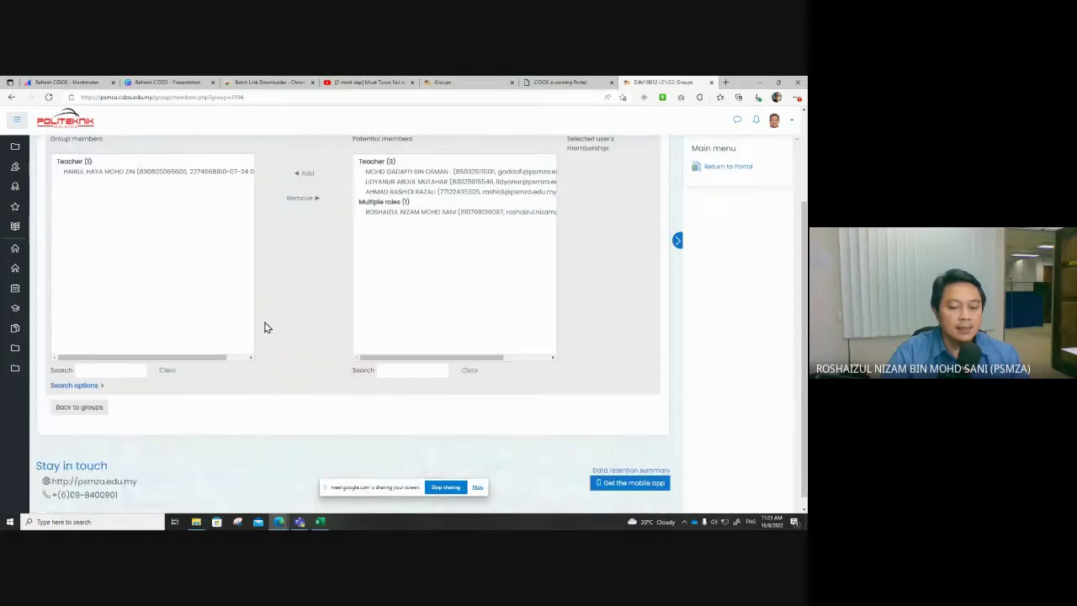
pyautogui.click(82, 410)
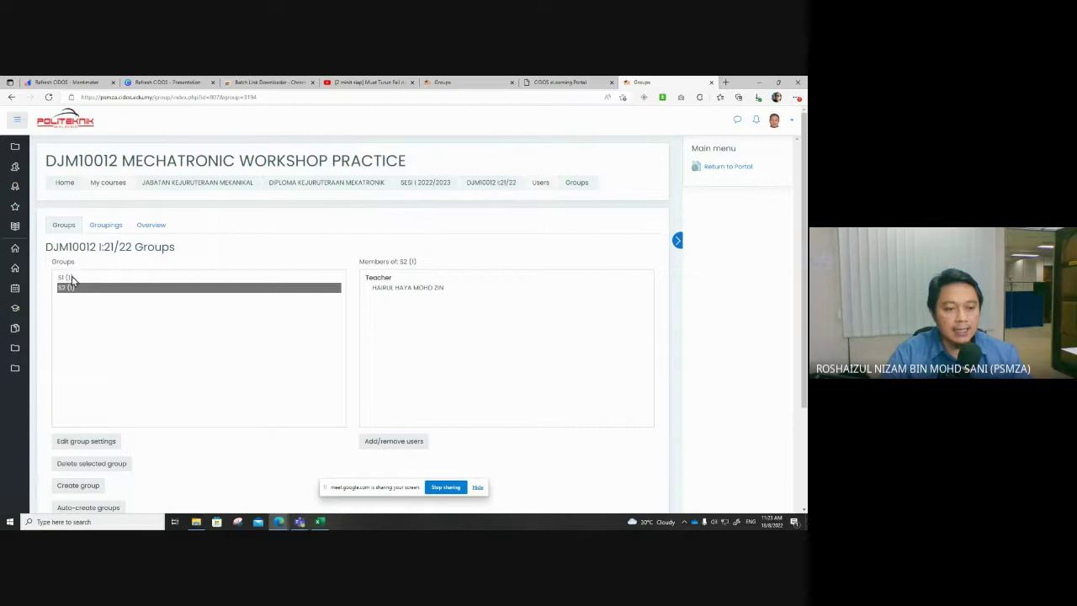
pyautogui.click(71, 277)
pyautogui.click(69, 288)
pyautogui.click(67, 278)
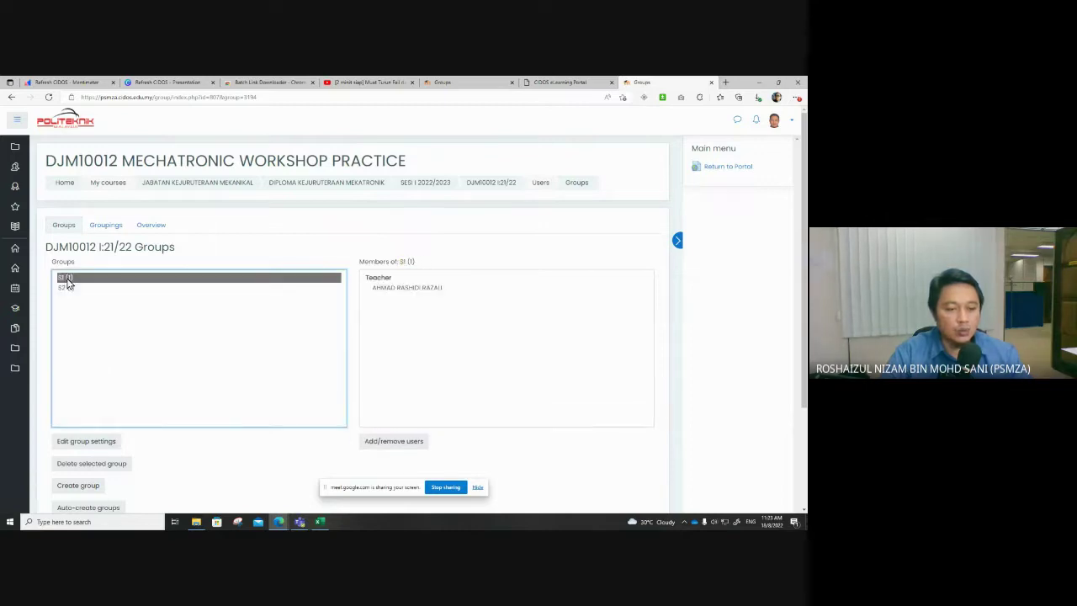
pyautogui.click(67, 289)
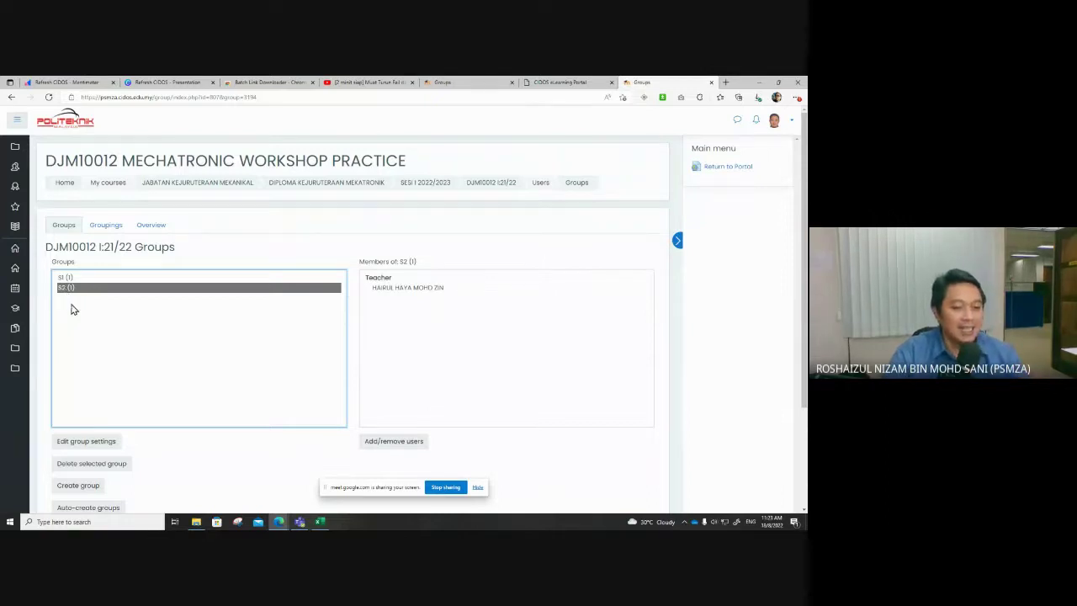
pyautogui.click(67, 278)
pyautogui.click(68, 287)
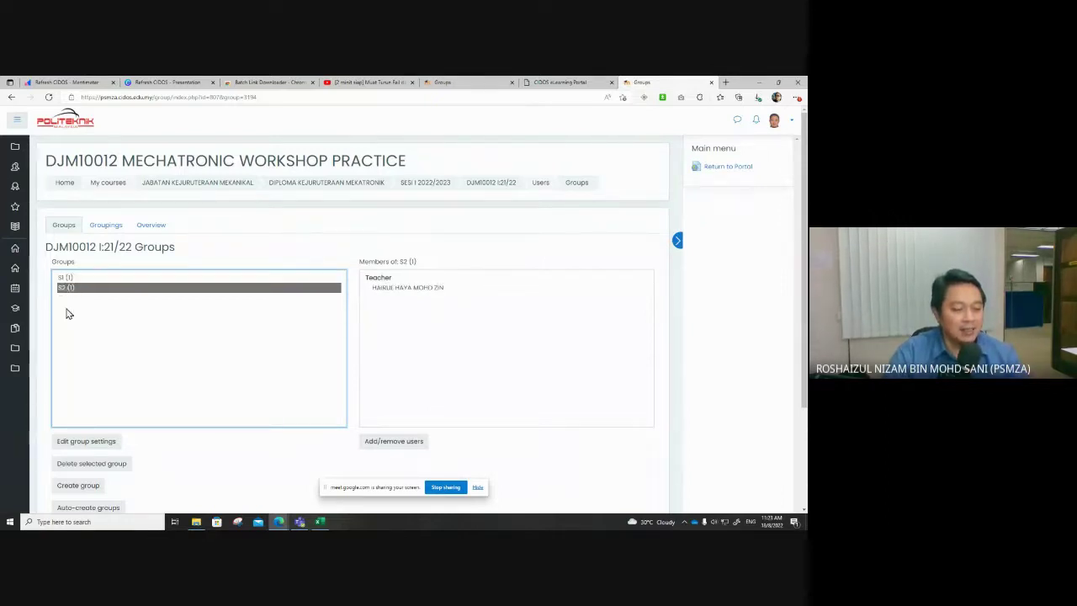
pyautogui.click(63, 280)
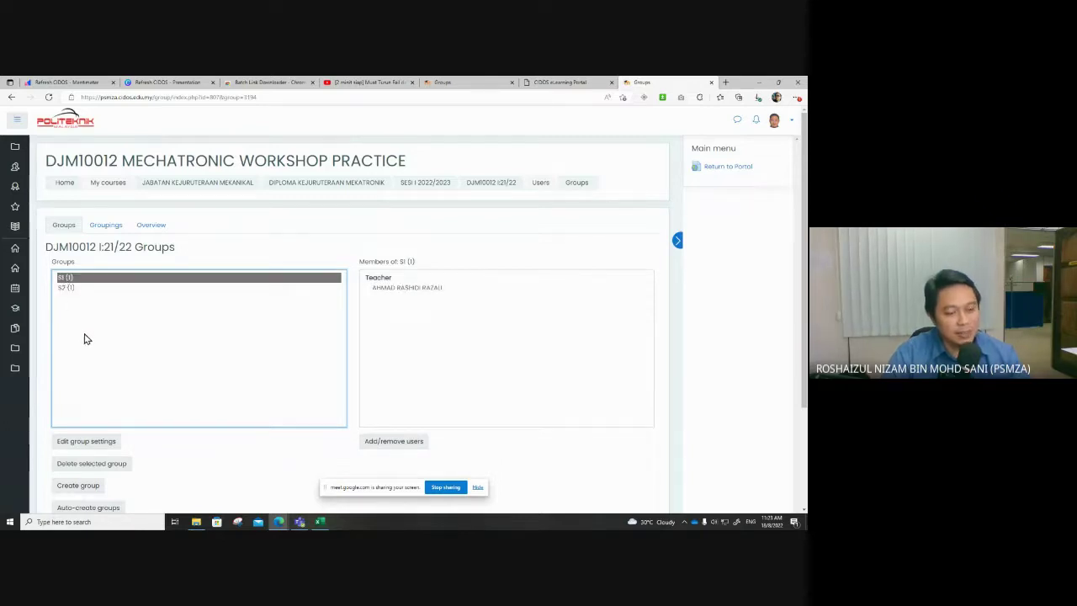
pyautogui.scroll(-1, 84, 338)
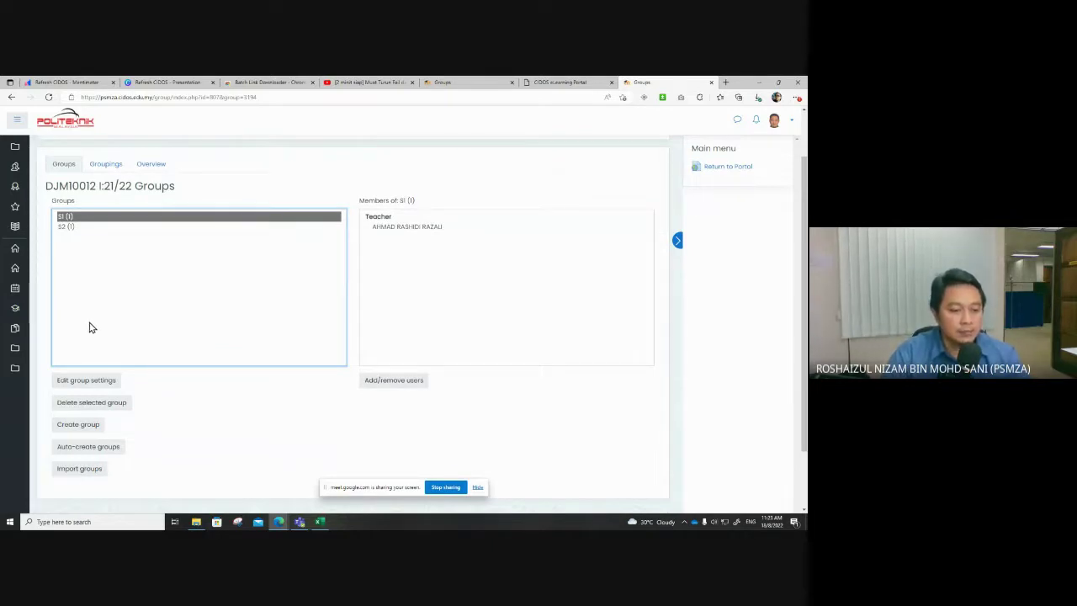
pyautogui.click(69, 227)
pyautogui.click(68, 217)
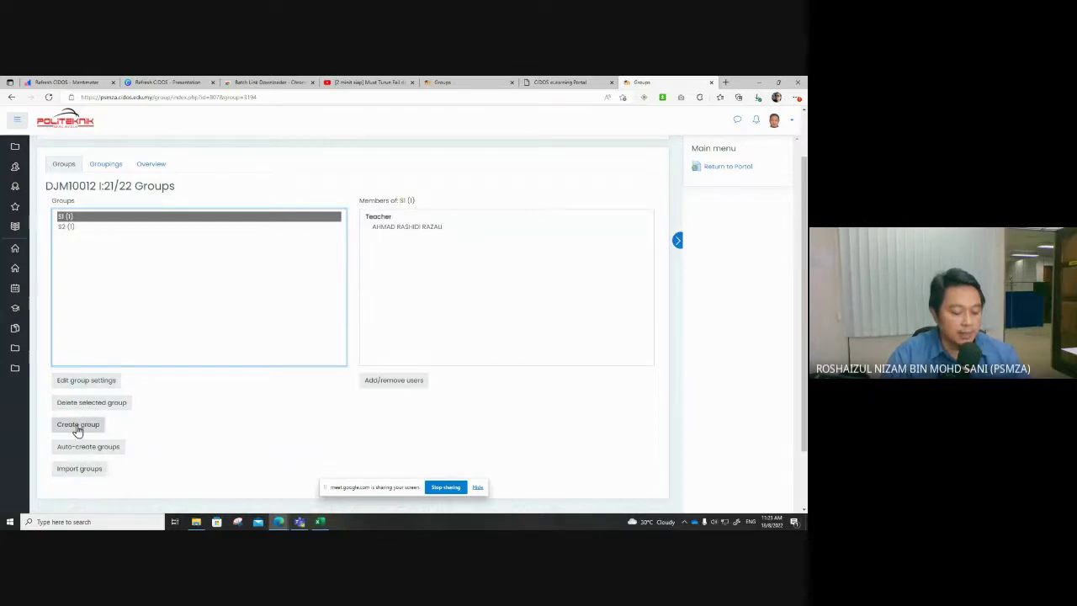
# Start a new group named S3.
pyautogui.click(77, 429)
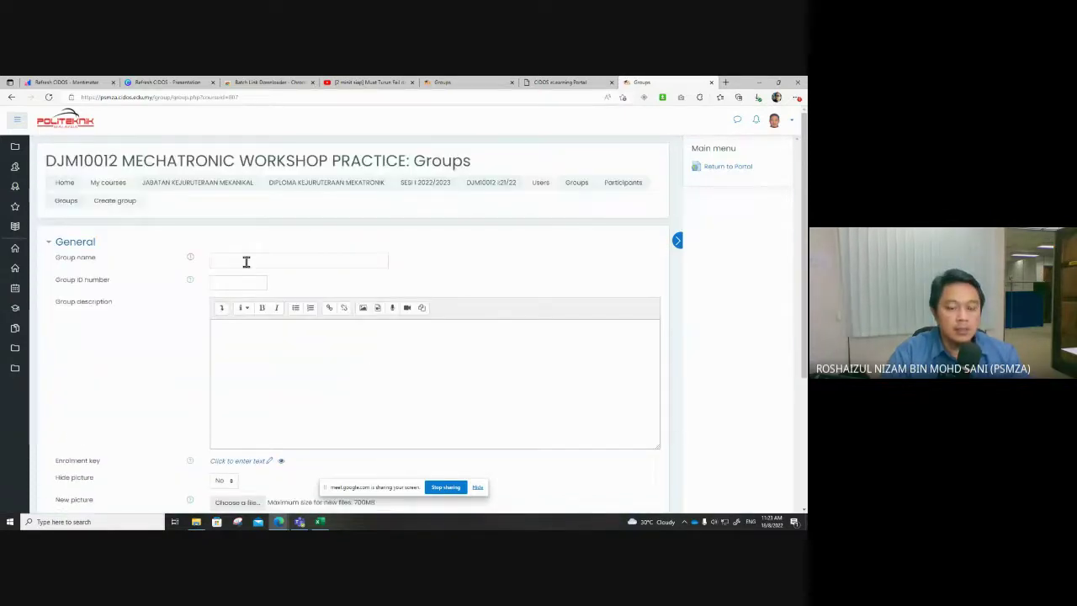
pyautogui.click(247, 259)
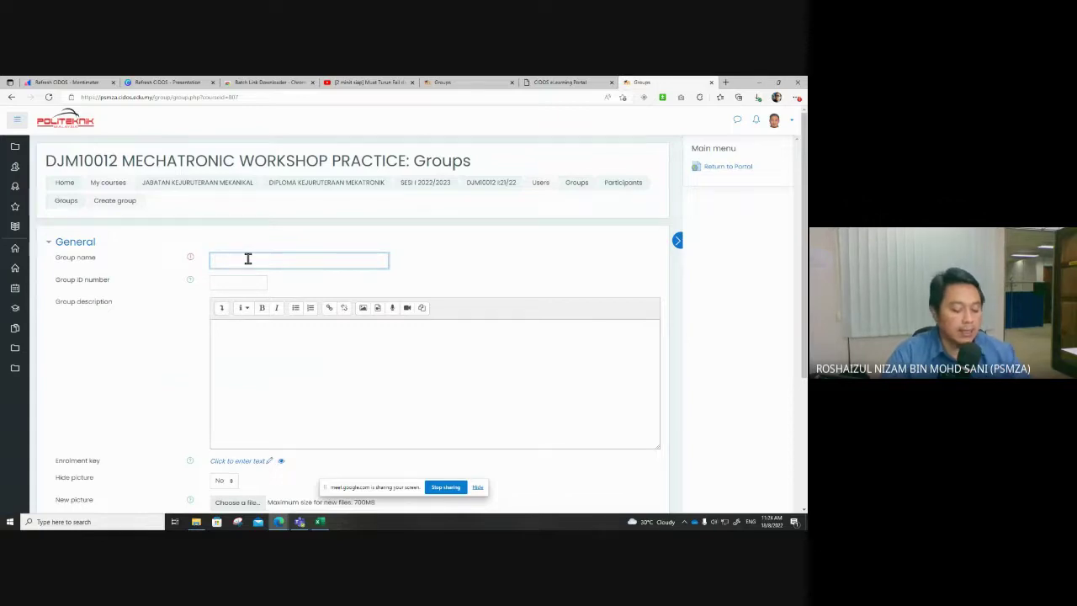
pyautogui.write('S3')
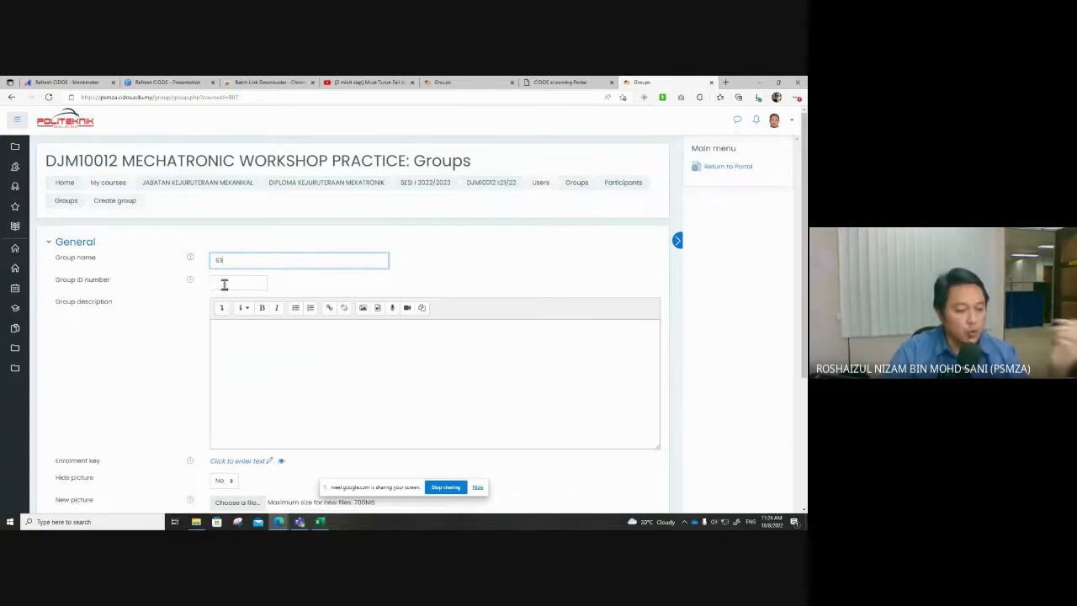
pyautogui.scroll(-1, 113, 363)
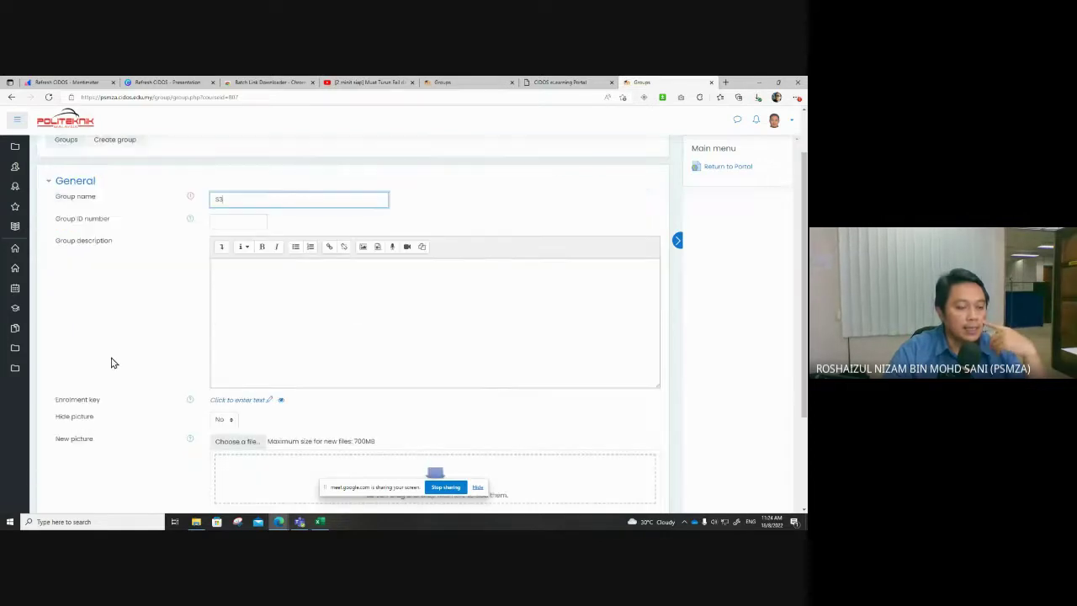
# Open the enrolment key field for S3, reading and dismissing its help explanation.
pyautogui.click(239, 402)
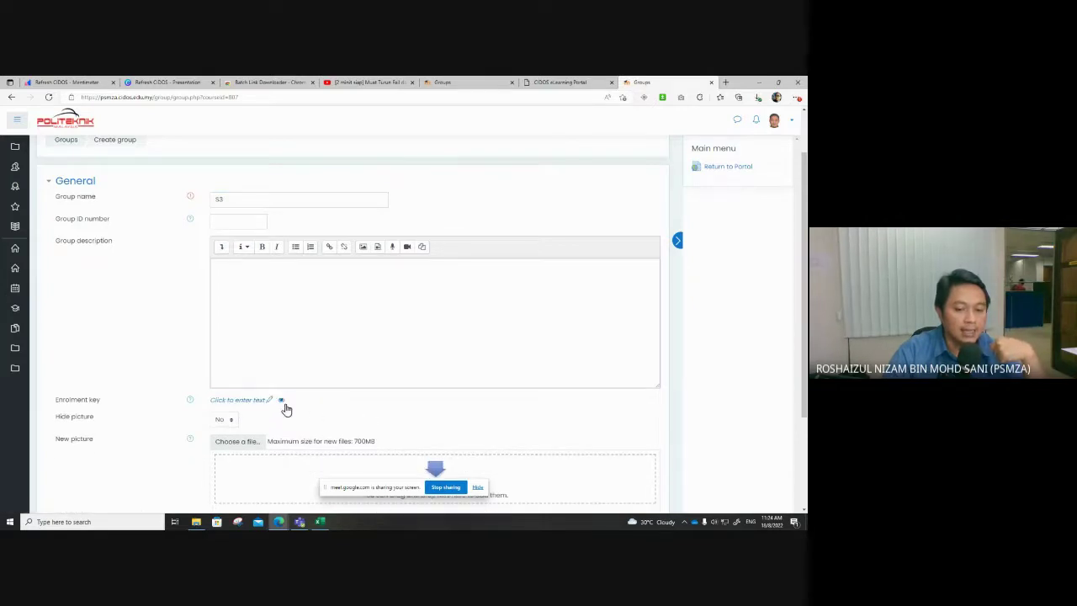
pyautogui.click(253, 401)
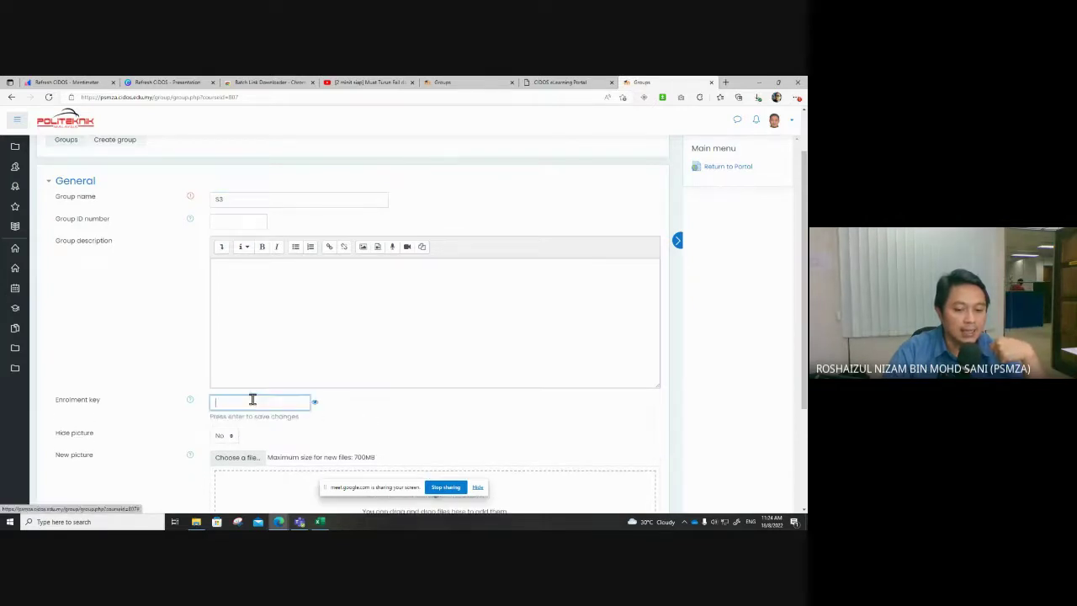
pyautogui.click(189, 402)
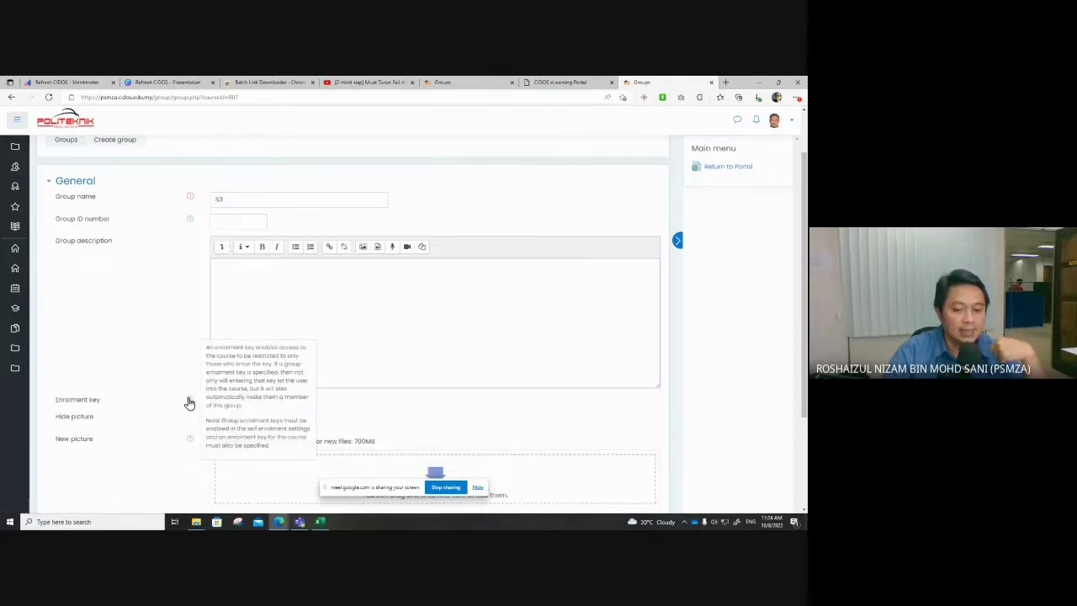
pyautogui.click(414, 416)
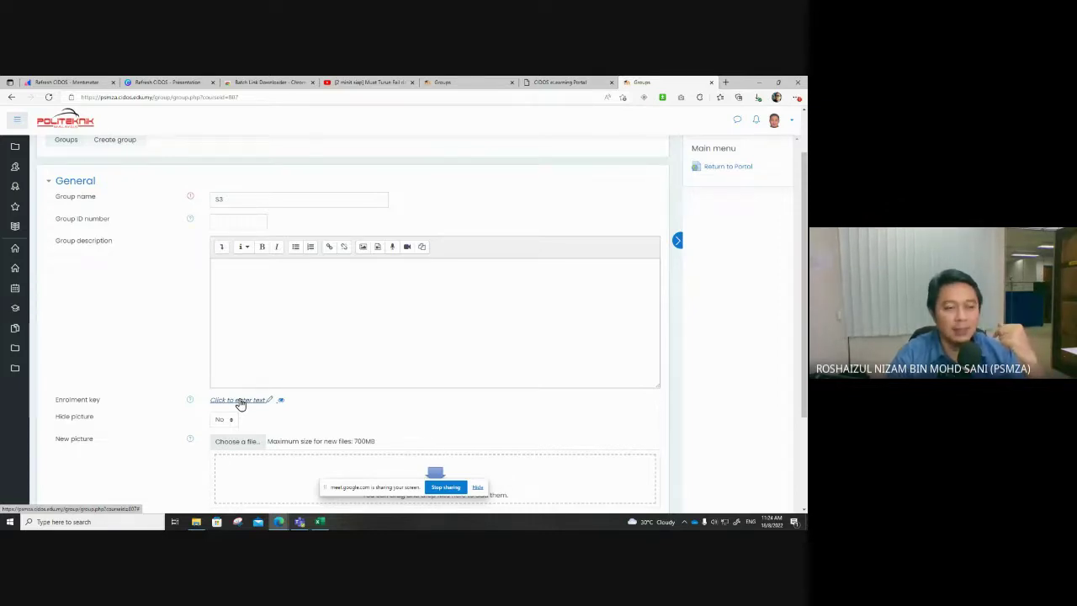
pyautogui.click(239, 401)
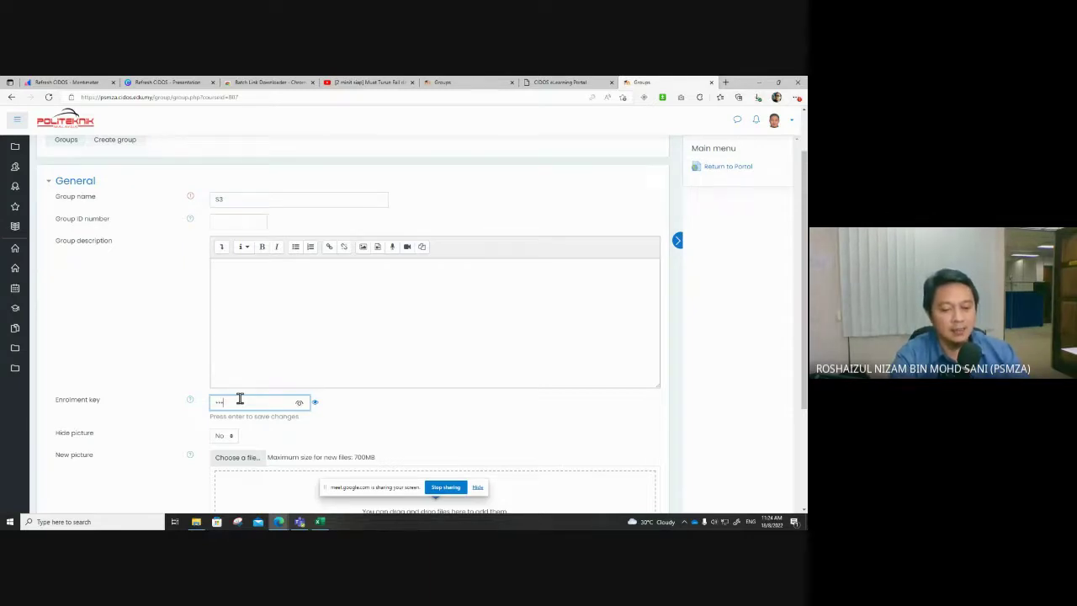
# Reveal the enrolment key in plain text and finish typing it.
pyautogui.click(314, 402)
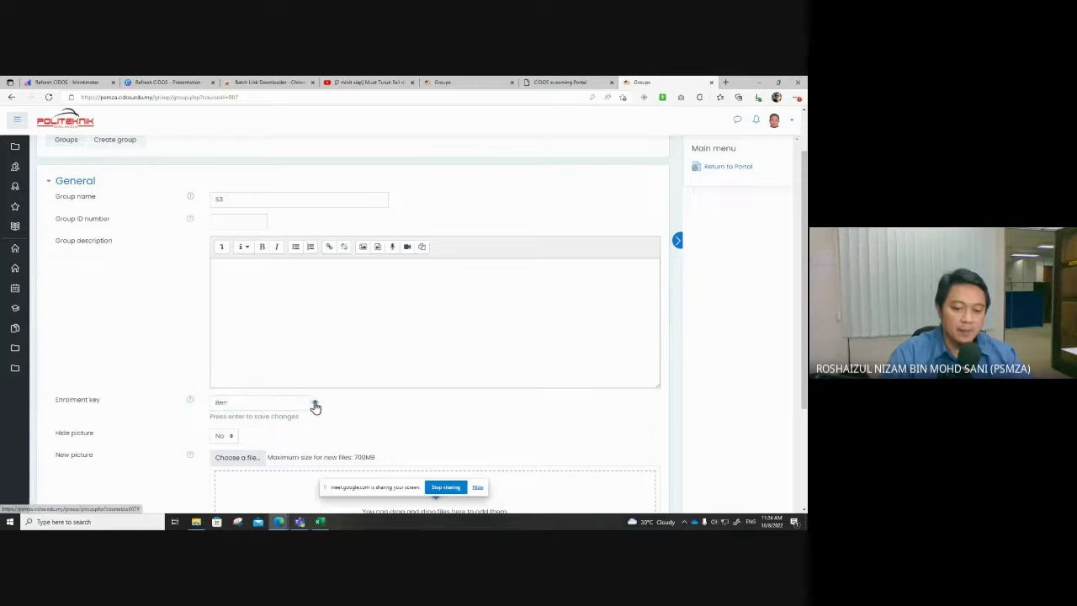
pyautogui.click(248, 406)
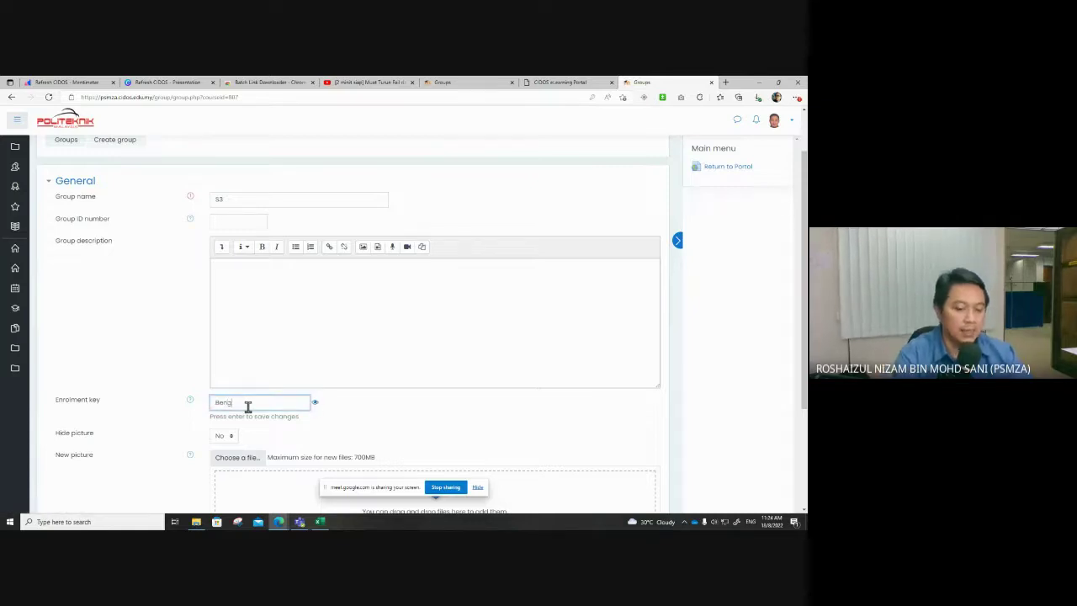
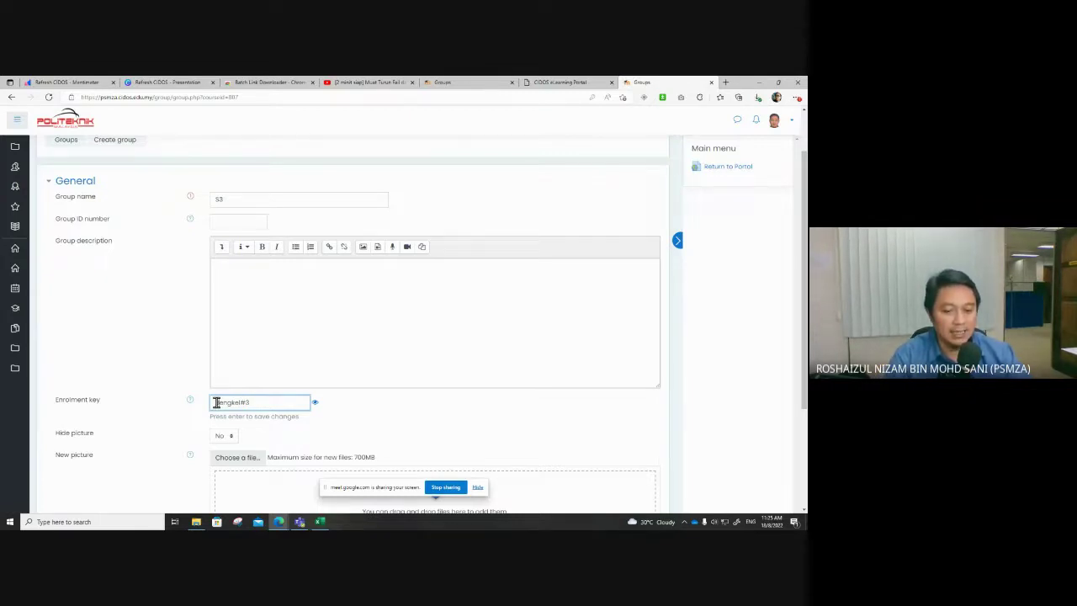
pyautogui.hotkey('shift', 'Right')
pyautogui.hotkey('shift', 'Right')
pyautogui.hotkey('shift', 'Right')
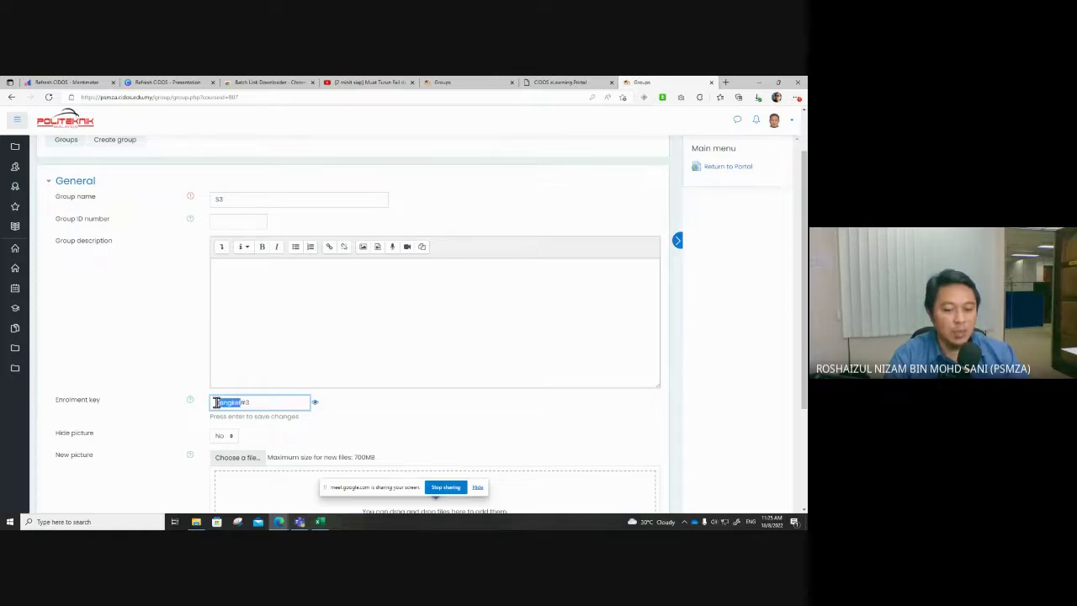
pyautogui.press('Right')
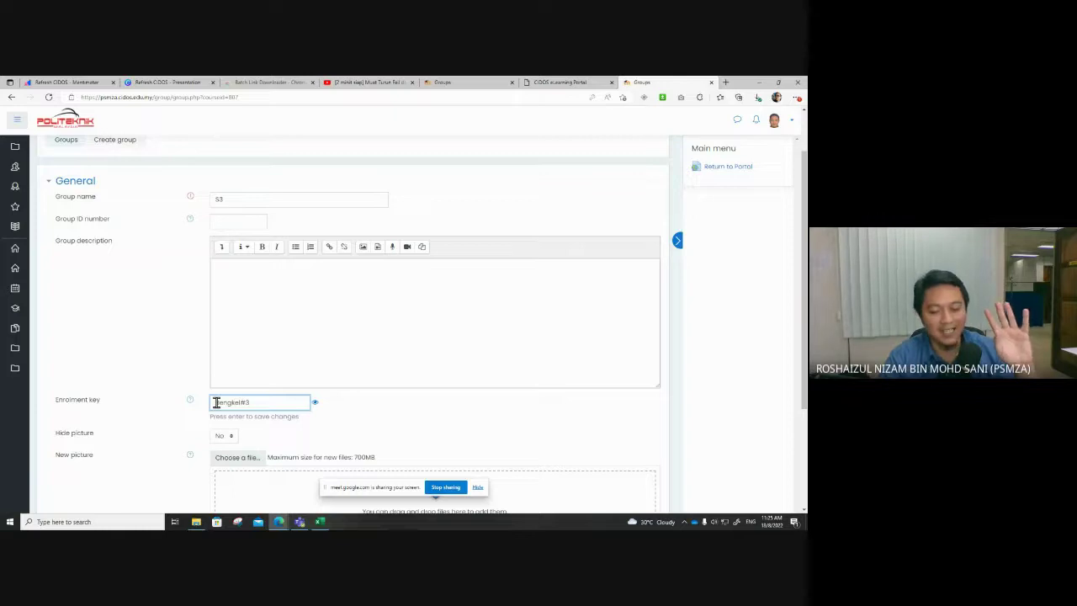
# Select the full enrolment key and copy it to the clipboard.
pyautogui.scroll(-3, 247, 430)
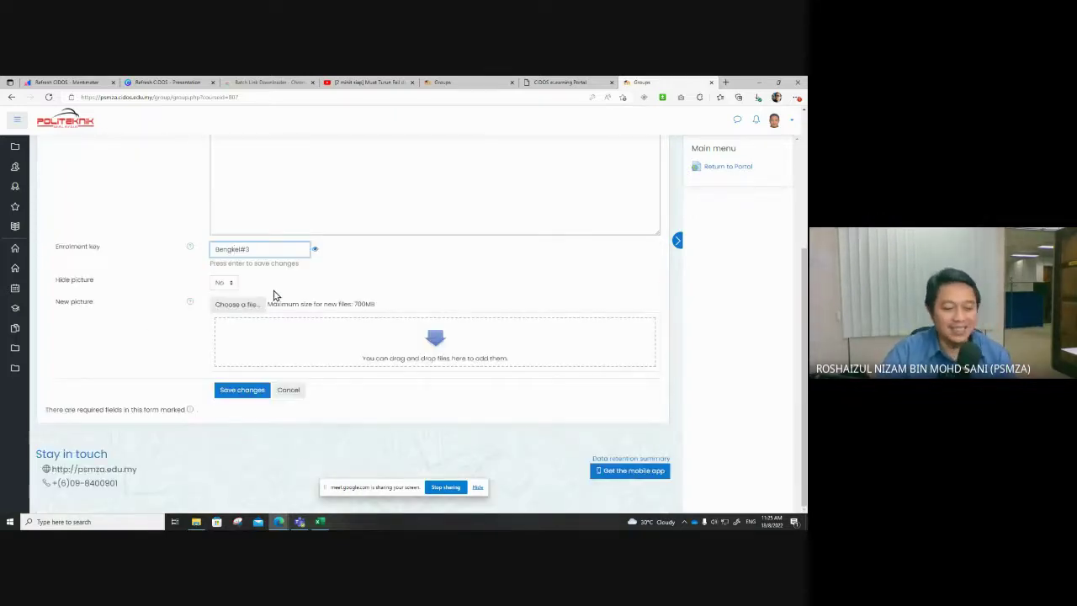
pyautogui.scroll(4, 370, 402)
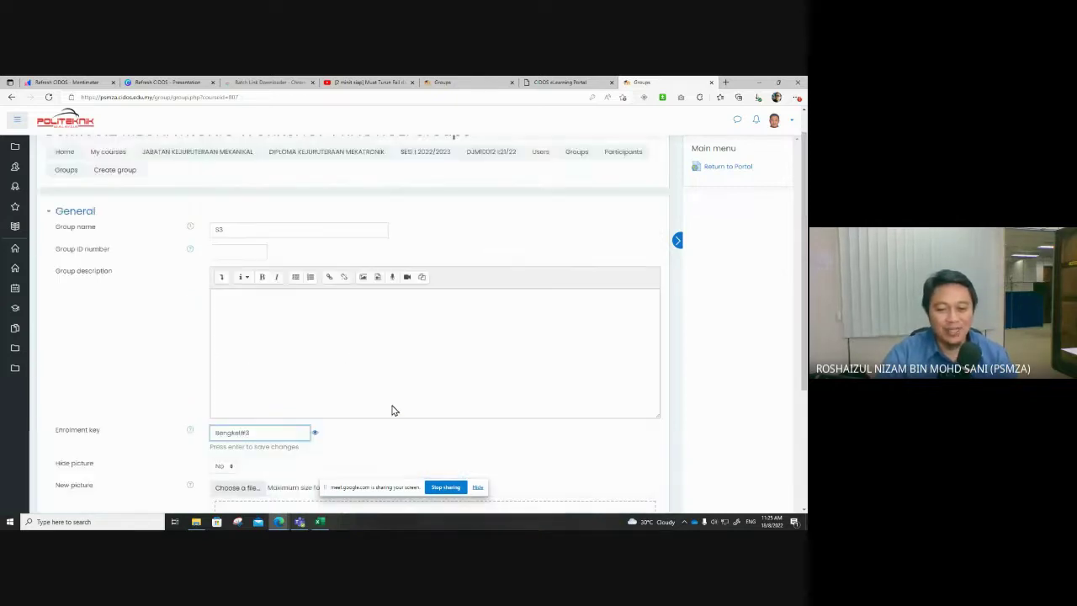
pyautogui.scroll(-3, 392, 404)
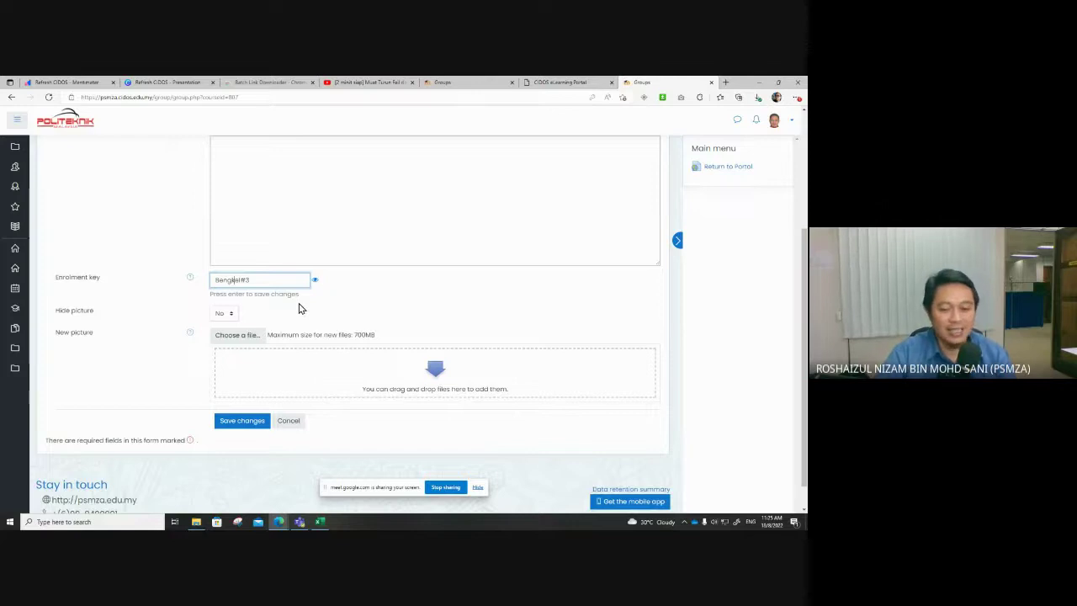
pyautogui.scroll(-1, 210, 370)
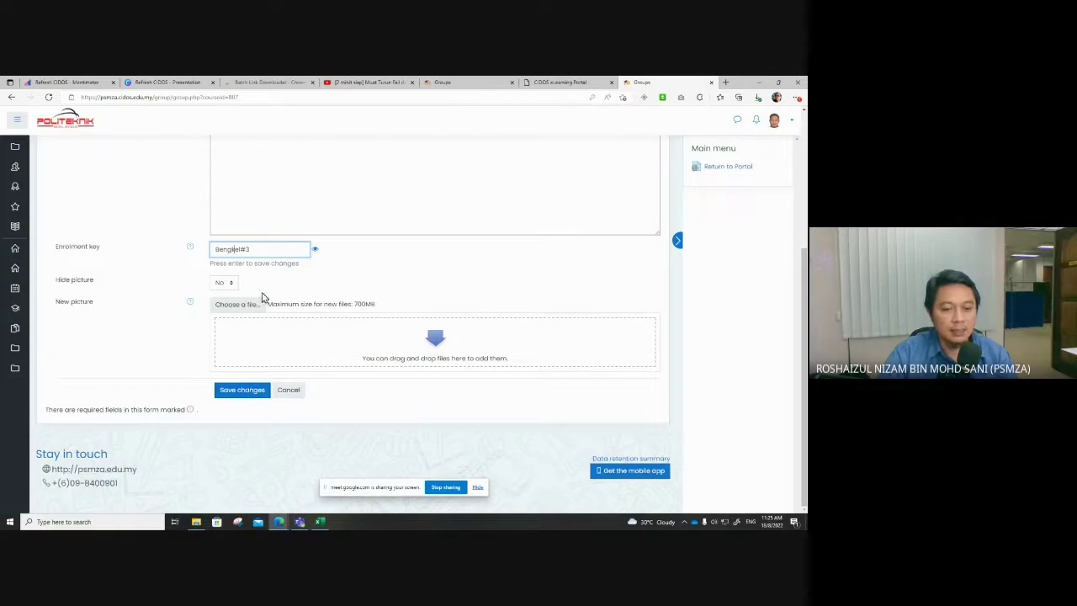
pyautogui.moveTo(261, 248); pyautogui.dragTo(207, 249)
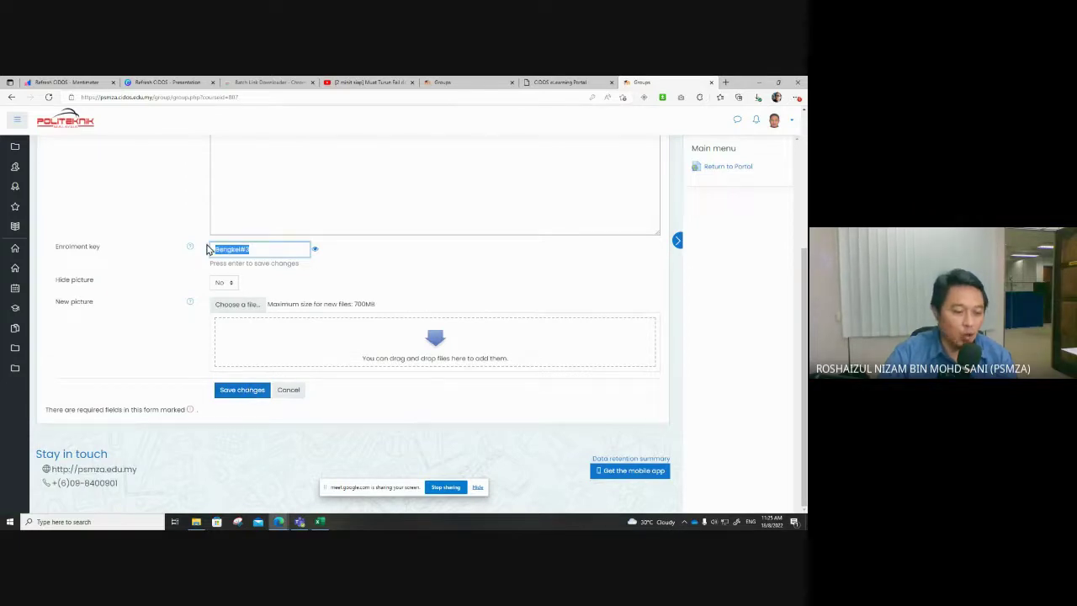
pyautogui.rightClick(207, 249)
pyautogui.click(499, 294)
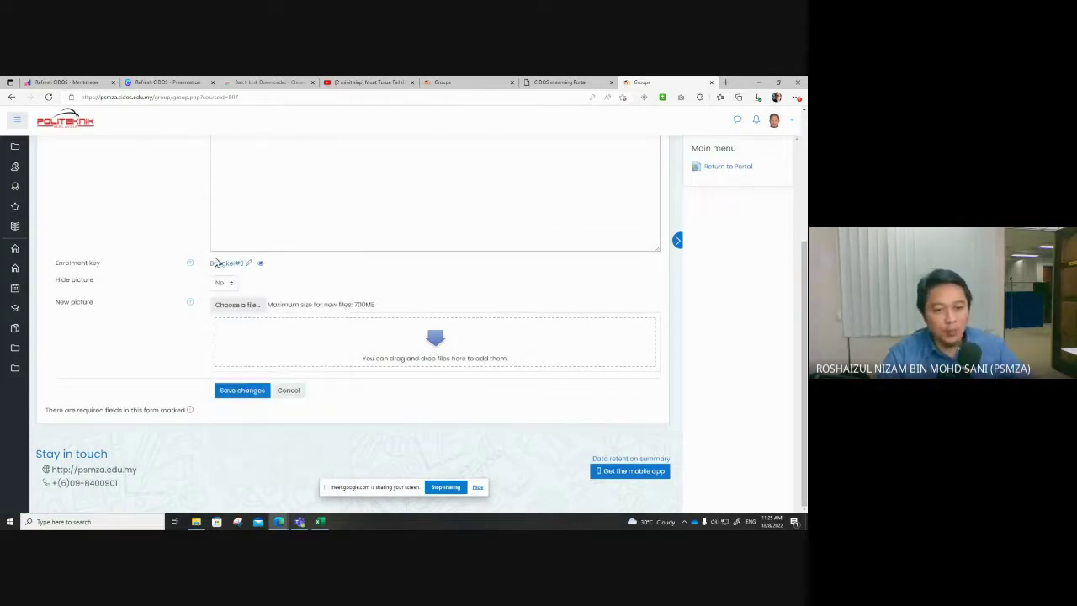
pyautogui.click(236, 264)
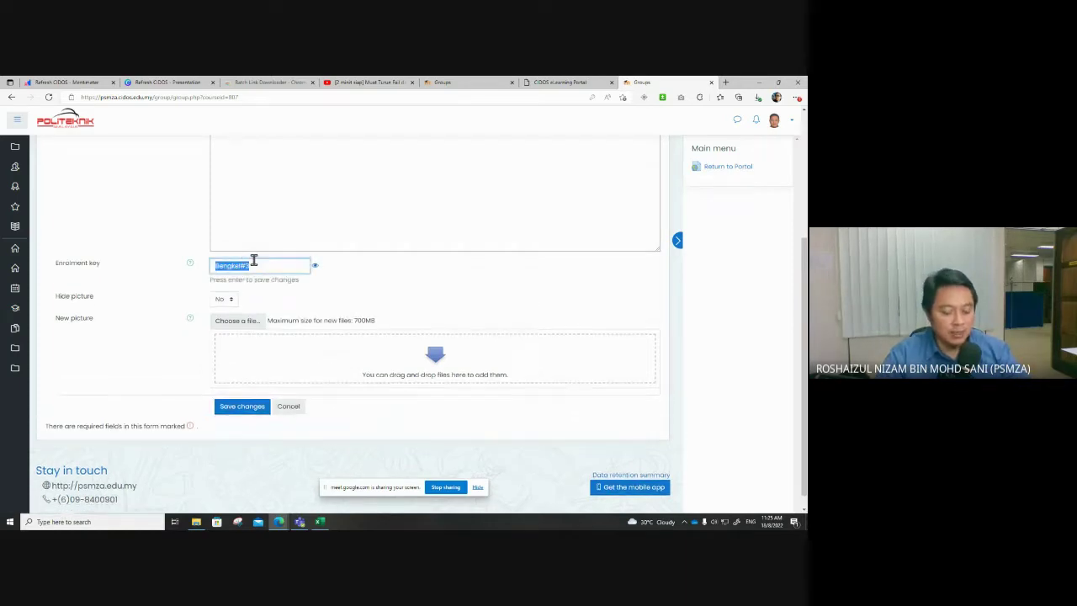
# Save the new S3 group with its enrolment key, then bring up the Windows Start menu.
pyautogui.click(239, 409)
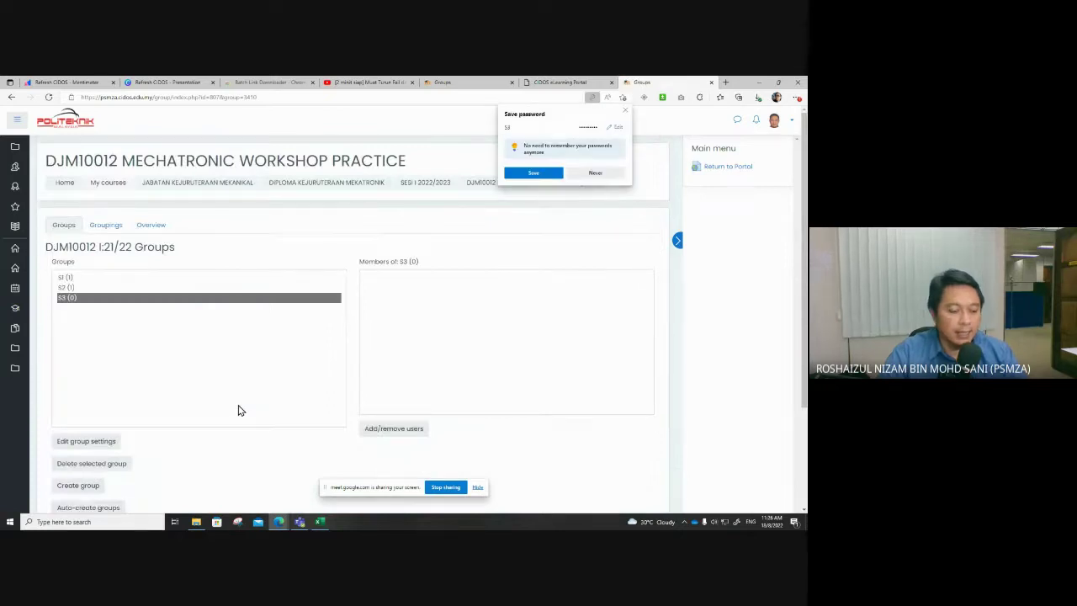
pyautogui.click(8, 522)
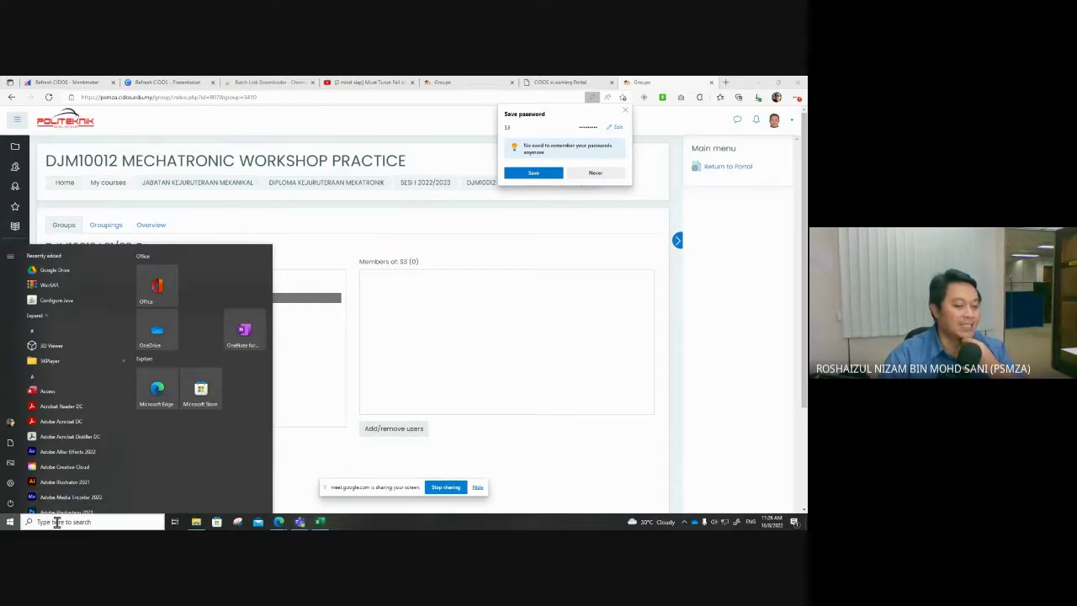
# Find and launch Notepad through the Windows search for 'text'.
pyautogui.click(56, 521)
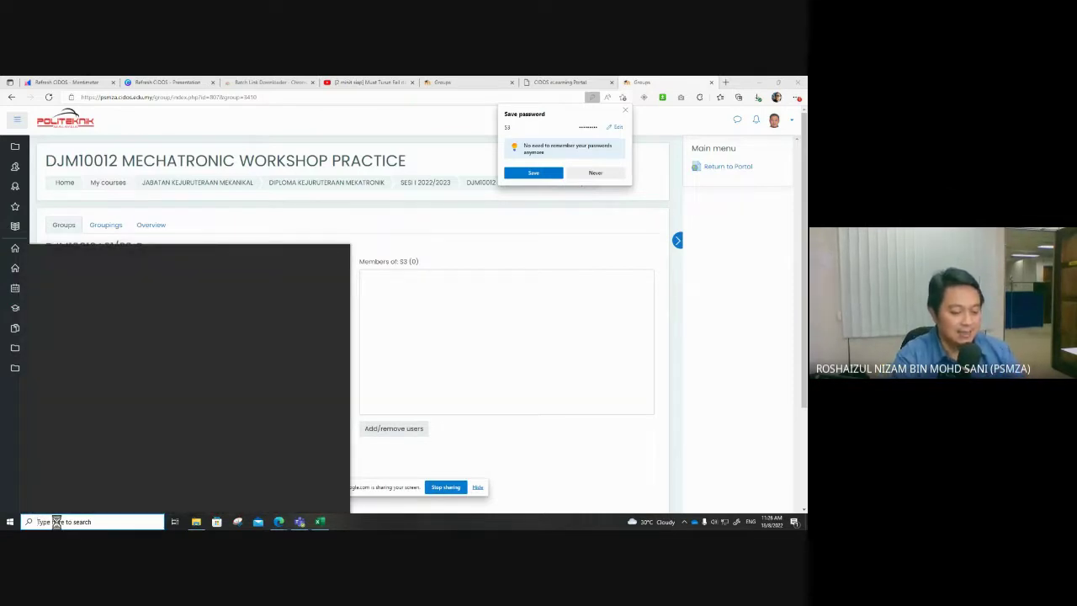
pyautogui.write('text')
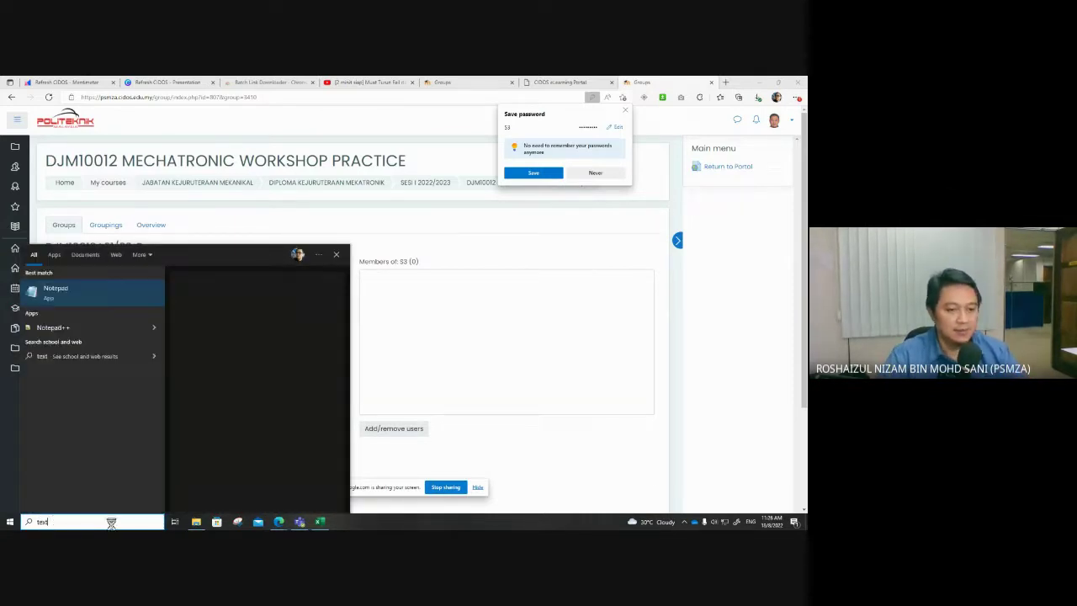
pyautogui.click(97, 294)
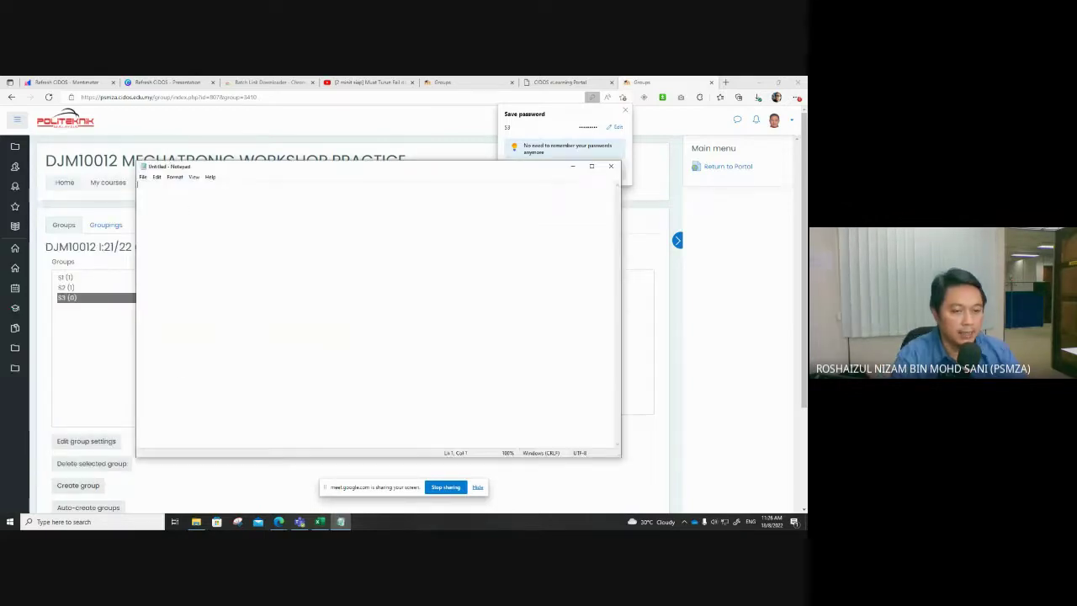
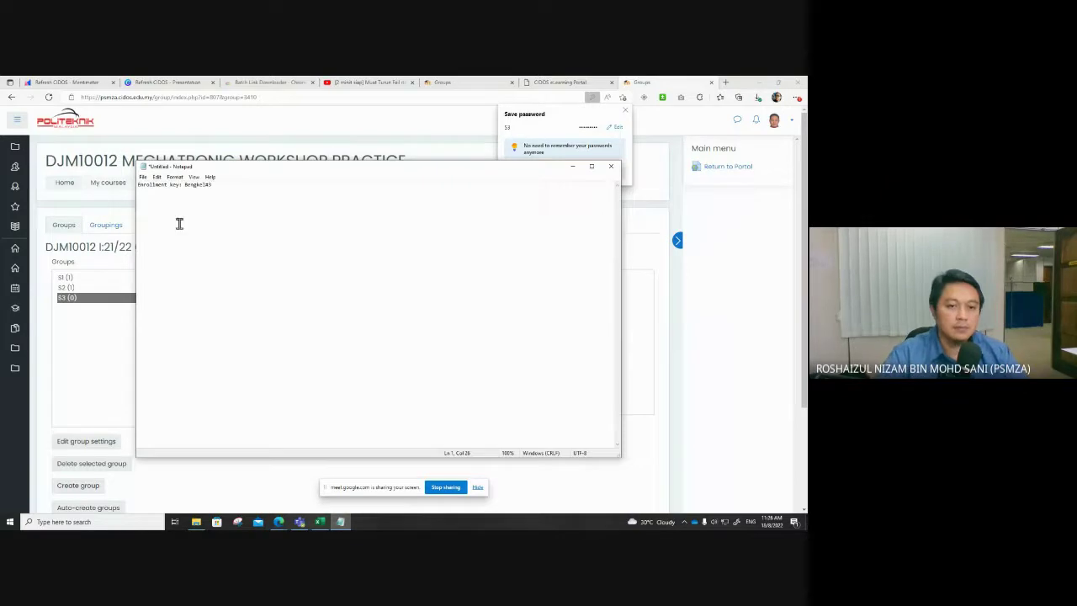
# Type an 'Enrolment key:' line with the S3 key, zoom the text and add blank lines above.
pyautogui.press('Home')
pyautogui.scroll(4, 249, 250)
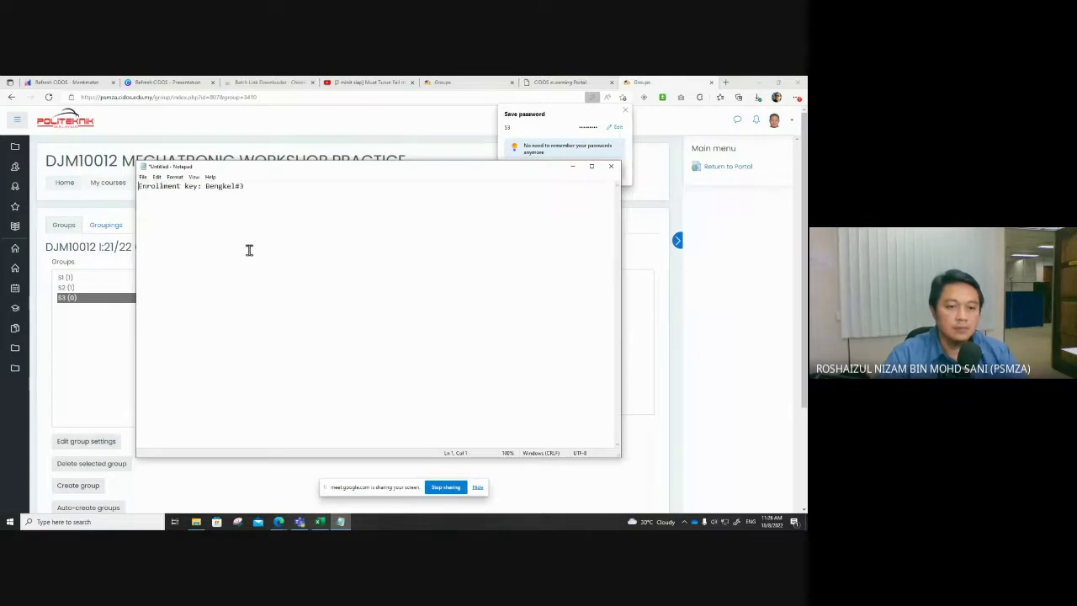
pyautogui.scroll(20, 249, 250)
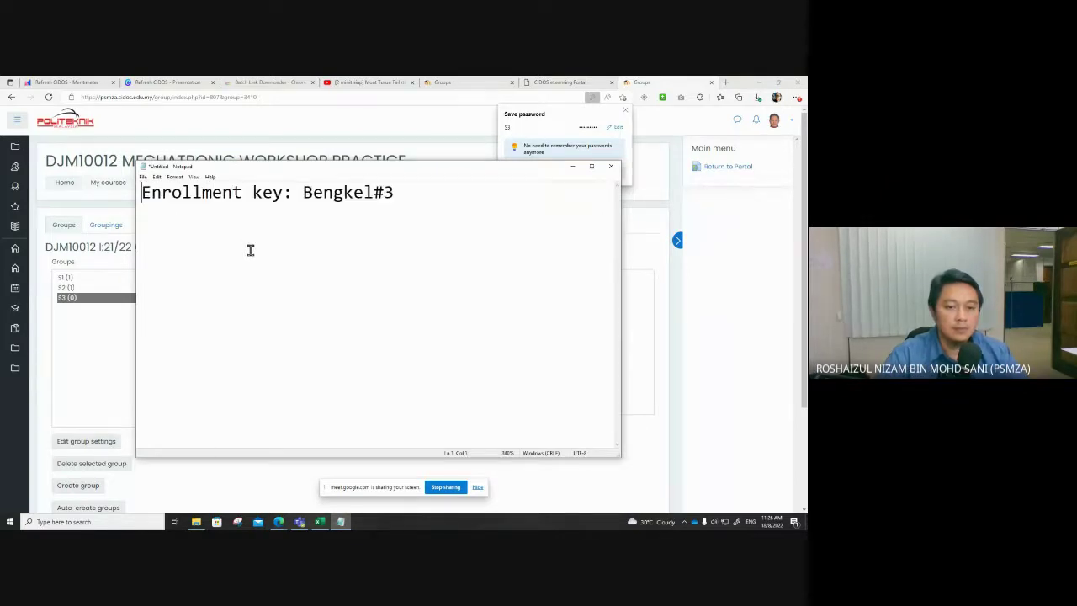
pyautogui.scroll(9, 250, 250)
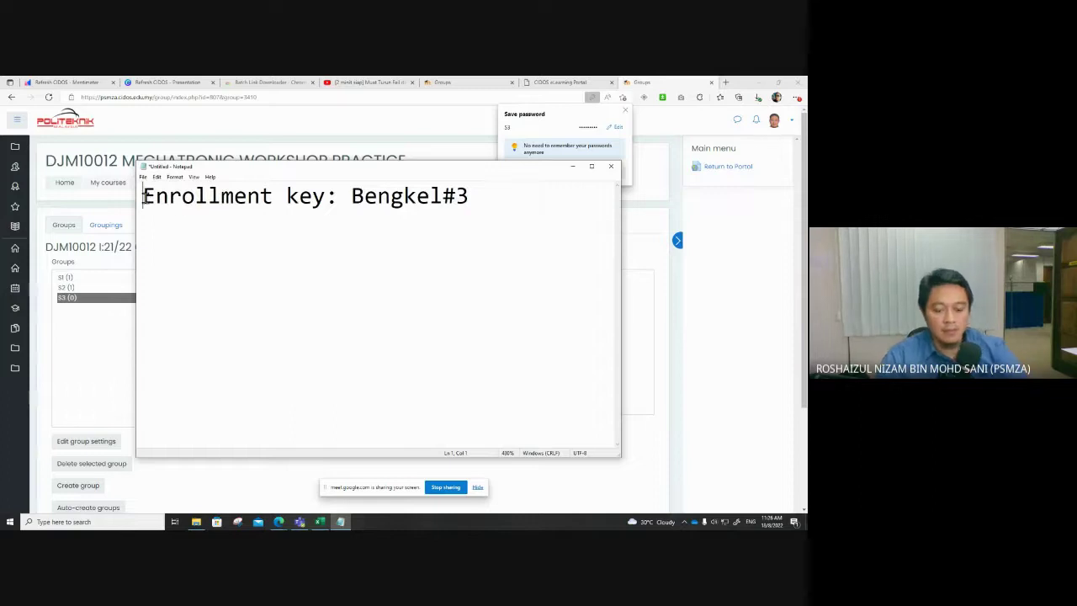
pyautogui.press('Return')
pyautogui.press('Return')
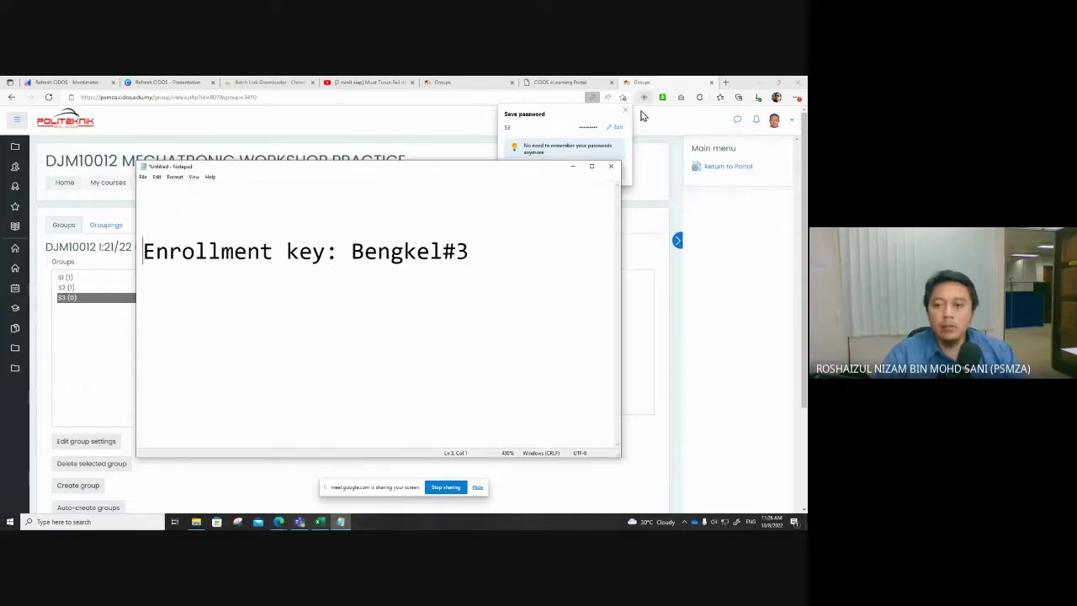
pyautogui.click(746, 303)
pyautogui.click(625, 110)
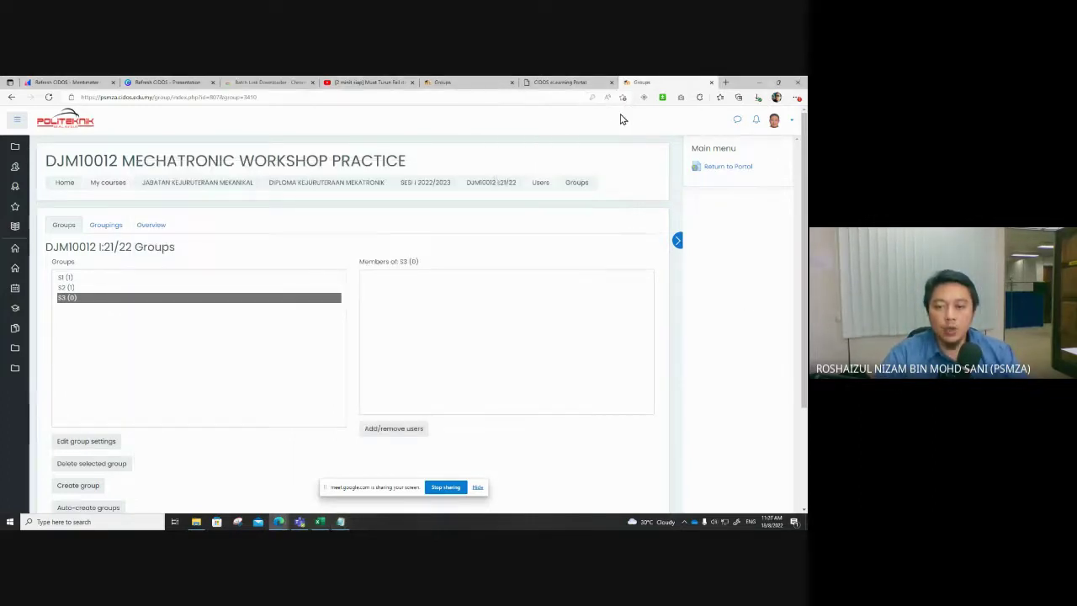
# Paste the DJM10012 course link (view.php?id=807) above the key line and widen Notepad to fit.
pyautogui.click(487, 186)
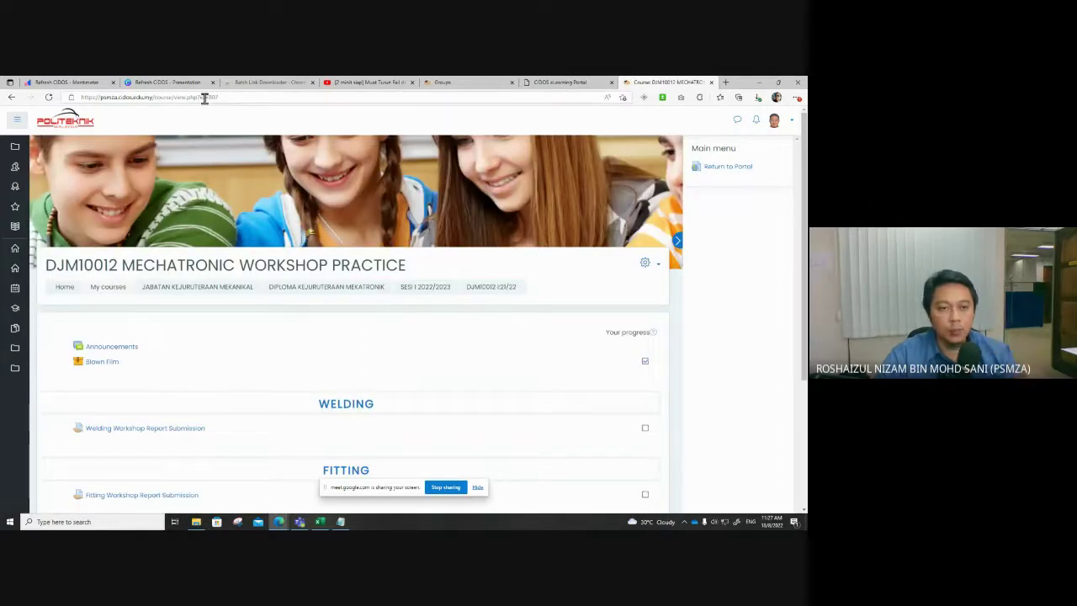
pyautogui.click(204, 98)
pyautogui.hotkey('ctrl', 'c')
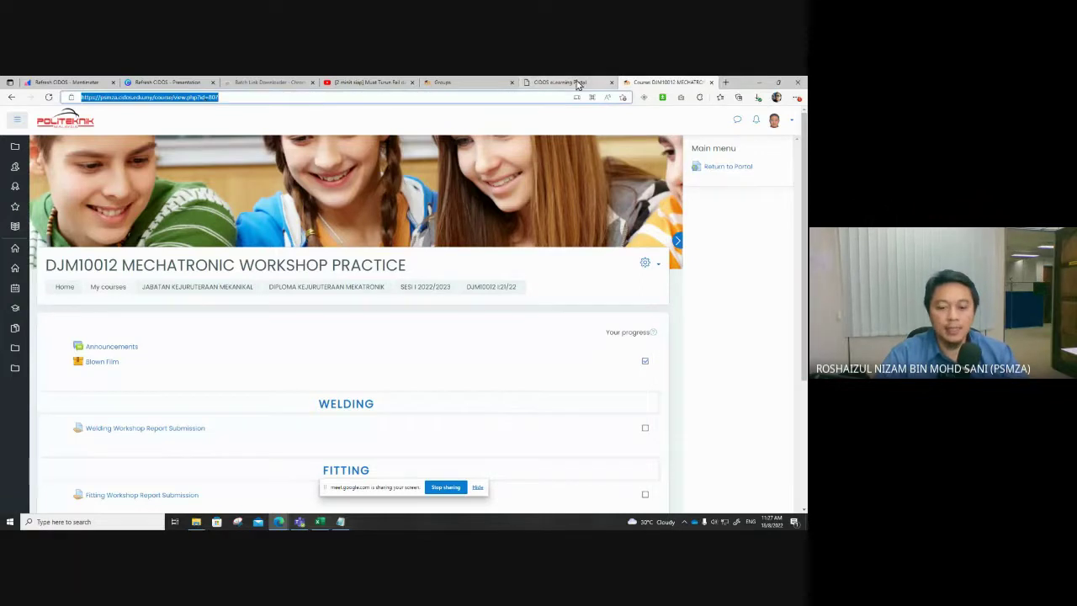
pyautogui.click(341, 522)
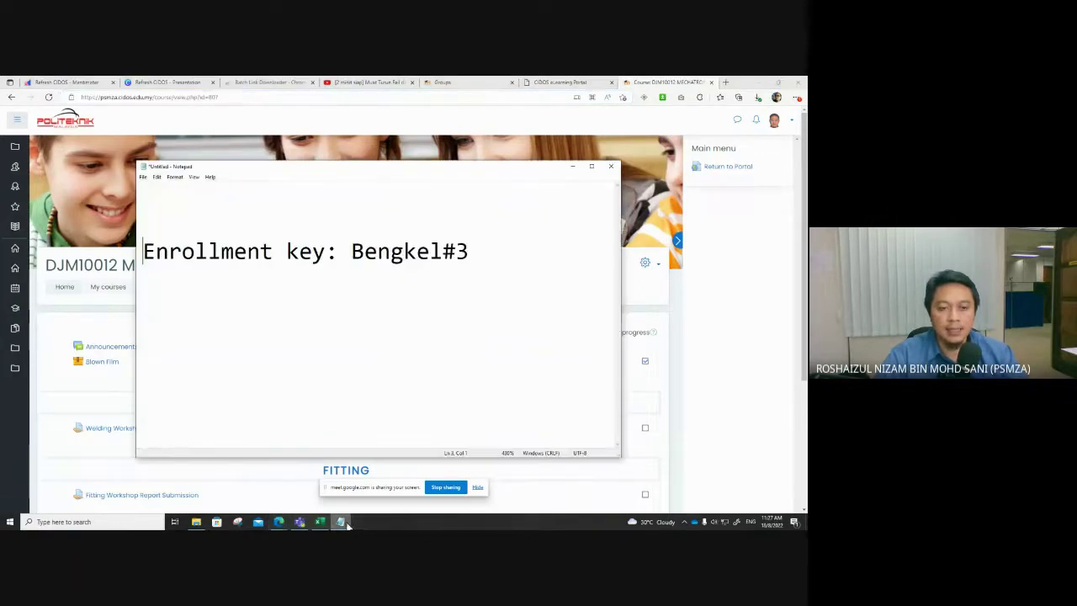
pyautogui.hotkey('ctrl', 'v')
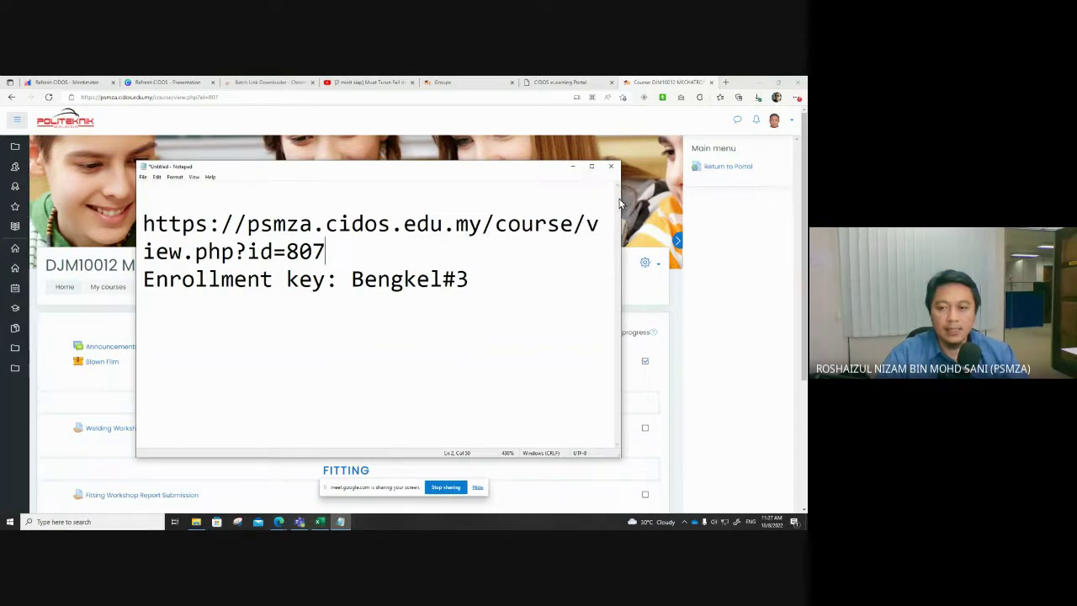
pyautogui.moveTo(621, 202); pyautogui.dragTo(809, 200)
# Add the heading line 'Masuk CIDOS subjek ni >>' at the top of the note, above the course link.
pyautogui.click(211, 202)
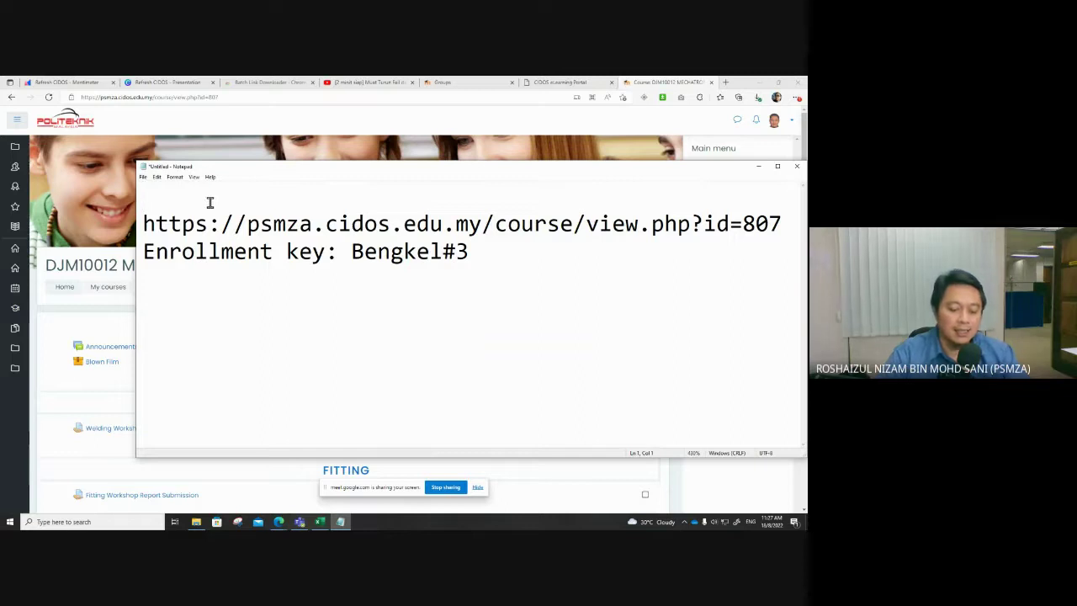
pyautogui.press('Return')
pyautogui.press('Up')
pyautogui.write('Mas')
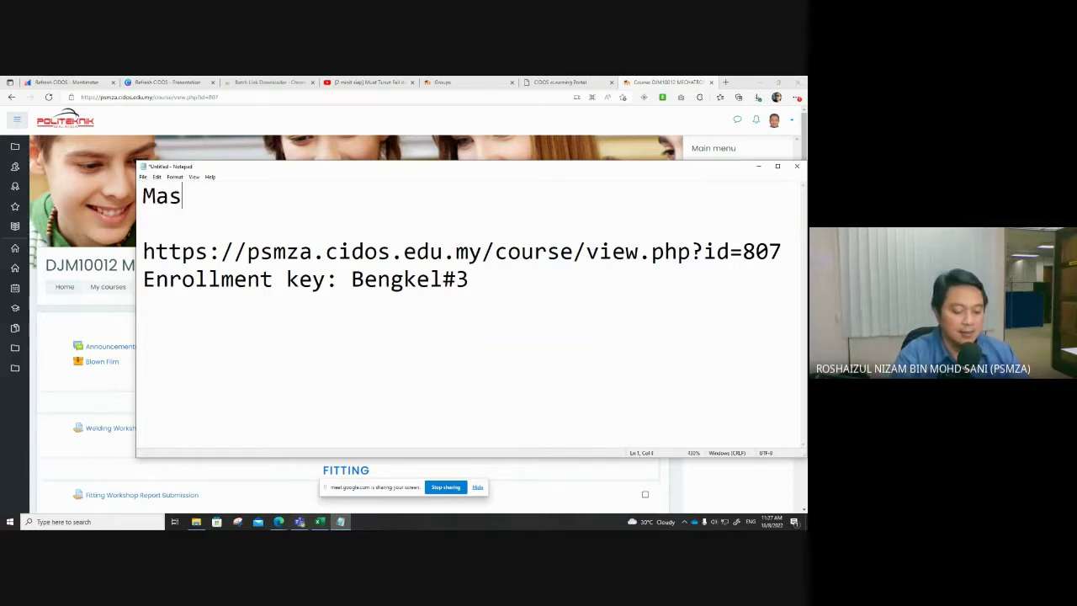
pyautogui.write('uk CIDOS')
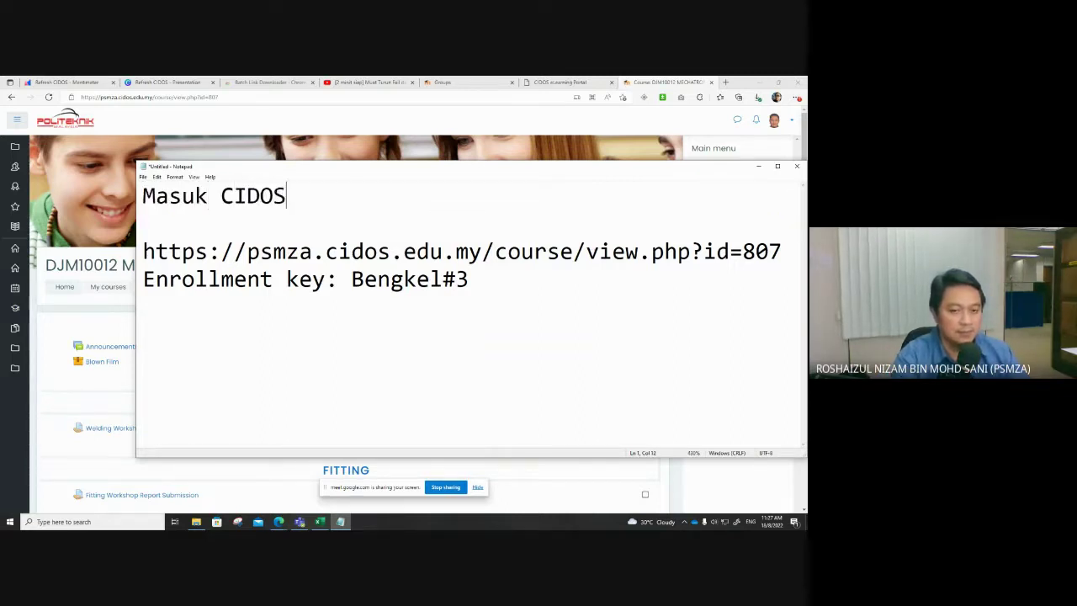
pyautogui.write(' subjek ni')
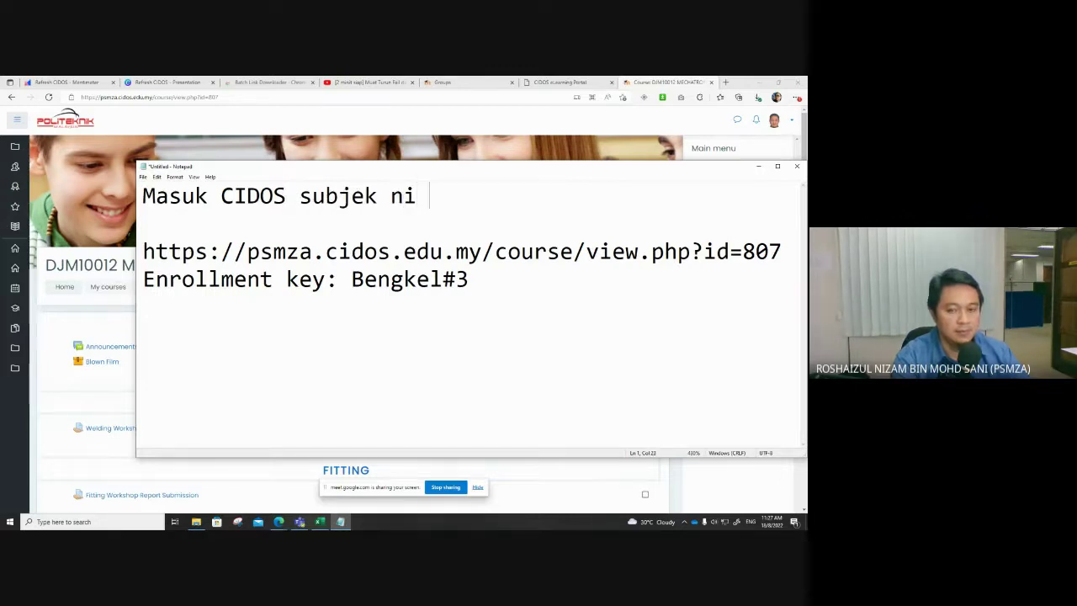
pyautogui.write(' >>')
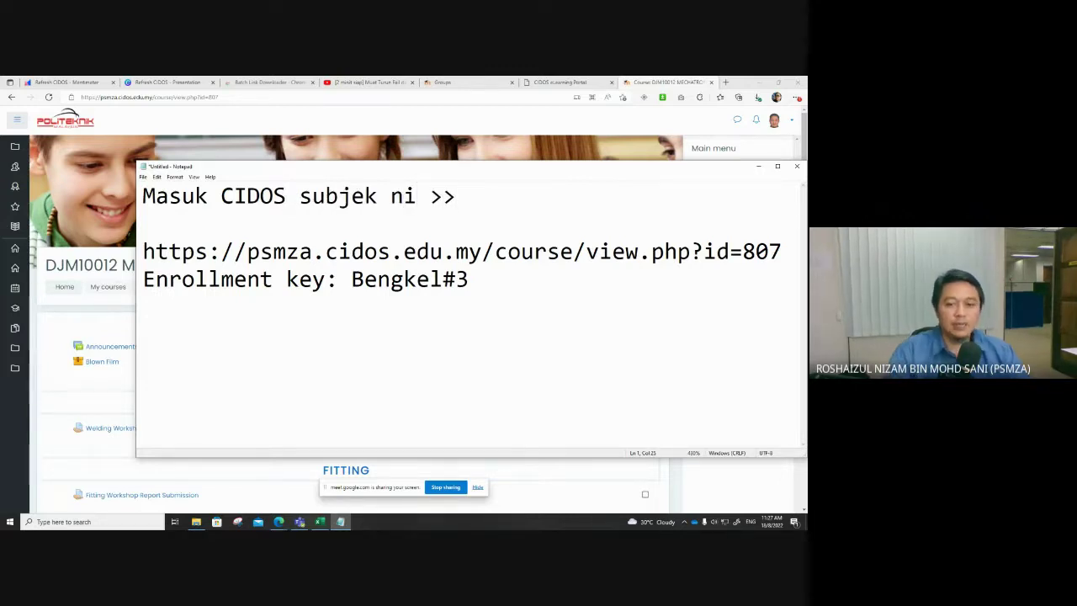
# Select the course link and the S3 enrolment key in the note, then return to the DJM10012 course page.
pyautogui.moveTo(143, 251); pyautogui.dragTo(785, 255)
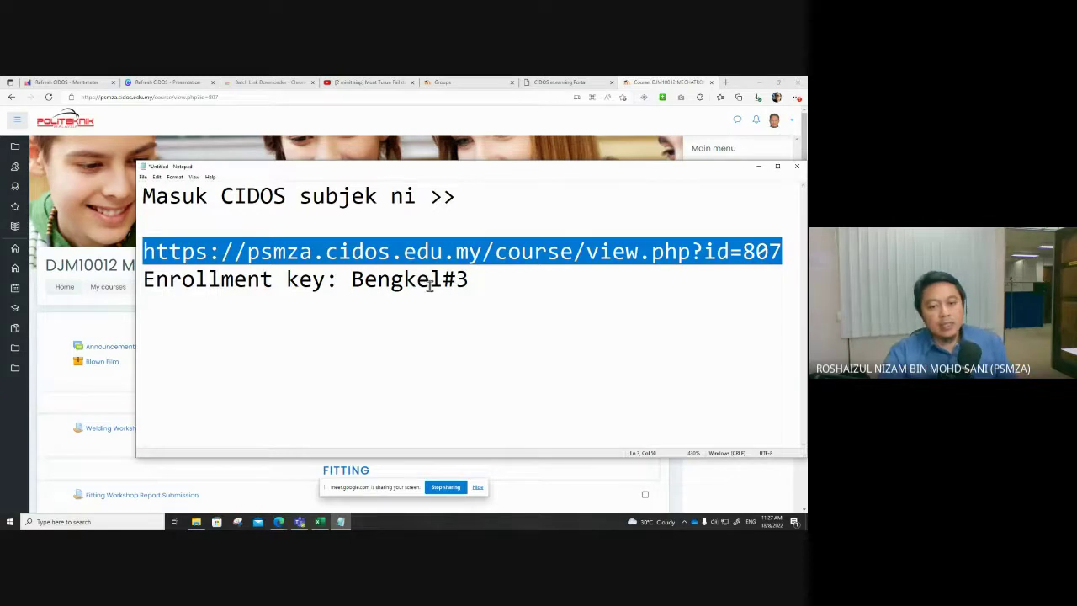
pyautogui.moveTo(350, 280); pyautogui.dragTo(502, 291)
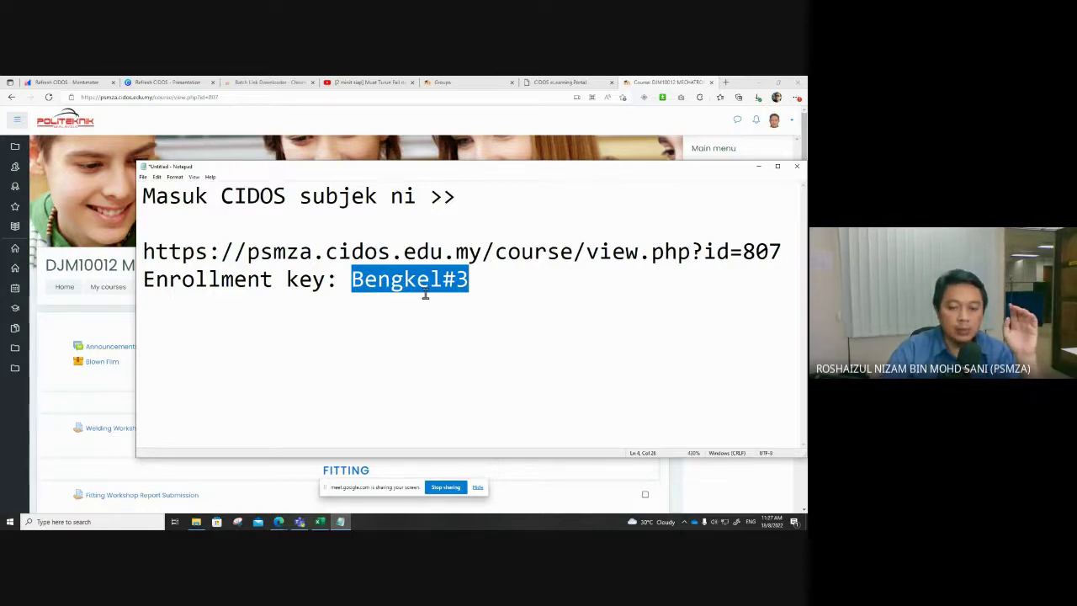
pyautogui.click(57, 380)
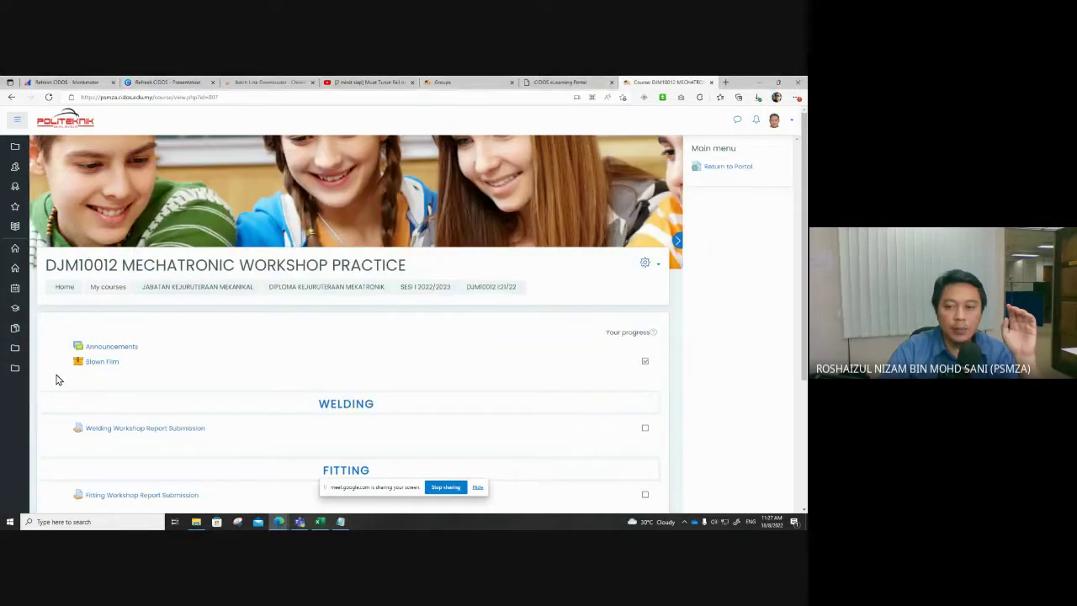
# Open DJM10012's groups page via Participants and view the members of group S3, which is empty.
pyautogui.click(16, 169)
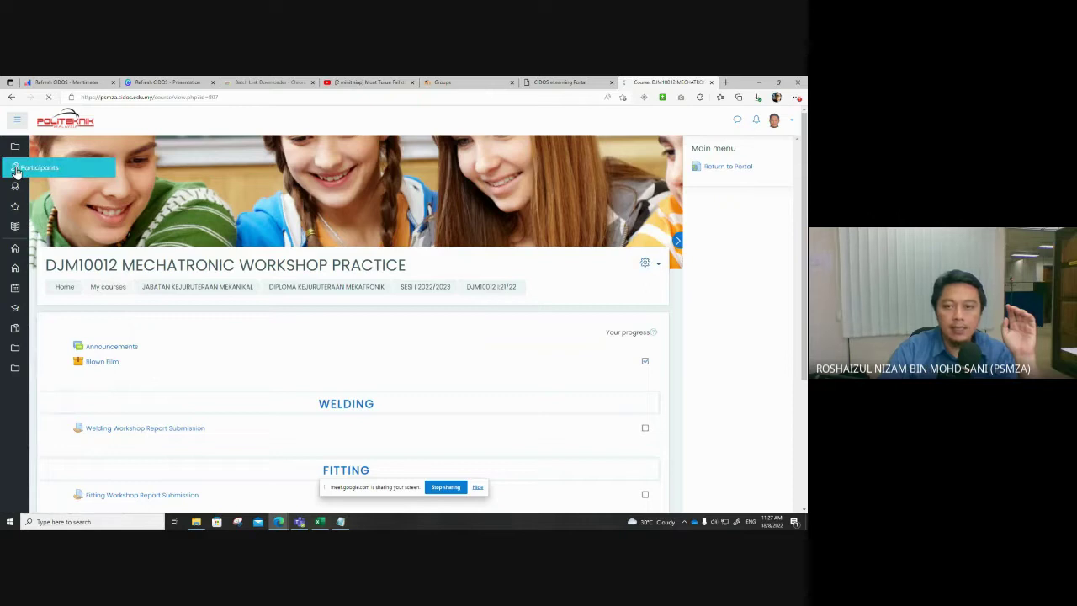
pyautogui.click(471, 82)
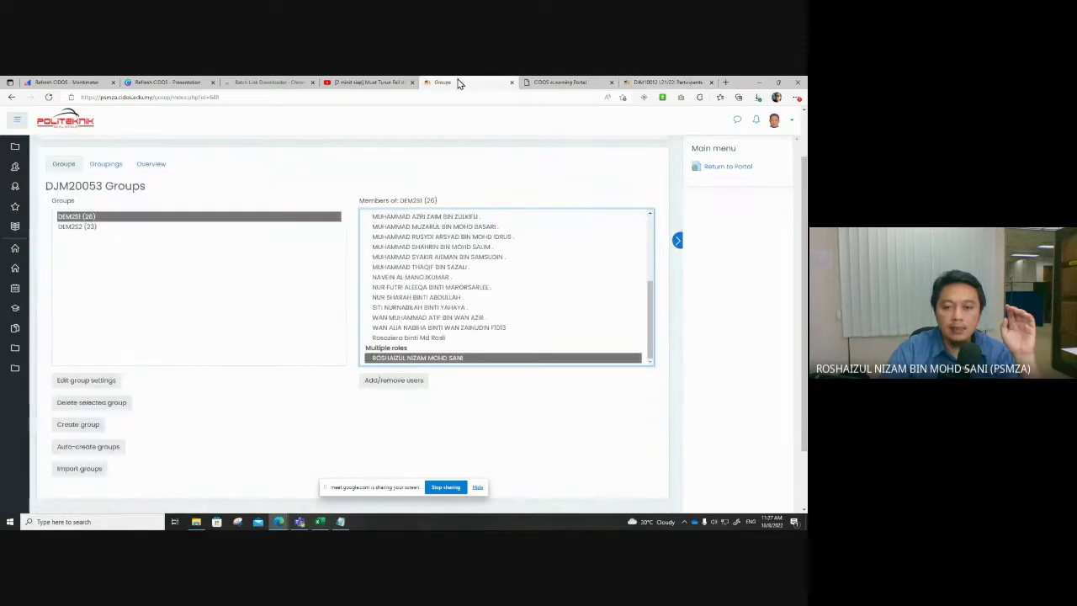
pyautogui.click(647, 83)
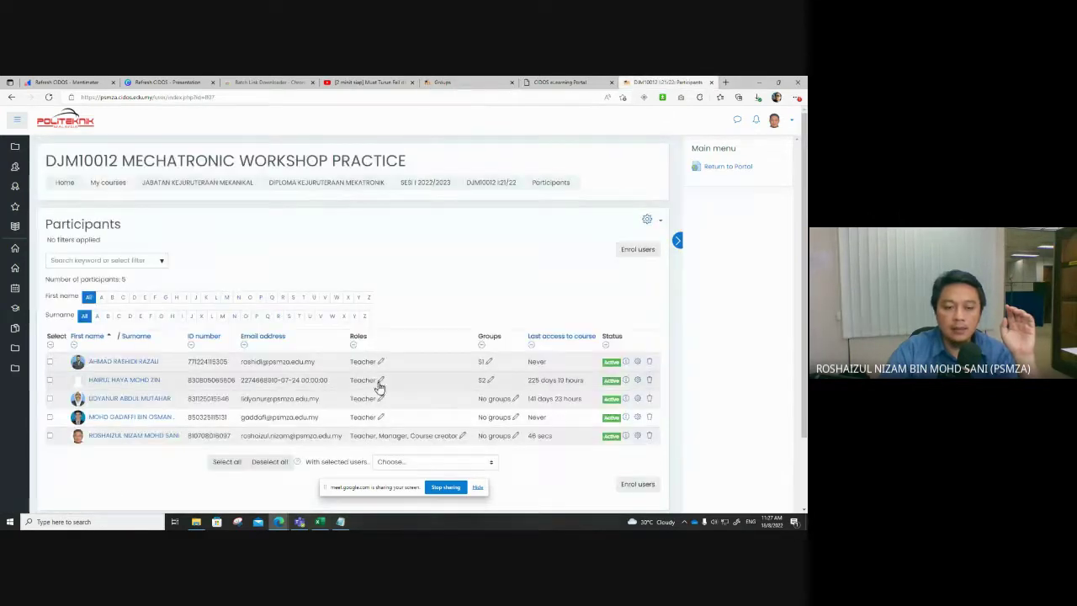
pyautogui.click(647, 219)
pyautogui.click(576, 287)
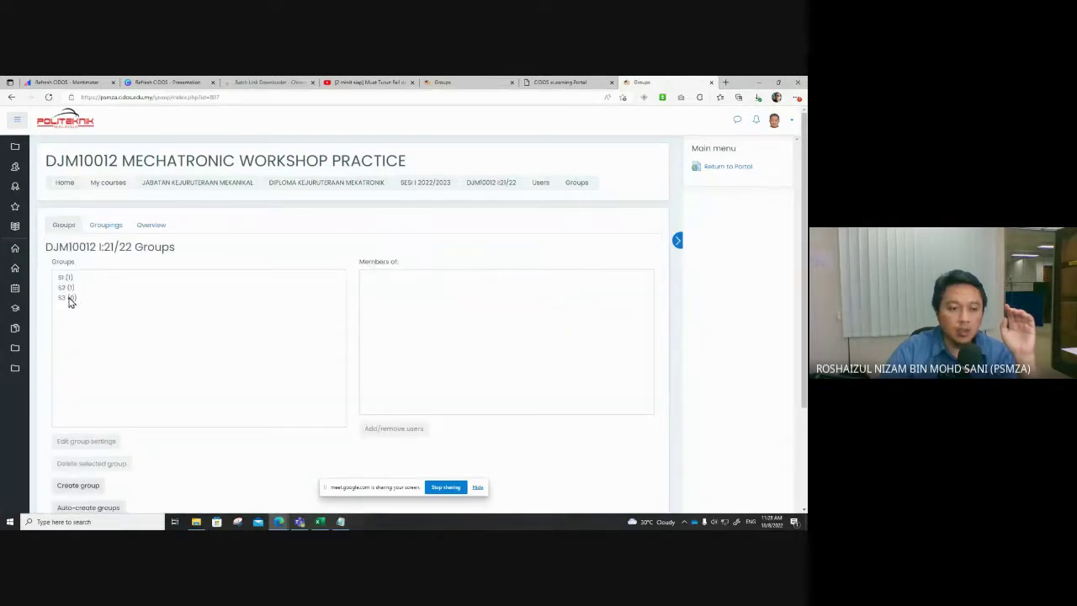
pyautogui.click(67, 298)
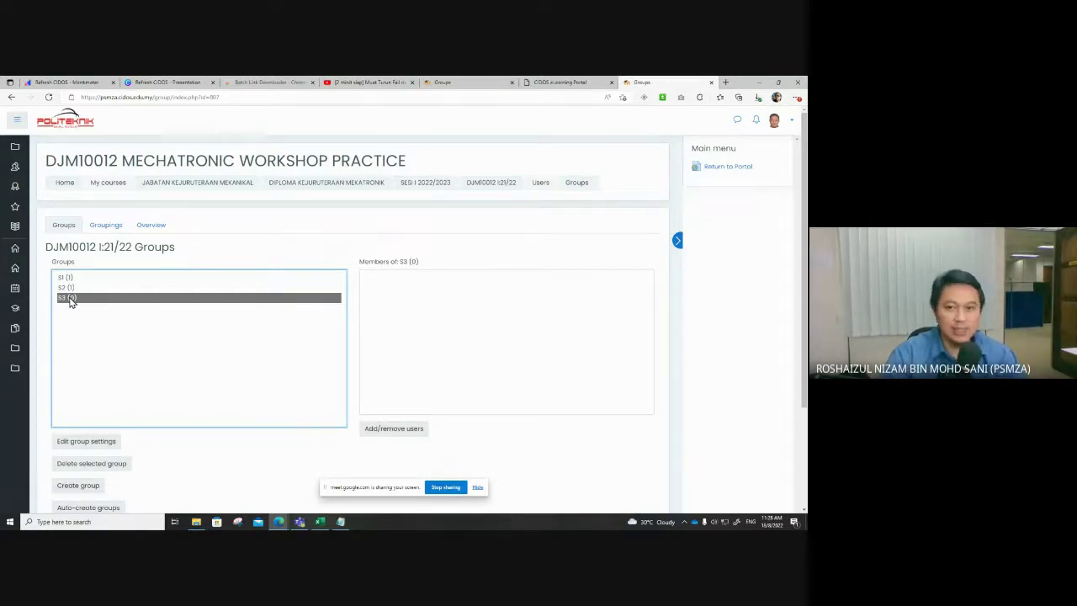
# Switch to the DJM20053 Thermofluid groups page and select the first students listed in DEM2S1.
pyautogui.click(442, 83)
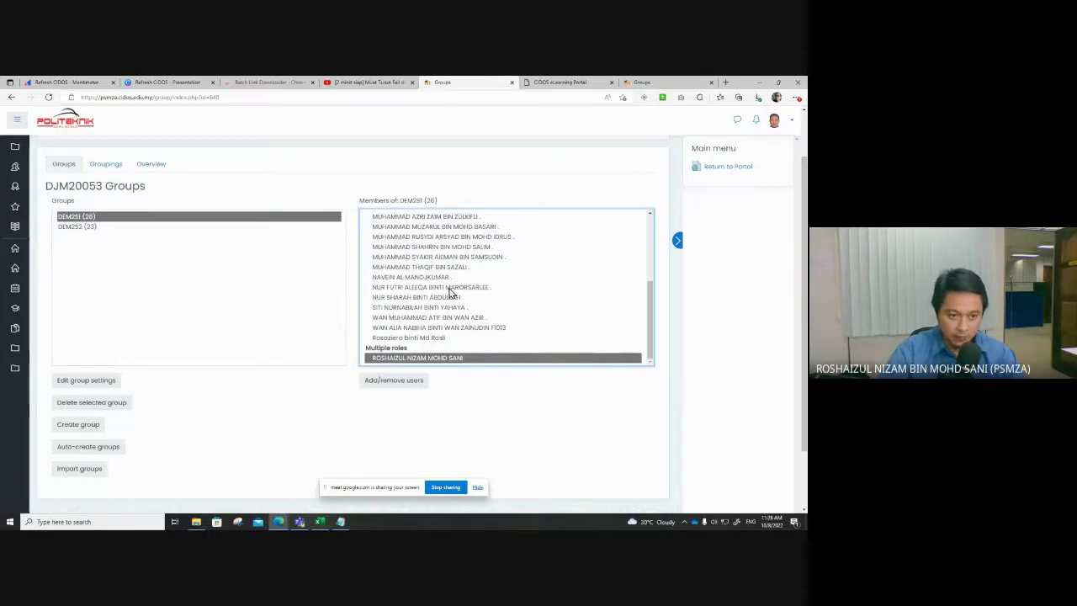
pyautogui.scroll(4, 450, 292)
pyautogui.click(416, 215)
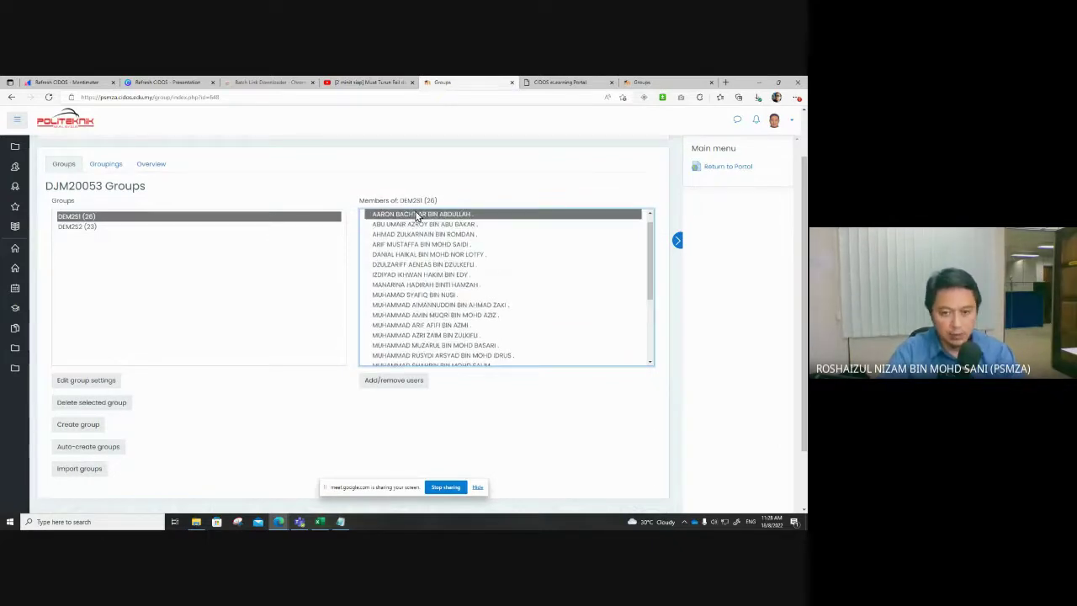
pyautogui.hotkey('shift', 'Down')
pyautogui.hotkey('shift', 'Down')
pyautogui.hotkey('shift', 'Down')
pyautogui.hotkey('shift', 'Down')
pyautogui.hotkey('shift', 'Down')
pyautogui.hotkey('shift', 'Down')
pyautogui.hotkey('shift', 'Down')
pyautogui.hotkey('shift', 'Down')
pyautogui.hotkey('shift', 'Down')
pyautogui.hotkey('shift', 'Down')
pyautogui.hotkey('shift', 'Down')
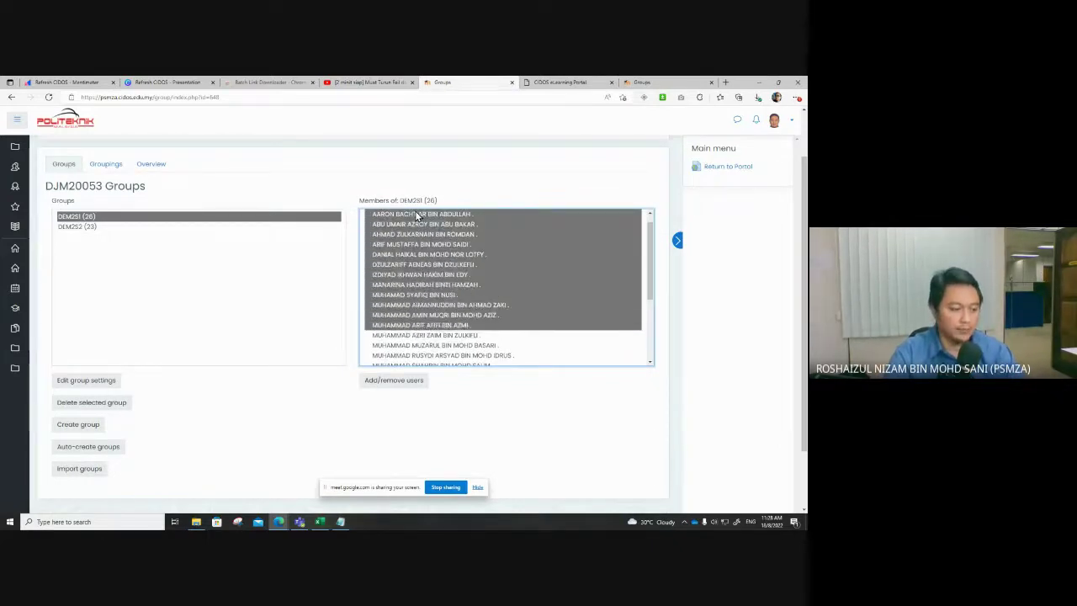
pyautogui.hotkey('shift', 'Down')
pyautogui.hotkey('shift', 'Down')
pyautogui.hotkey('shift', 'Down')
pyautogui.hotkey('shift', 'Down')
pyautogui.hotkey('shift', 'Down')
pyautogui.hotkey('shift', 'Down')
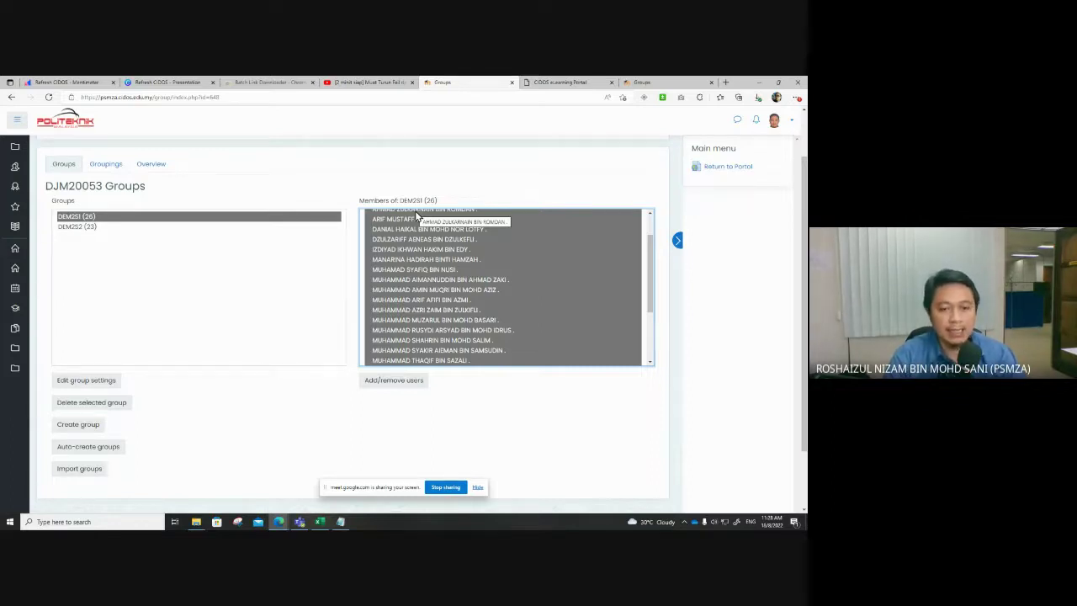
# Compare the members of DEM2S1 (26 students) and DEM2S2 (23 students).
pyautogui.click(143, 263)
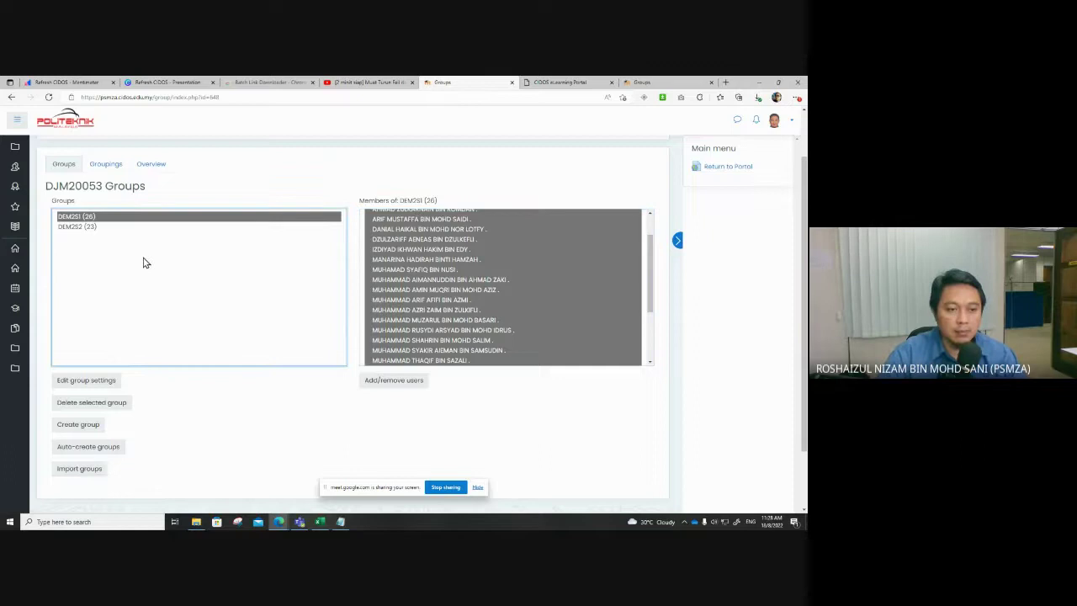
pyautogui.click(81, 227)
pyautogui.click(81, 216)
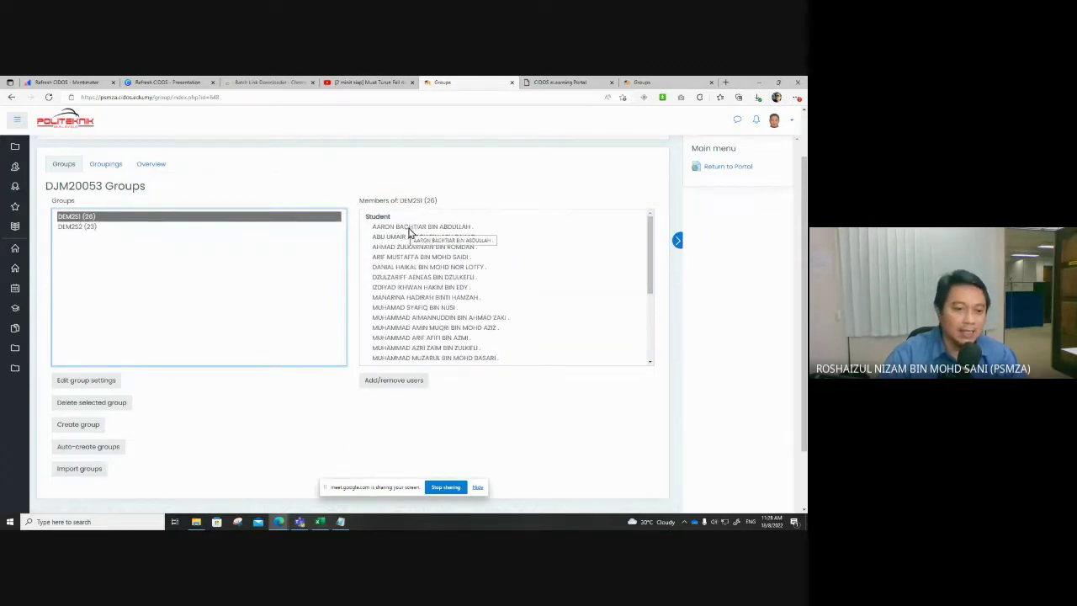
pyautogui.click(85, 227)
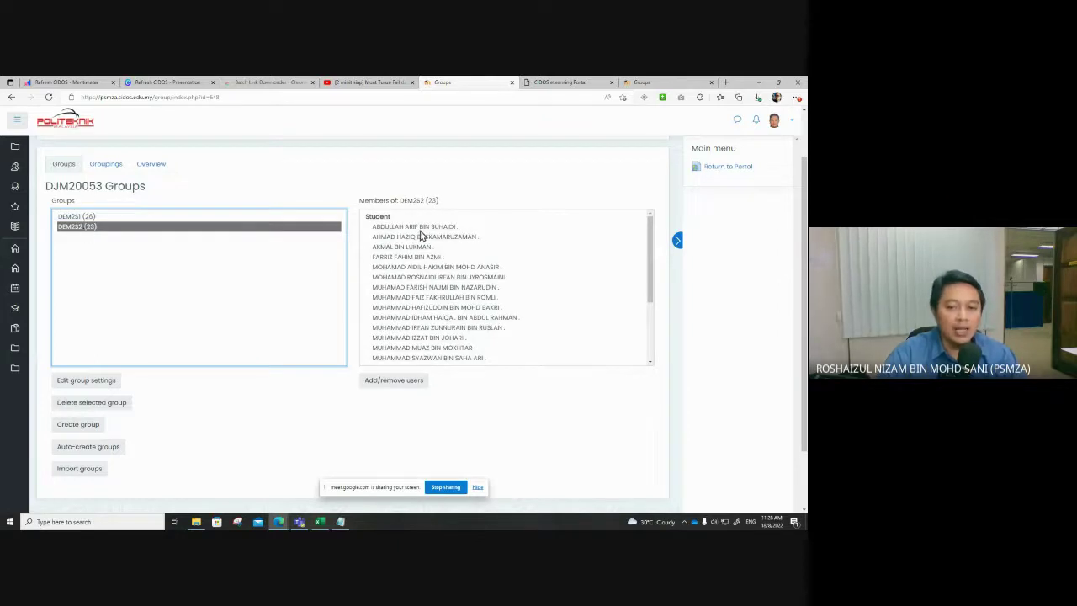
pyautogui.click(89, 217)
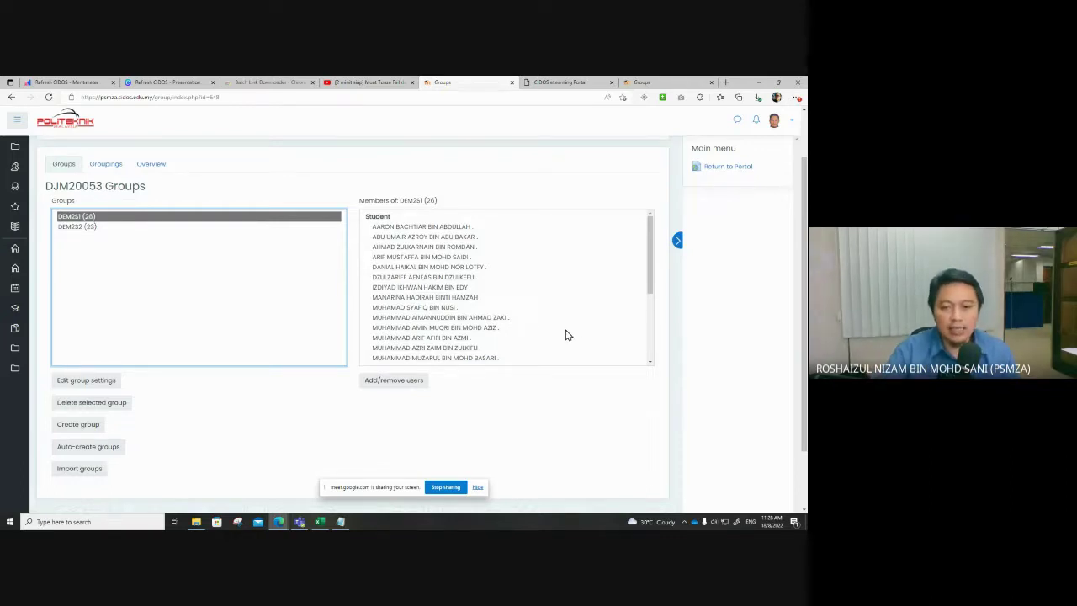
pyautogui.scroll(1, 566, 335)
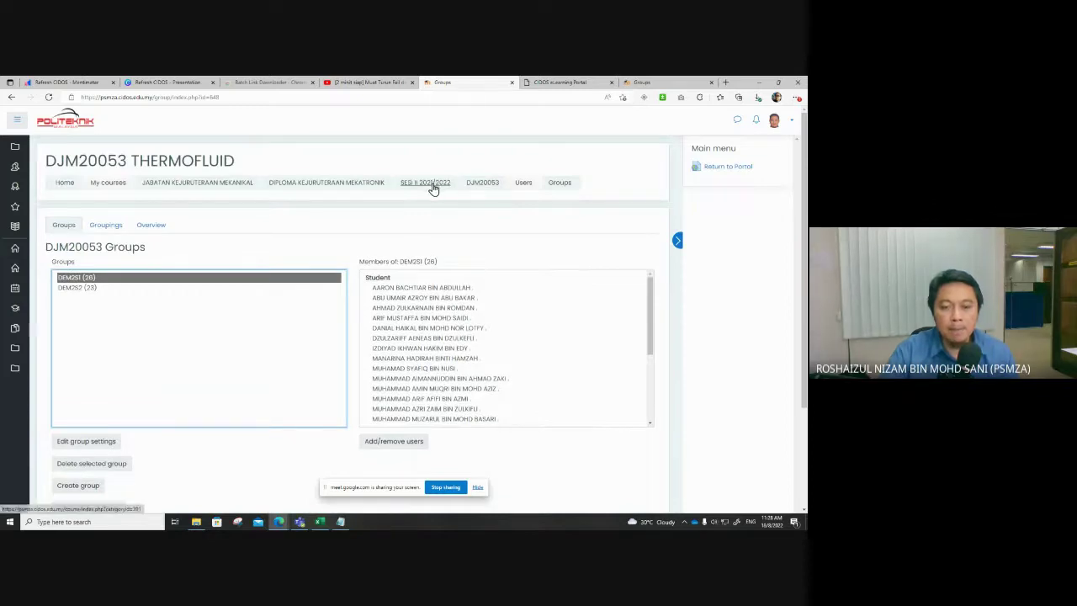
# Check the DJM10012 groups tab, then open the DJM20053 Thermofluid course main page from its breadcrumb.
pyautogui.click(667, 84)
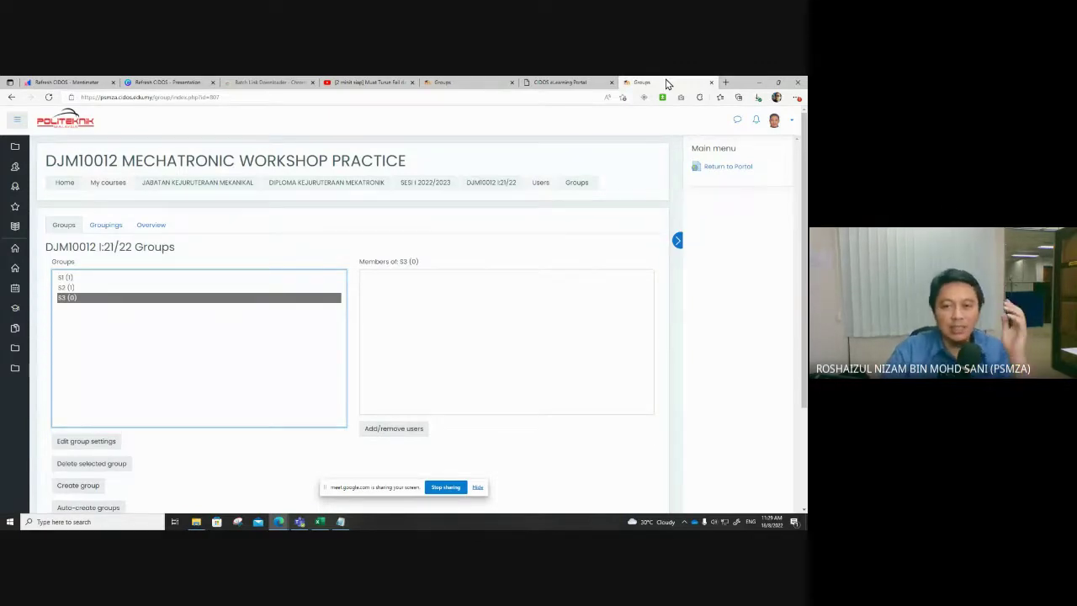
pyautogui.click(446, 83)
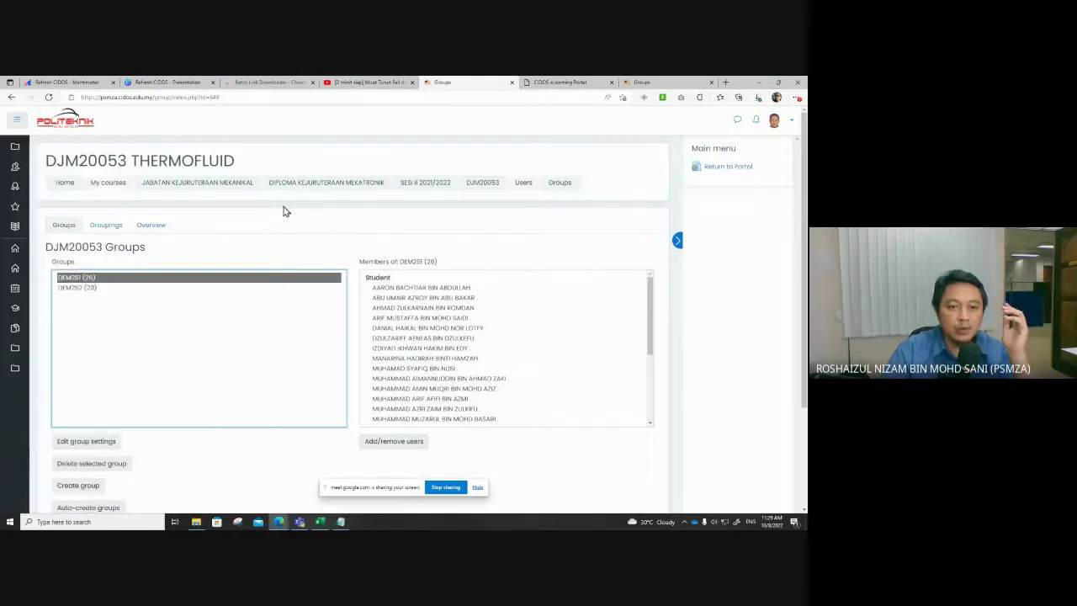
pyautogui.click(486, 184)
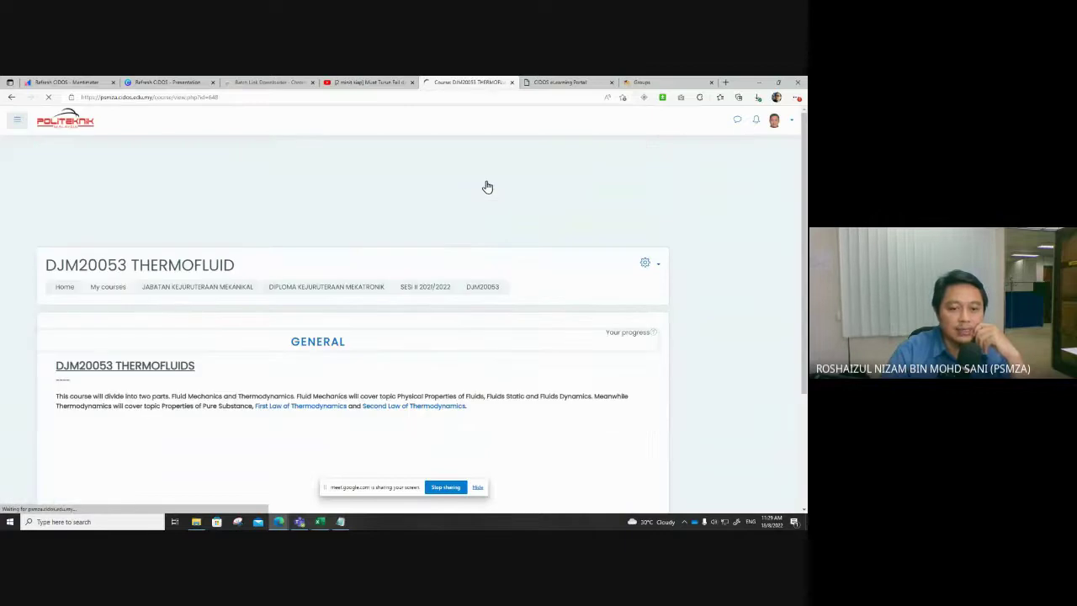
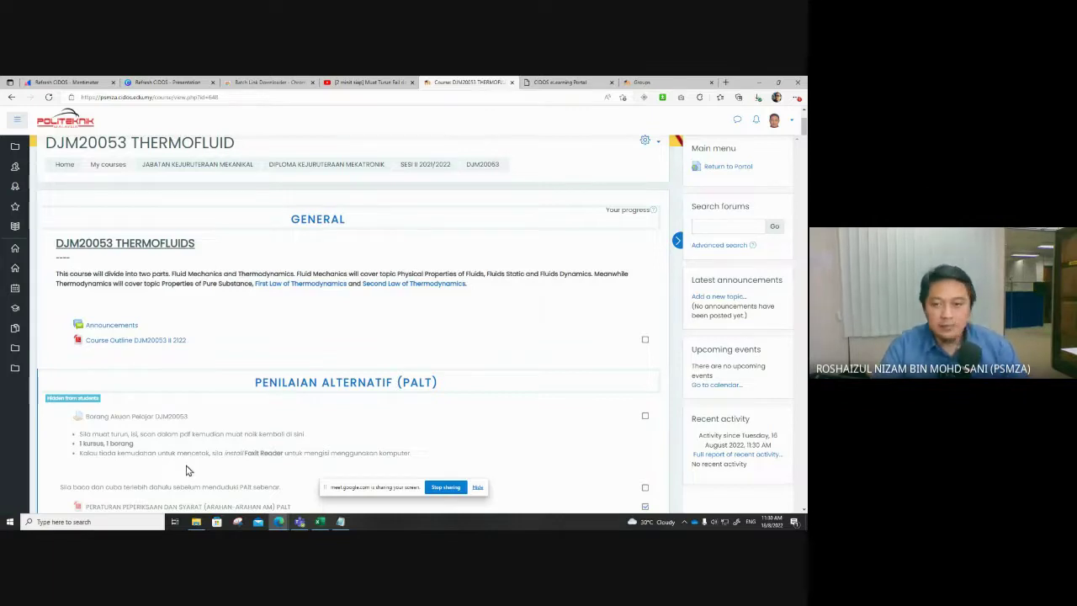
# Move from the CIDOS portal and Thermofluid course tabs to the DJM10012 Groups page.
pyautogui.scroll(2, 543, 357)
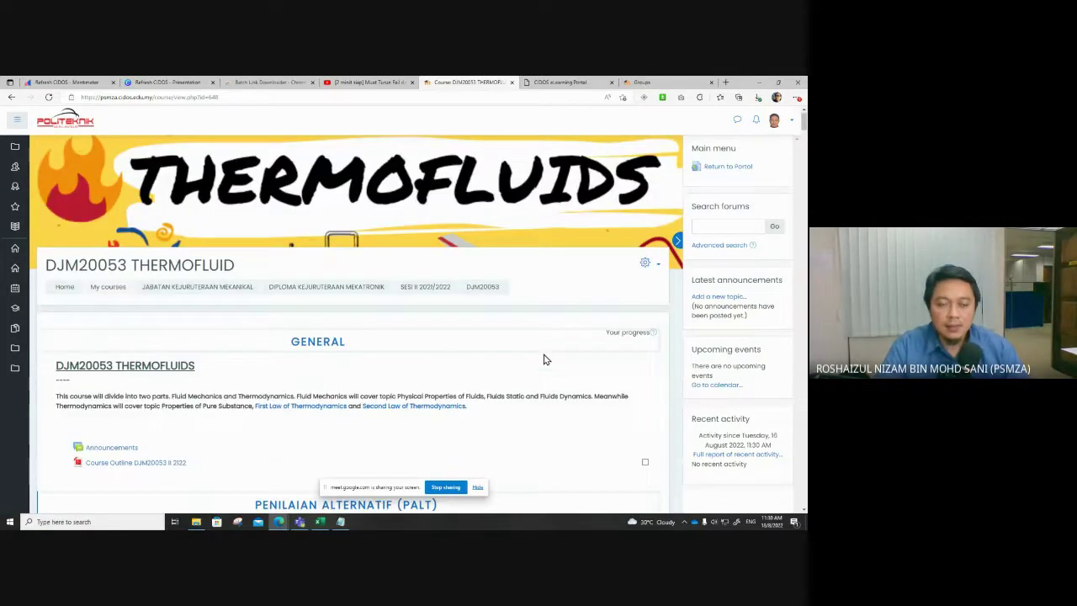
pyautogui.click(578, 82)
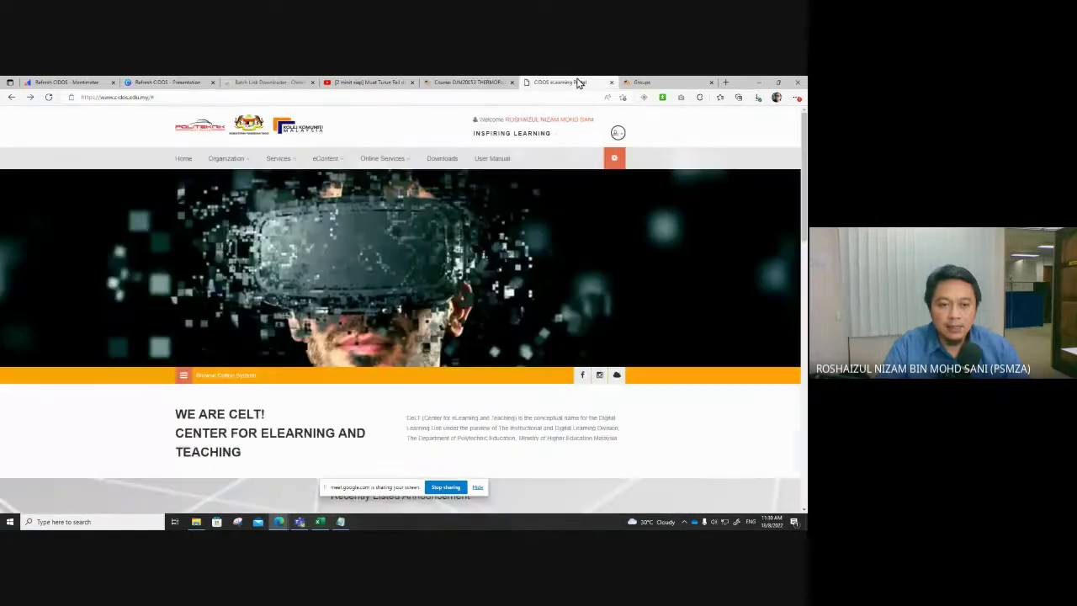
pyautogui.click(475, 82)
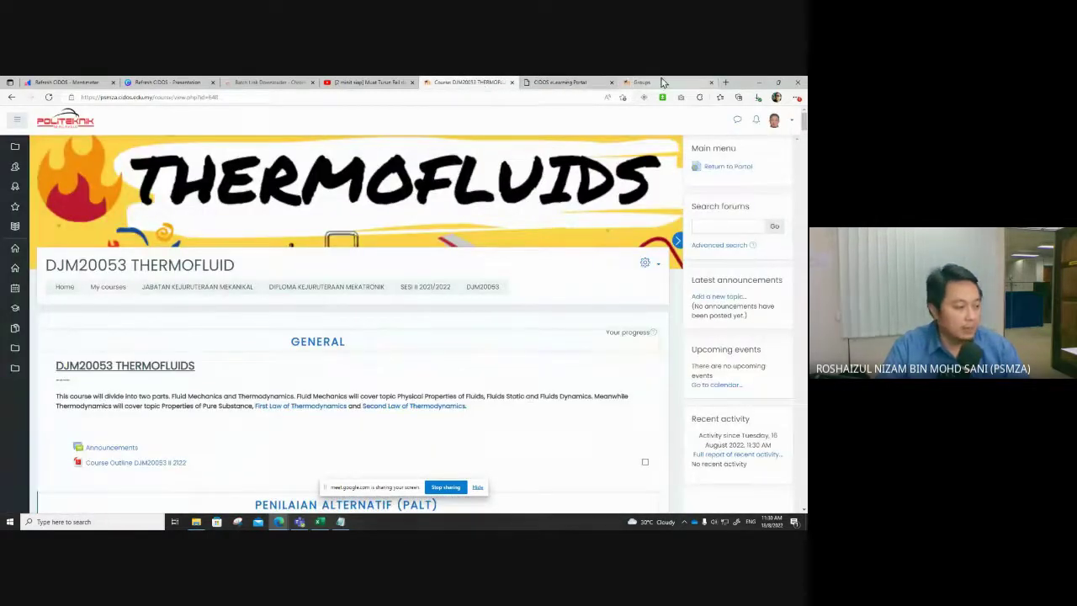
pyautogui.click(663, 83)
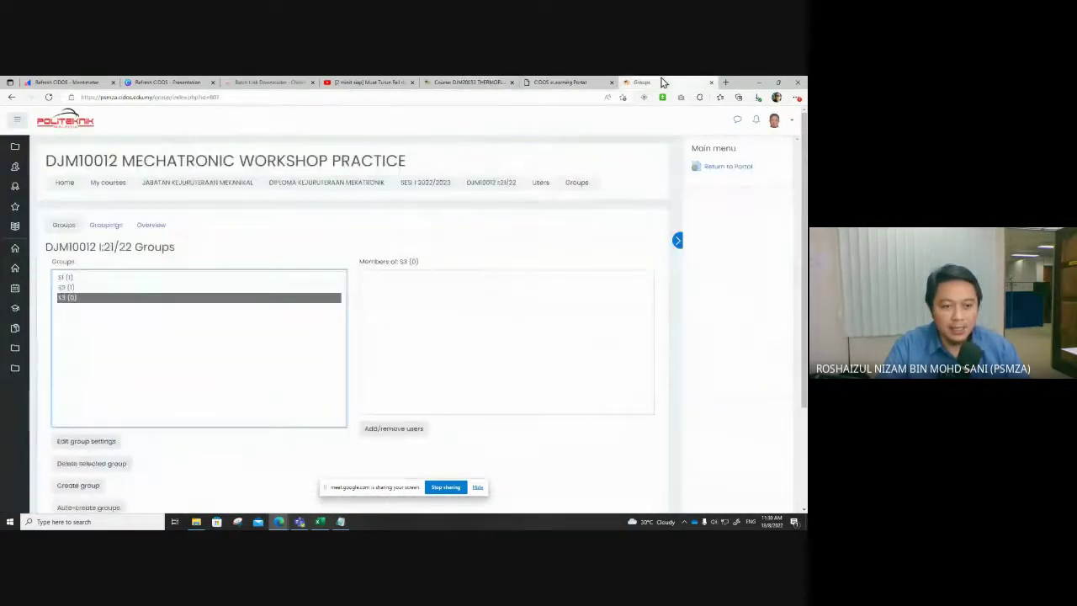
# Compare the members of groups S1 and S2, ending on S1's member list.
pyautogui.click(72, 278)
pyautogui.click(70, 287)
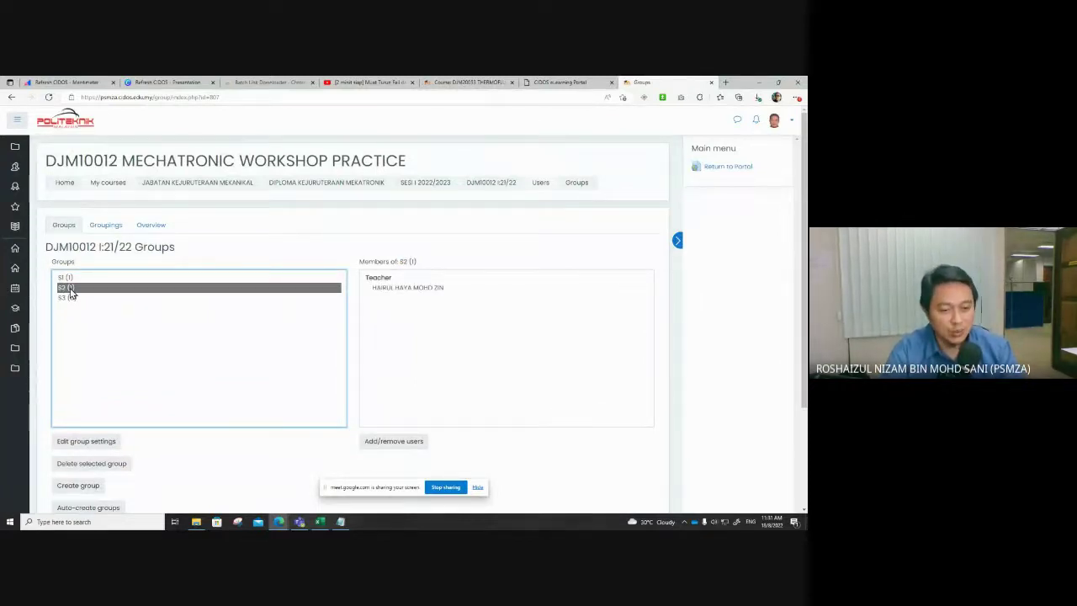
pyautogui.click(69, 278)
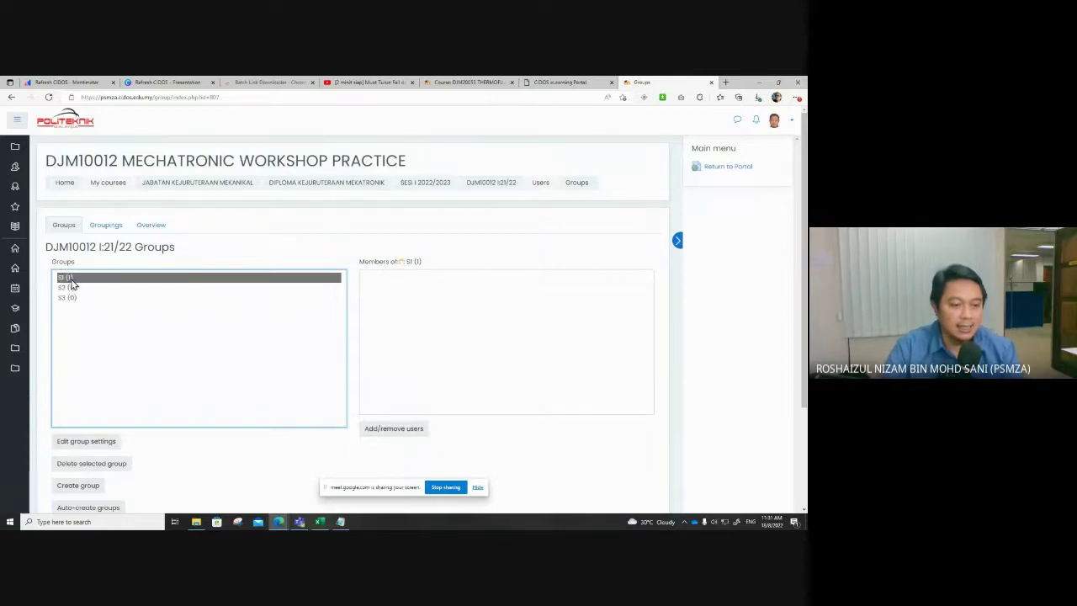
pyautogui.click(70, 289)
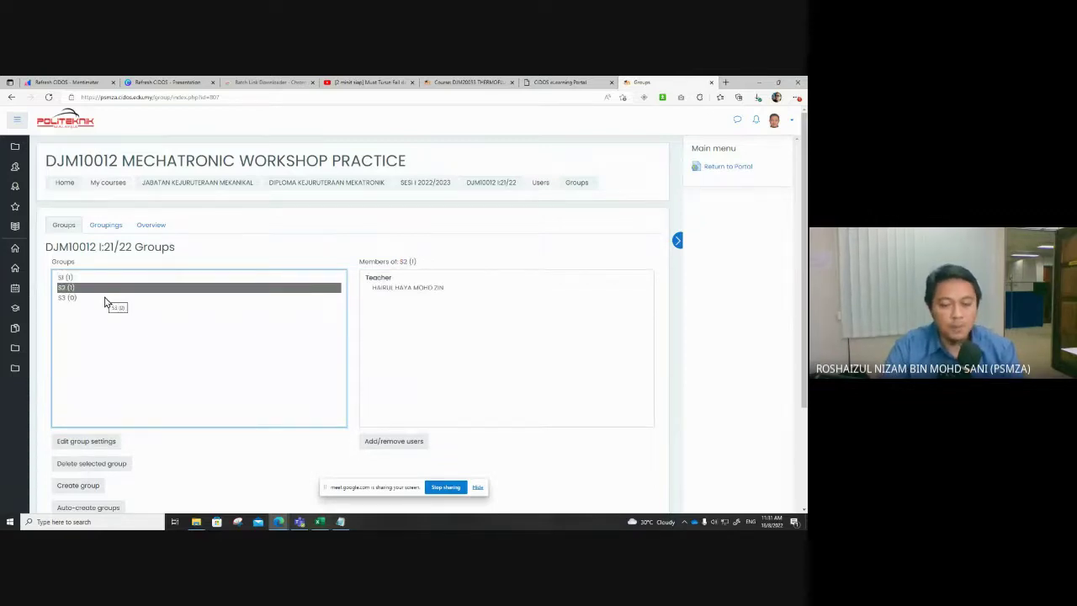
pyautogui.scroll(-1, 106, 301)
pyautogui.click(68, 217)
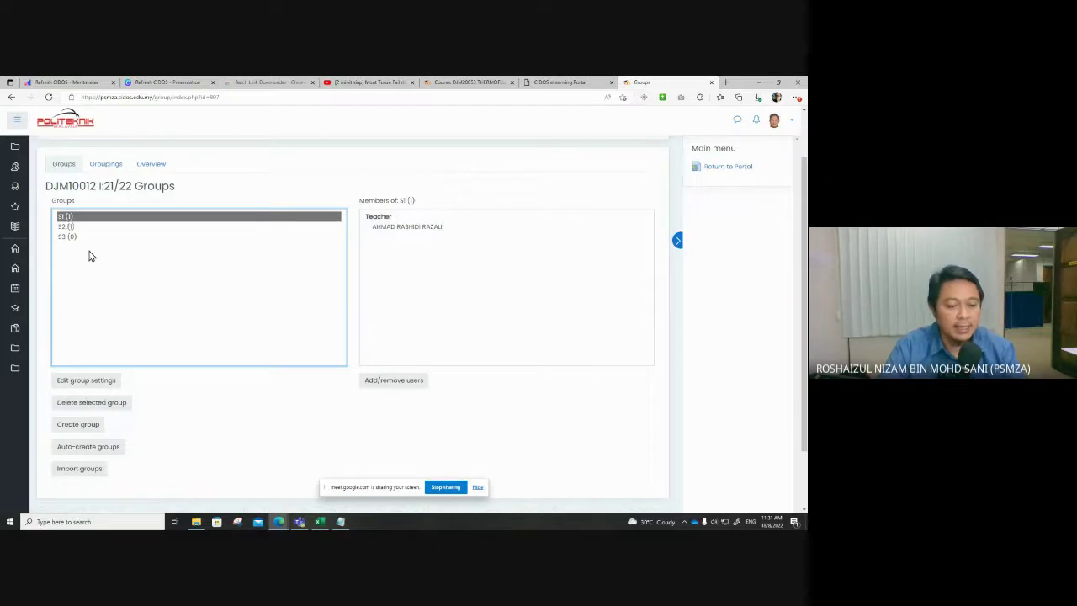
# Open group S1's settings, reveal and edit its enrolment key, and bring up the Notepad notes.
pyautogui.click(81, 386)
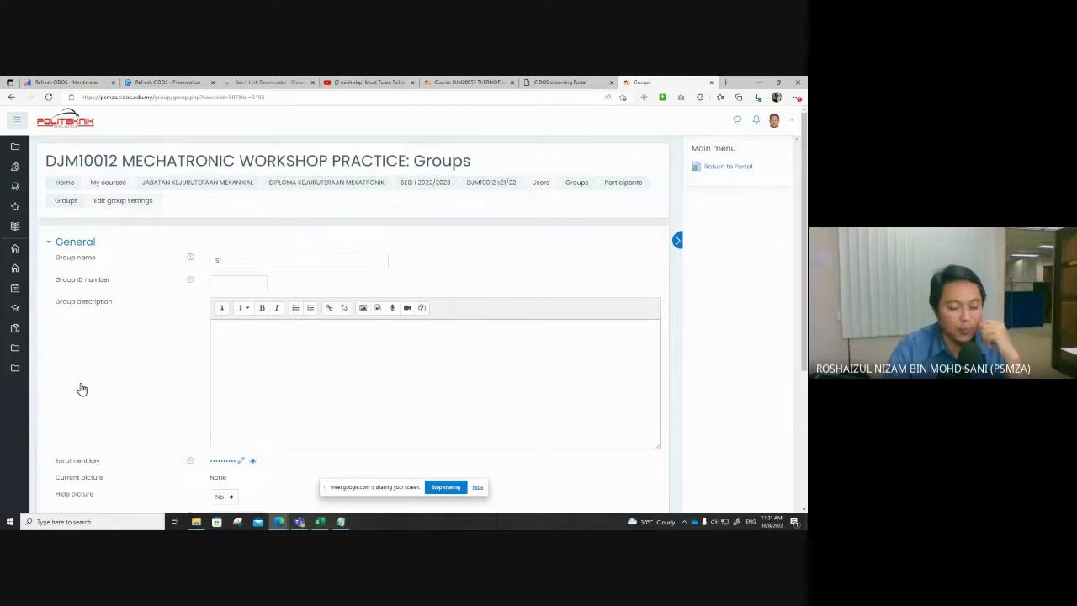
pyautogui.scroll(-1, 80, 385)
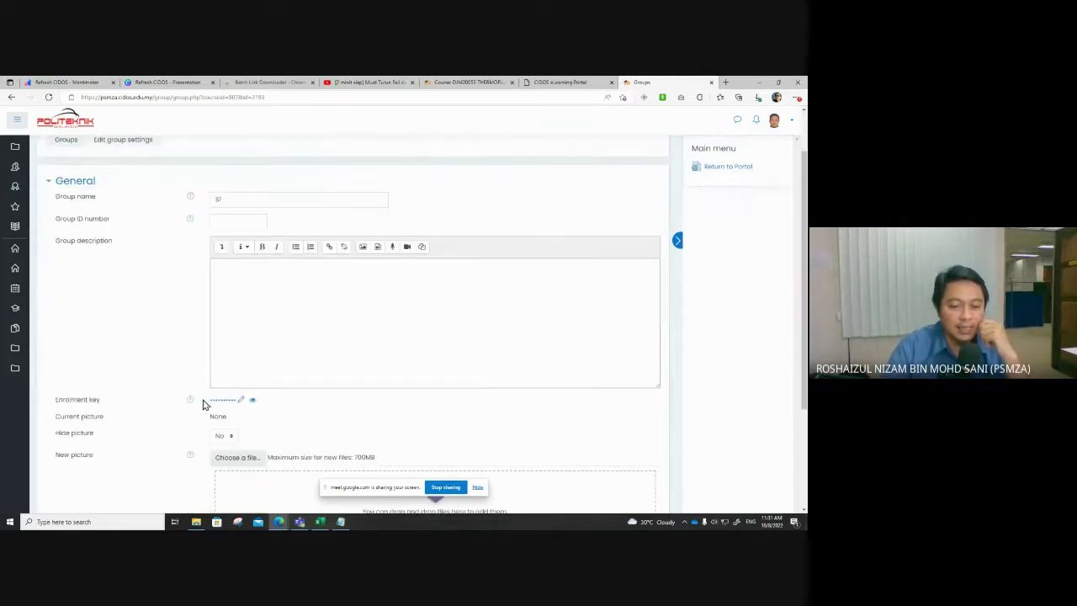
pyautogui.click(252, 403)
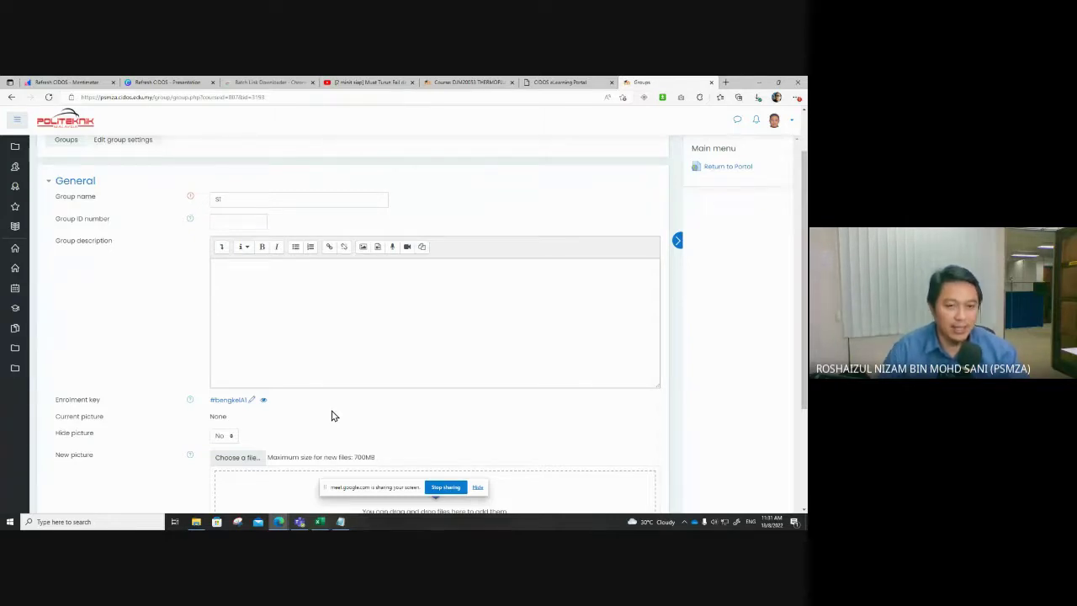
pyautogui.click(232, 400)
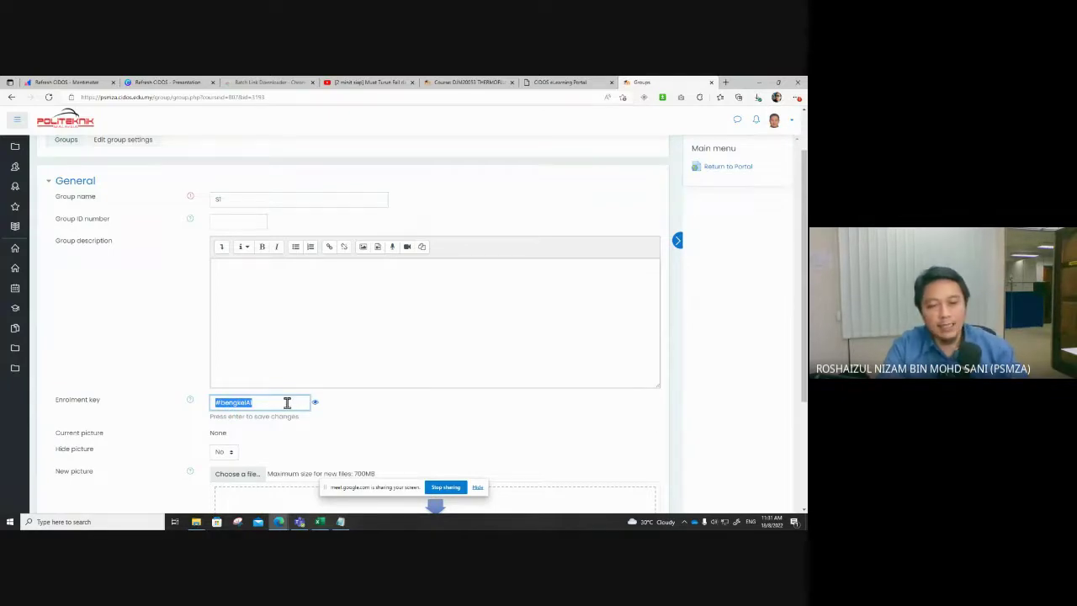
pyautogui.click(340, 522)
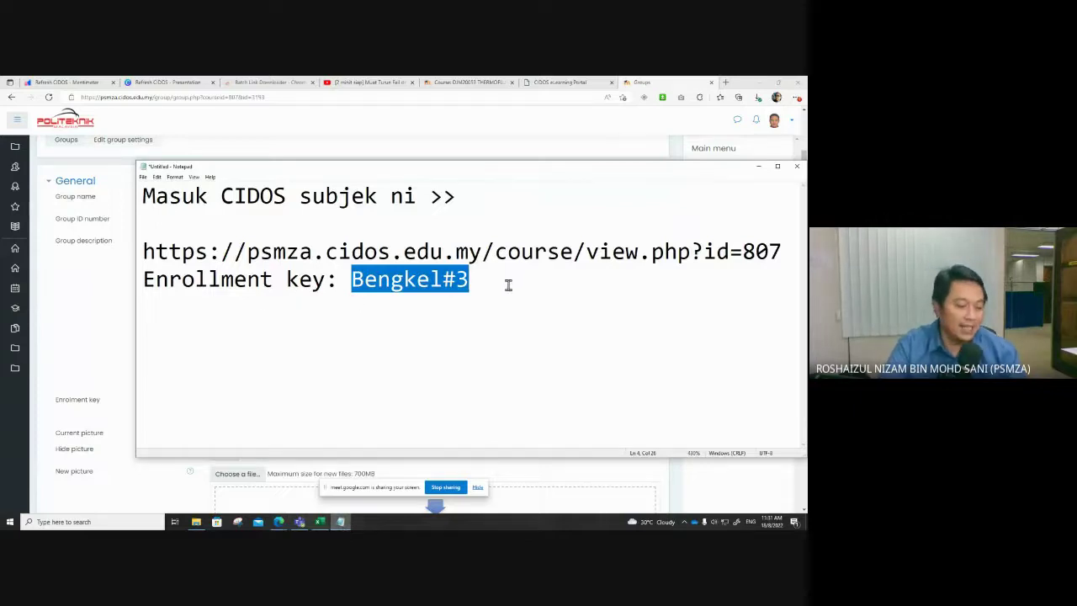
# Select the course link line in the Notepad notes, then return to group S1's settings.
pyautogui.moveTo(143, 251); pyautogui.dragTo(783, 257)
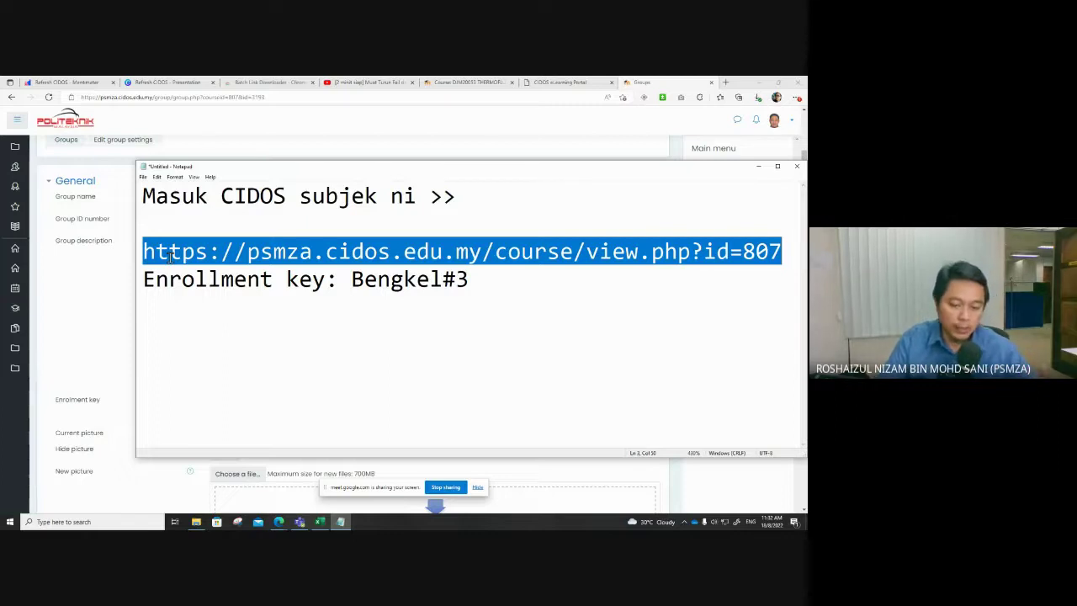
pyautogui.click(60, 341)
pyautogui.scroll(2, 533, 312)
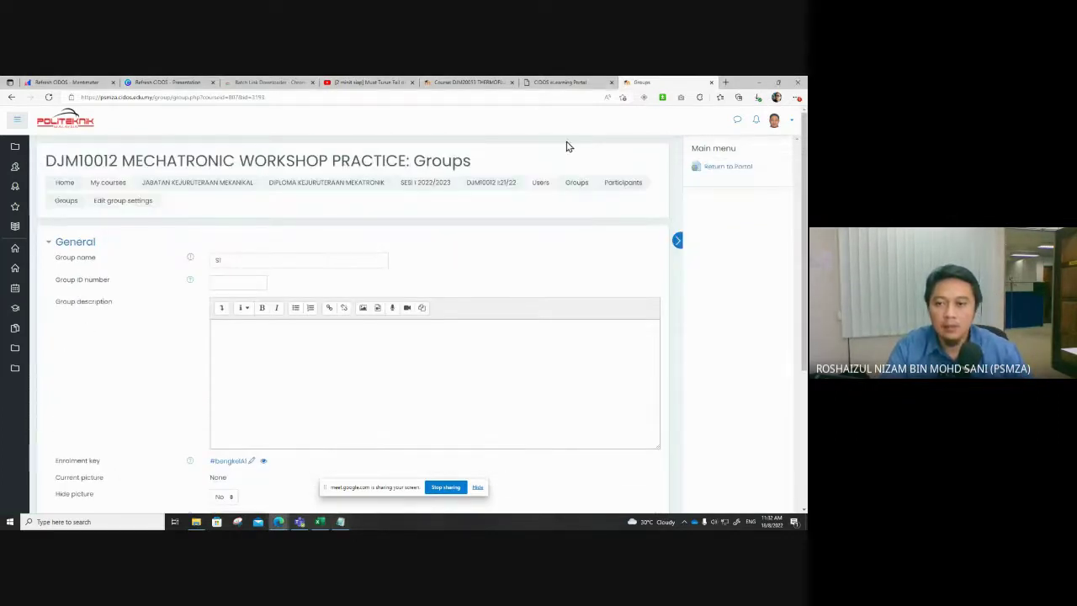
# Navigate through the Groups and course breadcrumbs to the DJM10012 Participants page.
pyautogui.click(578, 184)
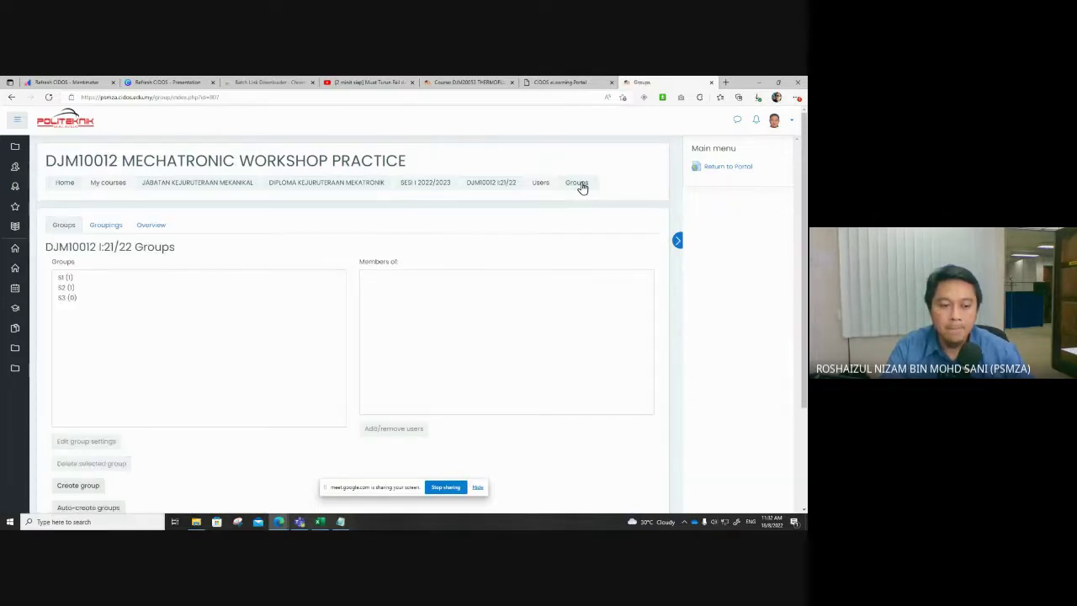
pyautogui.click(497, 189)
pyautogui.moveTo(57, 160)
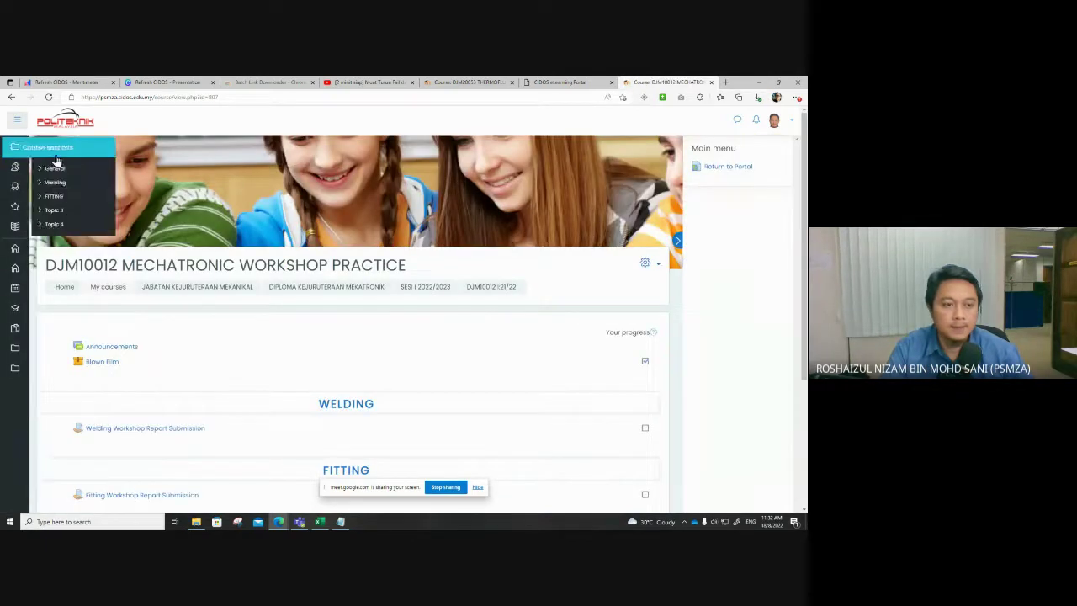
pyautogui.click(14, 167)
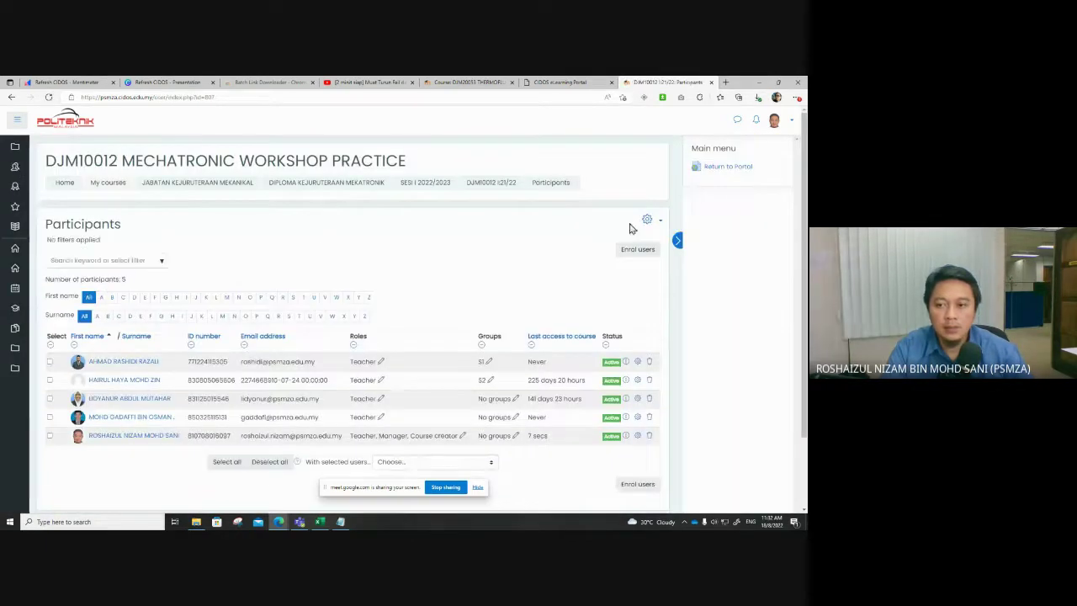
# Visit the Groups and Enrolment methods pages from the gear menu, returning to Participants each time.
pyautogui.click(647, 220)
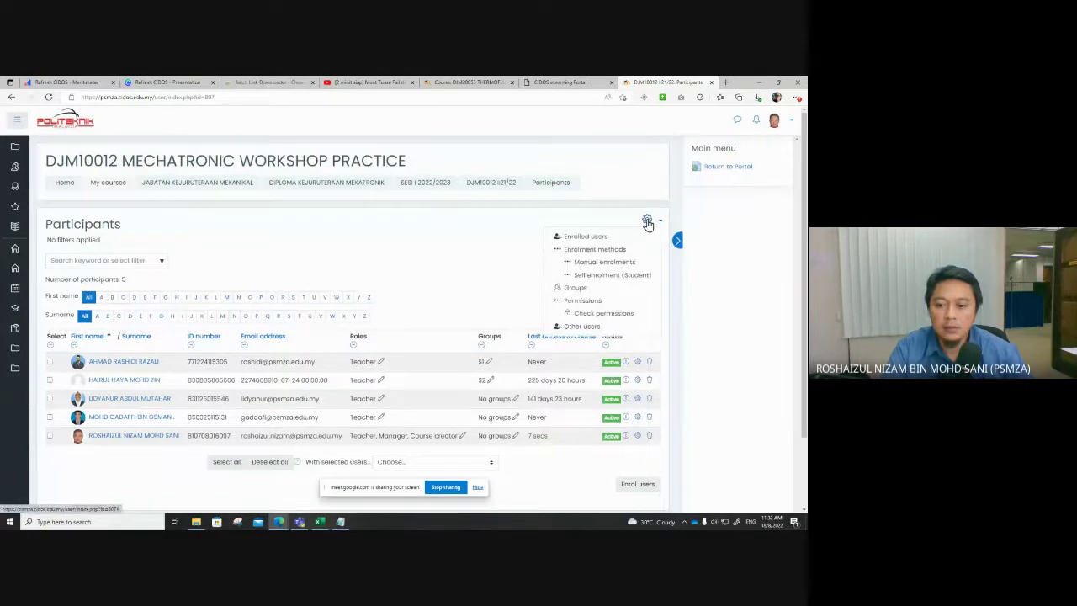
pyautogui.click(577, 288)
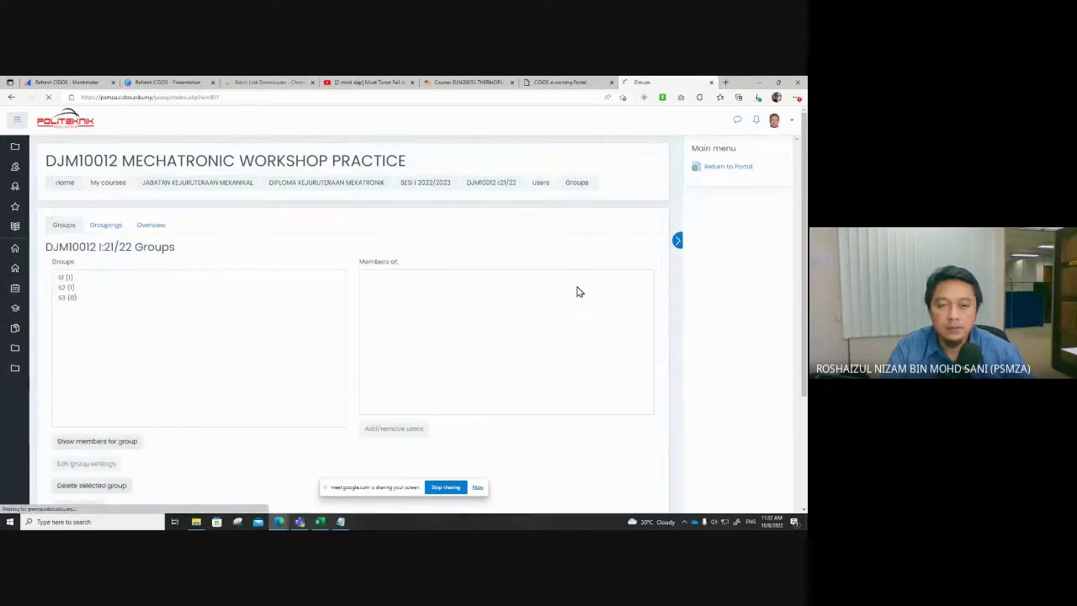
pyautogui.click(13, 98)
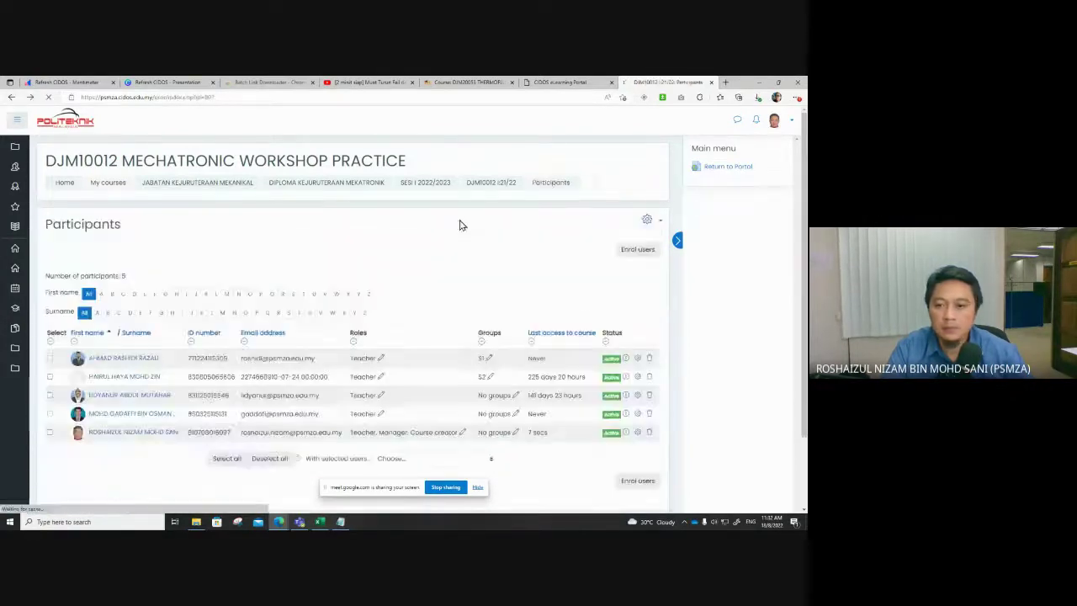
pyautogui.click(647, 219)
pyautogui.click(595, 250)
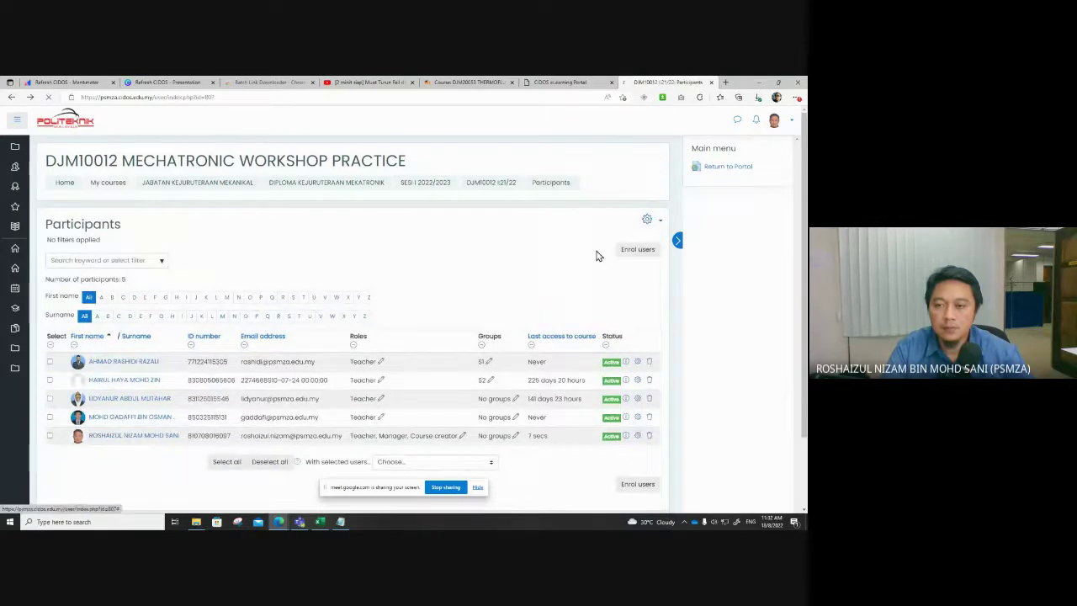
pyautogui.click(12, 97)
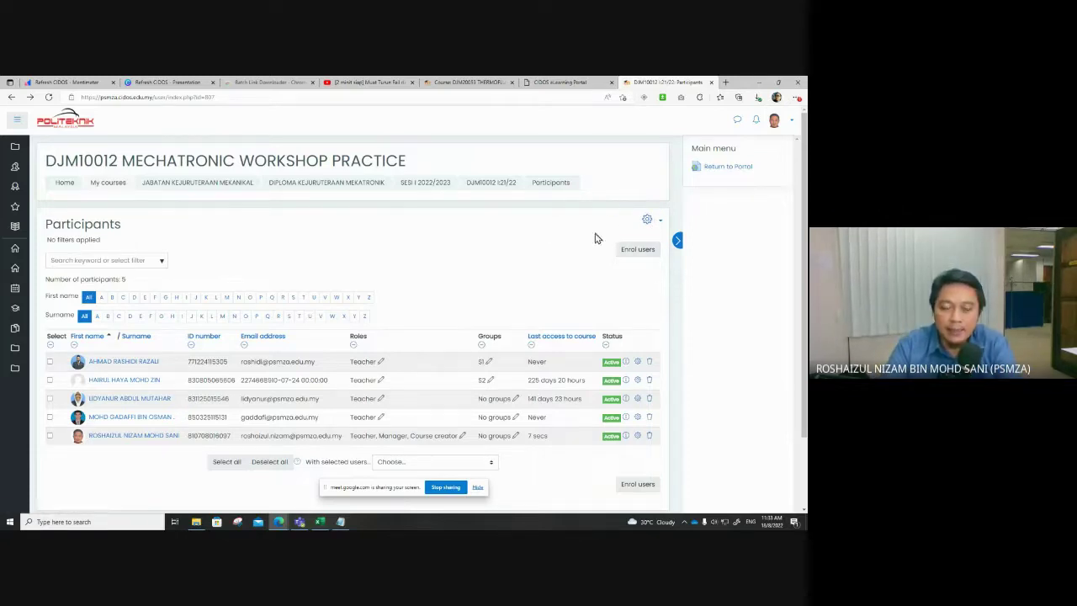
# Show the Enrolment methods page and highlight the Self enrolment (Student) and Guest access entries.
pyautogui.click(647, 222)
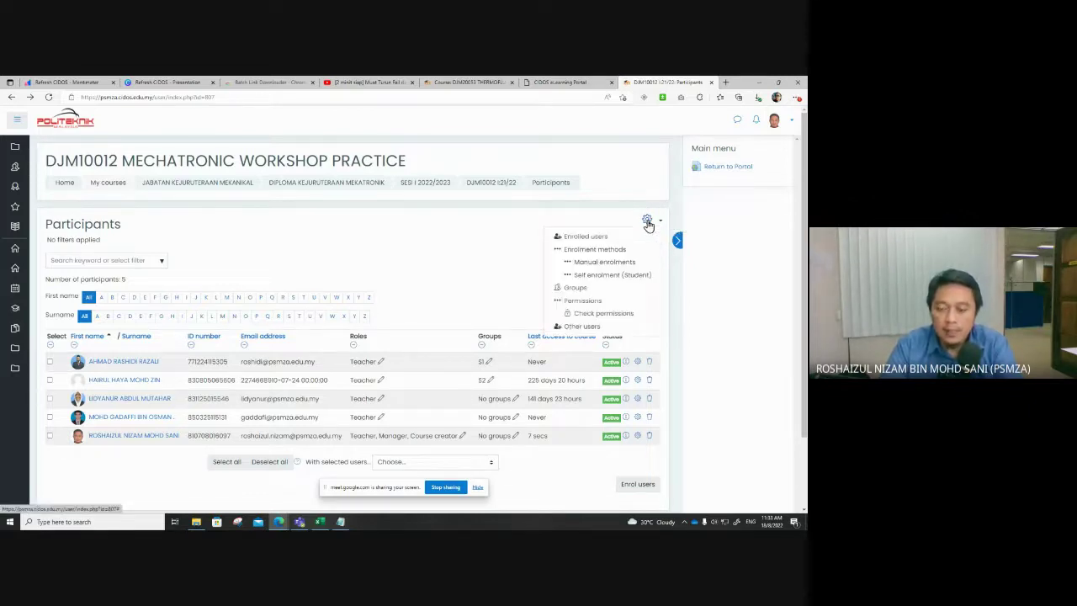
pyautogui.click(603, 250)
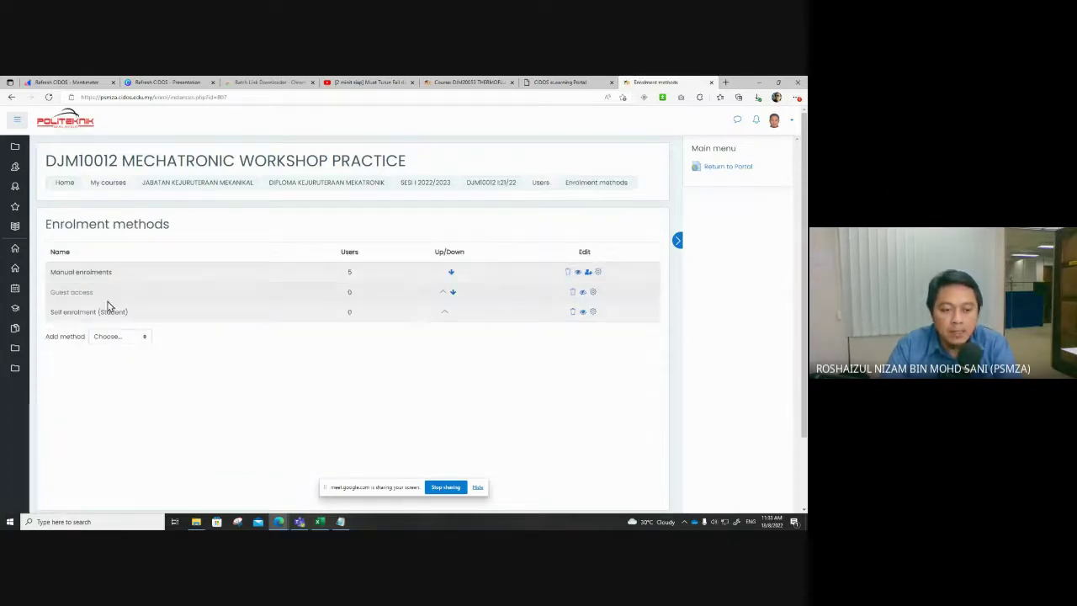
pyautogui.moveTo(48, 318); pyautogui.dragTo(156, 321)
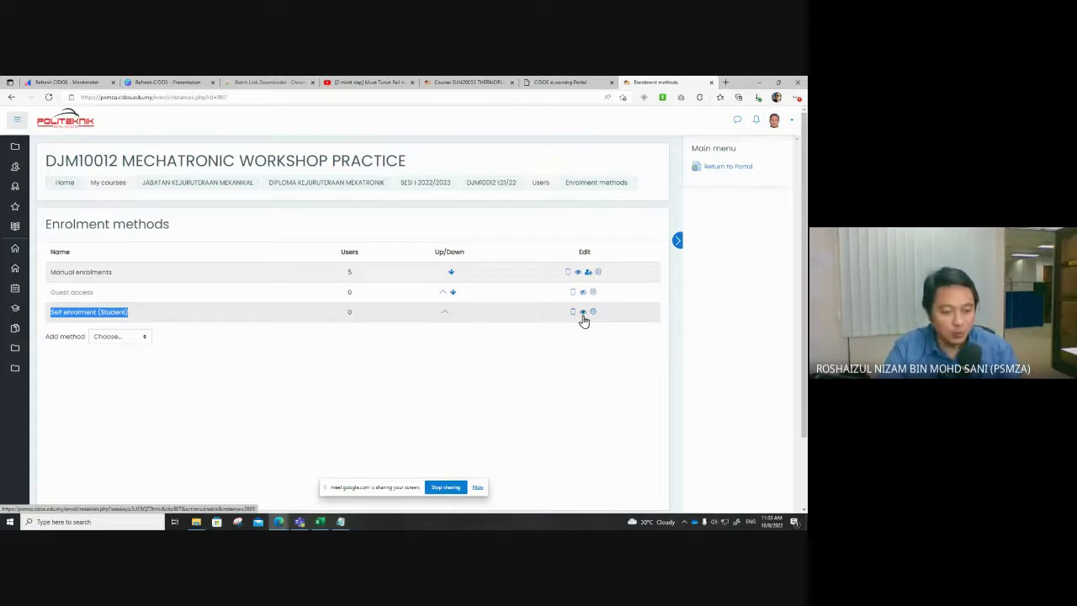
pyautogui.moveTo(52, 292); pyautogui.dragTo(115, 301)
pyautogui.click(117, 301)
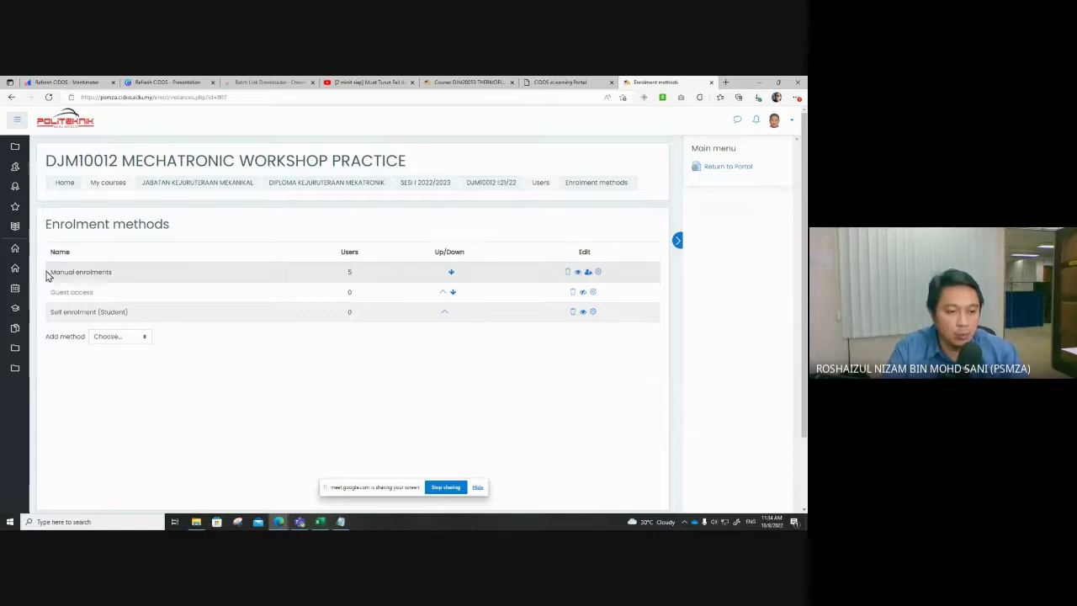
pyautogui.moveTo(51, 272); pyautogui.dragTo(121, 276)
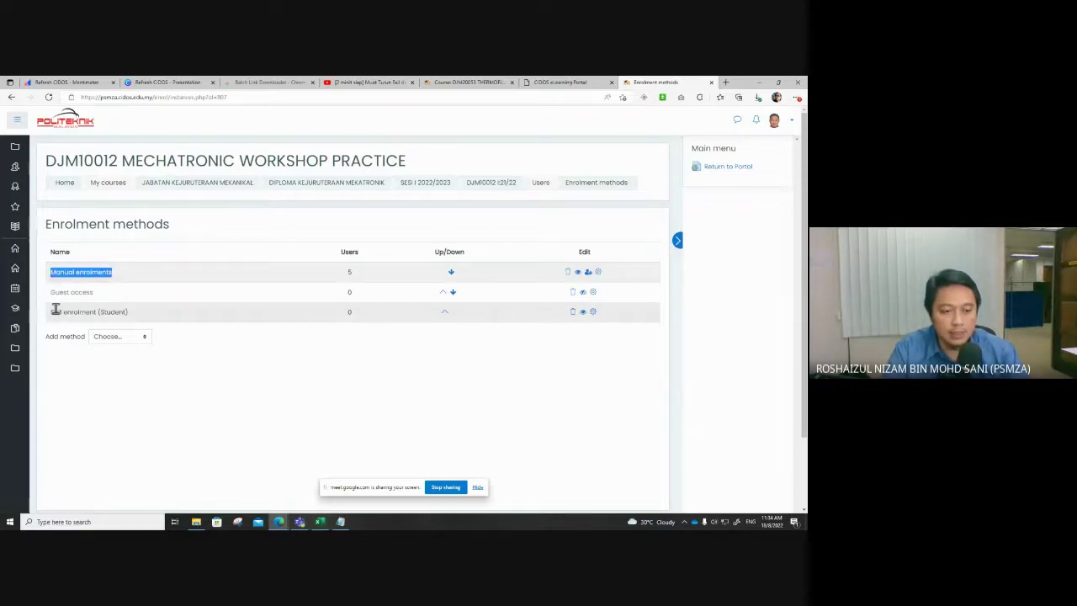
pyautogui.moveTo(53, 312); pyautogui.dragTo(167, 325)
pyautogui.moveTo(51, 291); pyautogui.dragTo(139, 301)
pyautogui.click(135, 337)
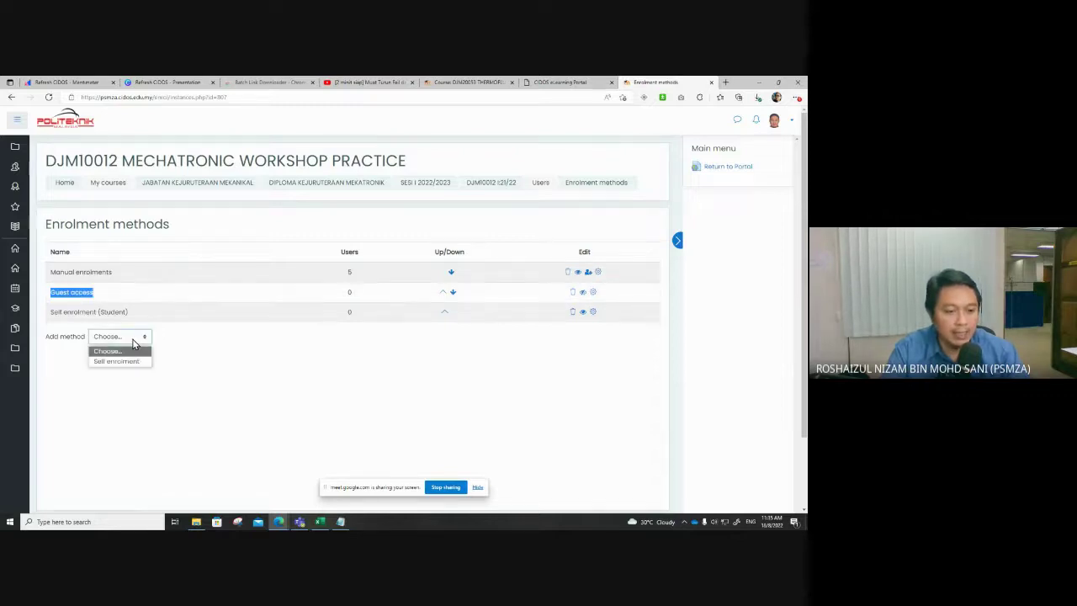
pyautogui.click(227, 354)
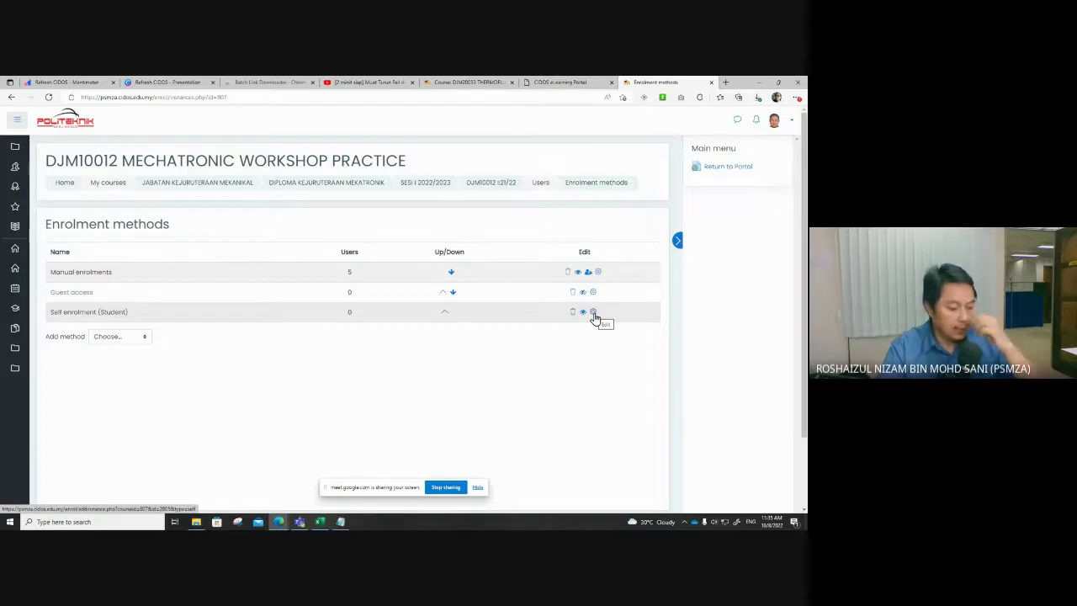
pyautogui.click(593, 313)
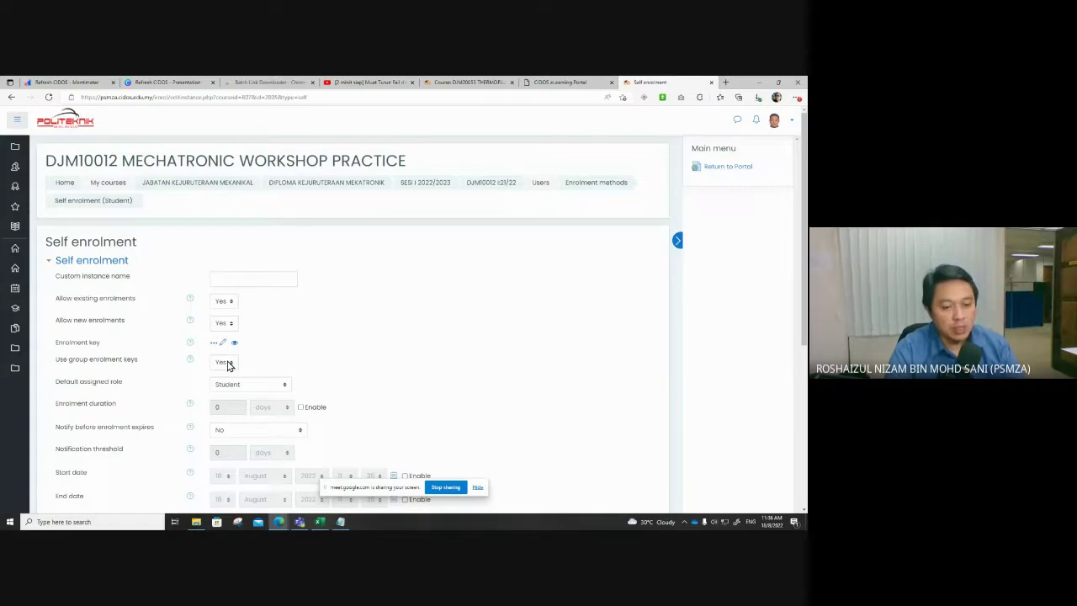
pyautogui.click(227, 363)
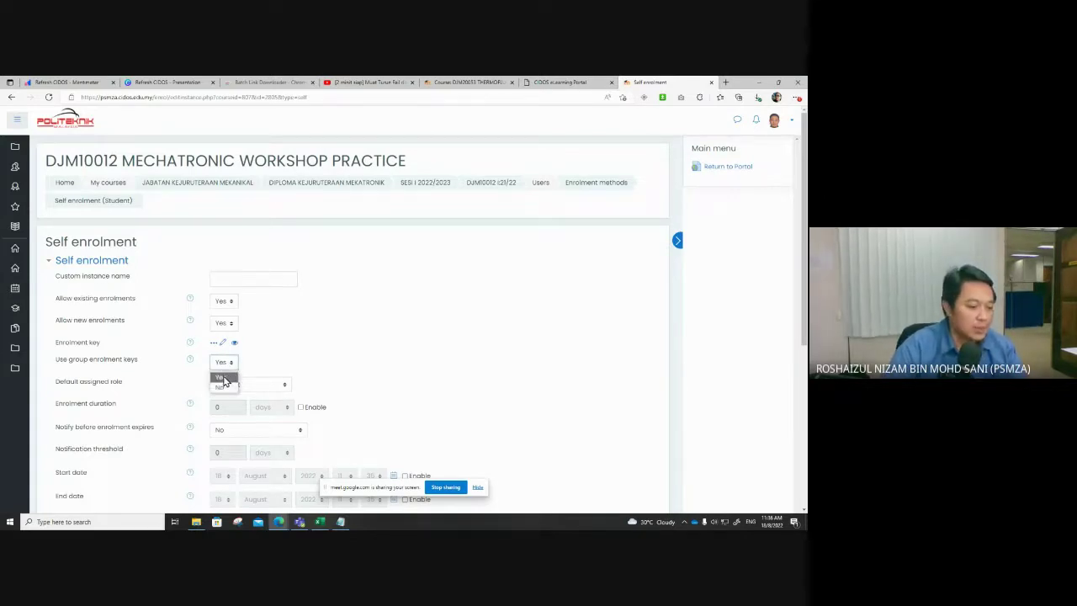
pyautogui.click(349, 326)
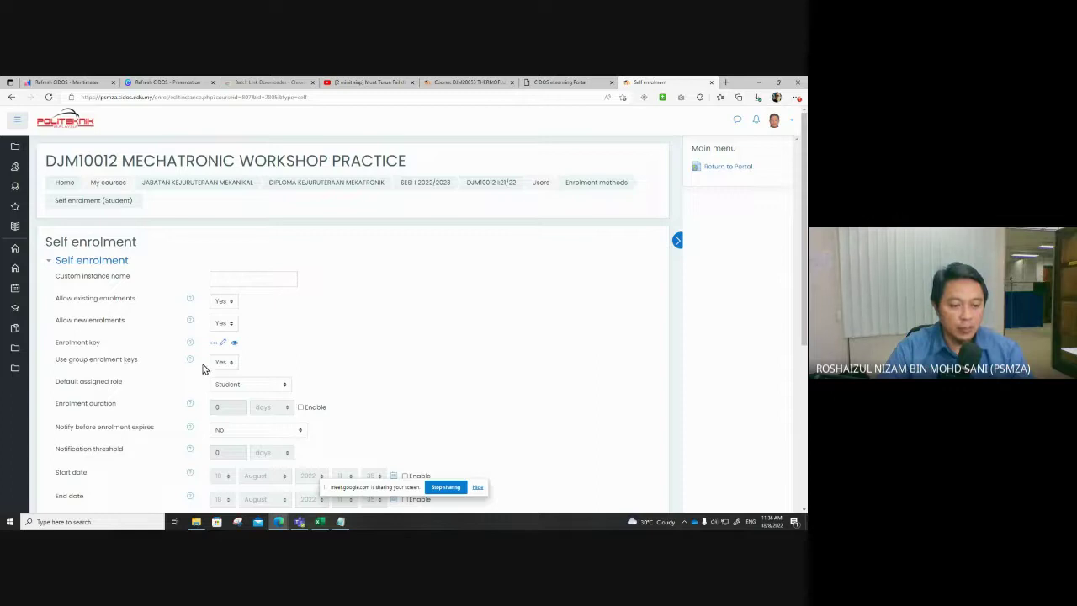
pyautogui.click(224, 363)
pyautogui.click(223, 377)
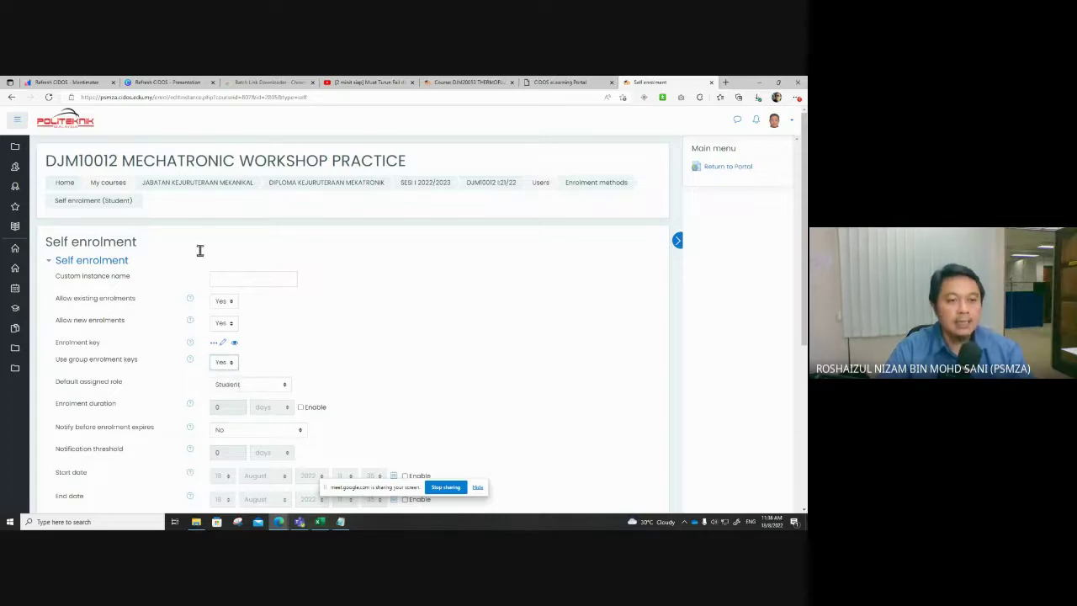
pyautogui.click(12, 98)
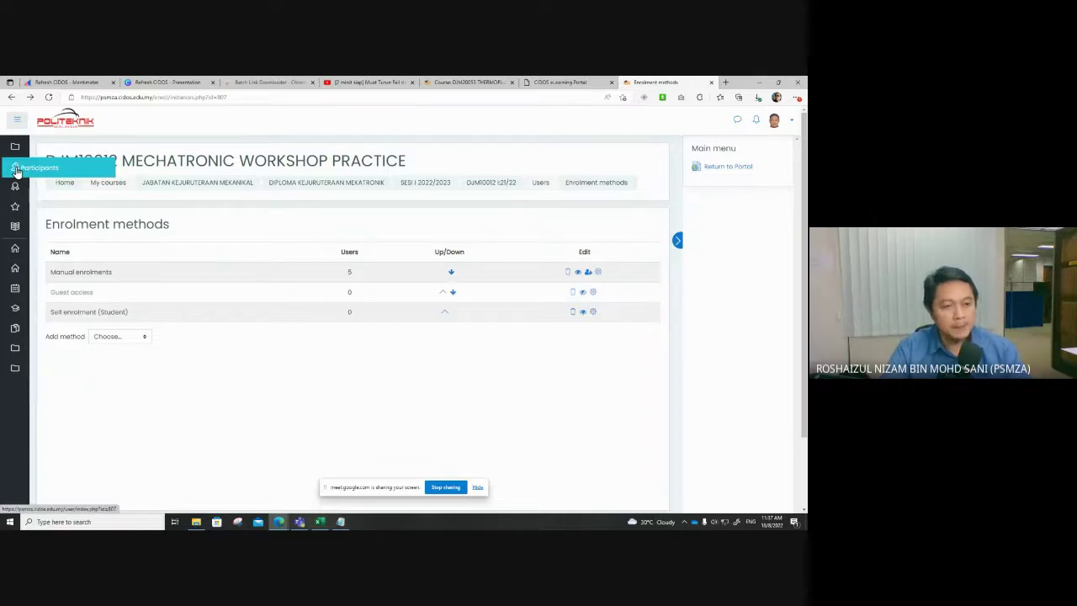
# Start Enrol users from Participants and search for the student by name.
pyautogui.click(17, 169)
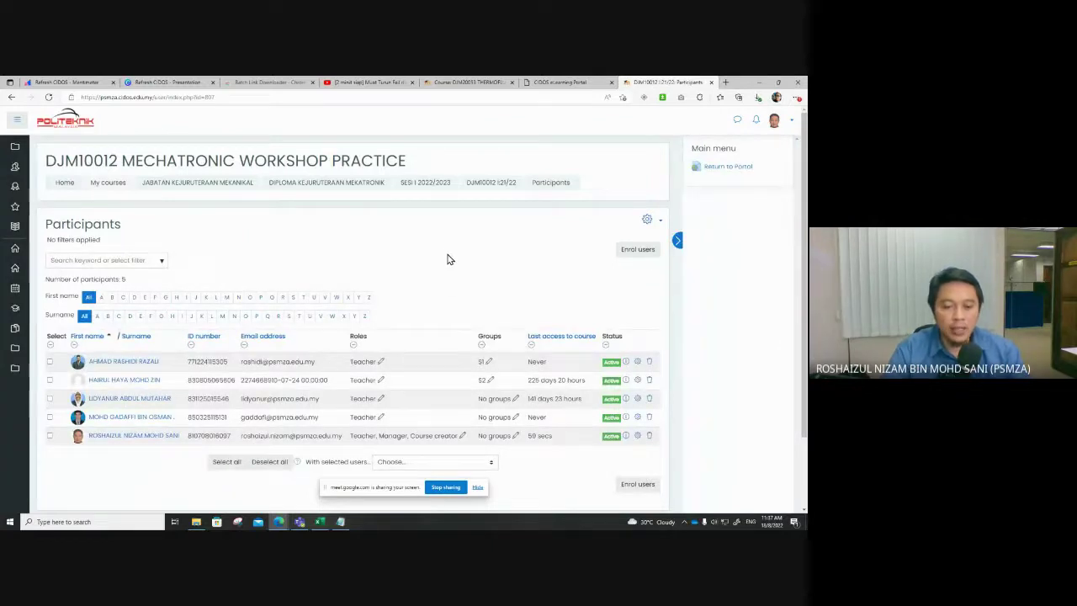
pyautogui.click(641, 250)
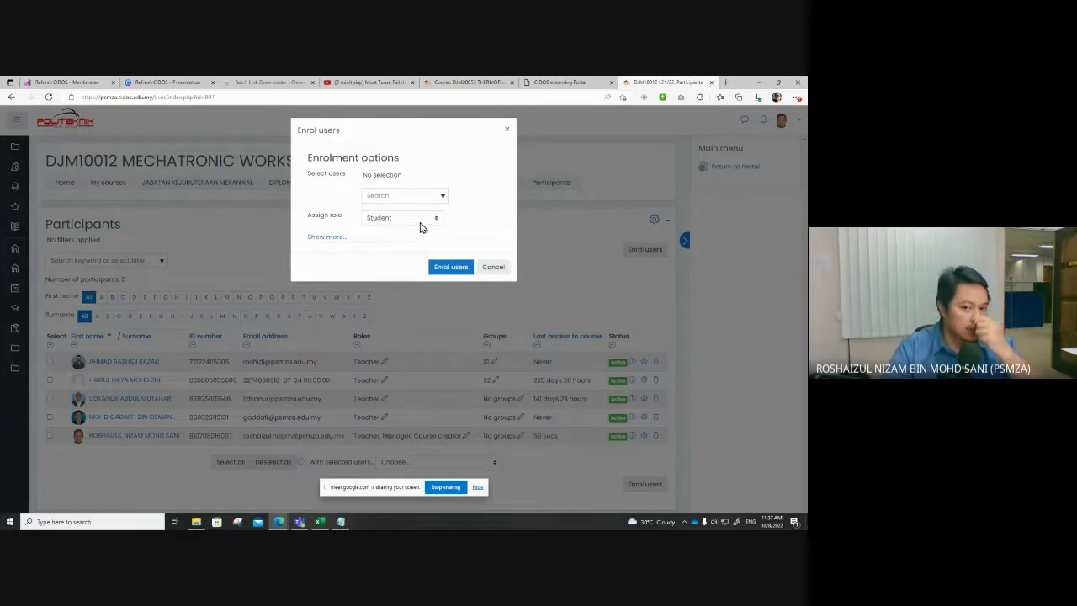
pyautogui.click(396, 193)
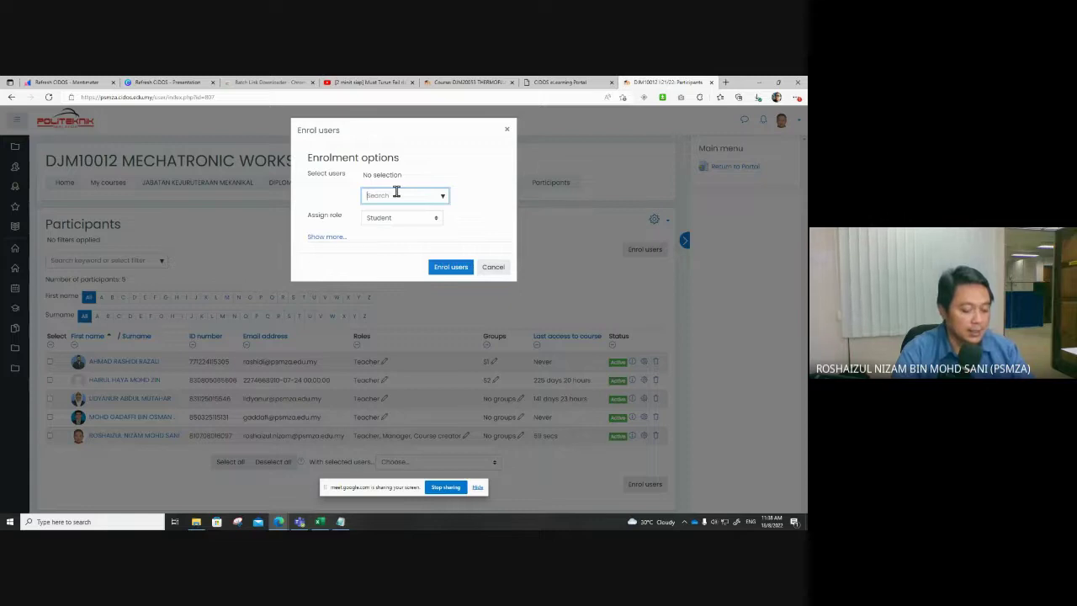
pyautogui.write('13dad')
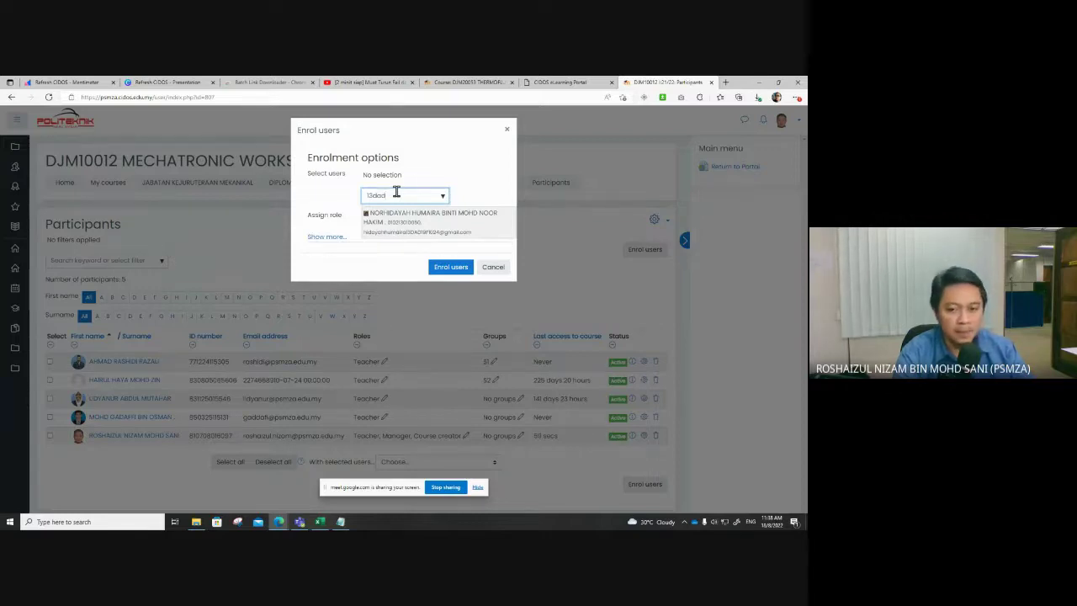
pyautogui.press('BackSpace')
pyautogui.press('BackSpace')
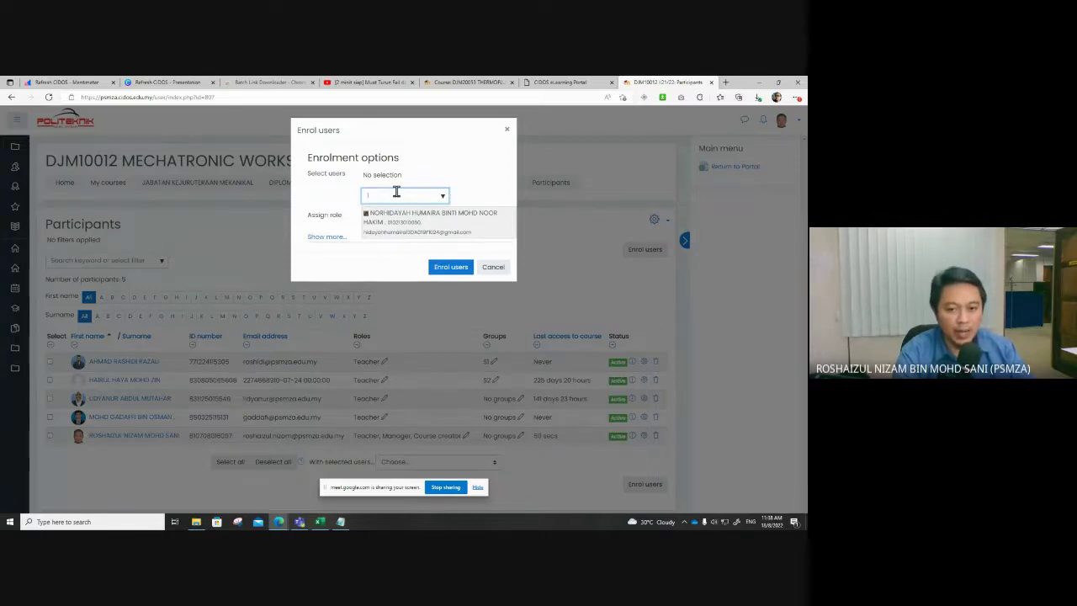
pyautogui.press('BackSpace')
pyautogui.write('01')
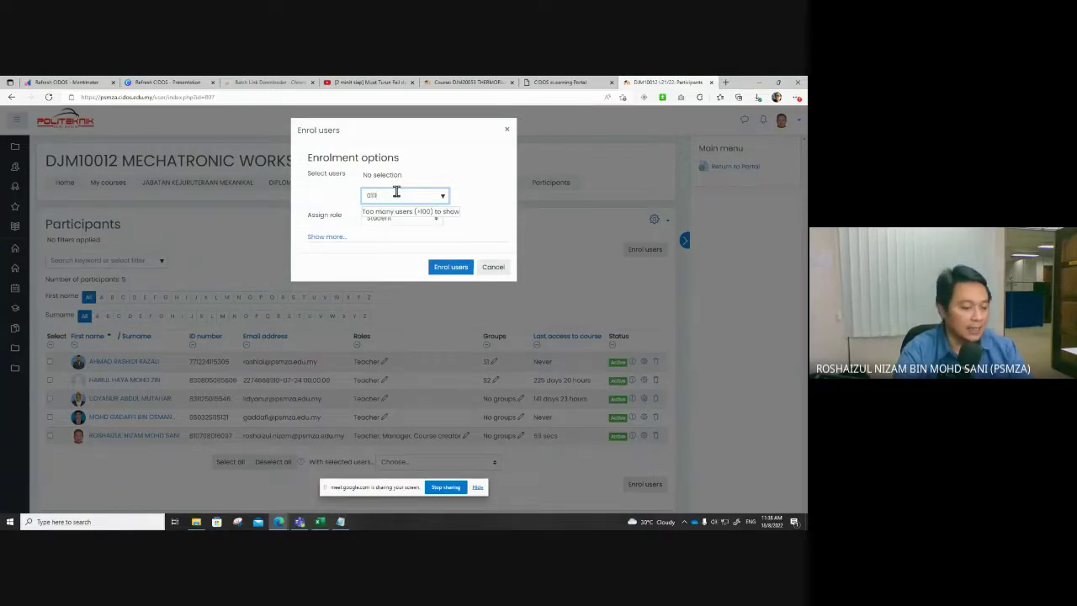
pyautogui.press('BackSpace')
pyautogui.press('BackSpace')
pyautogui.press('BackSpace')
pyautogui.press('BackSpace')
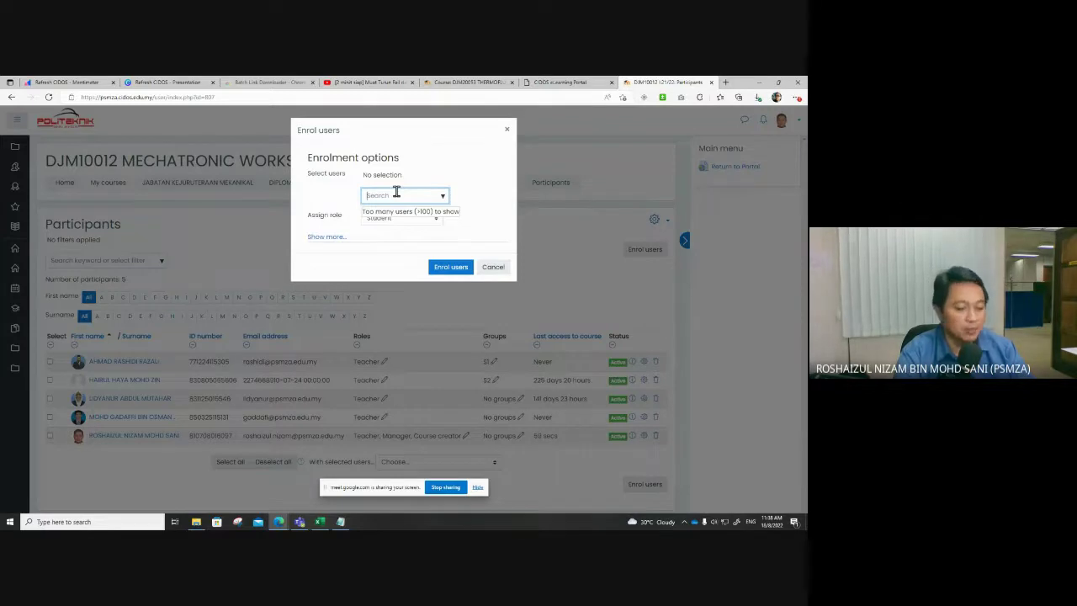
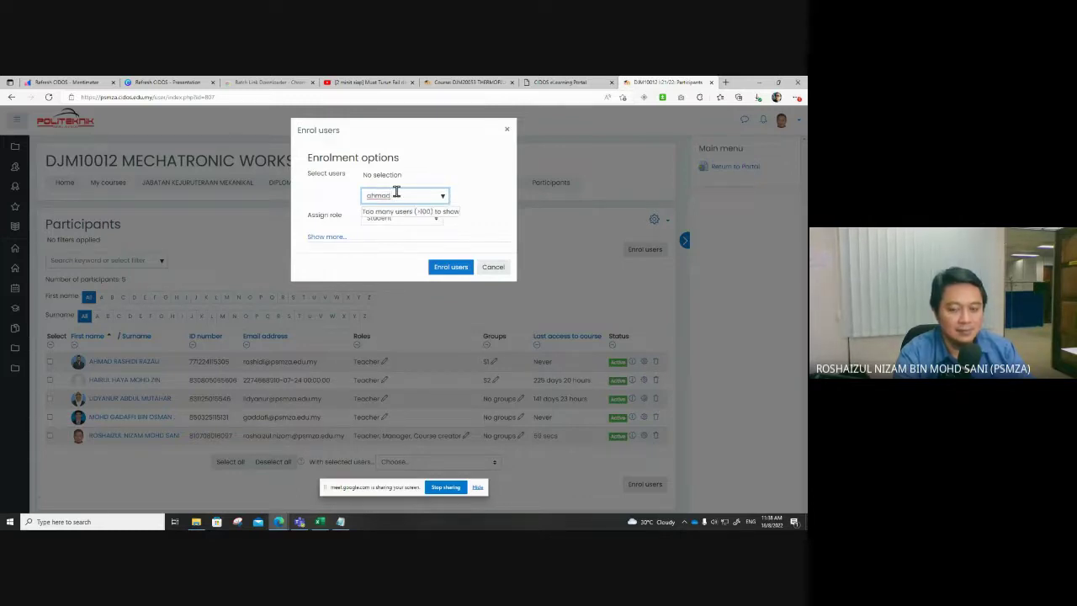
# Pick the matching student from the suggestions and enrol them with the Student role.
pyautogui.click(397, 195)
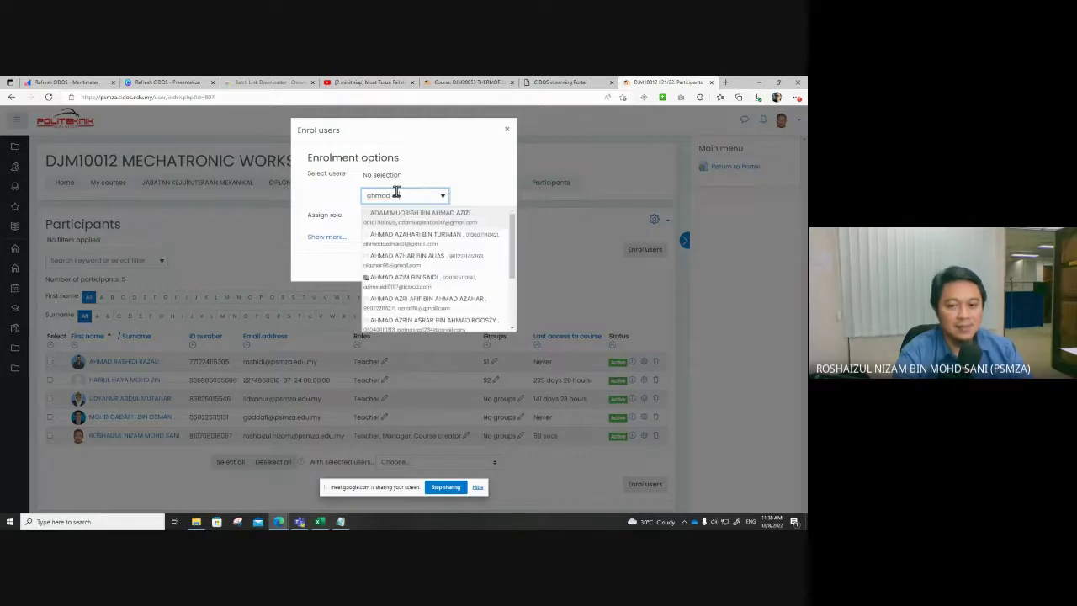
pyautogui.write('az')
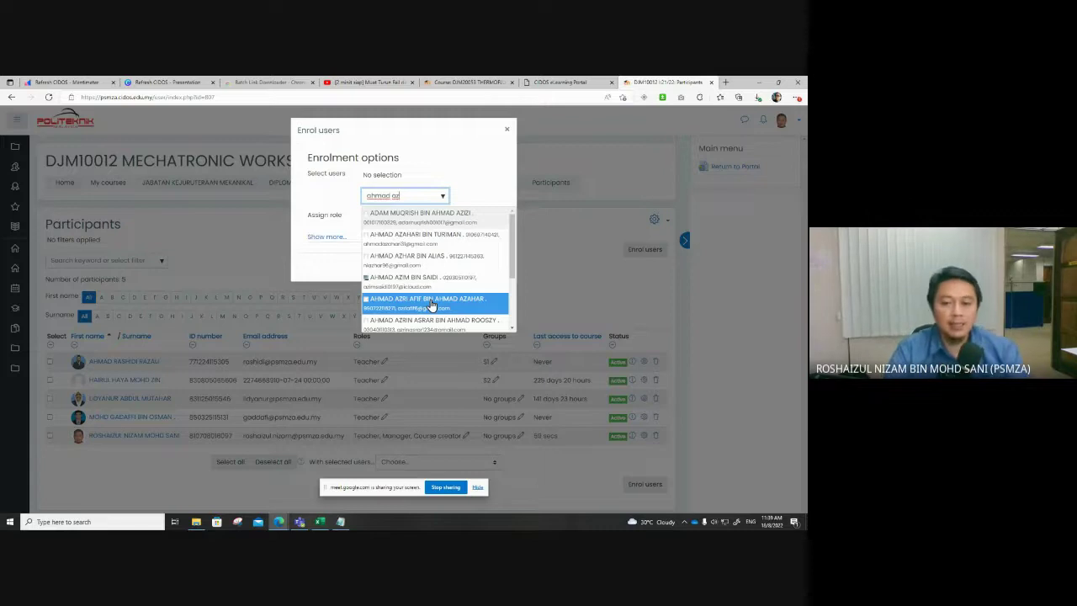
pyautogui.click(565, 267)
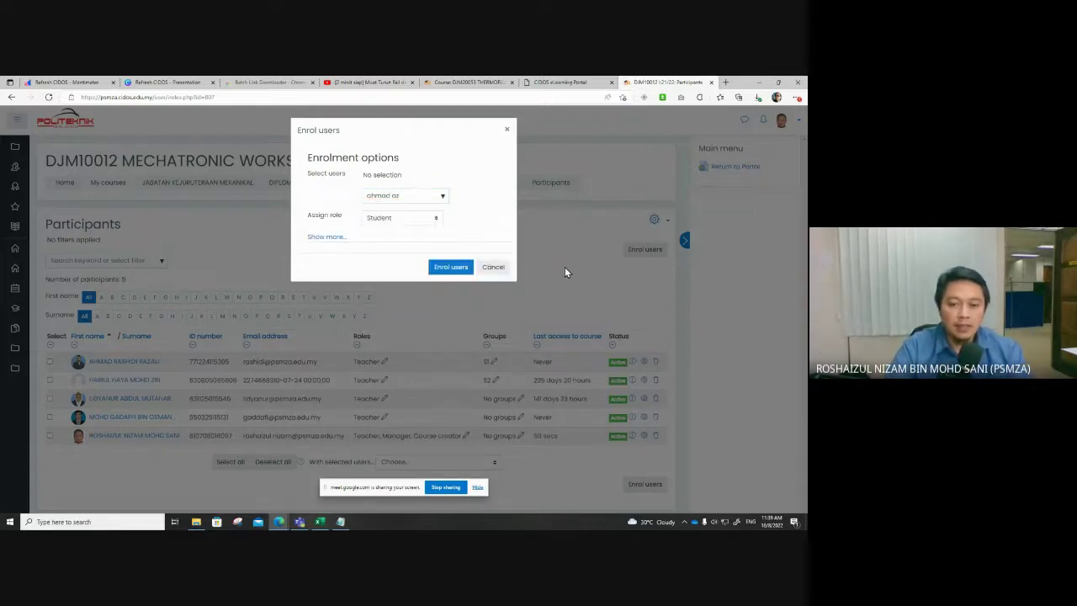
pyautogui.click(442, 197)
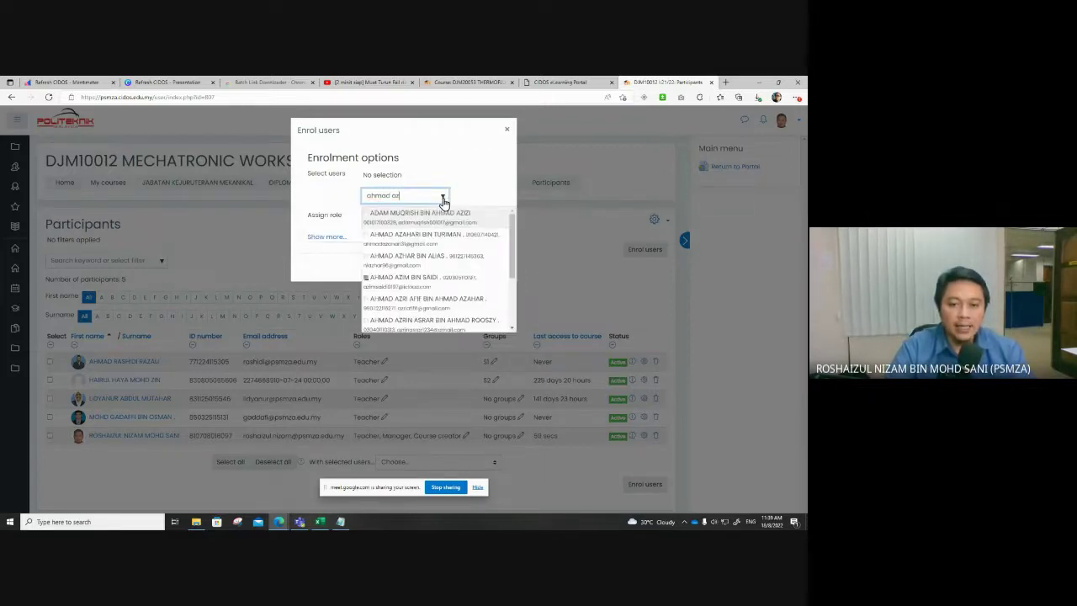
pyautogui.click(413, 256)
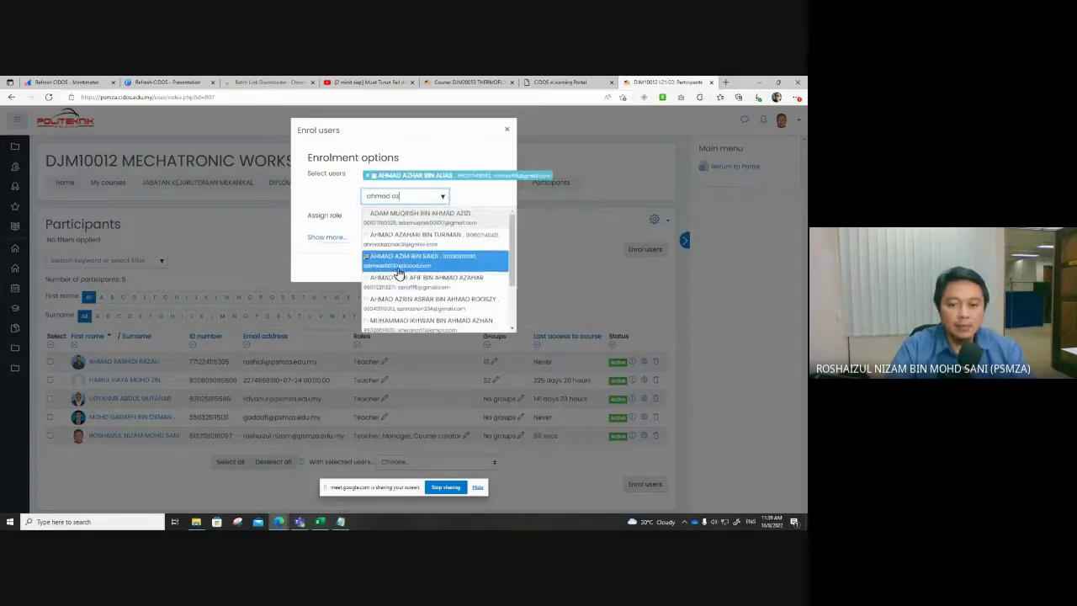
pyautogui.click(573, 257)
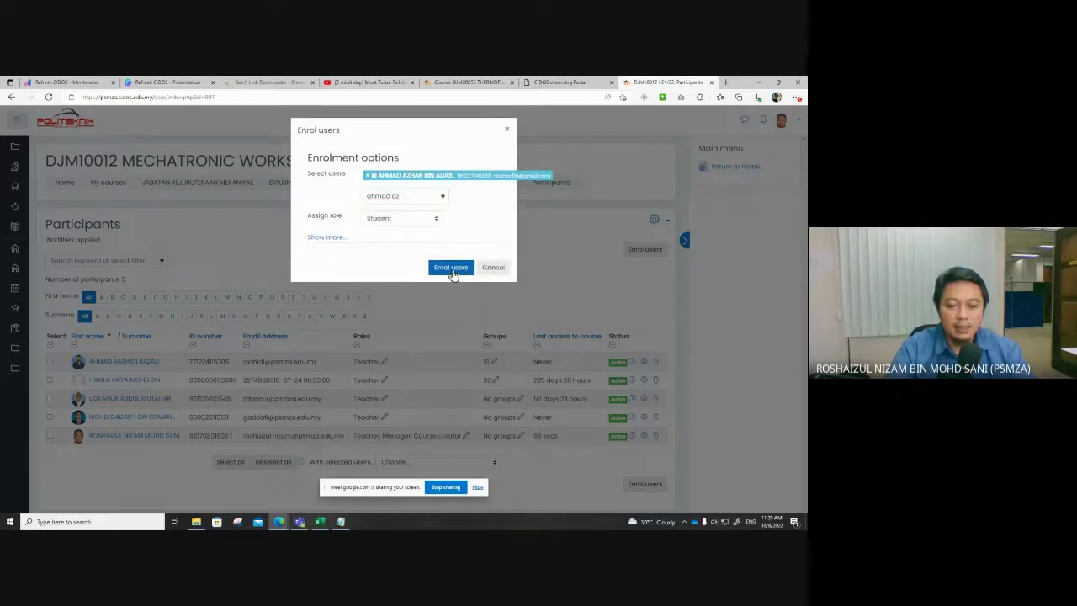
pyautogui.click(451, 268)
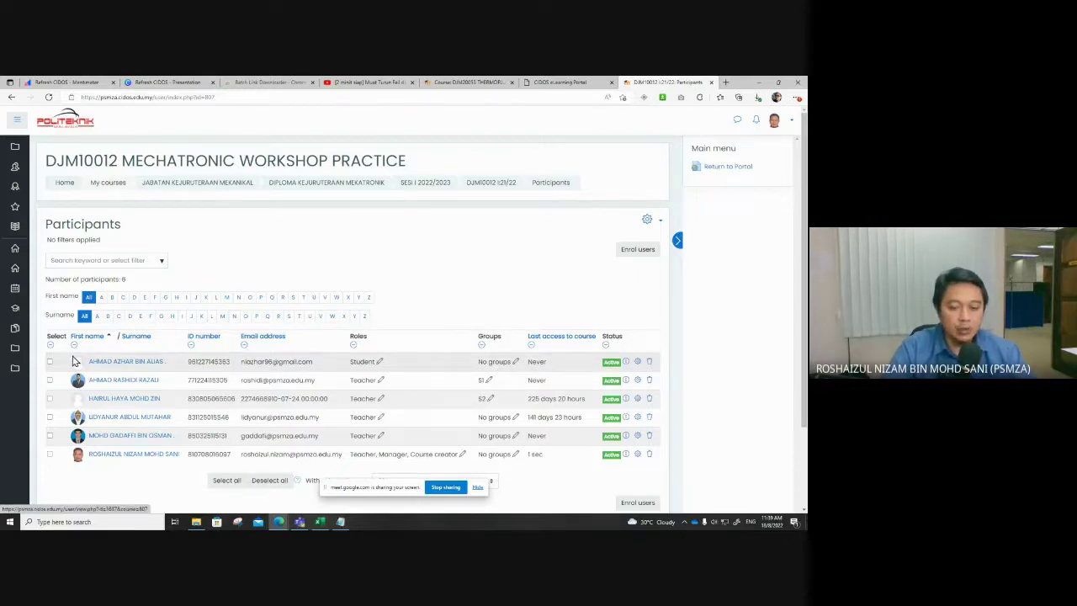
# Set the new student's group to S1 on the Participants page and save.
pyautogui.click(515, 362)
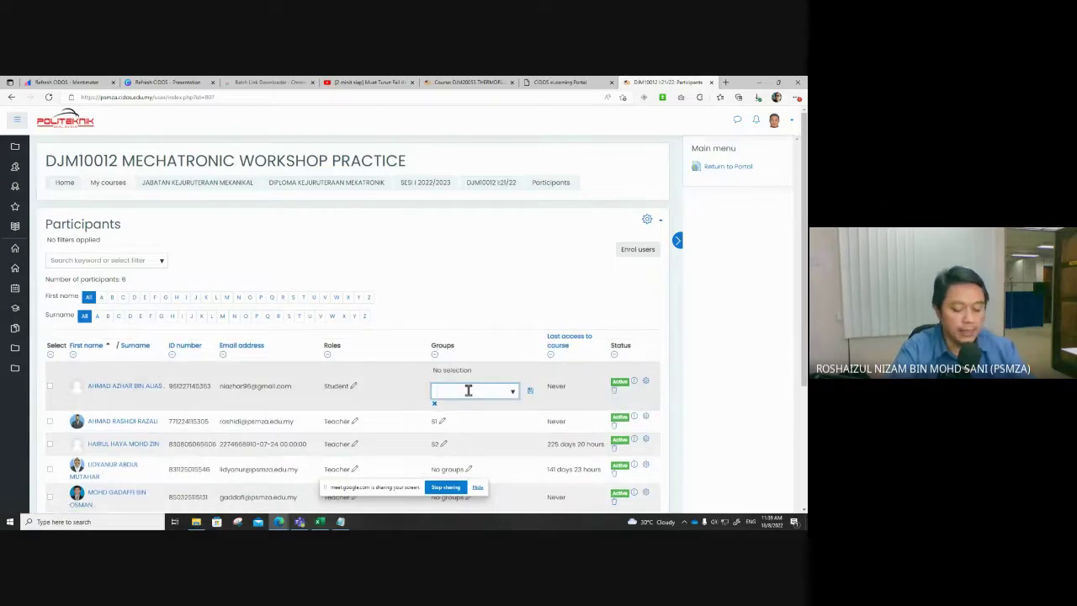
pyautogui.write('s')
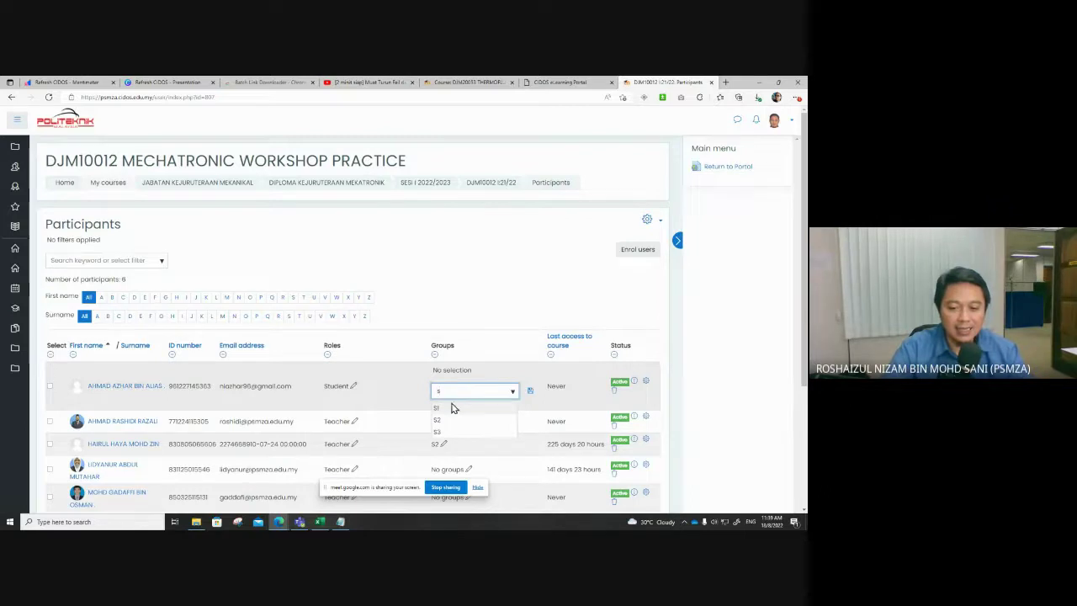
pyautogui.click(443, 410)
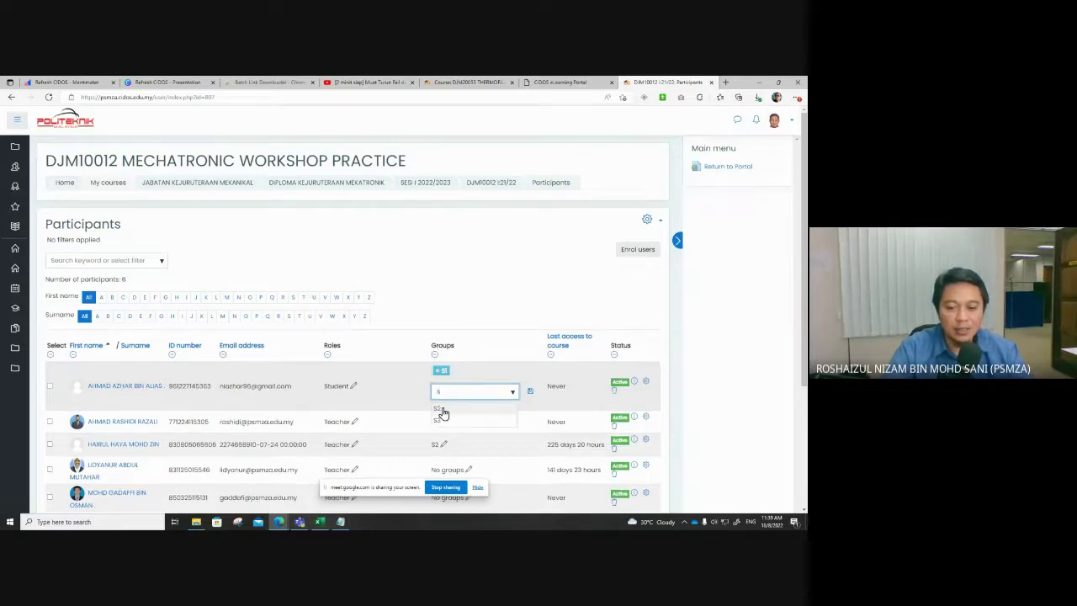
pyautogui.click(530, 394)
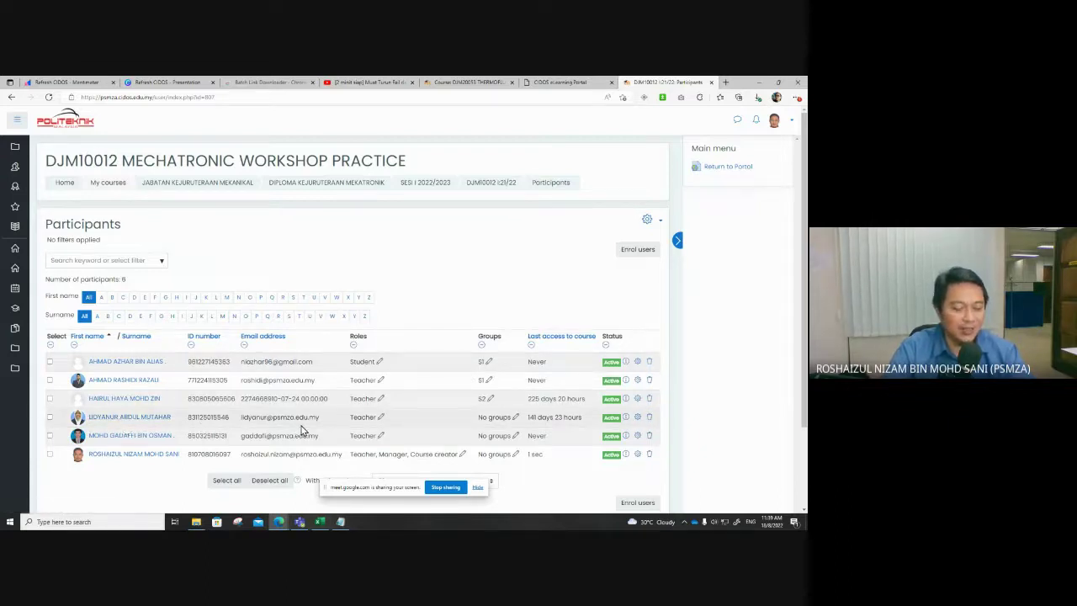
# Assign the fourth-row teacher to group S3 by typing s3 and choosing the S3 suggestion.
pyautogui.click(516, 418)
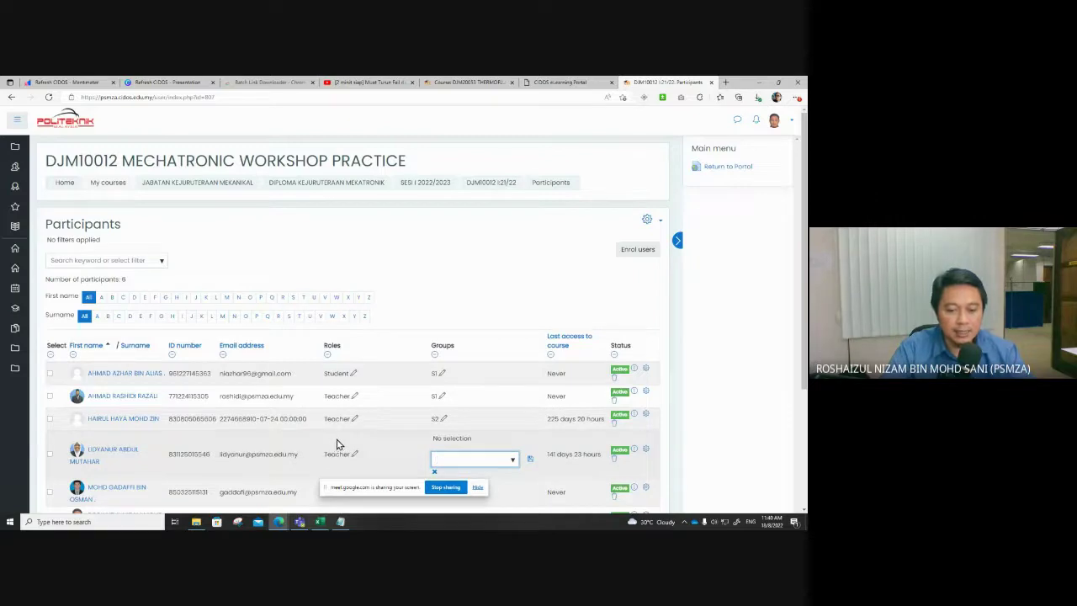
pyautogui.write('s3')
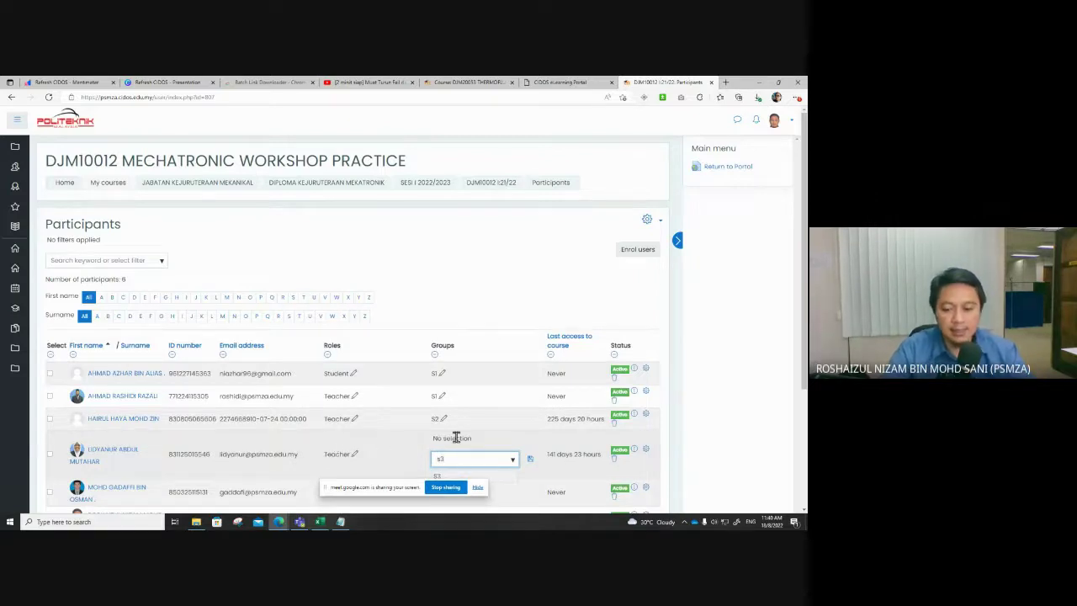
pyautogui.click(530, 459)
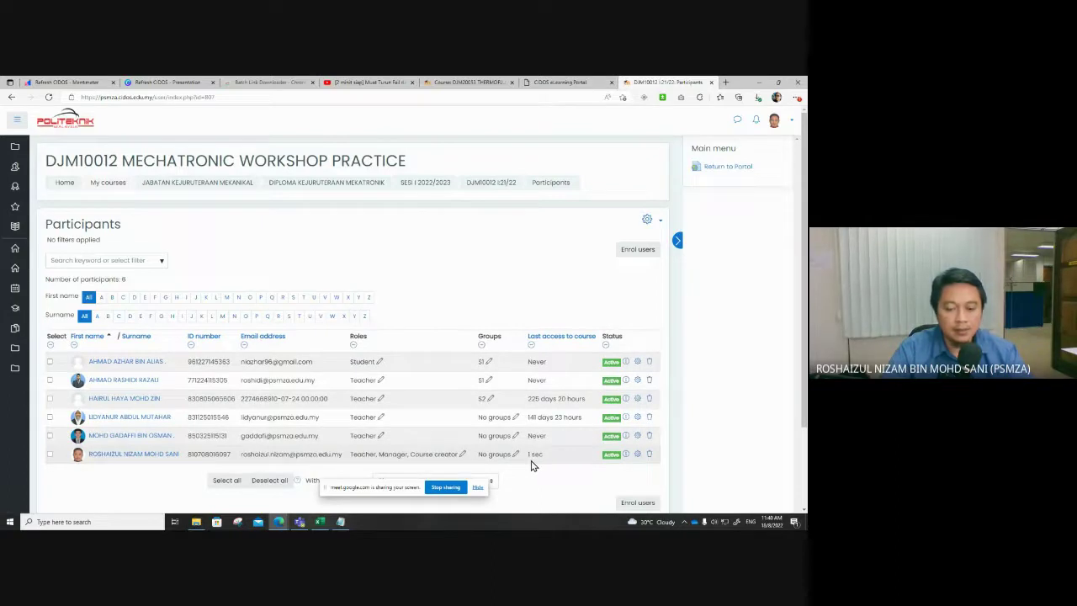
pyautogui.click(517, 418)
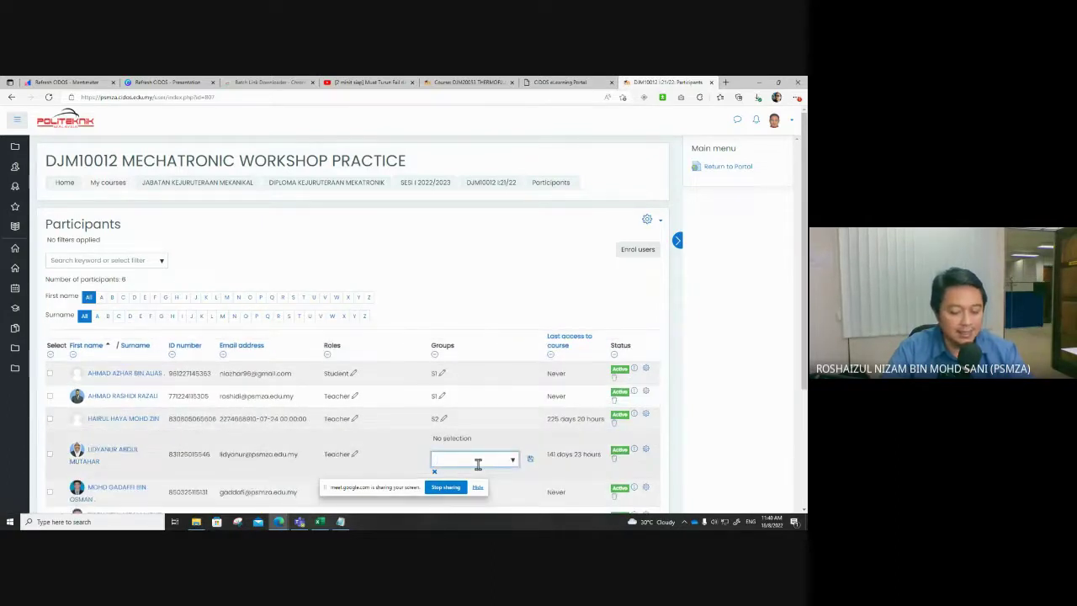
pyautogui.write('s3')
pyautogui.click(440, 475)
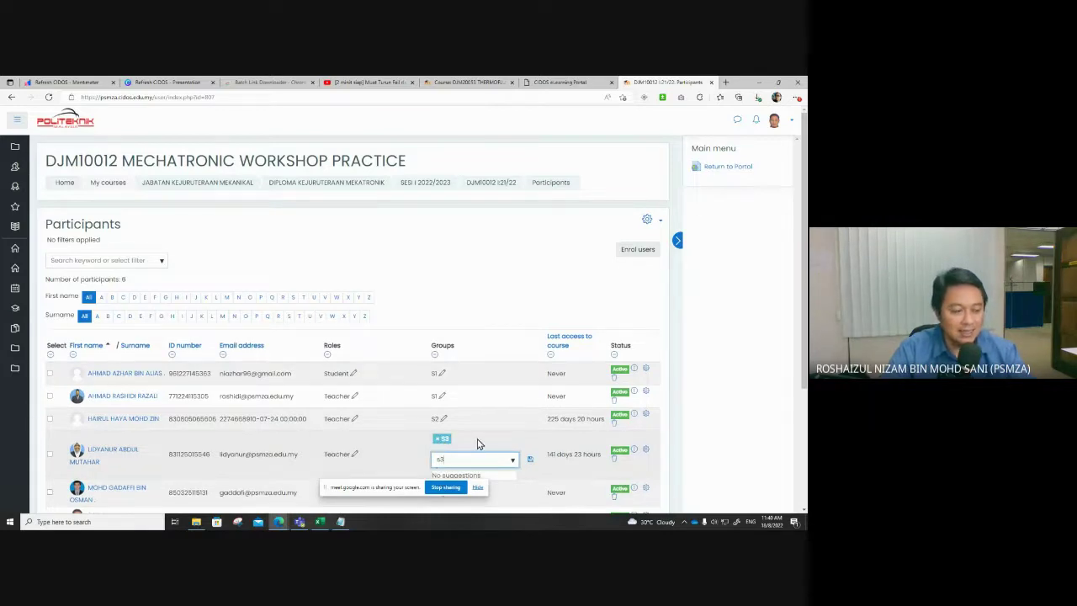
pyautogui.click(530, 462)
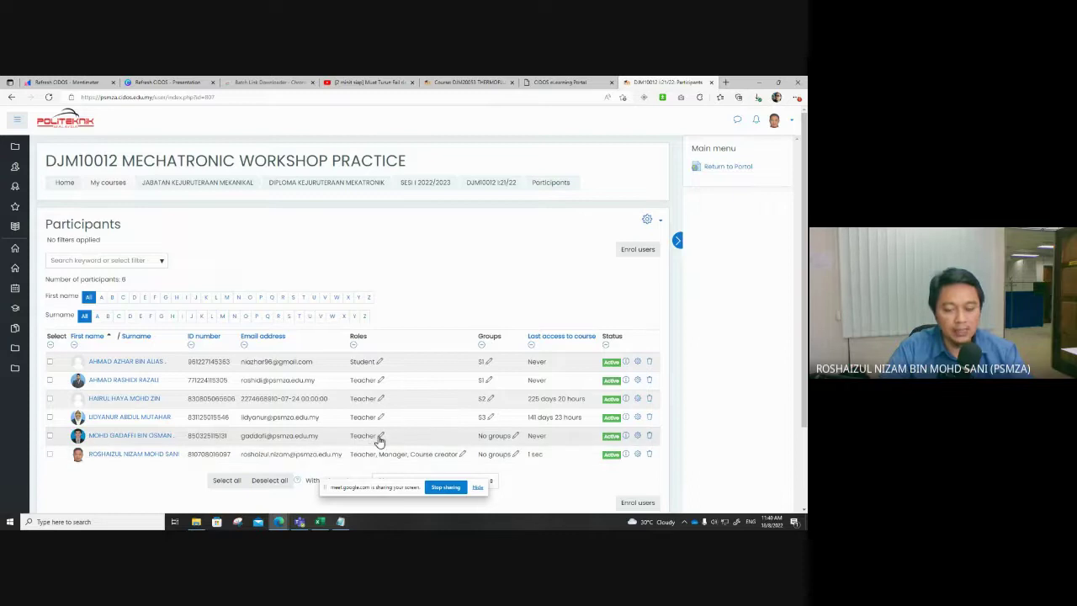
# Add the Manager role alongside Teacher for the fifth participant and save.
pyautogui.click(380, 439)
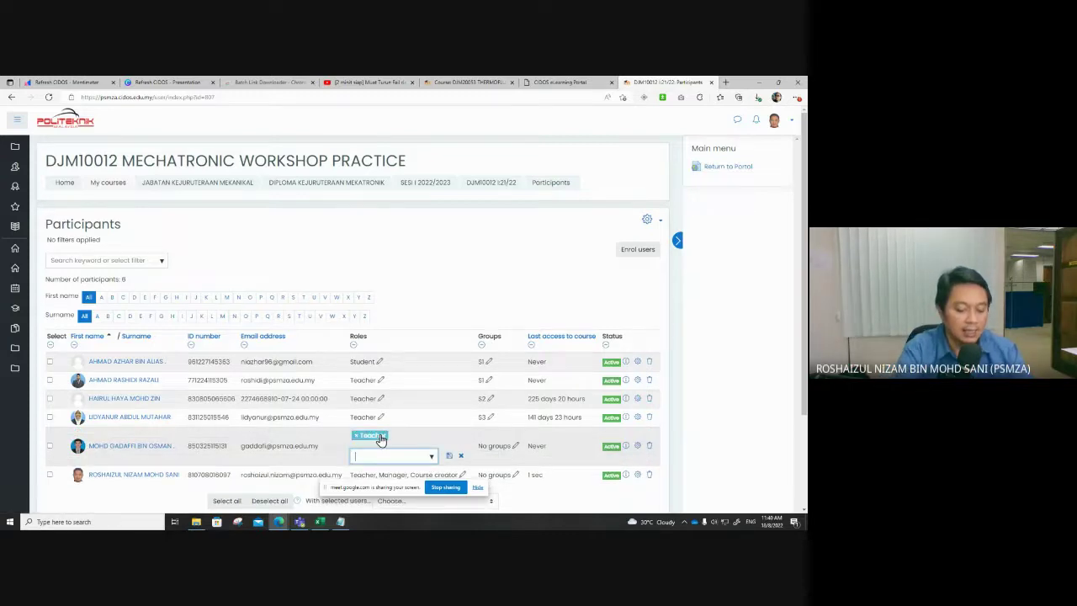
pyautogui.write('manager')
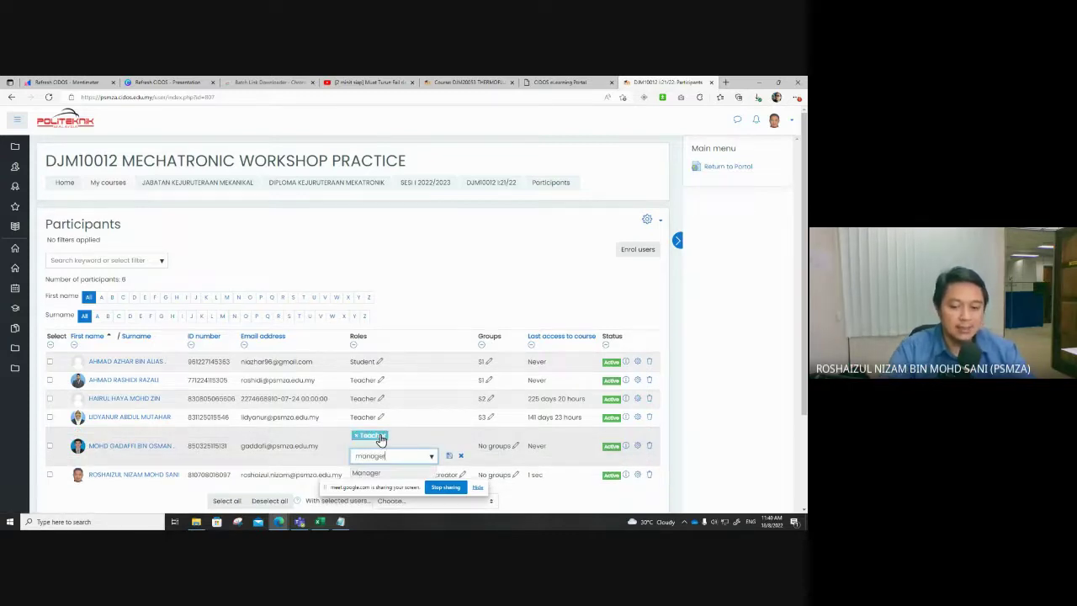
pyautogui.click(367, 473)
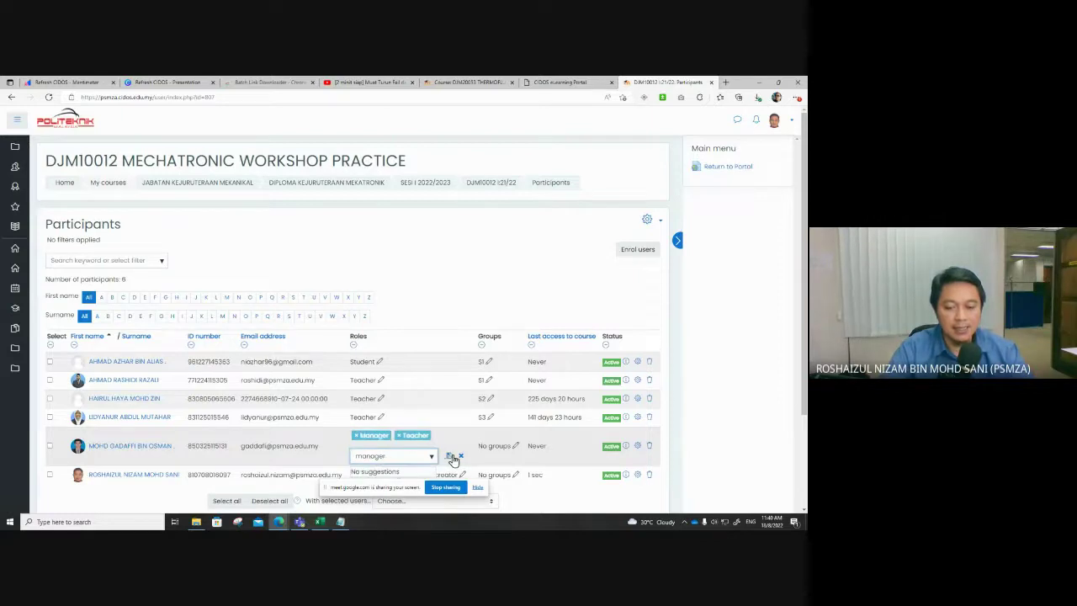
pyautogui.click(449, 455)
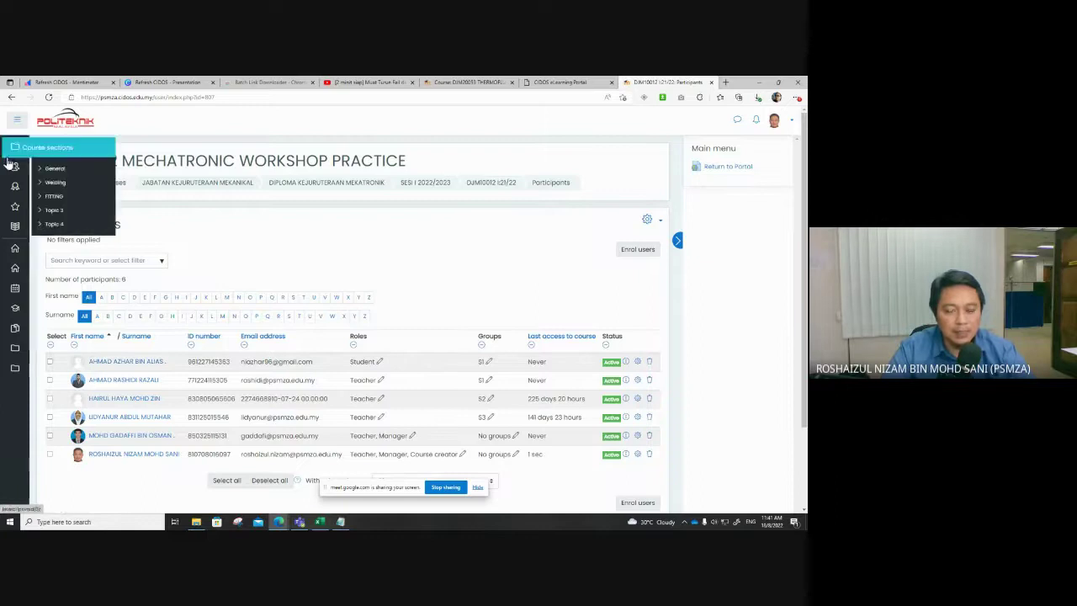
# Unenrol the student with the trash icon, then open and close a participant's enrolment details.
pyautogui.click(650, 363)
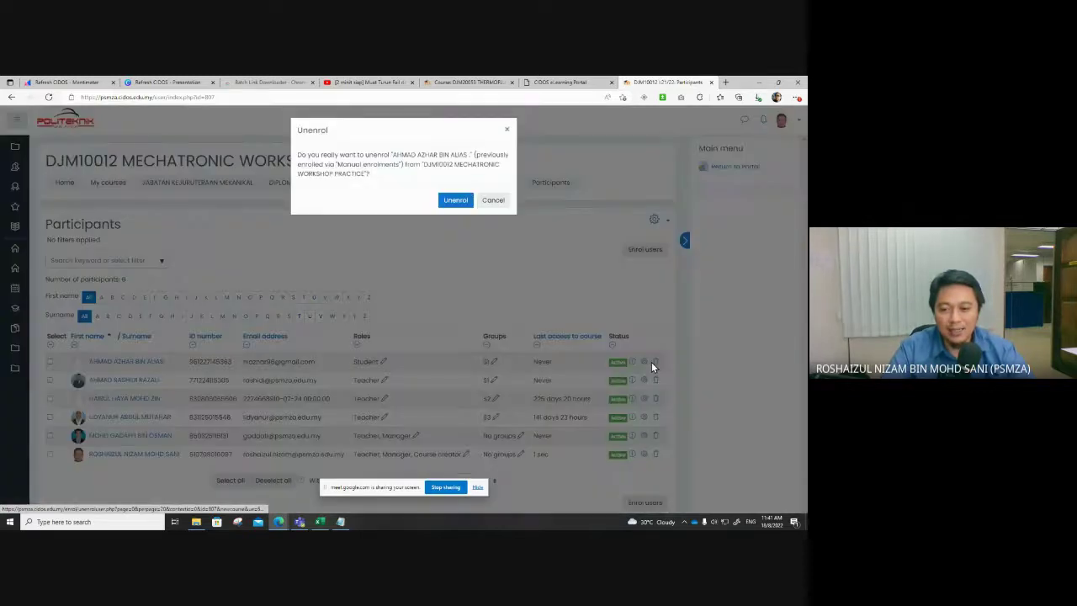
pyautogui.click(455, 200)
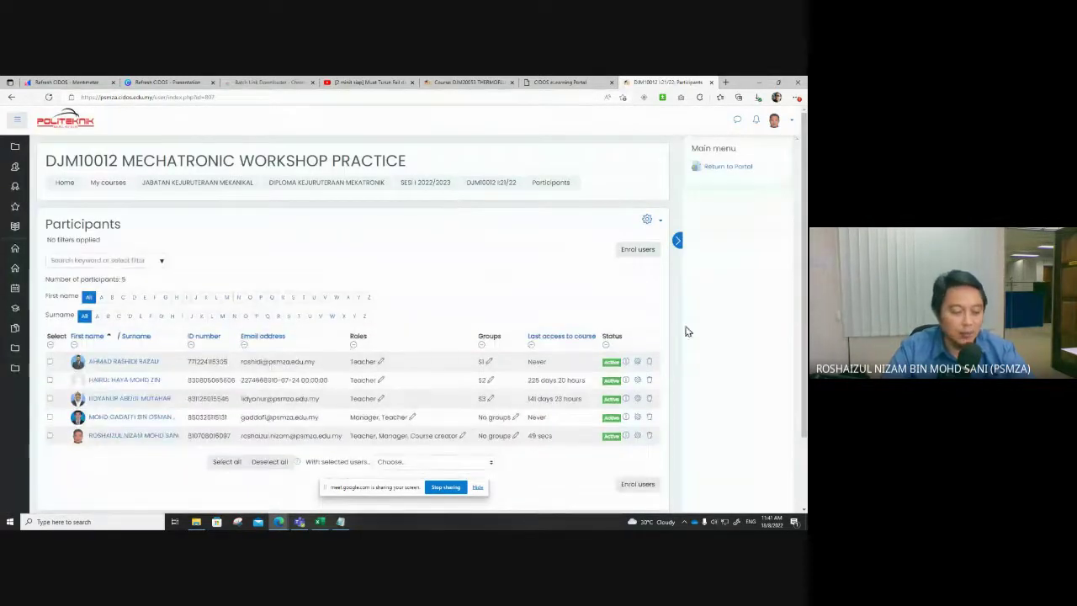
pyautogui.click(625, 362)
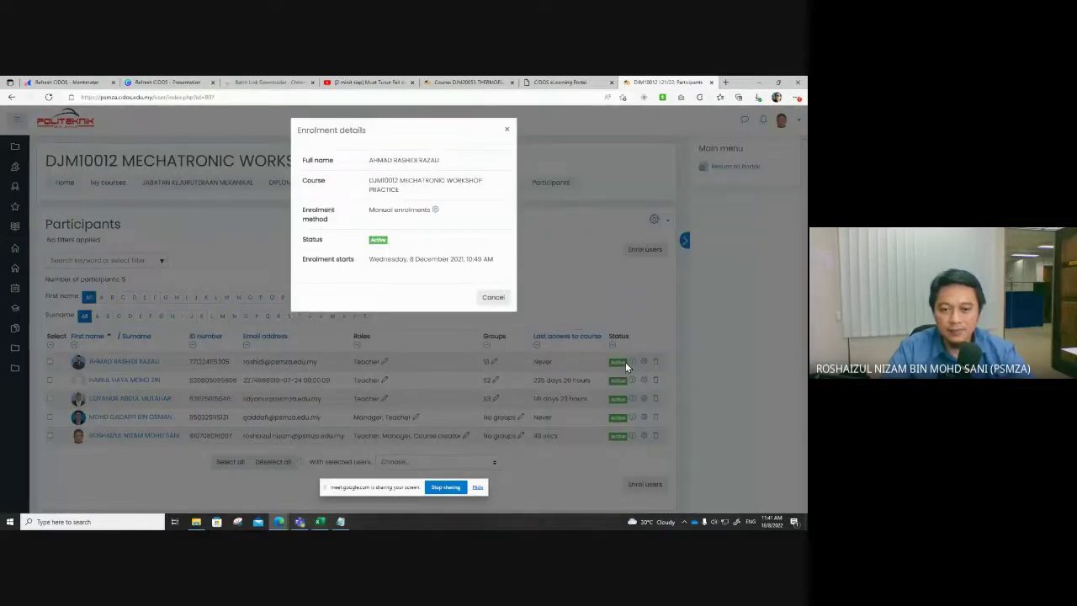
pyautogui.click(507, 129)
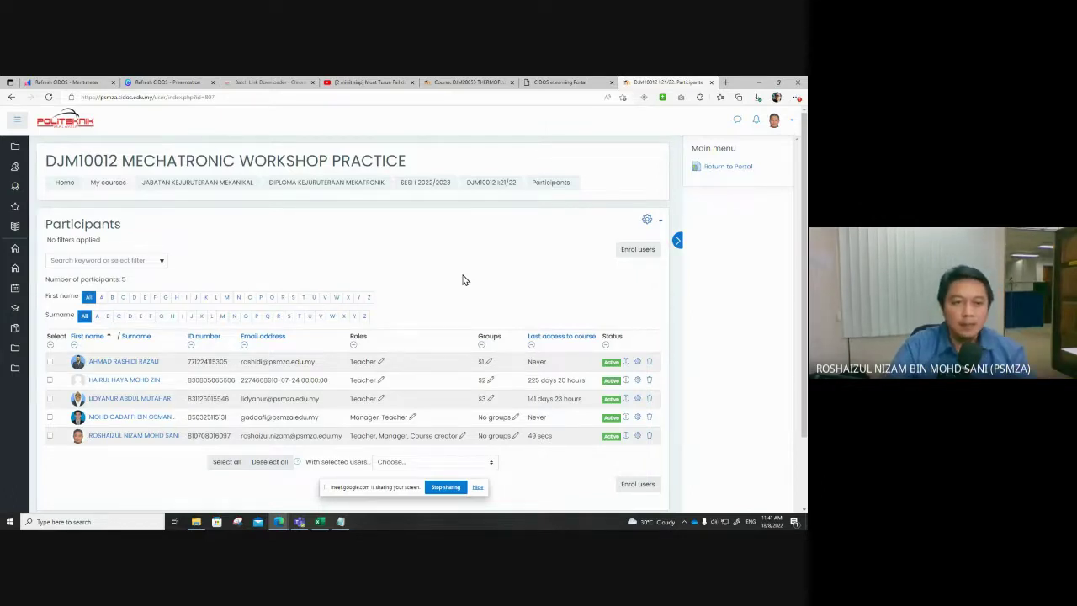
pyautogui.click(158, 82)
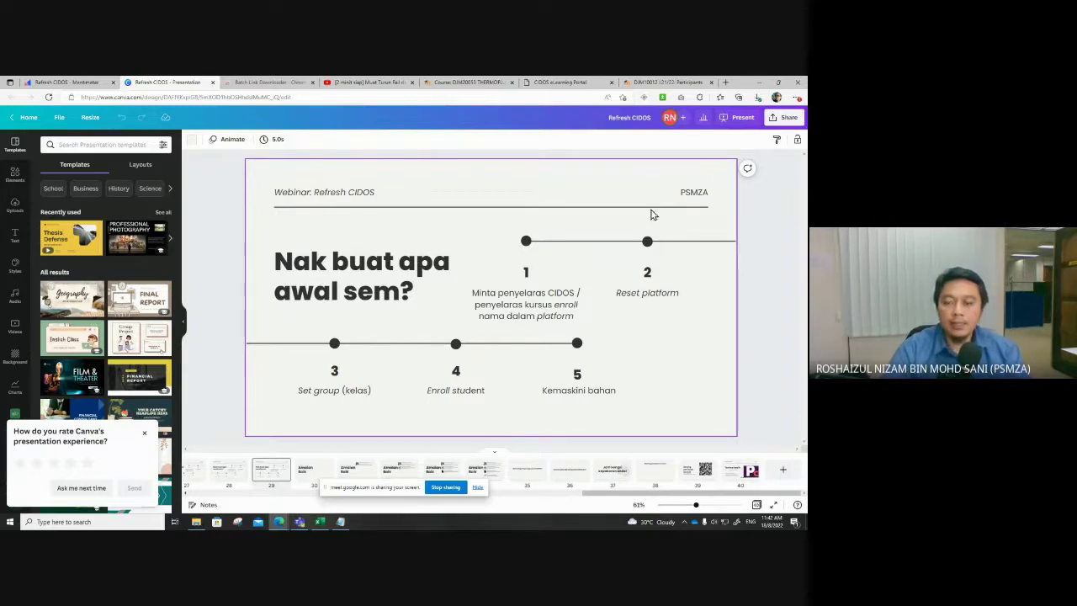
pyautogui.click(659, 82)
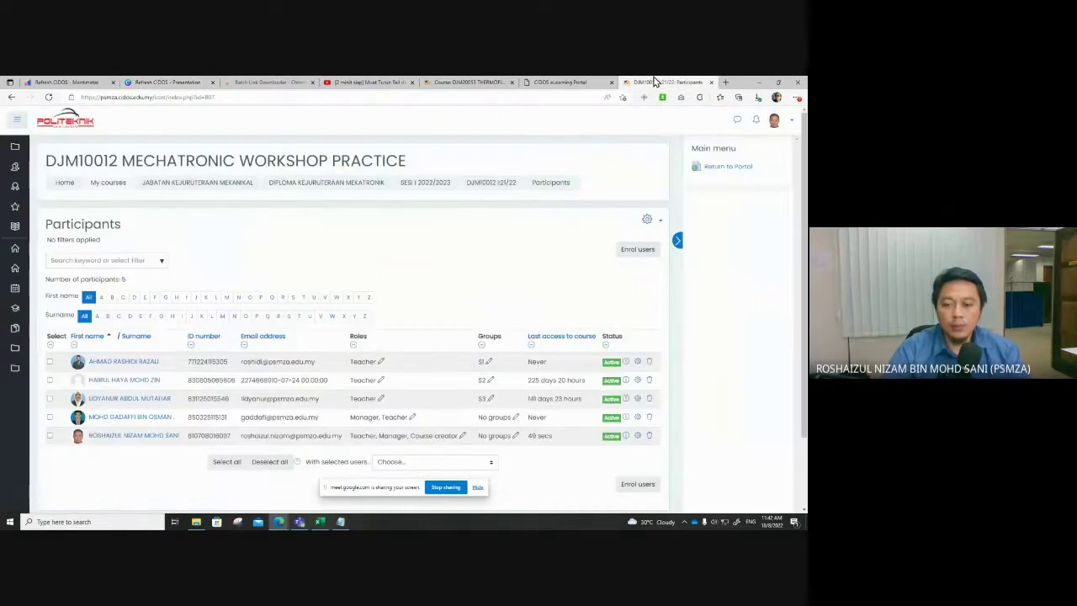
pyautogui.click(465, 81)
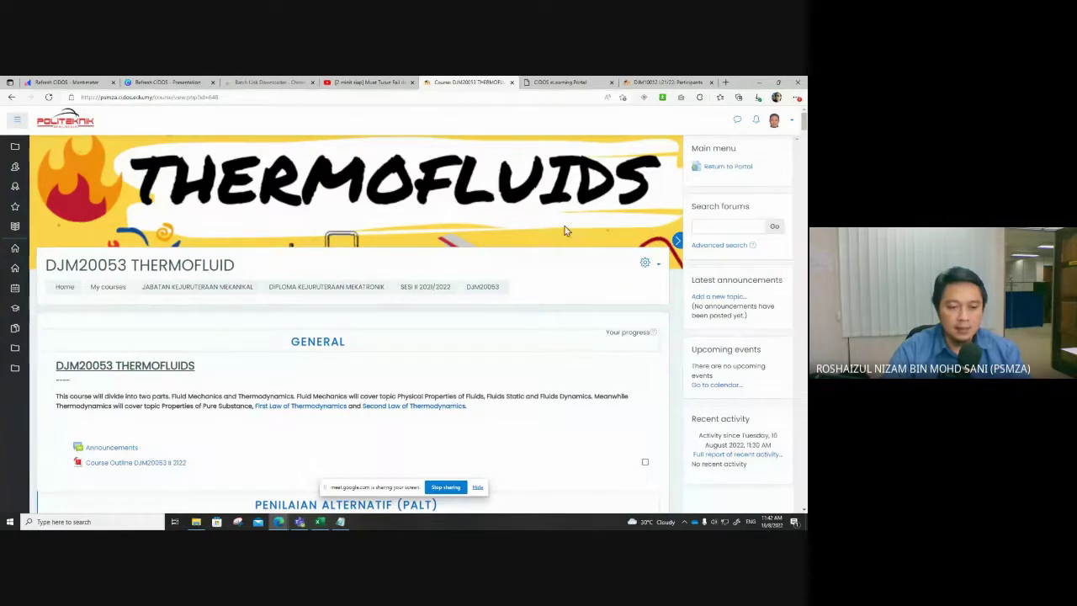
pyautogui.scroll(-3, 220, 353)
pyautogui.scroll(3, 218, 352)
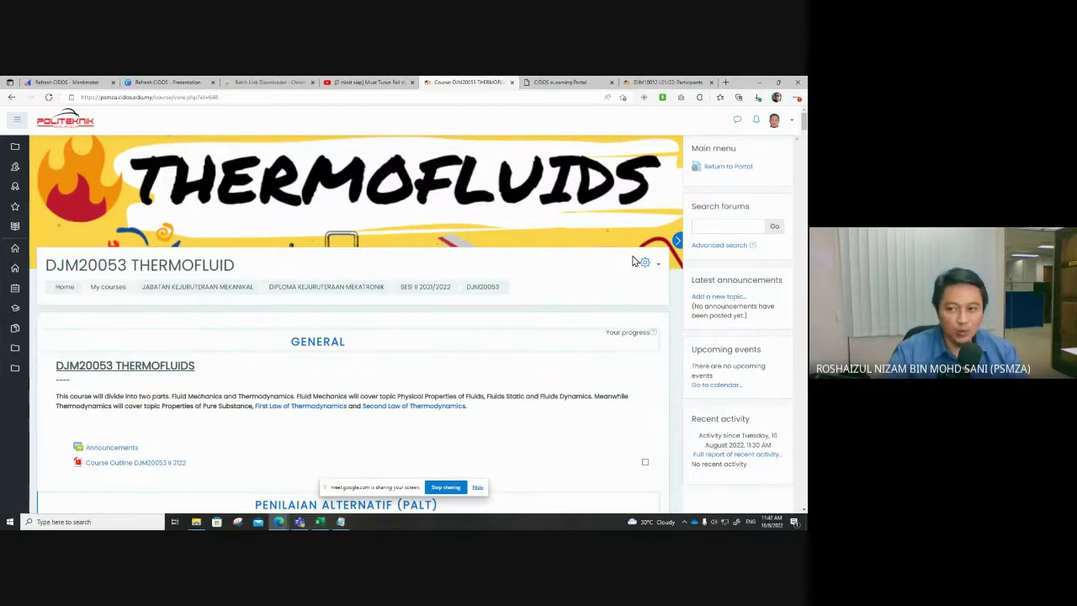
pyautogui.click(665, 82)
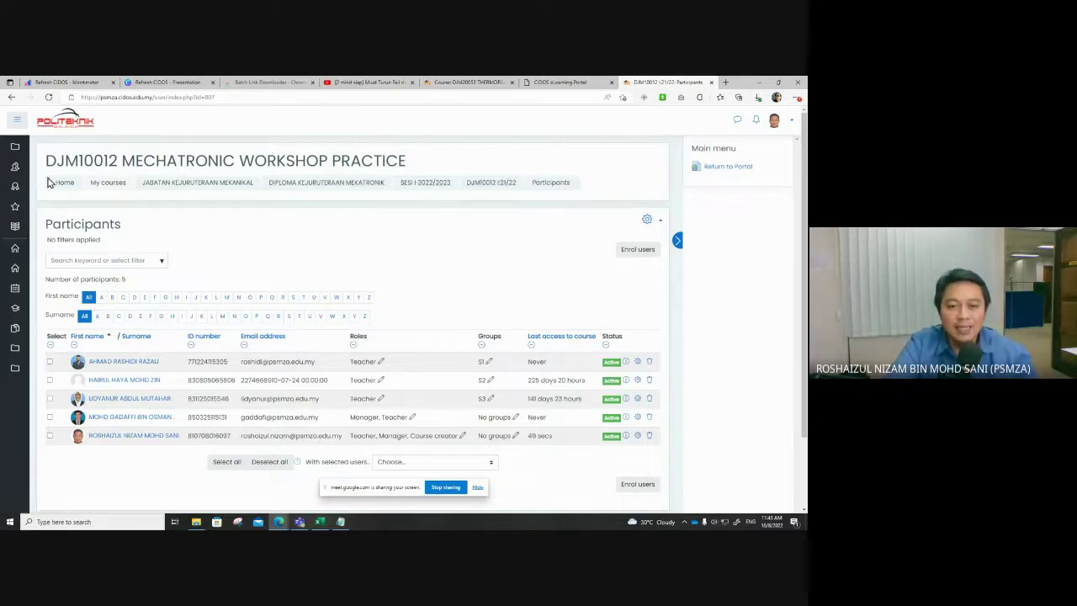
# Open the Edit course settings form of the Mechatronic Workshop Practice course.
pyautogui.click(494, 183)
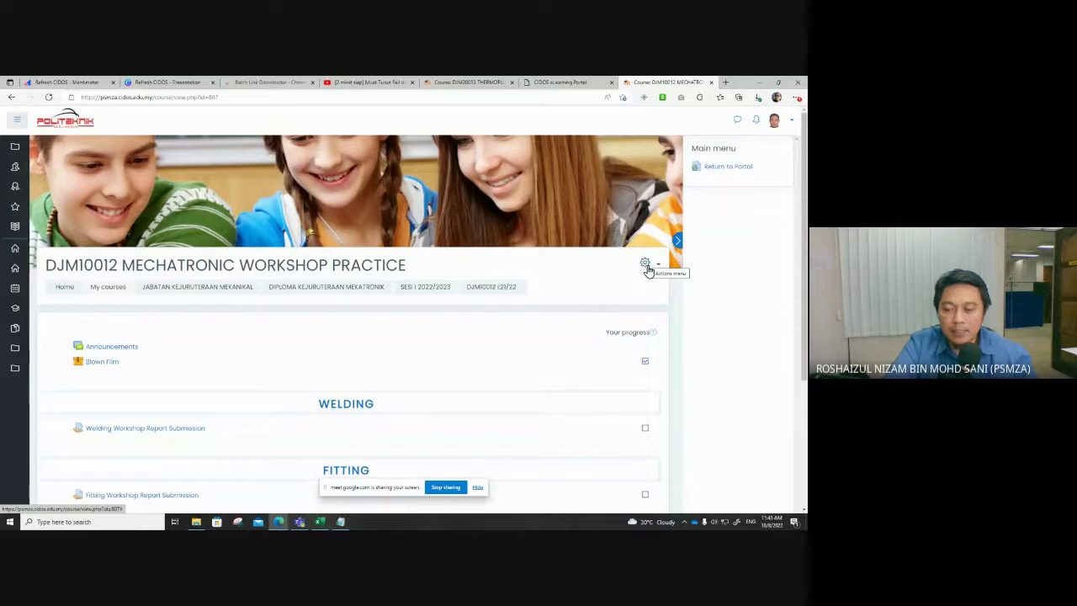
pyautogui.click(645, 264)
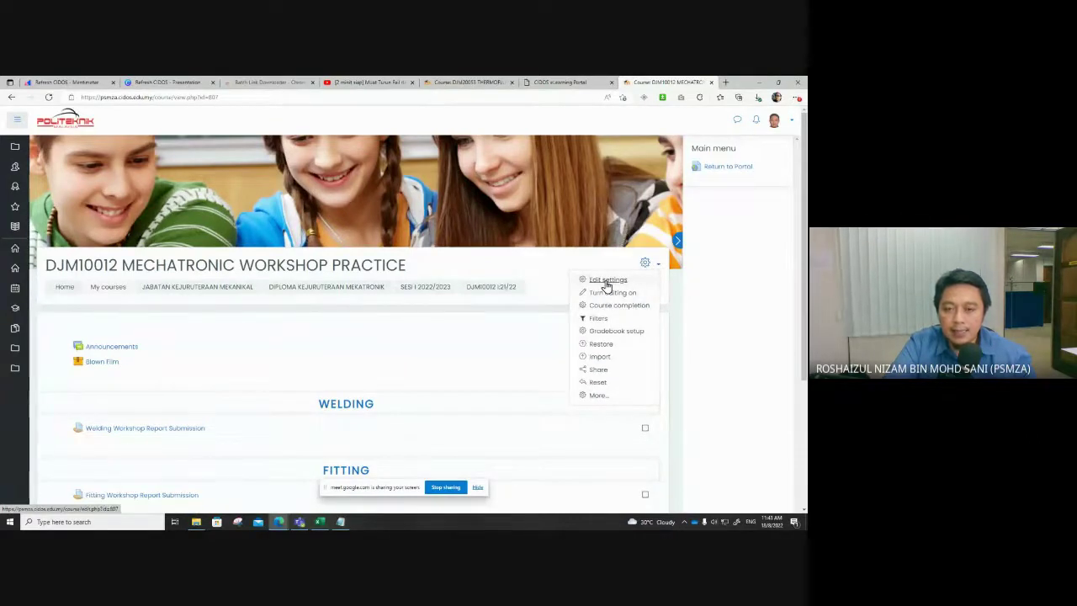
pyautogui.click(607, 282)
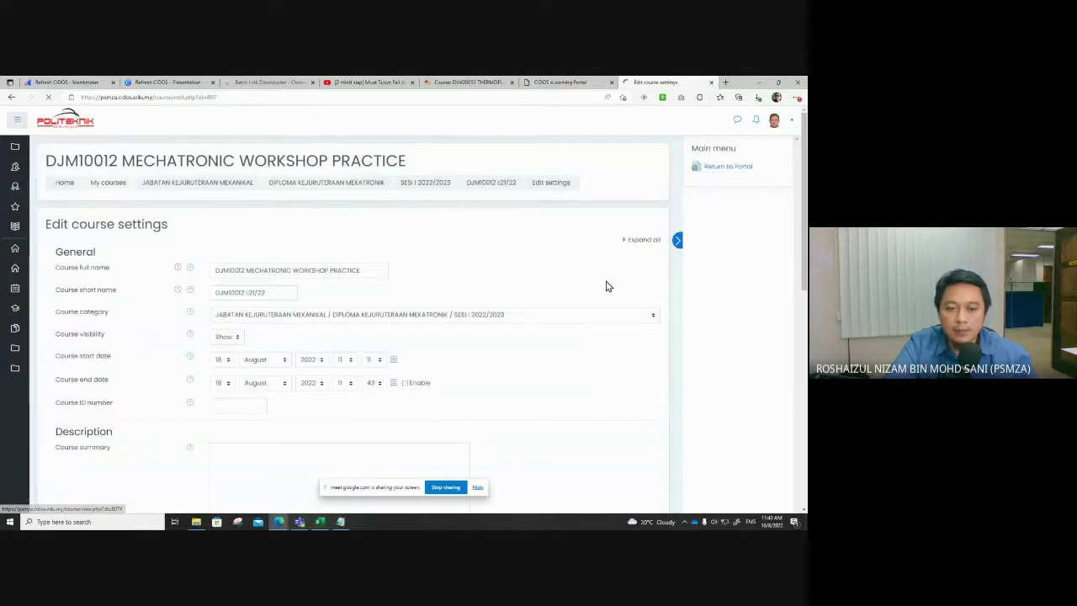
# Remove the '22/23' suffix so the course short name reads DJM10012.
pyautogui.click(277, 293)
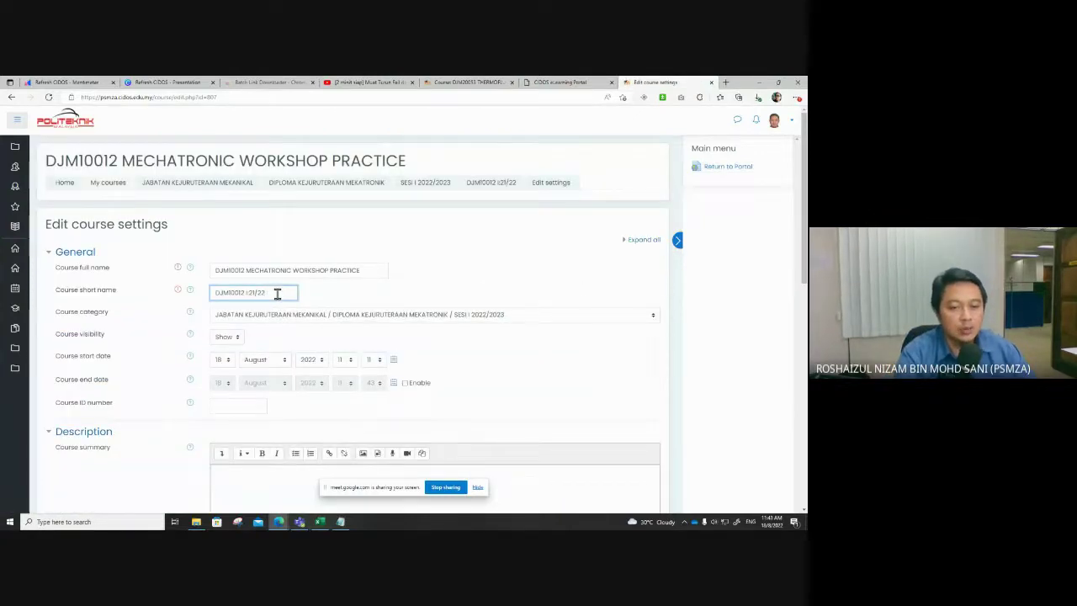
pyautogui.press('BackSpace')
pyautogui.press('BackSpace')
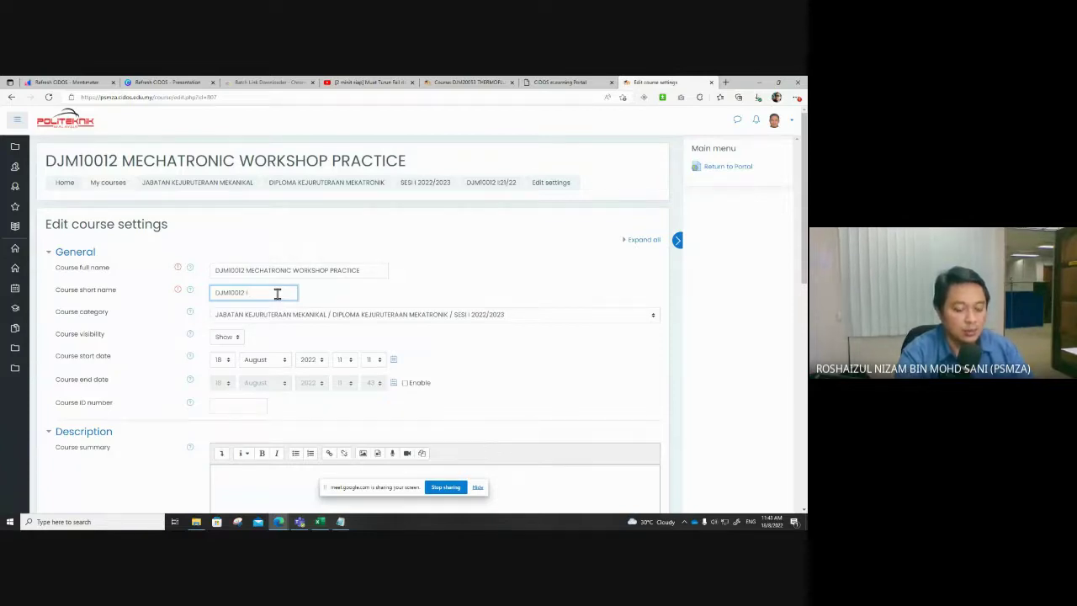
pyautogui.write('22')
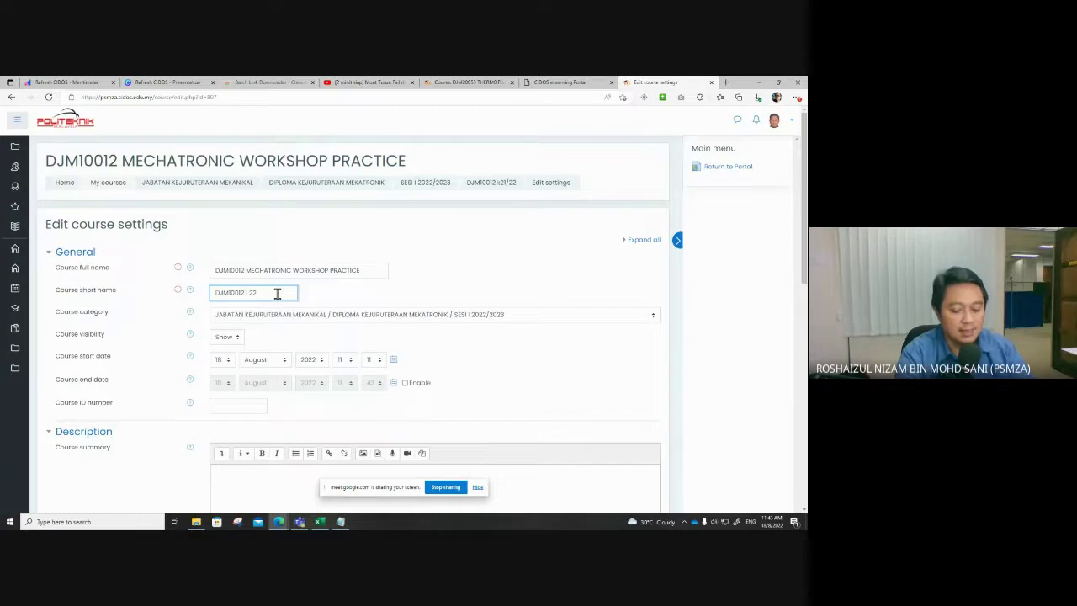
pyautogui.write('/23')
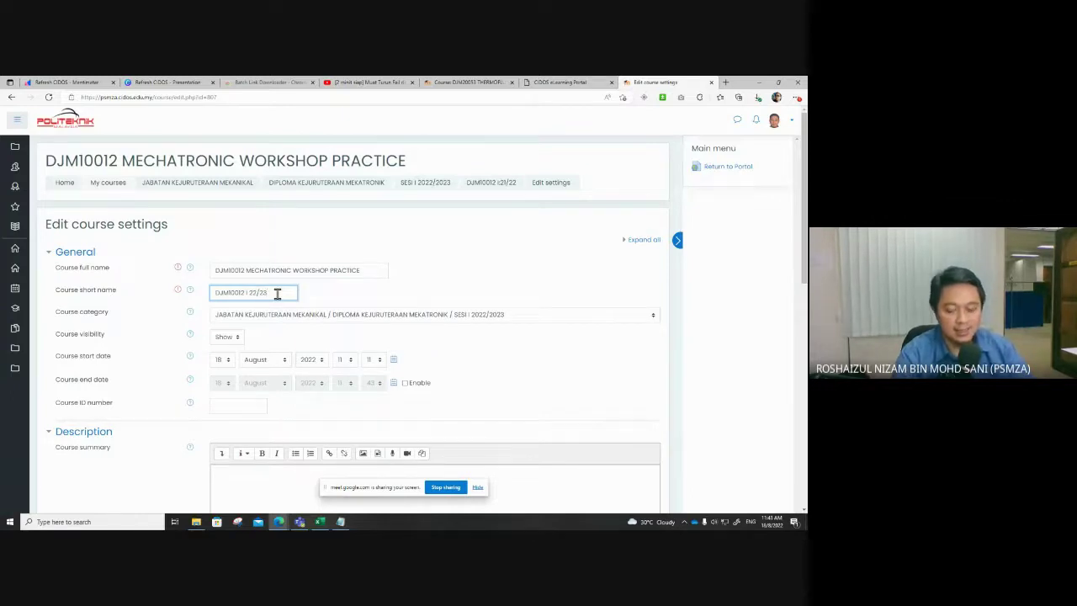
pyautogui.press('Left')
pyautogui.press('Left')
pyautogui.press('Left')
pyautogui.press('Left')
pyautogui.press('Left')
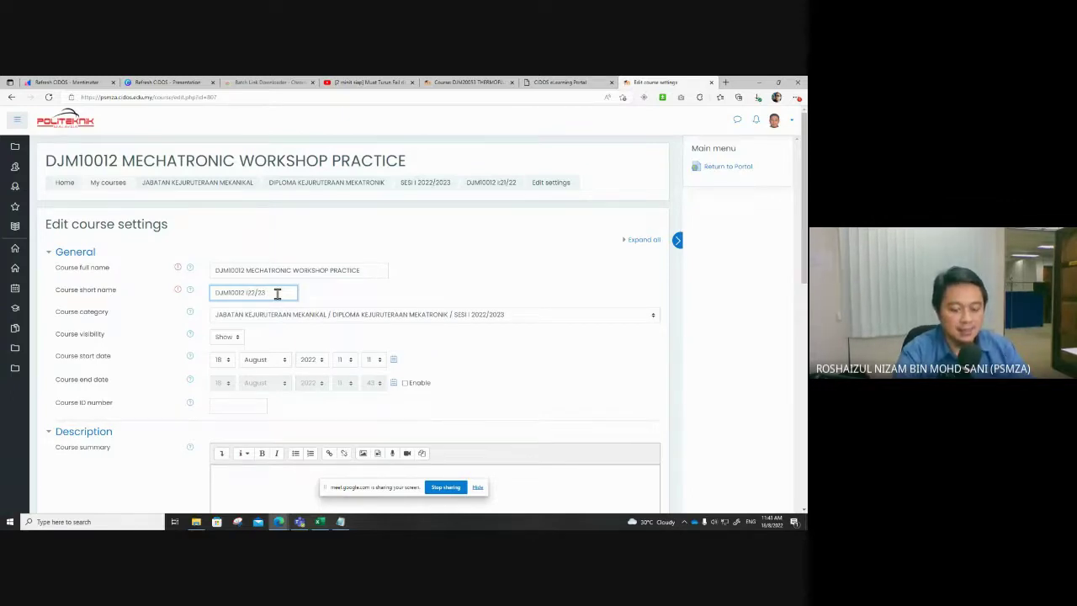
pyautogui.click(329, 298)
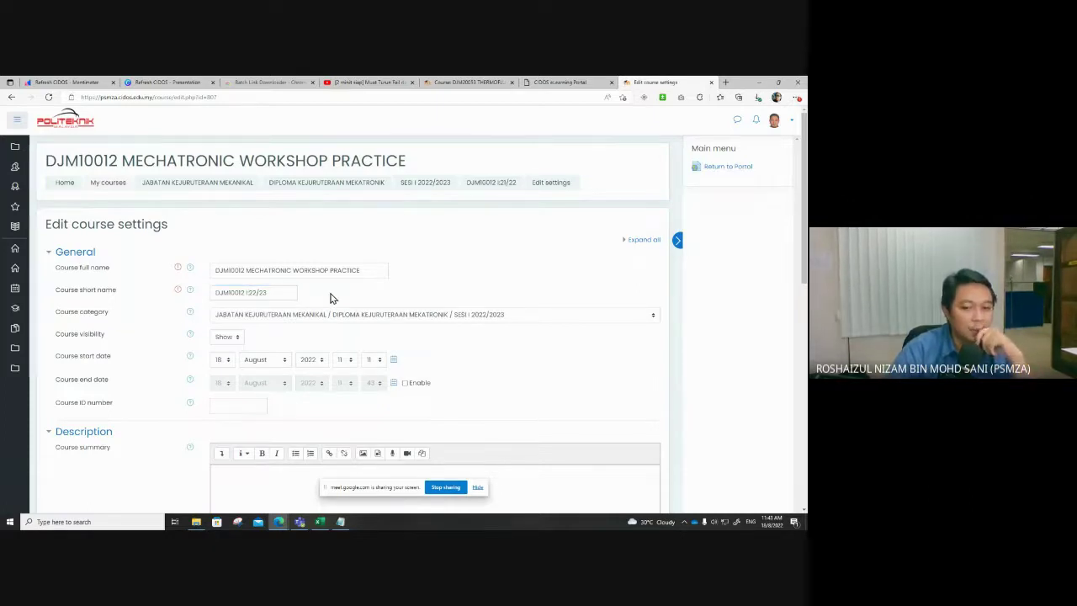
pyautogui.moveTo(270, 292); pyautogui.dragTo(244, 294)
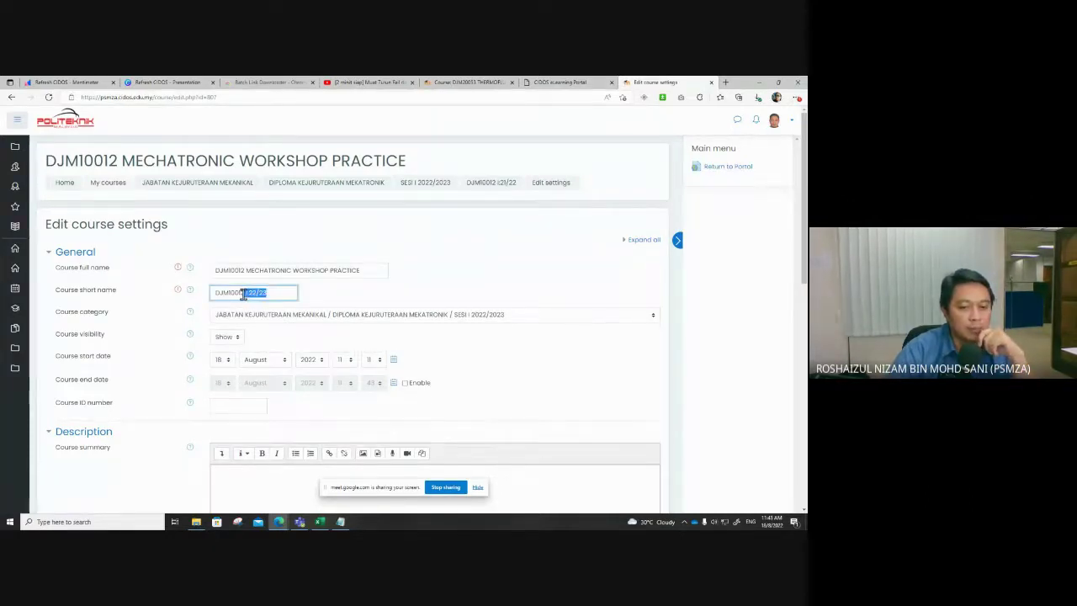
pyautogui.press('BackSpace')
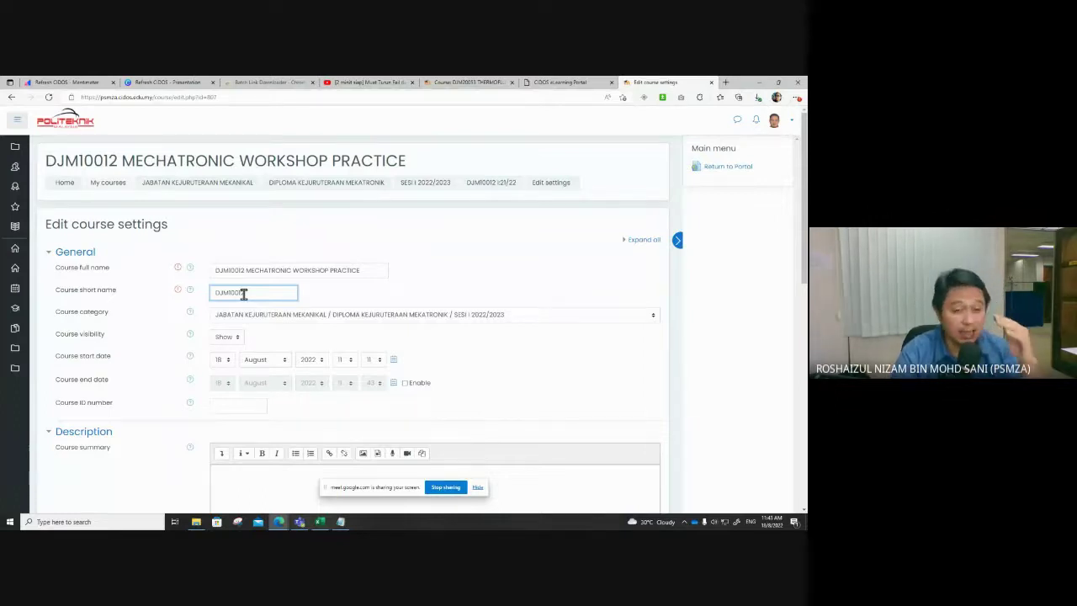
pyautogui.write('2')
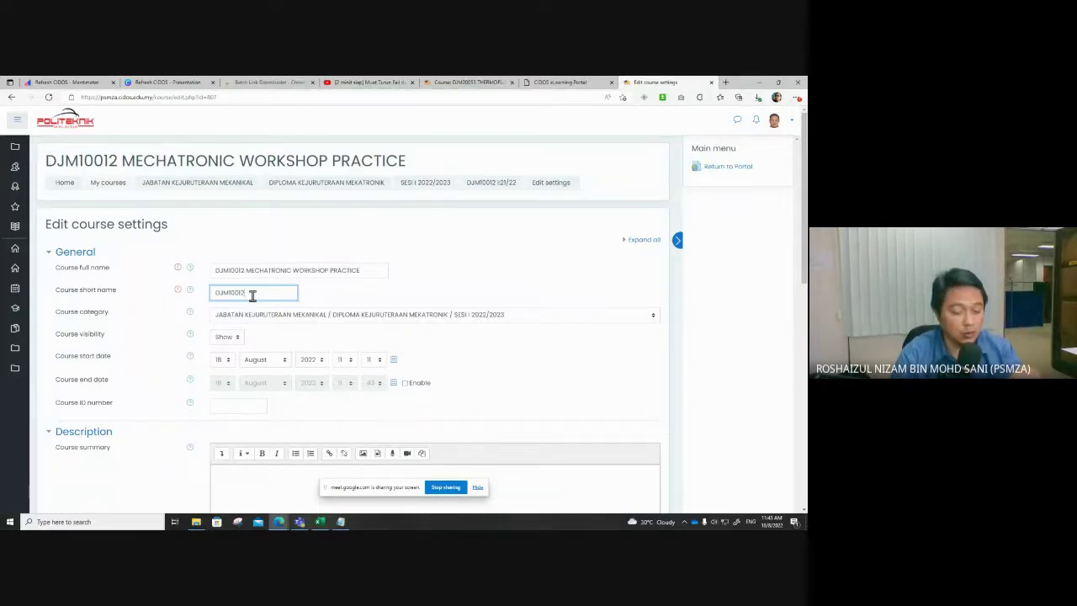
pyautogui.click(373, 297)
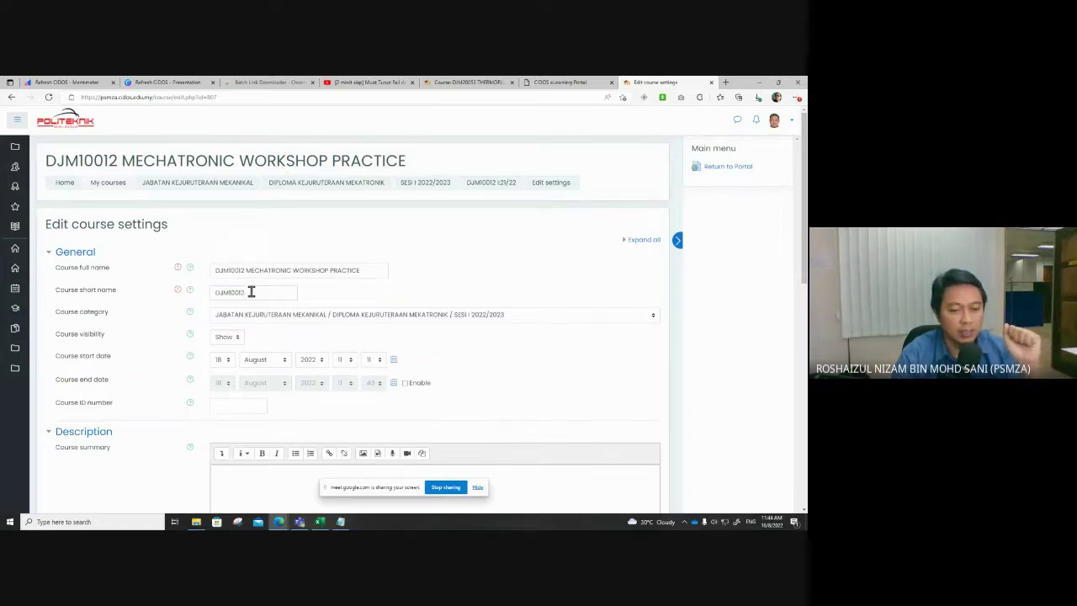
pyautogui.scroll(-2, 359, 306)
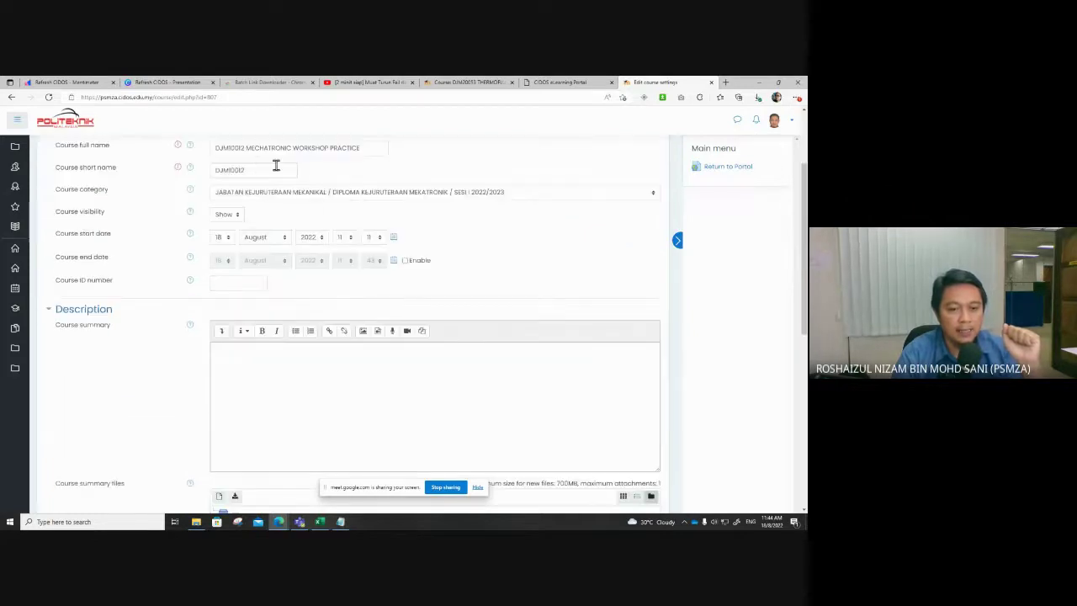
pyautogui.scroll(-2, 259, 168)
pyautogui.scroll(-5, 260, 167)
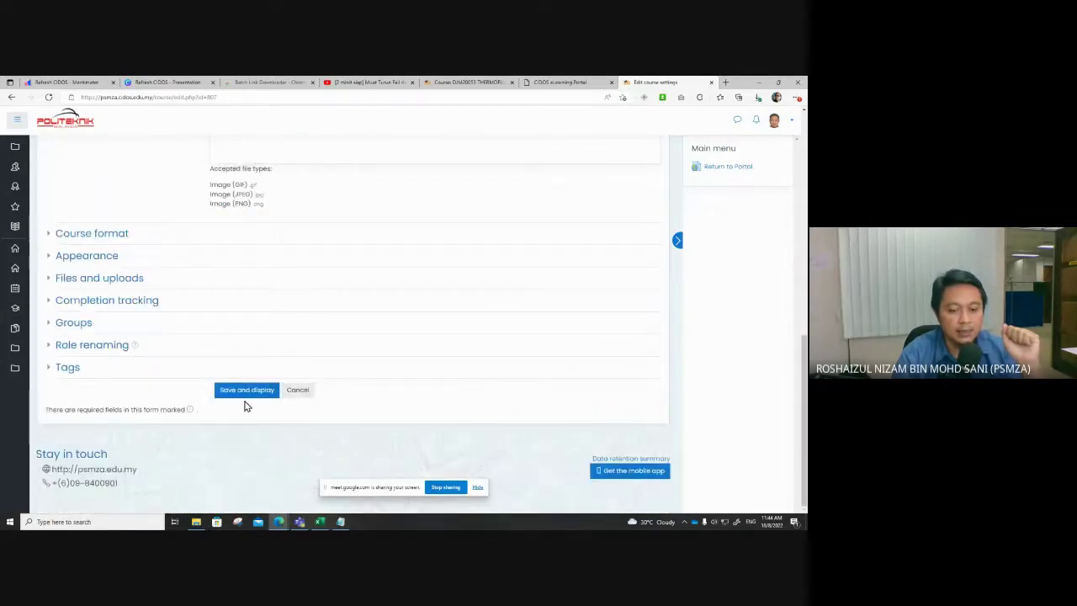
# Save and display the DJM10012 course settings, then switch to the DJM20053 Thermofluid course.
pyautogui.click(244, 394)
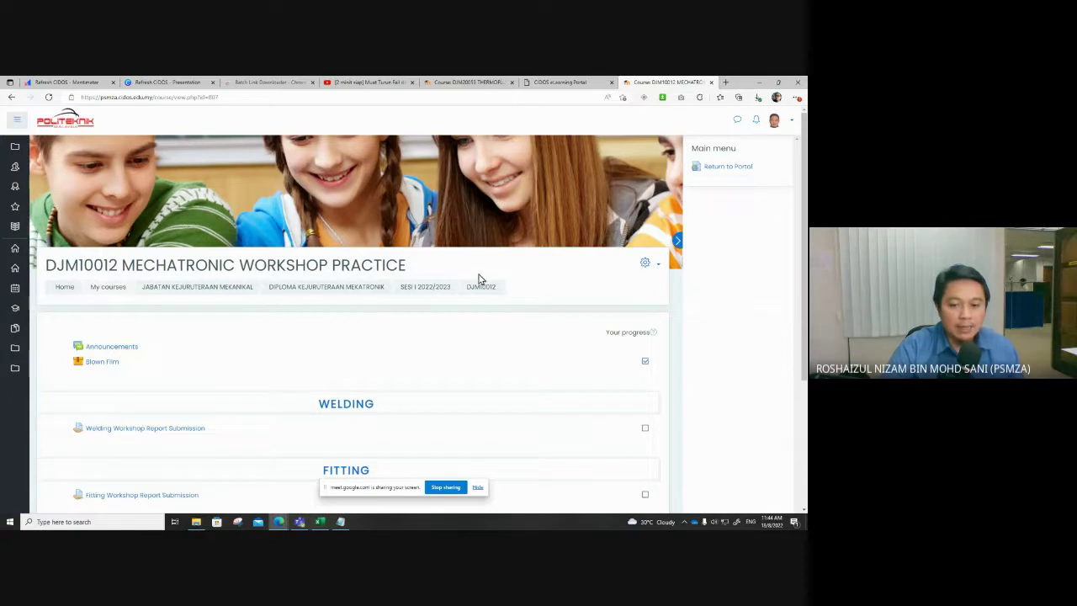
pyautogui.click(467, 84)
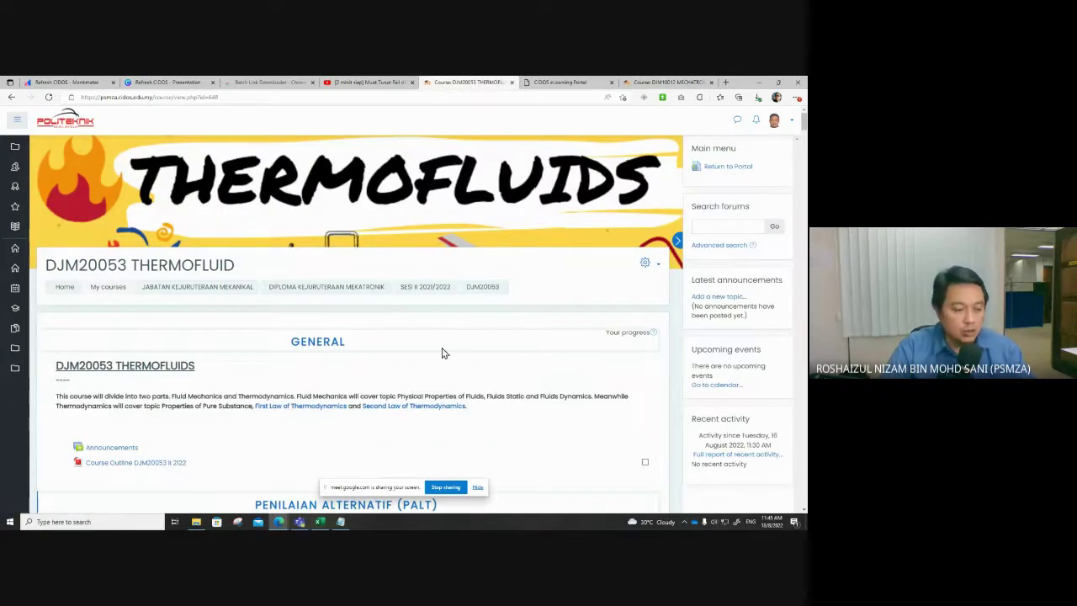
# Close the right block drawer on the Thermofluid course page and open its gear Actions menu.
pyautogui.click(677, 241)
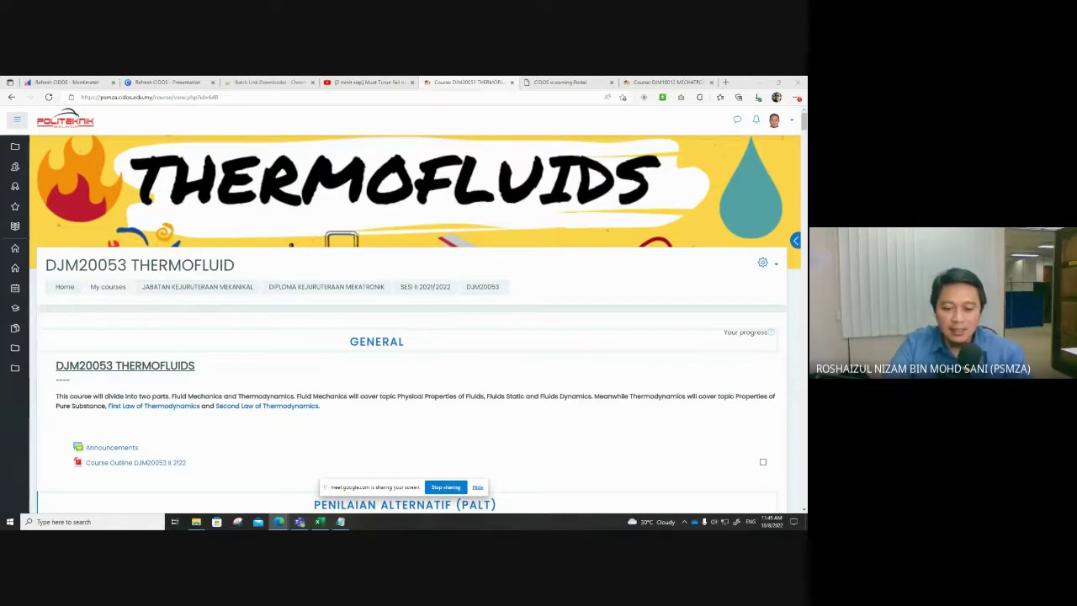
pyautogui.scroll(-1, 518, 434)
pyautogui.scroll(-1, 518, 433)
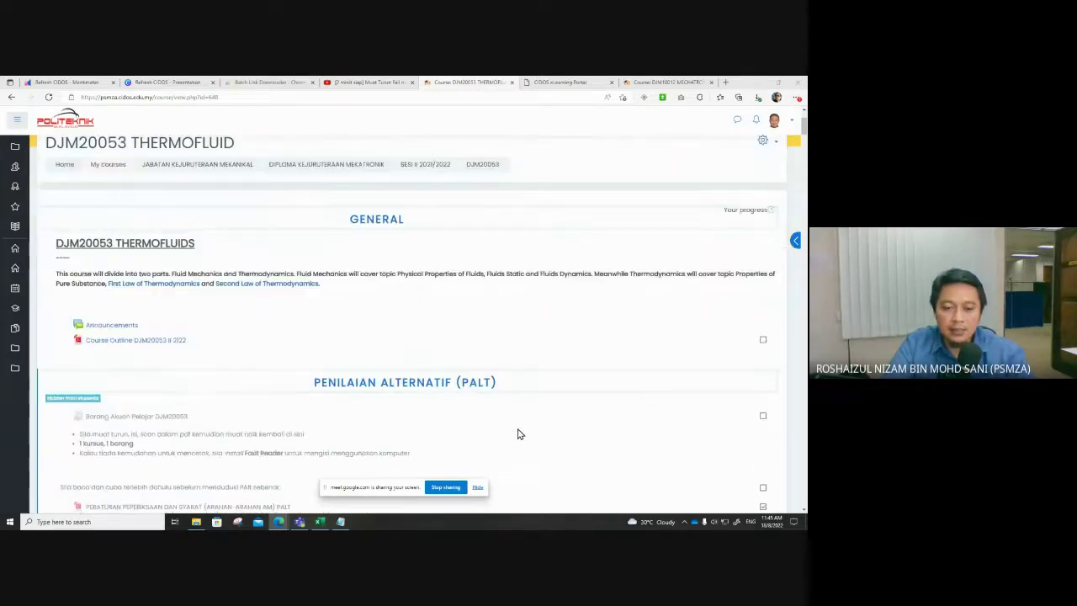
pyautogui.scroll(2, 516, 432)
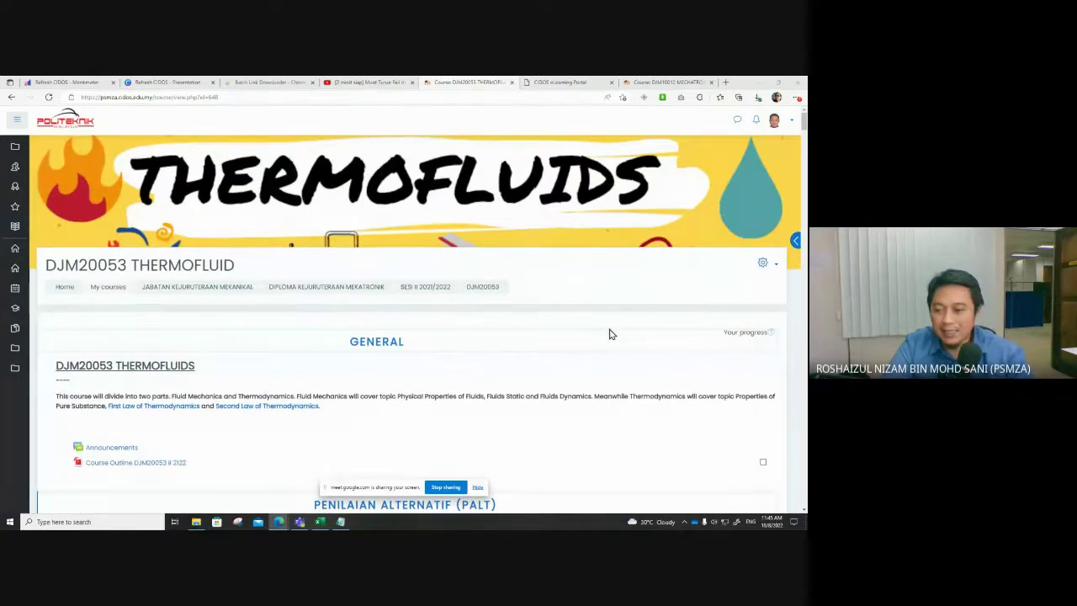
pyautogui.click(764, 264)
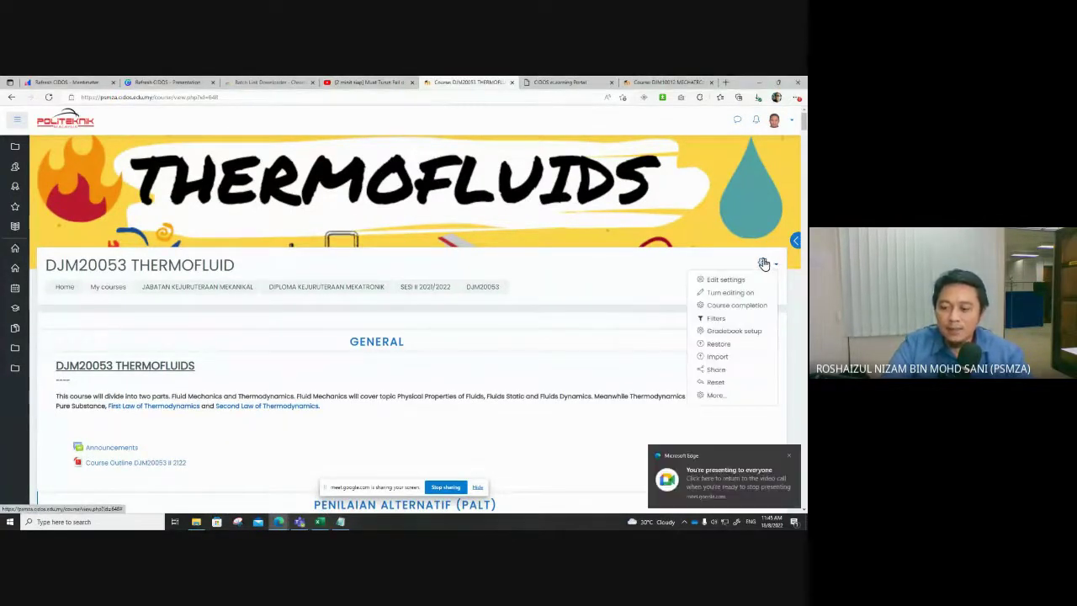
# Turn editing on for DJM20053 and review the sections down to Week 14-1 Test 2 & Quiz 2.
pyautogui.click(730, 293)
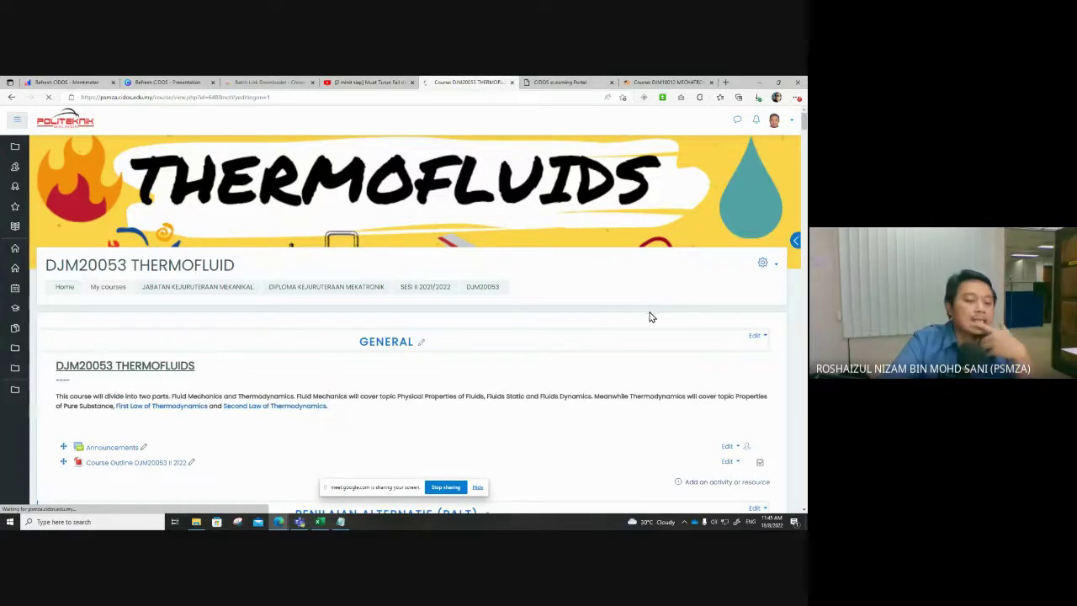
pyautogui.scroll(-3, 648, 321)
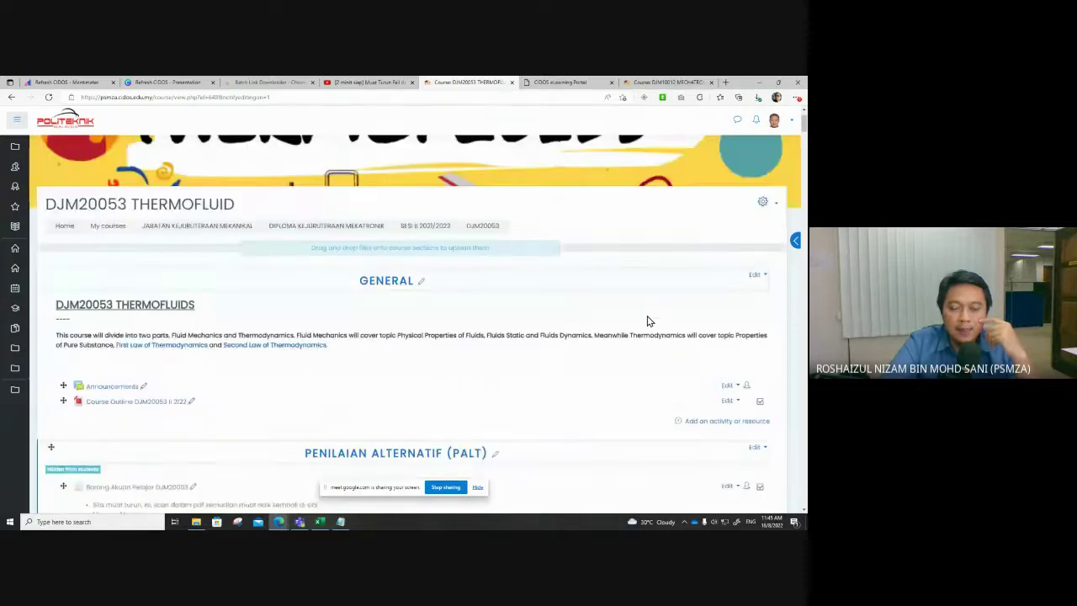
pyautogui.scroll(-3, 648, 320)
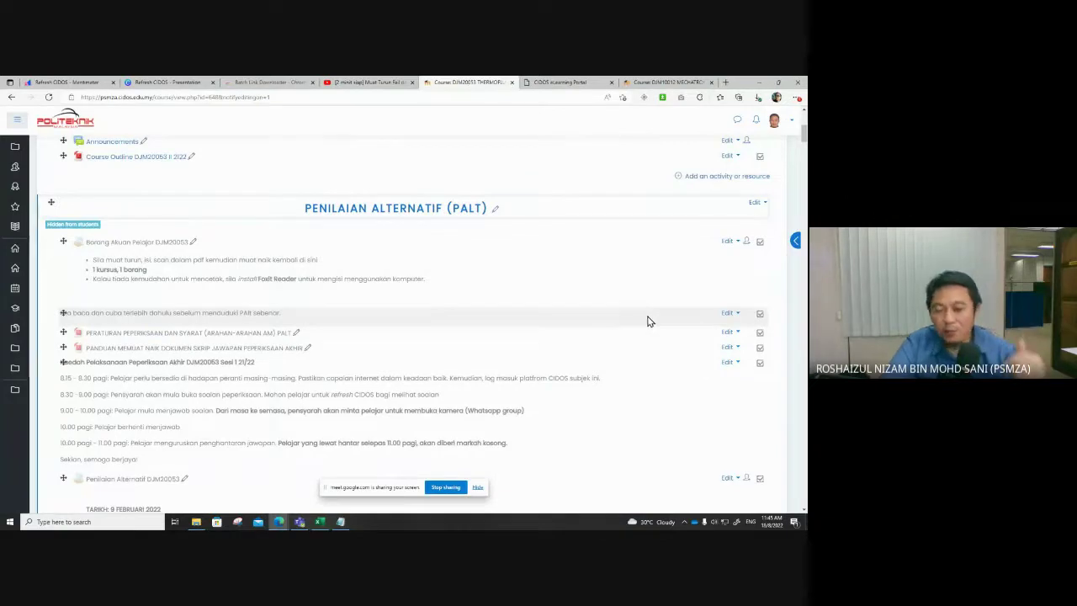
pyautogui.scroll(7, 648, 321)
pyautogui.scroll(-1, 648, 319)
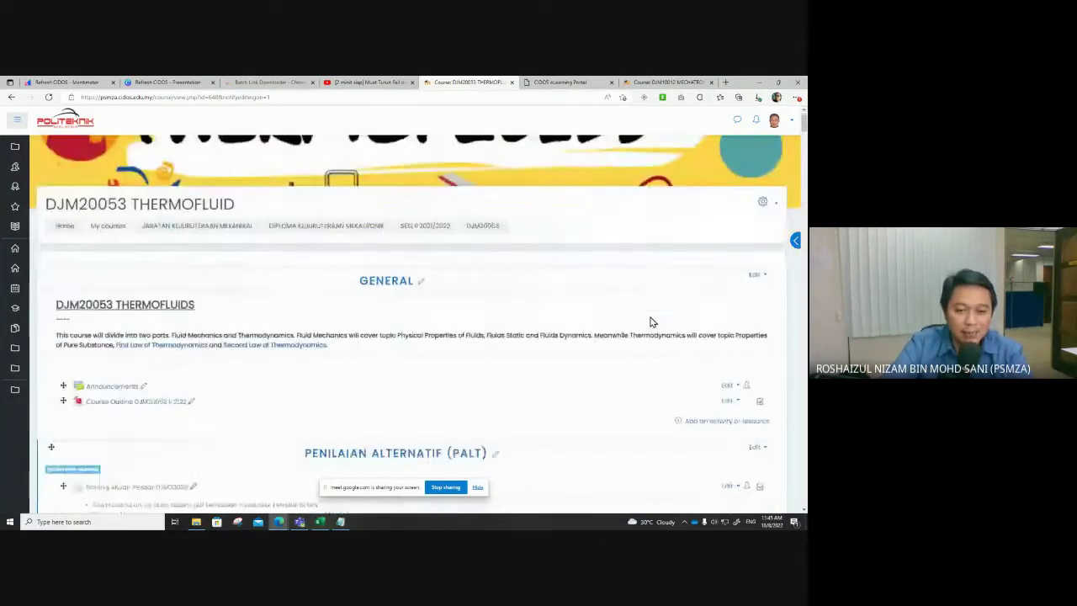
pyautogui.scroll(-2, 446, 281)
pyautogui.scroll(-5, 453, 288)
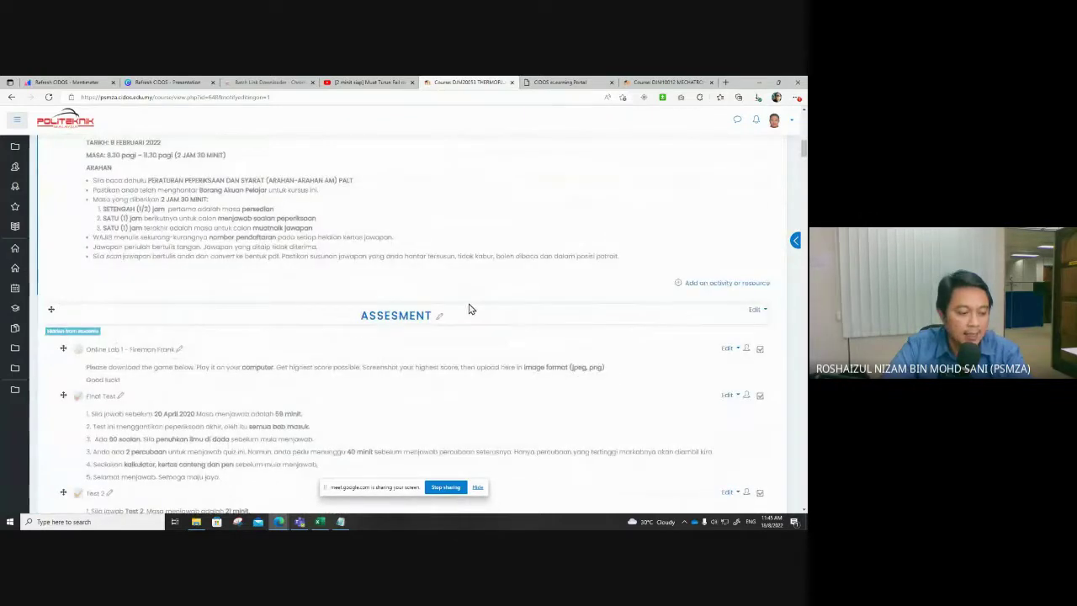
pyautogui.scroll(-4, 466, 312)
pyautogui.scroll(-5, 367, 344)
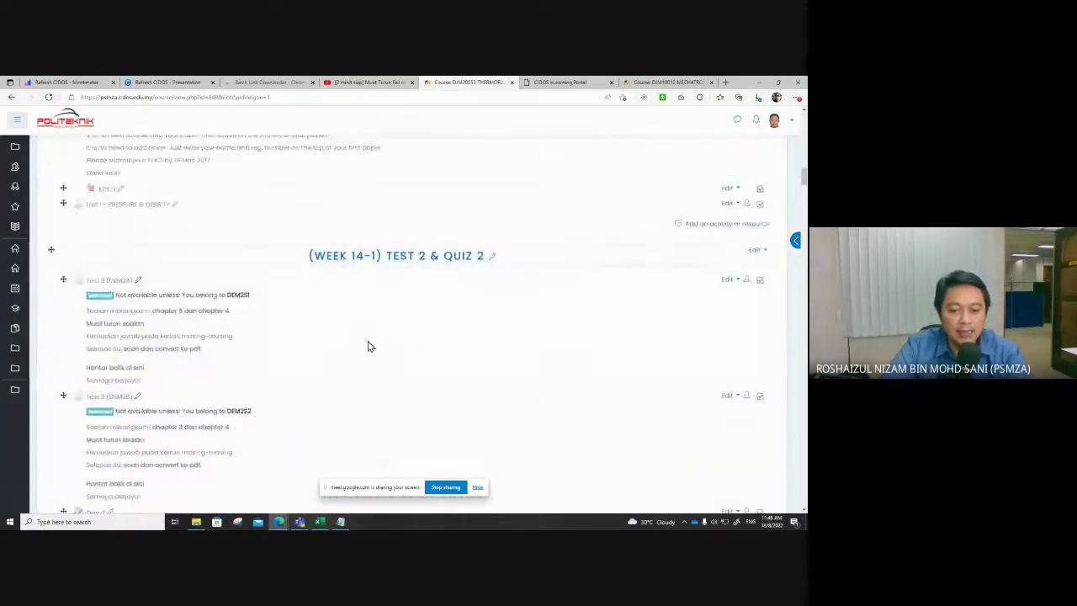
pyautogui.scroll(-2, 530, 269)
pyautogui.scroll(-2, 530, 269)
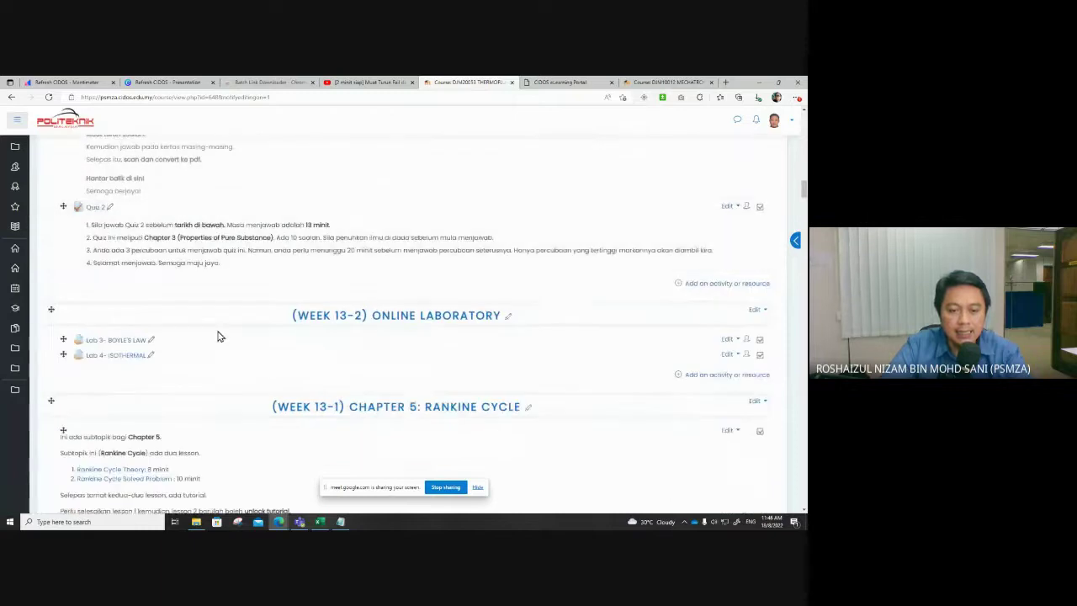
pyautogui.scroll(-2, 424, 385)
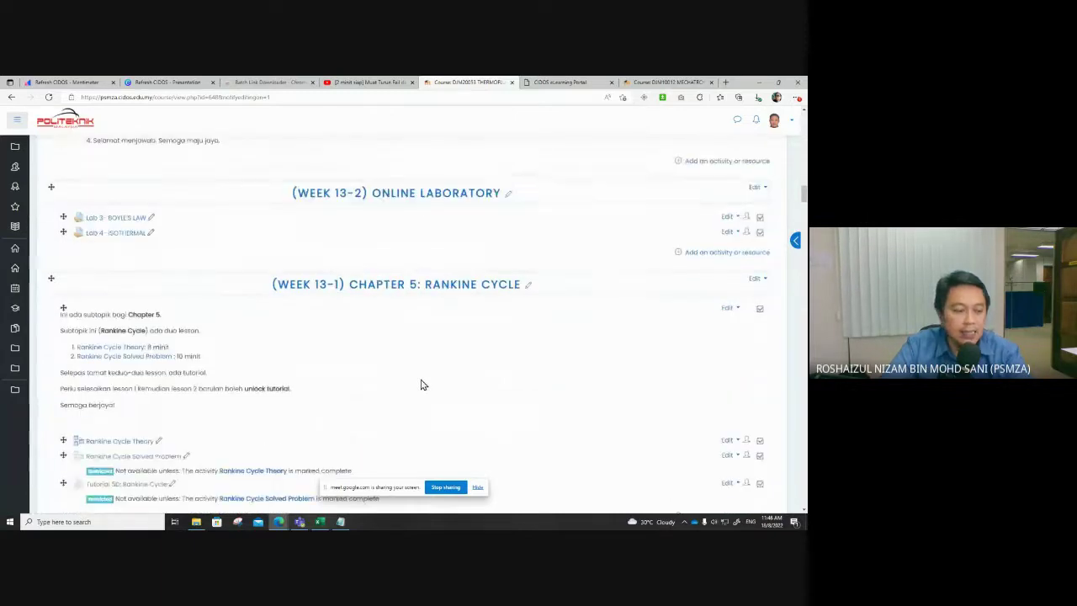
pyautogui.scroll(-1, 423, 382)
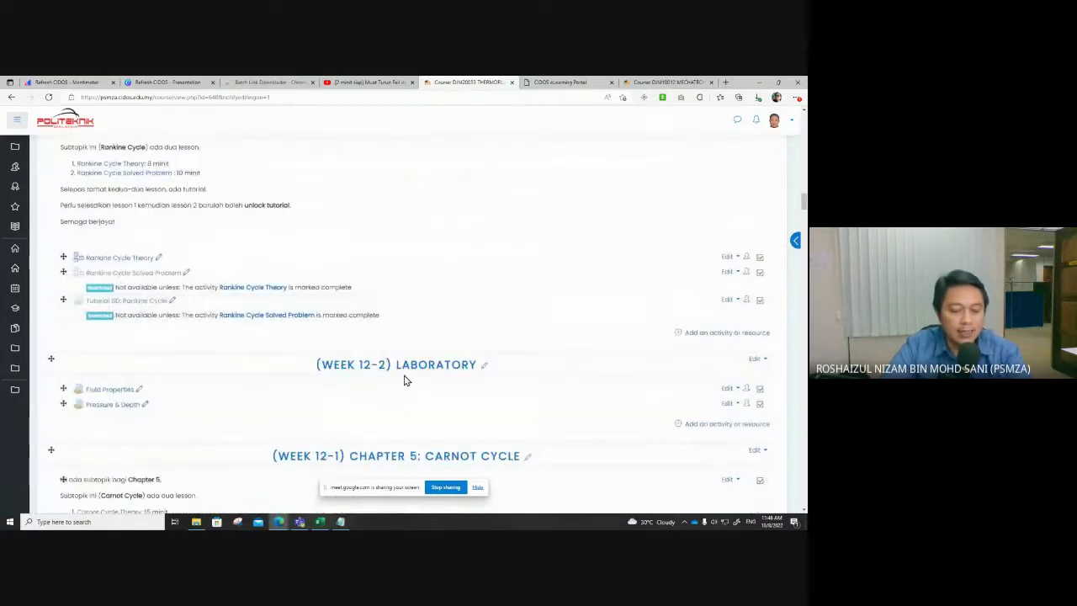
pyautogui.scroll(2, 505, 412)
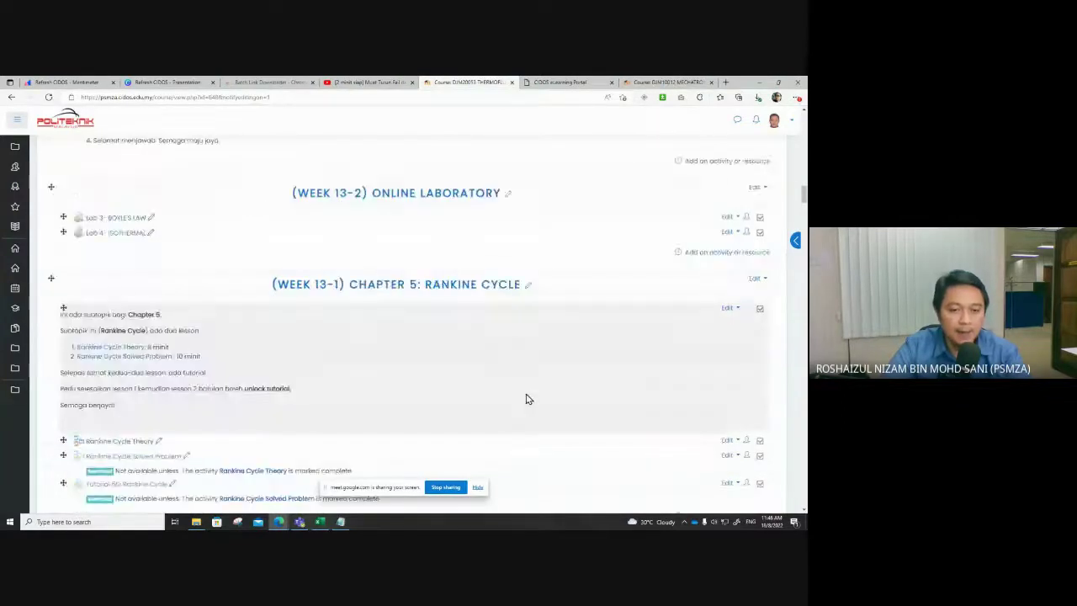
pyautogui.scroll(12, 528, 399)
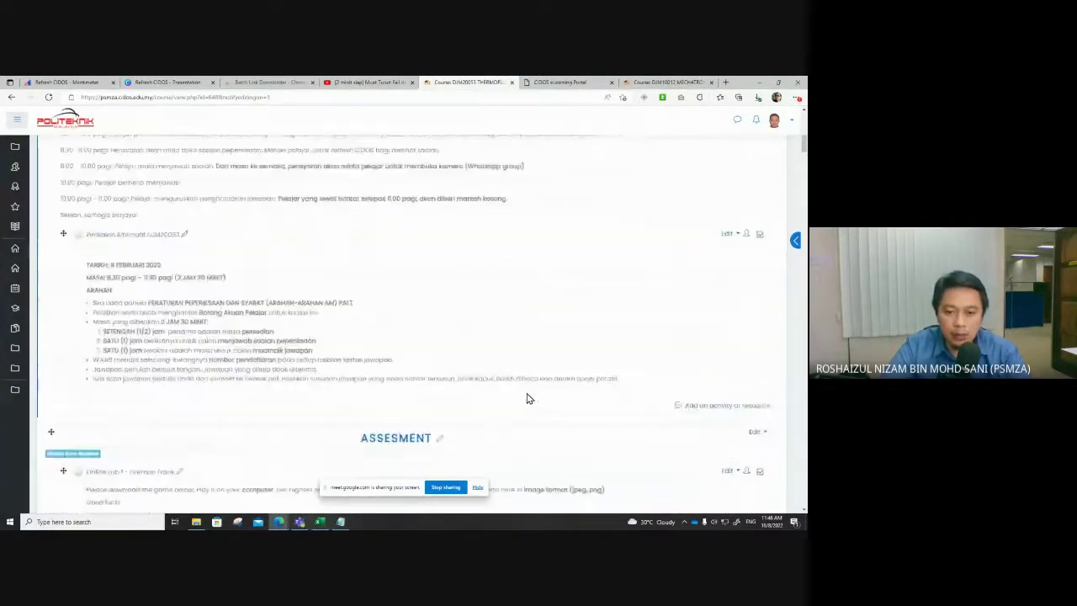
pyautogui.scroll(15, 528, 398)
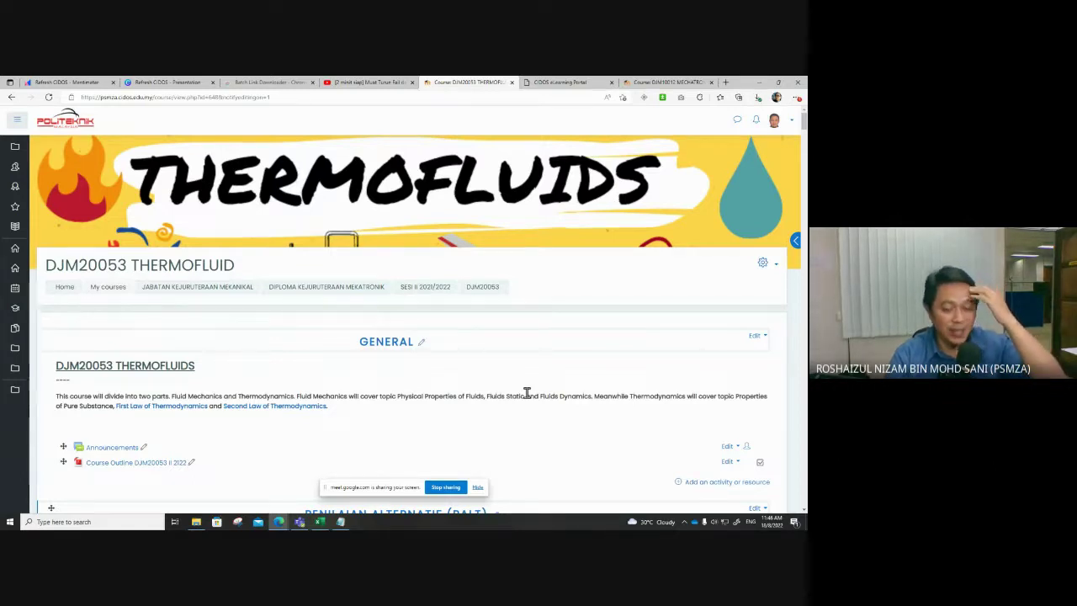
pyautogui.scroll(-2, 578, 418)
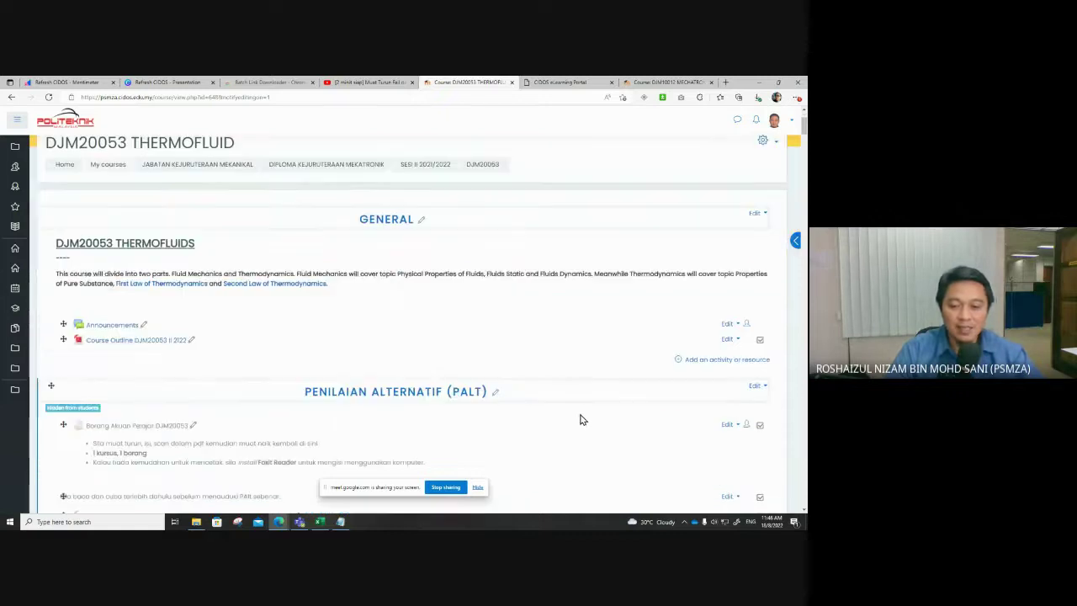
pyautogui.scroll(-5, 555, 345)
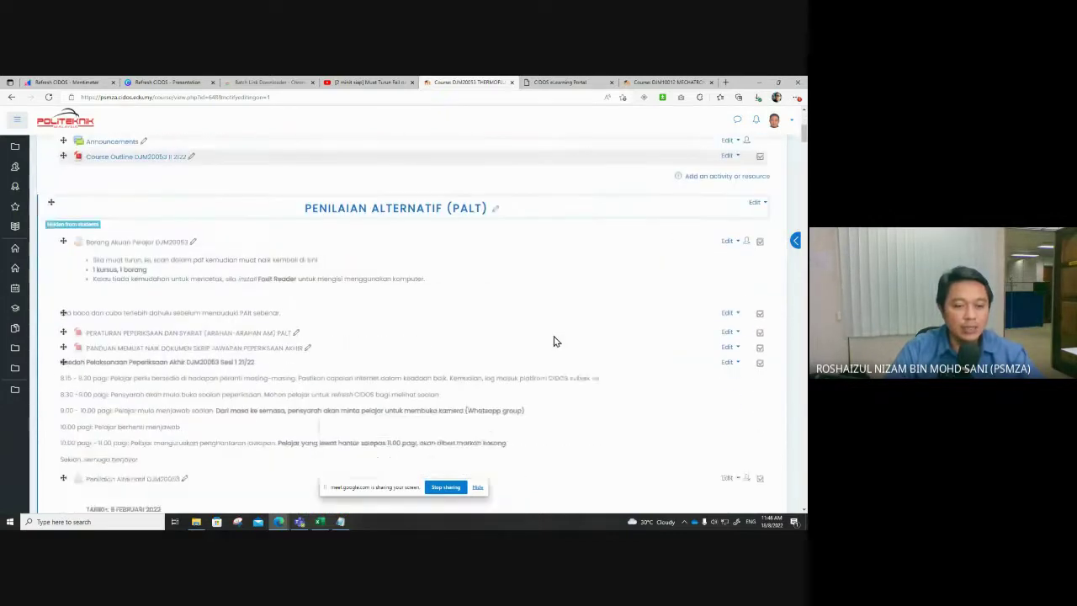
pyautogui.scroll(-15, 554, 340)
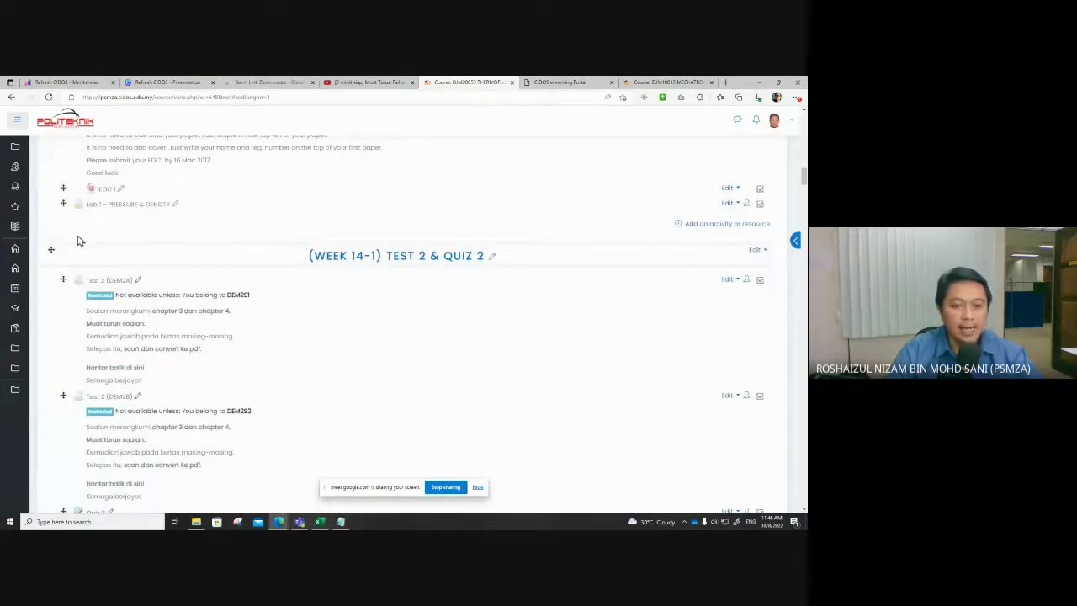
pyautogui.click(755, 253)
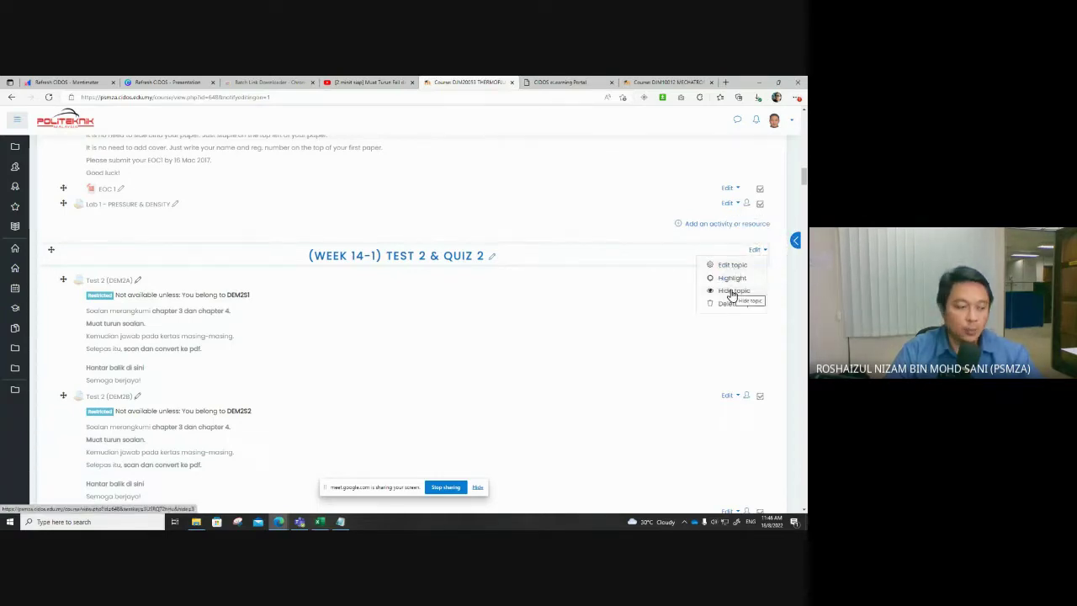
pyautogui.click(732, 292)
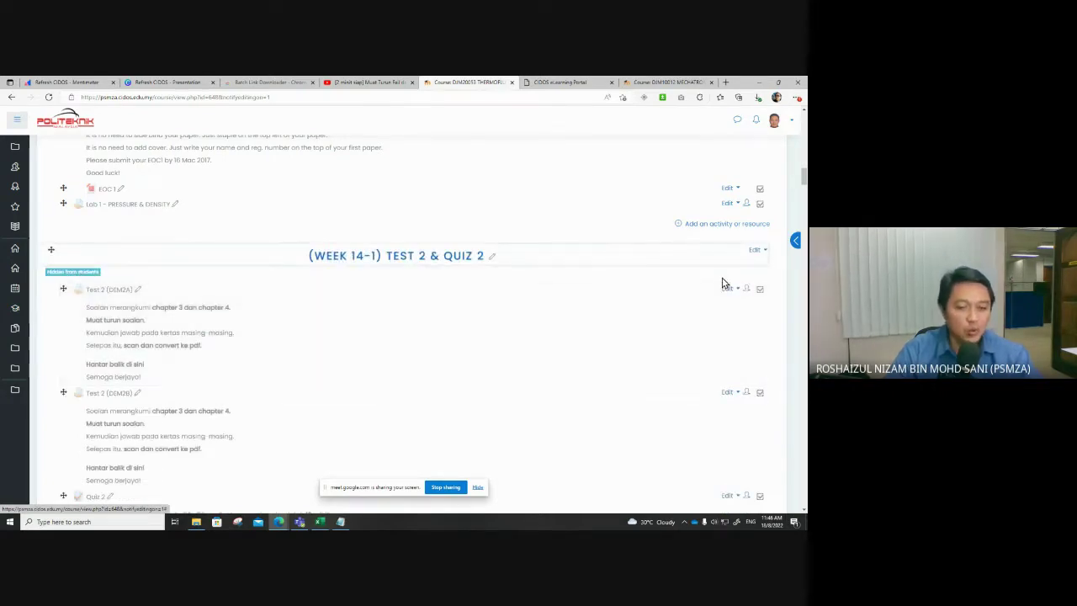
pyautogui.scroll(10, 543, 313)
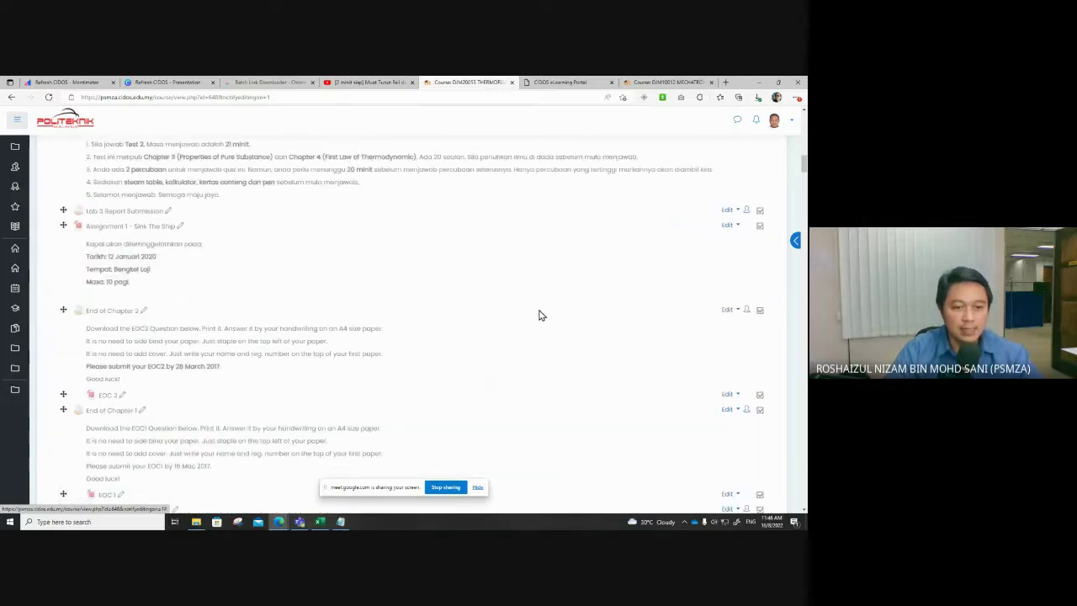
pyautogui.scroll(4, 545, 314)
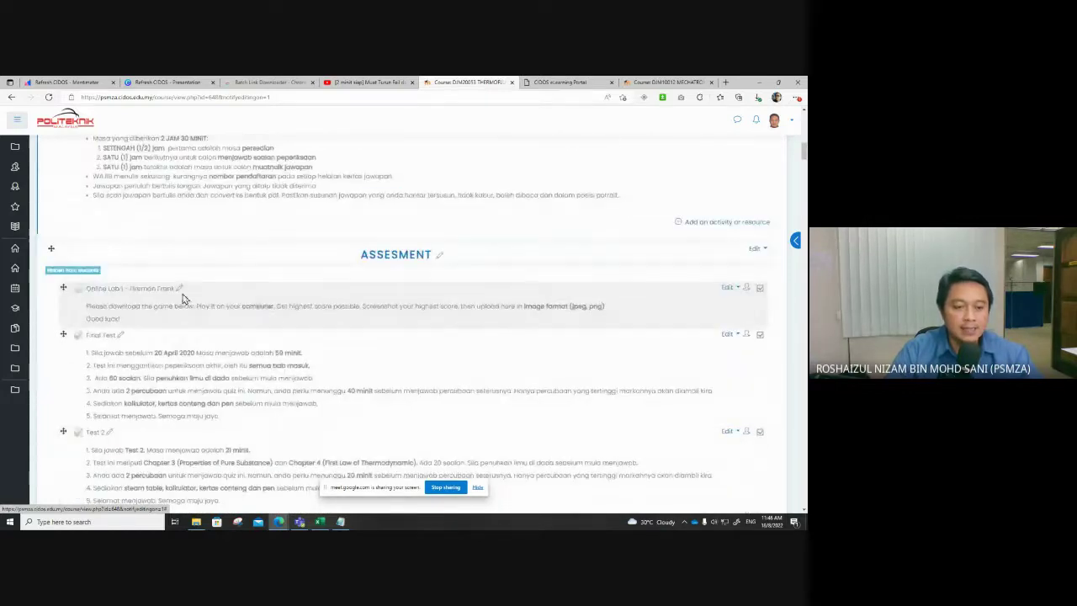
pyautogui.scroll(-10, 183, 297)
pyautogui.scroll(10, 183, 298)
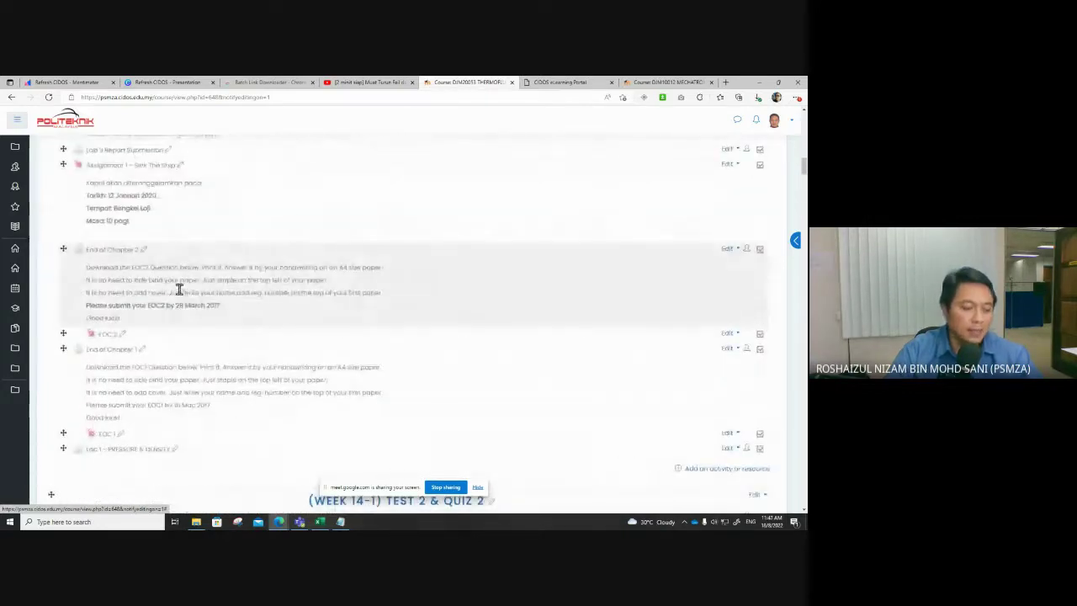
pyautogui.scroll(2, 331, 294)
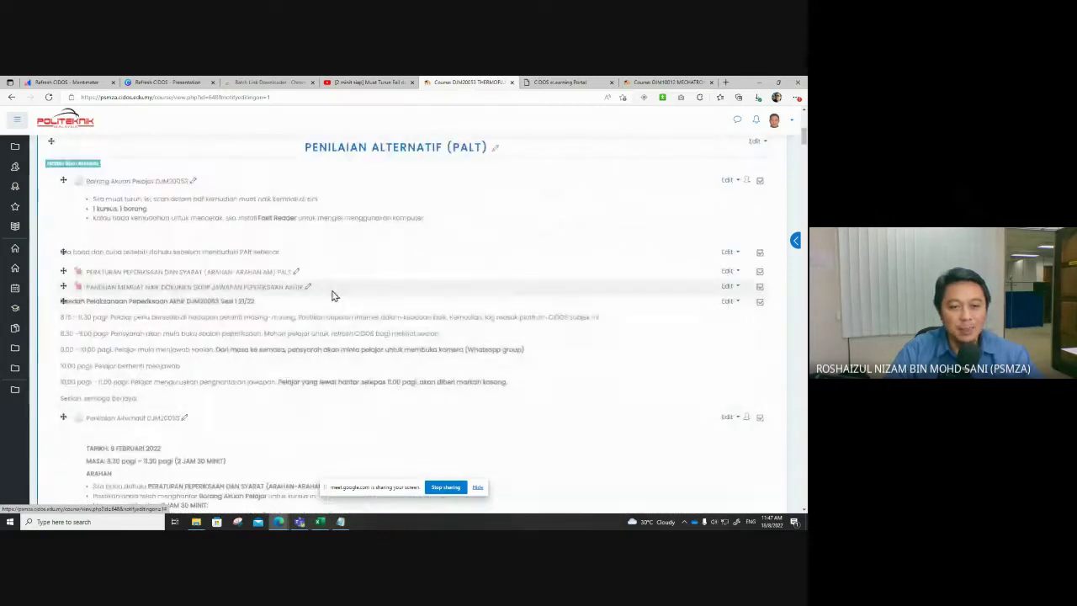
pyautogui.scroll(1, 529, 280)
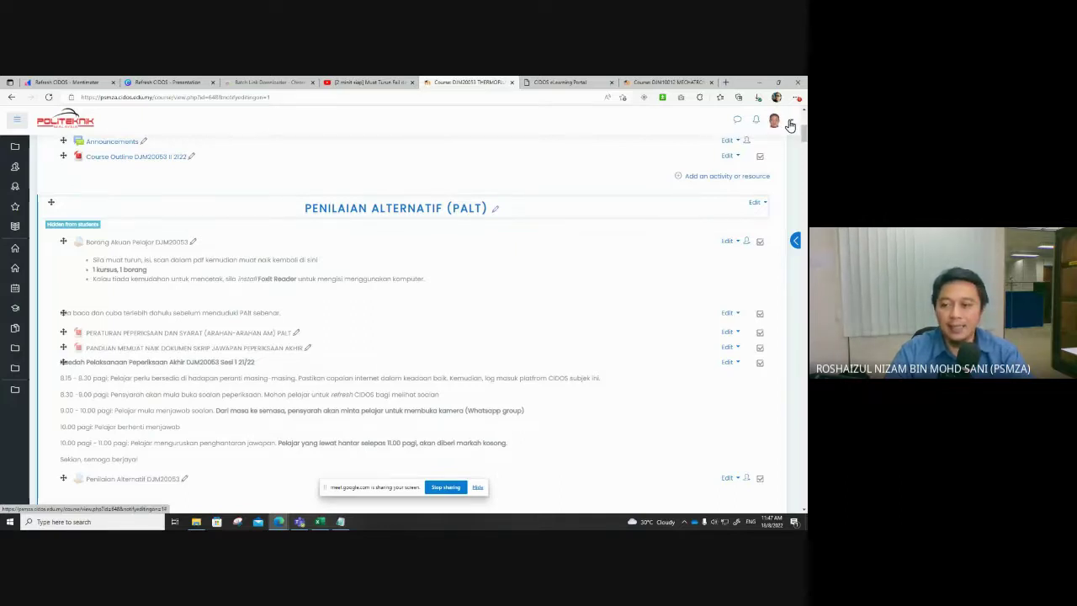
# Use 'Switch role to...' in the user menu to view the course as Student.
pyautogui.click(790, 125)
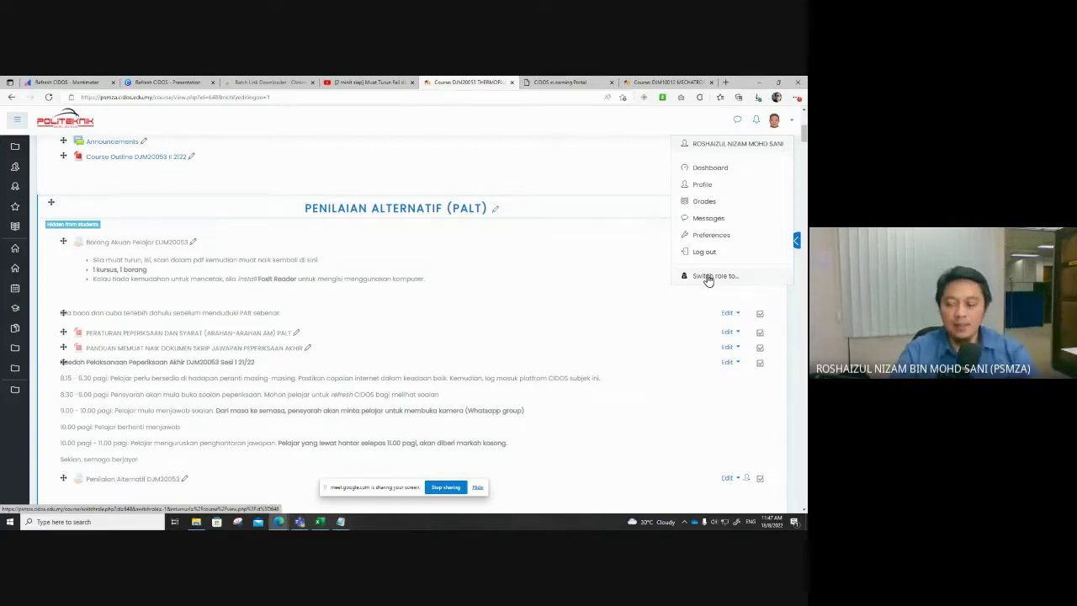
pyautogui.click(707, 278)
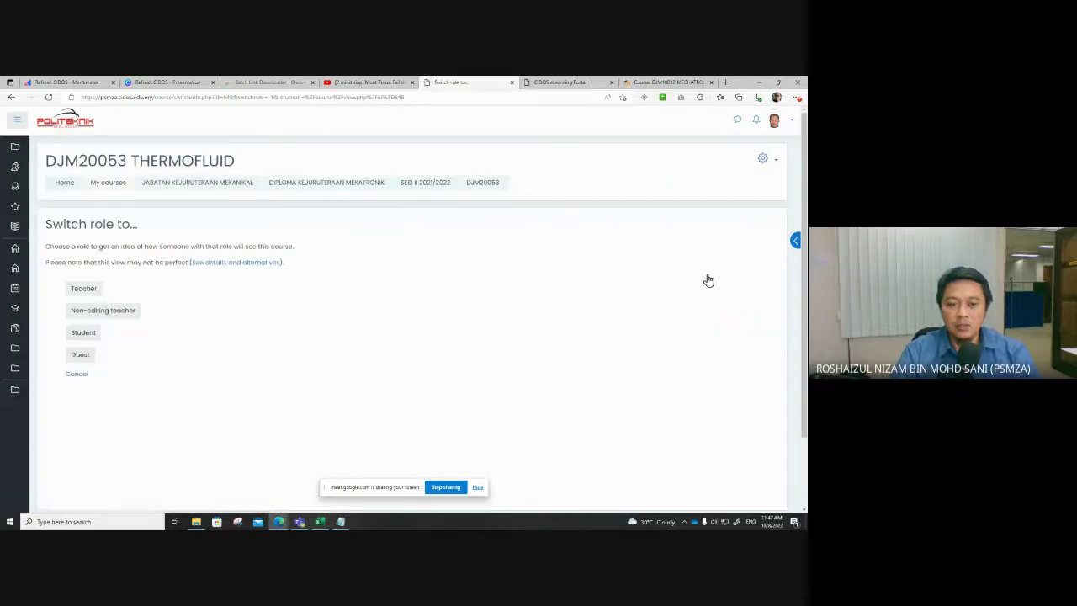
pyautogui.click(81, 335)
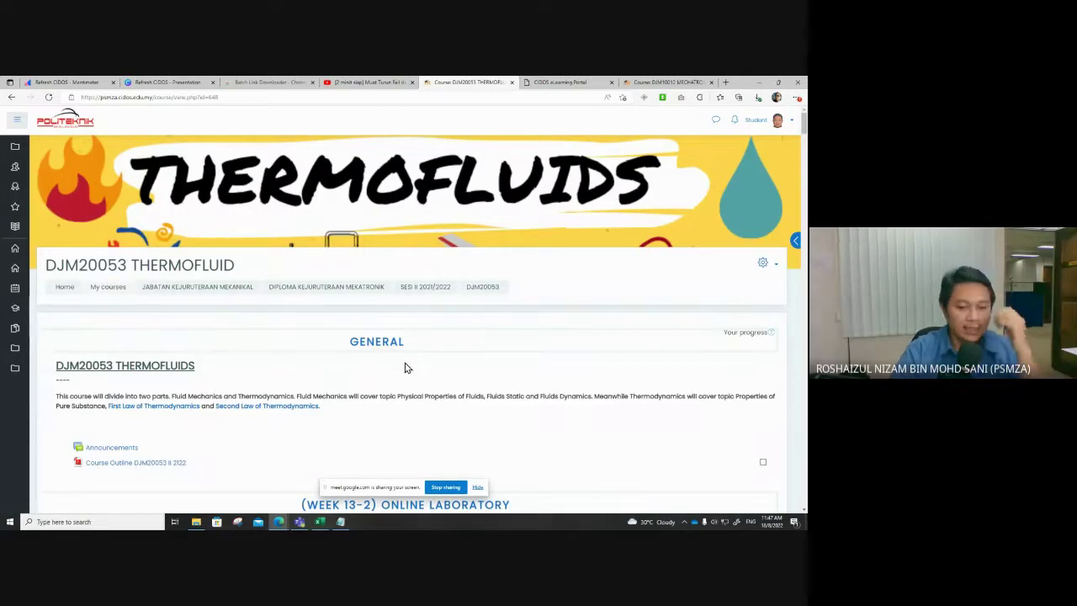
pyautogui.scroll(-3, 405, 368)
pyautogui.scroll(1, 405, 368)
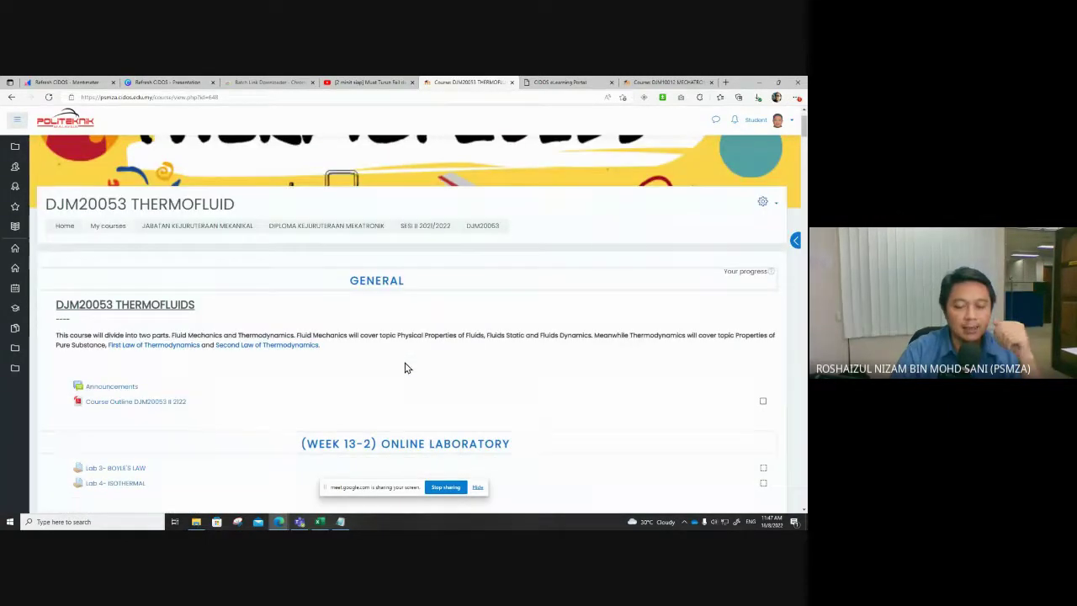
pyautogui.scroll(-3, 423, 321)
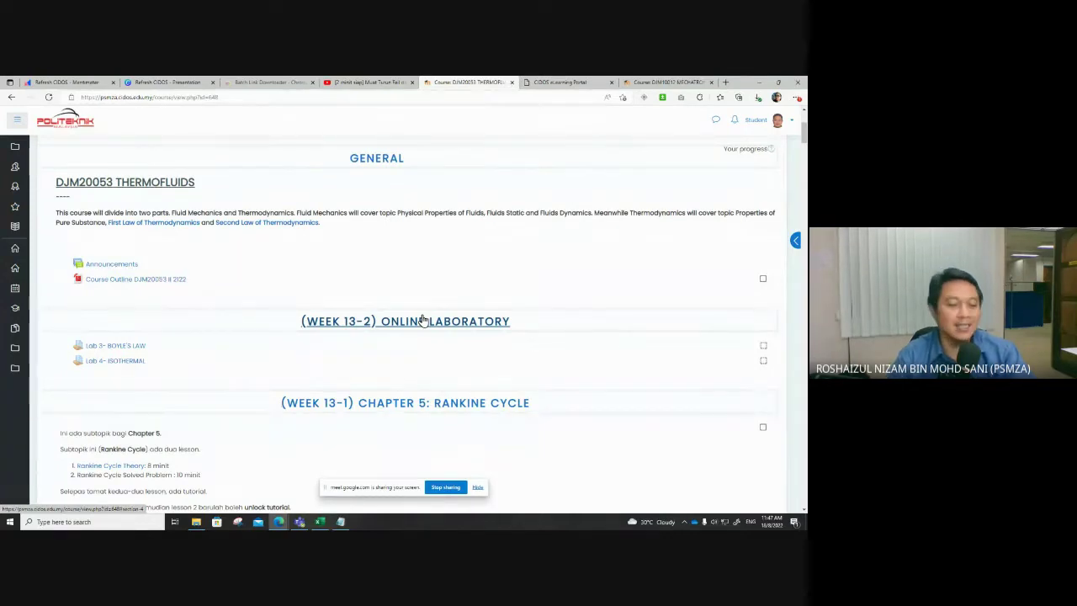
pyautogui.scroll(-1, 423, 320)
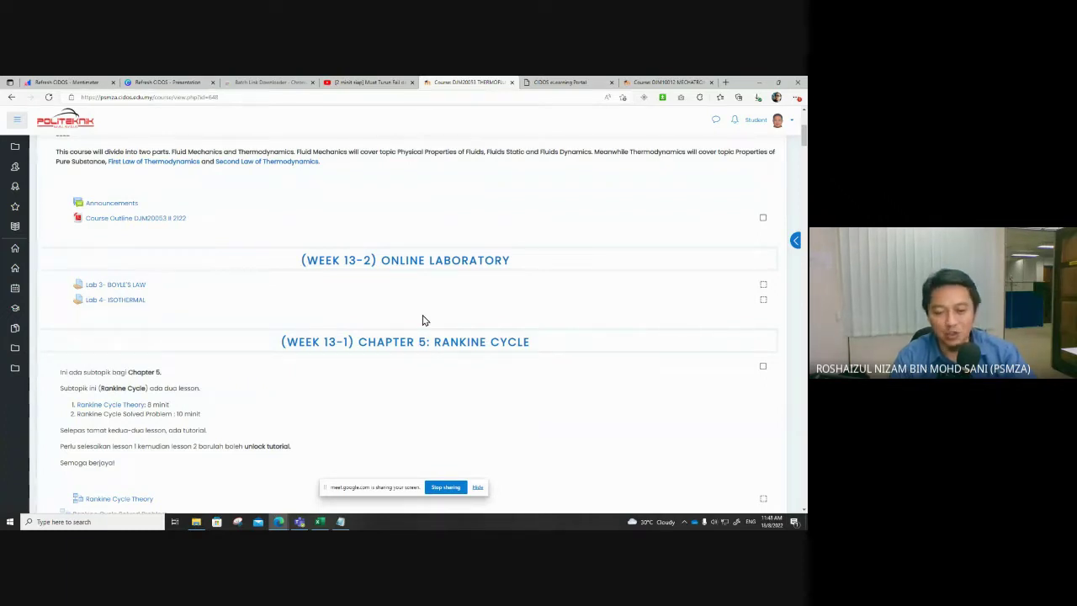
pyautogui.scroll(4, 423, 320)
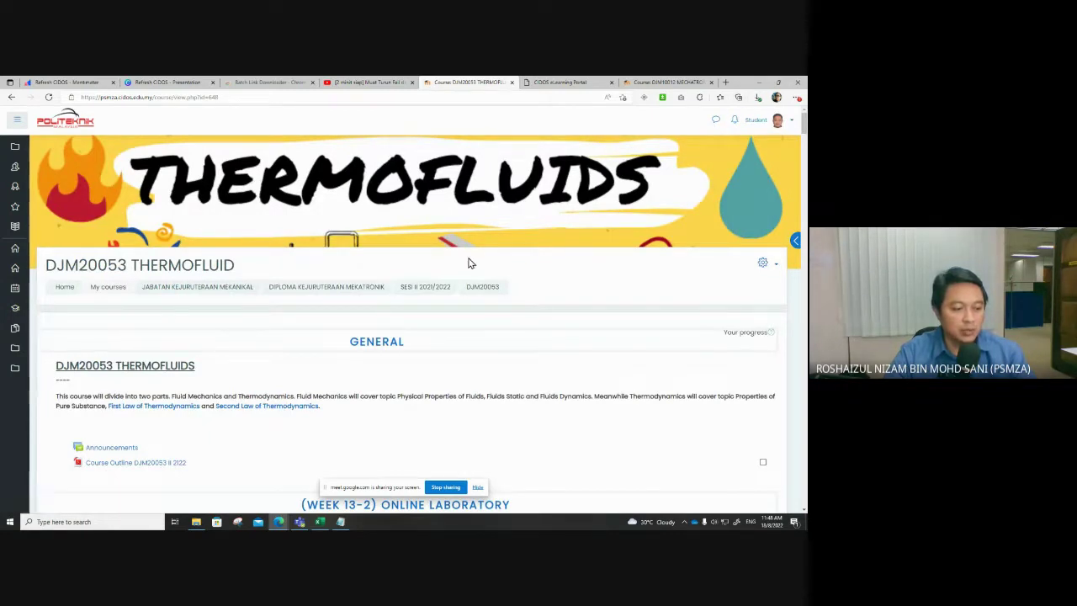
pyautogui.scroll(-1, 476, 252)
pyautogui.scroll(1, 480, 251)
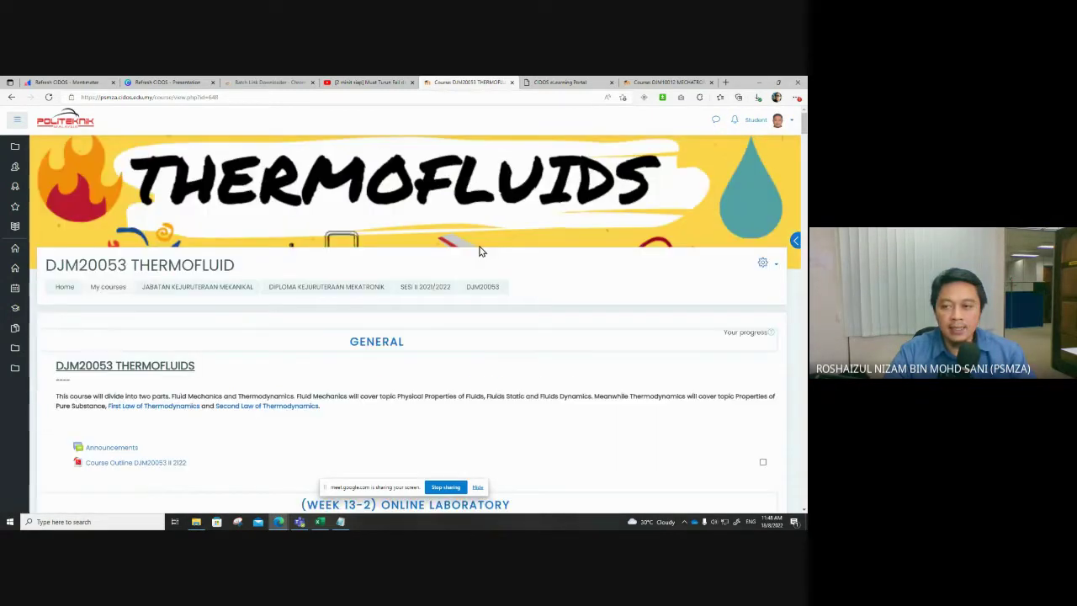
# Choose 'Return to my normal role', confirm PALT and Assessment reappear, then open the gear menu.
pyautogui.click(789, 122)
pyautogui.click(647, 125)
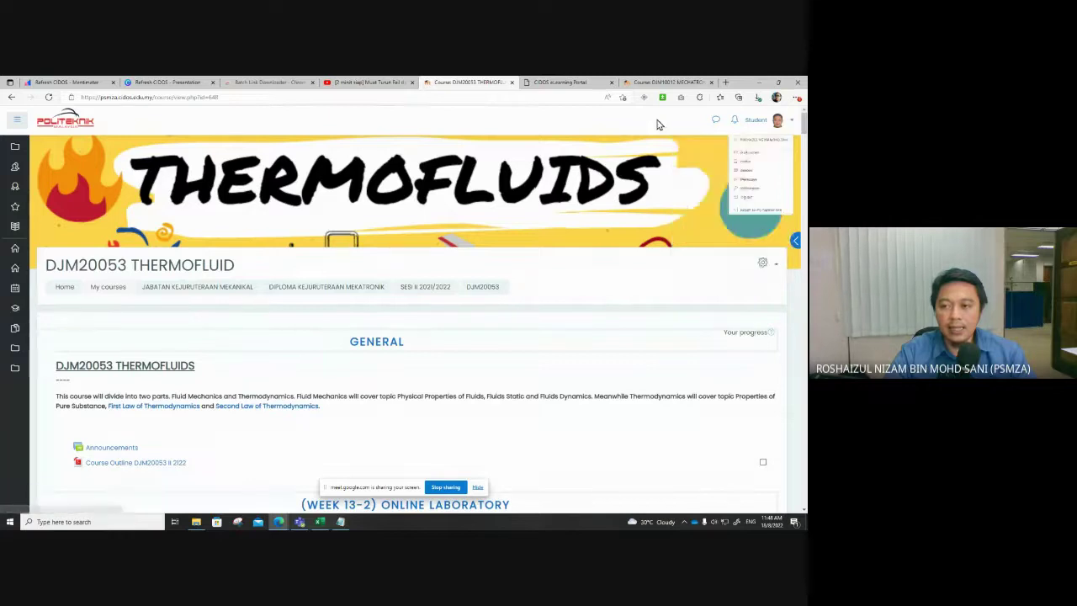
pyautogui.click(784, 125)
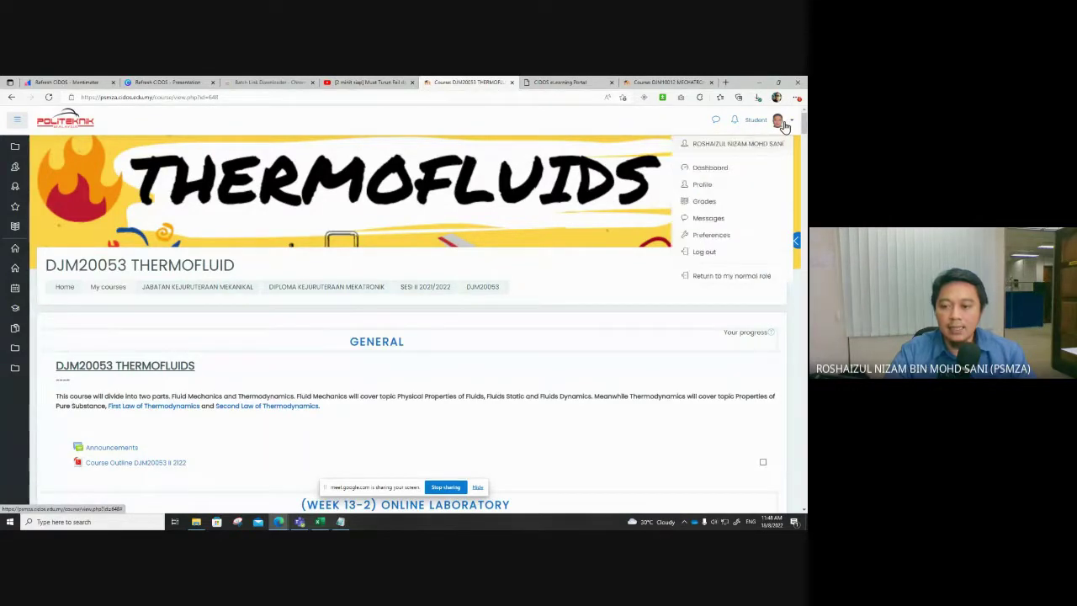
pyautogui.click(721, 277)
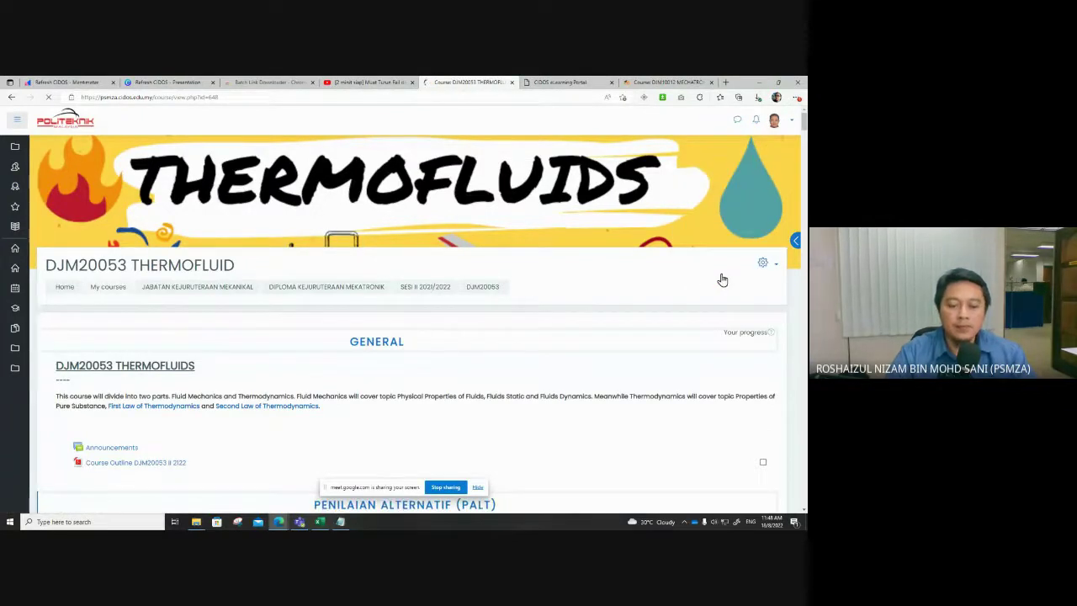
pyautogui.scroll(-3, 510, 352)
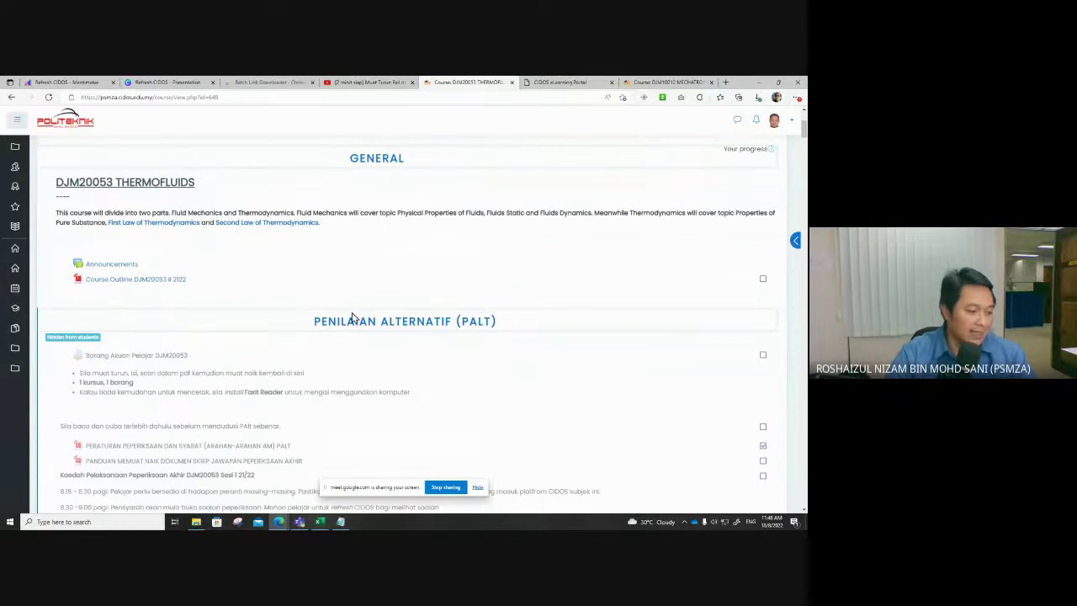
pyautogui.scroll(-9, 529, 332)
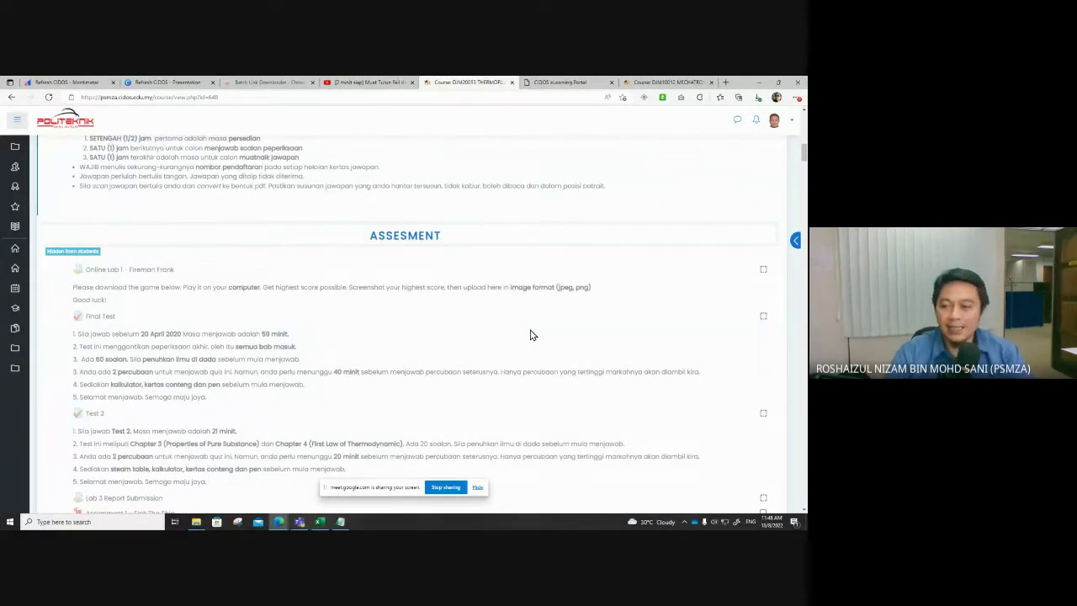
pyautogui.scroll(15, 530, 335)
pyautogui.click(762, 263)
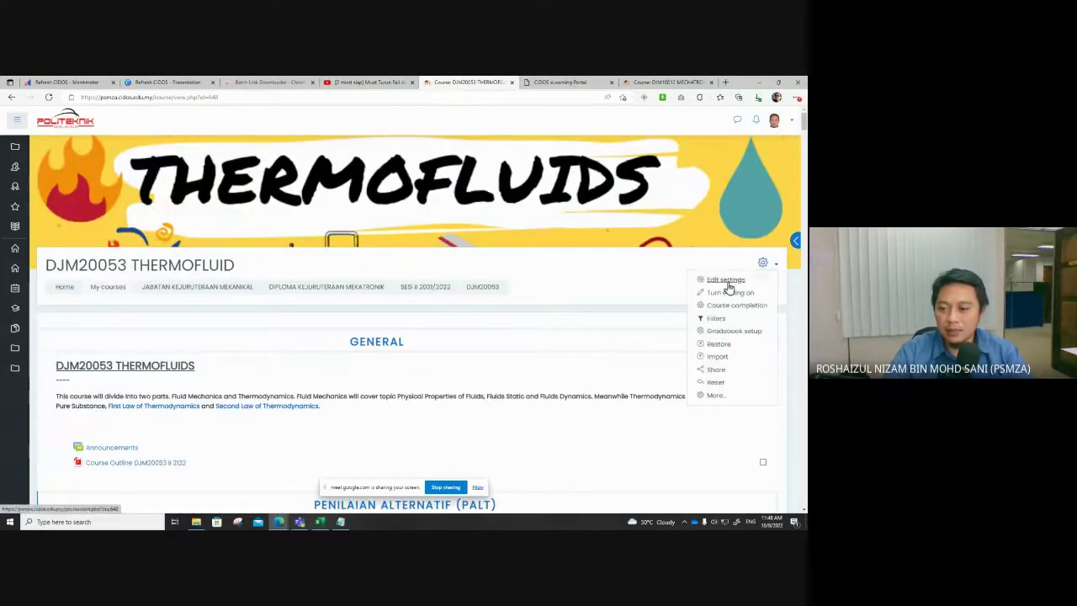
pyautogui.click(725, 281)
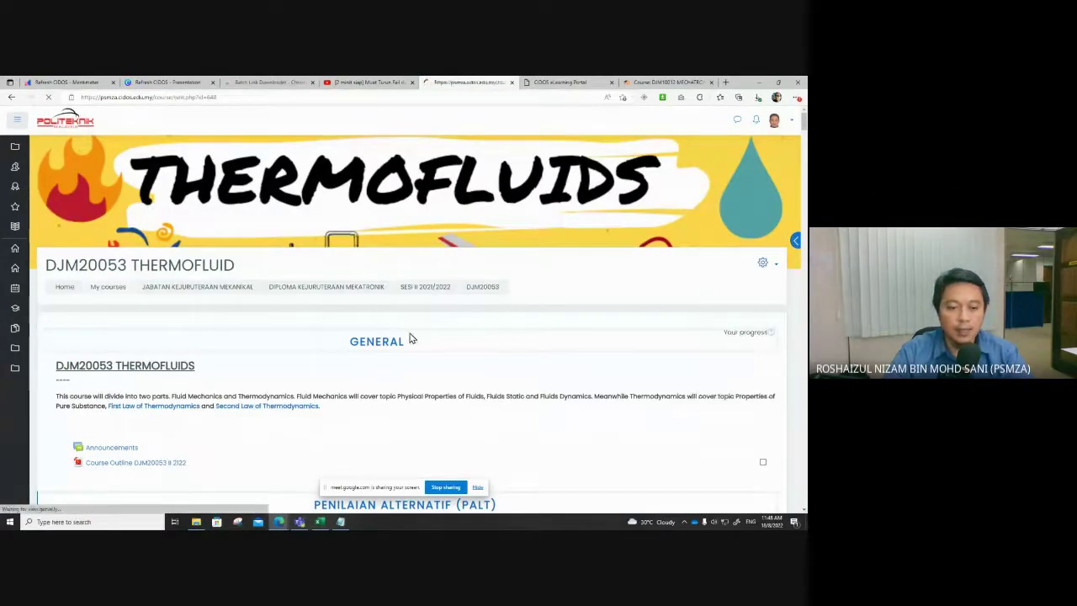
pyautogui.scroll(-3, 418, 330)
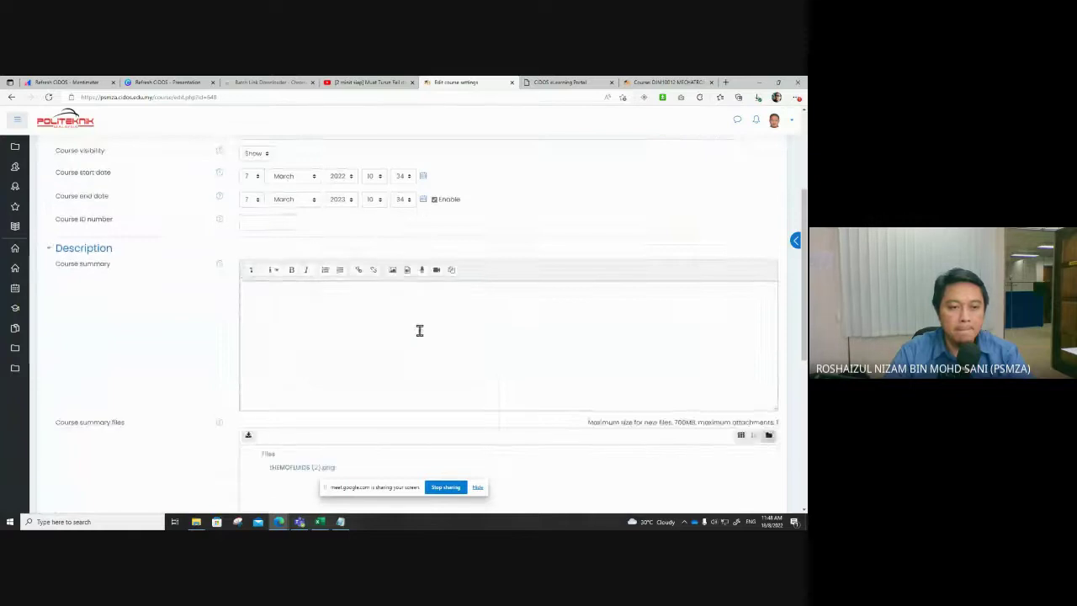
pyautogui.scroll(-10, 419, 330)
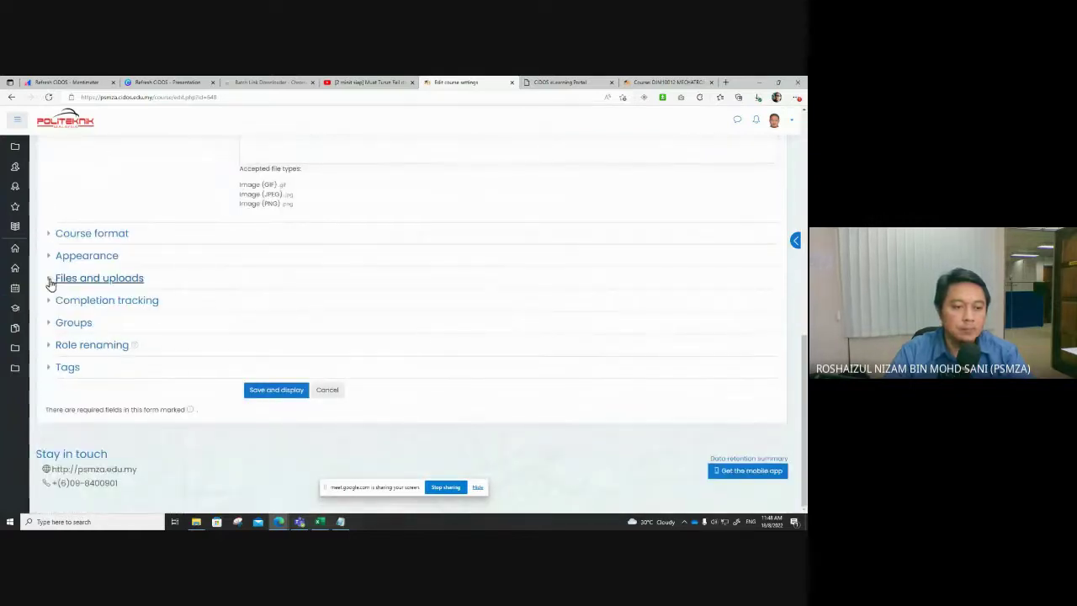
pyautogui.click(50, 282)
pyautogui.click(50, 283)
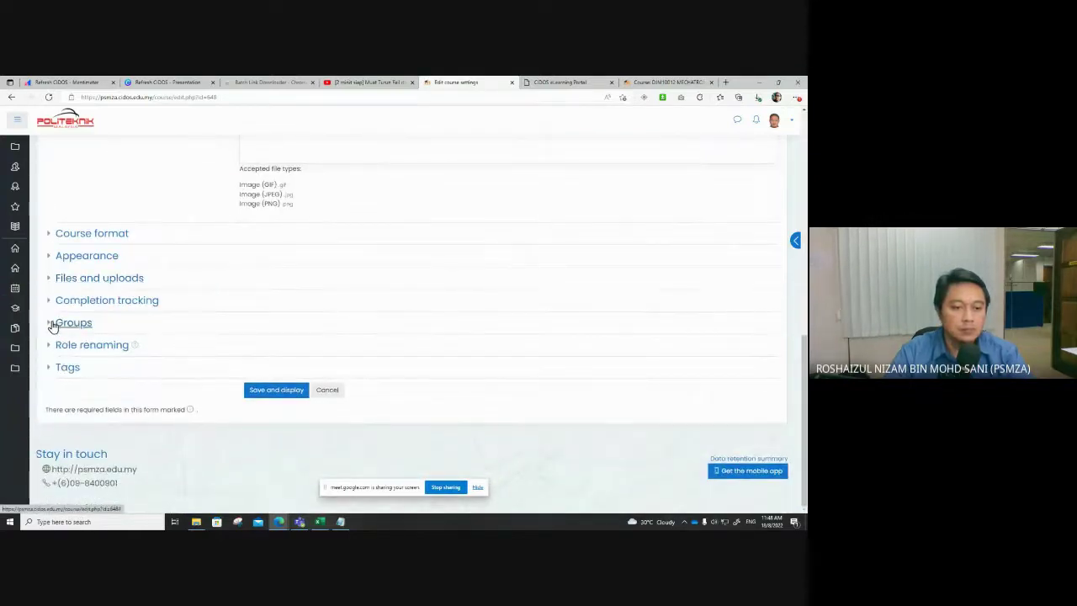
pyautogui.click(52, 258)
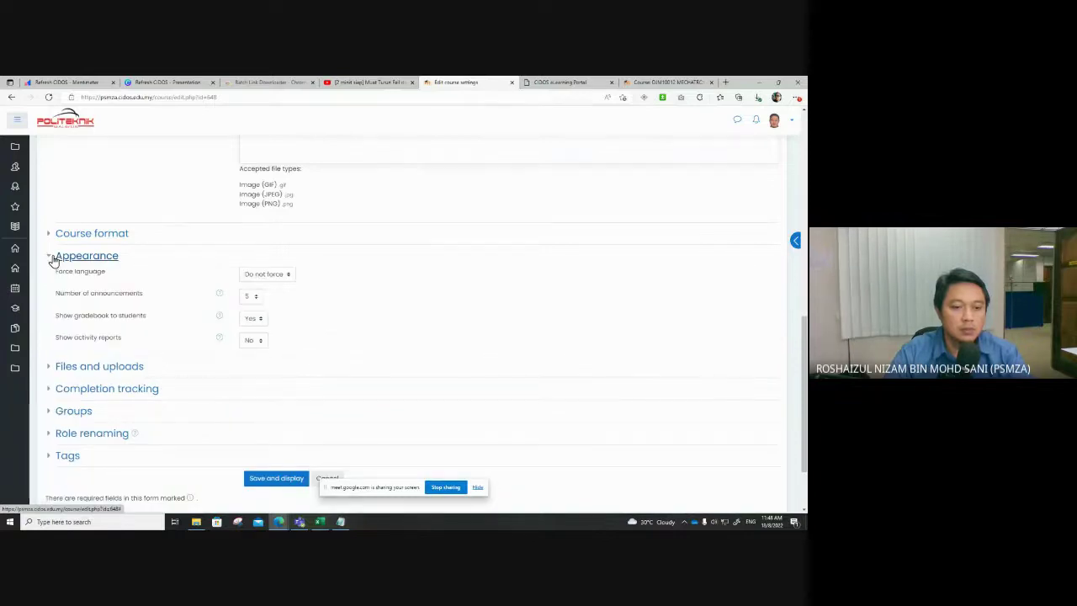
pyautogui.click(51, 235)
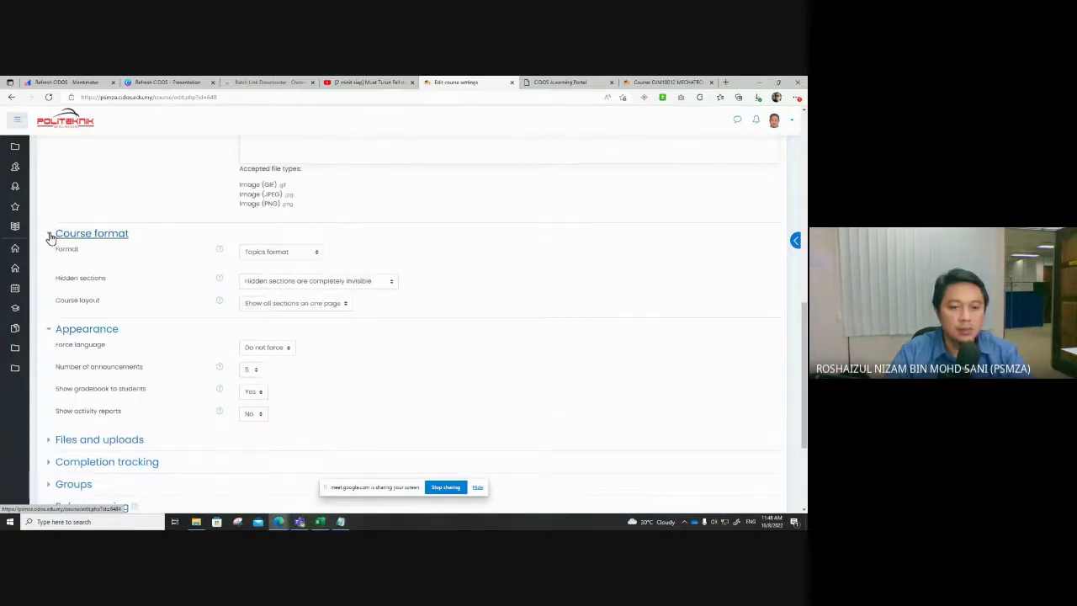
pyautogui.click(50, 235)
pyautogui.scroll(1, 425, 186)
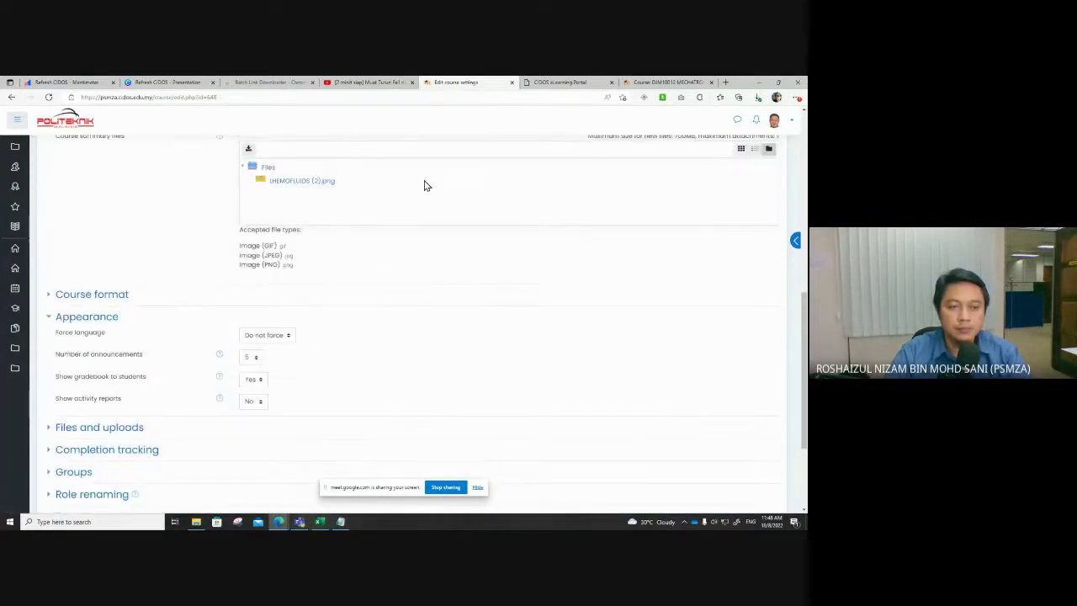
pyautogui.scroll(10, 425, 186)
pyautogui.click(11, 99)
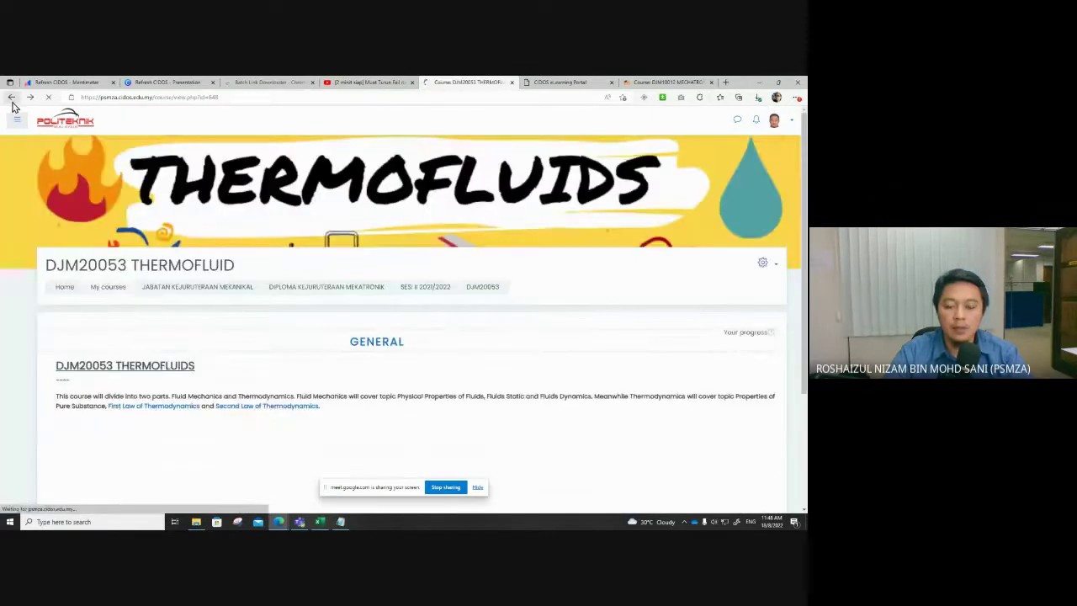
# Review the hidden PALT and ASSESMENT sections, then open the course's gear Actions menu.
pyautogui.scroll(-2, 632, 385)
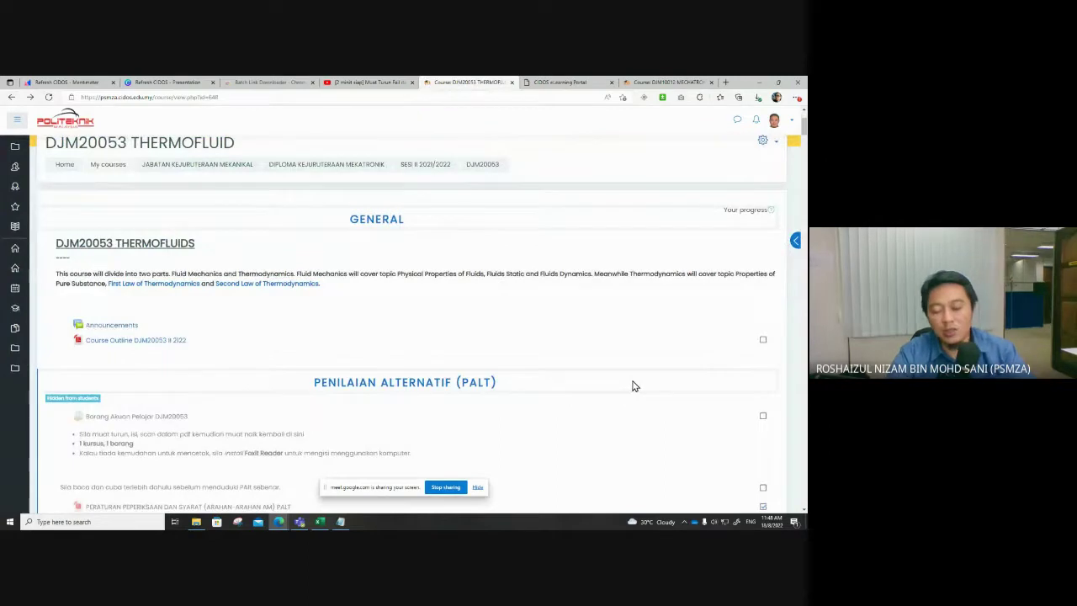
pyautogui.scroll(-1, 635, 386)
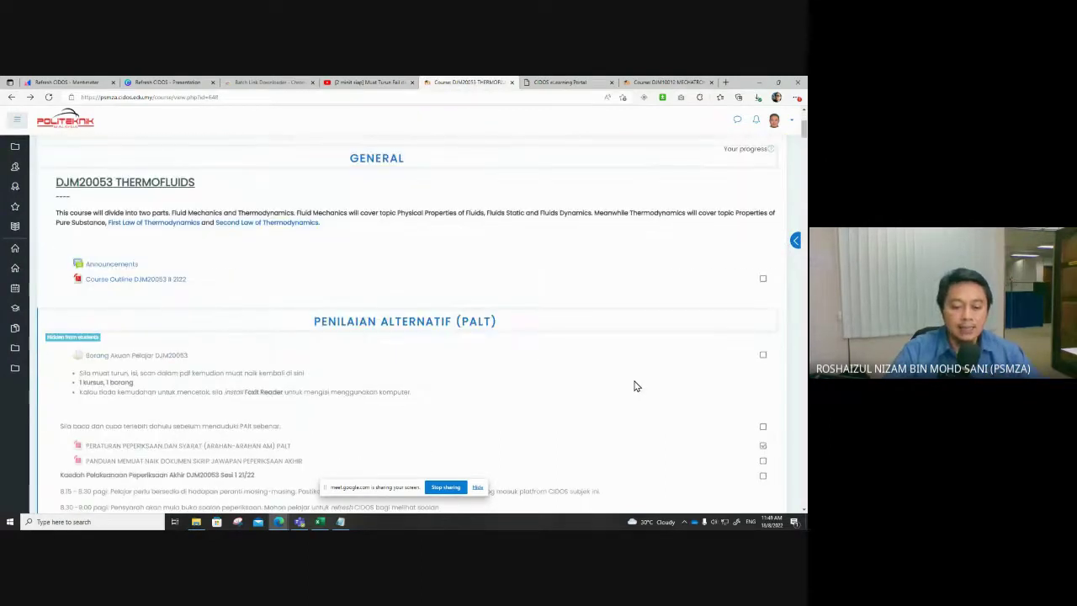
pyautogui.scroll(-1, 656, 378)
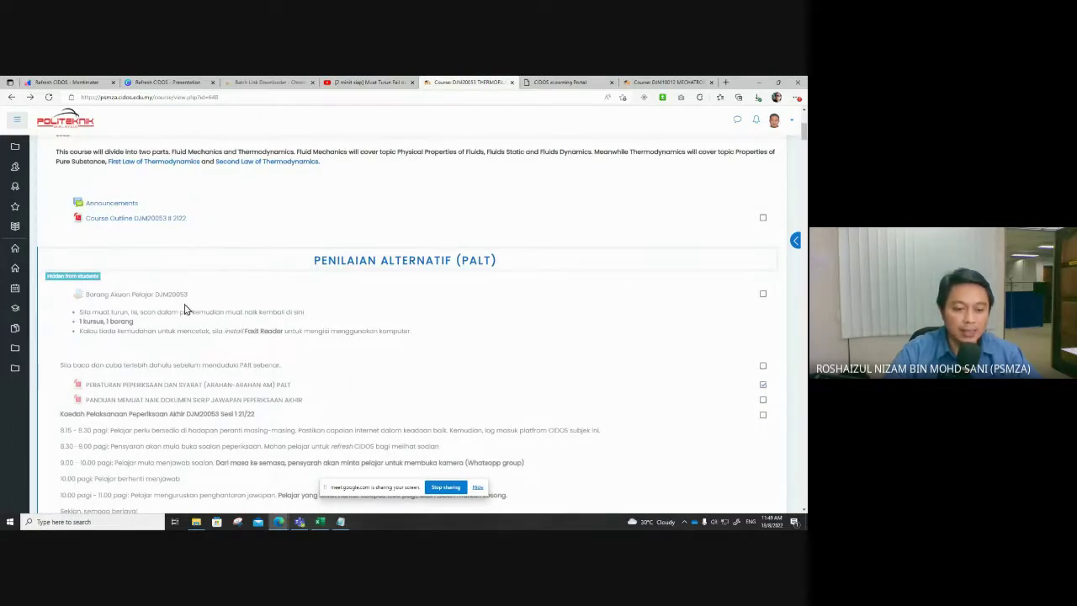
pyautogui.scroll(-3, 187, 310)
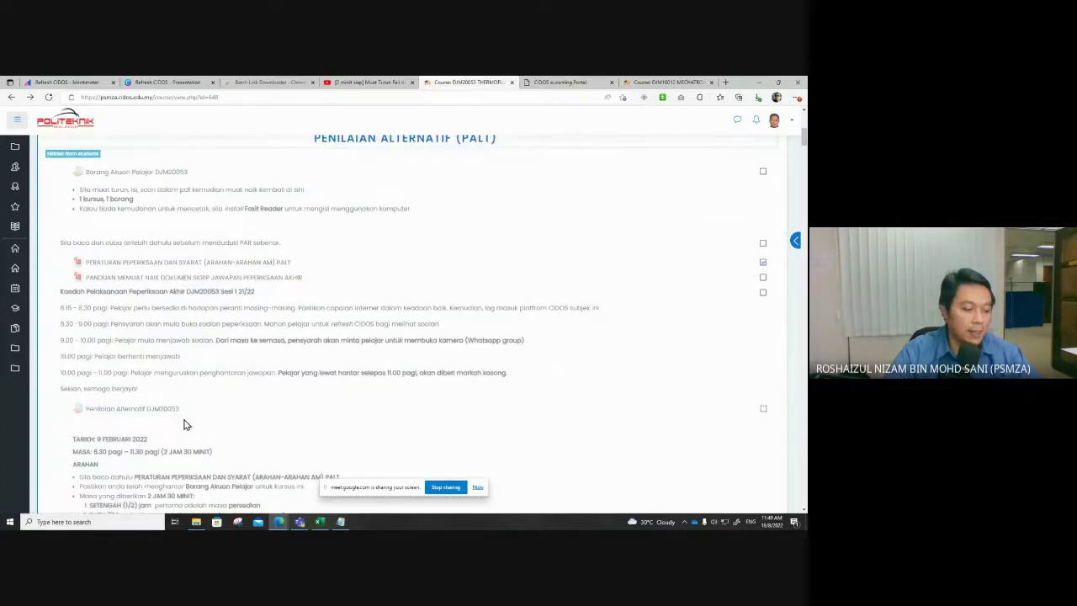
pyautogui.scroll(-5, 187, 425)
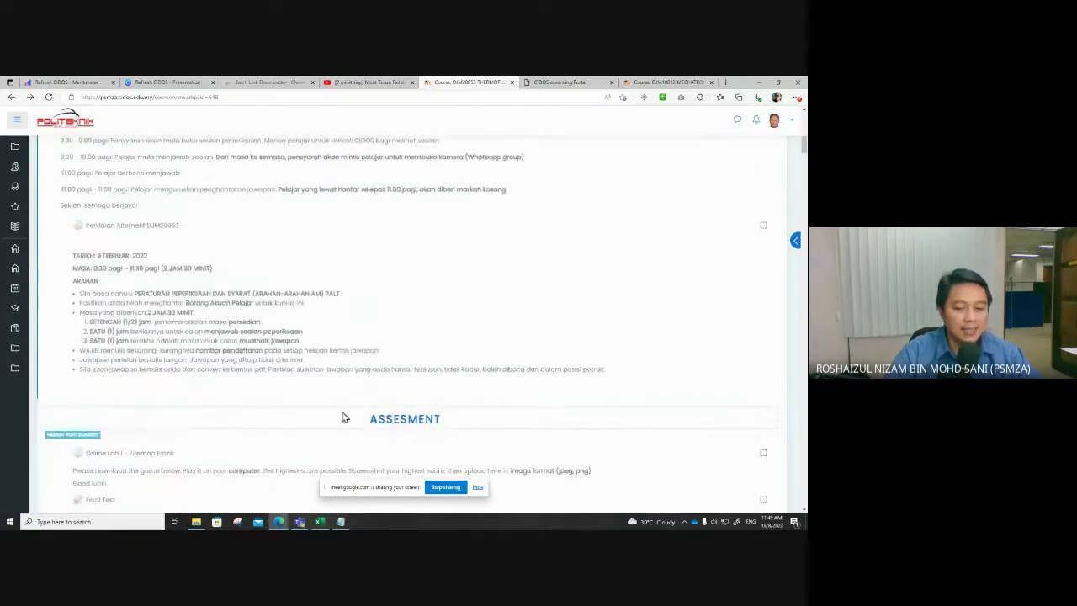
pyautogui.scroll(-2, 345, 417)
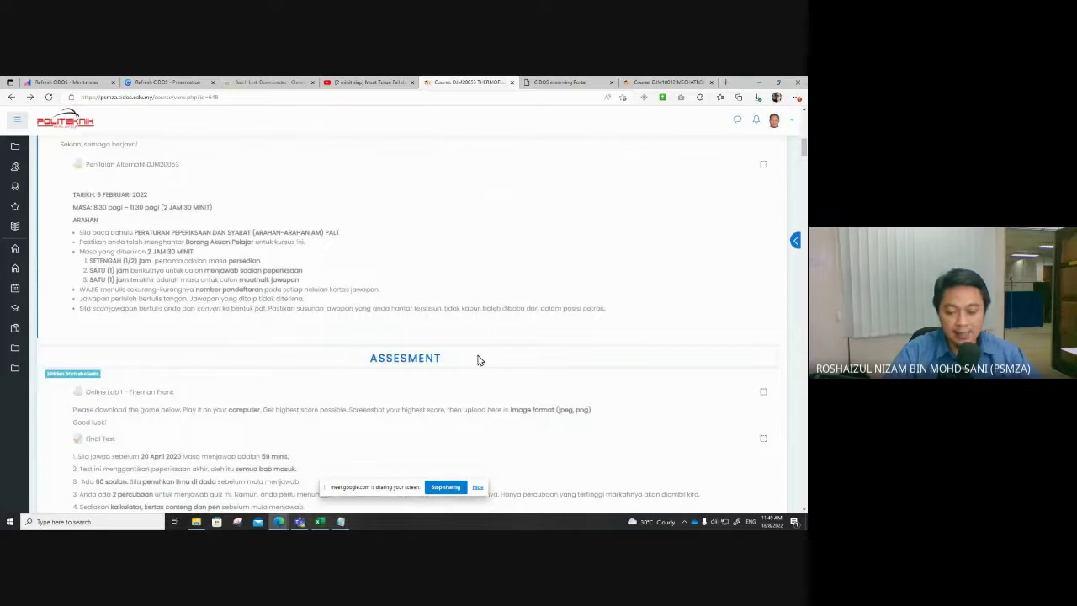
pyautogui.scroll(-2, 156, 401)
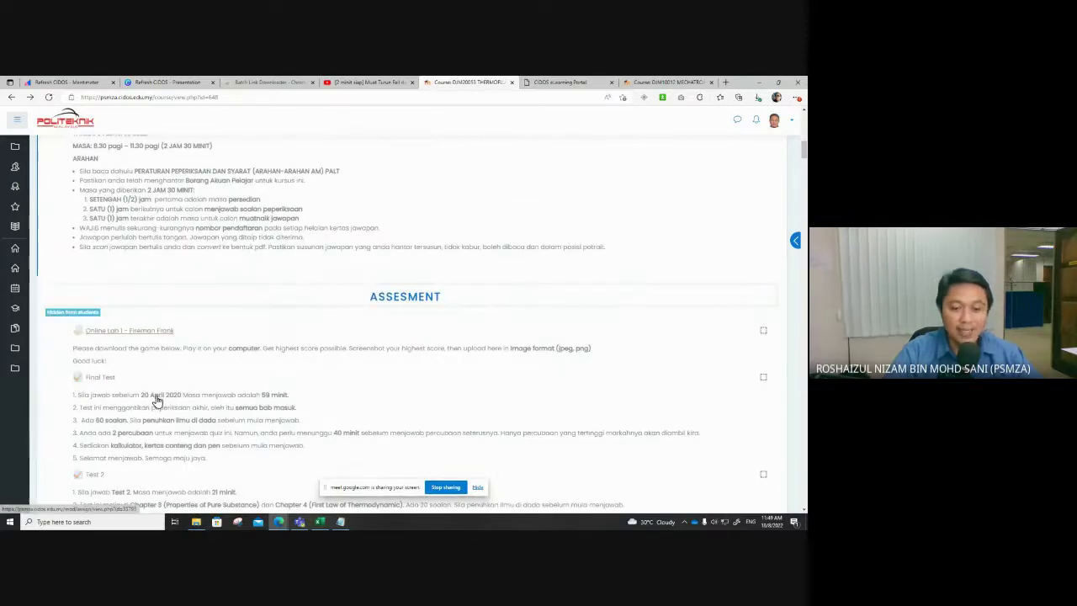
pyautogui.scroll(-11, 157, 402)
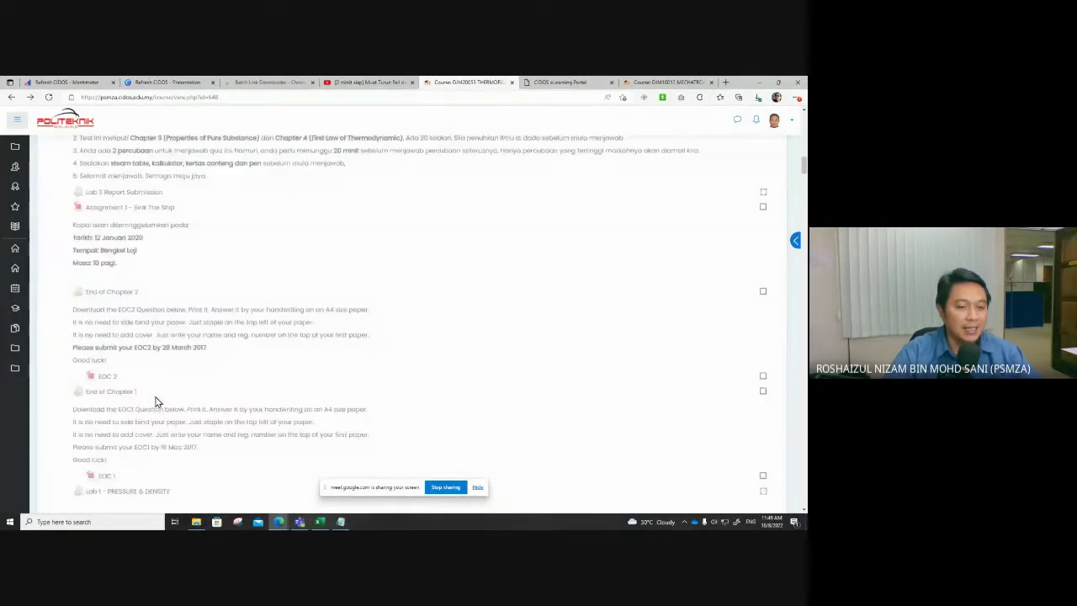
pyautogui.scroll(16, 156, 401)
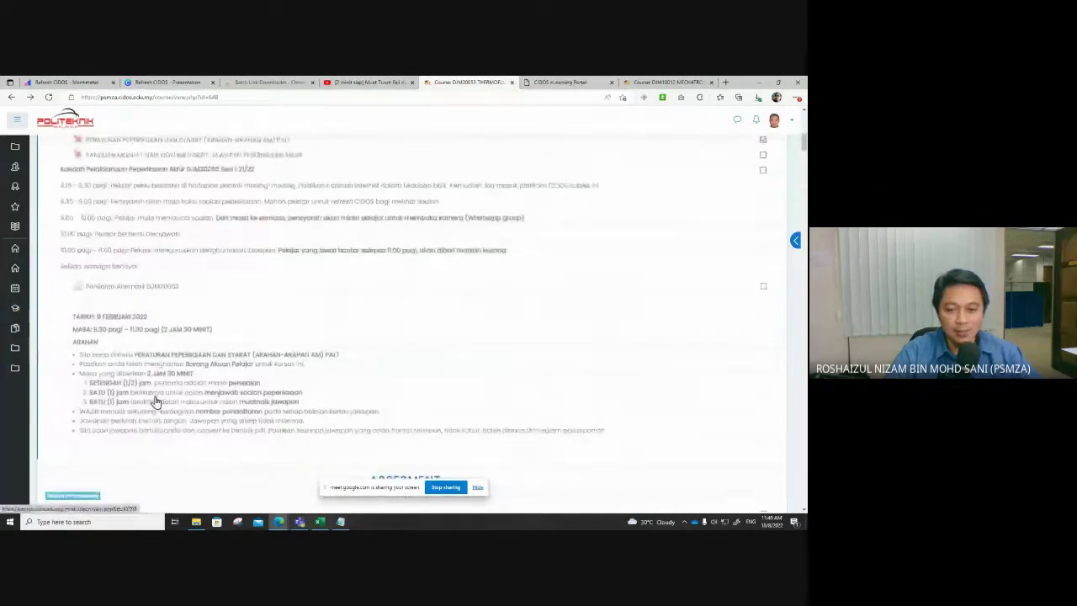
pyautogui.scroll(5, 157, 401)
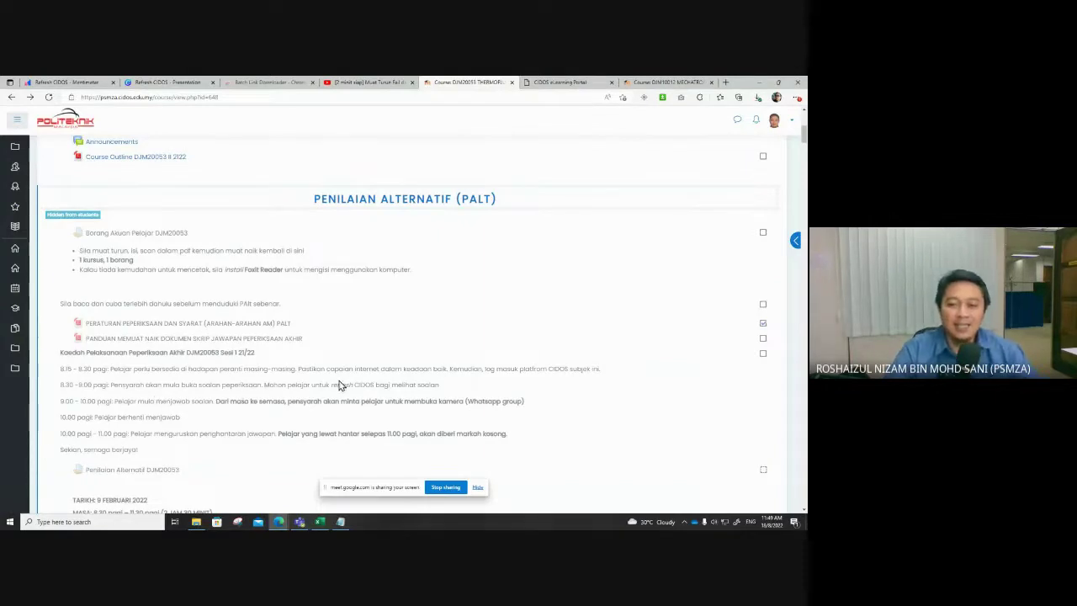
pyautogui.scroll(8, 462, 379)
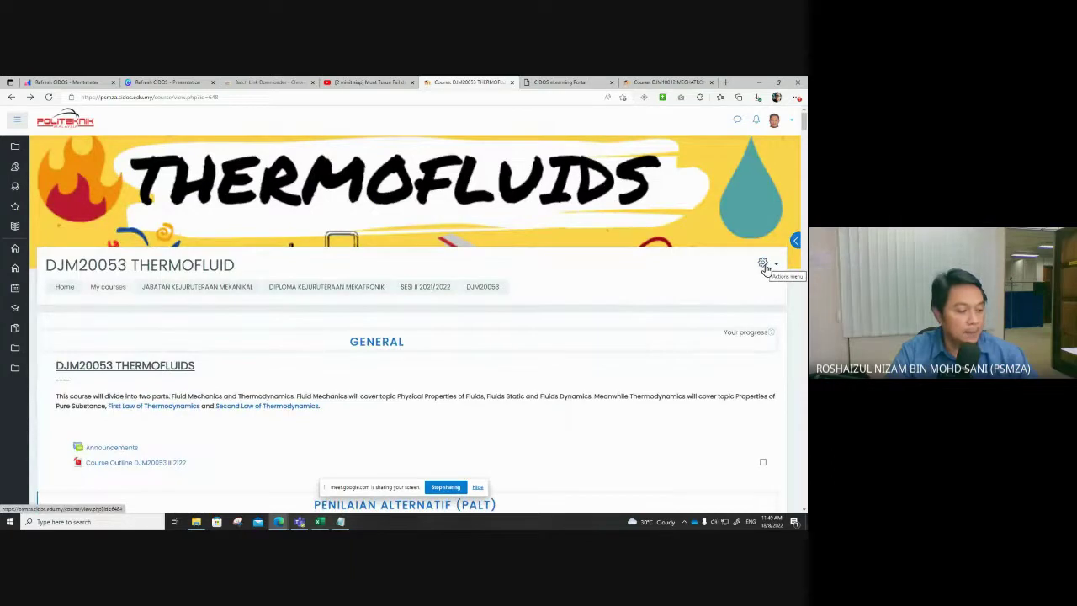
pyautogui.click(764, 266)
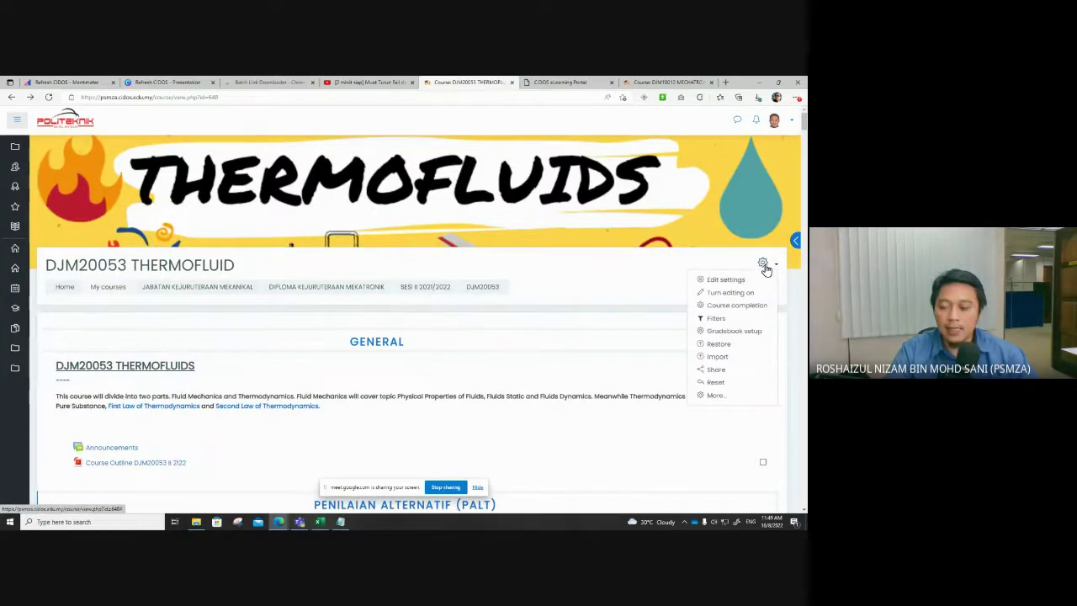
# Open the Thermofluid course's Edit settings form.
pyautogui.click(721, 283)
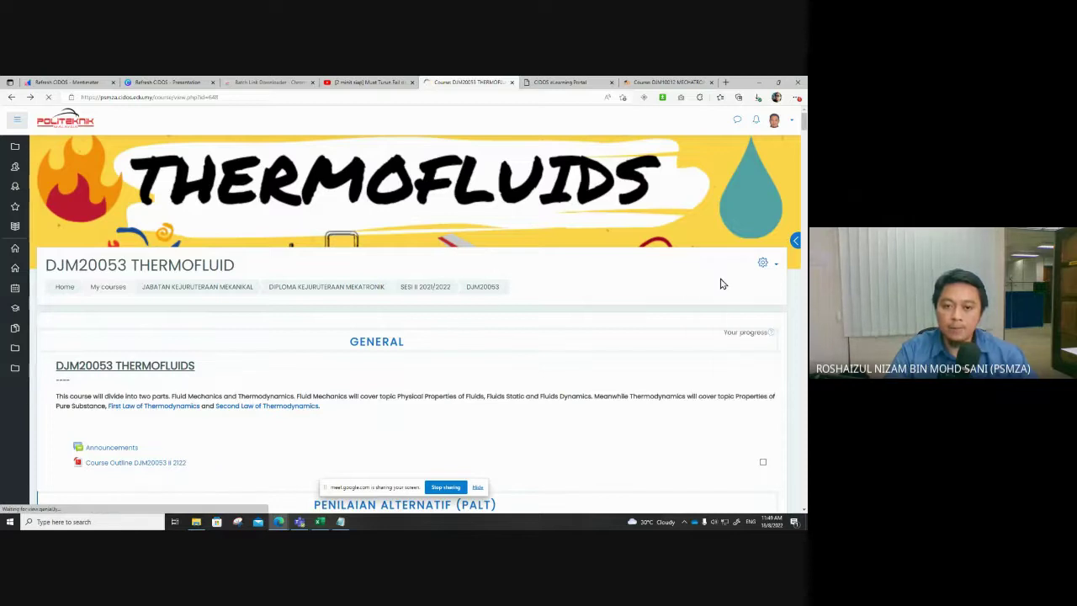
pyautogui.scroll(-5, 260, 299)
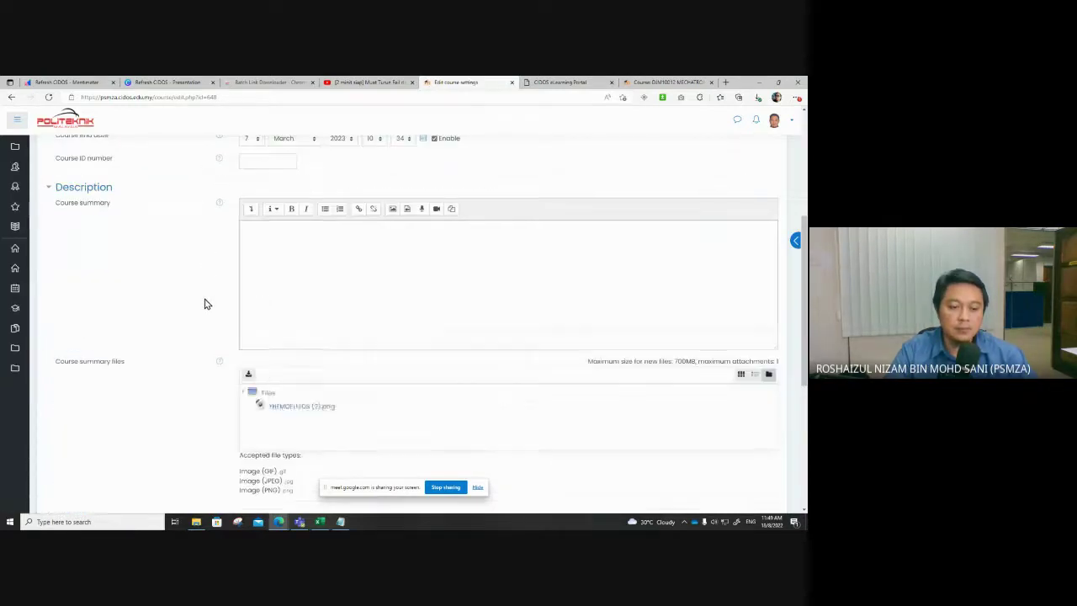
pyautogui.scroll(-3, 204, 304)
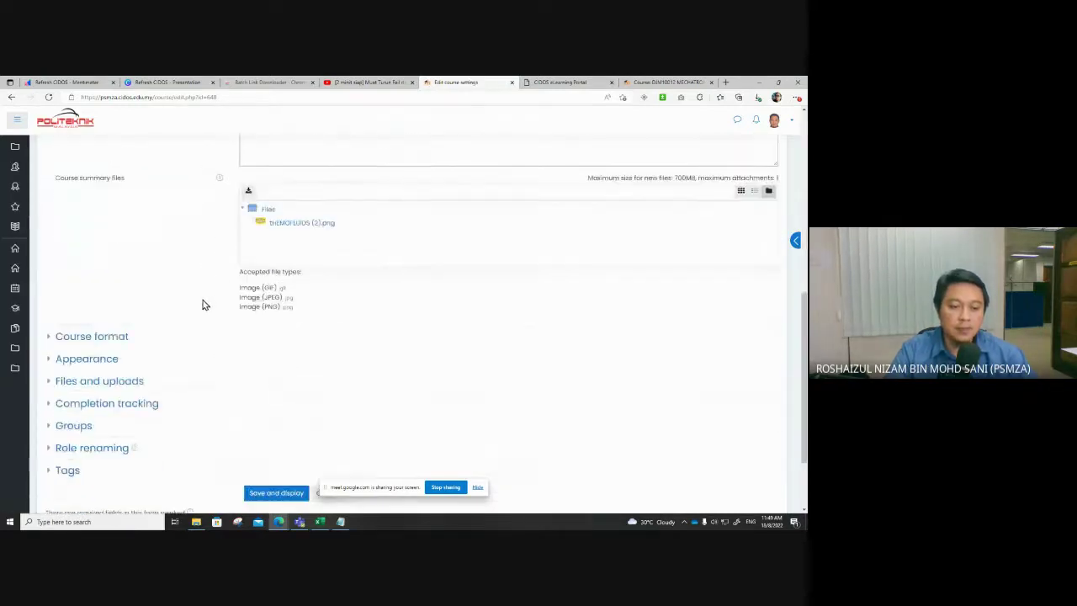
pyautogui.click(68, 361)
pyautogui.scroll(3, 174, 335)
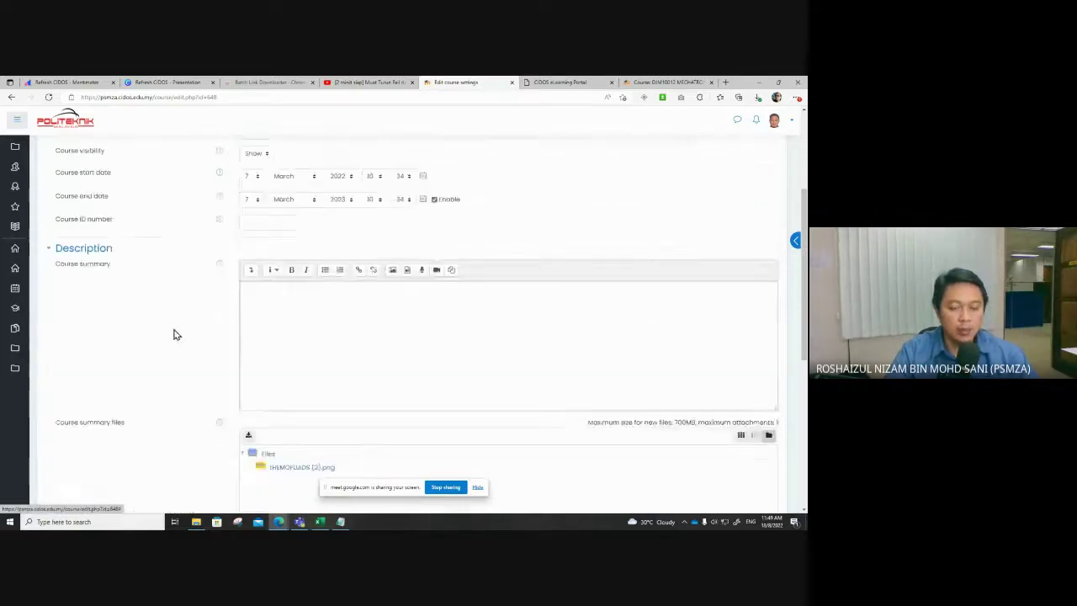
pyautogui.scroll(5, 175, 333)
pyautogui.scroll(-15, 176, 331)
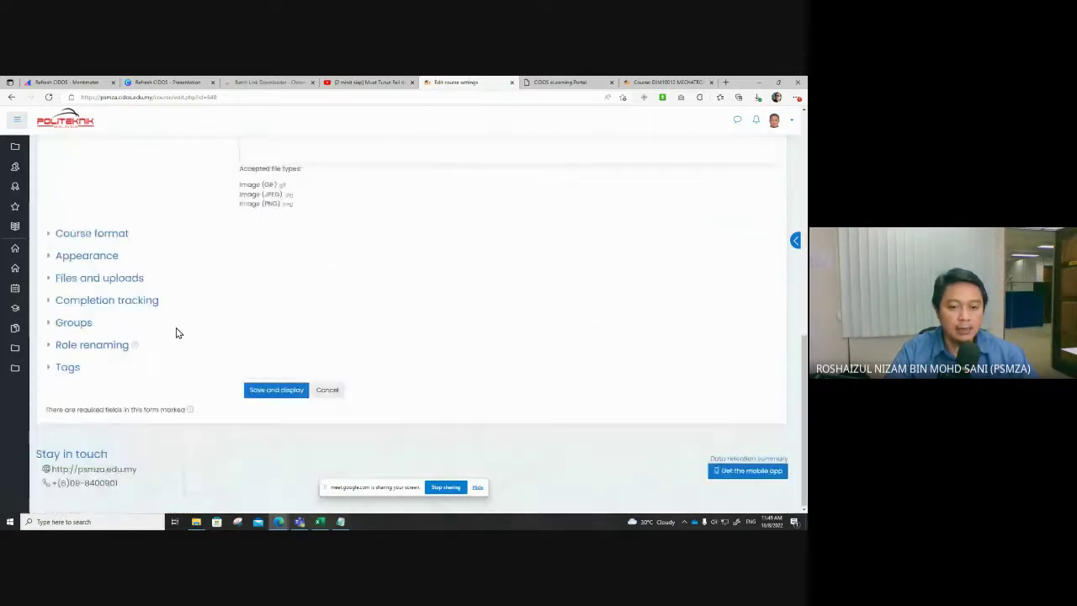
pyautogui.click(76, 259)
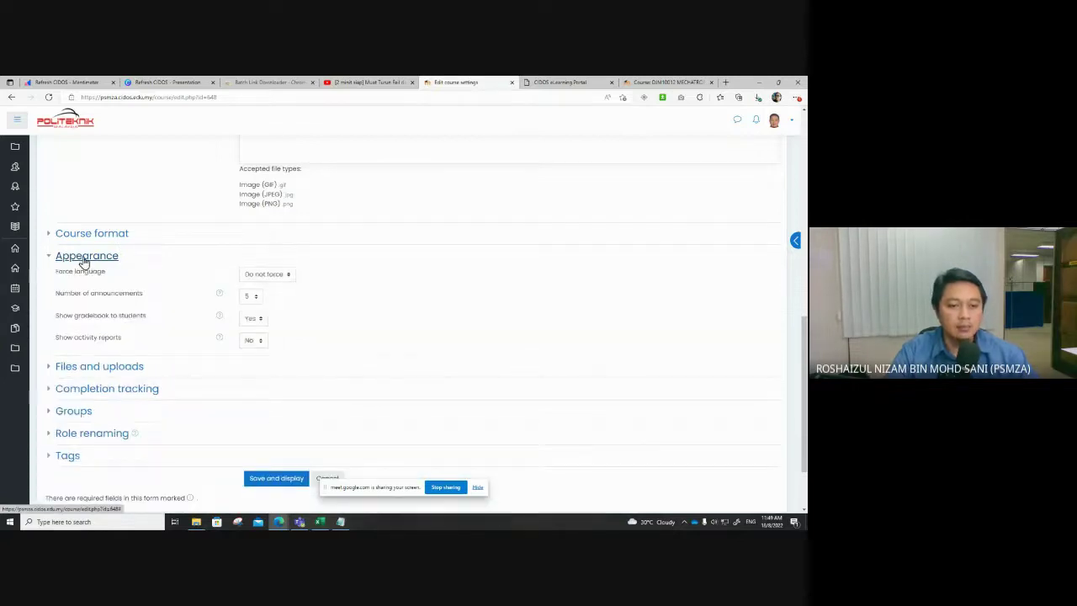
pyautogui.click(83, 259)
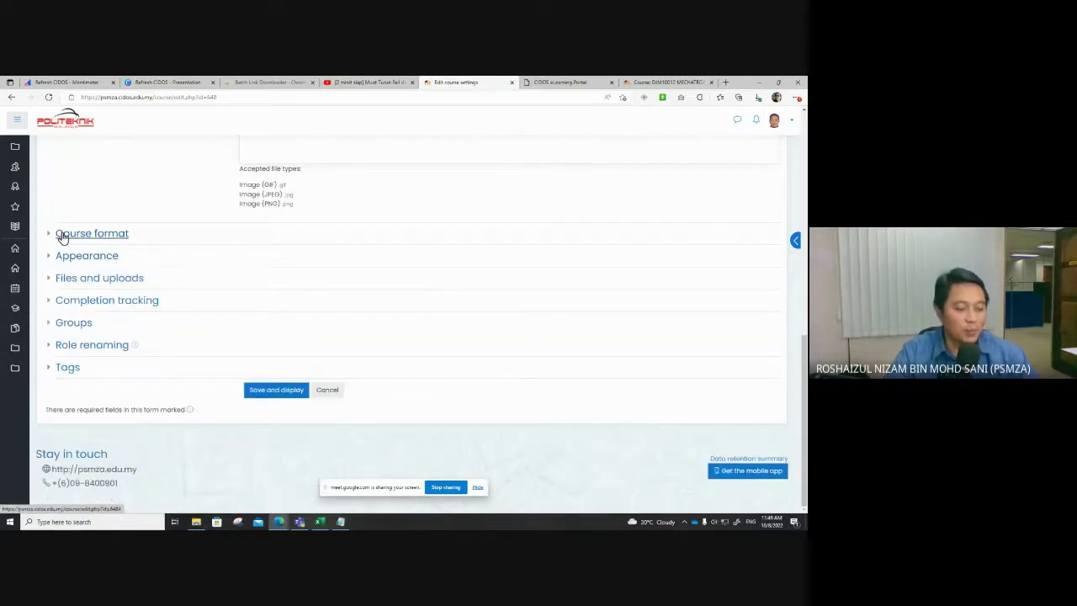
# Set Course format > Hidden sections to 'shown in collapsed form' and save and display.
pyautogui.click(72, 236)
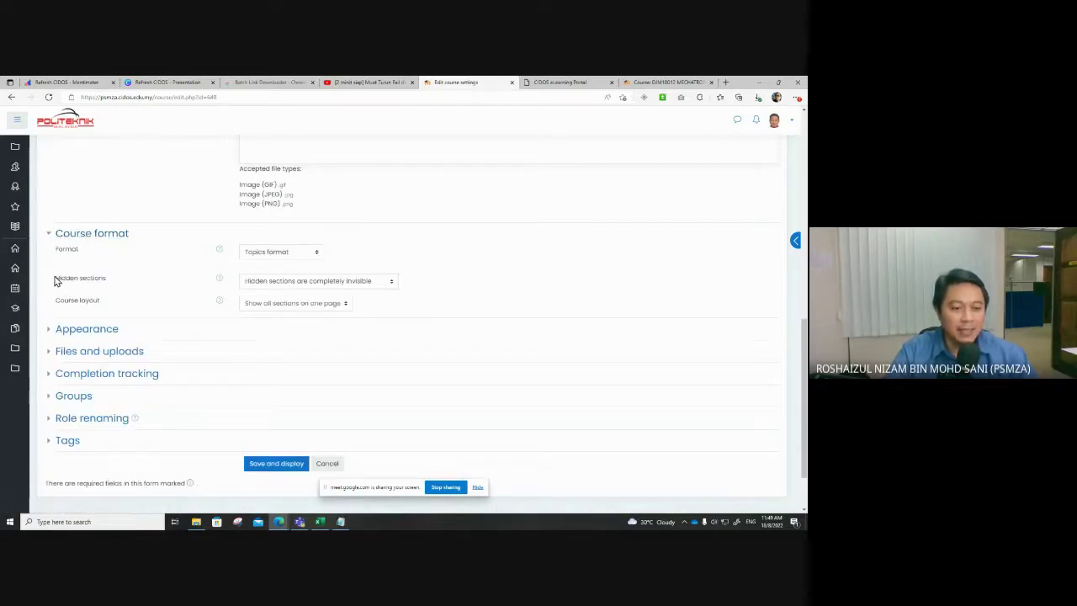
pyautogui.moveTo(56, 281); pyautogui.dragTo(130, 279)
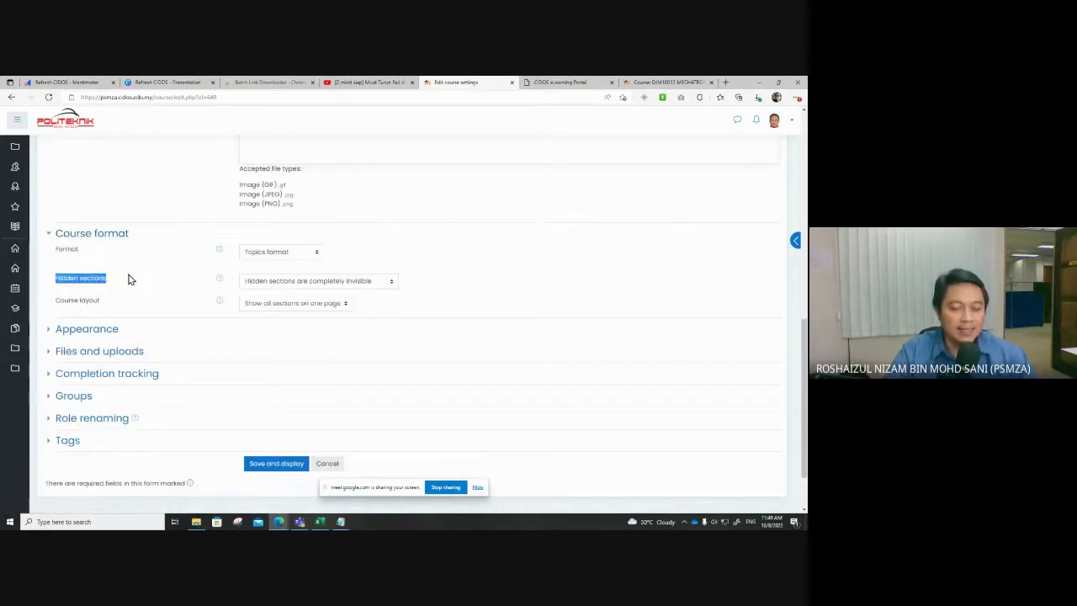
pyautogui.click(279, 284)
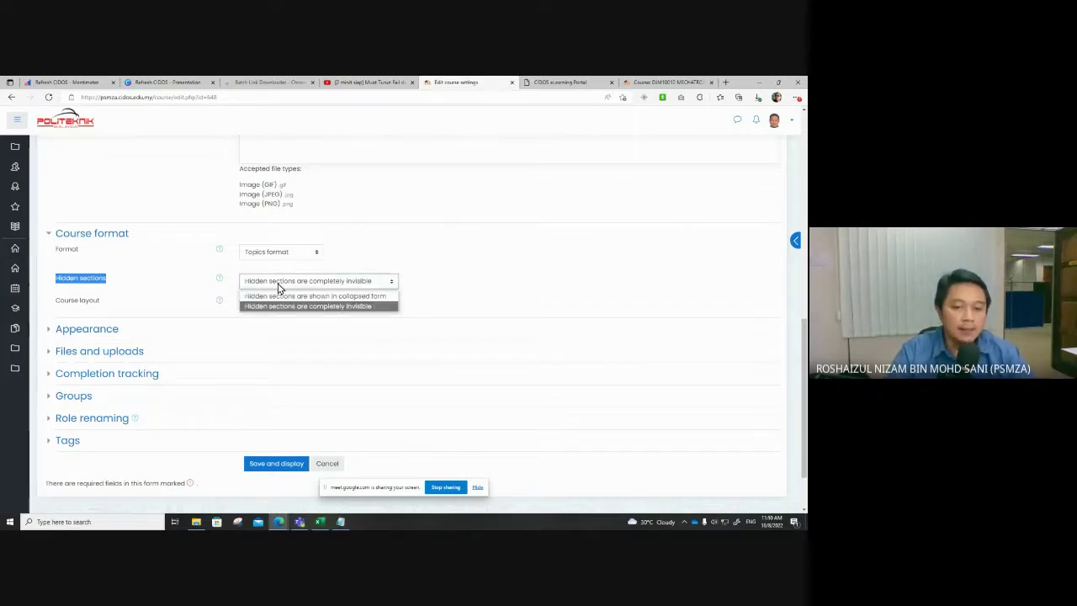
pyautogui.click(278, 297)
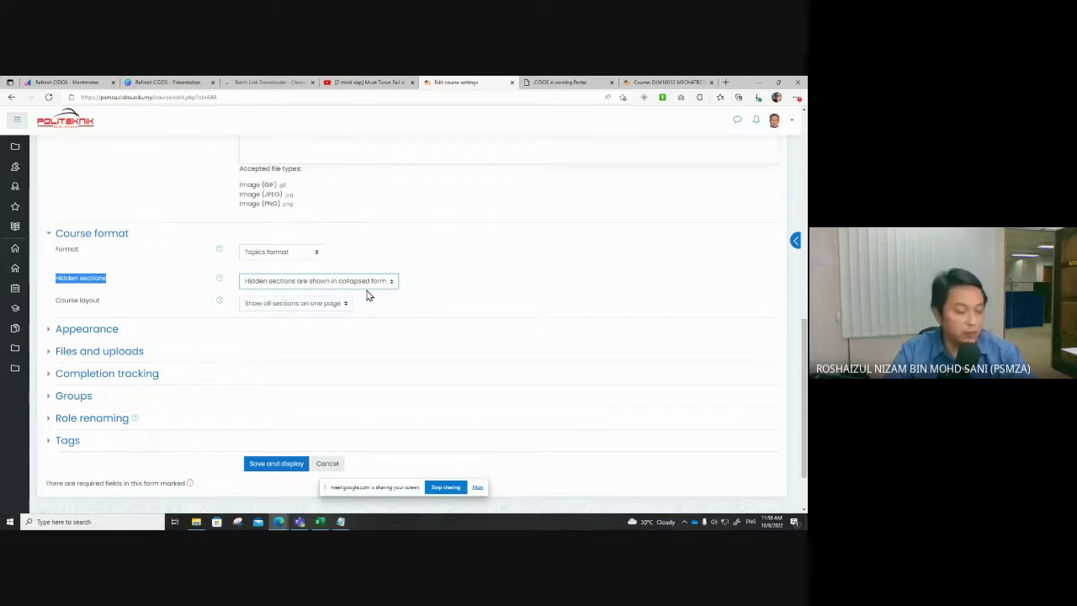
pyautogui.click(76, 283)
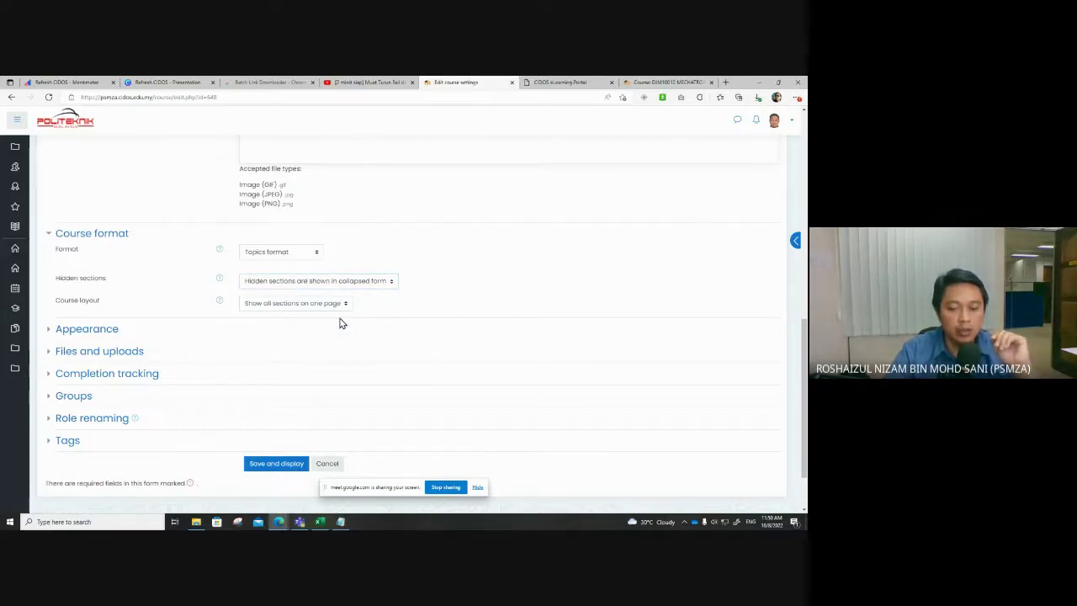
pyautogui.click(267, 470)
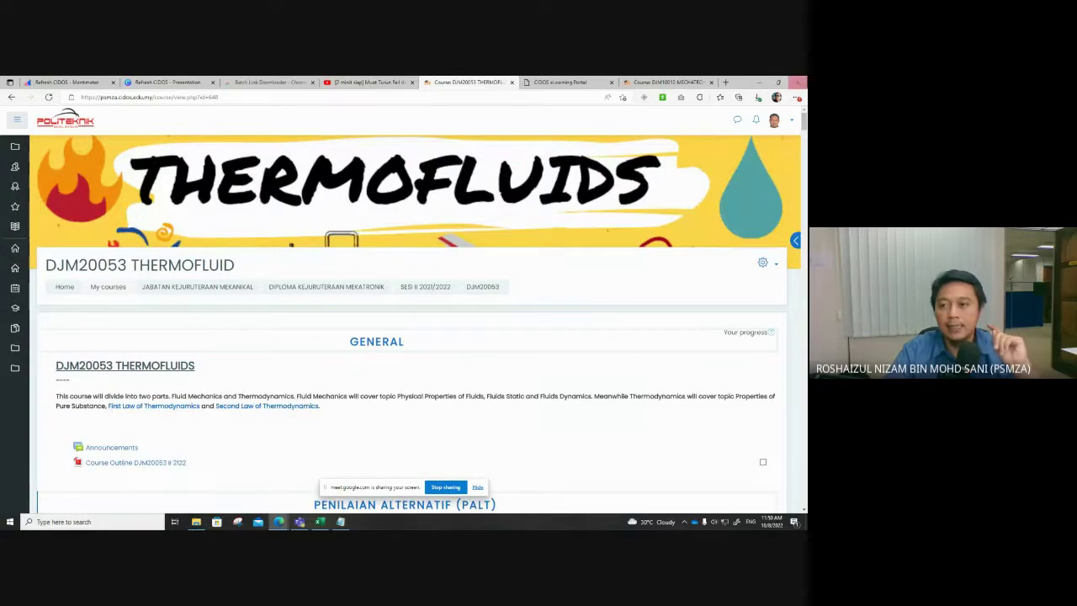
pyautogui.click(791, 123)
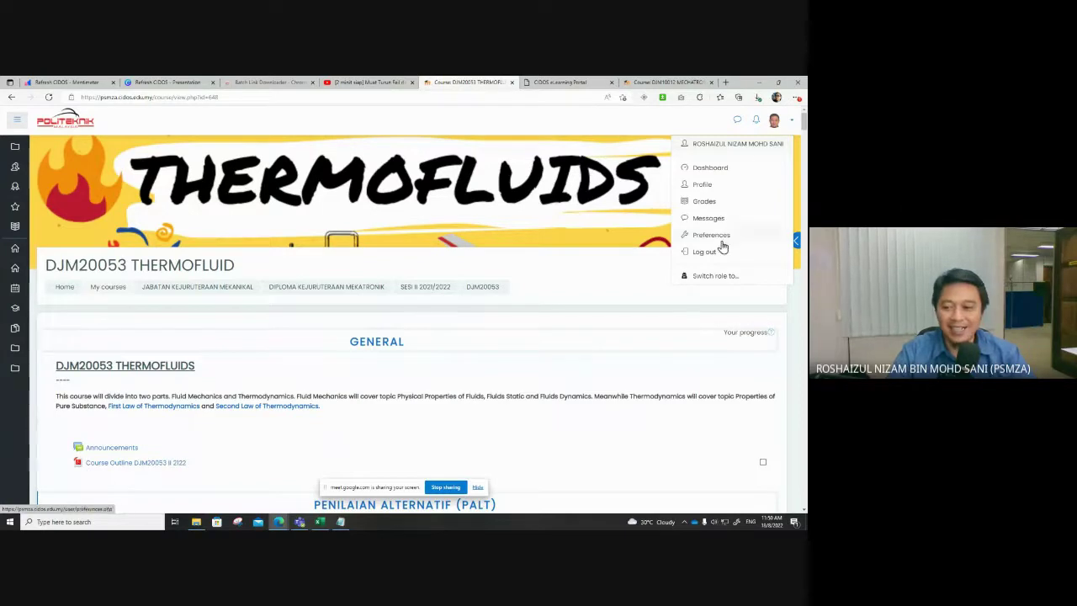
pyautogui.click(712, 278)
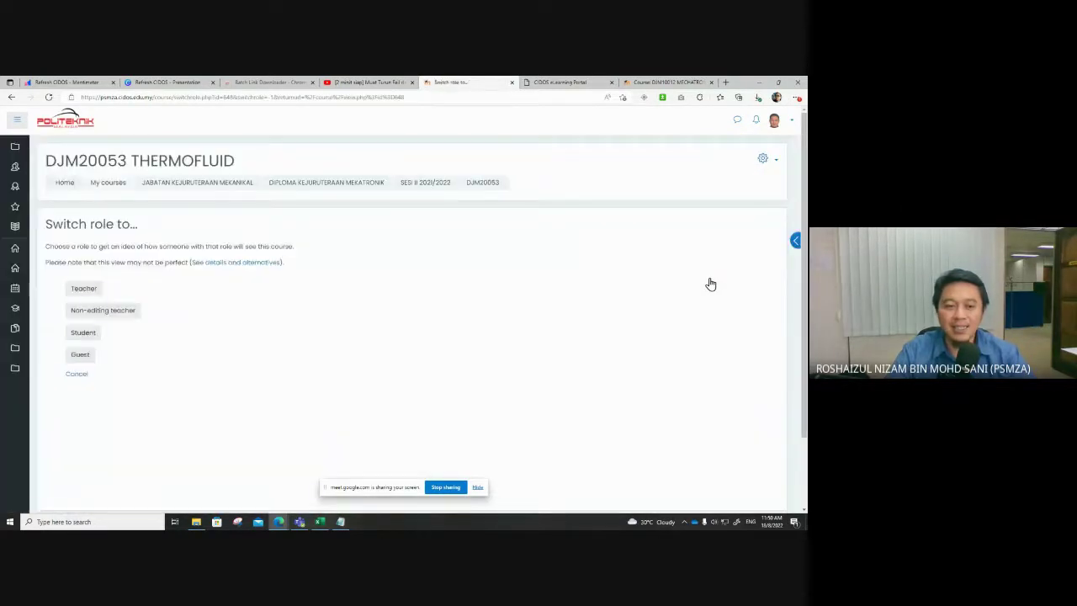
pyautogui.click(82, 334)
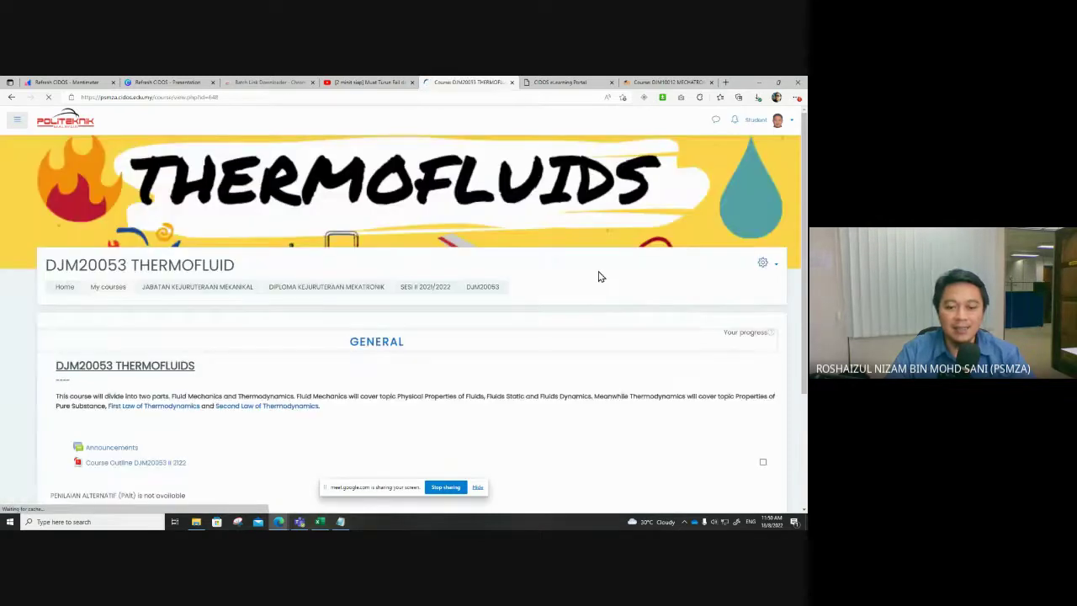
pyautogui.scroll(-3, 599, 273)
pyautogui.scroll(-2, 599, 271)
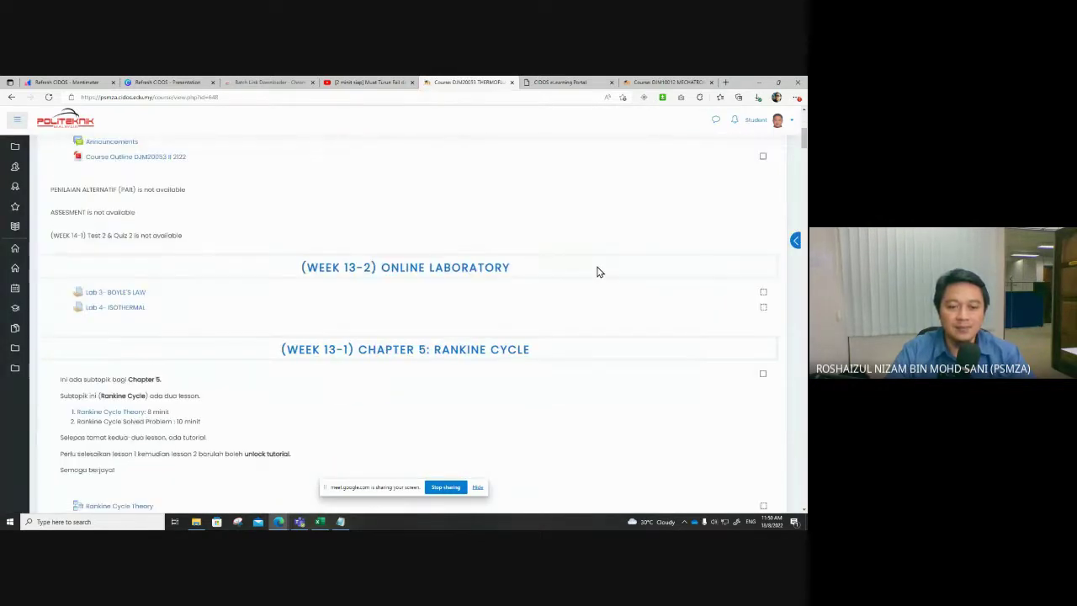
pyautogui.scroll(-5, 599, 271)
pyautogui.scroll(-20, 598, 270)
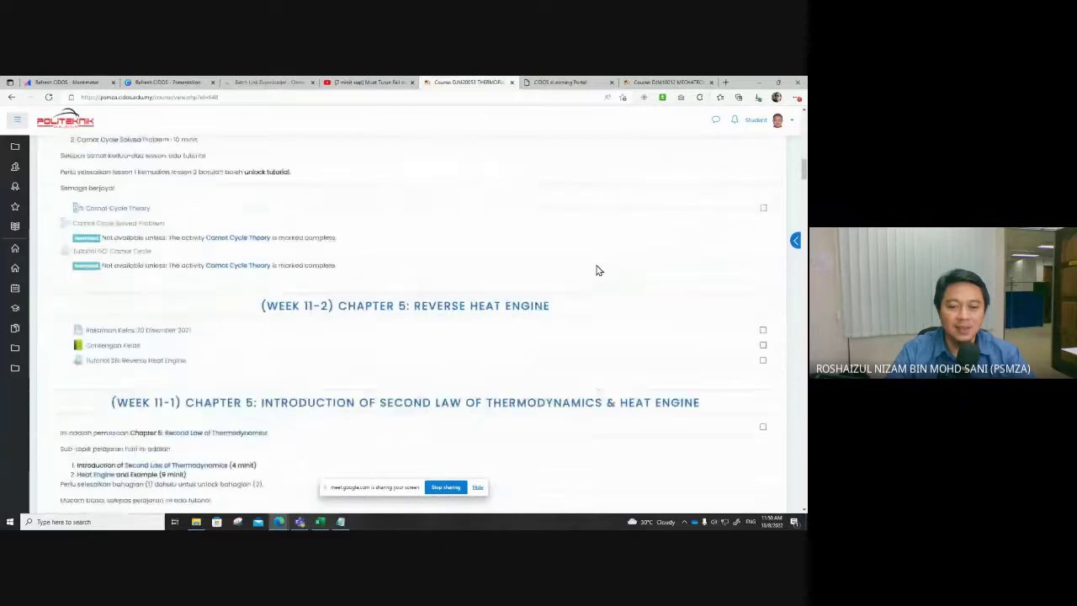
pyautogui.scroll(-10, 596, 269)
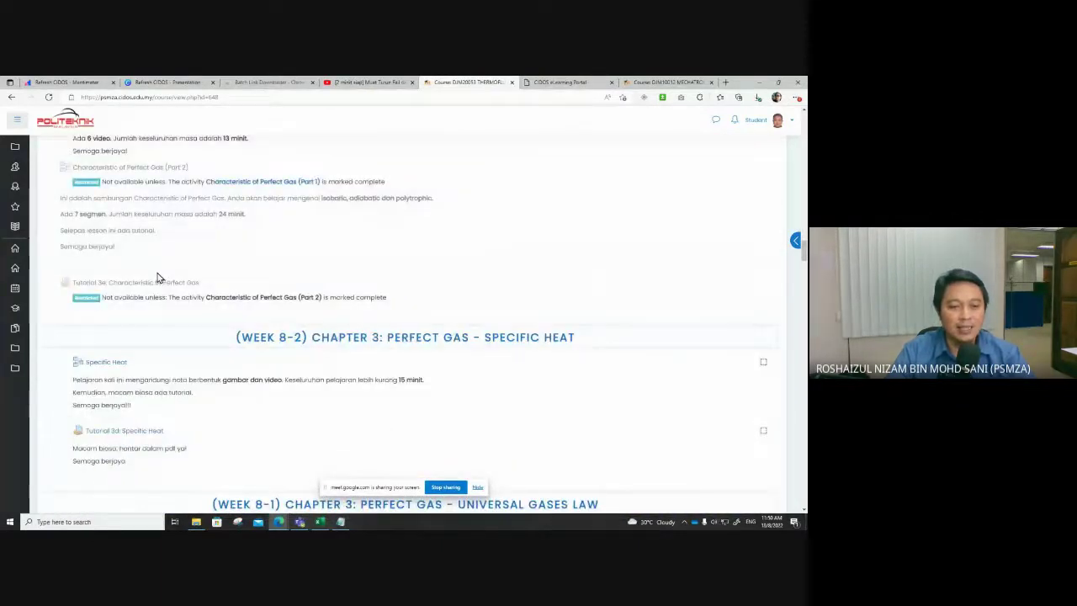
pyautogui.scroll(-2, 180, 301)
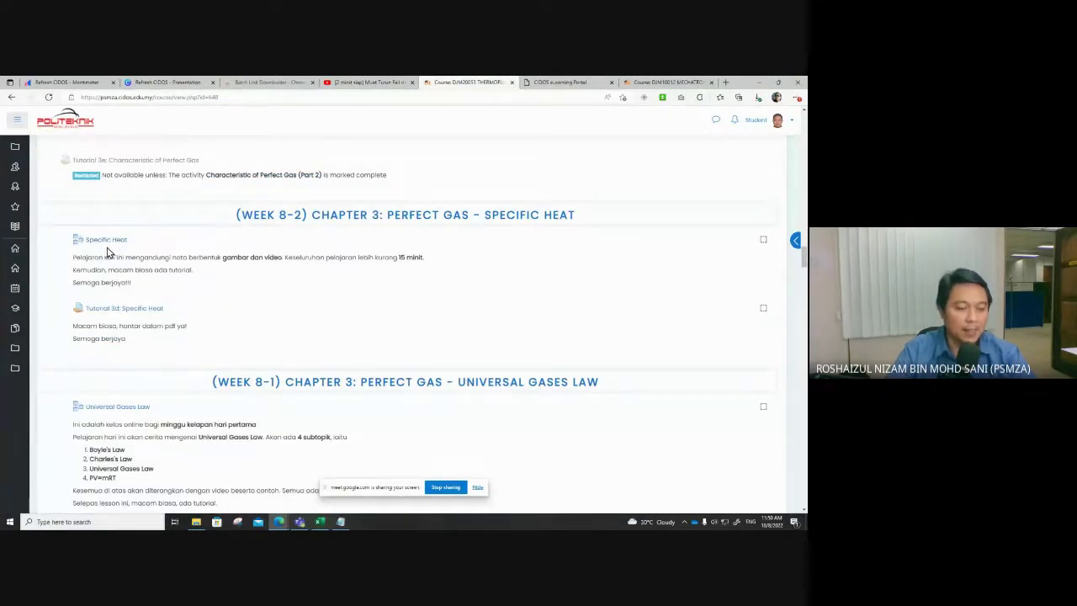
pyautogui.scroll(10, 168, 265)
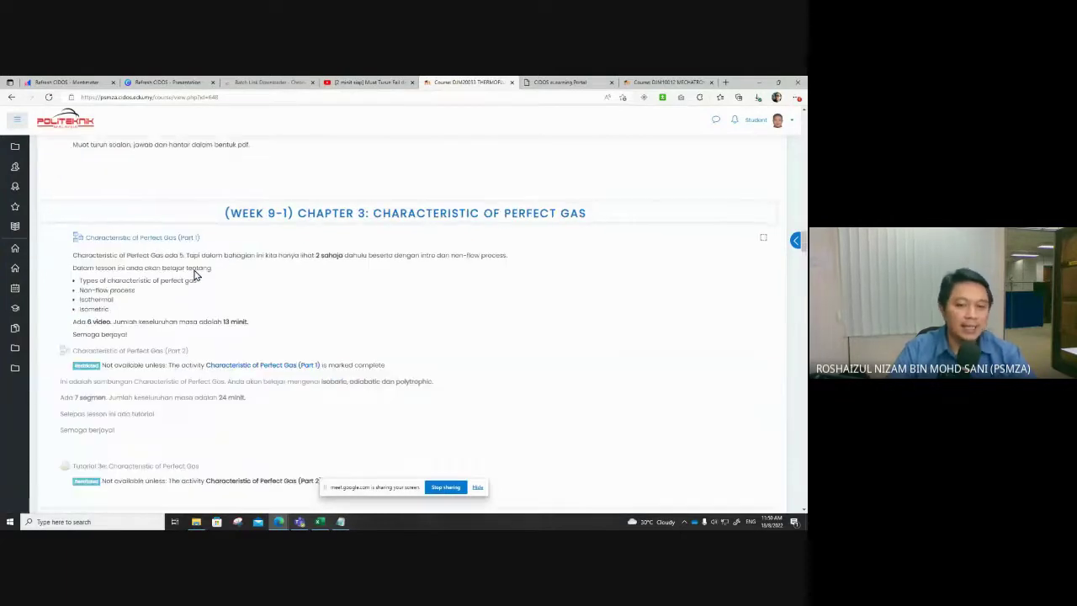
pyautogui.scroll(15, 196, 275)
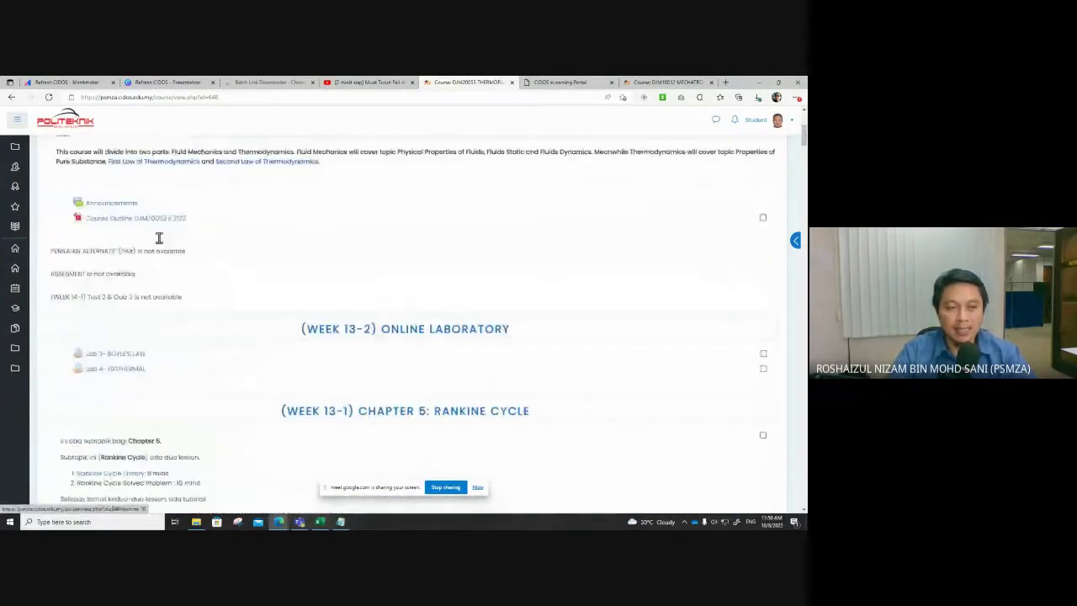
pyautogui.scroll(3, 61, 160)
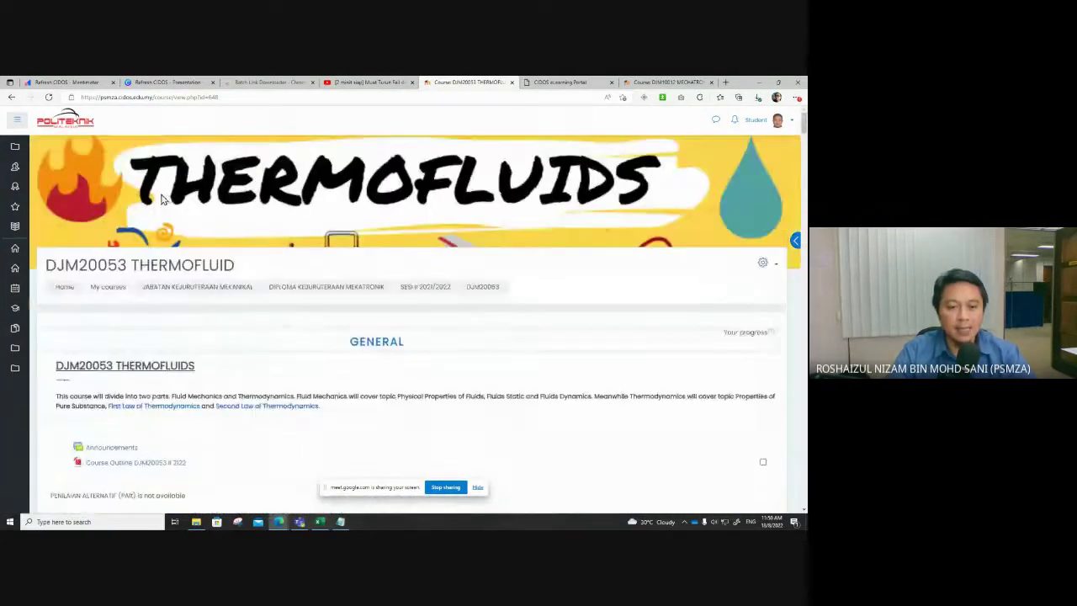
pyautogui.click(12, 99)
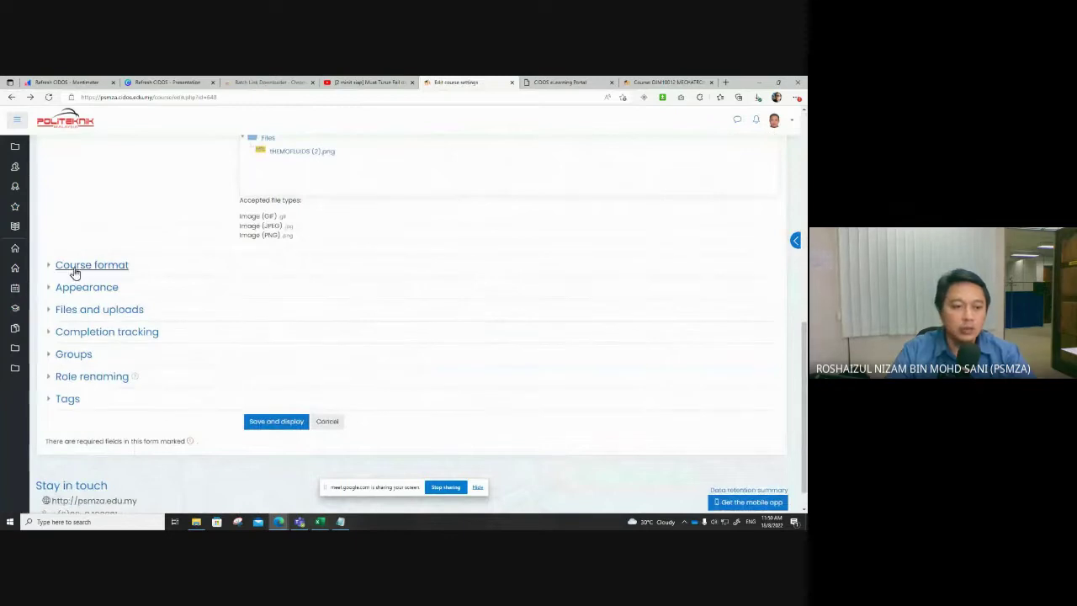
pyautogui.click(72, 268)
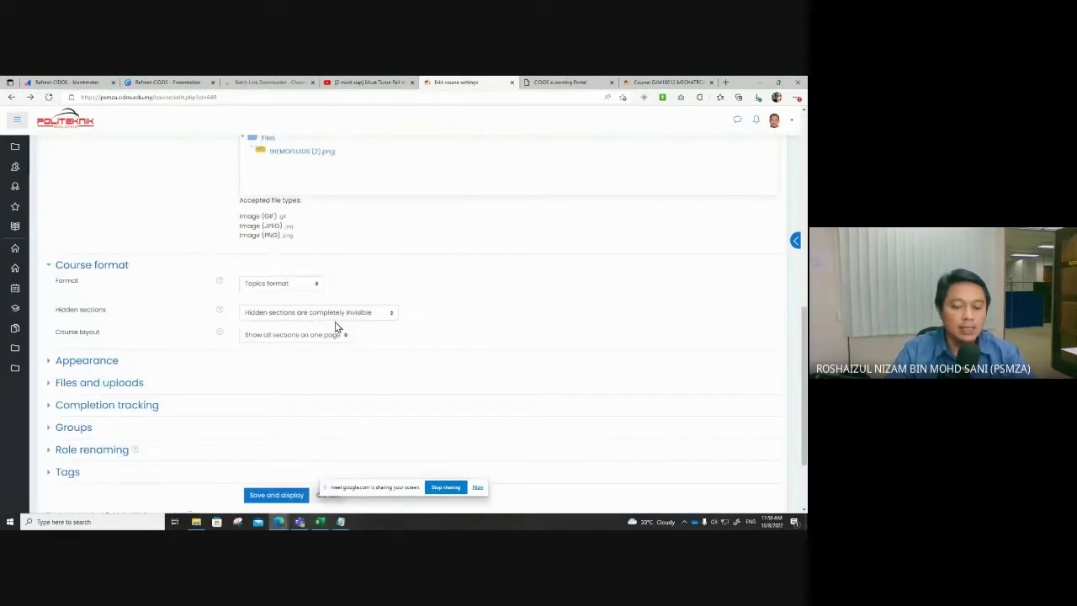
pyautogui.click(378, 315)
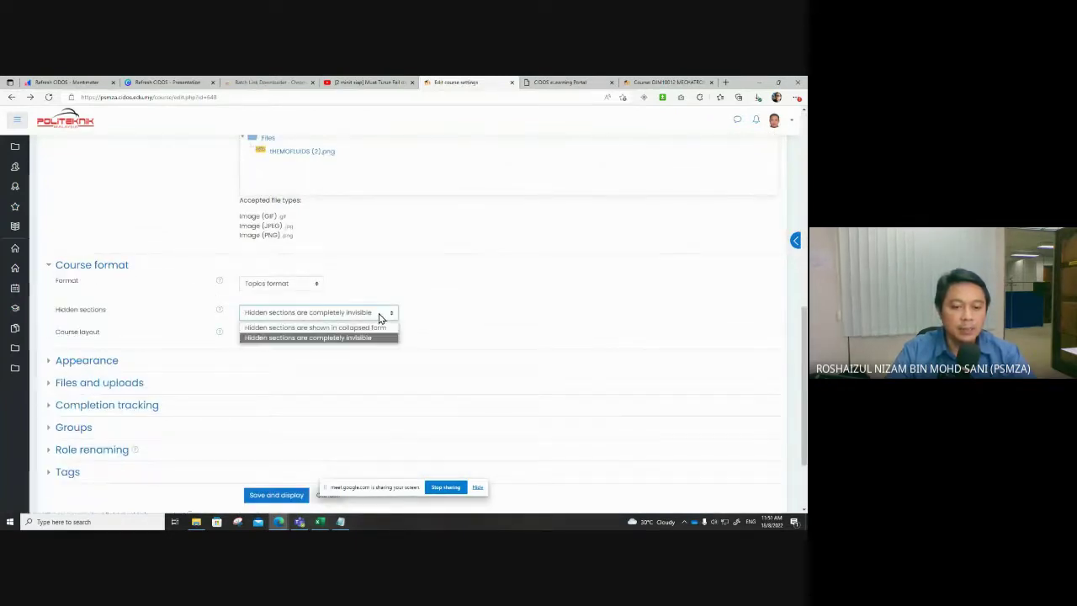
pyautogui.rightClick(296, 341)
pyautogui.click(589, 345)
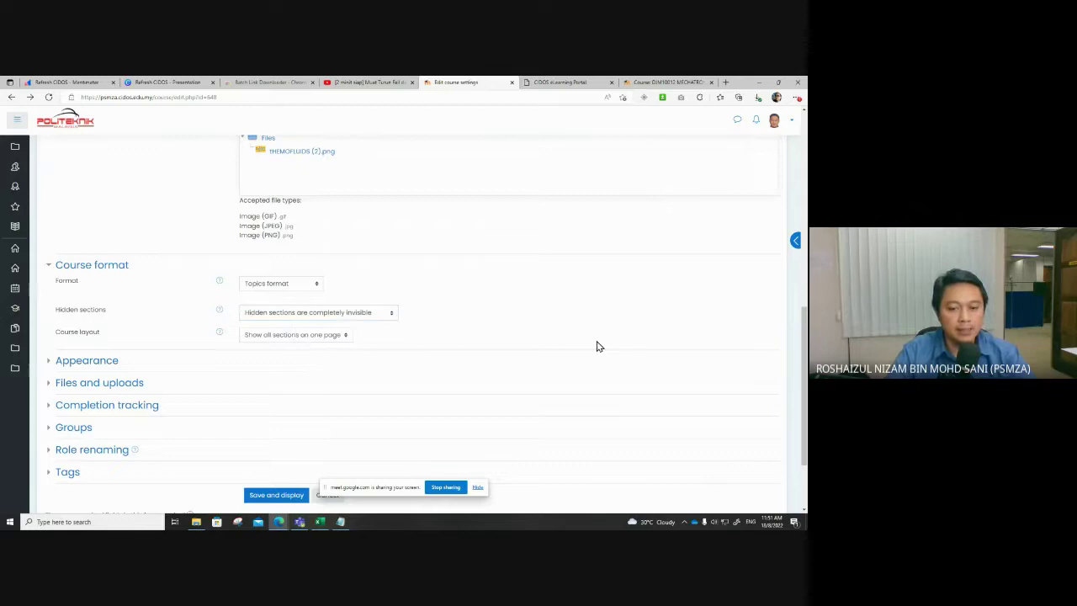
pyautogui.click(350, 317)
pyautogui.click(334, 338)
pyautogui.scroll(-2, 542, 320)
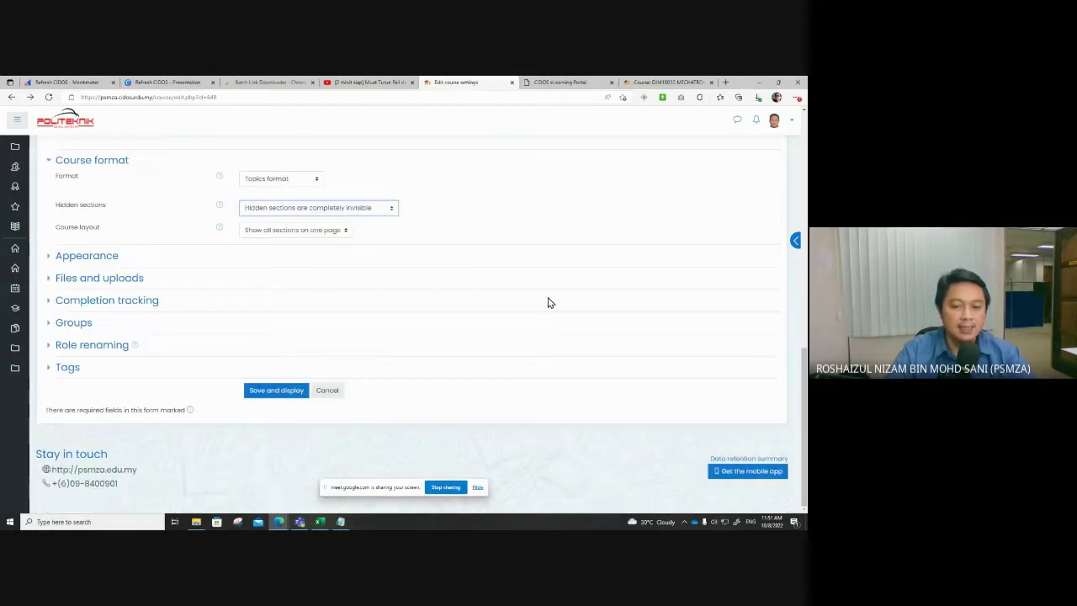
pyautogui.click(269, 392)
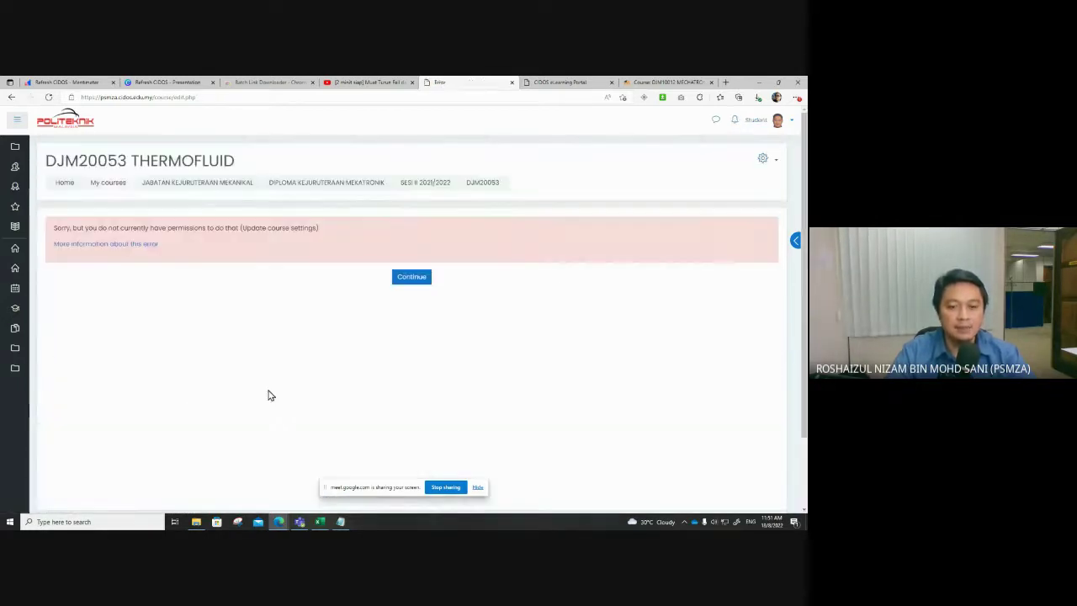
pyautogui.click(411, 279)
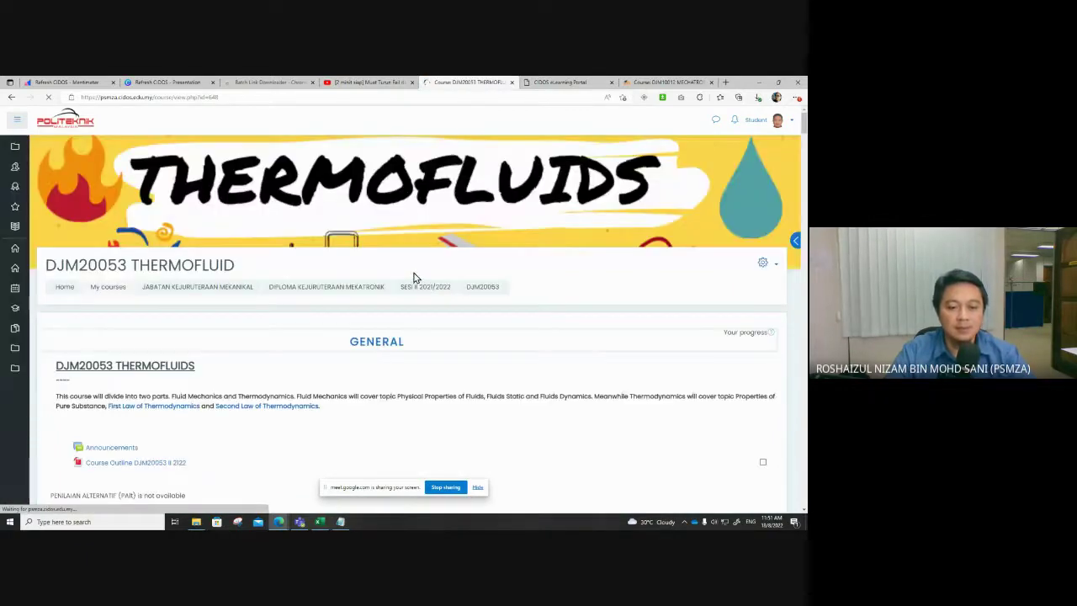
# Return from the Student role to the normal teacher role.
pyautogui.scroll(-4, 413, 278)
pyautogui.scroll(4, 414, 278)
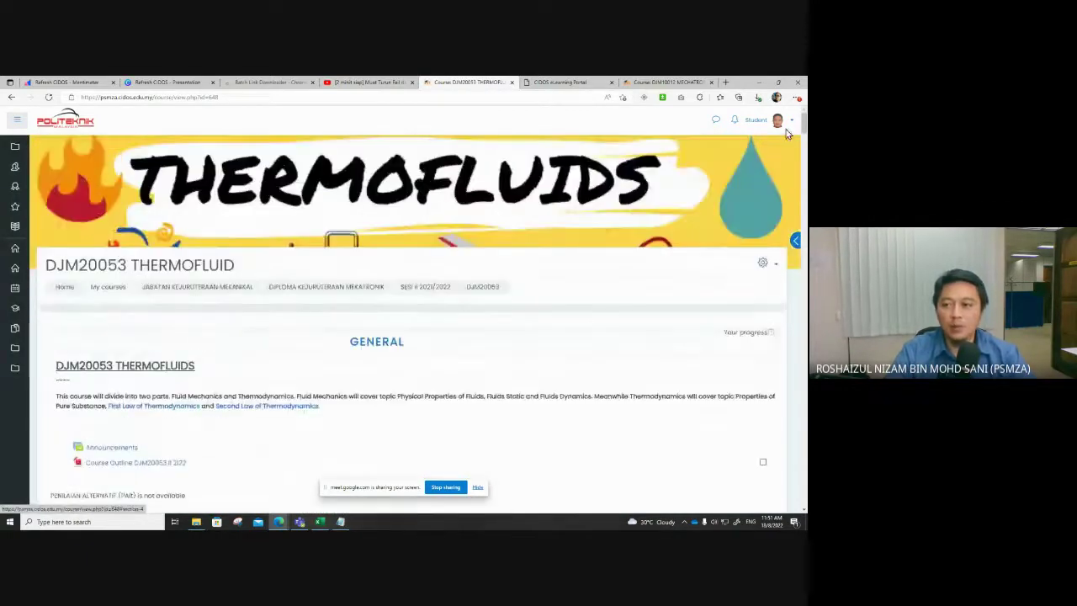
pyautogui.click(789, 121)
pyautogui.click(749, 282)
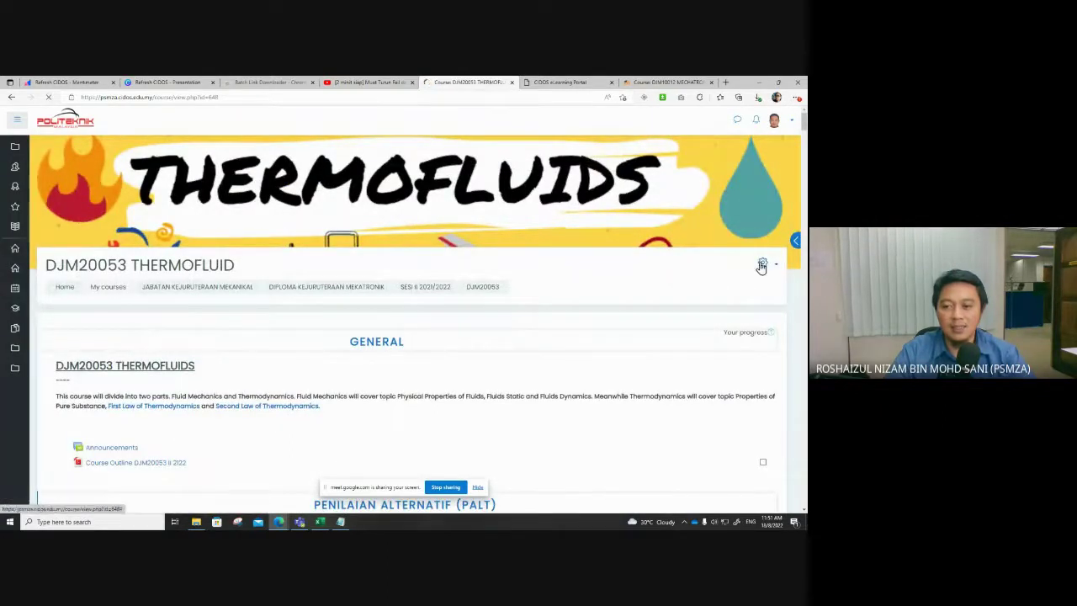
# In course settings, set Hidden sections to 'completely invisible' and save and display.
pyautogui.click(763, 264)
pyautogui.click(712, 282)
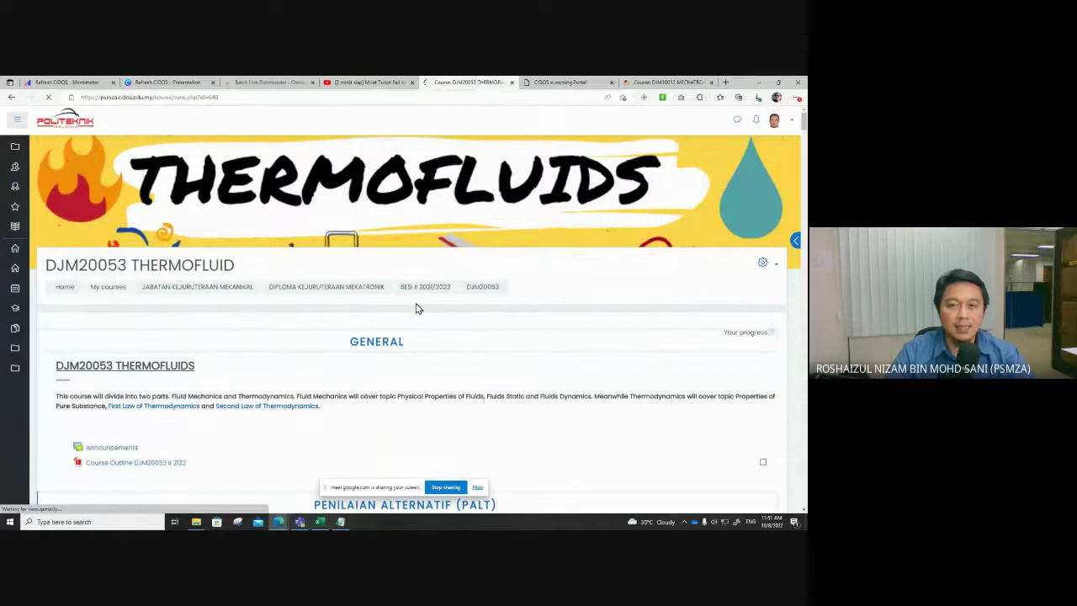
pyautogui.scroll(-10, 197, 326)
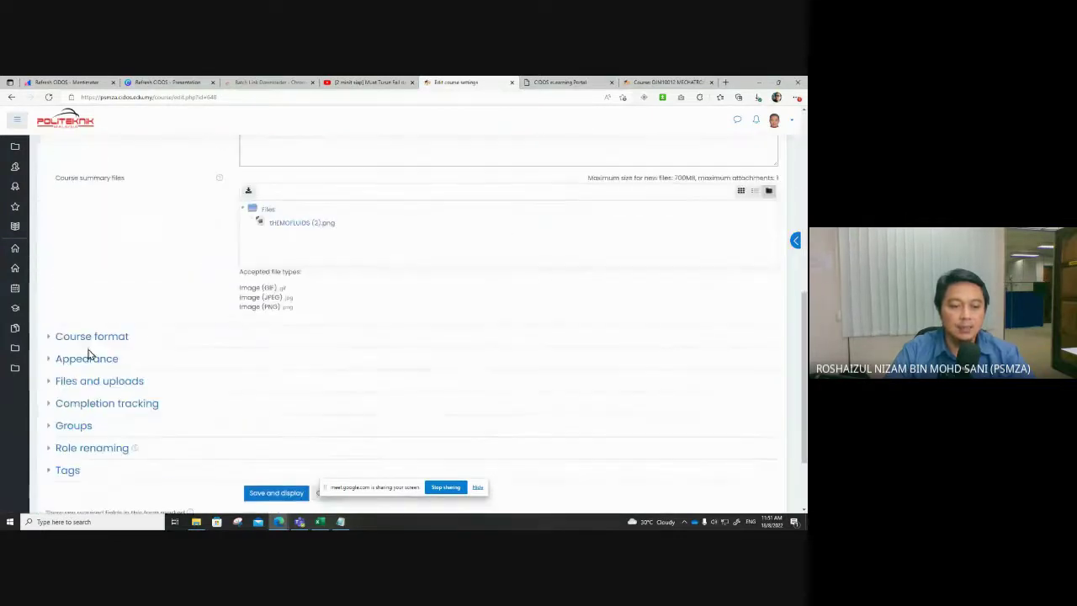
pyautogui.click(76, 343)
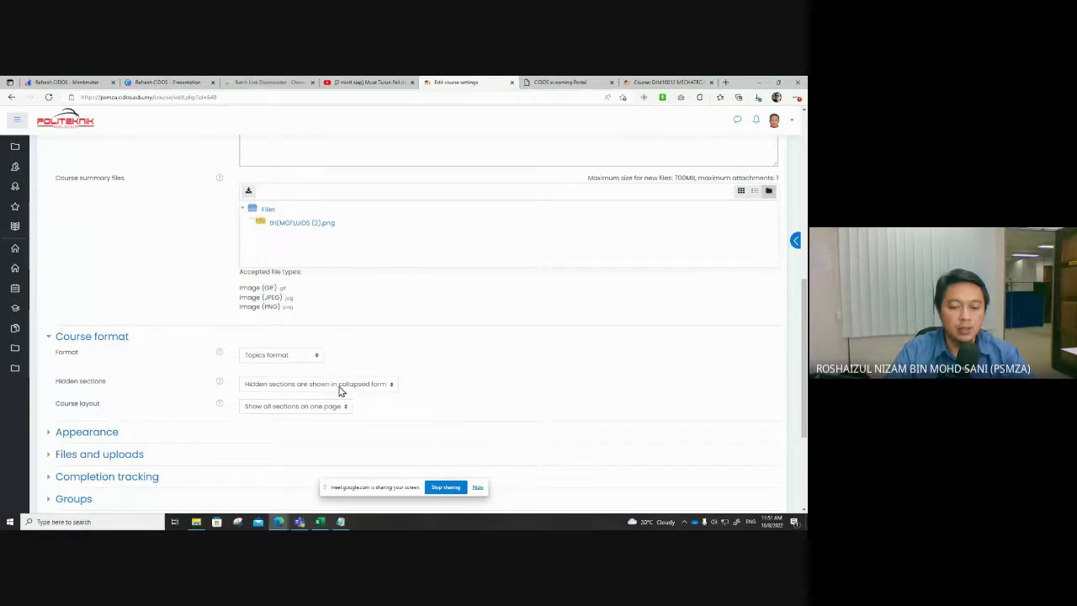
pyautogui.click(340, 386)
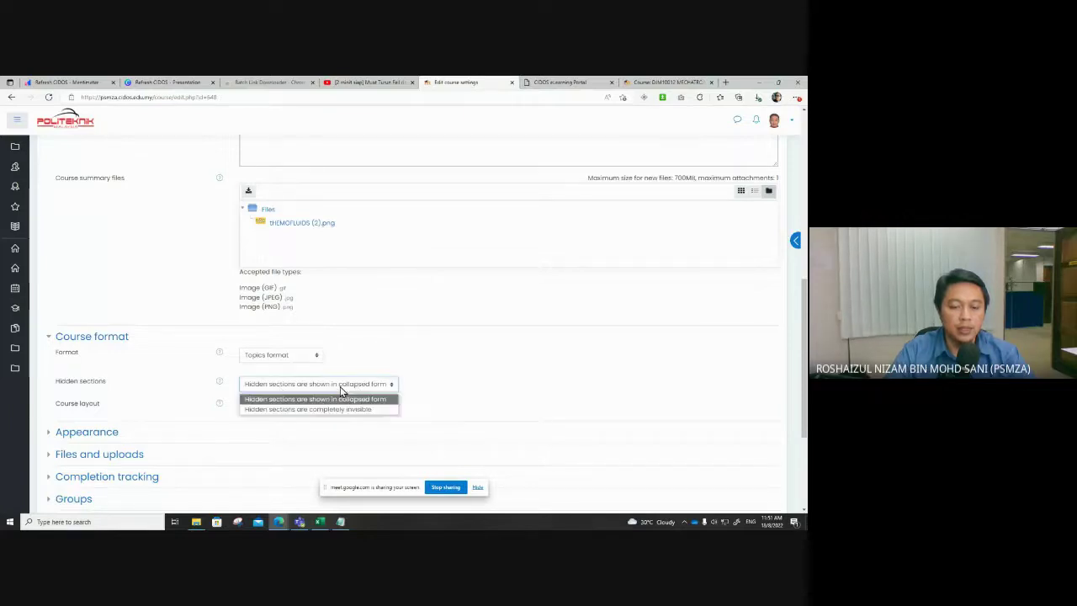
pyautogui.click(298, 410)
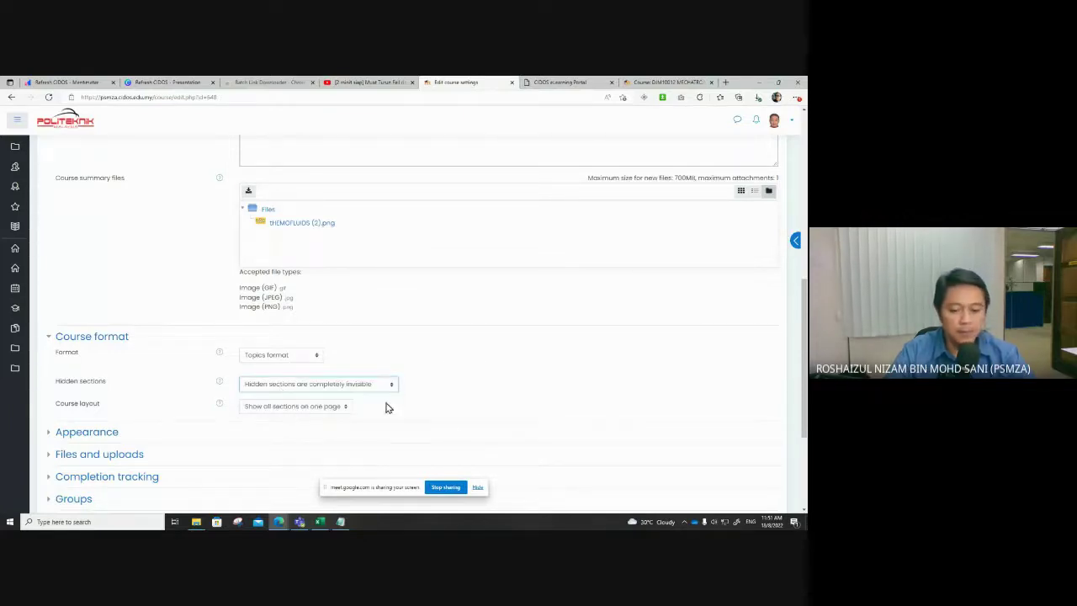
pyautogui.scroll(-3, 515, 353)
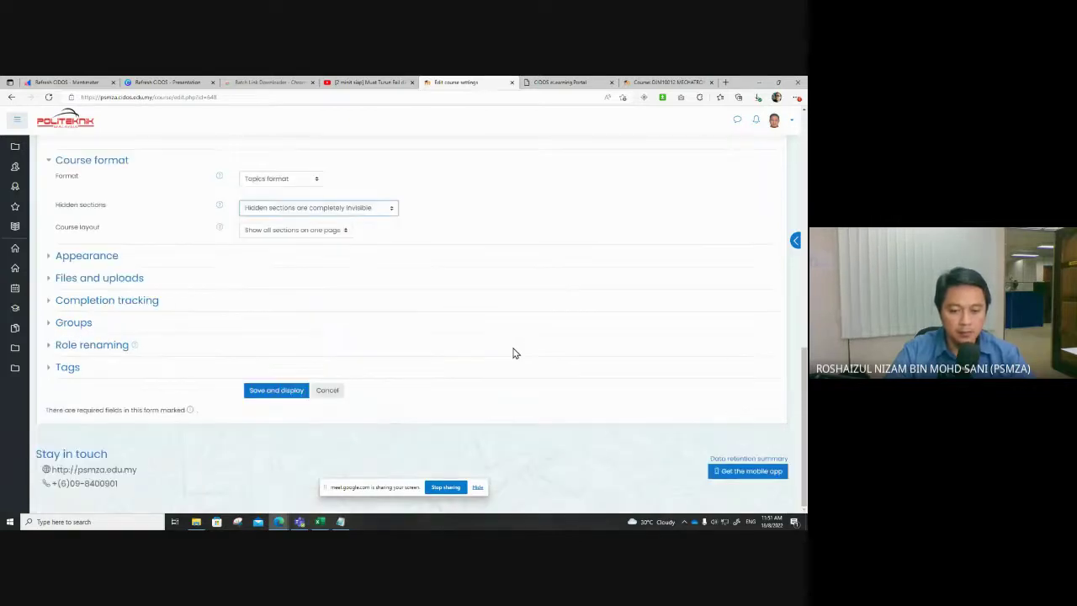
pyautogui.click(265, 395)
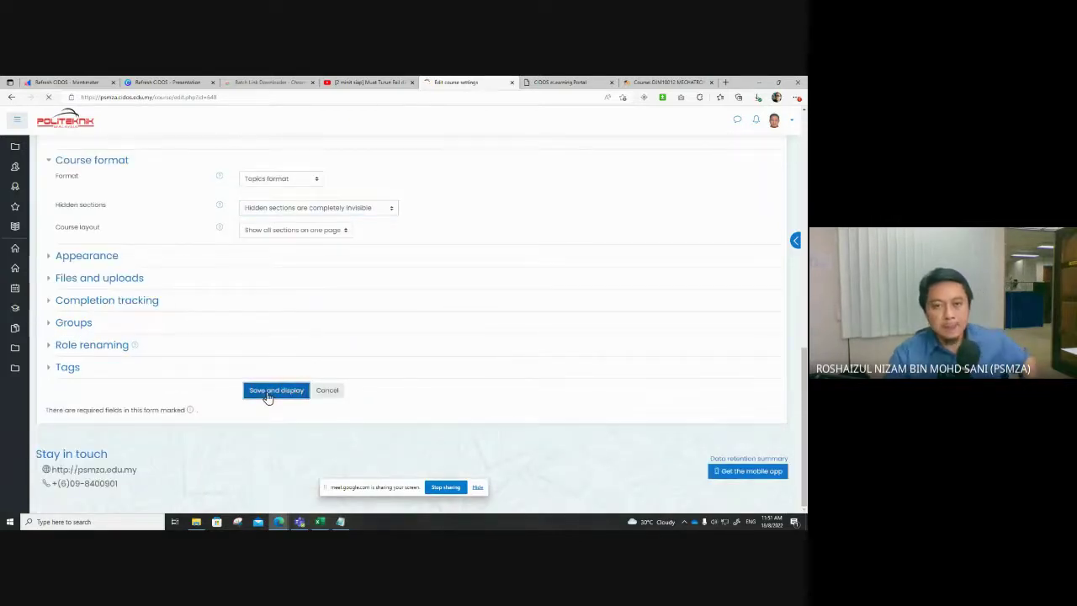
# Scroll the DJM20053 course page to check hidden sections, then open the gear Actions menu.
pyautogui.scroll(-3, 267, 397)
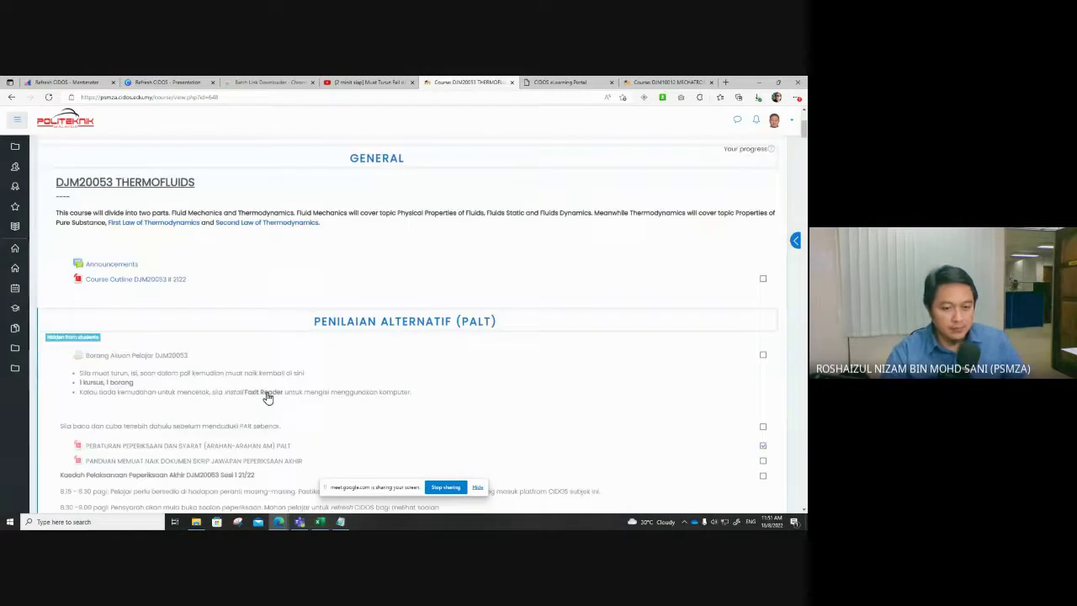
pyautogui.scroll(-15, 268, 397)
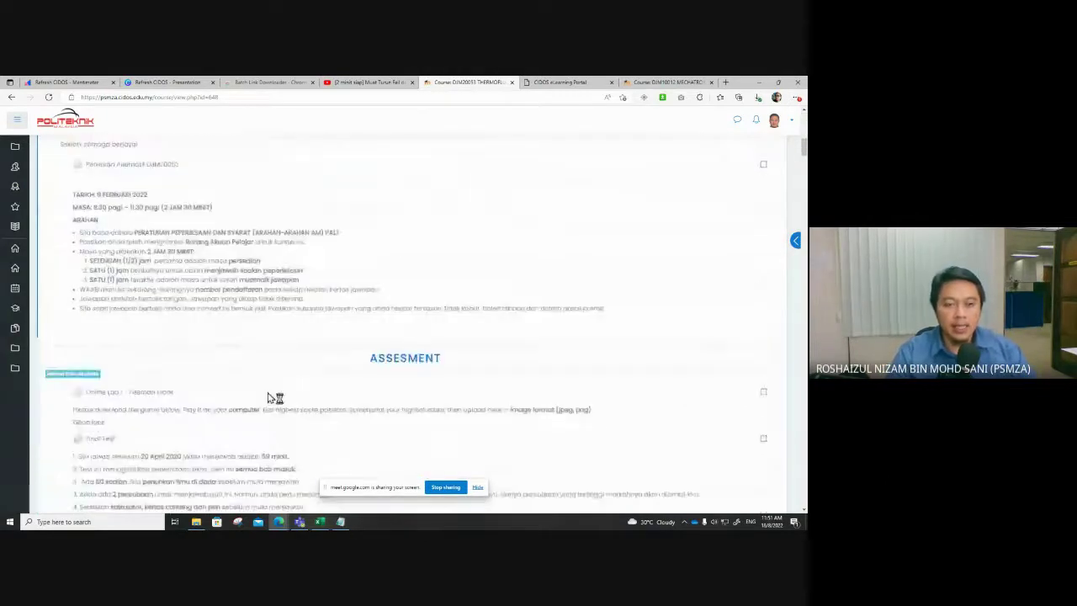
pyautogui.scroll(-10, 267, 397)
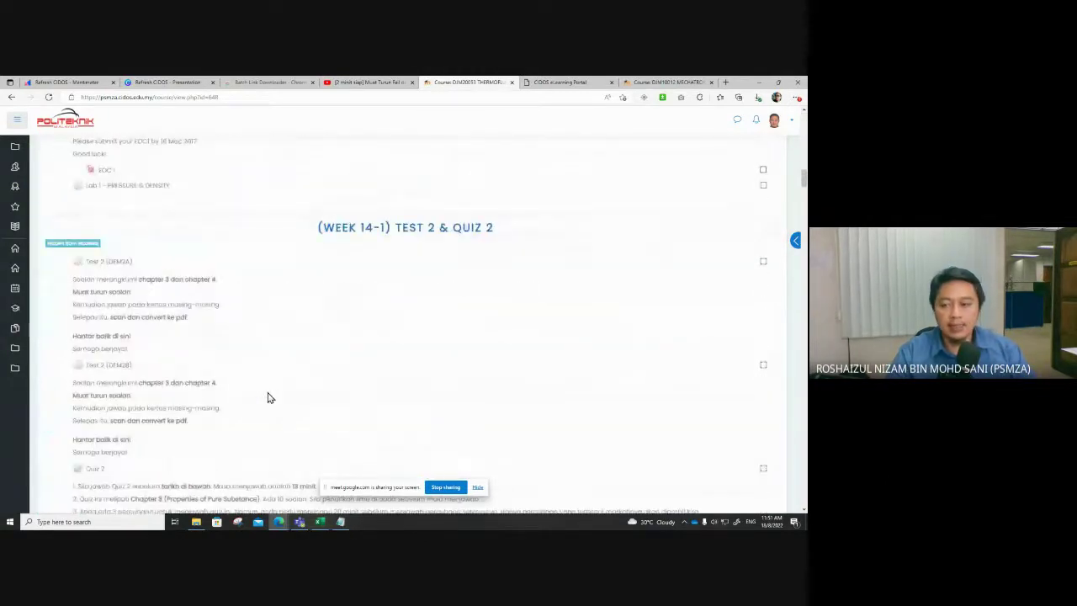
pyautogui.scroll(20, 267, 397)
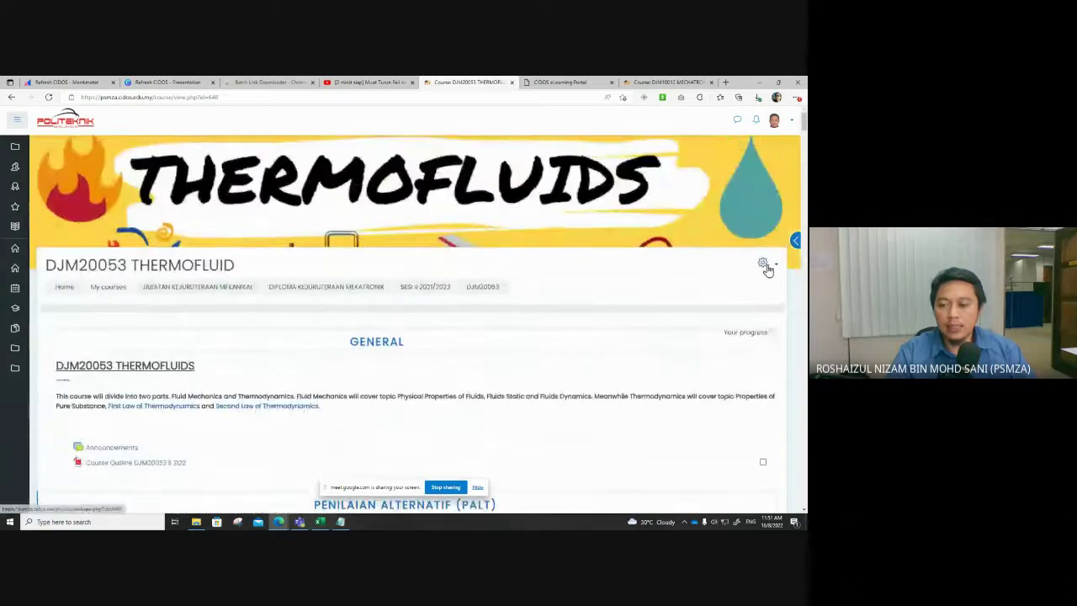
pyautogui.click(764, 264)
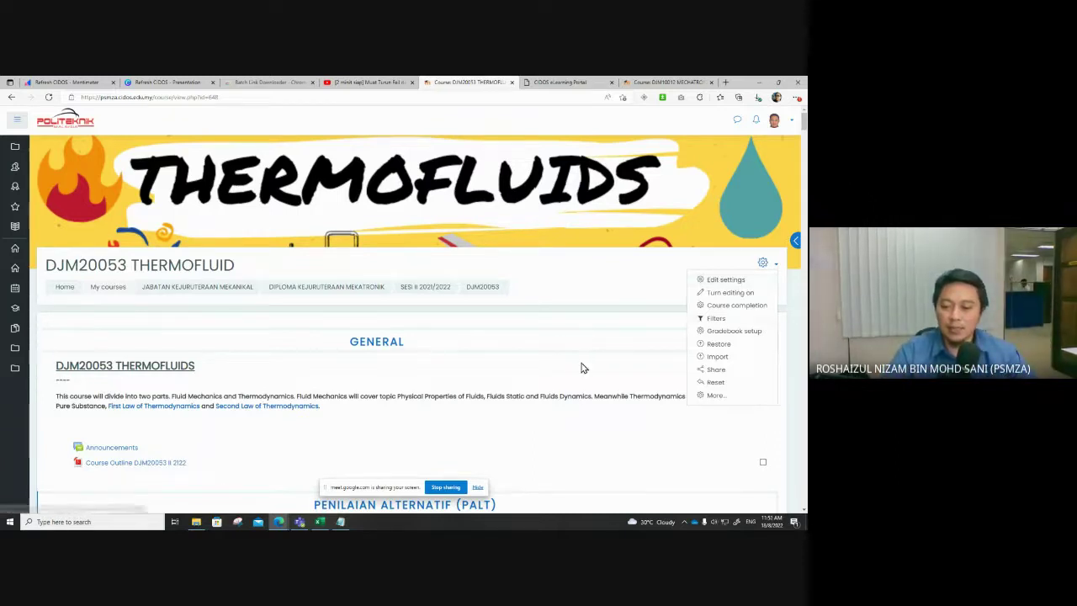
# Turn on editing mode for the Thermofluid course from the course administration actions.
pyautogui.click(580, 368)
pyautogui.scroll(-3, 581, 366)
pyautogui.scroll(3, 698, 291)
pyautogui.click(762, 264)
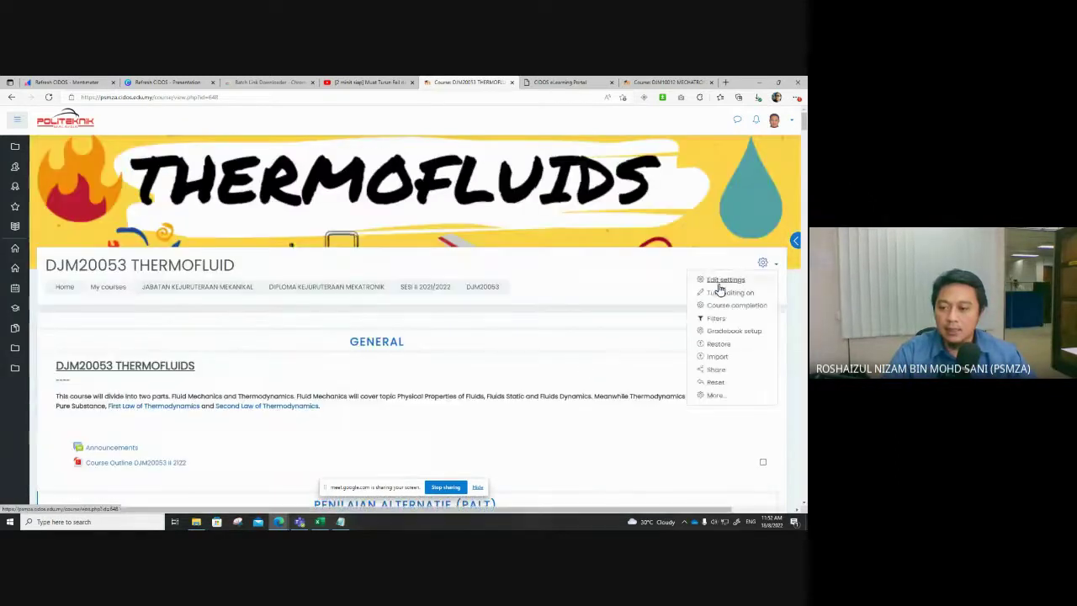
pyautogui.click(720, 282)
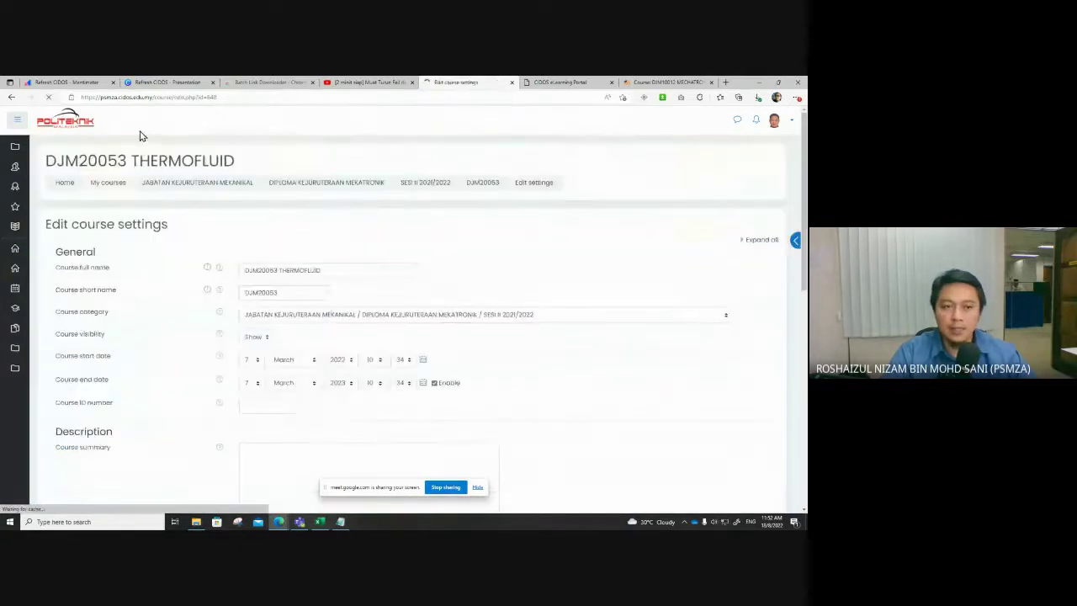
pyautogui.hotkey('alt', 'Left')
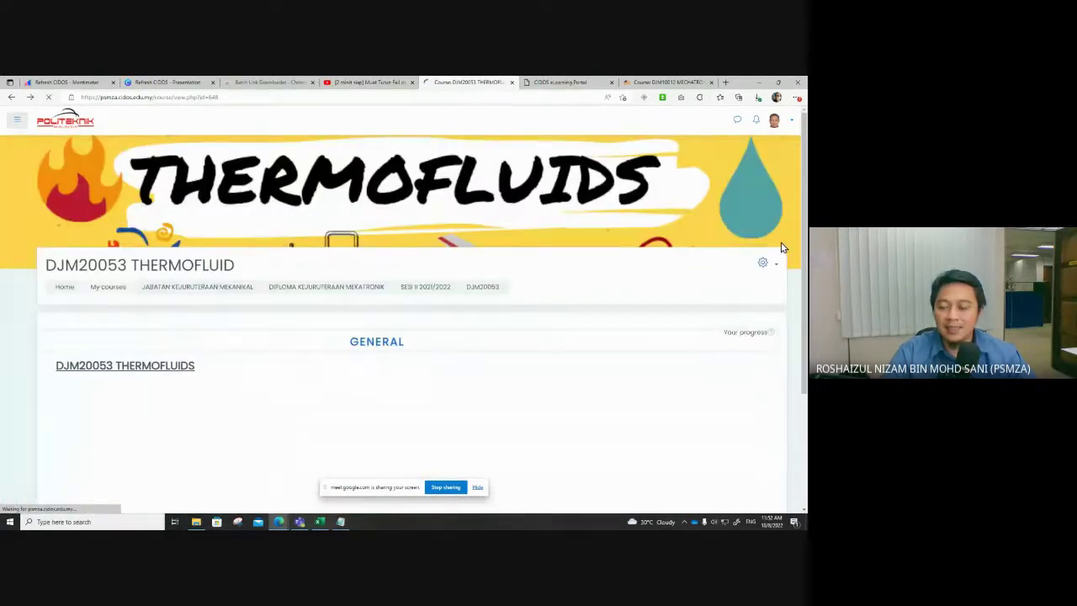
pyautogui.click(762, 263)
pyautogui.click(746, 292)
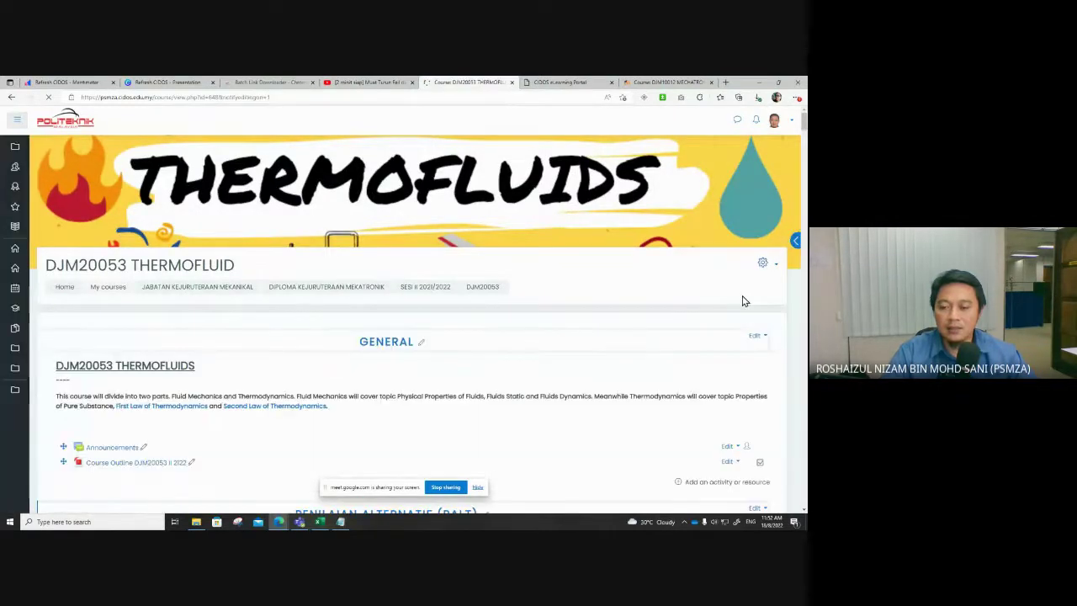
# Hide the Week 13-2 Online Laboratory, 13-1 Rankine Cycle and 12-2 Laboratory sections.
pyautogui.scroll(-5, 744, 300)
pyautogui.scroll(-15, 744, 300)
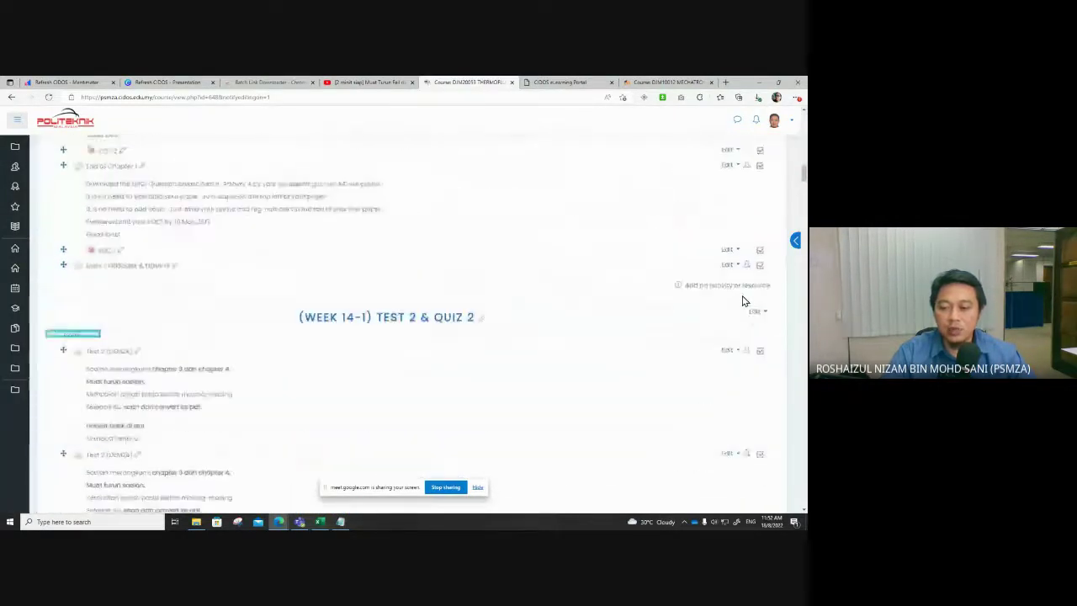
pyautogui.scroll(2, 695, 325)
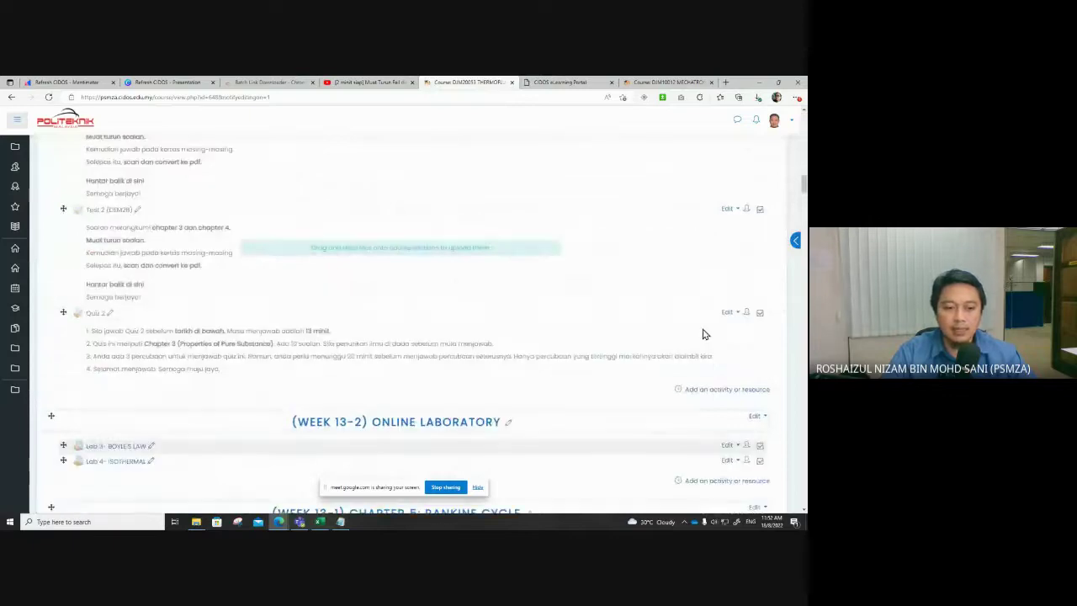
pyautogui.scroll(-1, 704, 332)
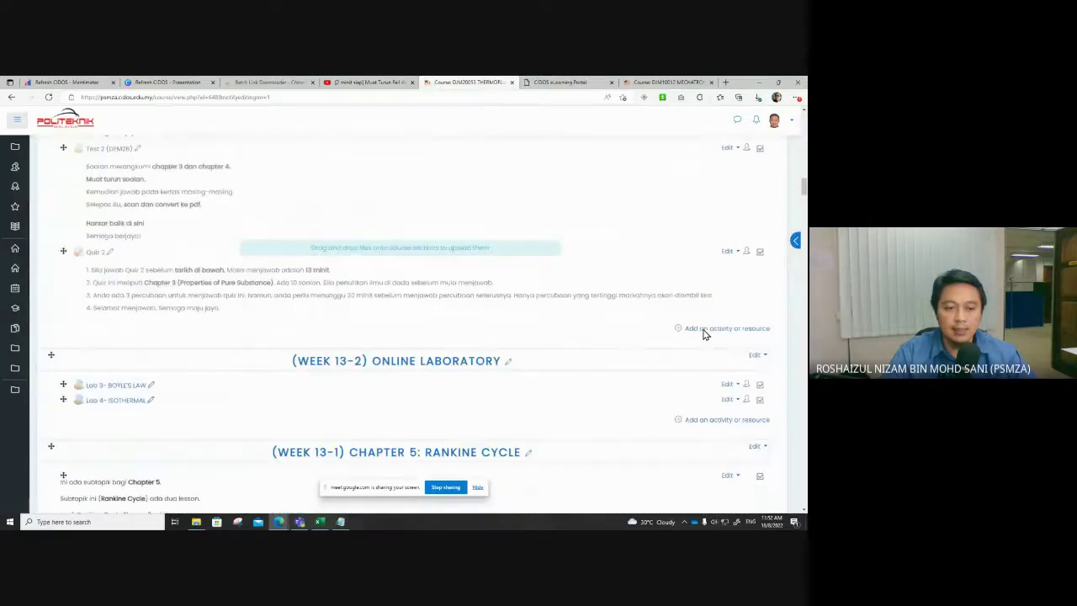
pyautogui.click(754, 355)
pyautogui.click(730, 395)
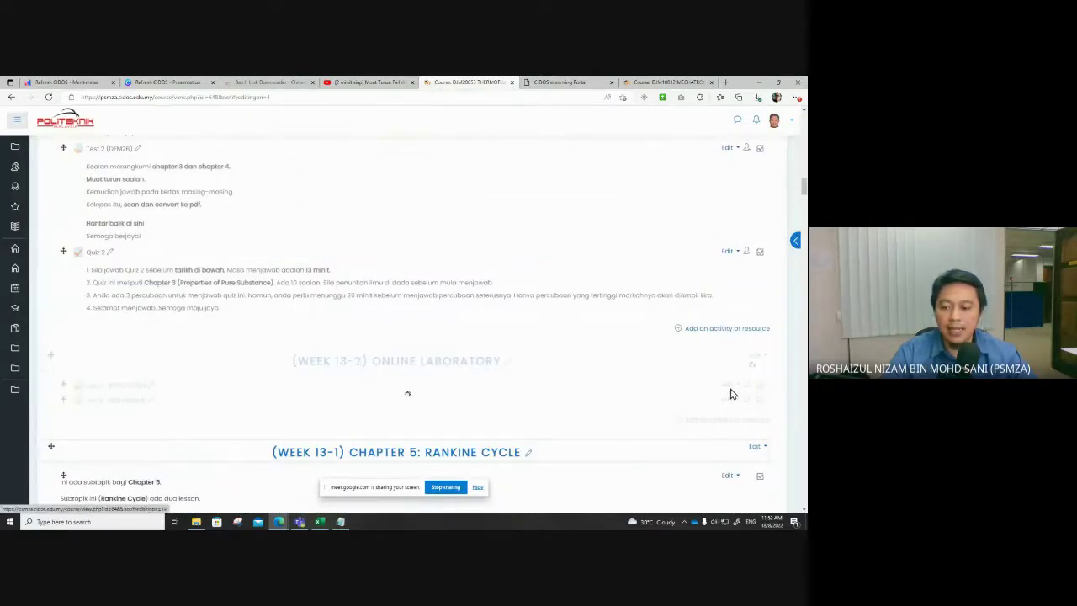
pyautogui.scroll(-2, 730, 391)
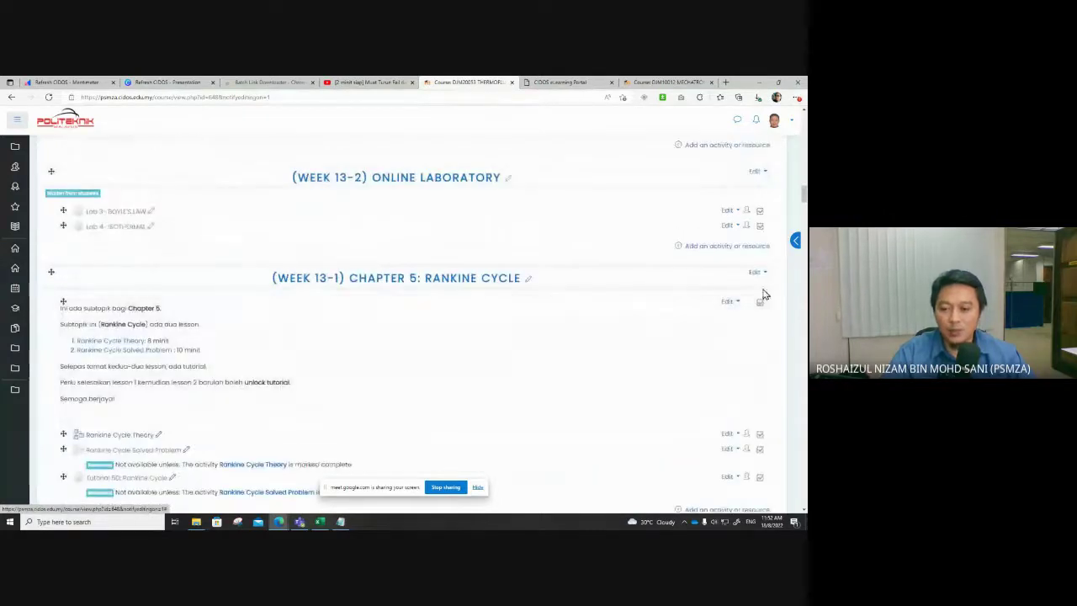
pyautogui.click(757, 274)
pyautogui.click(724, 312)
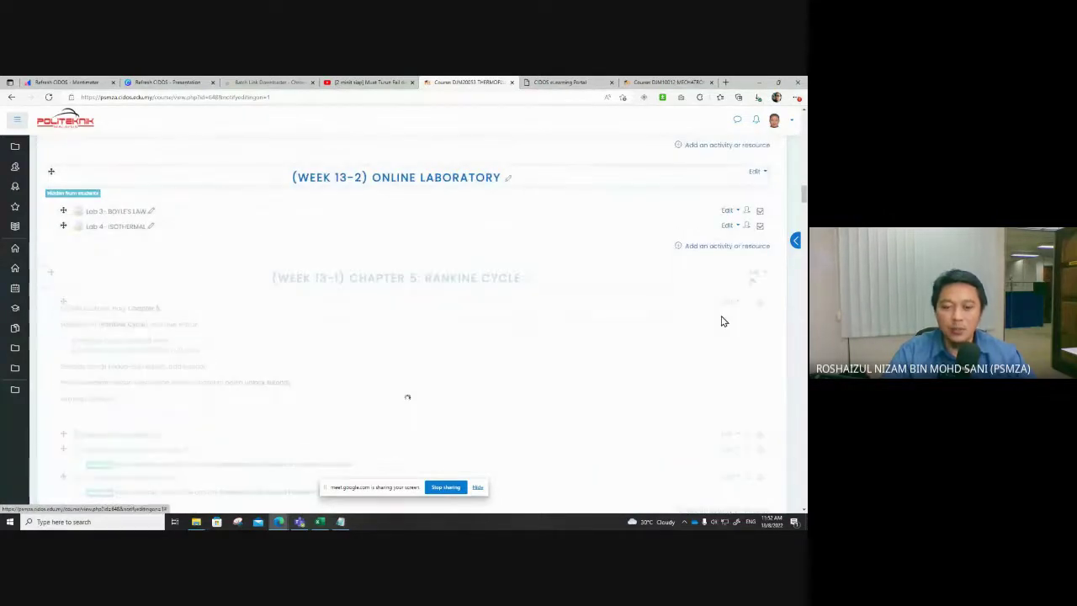
pyautogui.scroll(-2, 721, 320)
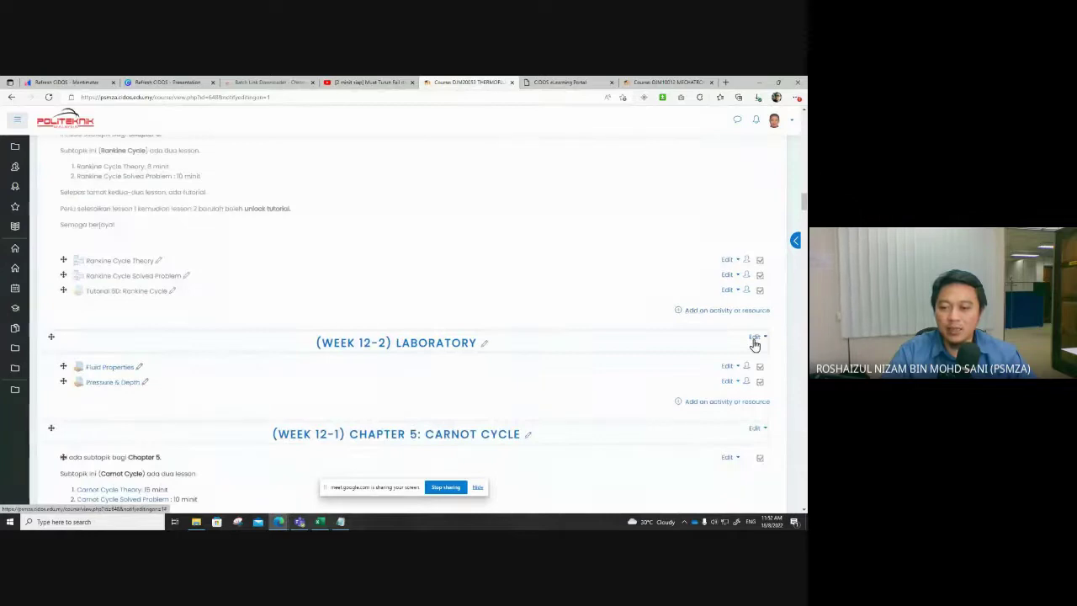
pyautogui.click(754, 342)
pyautogui.click(728, 381)
# Hide the Week 12-1 Carnot Cycle, 11-2 Reverse Heat Engine and 11-1 sections.
pyautogui.scroll(-1, 733, 384)
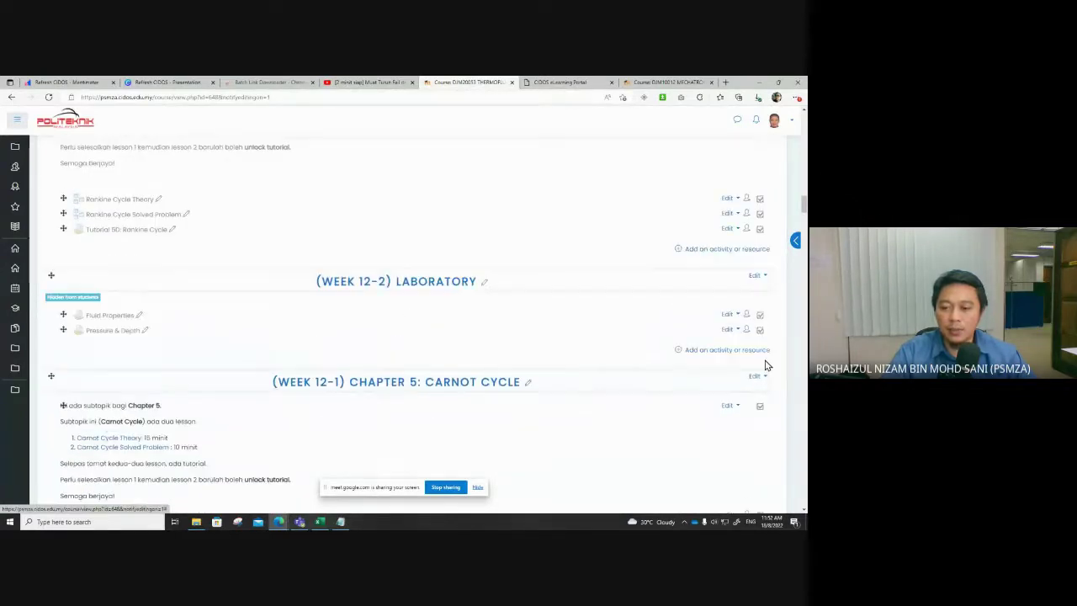
pyautogui.click(755, 378)
pyautogui.click(734, 416)
pyautogui.scroll(-3, 735, 419)
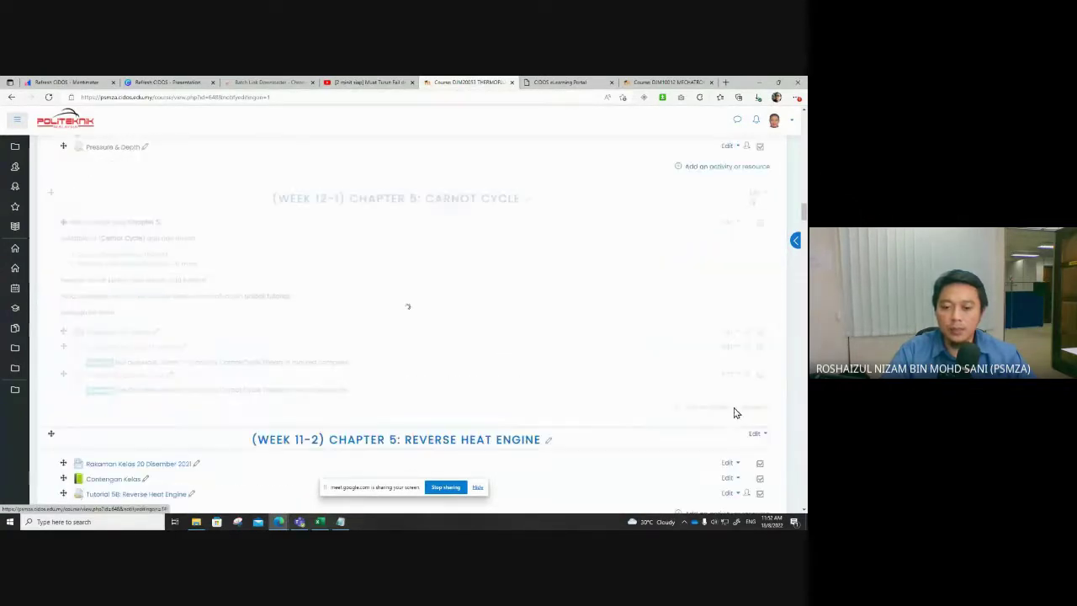
pyautogui.scroll(-1, 736, 403)
pyautogui.click(754, 296)
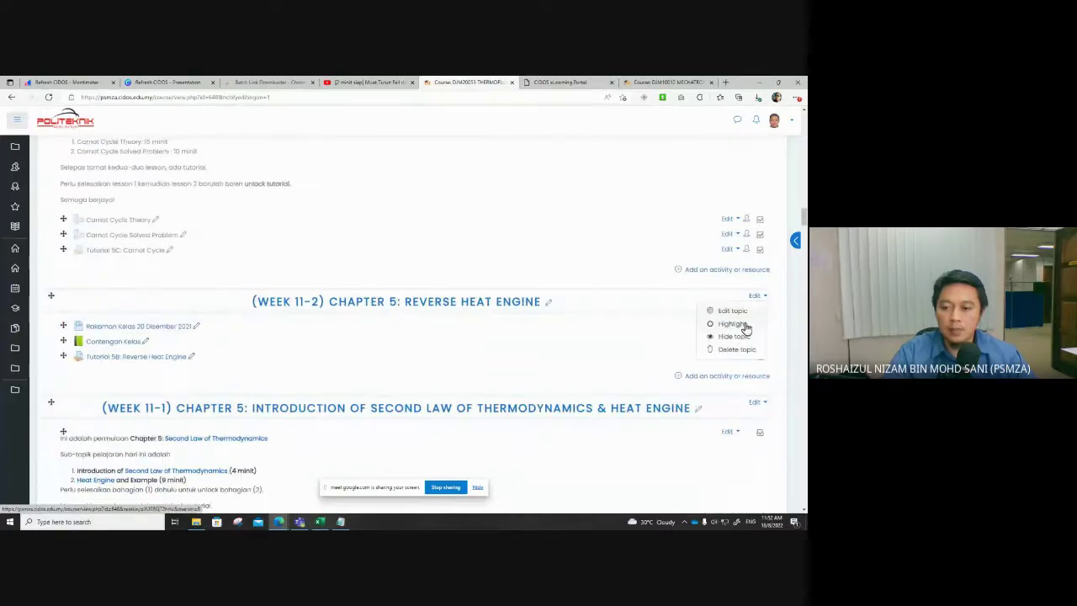
pyautogui.click(736, 337)
pyautogui.scroll(-2, 744, 351)
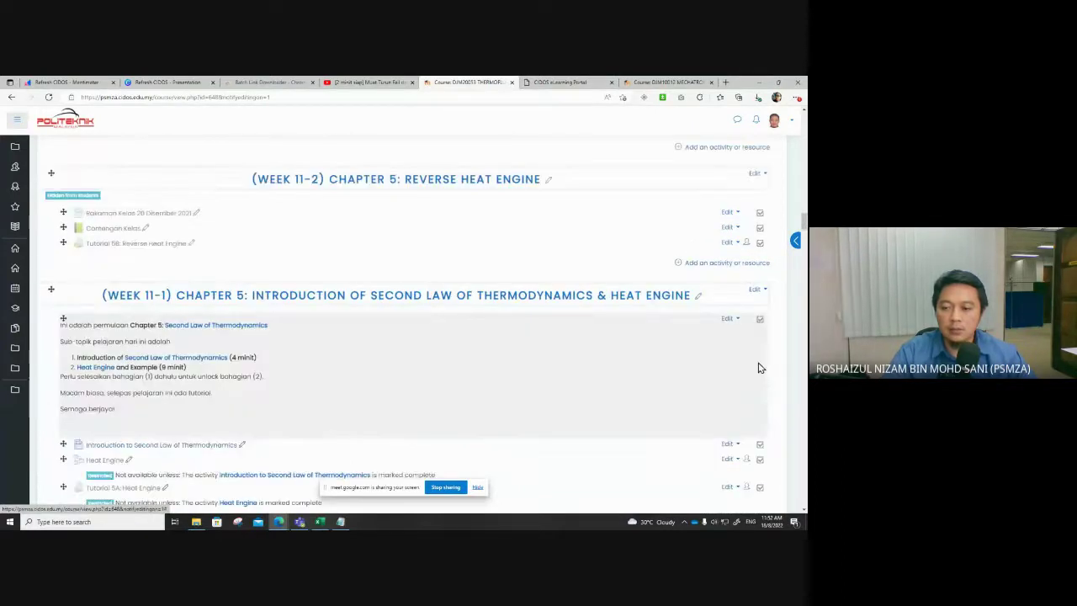
pyautogui.click(755, 290)
pyautogui.click(734, 330)
# Hide the Week 10-2 and 10-1 Steady Flow Energy Equation and Week 9-2 First Law sections.
pyautogui.scroll(-3, 731, 332)
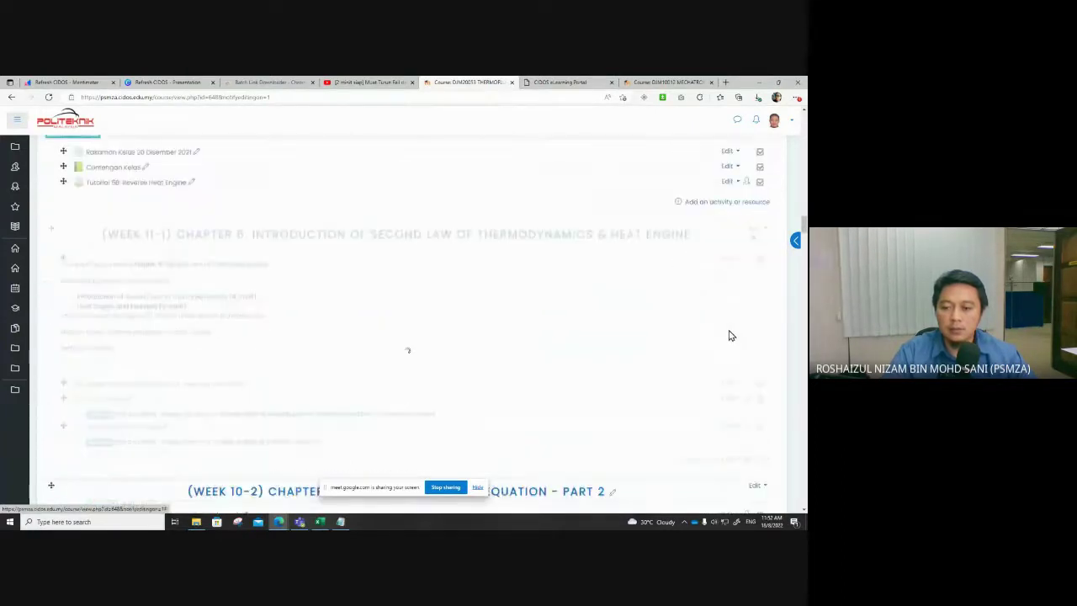
pyautogui.scroll(5, 754, 342)
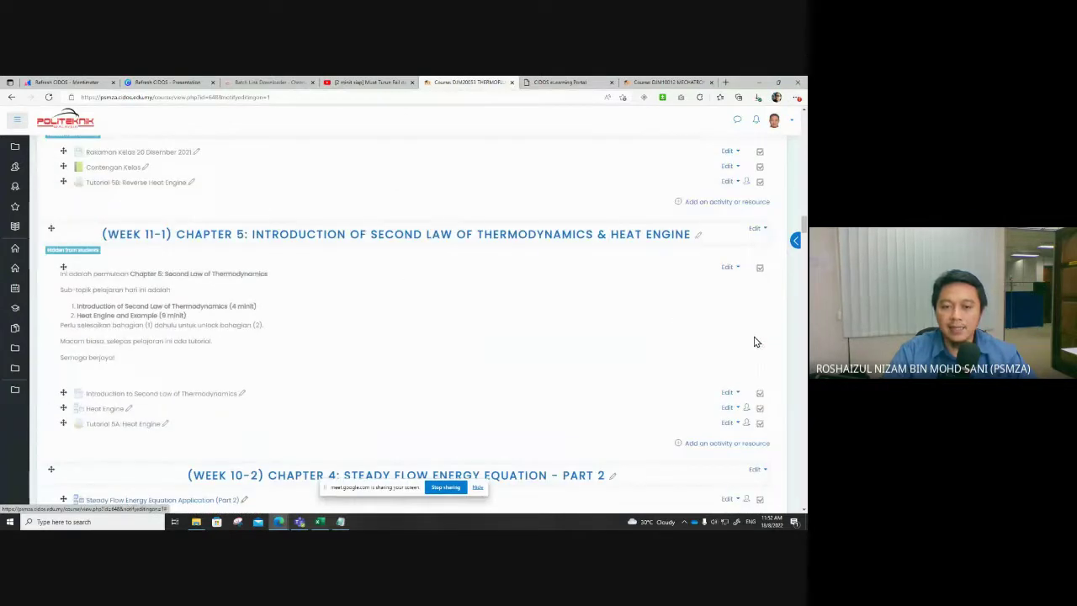
pyautogui.scroll(-5, 755, 341)
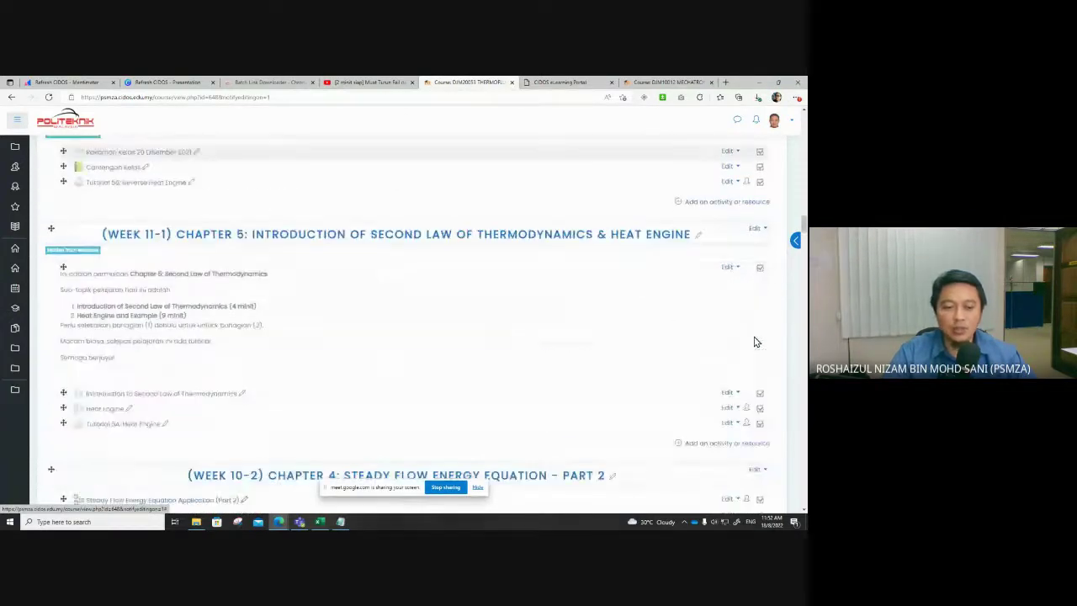
pyautogui.click(757, 348)
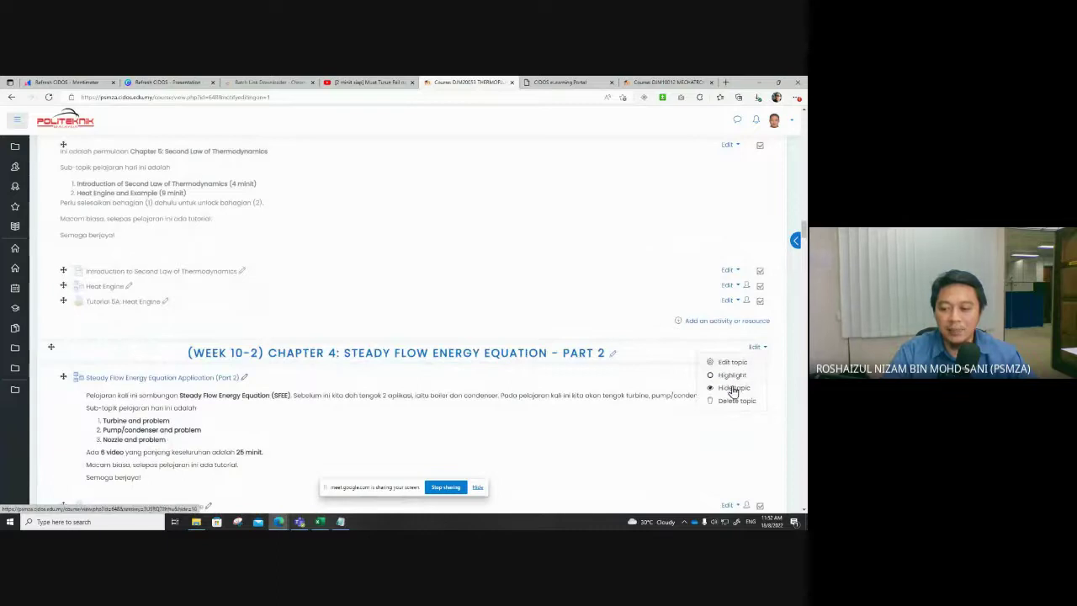
pyautogui.click(733, 387)
pyautogui.scroll(-4, 733, 387)
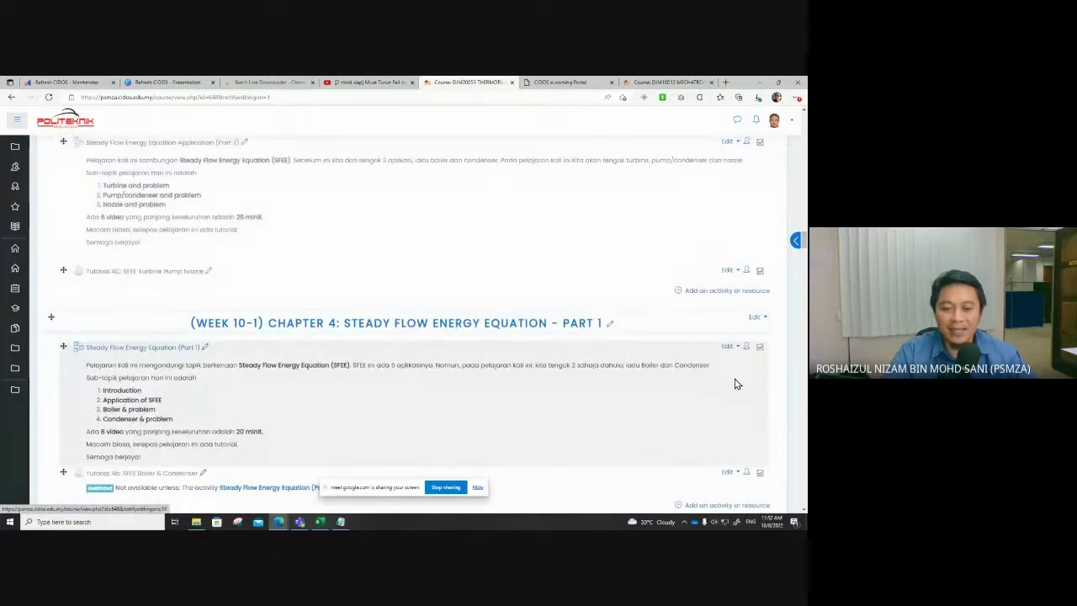
pyautogui.click(755, 320)
pyautogui.click(729, 357)
pyautogui.scroll(-4, 727, 361)
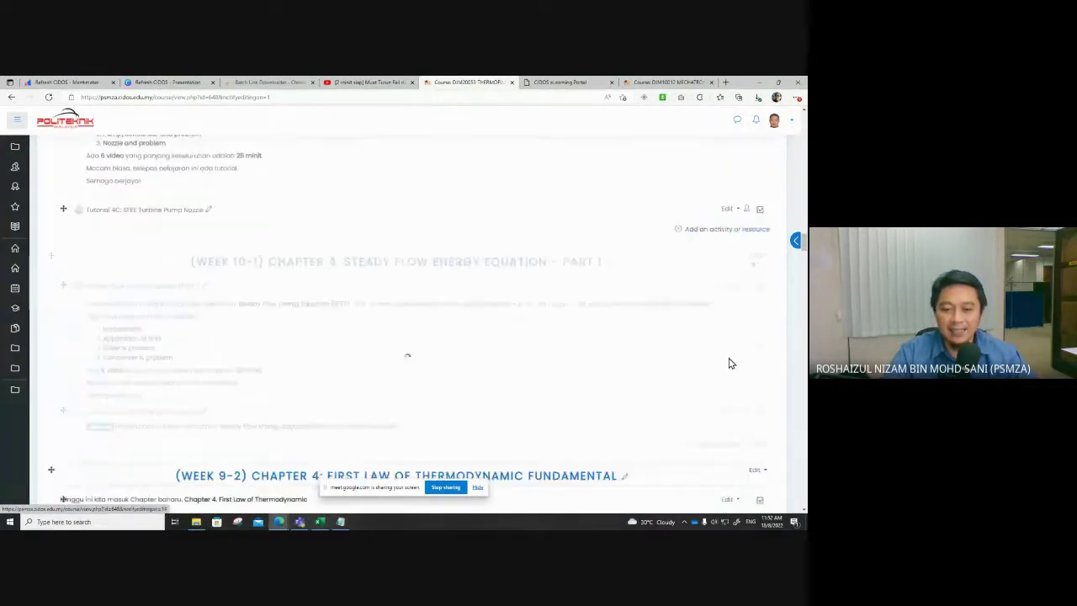
pyautogui.click(757, 286)
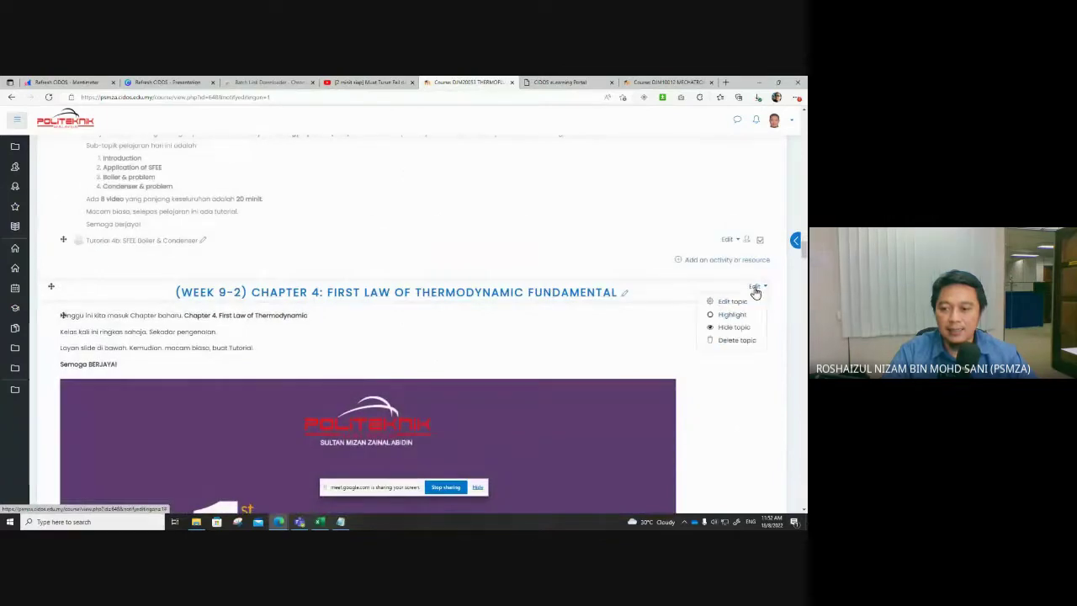
pyautogui.click(734, 327)
# Hide the Week 9-1 Perfect Gas, 8-2 Specific Heat and 8-1 Universal Gases Law sections.
pyautogui.scroll(5, 738, 332)
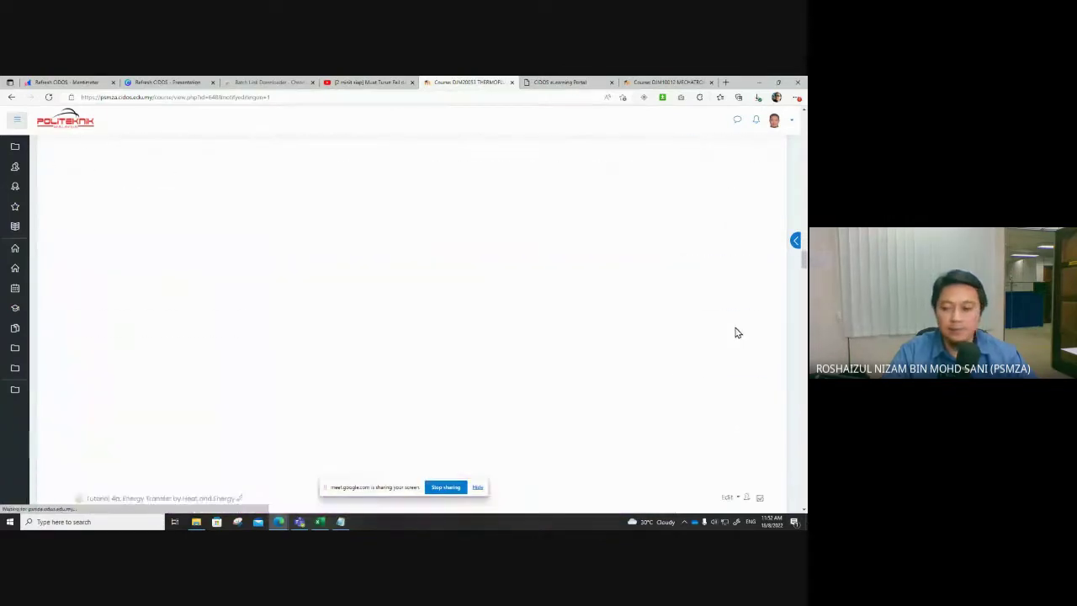
pyautogui.click(755, 348)
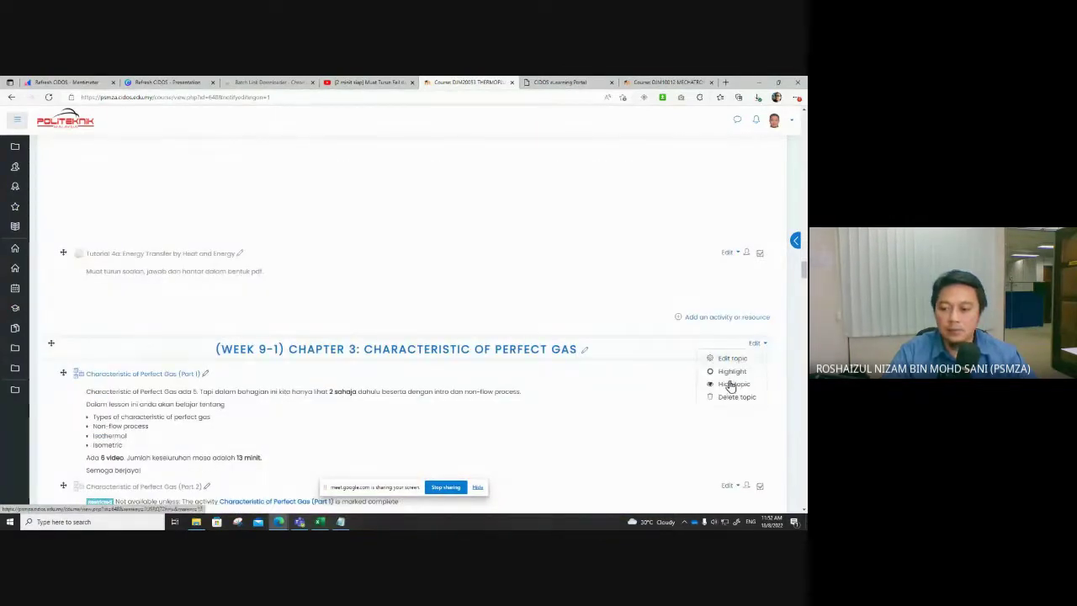
pyautogui.click(732, 383)
pyautogui.scroll(-5, 734, 380)
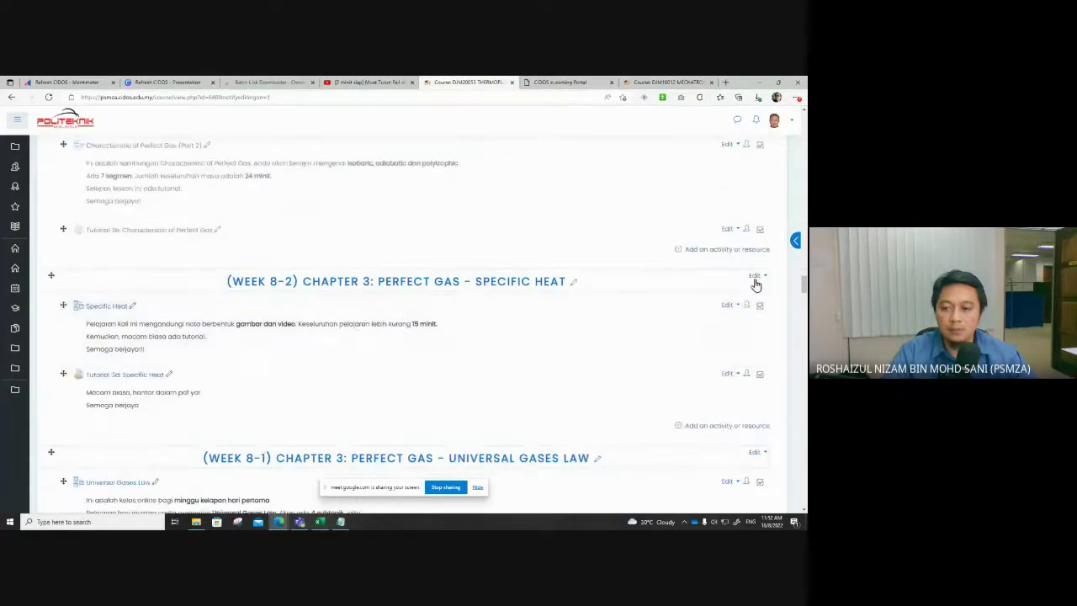
pyautogui.click(754, 276)
pyautogui.click(731, 315)
pyautogui.scroll(-3, 736, 325)
pyautogui.scroll(-2, 736, 325)
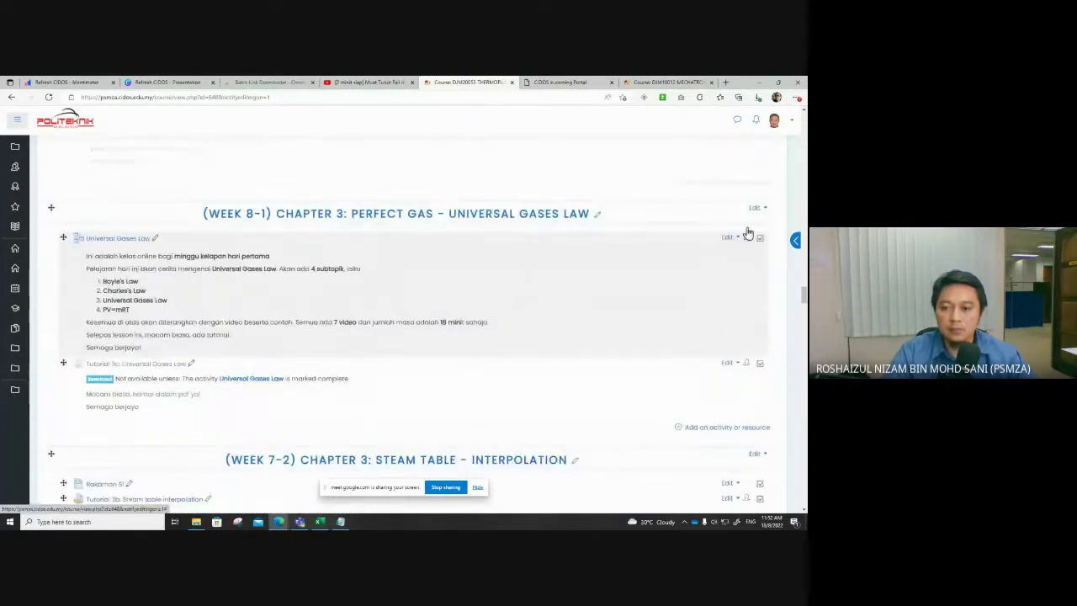
pyautogui.click(755, 210)
pyautogui.click(733, 249)
# Hide the Week 7-2 Interpolation, 7-1 Steam Table, 6-2 Test 1 & Quiz 1 and 6-1 sections.
pyautogui.scroll(-3, 733, 261)
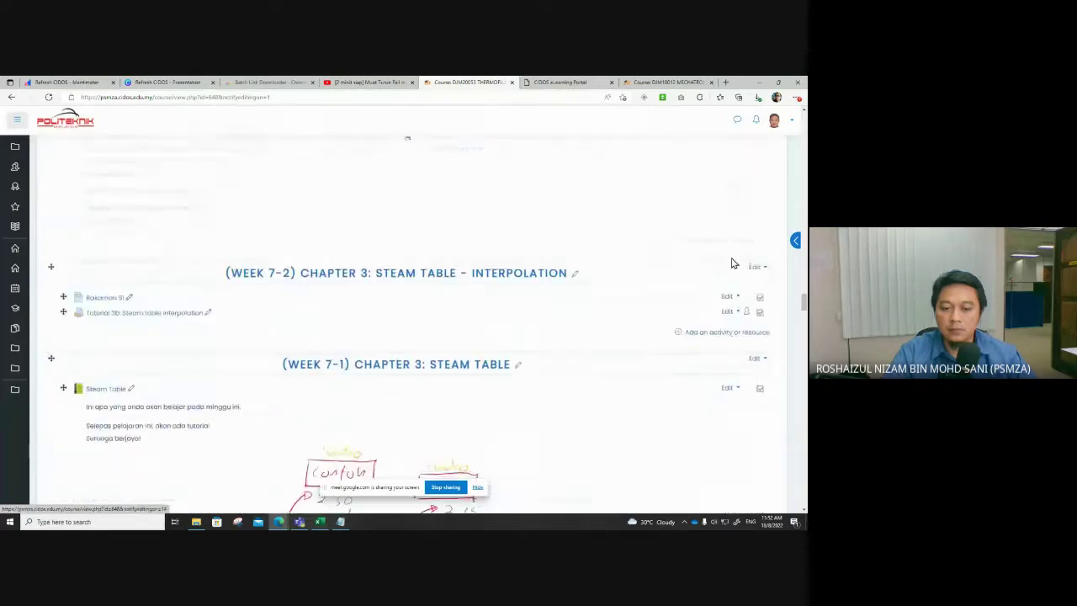
pyautogui.click(755, 209)
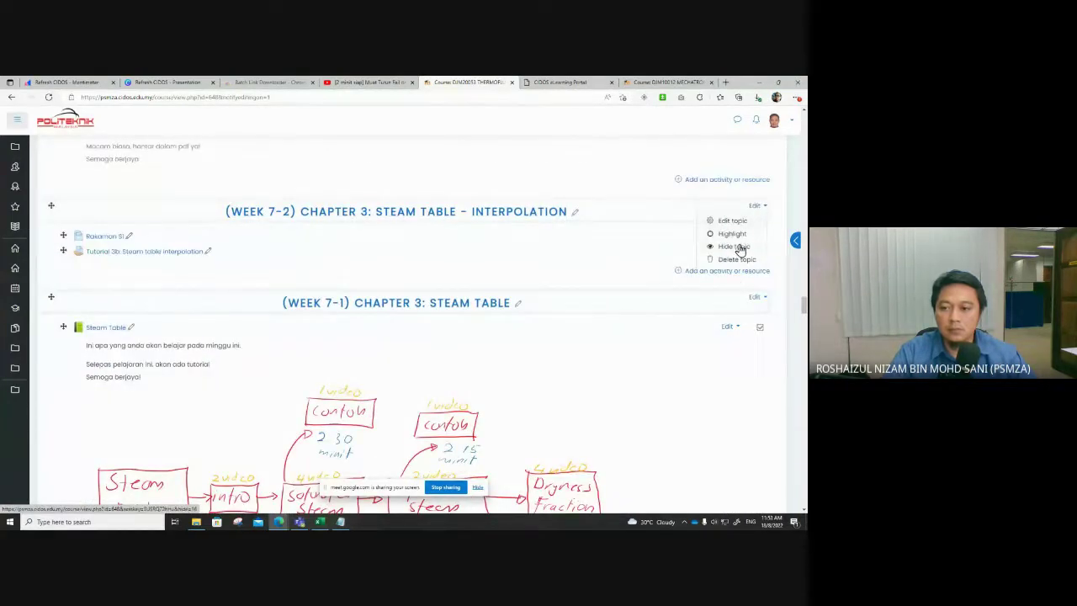
pyautogui.click(734, 247)
pyautogui.click(755, 299)
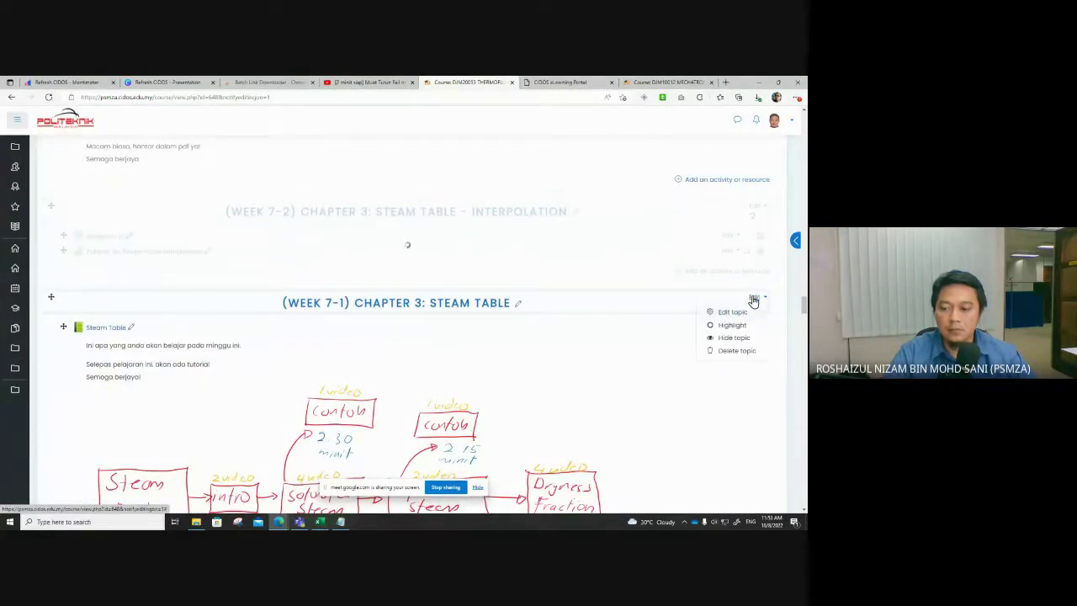
pyautogui.click(736, 338)
pyautogui.scroll(-5, 736, 339)
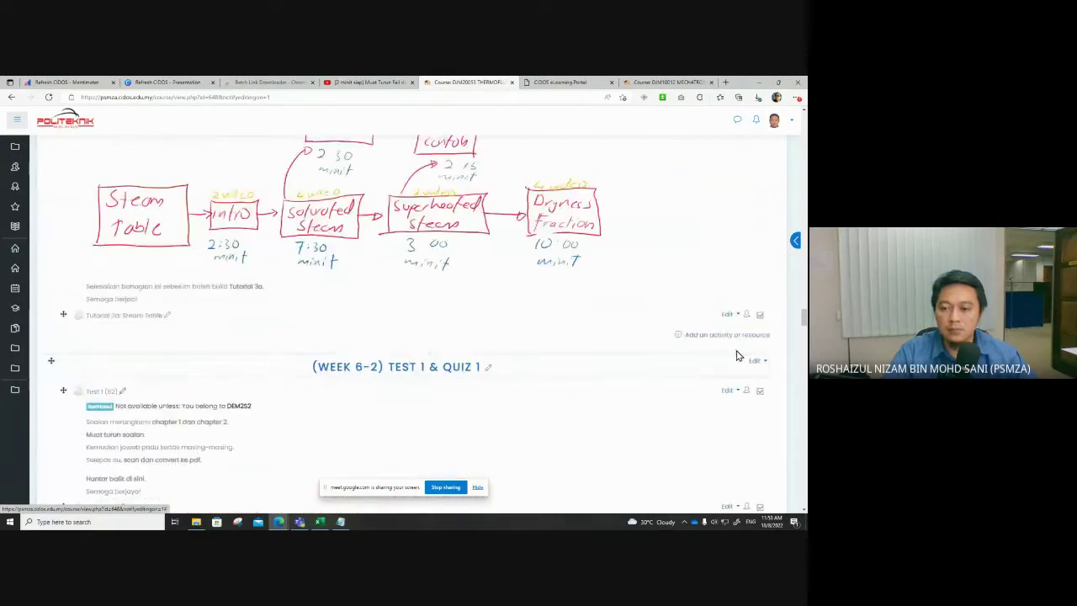
pyautogui.click(755, 299)
pyautogui.click(738, 339)
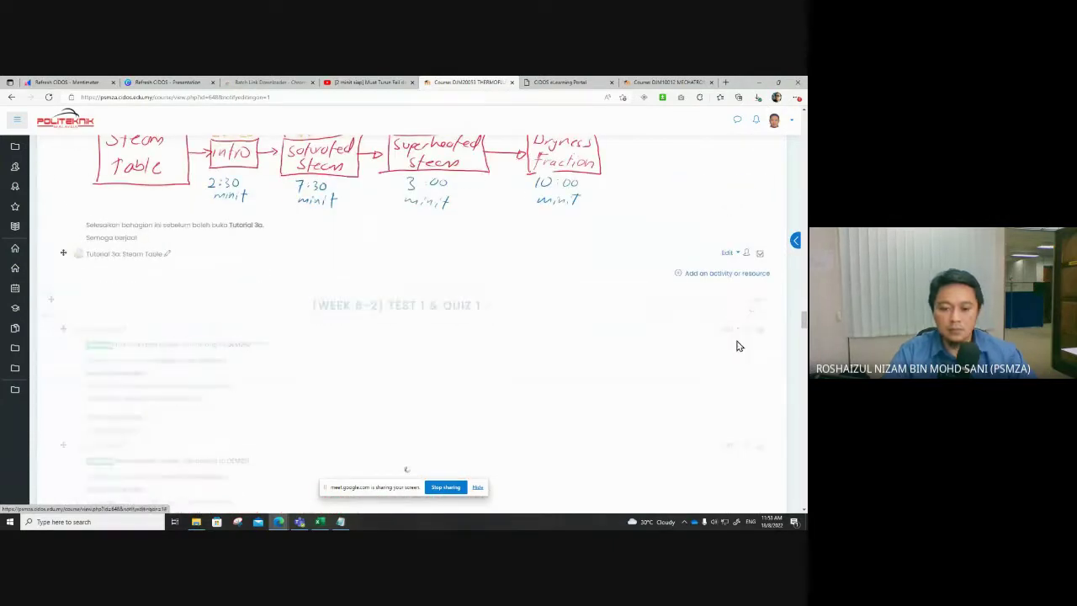
pyautogui.scroll(-3, 736, 341)
pyautogui.scroll(-3, 736, 341)
pyautogui.click(756, 225)
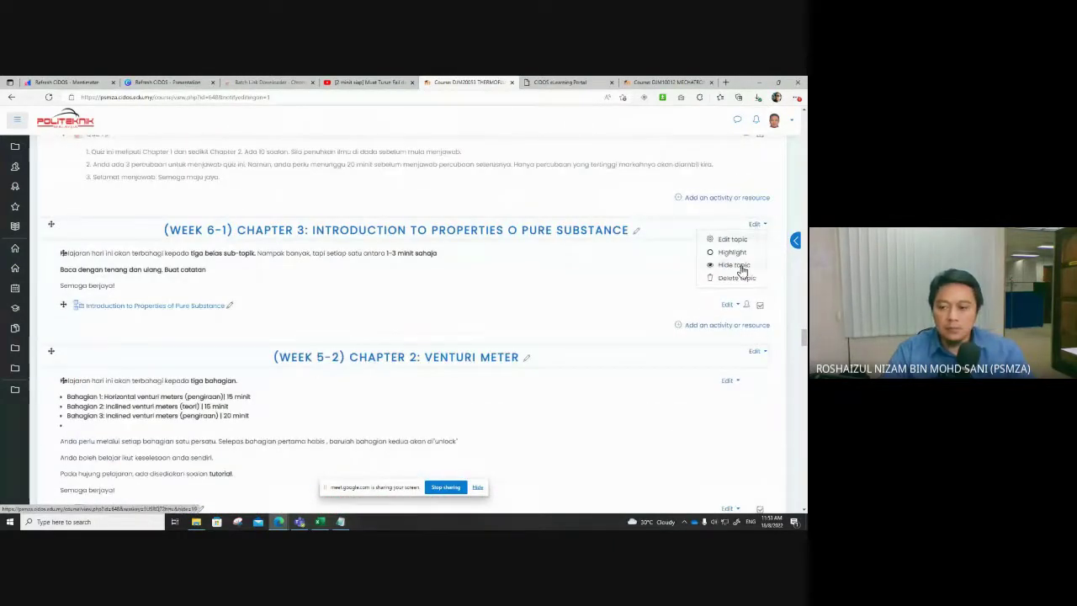
pyautogui.click(738, 270)
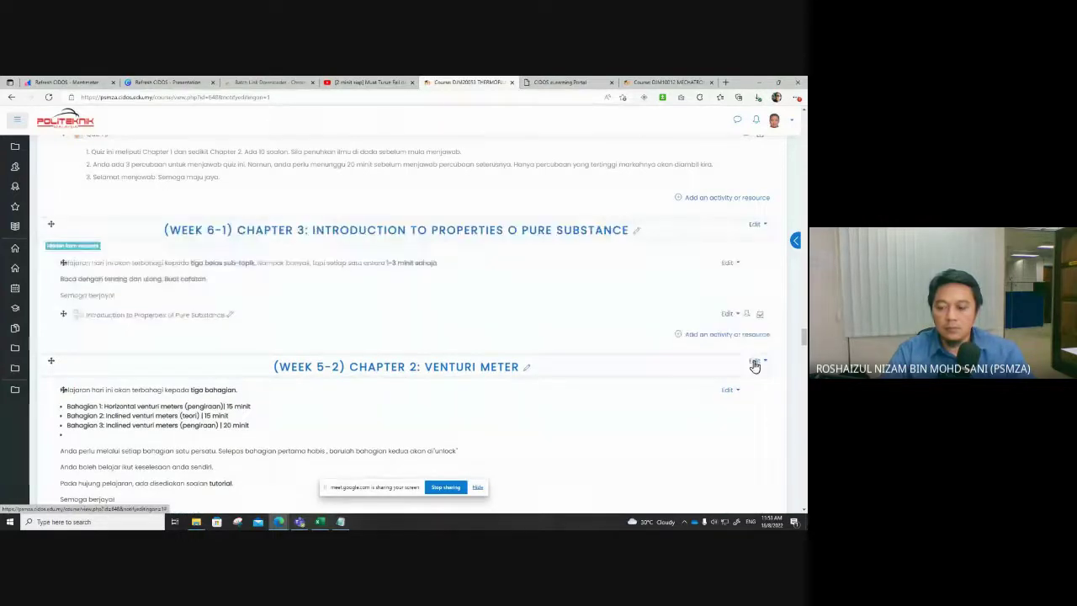
# Hide the Week 5-2, 5-1, 4-2 and 4-1 sections from students.
pyautogui.click(757, 361)
pyautogui.click(733, 401)
pyautogui.scroll(-10, 740, 402)
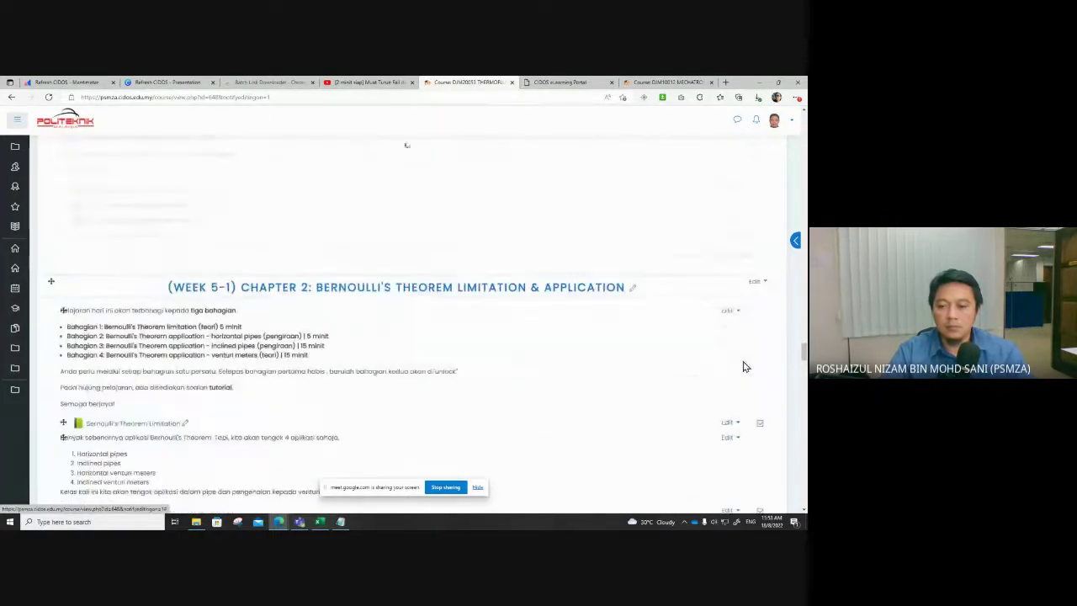
pyautogui.click(755, 287)
pyautogui.click(742, 331)
pyautogui.scroll(-10, 740, 328)
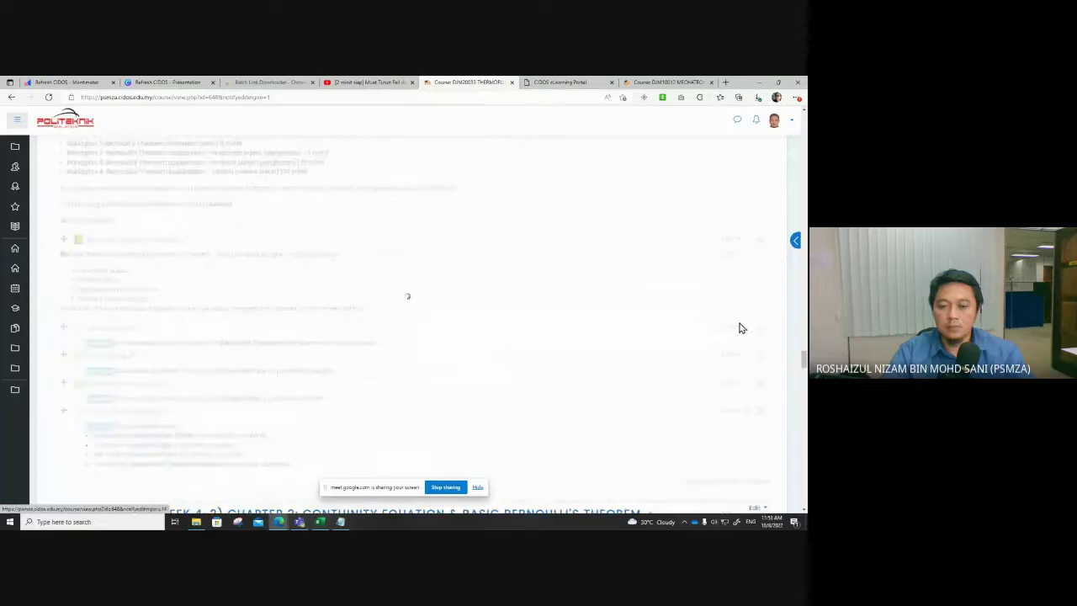
pyautogui.click(755, 264)
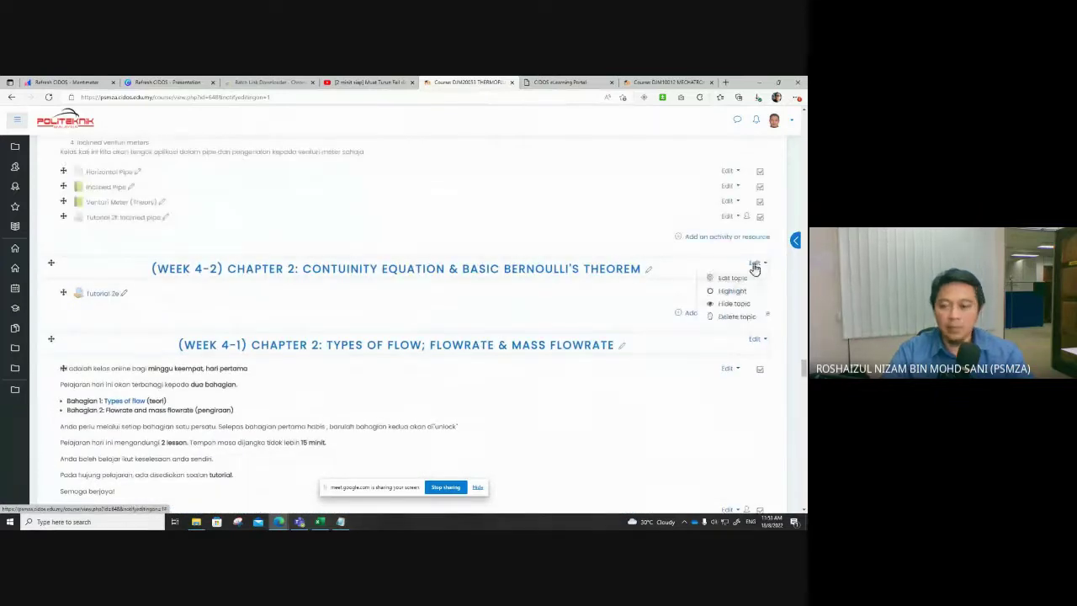
pyautogui.click(737, 304)
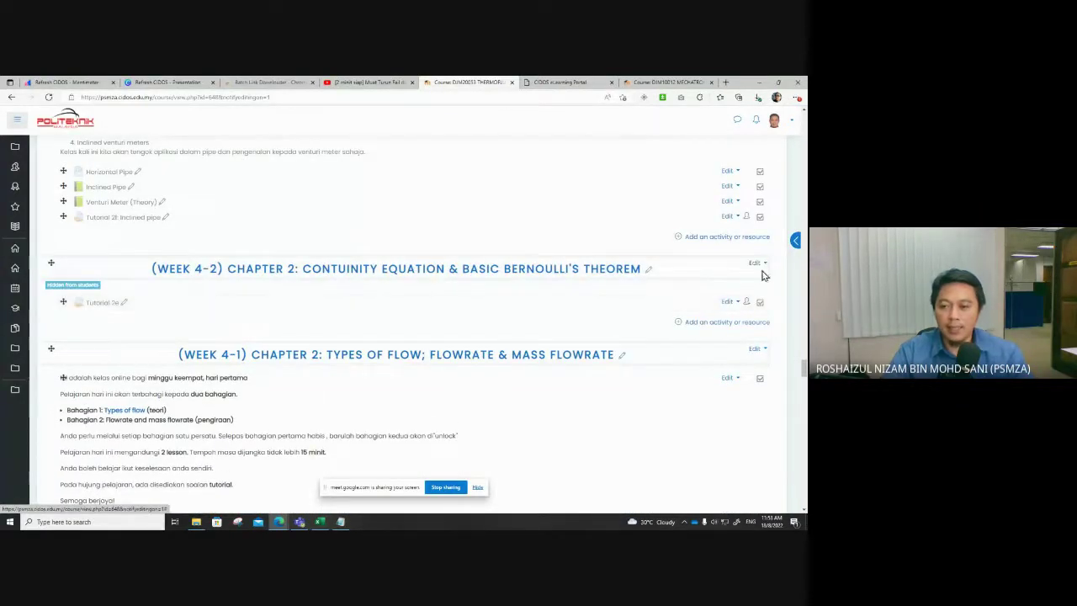
pyautogui.click(754, 265)
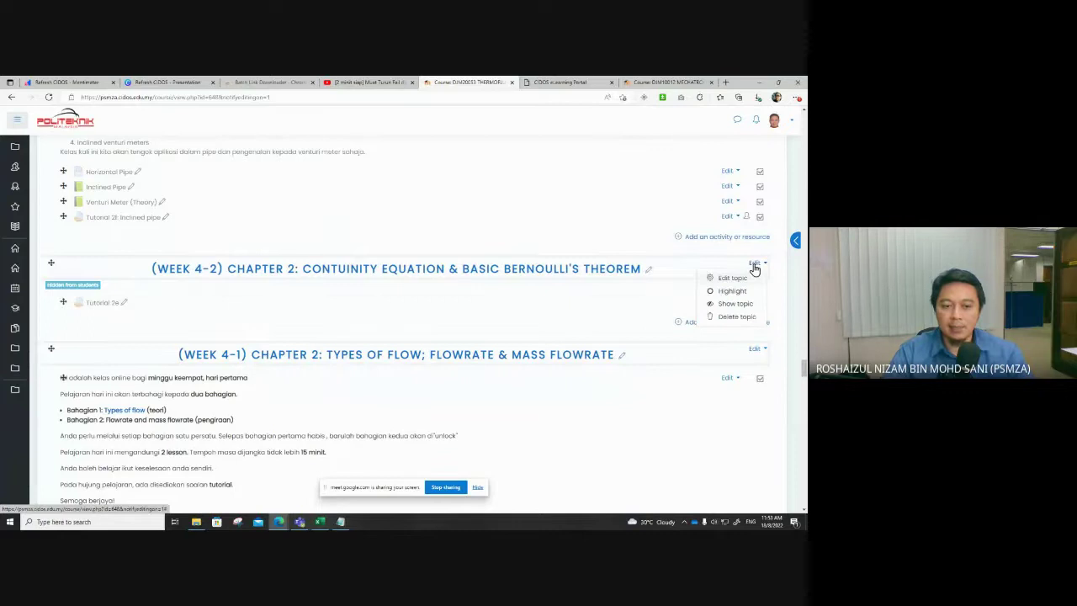
pyautogui.click(753, 350)
pyautogui.click(732, 390)
# Hide the Week 3-2 Manometer, 3-1 and 2-2 sections from students.
pyautogui.scroll(-6, 732, 391)
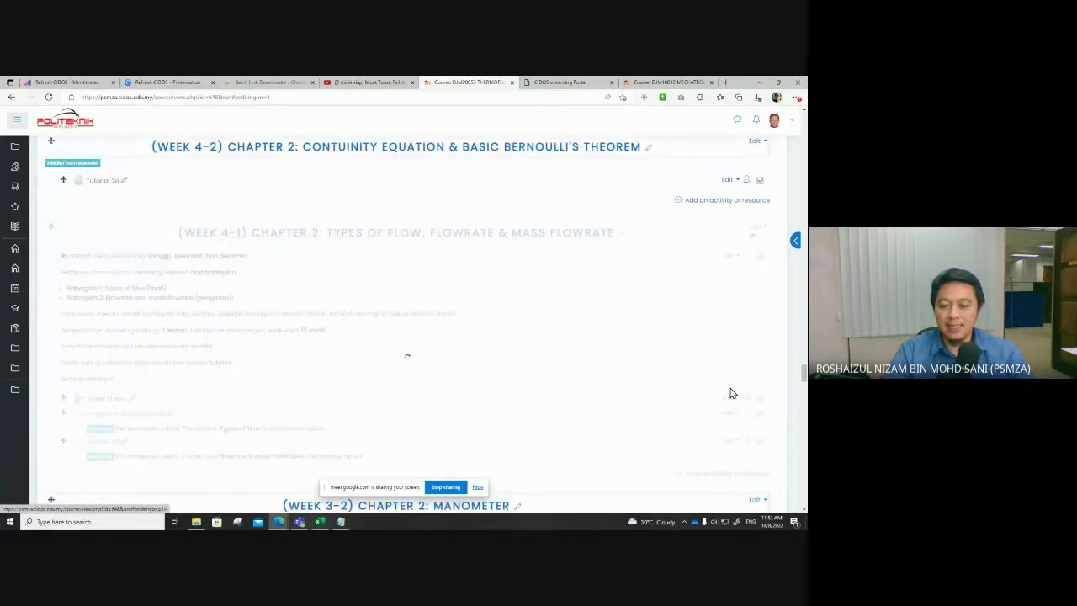
pyautogui.click(757, 317)
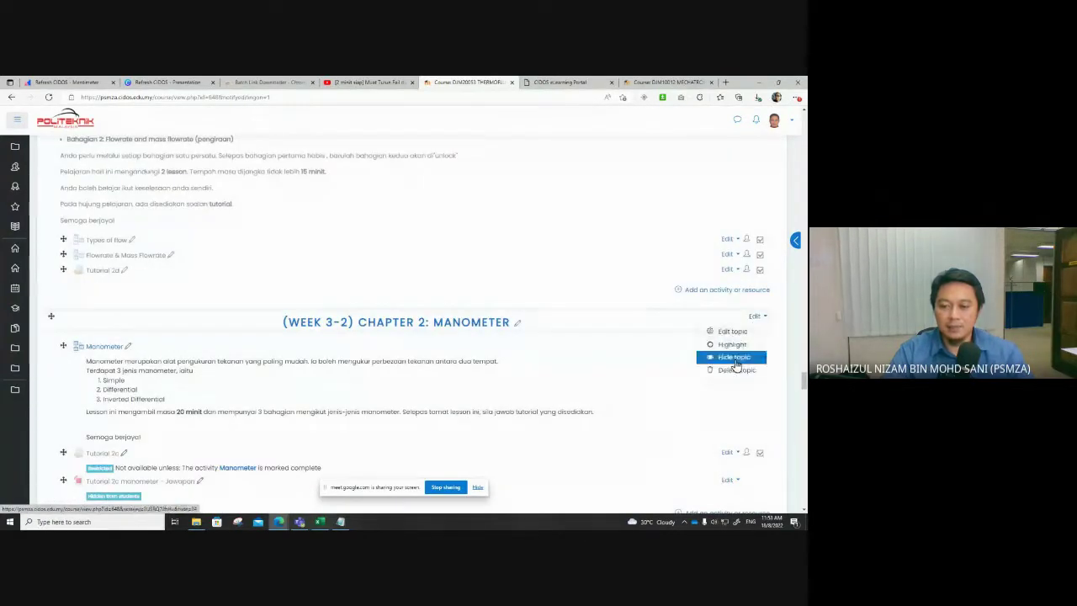
pyautogui.click(732, 358)
pyautogui.scroll(-3, 734, 360)
pyautogui.scroll(-1, 734, 359)
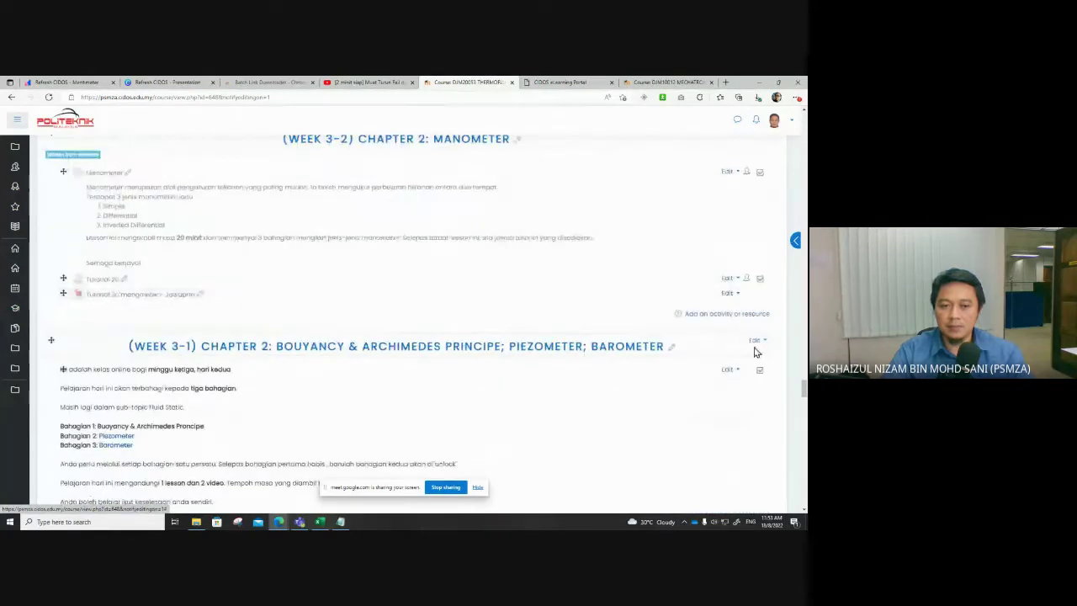
pyautogui.click(755, 342)
pyautogui.click(734, 381)
pyautogui.scroll(-10, 735, 375)
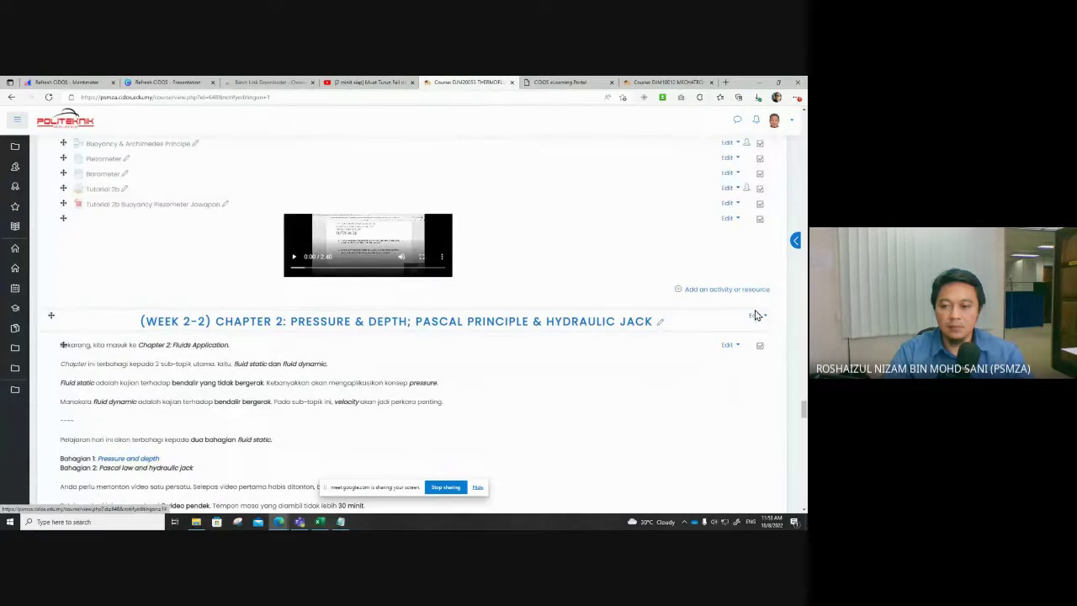
pyautogui.click(755, 319)
pyautogui.click(734, 361)
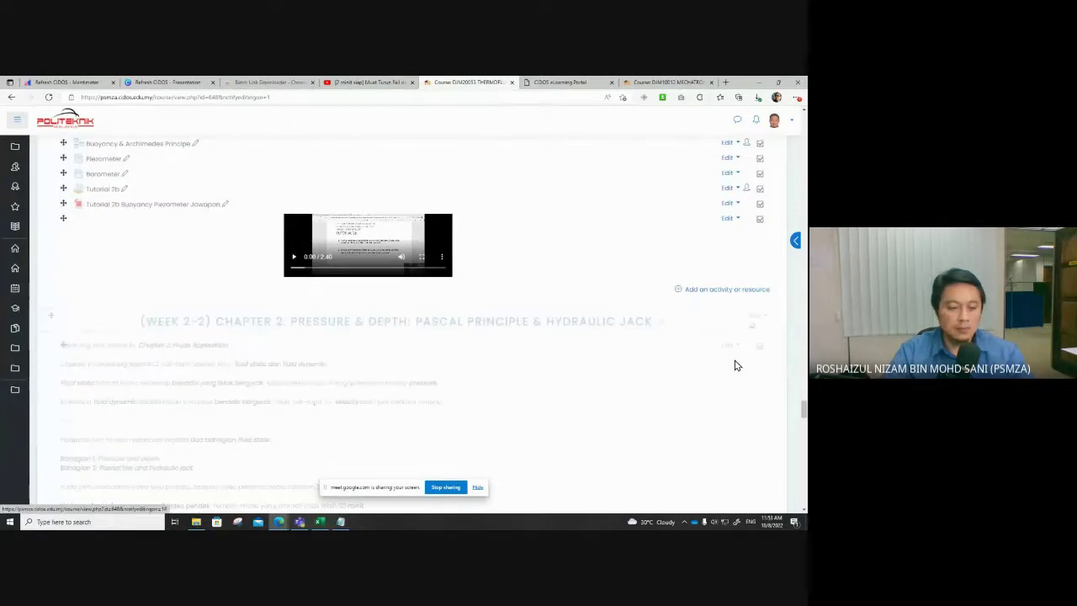
# Hide the remaining Week 2-1 and Week 1-2 sections.
pyautogui.scroll(-3, 733, 362)
pyautogui.scroll(-5, 732, 357)
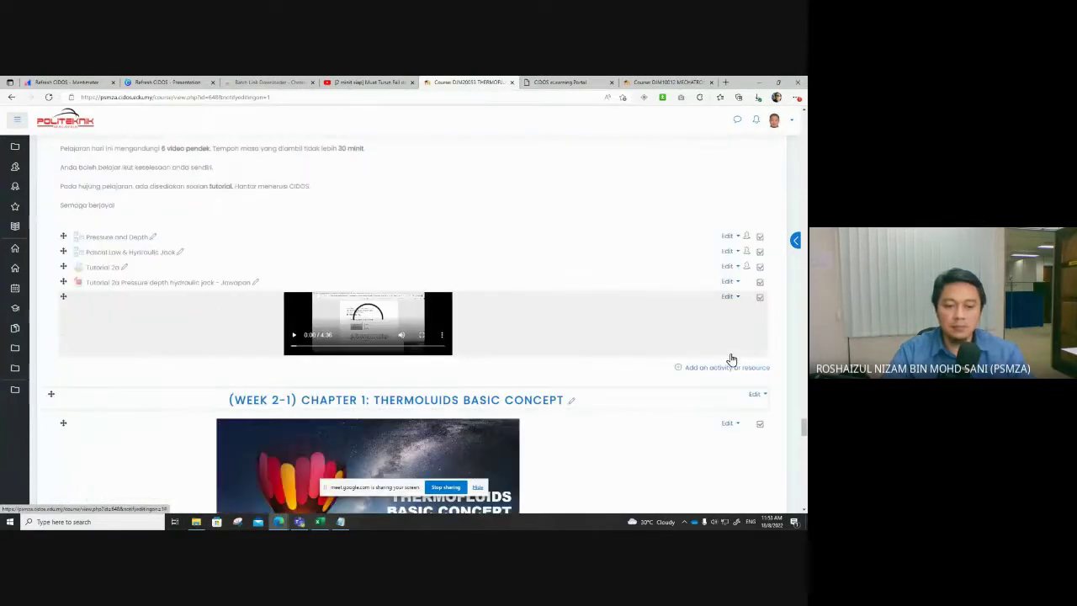
pyautogui.click(754, 275)
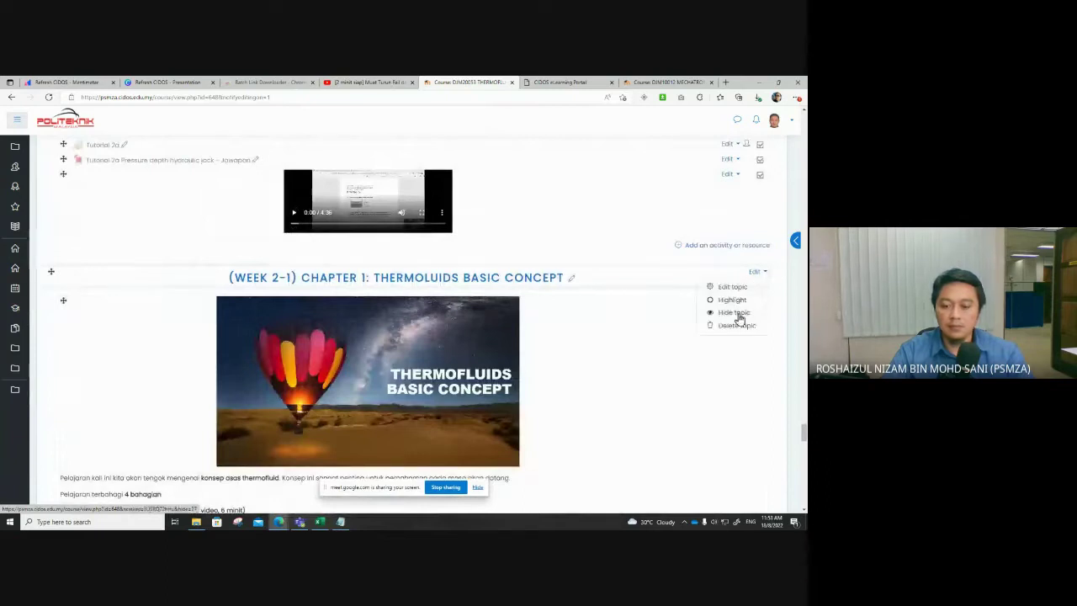
pyautogui.click(736, 313)
pyautogui.scroll(-8, 733, 316)
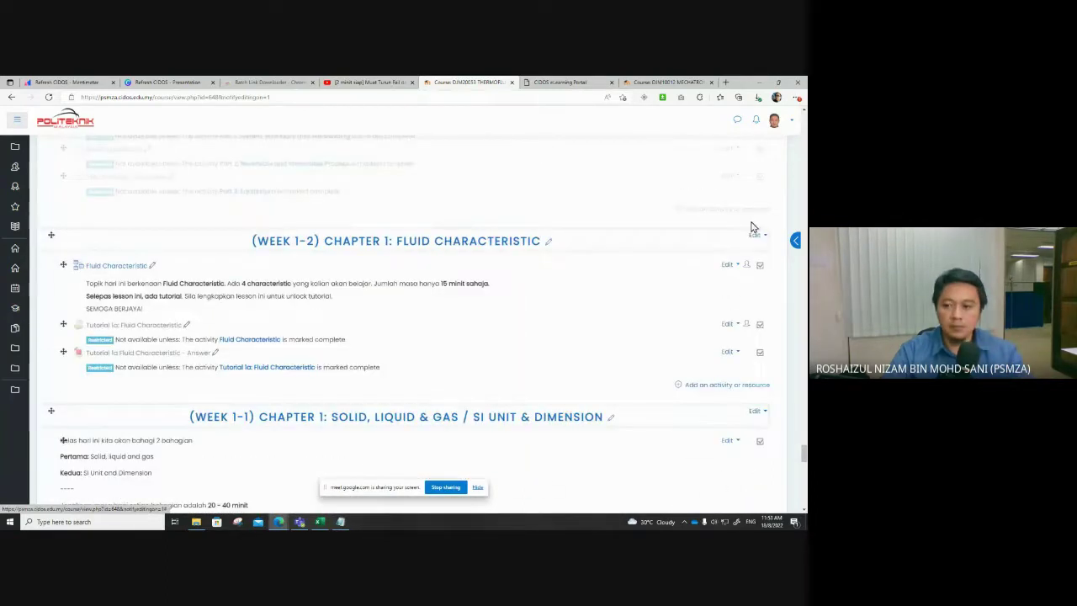
pyautogui.click(755, 235)
pyautogui.click(739, 274)
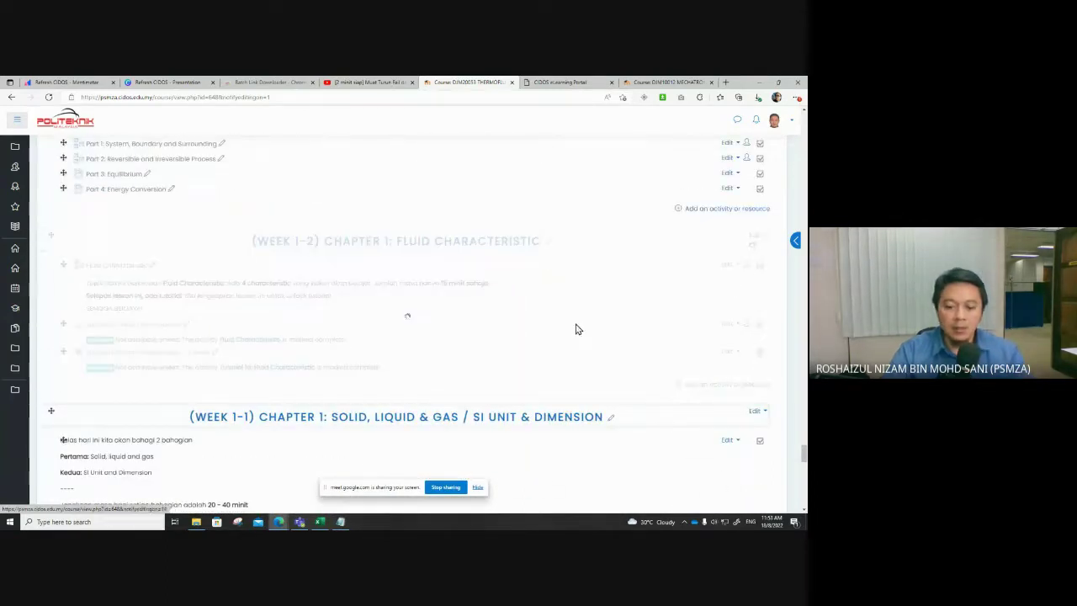
# Hide the Nota Tambahan and Final Past Year sections from students.
pyautogui.scroll(-5, 568, 318)
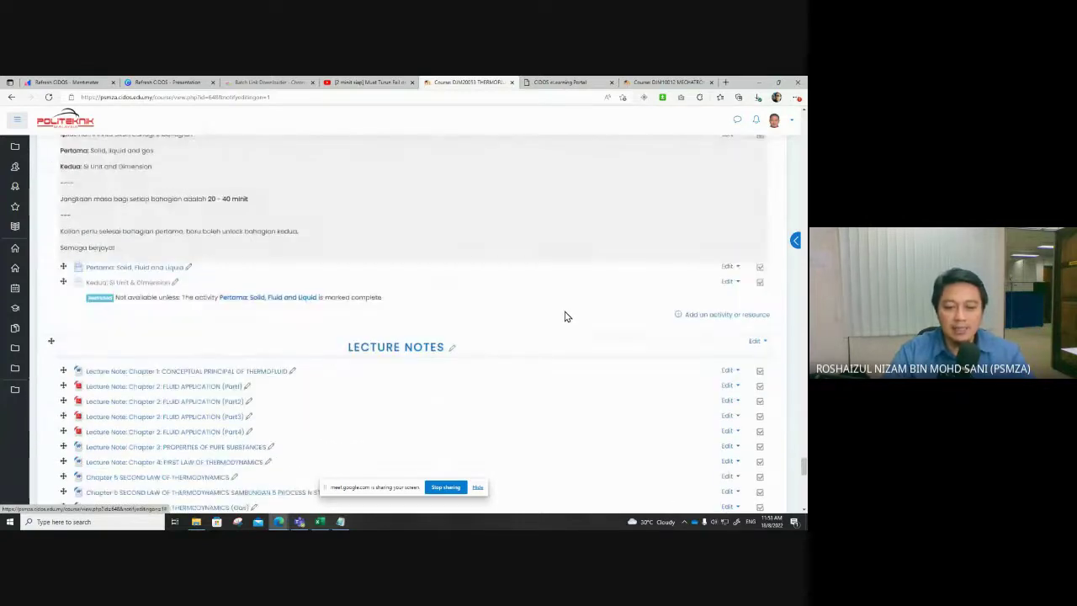
pyautogui.scroll(-5, 566, 316)
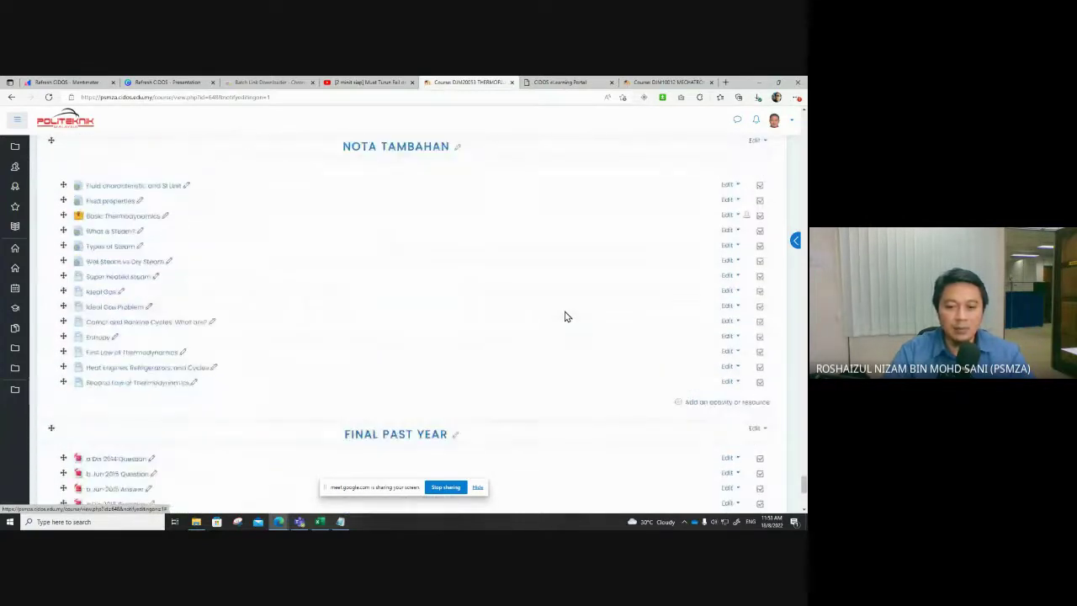
pyautogui.scroll(1, 566, 316)
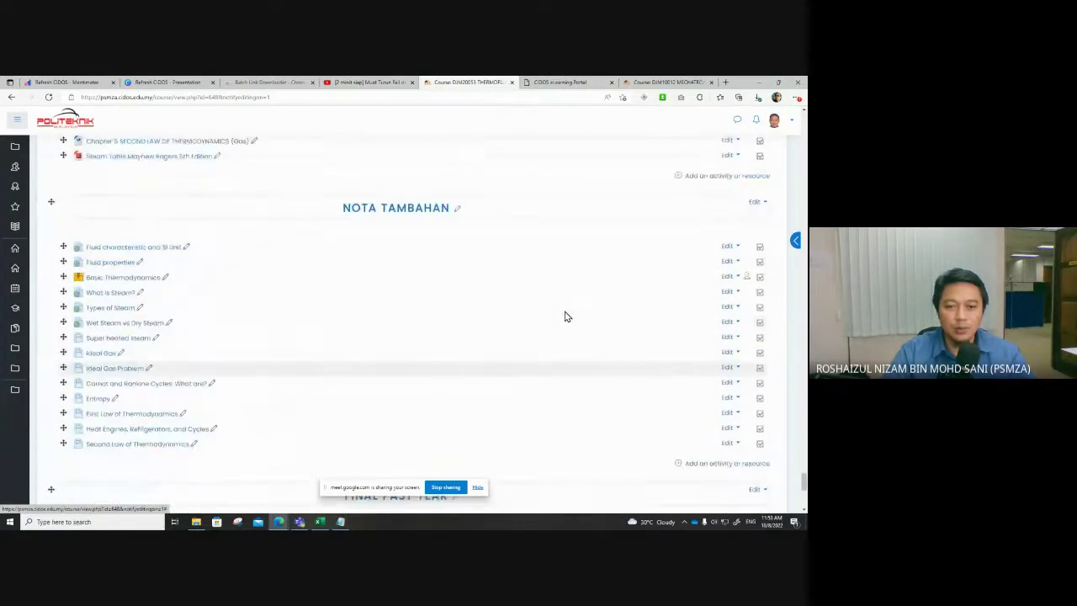
pyautogui.click(756, 204)
pyautogui.click(727, 249)
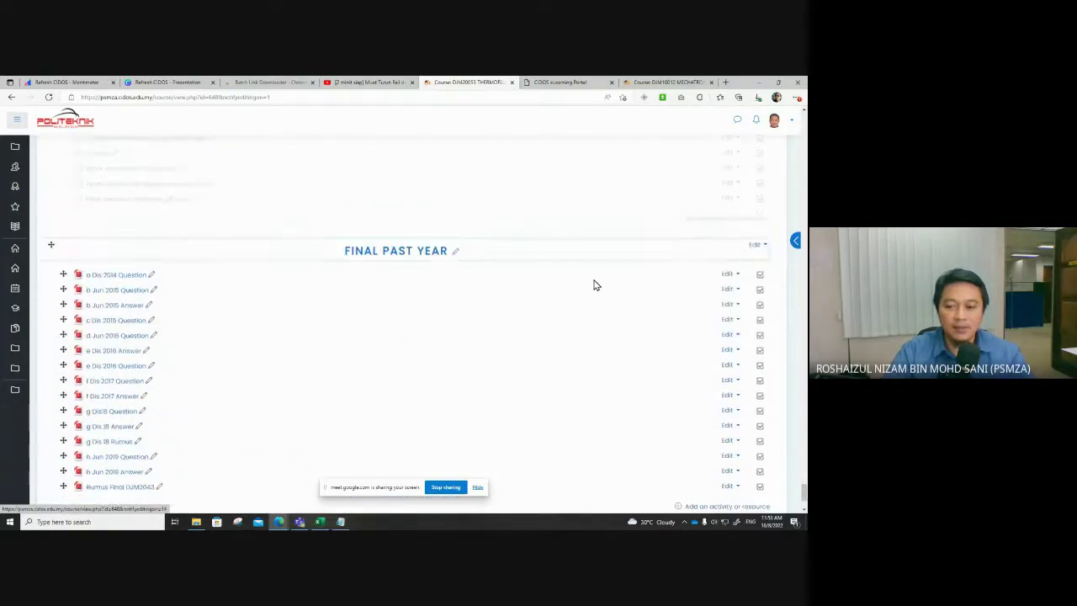
pyautogui.click(756, 183)
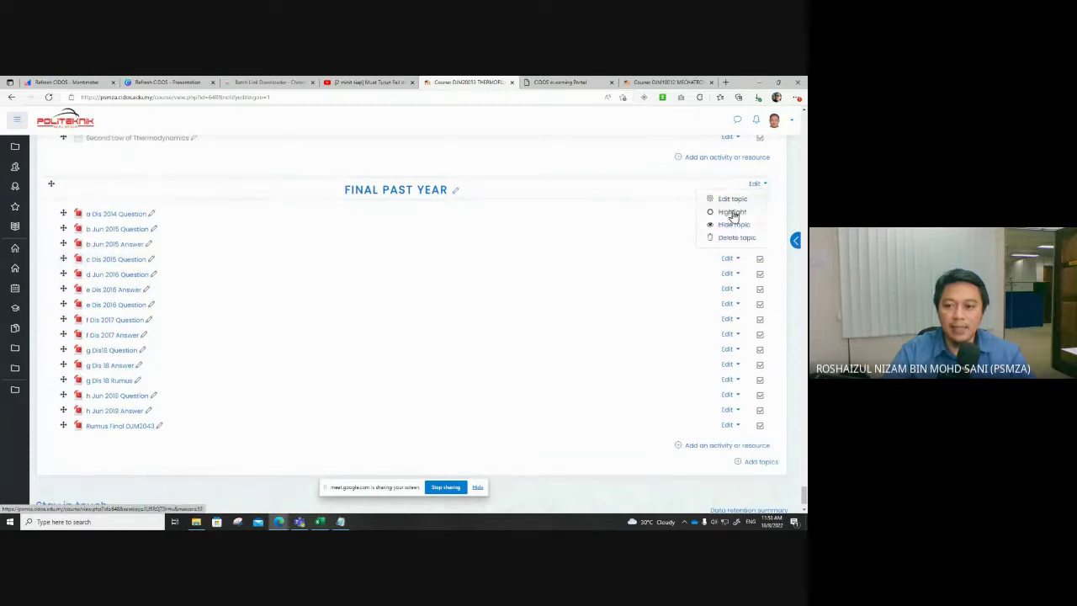
pyautogui.click(730, 226)
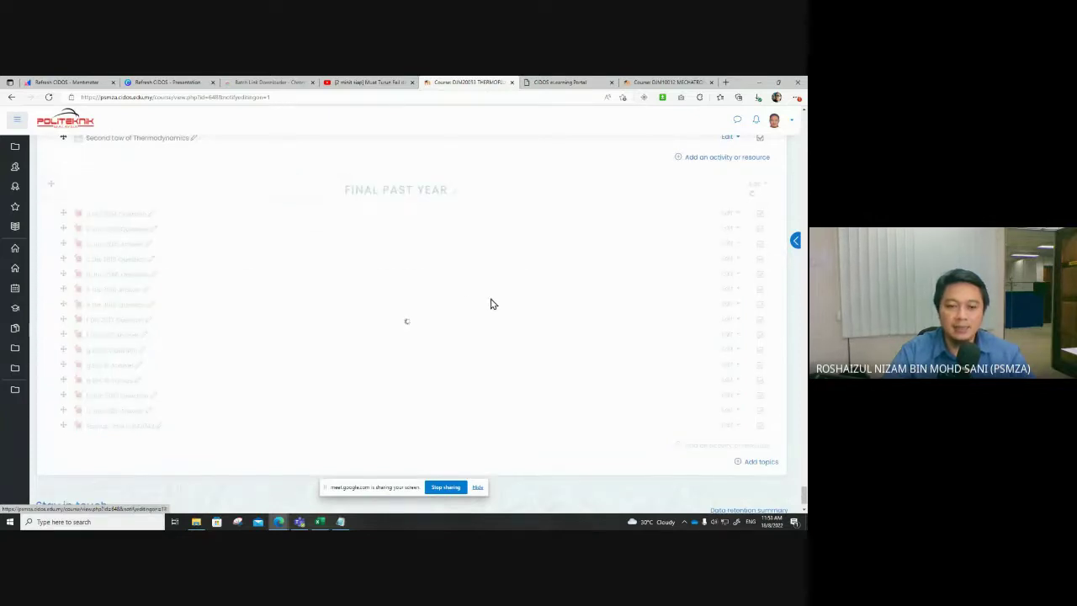
# Hide the Chapter 2 Fluid Application Part 1 and Part 2 lecture notes.
pyautogui.scroll(7, 493, 305)
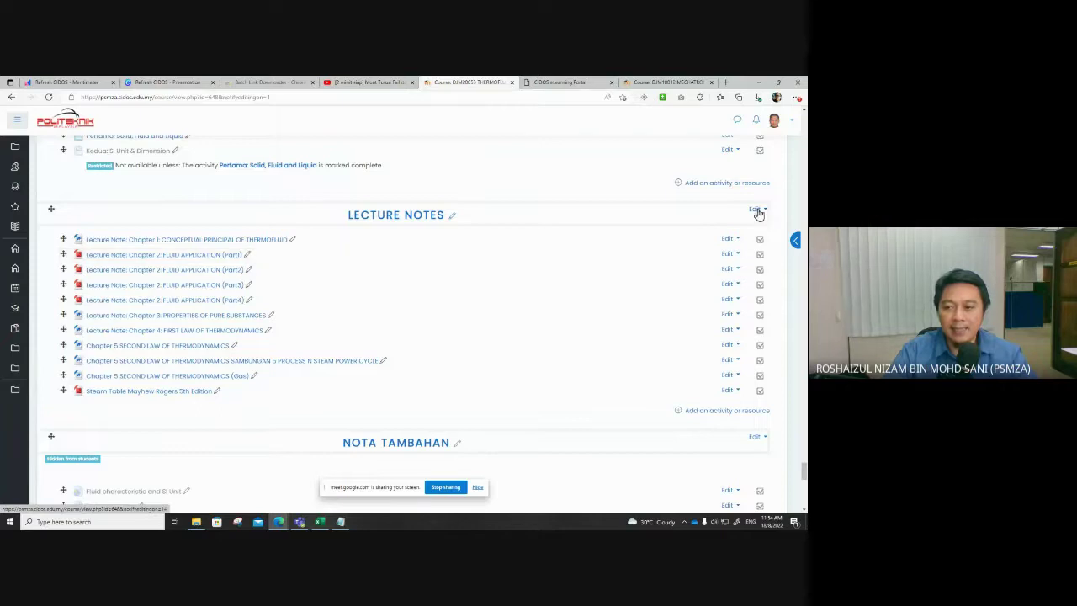
pyautogui.click(727, 254)
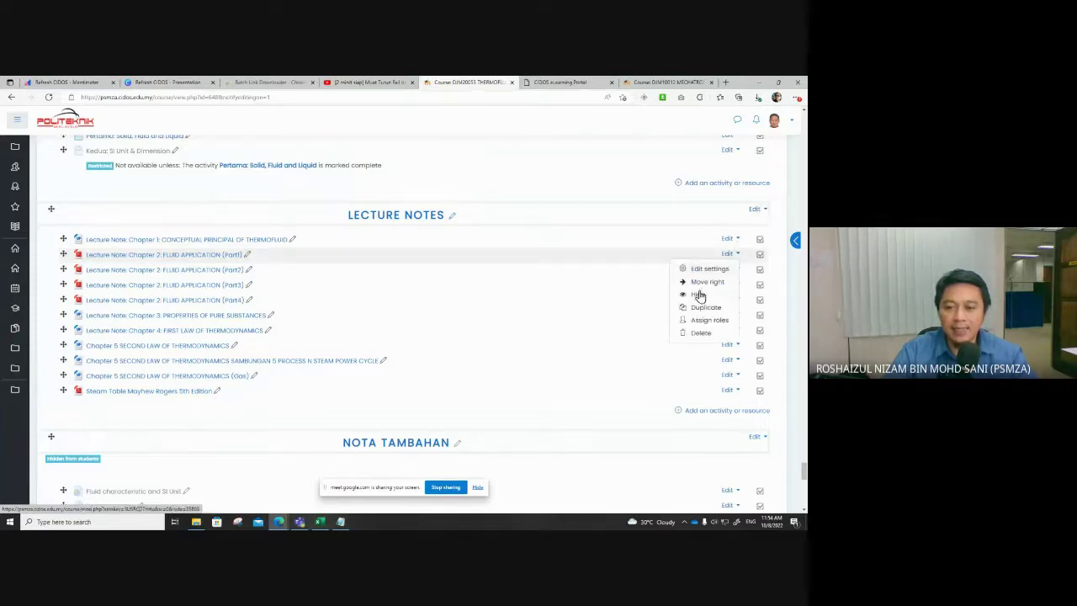
pyautogui.click(700, 293)
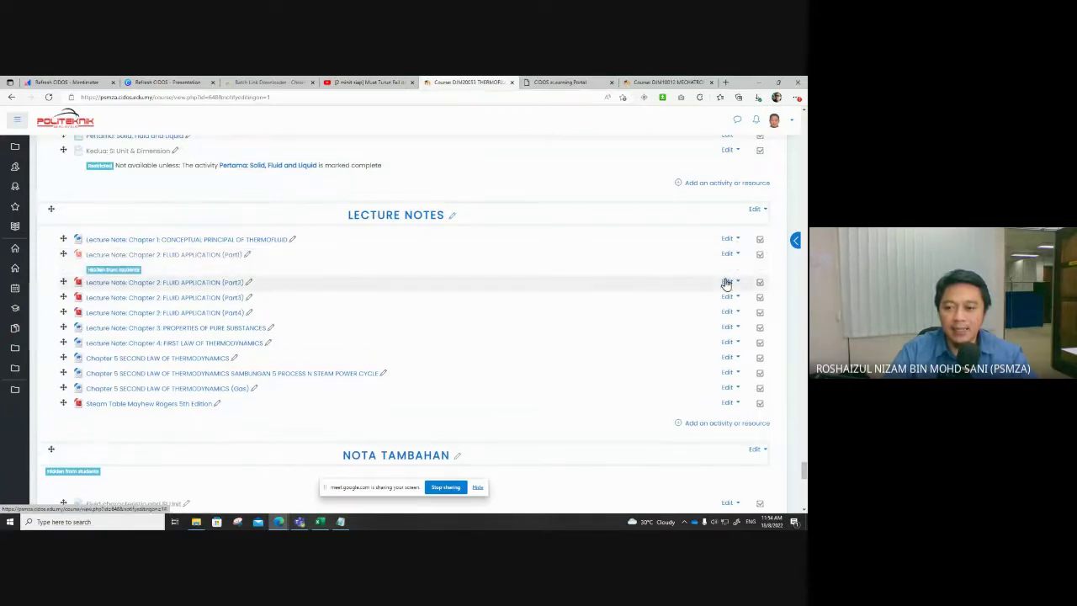
pyautogui.click(727, 282)
pyautogui.click(699, 324)
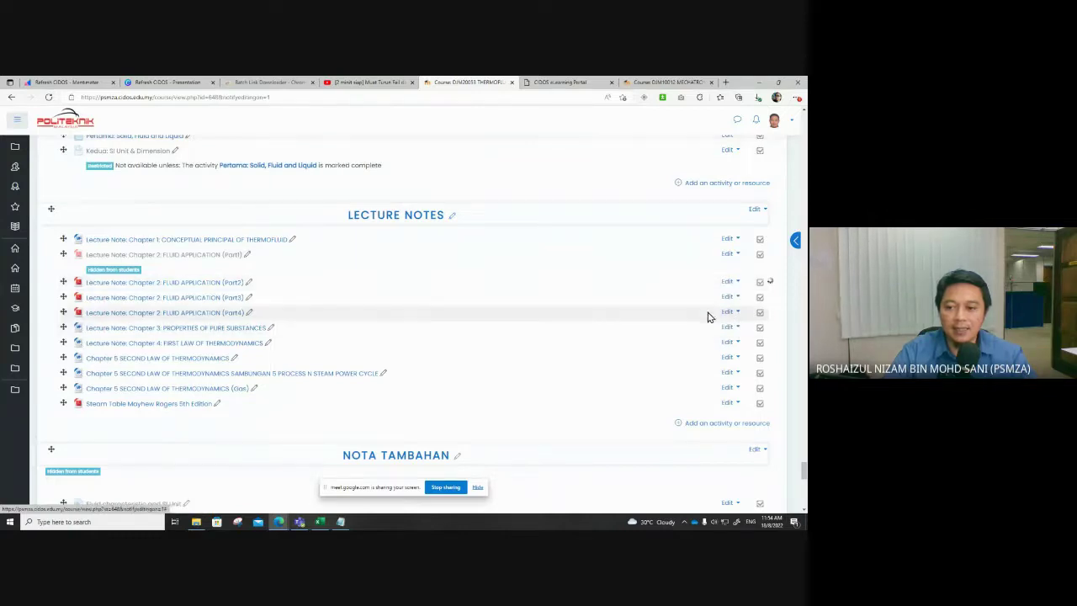